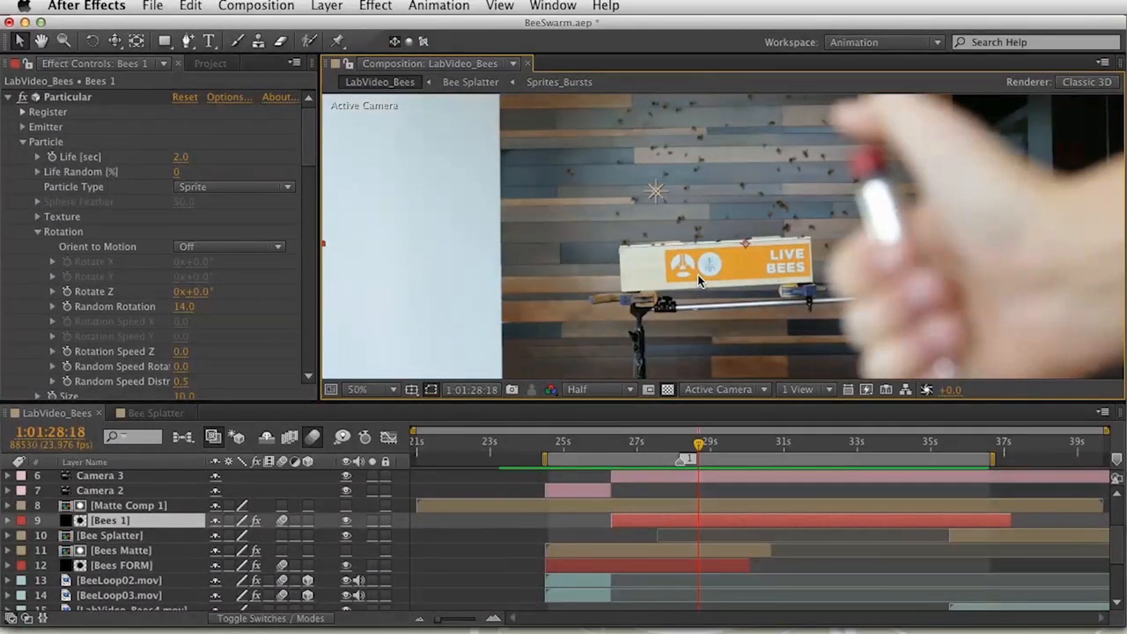
# Preview the LabVideo_Bees composition from about 1:01:25:03.
pyautogui.click(565, 442)
pyautogui.press('space')
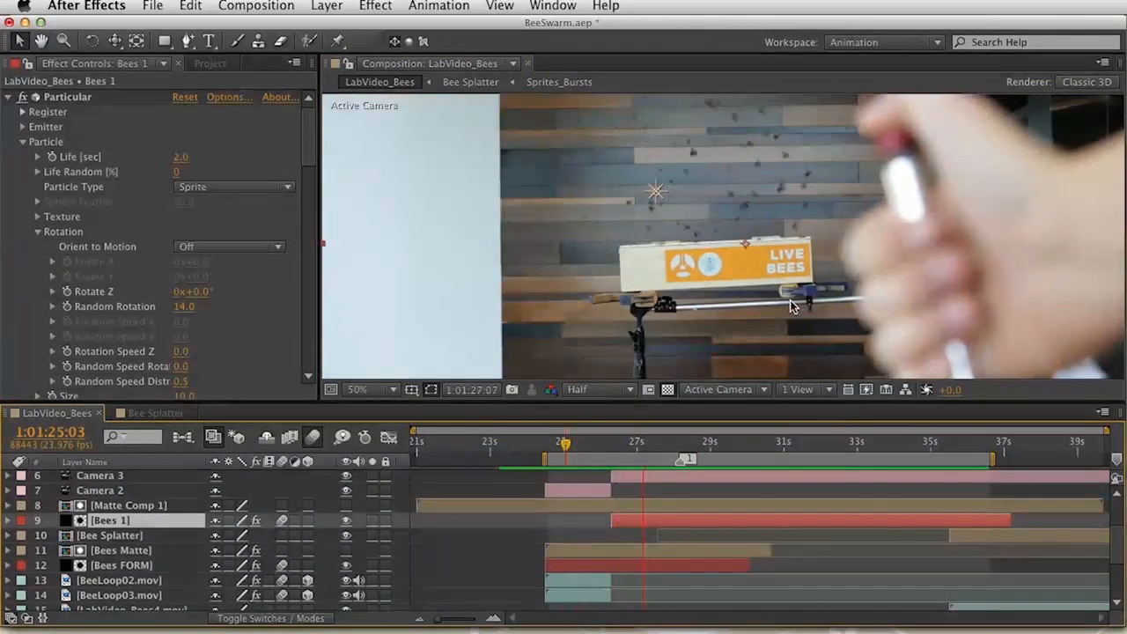
pyautogui.press('space')
# Switch to Chrome and view the Tempo short film page on redgiant.com.
pyautogui.moveTo(764, 632); pyautogui.dragTo(607, 35)
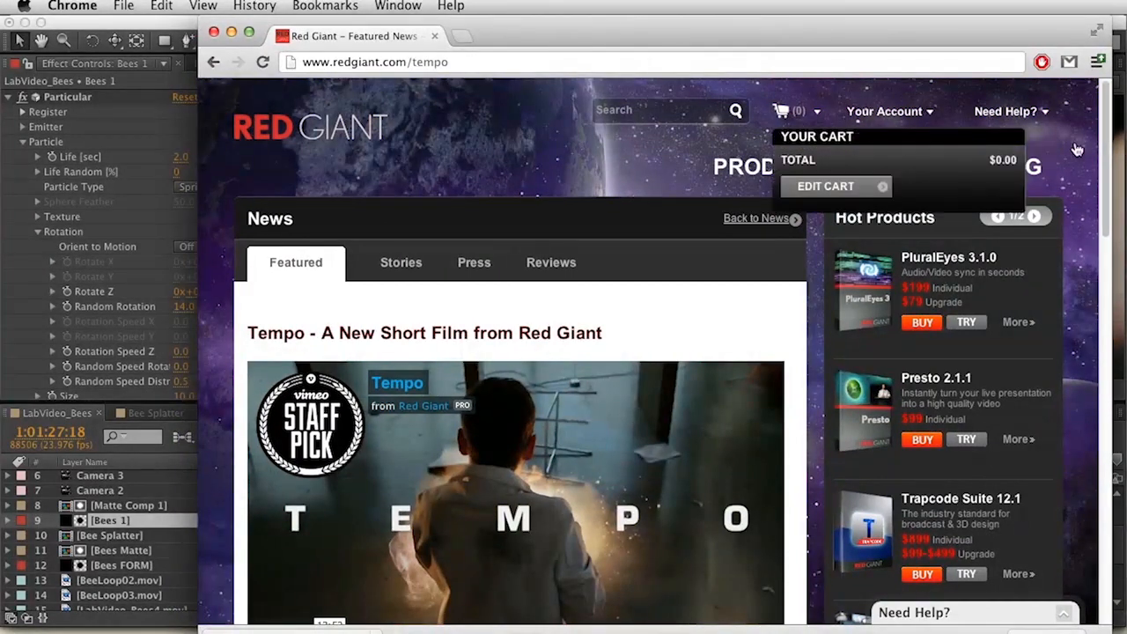
pyautogui.scroll(-3, 1114, 135)
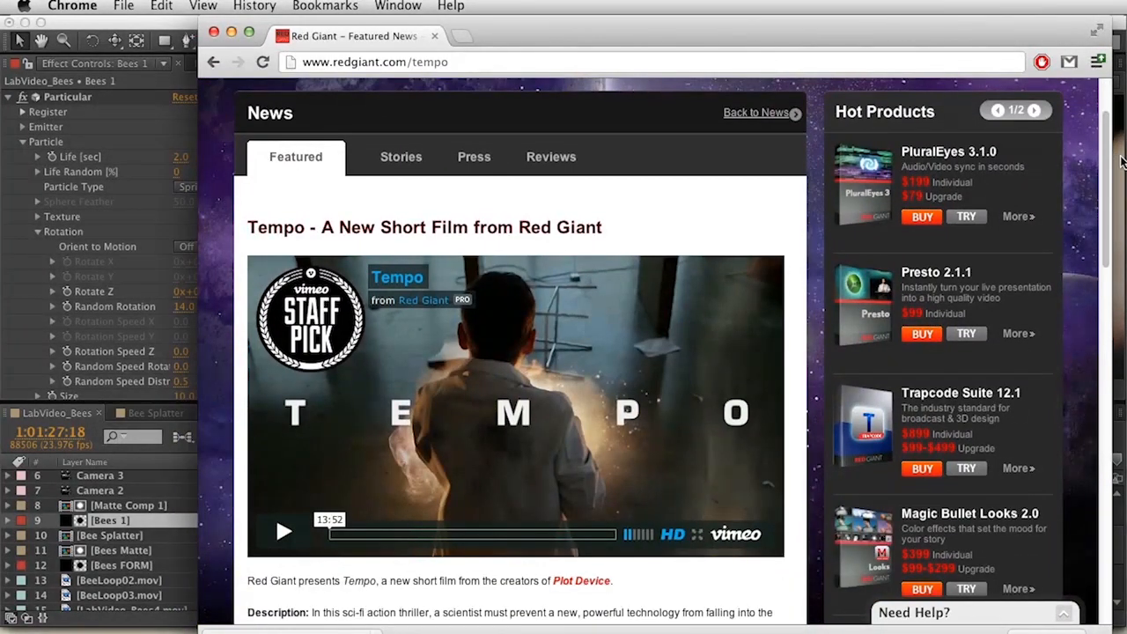
pyautogui.doubleClick(765, 31)
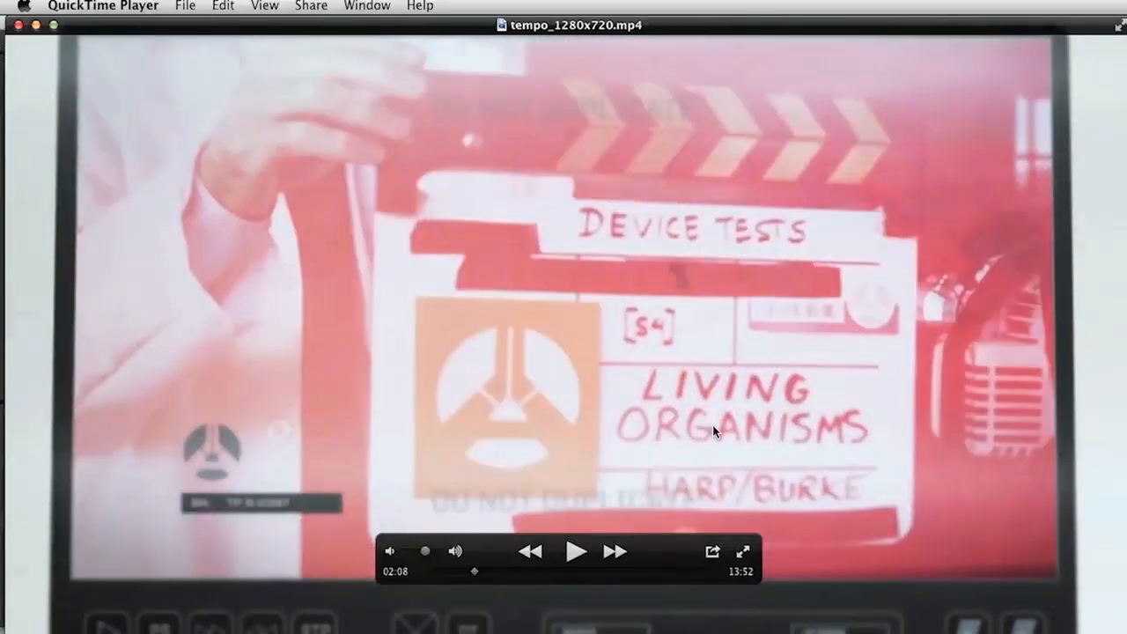
# Lower the volume of tempo_1280x720.mp4 in QuickTime Player and play the Live Bees box shots from 02:08 to about 02:14.
pyautogui.moveTo(425, 551); pyautogui.dragTo(416, 551)
pyautogui.press('space')
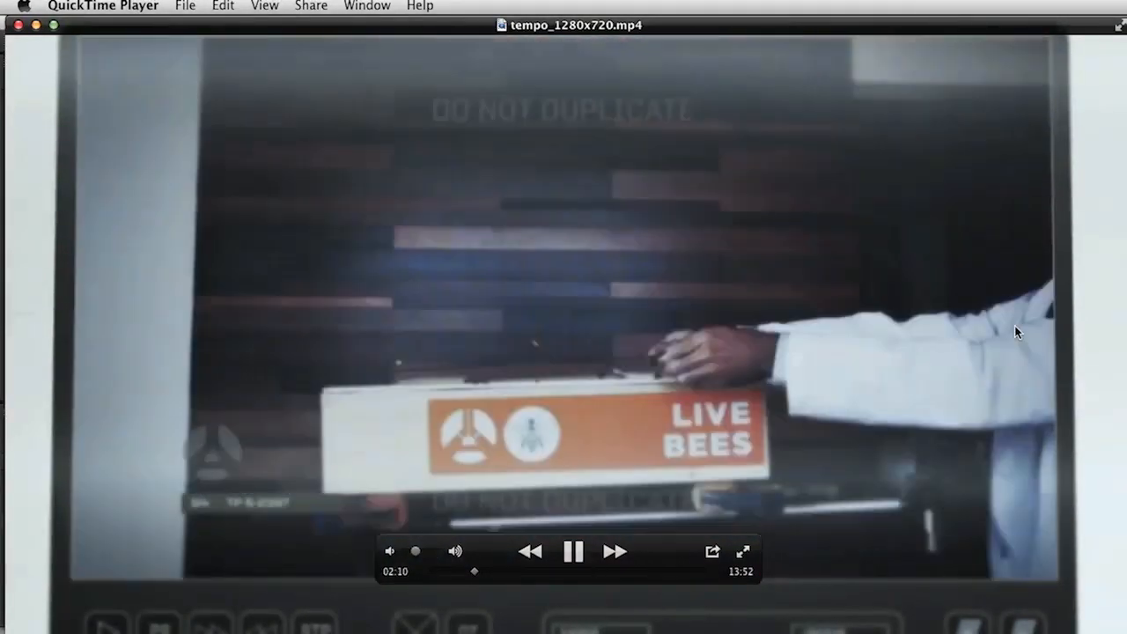
pyautogui.press('space')
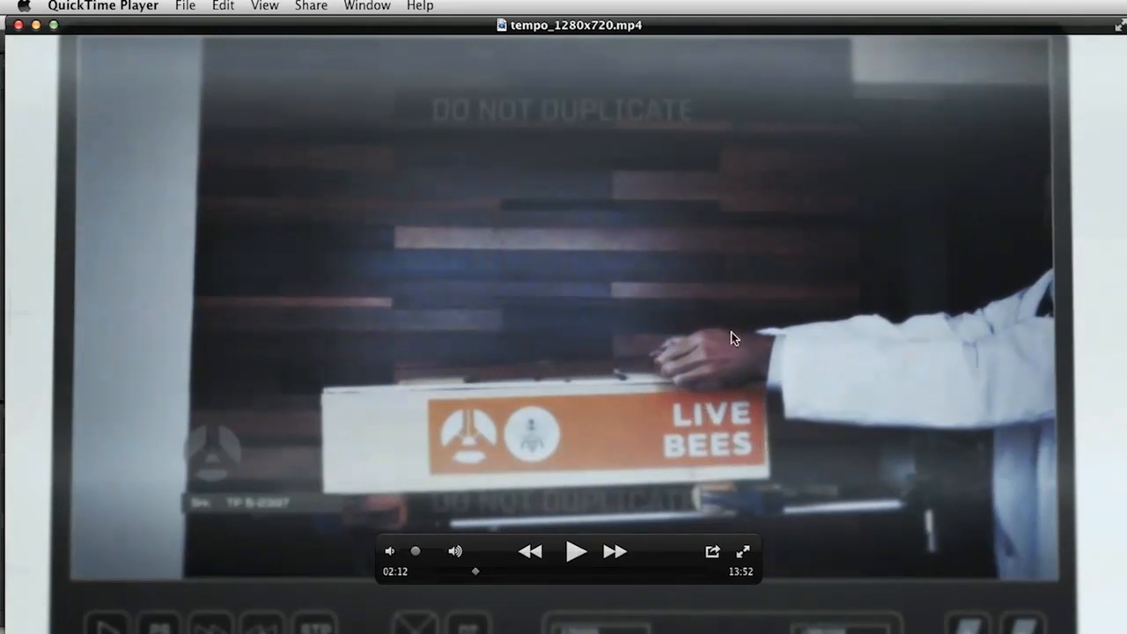
pyautogui.press('space')
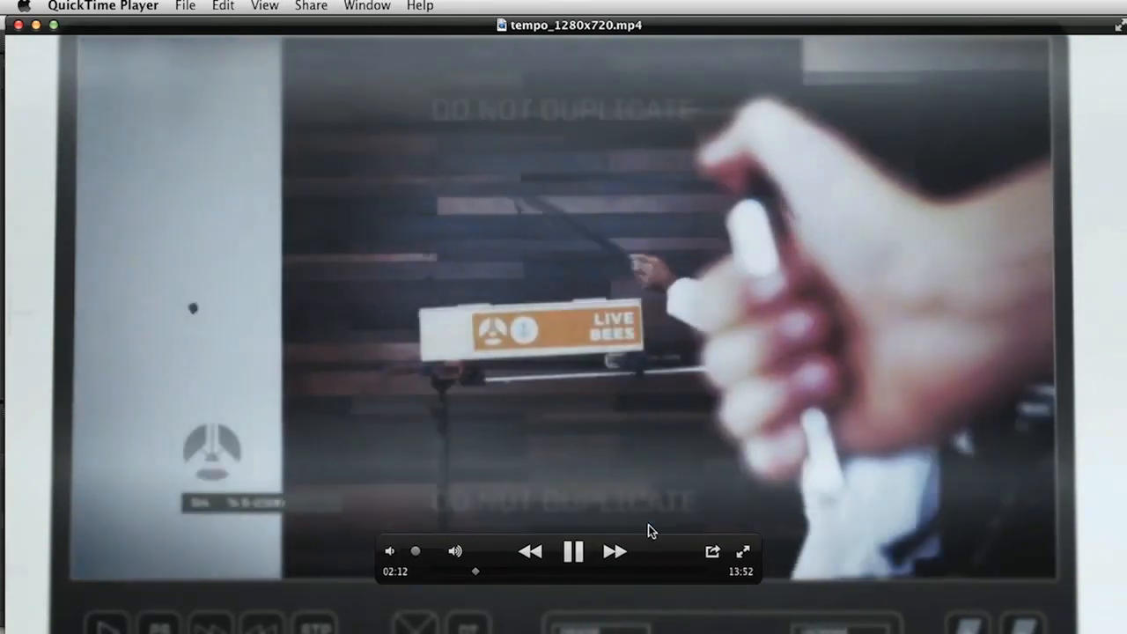
pyautogui.press('space')
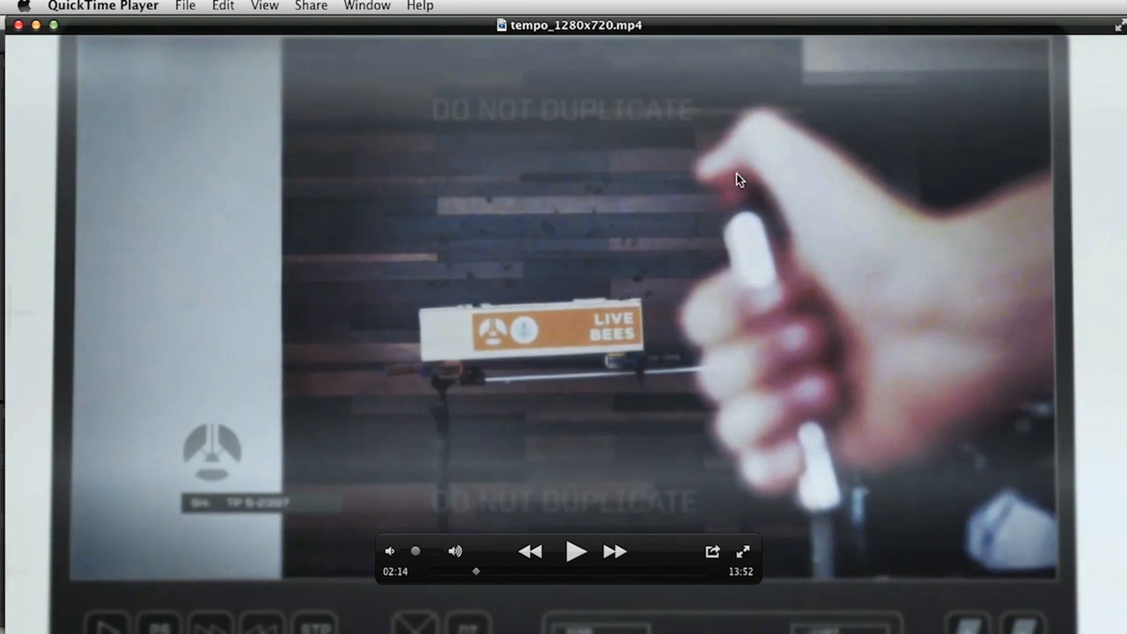
pyautogui.press('space')
pyautogui.press('space')
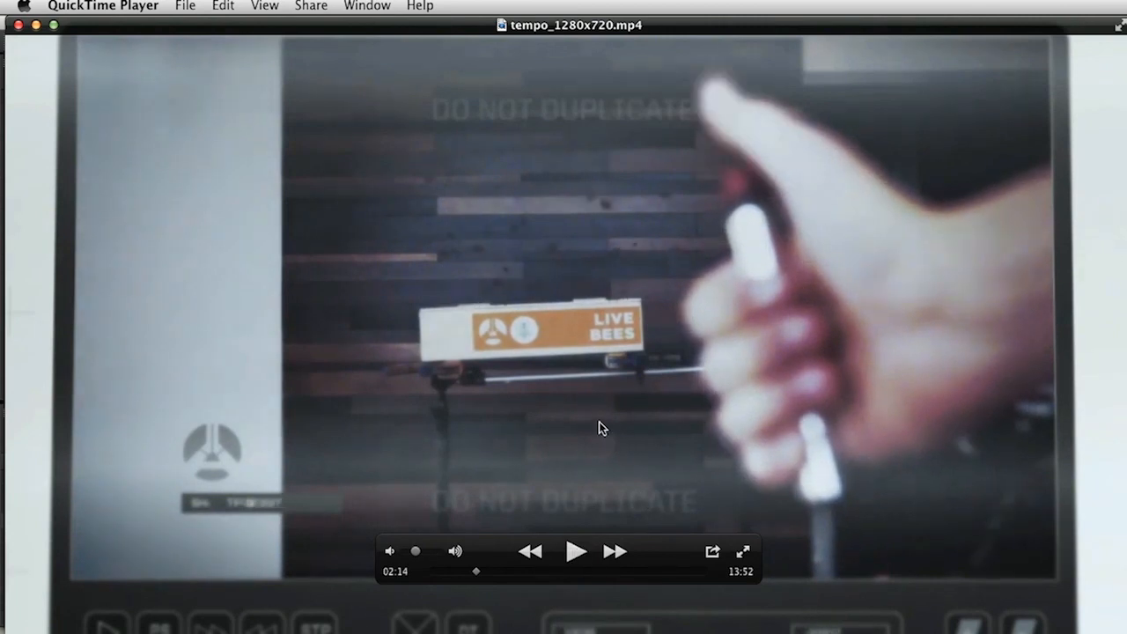
# Play the bee swarm shots of the film with pauses up to about 02:21, and minimize the player.
pyautogui.press('space')
pyautogui.press('space')
pyautogui.press('space')
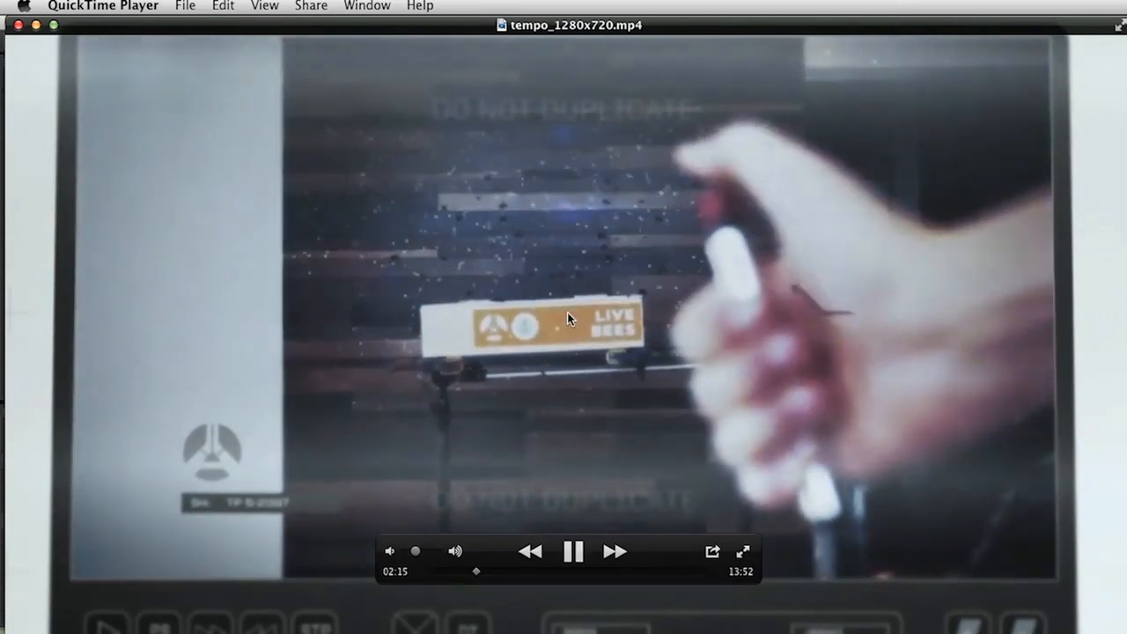
pyautogui.press('space')
pyautogui.press('space')
pyautogui.press('space')
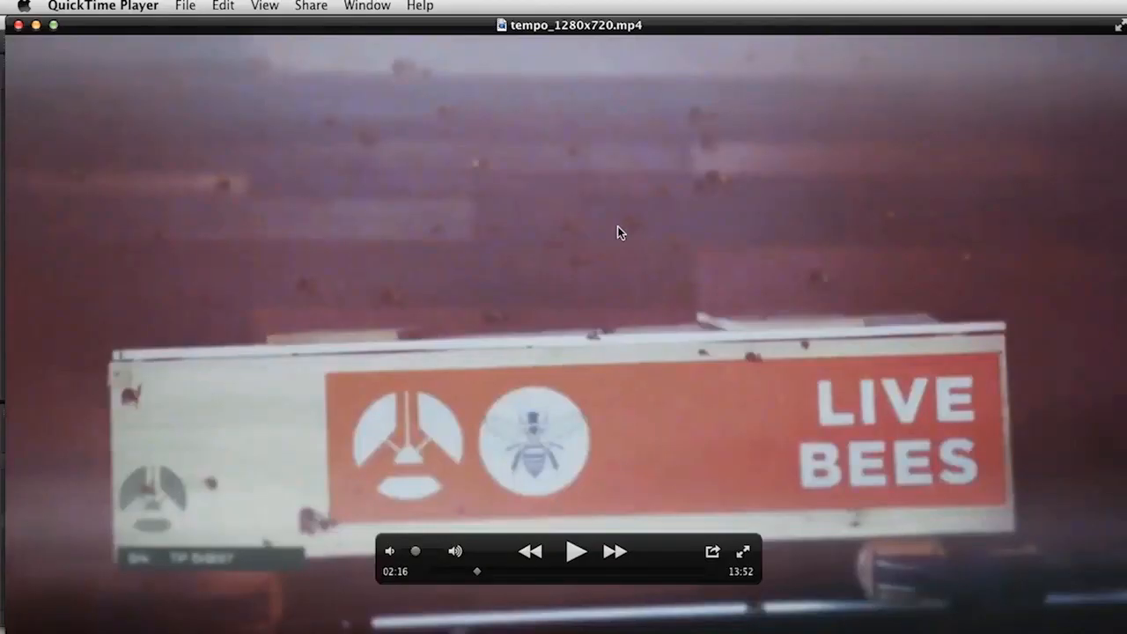
pyautogui.press('space')
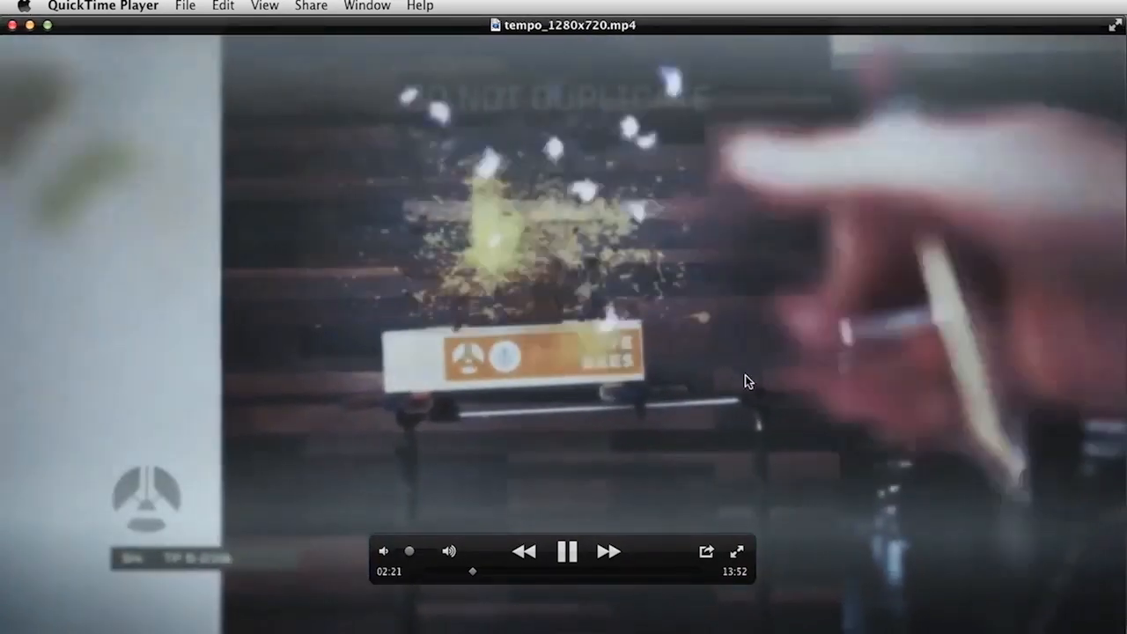
pyautogui.press('space')
pyautogui.press('super+m')
# Switch to After Effects and scrub the LabVideo_Bees timeline between about 1:01:25:07 and 1:01:27:06 to examine the first bees leaving the box.
pyautogui.click(594, 450)
pyautogui.moveTo(598, 444)
pyautogui.mouseDown()
pyautogui.moveTo(563, 444)
pyautogui.moveTo(596, 444)
pyautogui.mouseUp()
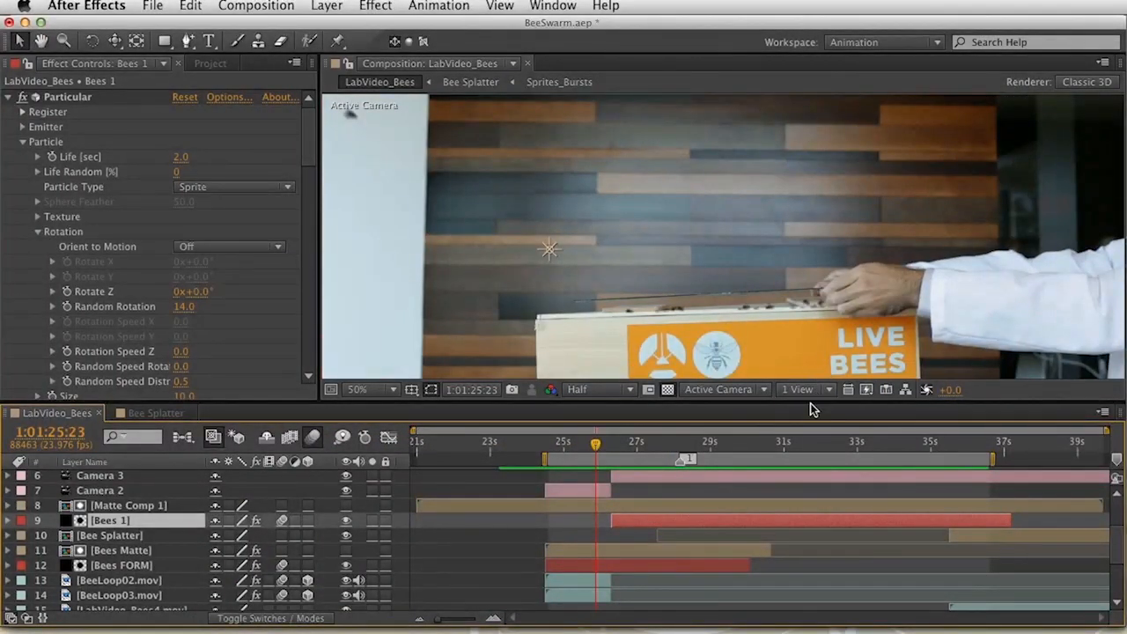
pyautogui.click(577, 444)
pyautogui.moveTo(572, 444)
pyautogui.mouseDown()
pyautogui.moveTo(655, 459)
pyautogui.moveTo(558, 443)
pyautogui.moveTo(593, 449)
pyautogui.mouseUp()
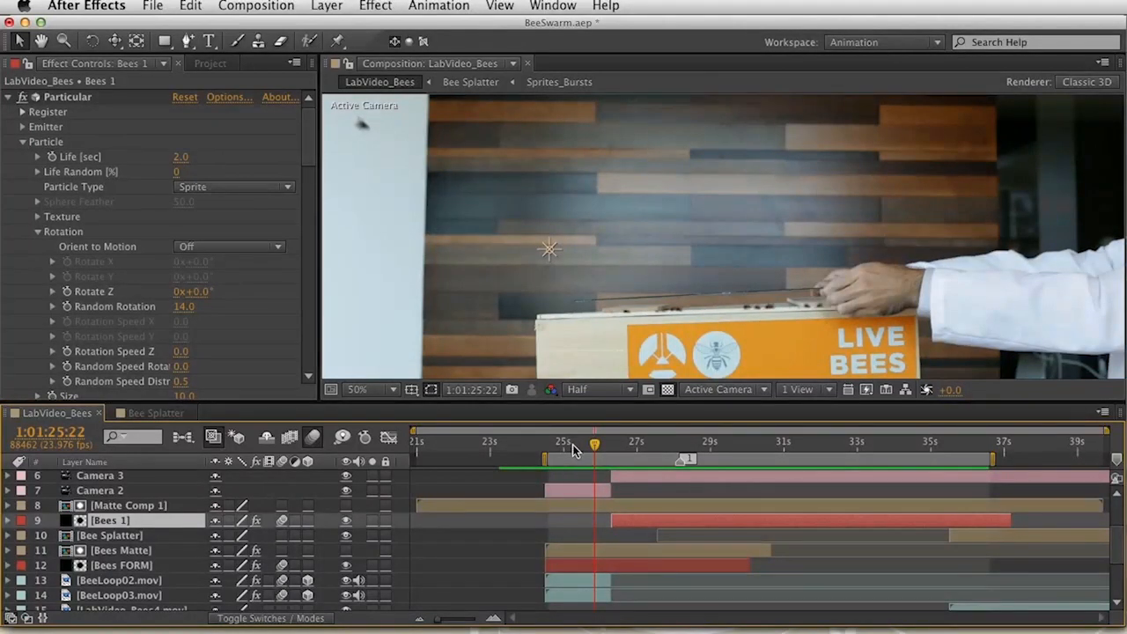
pyautogui.moveTo(588, 458); pyautogui.dragTo(644, 449)
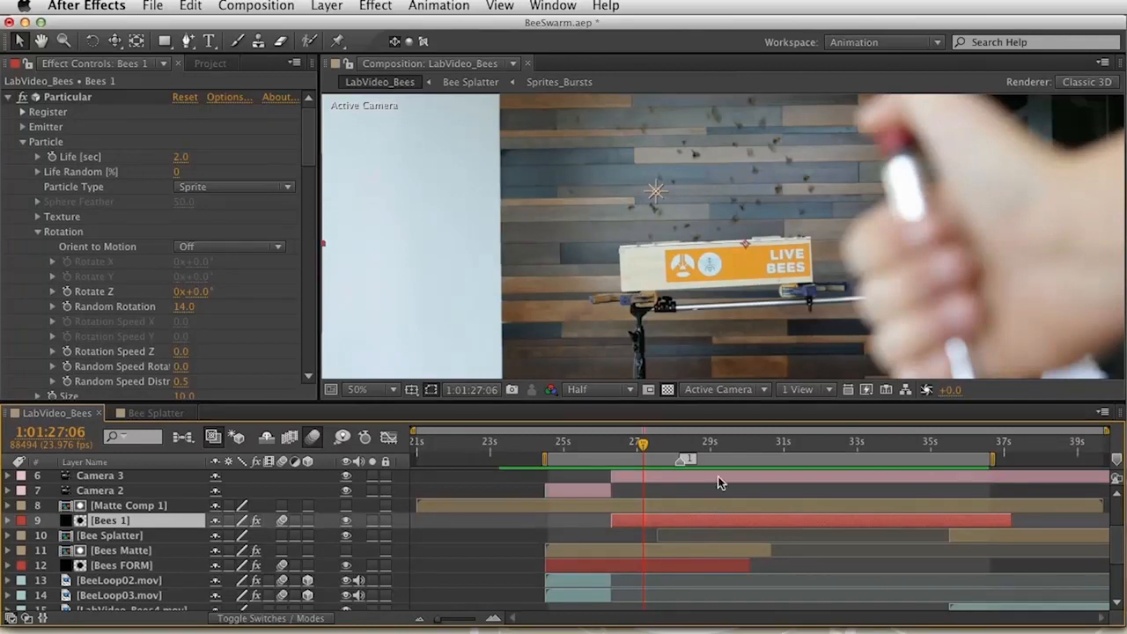
pyautogui.moveTo(644, 444); pyautogui.dragTo(571, 473)
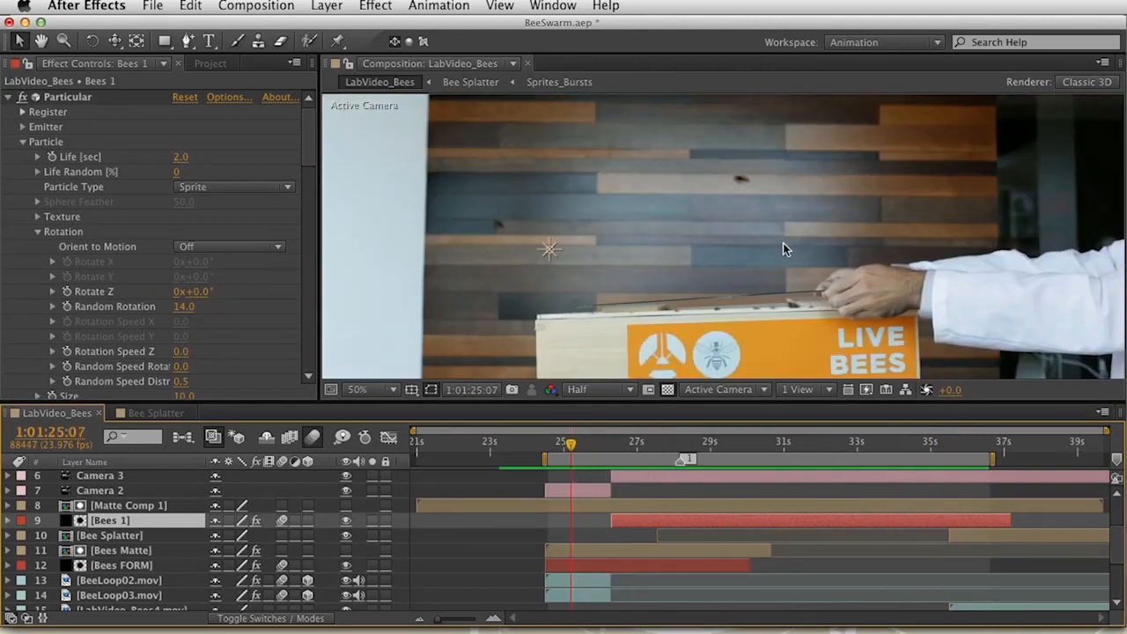
# Select the BeeLoop02.mov and BeeLoop03.mov layers at 1:01:25:08 to inspect their motion paths, and deselect both.
pyautogui.click(148, 581)
pyautogui.keyDown('shift'); pyautogui.click(145, 598); pyautogui.keyUp('shift')
pyautogui.moveTo(569, 446)
pyautogui.mouseDown()
pyautogui.moveTo(582, 445)
pyautogui.moveTo(532, 445)
pyautogui.moveTo(572, 444)
pyautogui.mouseUp()
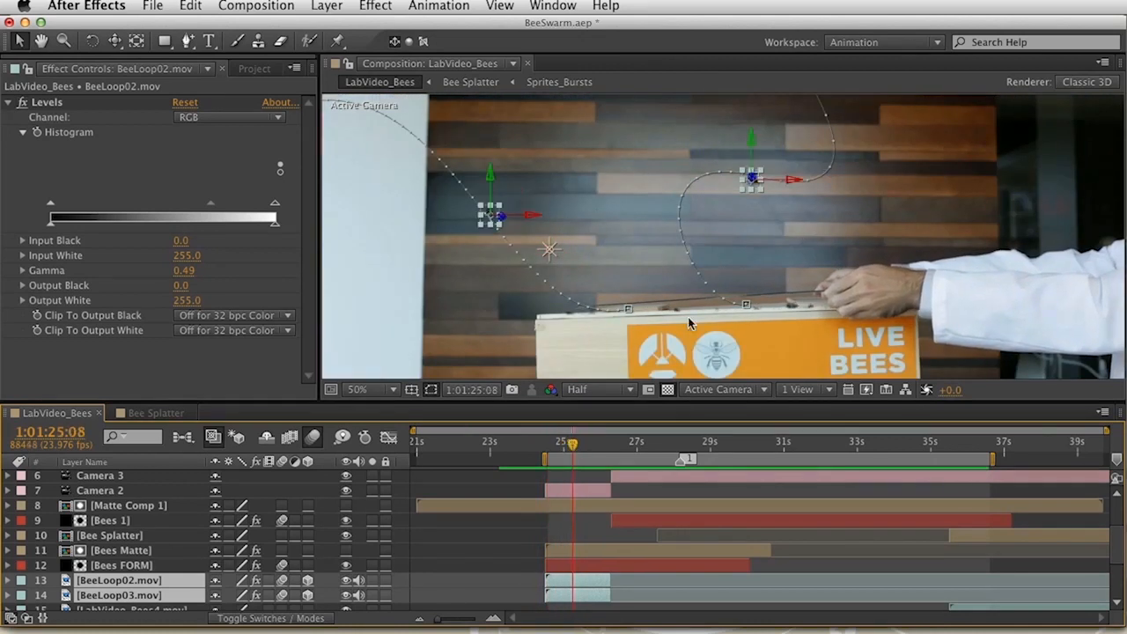
pyautogui.keyDown('super'); pyautogui.click(139, 581); pyautogui.keyUp('super')
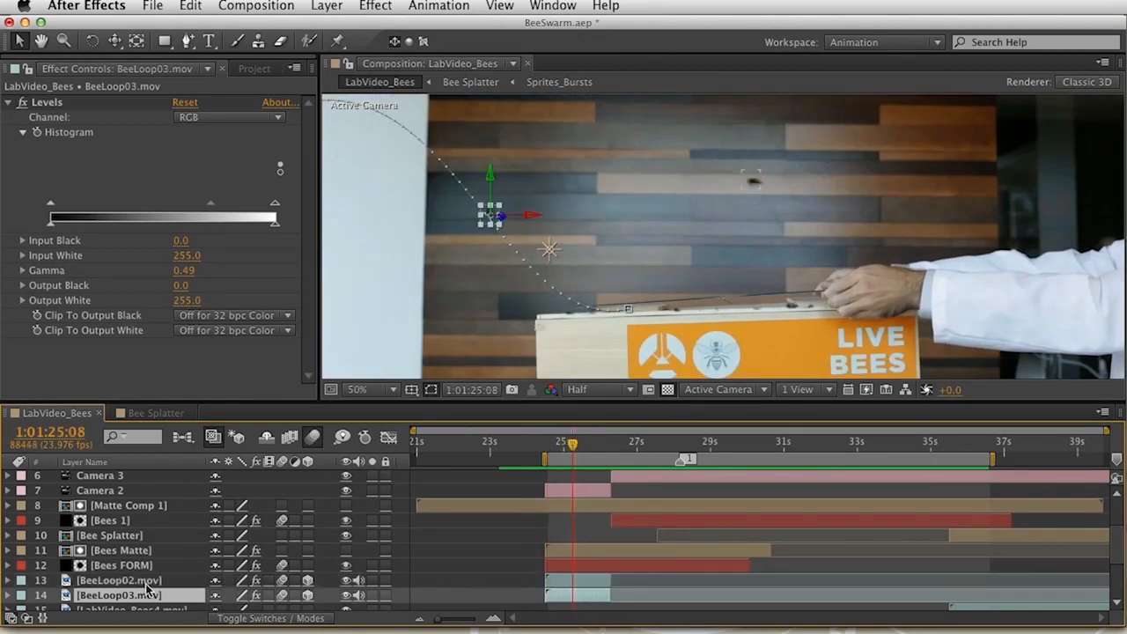
pyautogui.keyDown('super'); pyautogui.click(144, 593); pyautogui.keyUp('super')
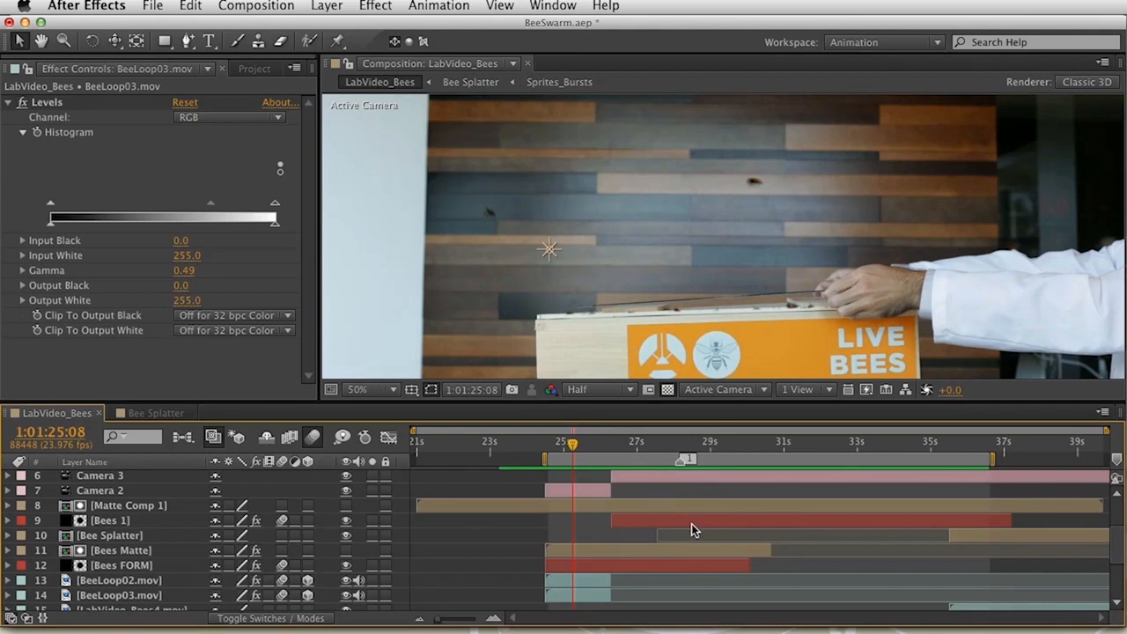
# Scrub the timeline between about 1:01:27:20 and 1:01:31:12 to examine the particle bee swarm above the box.
pyautogui.moveTo(670, 445); pyautogui.dragTo(697, 445)
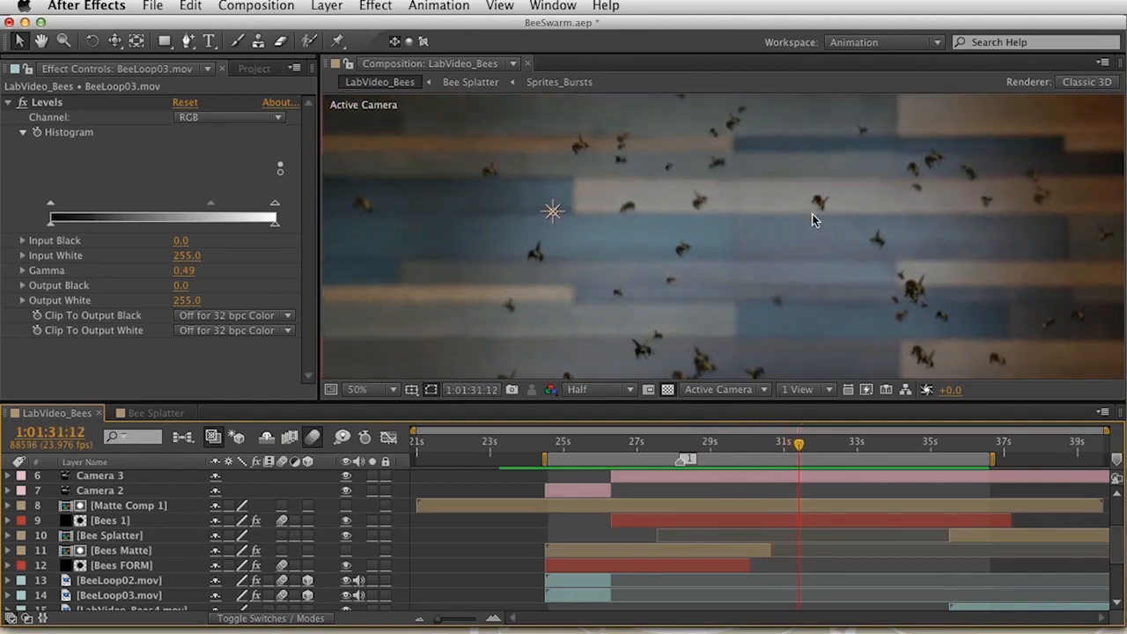
pyautogui.moveTo(743, 443); pyautogui.dragTo(777, 444)
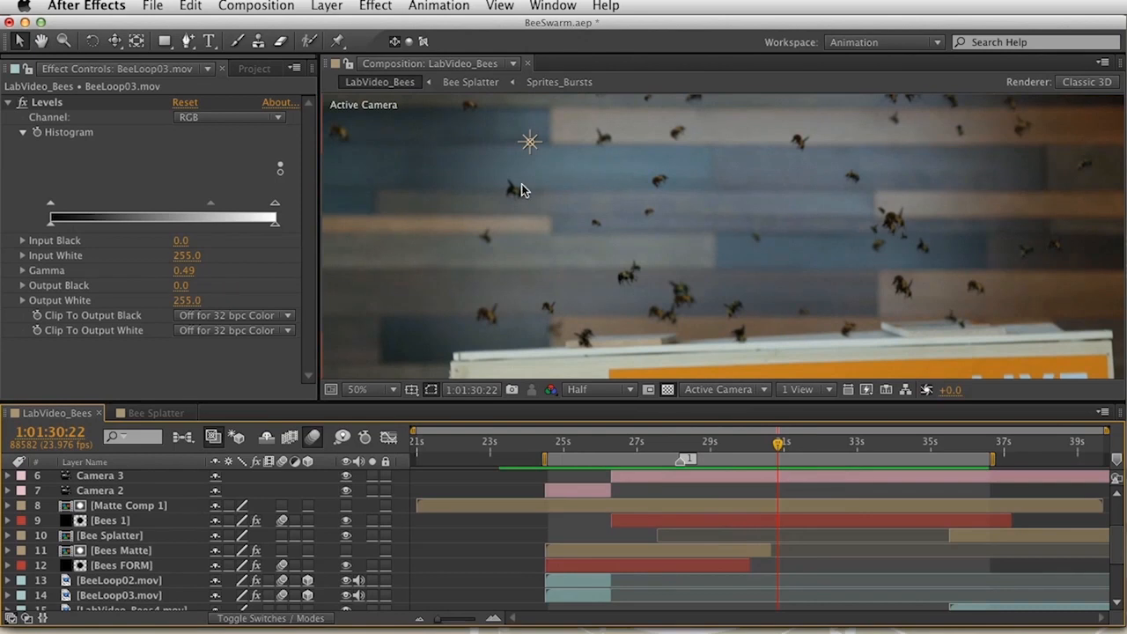
pyautogui.moveTo(778, 444)
pyautogui.mouseDown()
pyautogui.moveTo(831, 445)
pyautogui.moveTo(789, 447)
pyautogui.mouseUp()
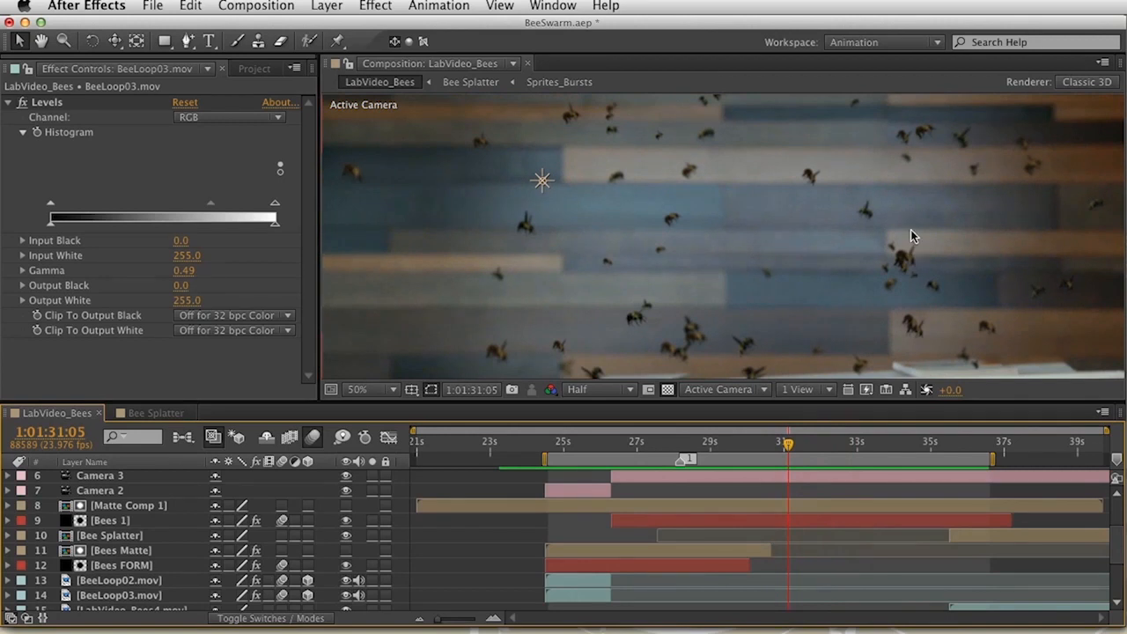
pyautogui.moveTo(682, 441)
pyautogui.mouseDown()
pyautogui.moveTo(651, 446)
pyautogui.moveTo(664, 446)
pyautogui.mouseUp()
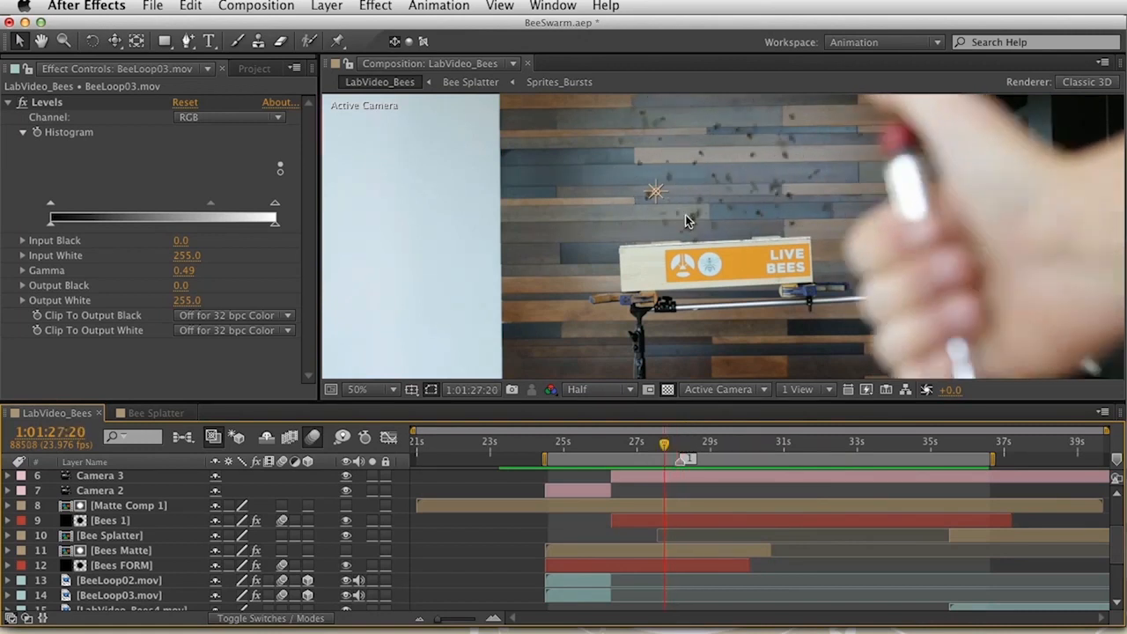
pyautogui.moveTo(665, 444); pyautogui.dragTo(692, 441)
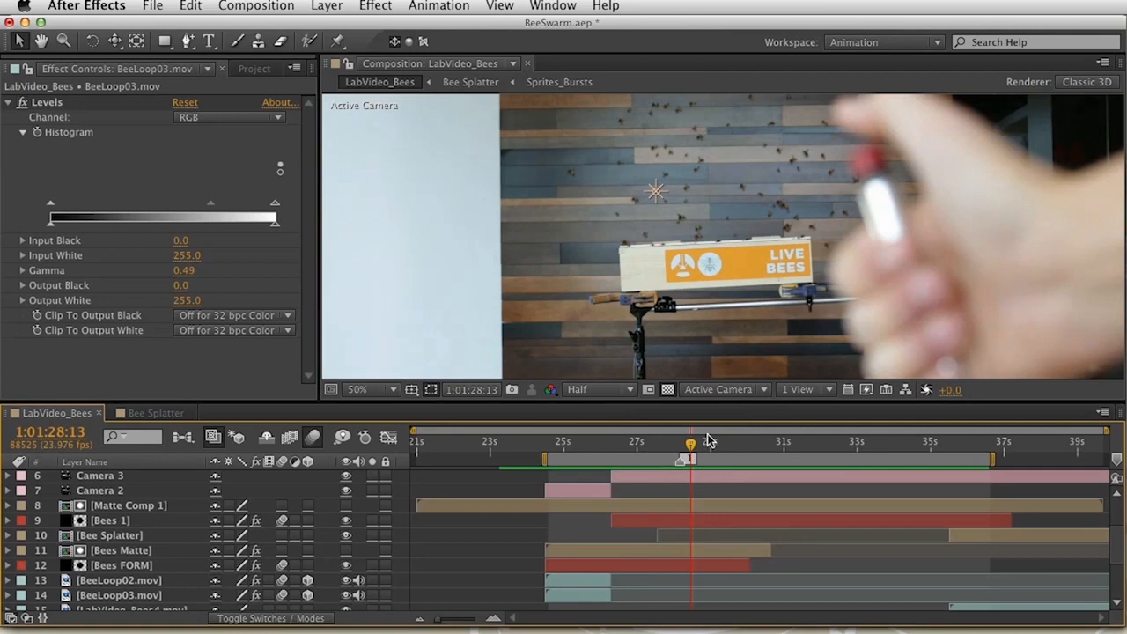
# Play the swarm in a maximized composition view up to 1:01:34:07, restore the layout, and scrub back to 1:01:29:02.
pyautogui.moveTo(712, 445); pyautogui.dragTo(805, 444)
pyautogui.press('`')
pyautogui.press('space')
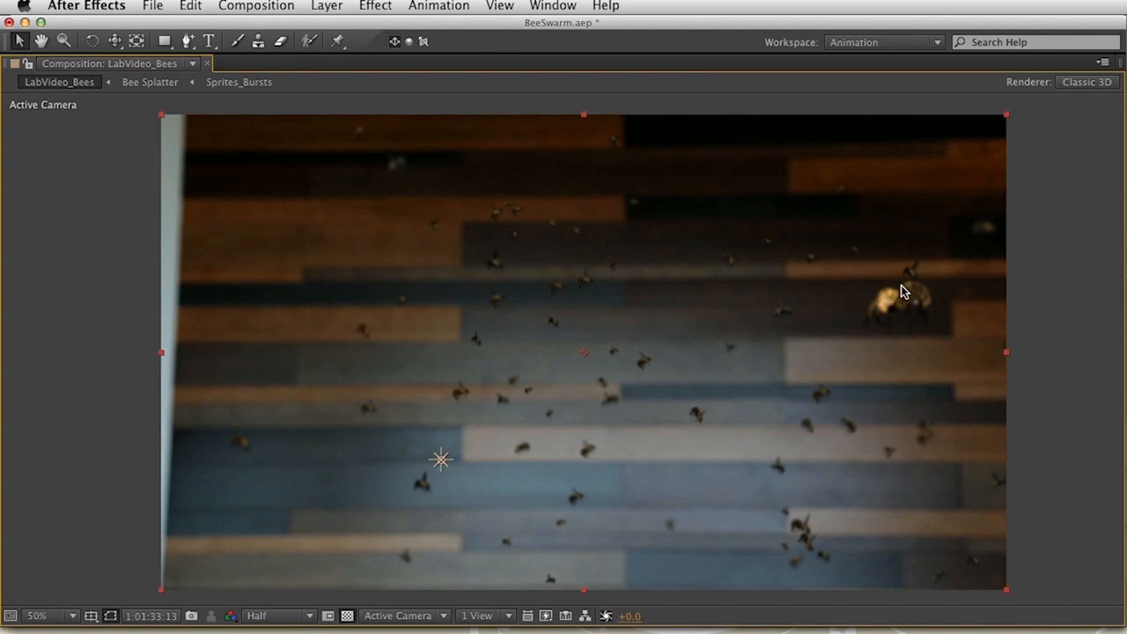
pyautogui.press('space')
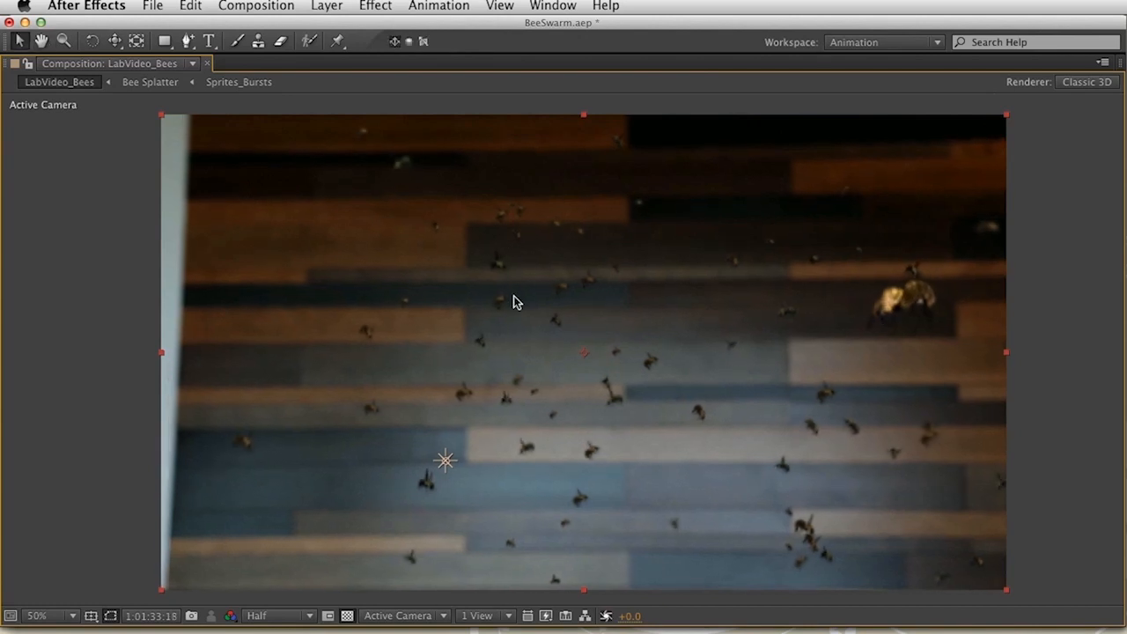
pyautogui.press('space')
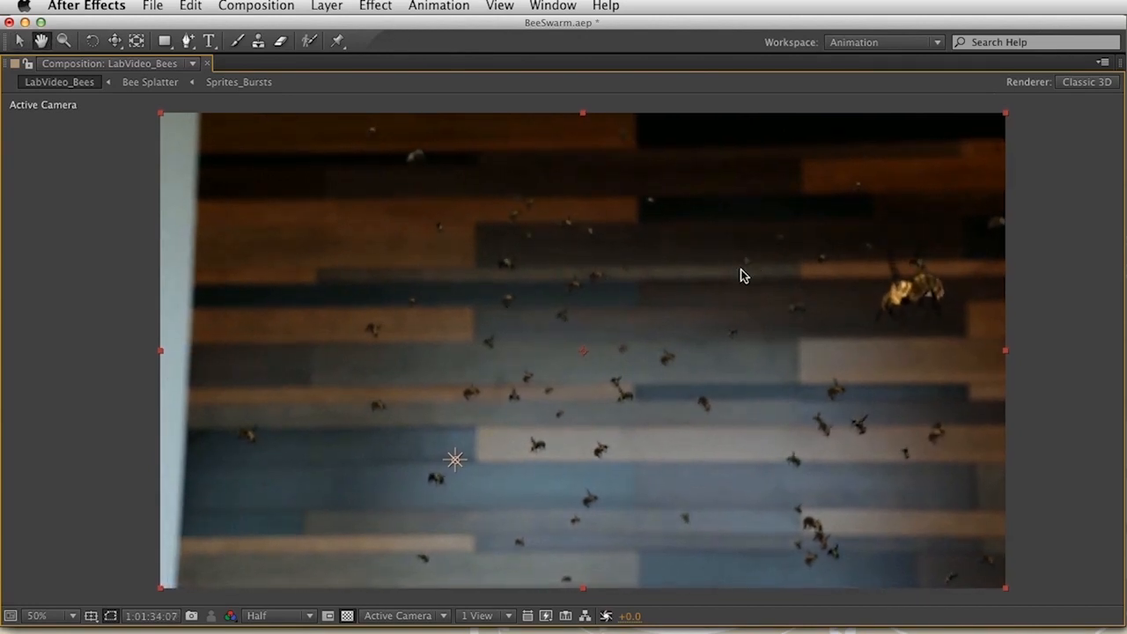
pyautogui.press('`')
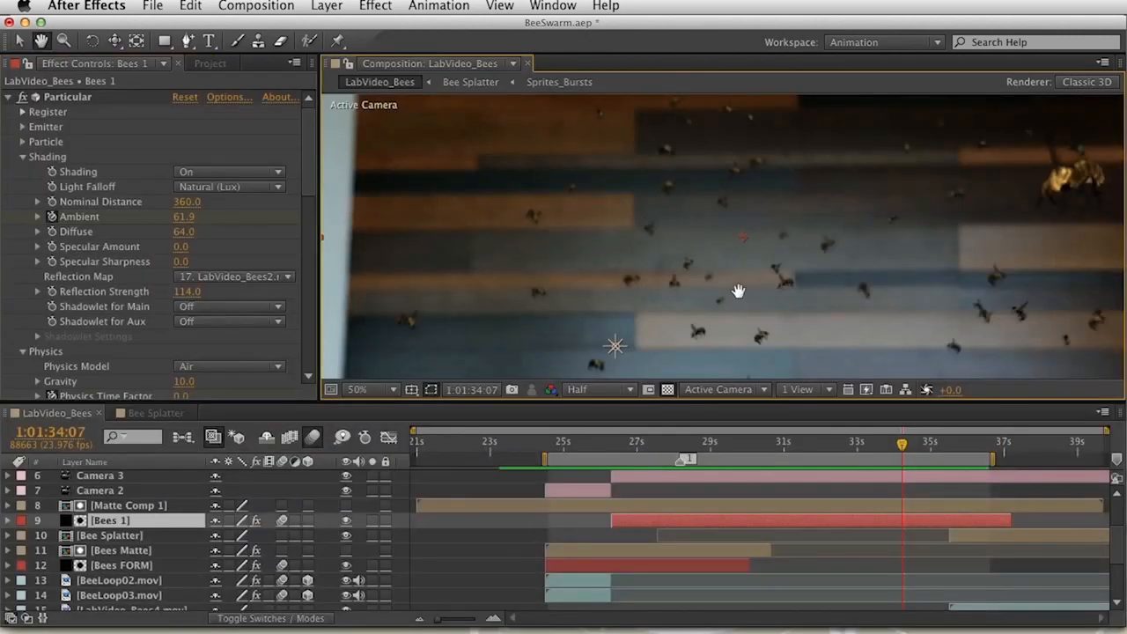
pyautogui.moveTo(669, 443); pyautogui.dragTo(711, 443)
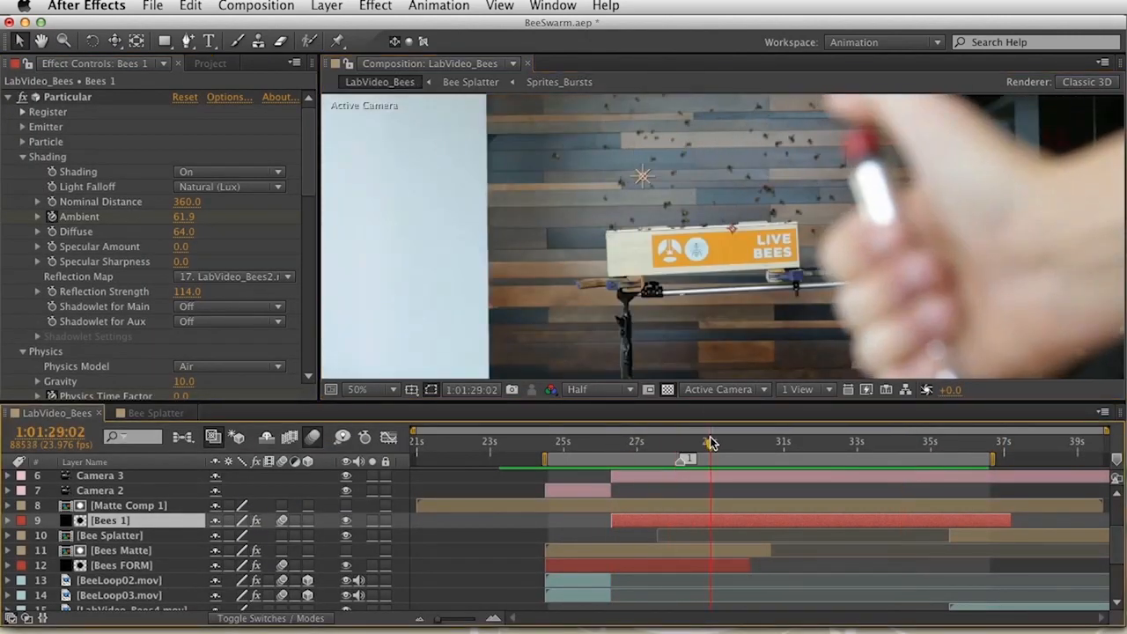
# Switch to CINEMA 4D and scrub the HoneyBee.c4d animation to frame 14 to examine the bee's wing flapping.
pyautogui.press('super+Tab')
pyautogui.press('super+Tab')
pyautogui.press('super+Tab')
pyautogui.press('super+Tab')
pyautogui.press('super+Tab')
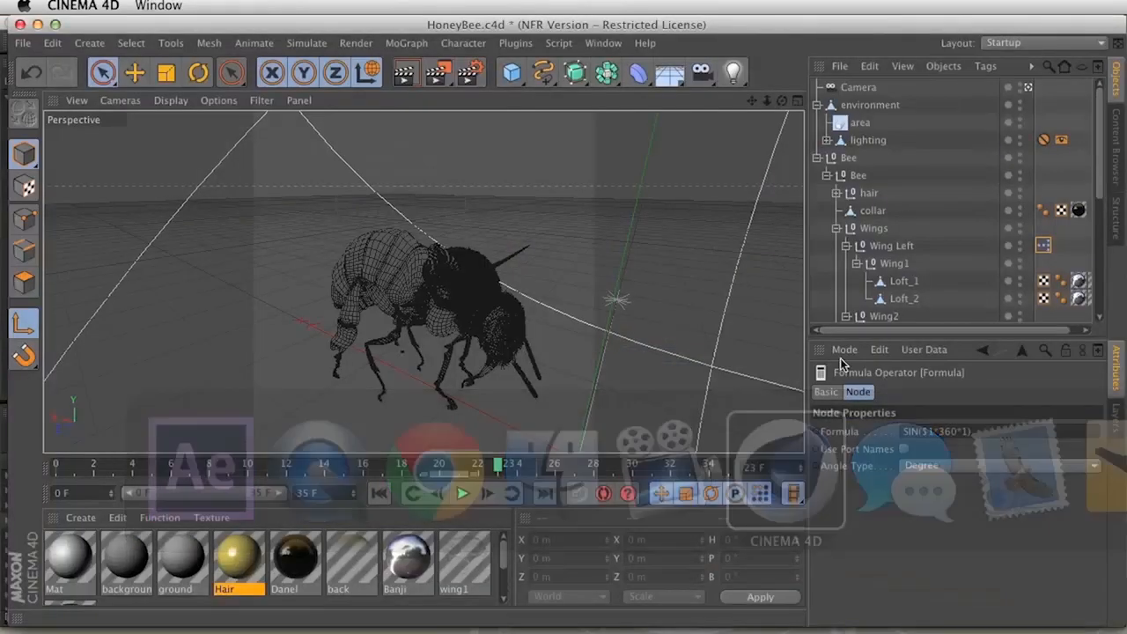
pyautogui.moveTo(112, 471); pyautogui.dragTo(249, 465)
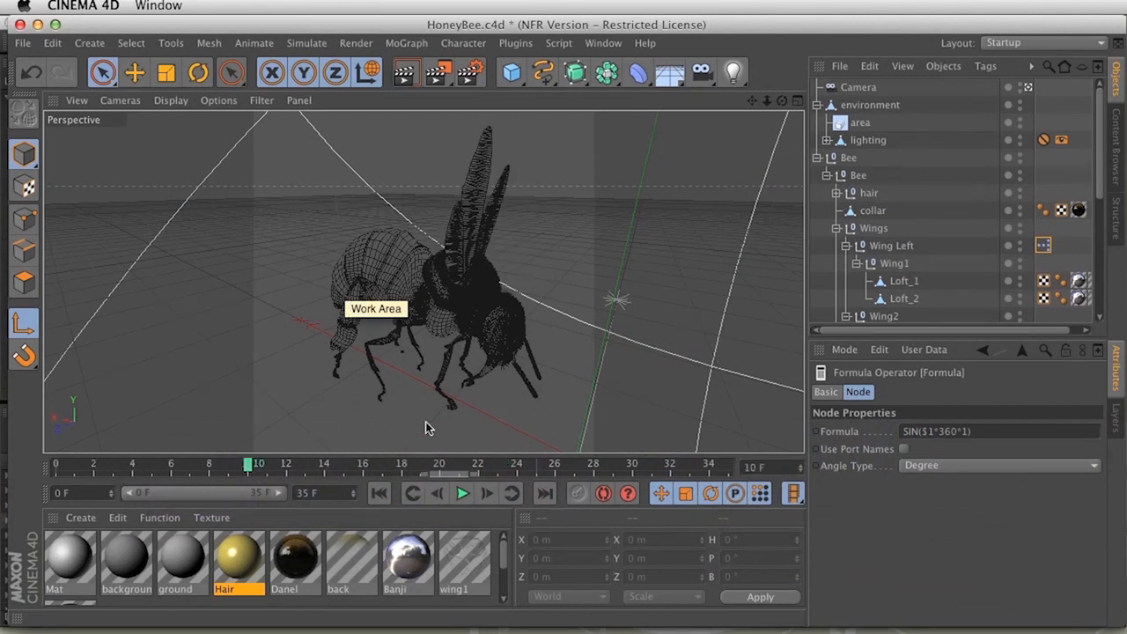
pyautogui.click(280, 465)
pyautogui.click(402, 377)
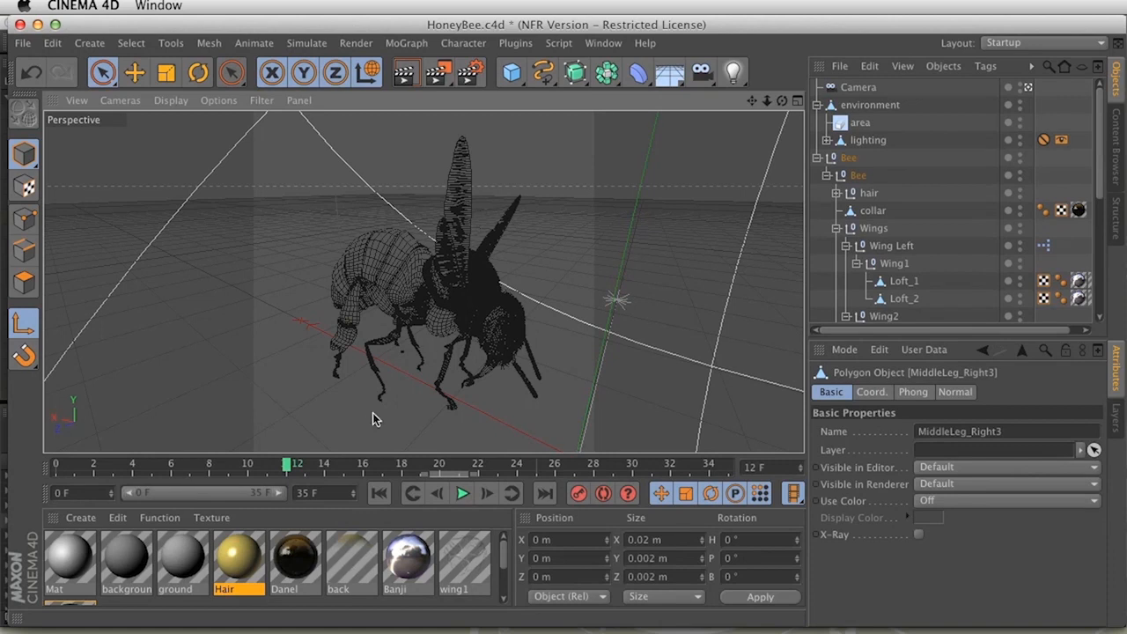
pyautogui.moveTo(301, 467); pyautogui.dragTo(327, 460)
pyautogui.moveTo(485, 365); pyautogui.dragTo(479, 285)
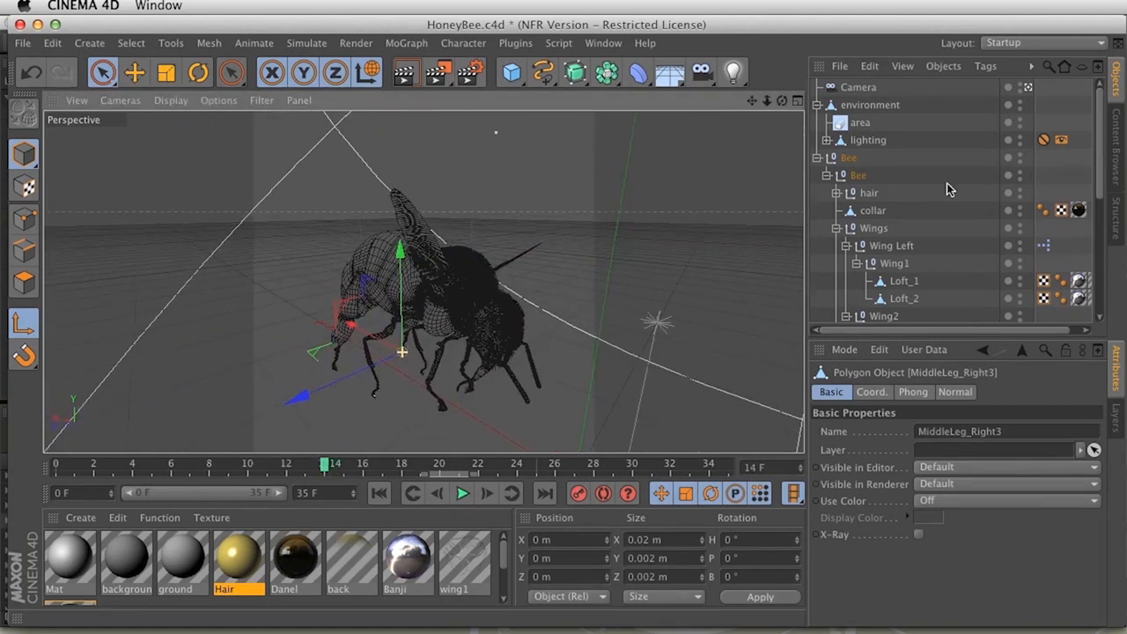
# Select the Wing Left null in the bee's Wings group and collapse the Wing Left and Wing2 hierarchies.
pyautogui.click(892, 246)
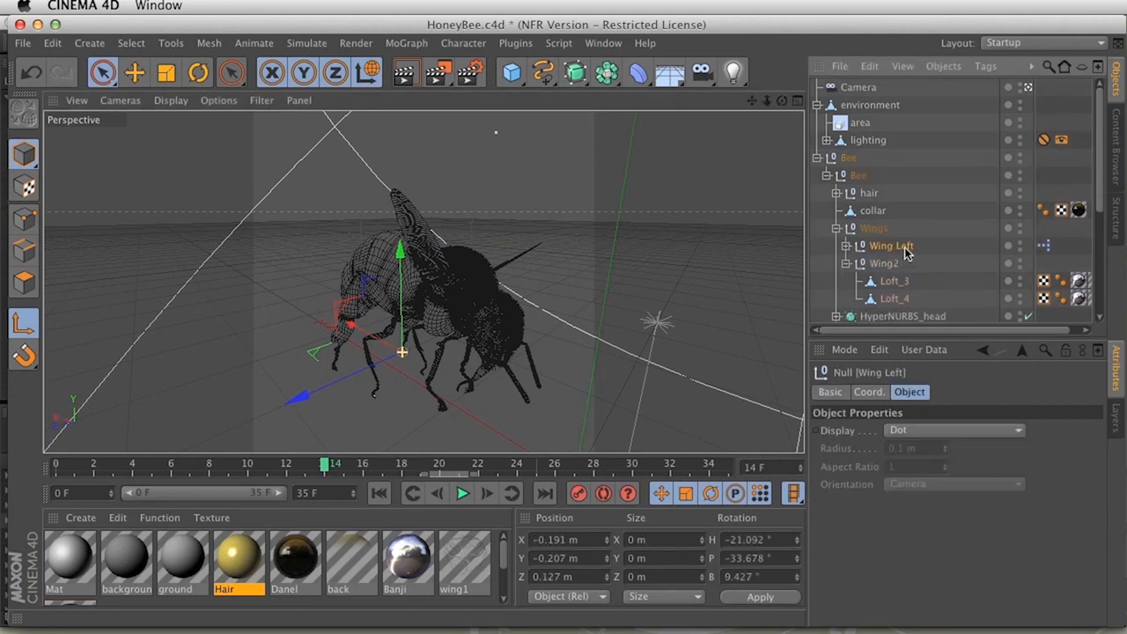
pyautogui.click(847, 246)
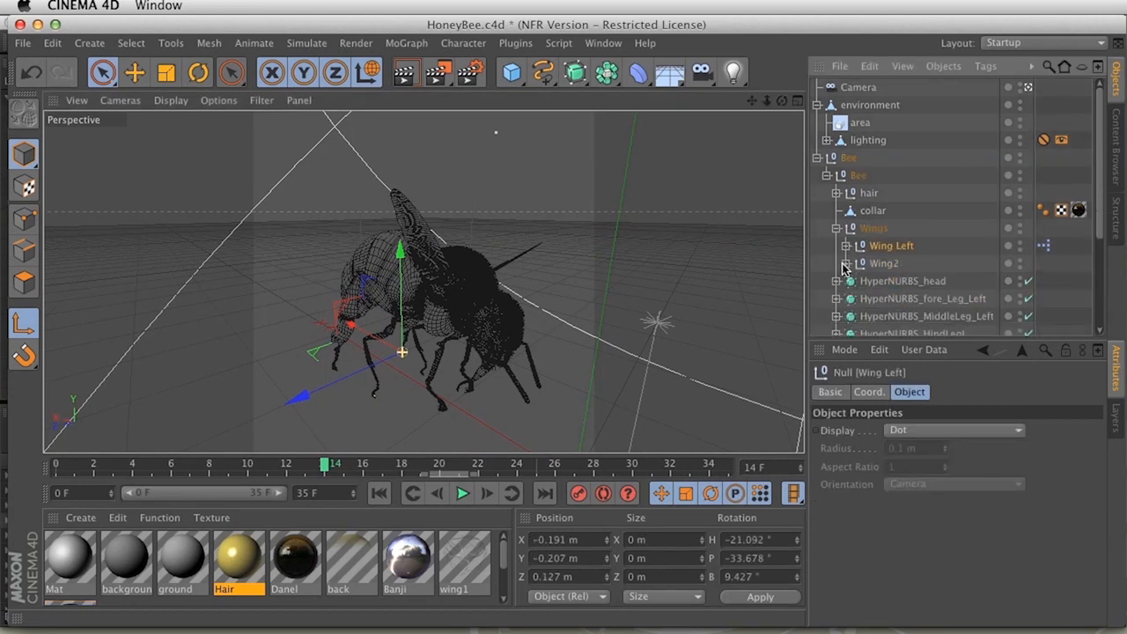
# Open the XPresso graph on the Wing Left null and inspect the Formula node that drives both wings' rotation.
pyautogui.doubleClick(1045, 246)
pyautogui.moveTo(738, 127); pyautogui.dragTo(727, 86)
pyautogui.moveTo(472, 167); pyautogui.dragTo(412, 248)
pyautogui.click(581, 183)
pyautogui.moveTo(744, 84); pyautogui.dragTo(550, 93)
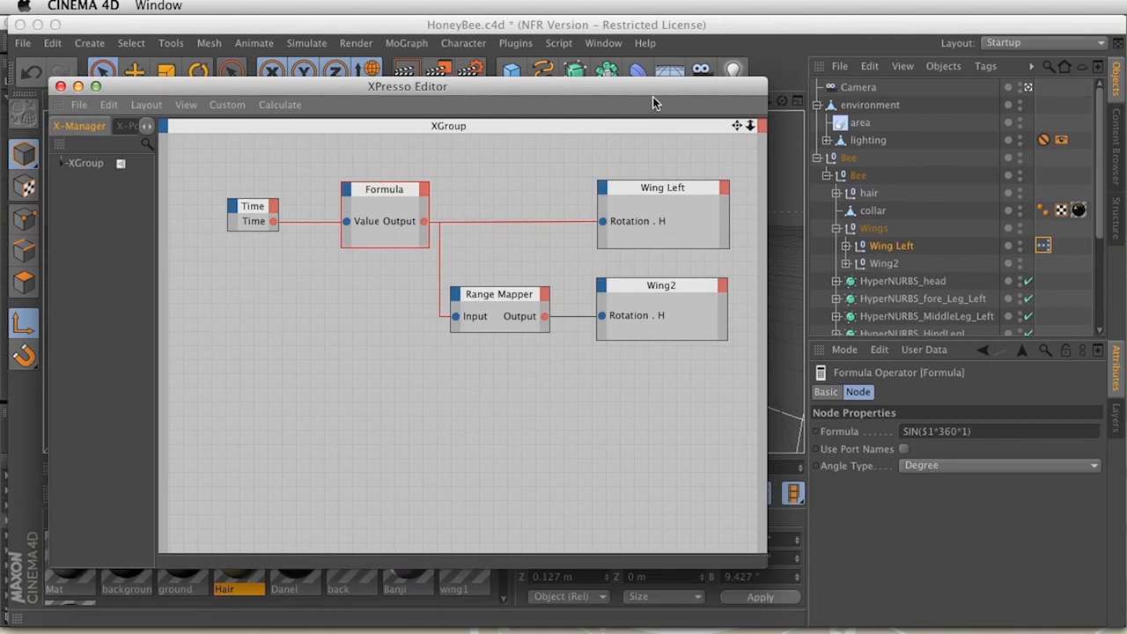
# Move the bee animation to frame 9 beside the XPresso graph, and close the graph editor to return to After Effects.
pyautogui.moveTo(670, 88); pyautogui.dragTo(908, 66)
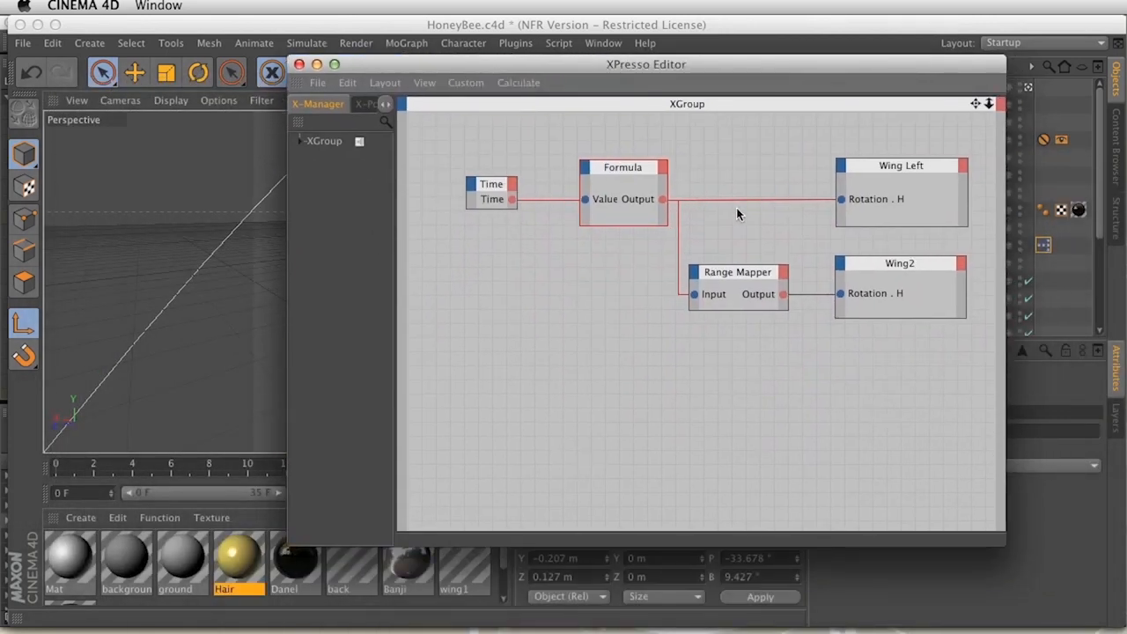
pyautogui.moveTo(888, 68); pyautogui.dragTo(911, 97)
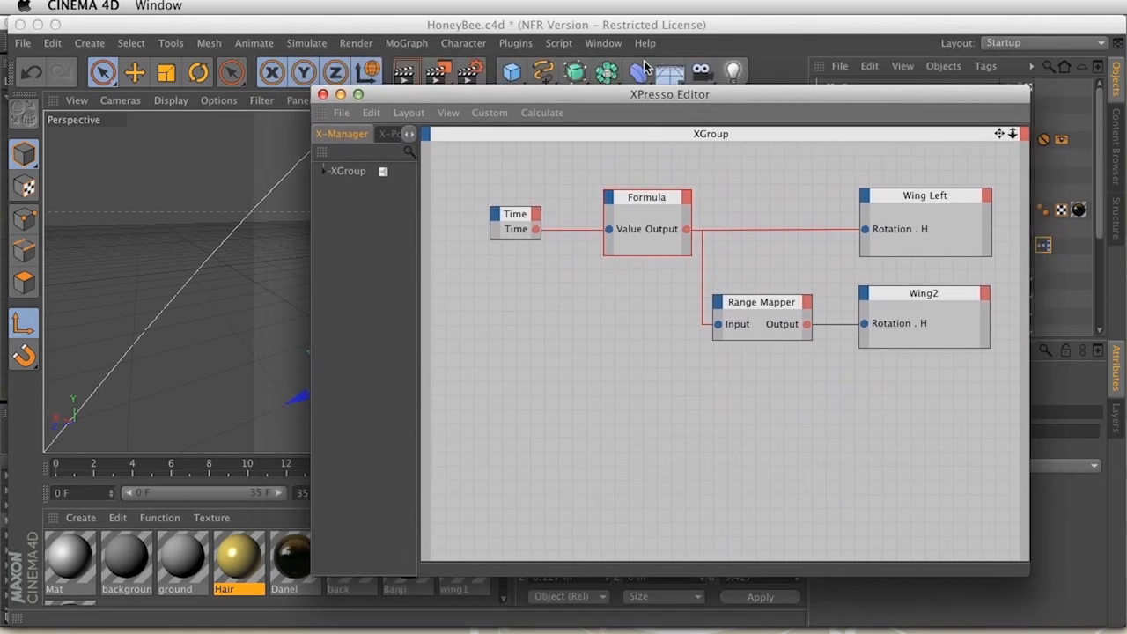
pyautogui.click(236, 469)
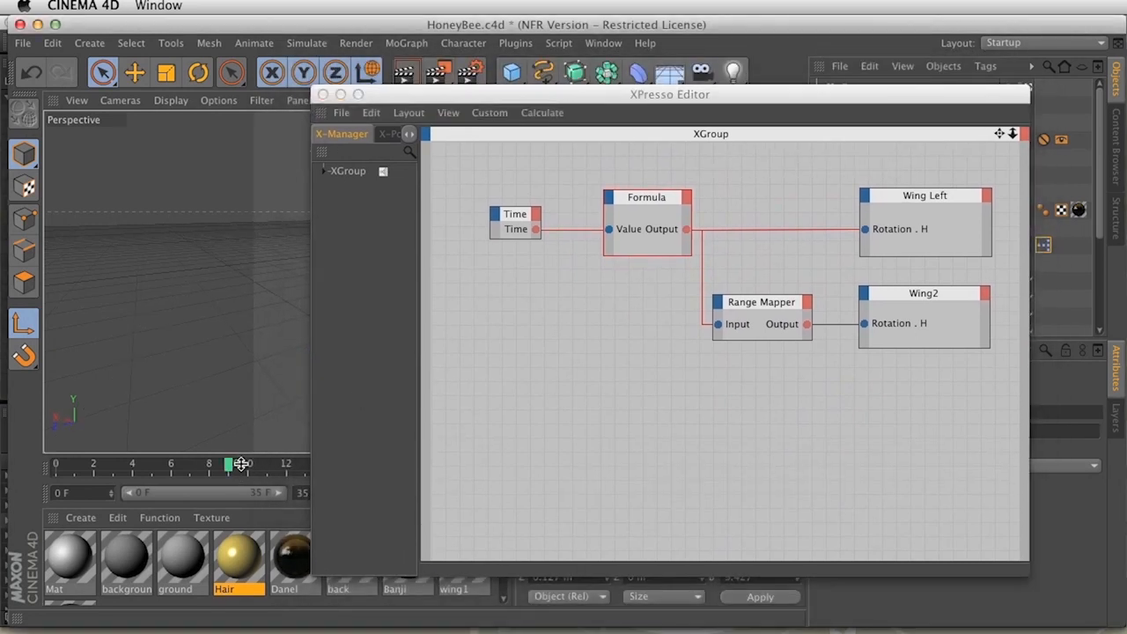
pyautogui.click(323, 95)
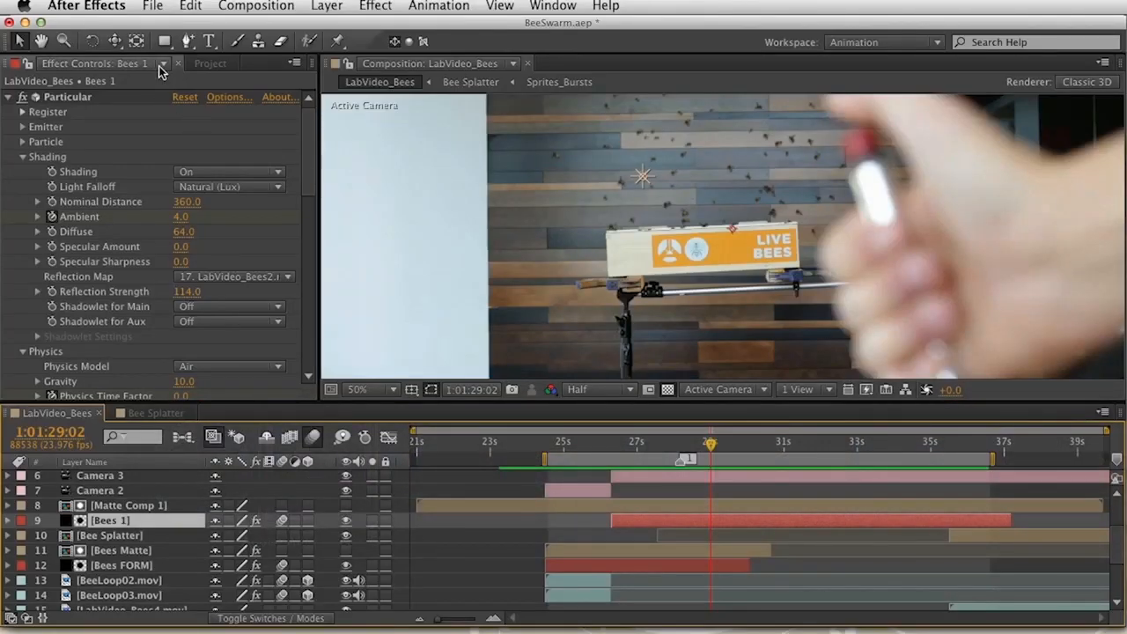
# Open BeeLoop01.mov from the project's Footage folder and scrub through it at 400% magnification.
pyautogui.click(209, 64)
pyautogui.click(10, 270)
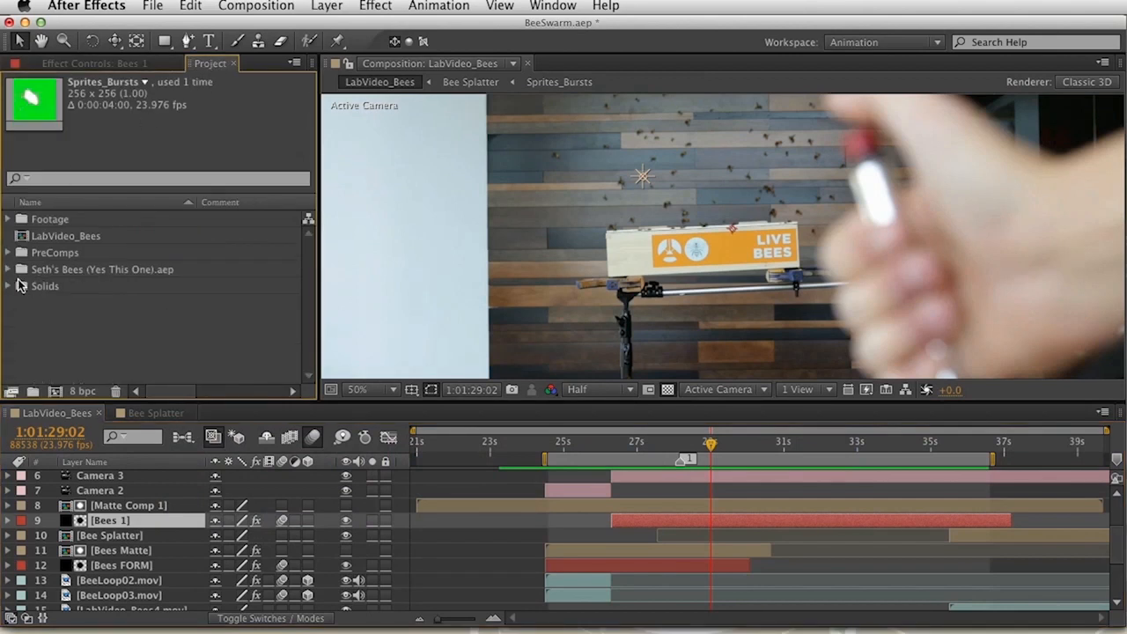
pyautogui.click(9, 219)
pyautogui.doubleClick(78, 236)
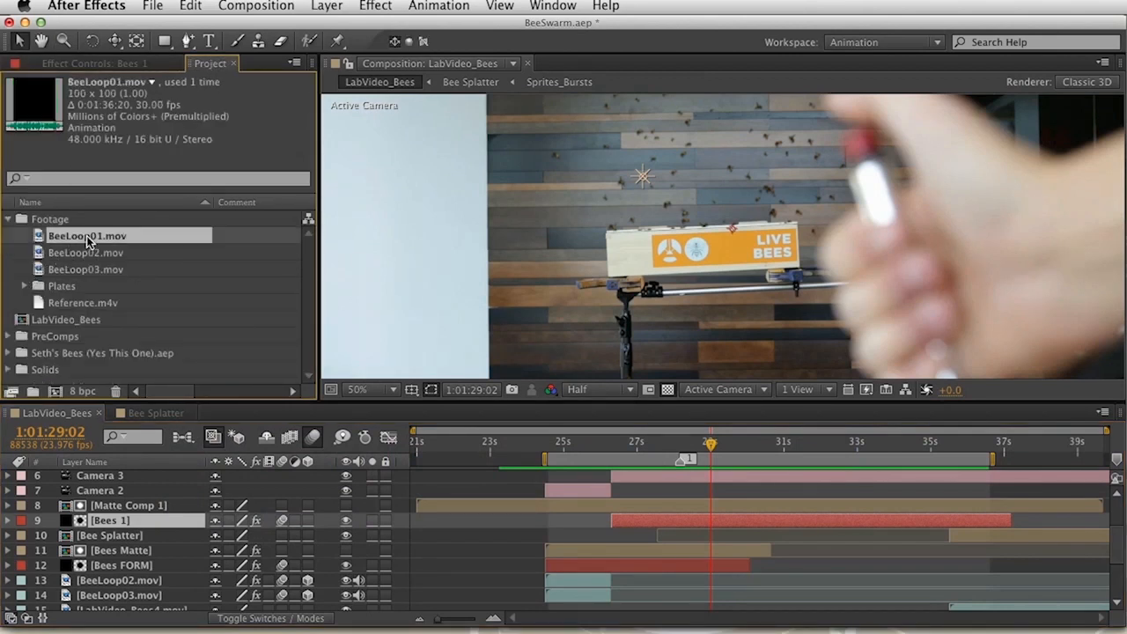
pyautogui.moveTo(848, 578); pyautogui.dragTo(888, 578)
pyautogui.scroll(4, 843, 348)
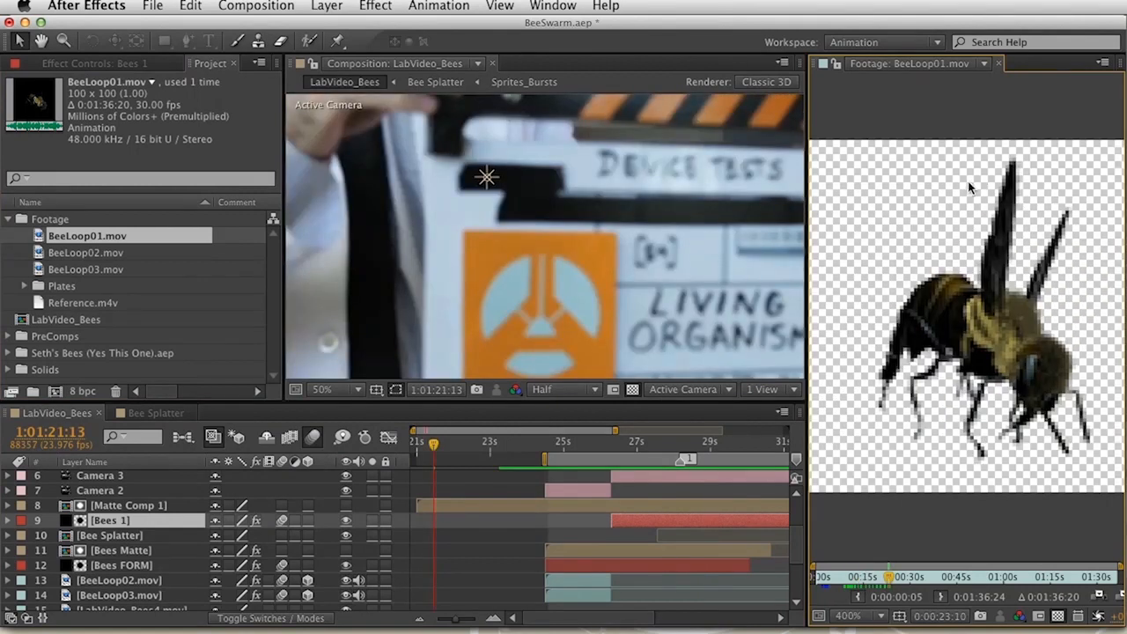
# Open BeeLoop02.mov and scrub through the bee loop, enlarged to 400%.
pyautogui.doubleClick(104, 254)
pyautogui.moveTo(828, 578); pyautogui.dragTo(900, 577)
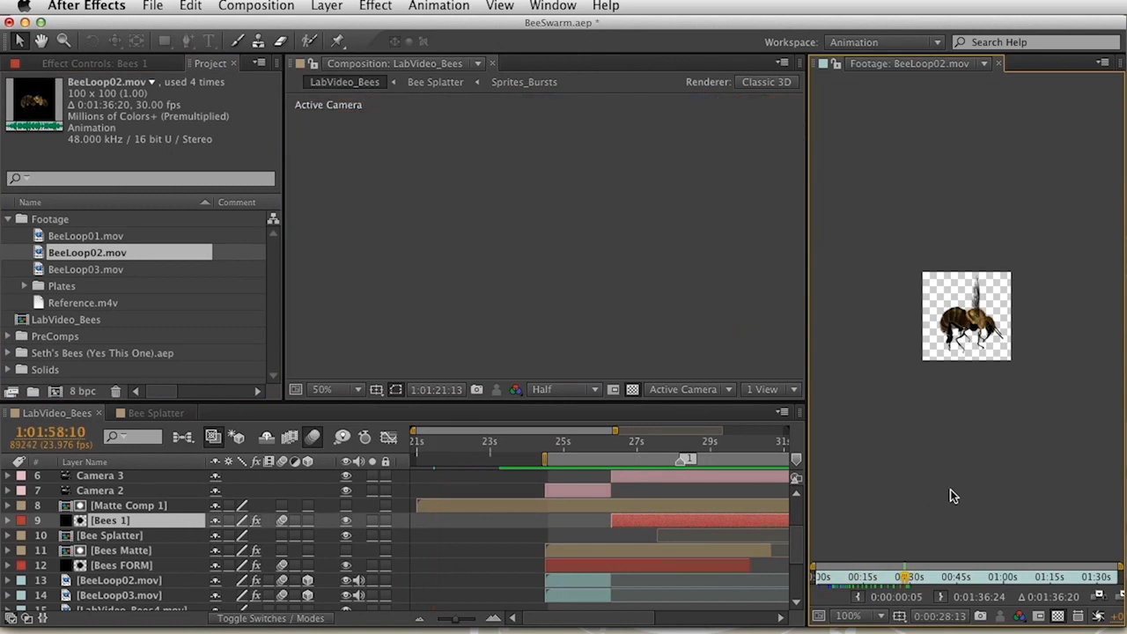
pyautogui.scroll(2, 952, 496)
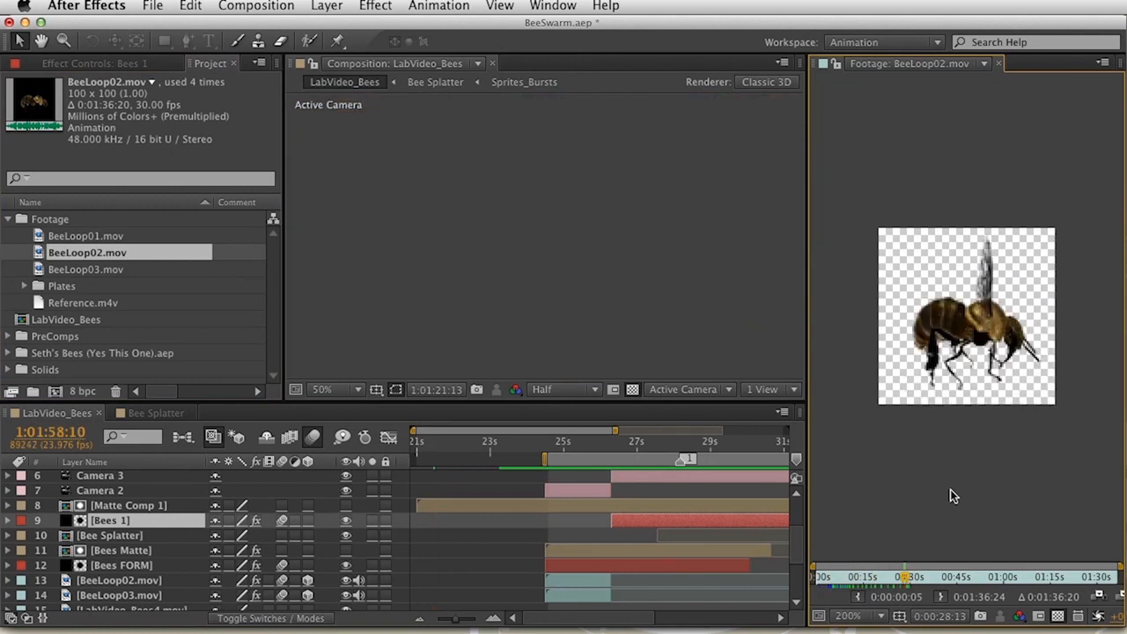
pyautogui.scroll(2, 952, 496)
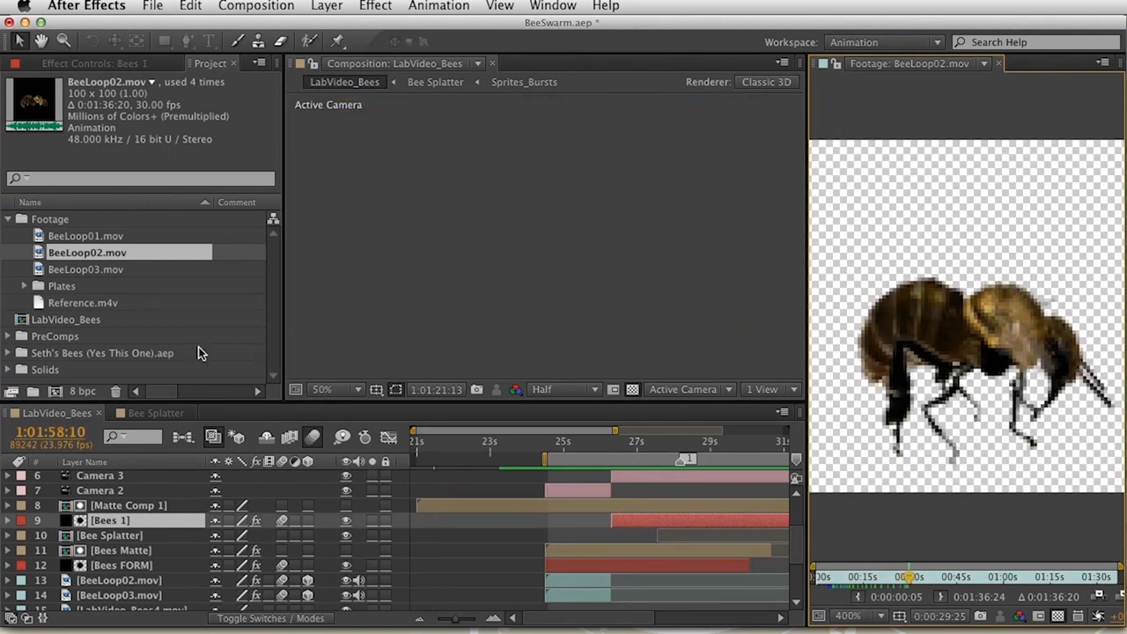
# Open BeeLoop03.mov at 400% and scrub through its full length, ending at about 0:00:31:08.
pyautogui.doubleClick(101, 270)
pyautogui.scroll(4, 1105, 261)
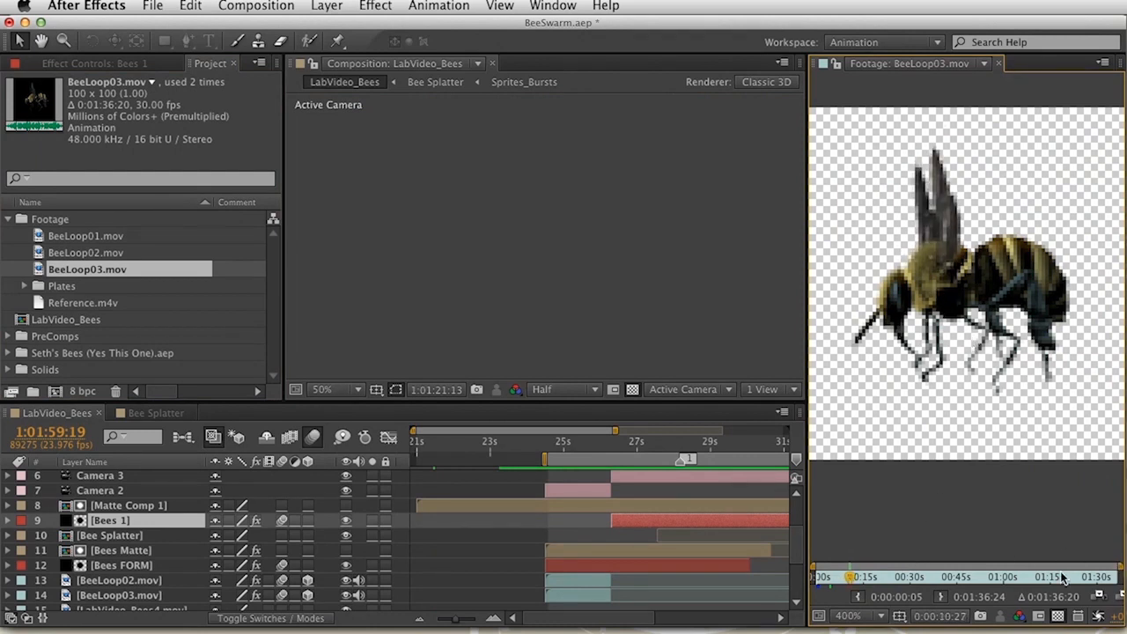
pyautogui.moveTo(923, 579); pyautogui.dragTo(1118, 593)
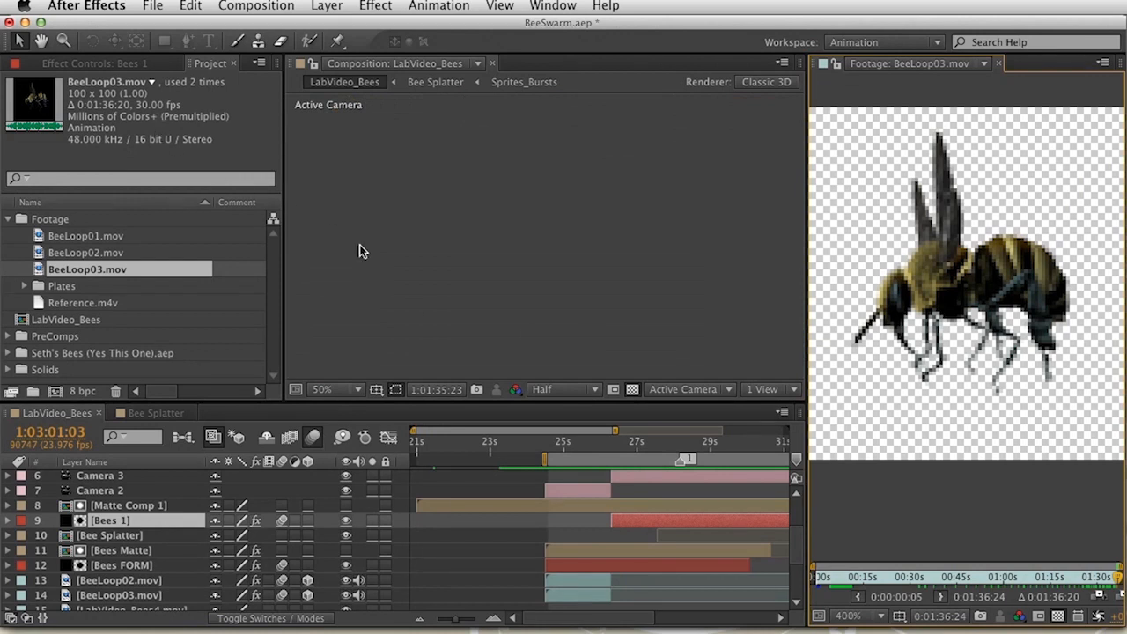
pyautogui.moveTo(833, 577); pyautogui.dragTo(916, 578)
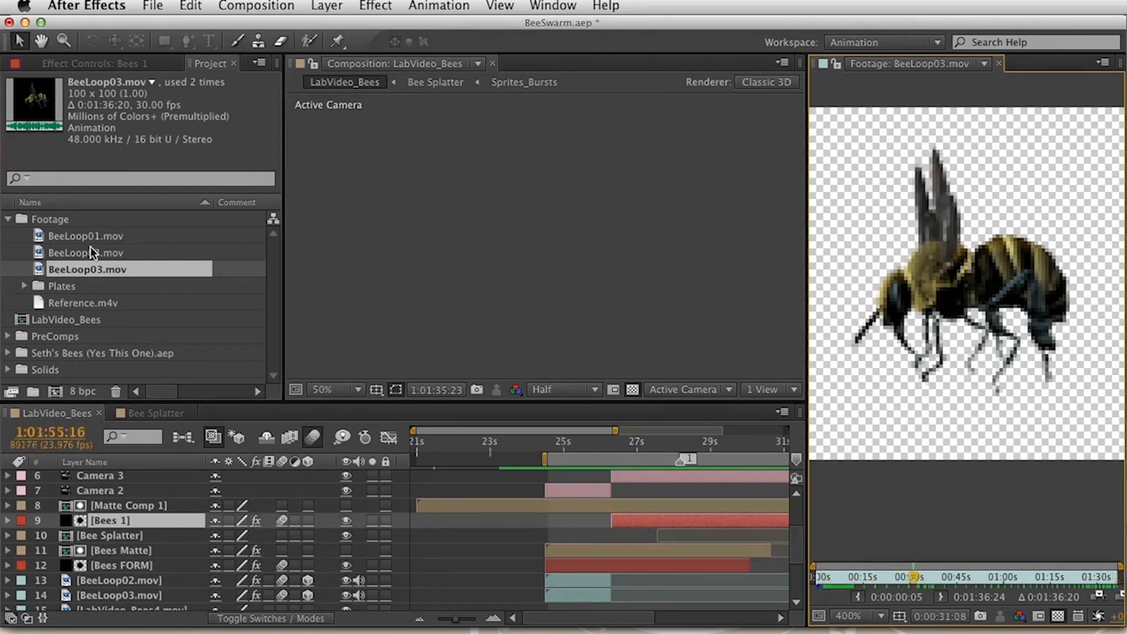
# Review the Interpret Footage options of BeeLoop03.mov, including its loop setting, and close the footage viewer.
pyautogui.rightClick(97, 276)
pyautogui.moveTo(235, 368)
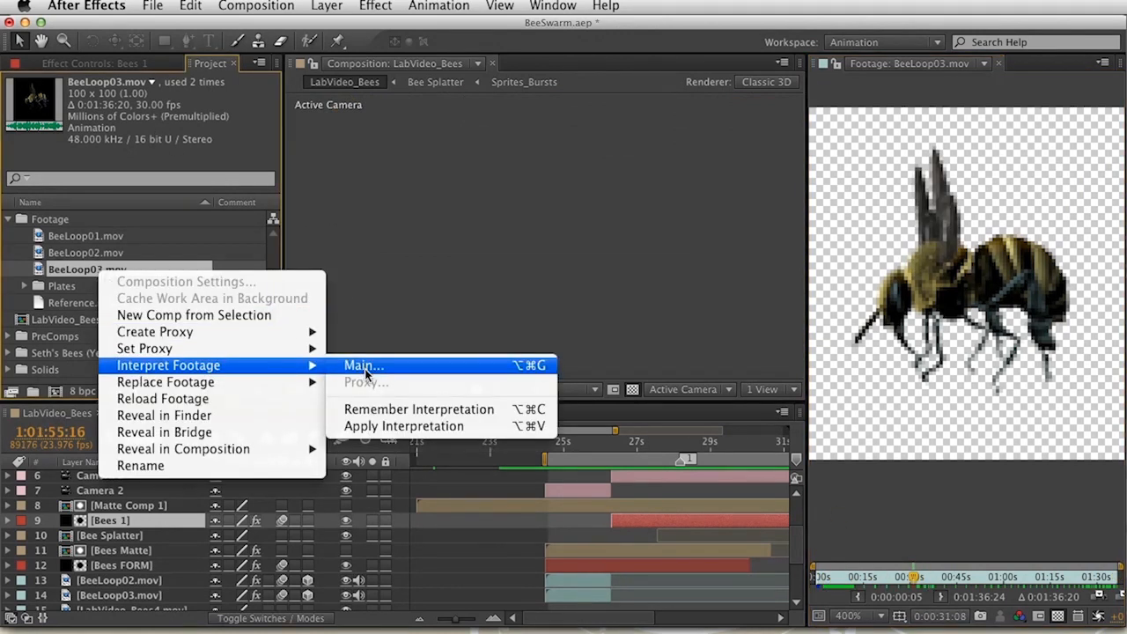
pyautogui.click(363, 368)
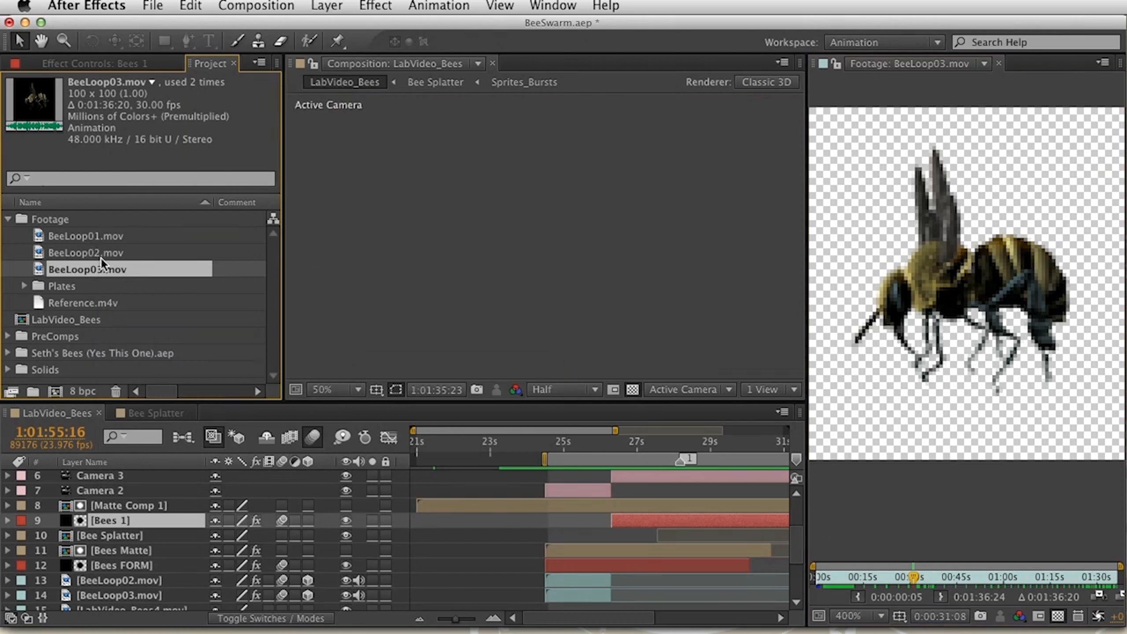
pyautogui.moveTo(252, 117); pyautogui.dragTo(367, 4)
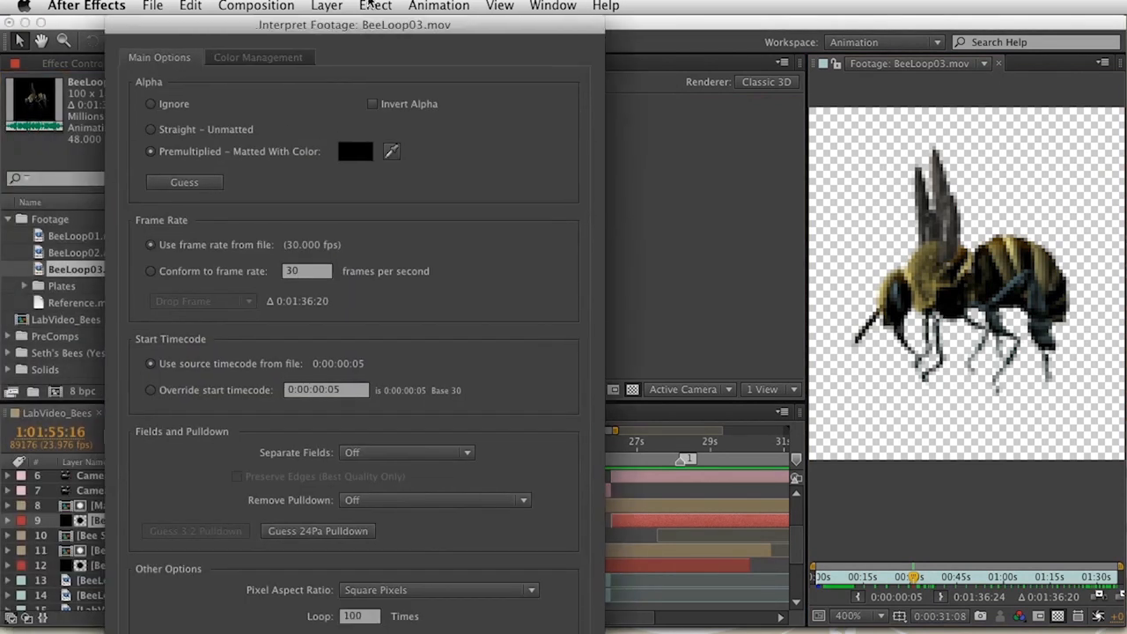
pyautogui.moveTo(439, 38); pyautogui.dragTo(538, 38)
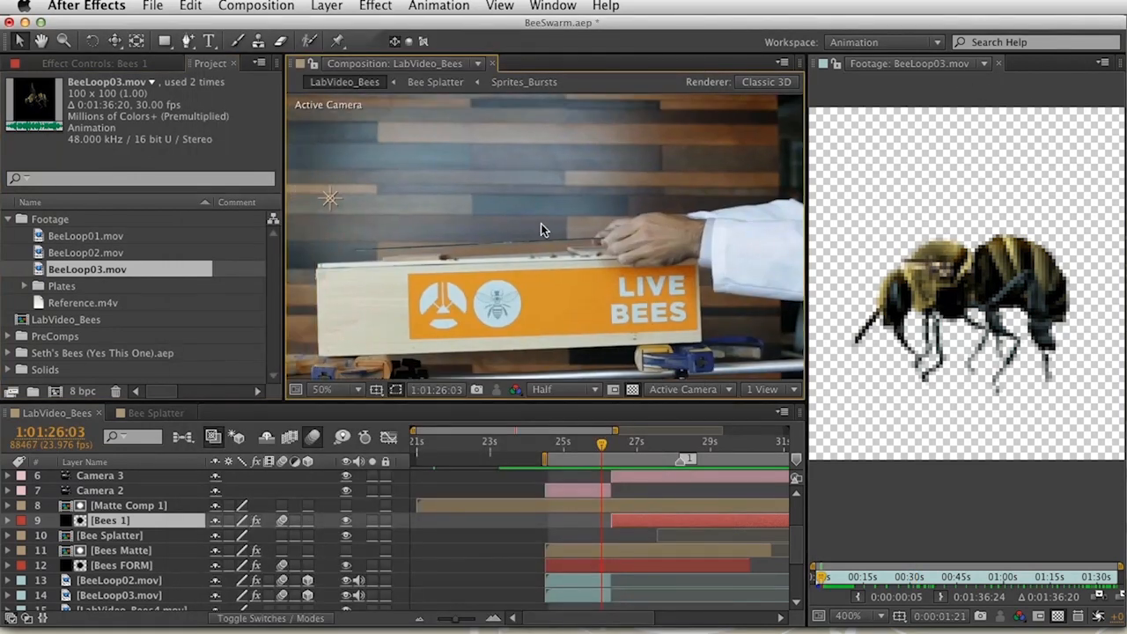
pyautogui.click(998, 63)
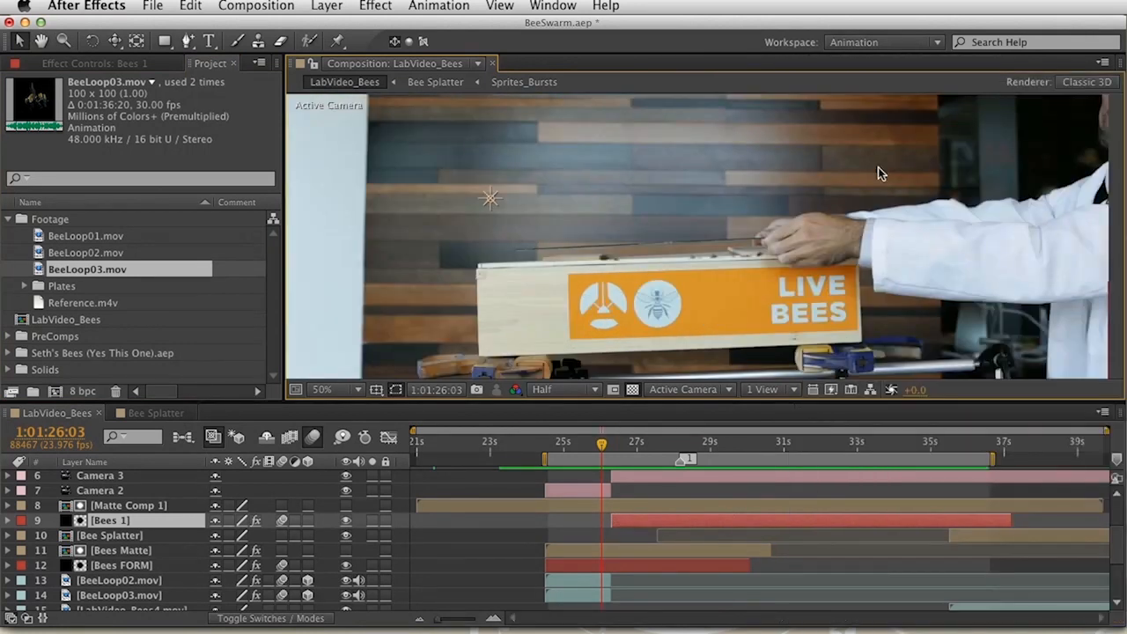
# Create a new composition from Reference.m4v and check its composition settings.
pyautogui.click(68, 304)
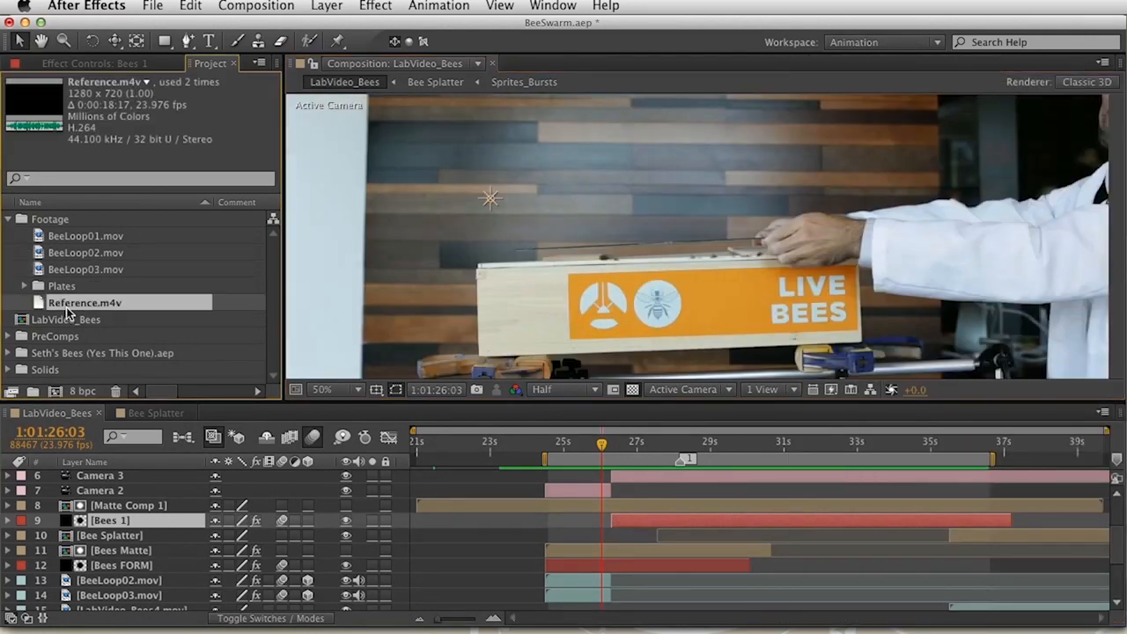
pyautogui.moveTo(68, 310); pyautogui.dragTo(55, 391)
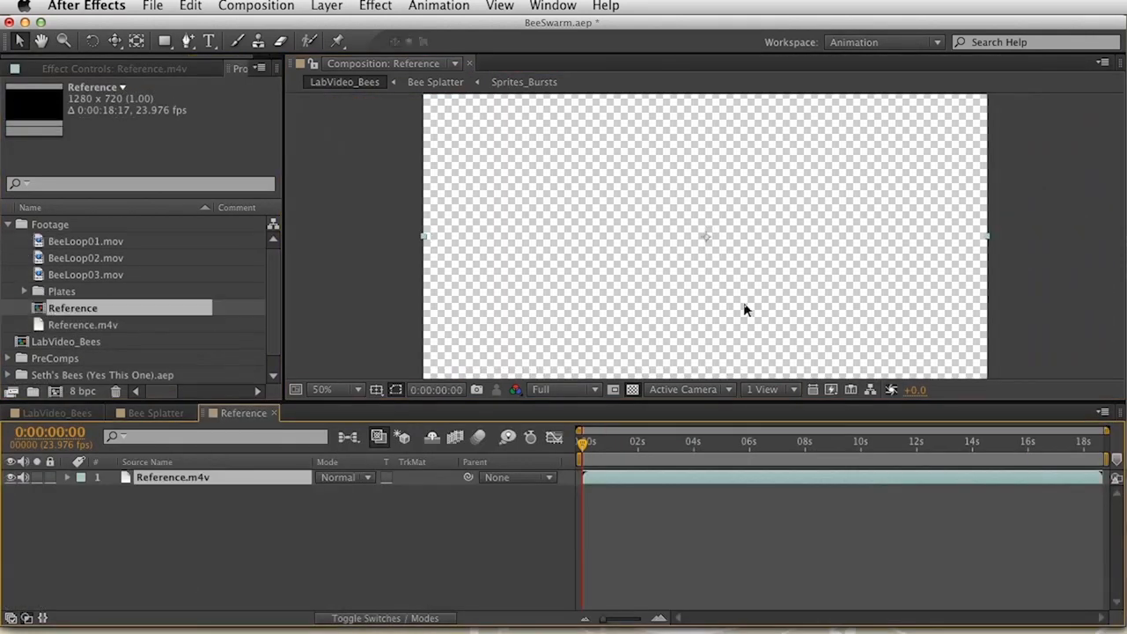
pyautogui.moveTo(619, 462); pyautogui.dragTo(676, 457)
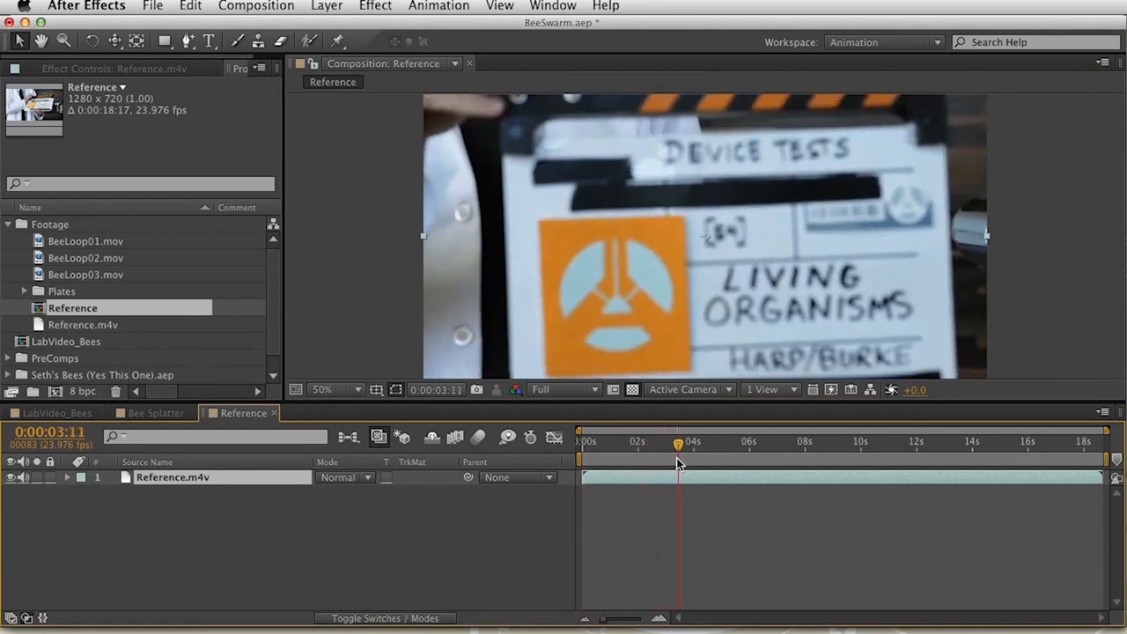
pyautogui.press('super+k')
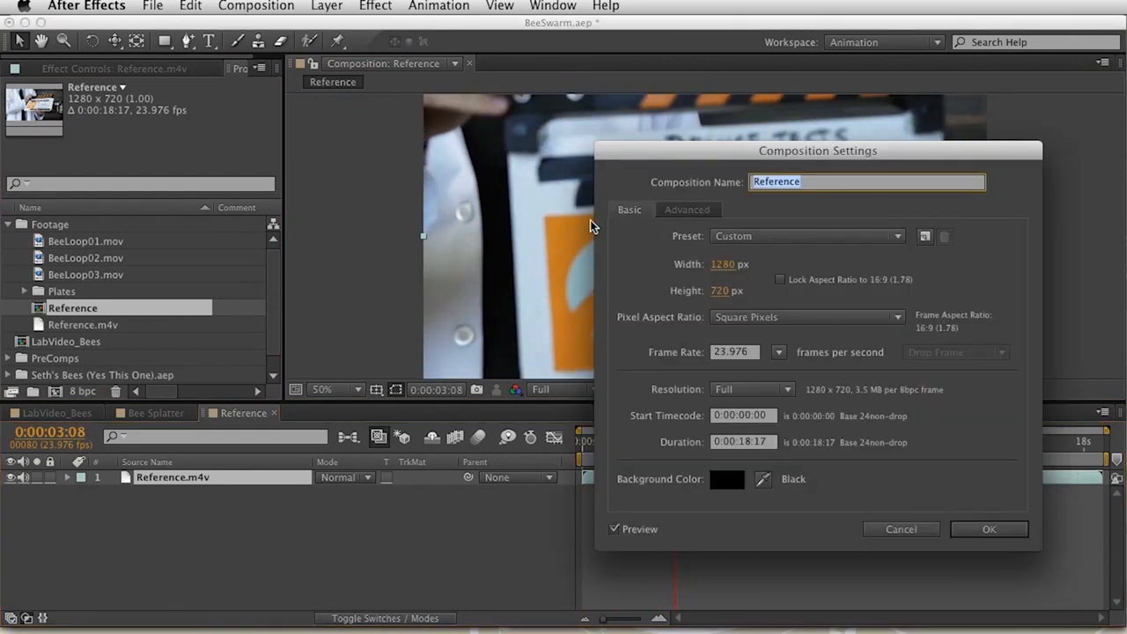
pyautogui.press('Return')
# Enlarge the composition viewer and move the current time to 0:00:03:12, where the bee box shot starts.
pyautogui.moveTo(633, 398); pyautogui.dragTo(633, 426)
pyautogui.click(633, 469)
pyautogui.moveTo(633, 474); pyautogui.dragTo(681, 480)
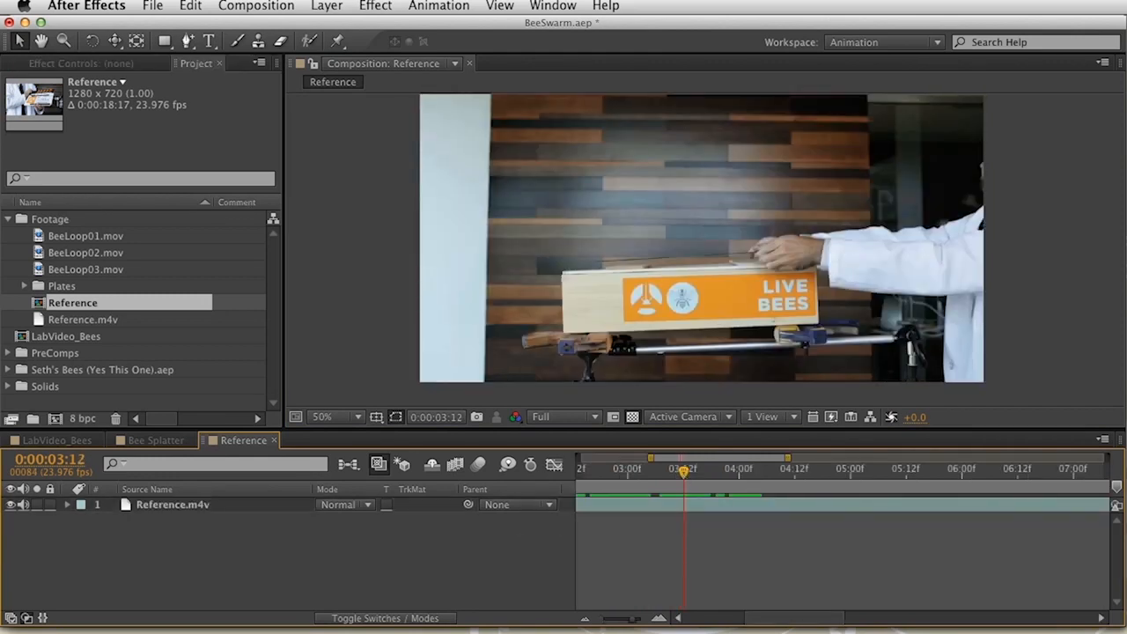
# Add a Form particle layer above Reference.m4v using the ft-Toolbar, and move the toolbar out of the way.
pyautogui.moveTo(581, 631); pyautogui.dragTo(451, 256)
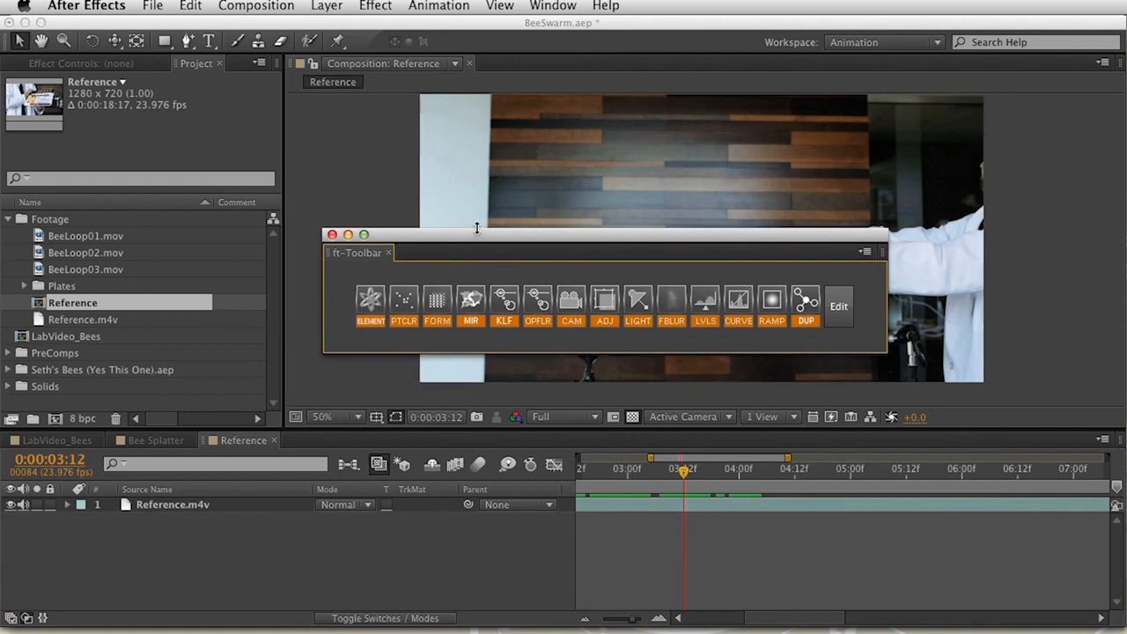
pyautogui.moveTo(478, 233); pyautogui.dragTo(513, 242)
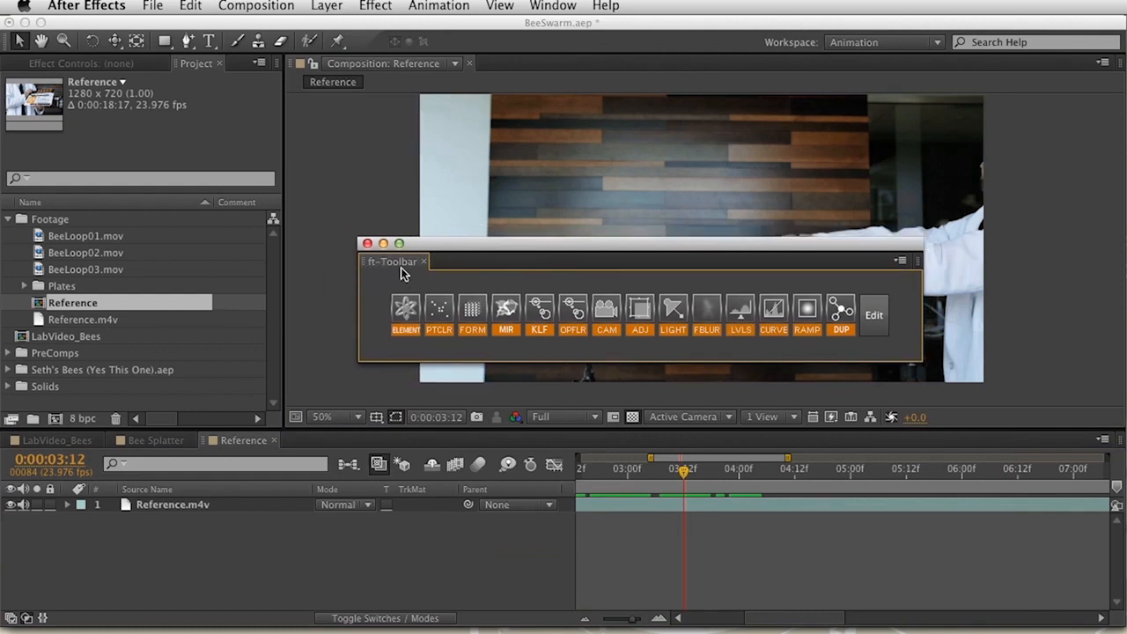
pyautogui.click(472, 310)
pyautogui.moveTo(568, 247); pyautogui.dragTo(517, 632)
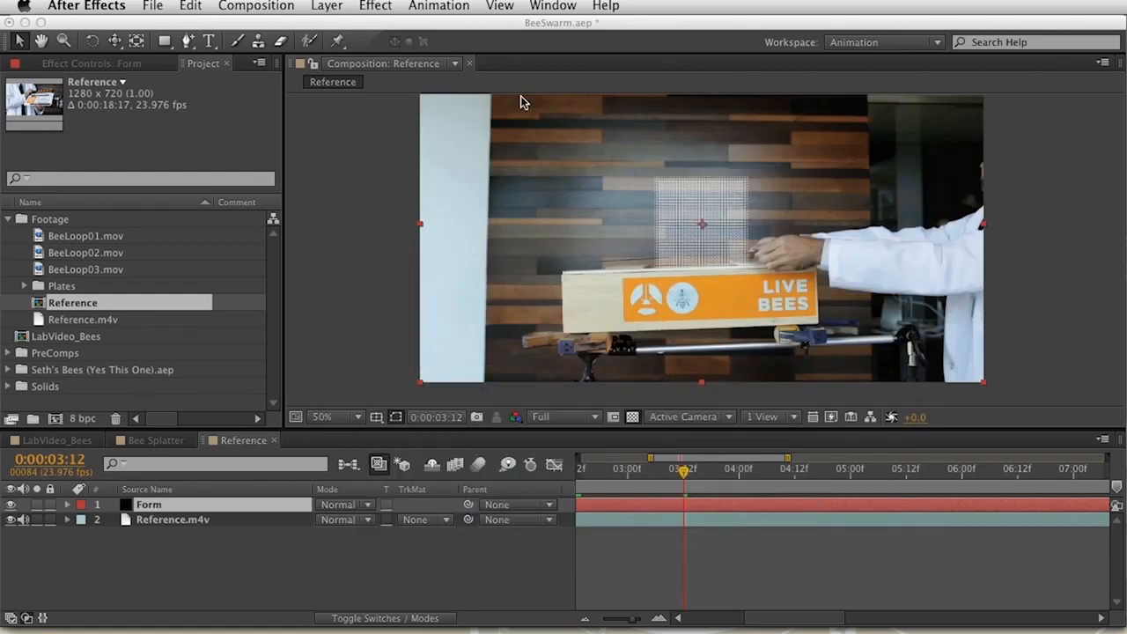
# Show the Form layer's effect controls and trim the layer's in point to 0:00:03:12.
pyautogui.click(675, 480)
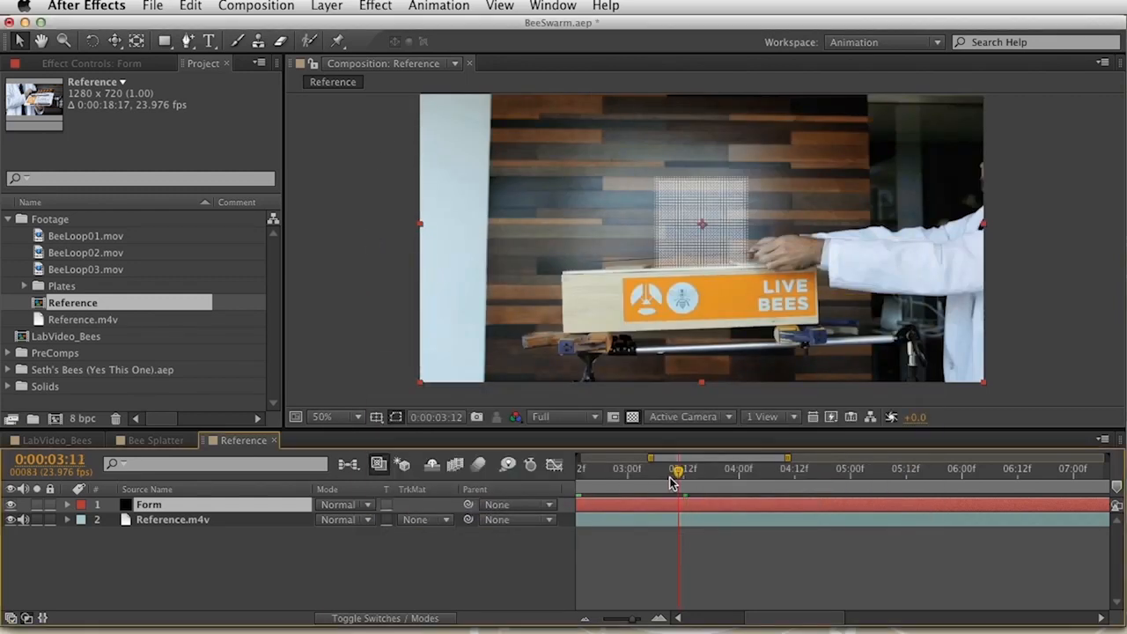
pyautogui.press('e')
pyautogui.doubleClick(139, 522)
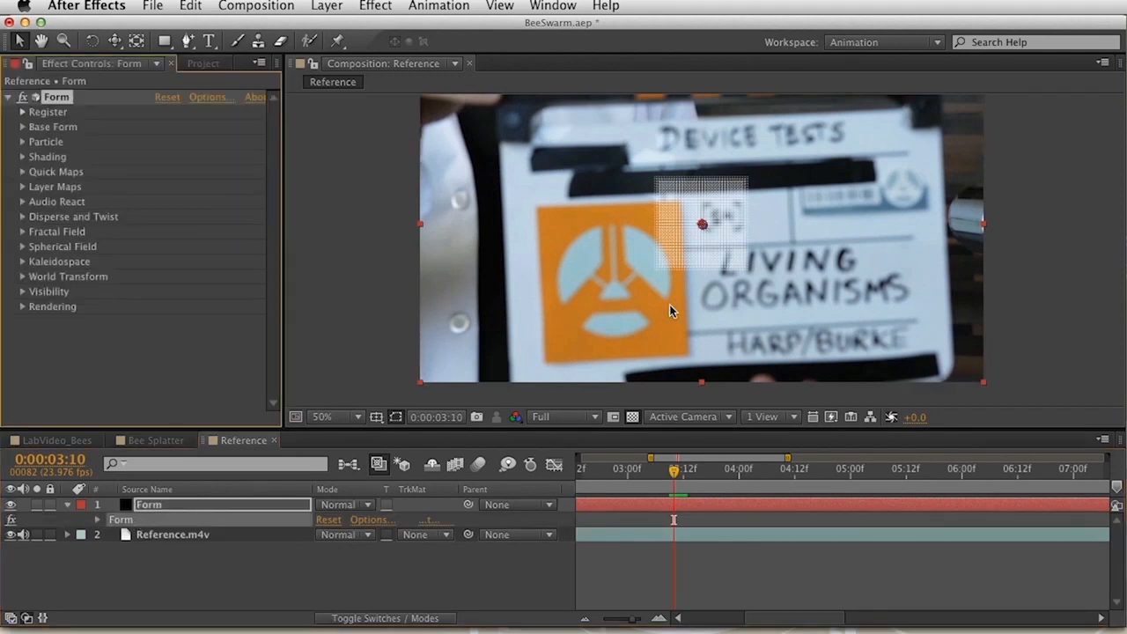
pyautogui.click(680, 476)
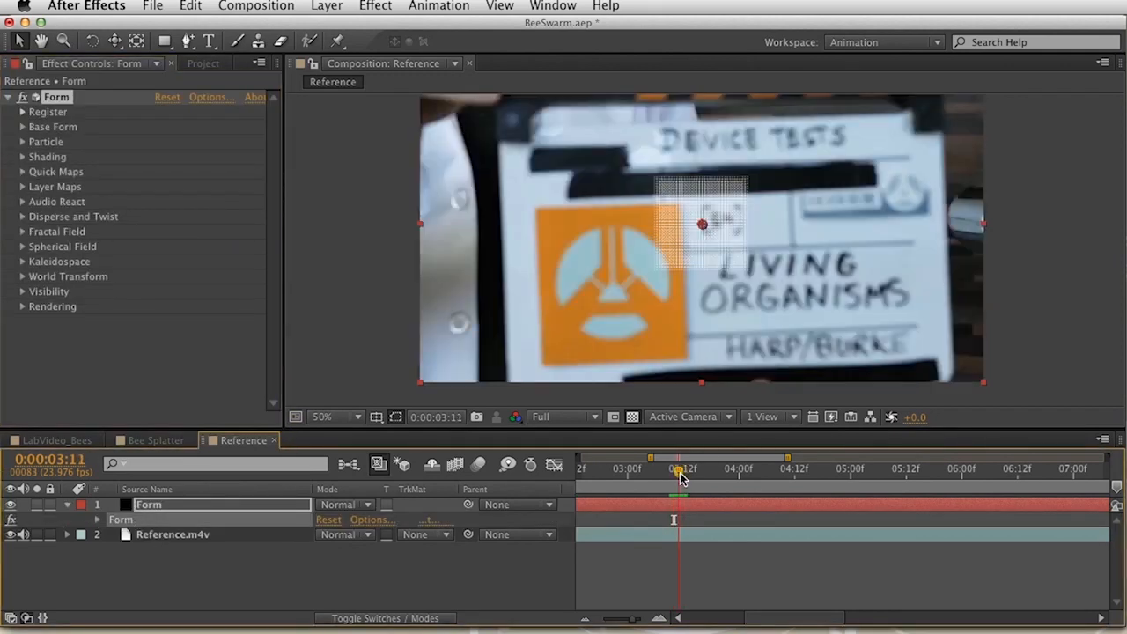
pyautogui.moveTo(680, 475); pyautogui.dragTo(684, 473)
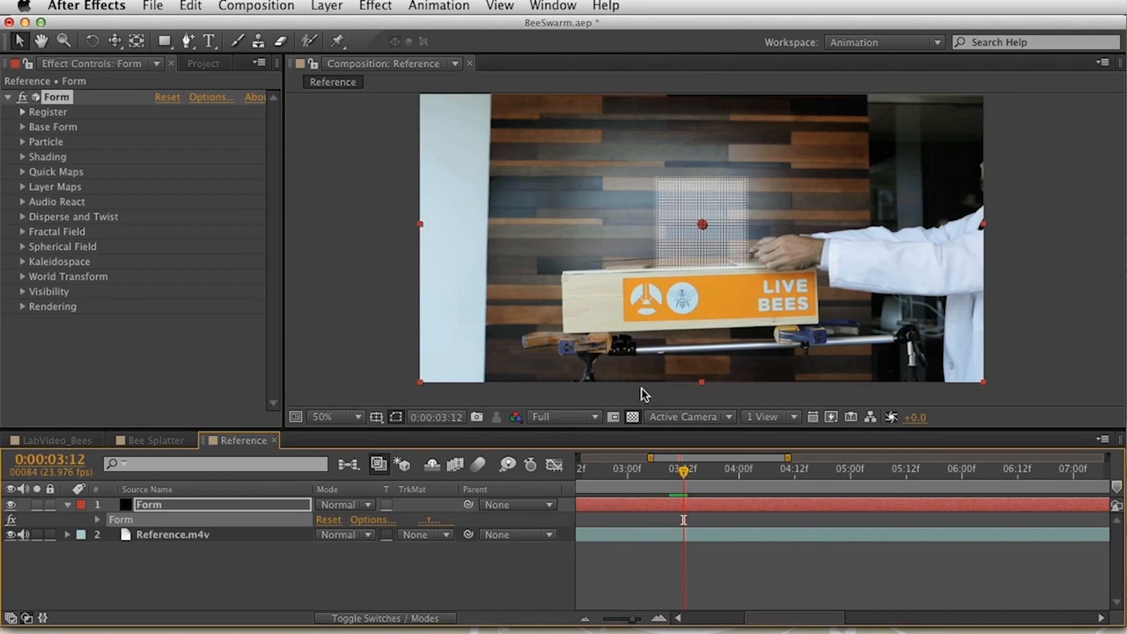
pyautogui.hotkey('alt', '[')
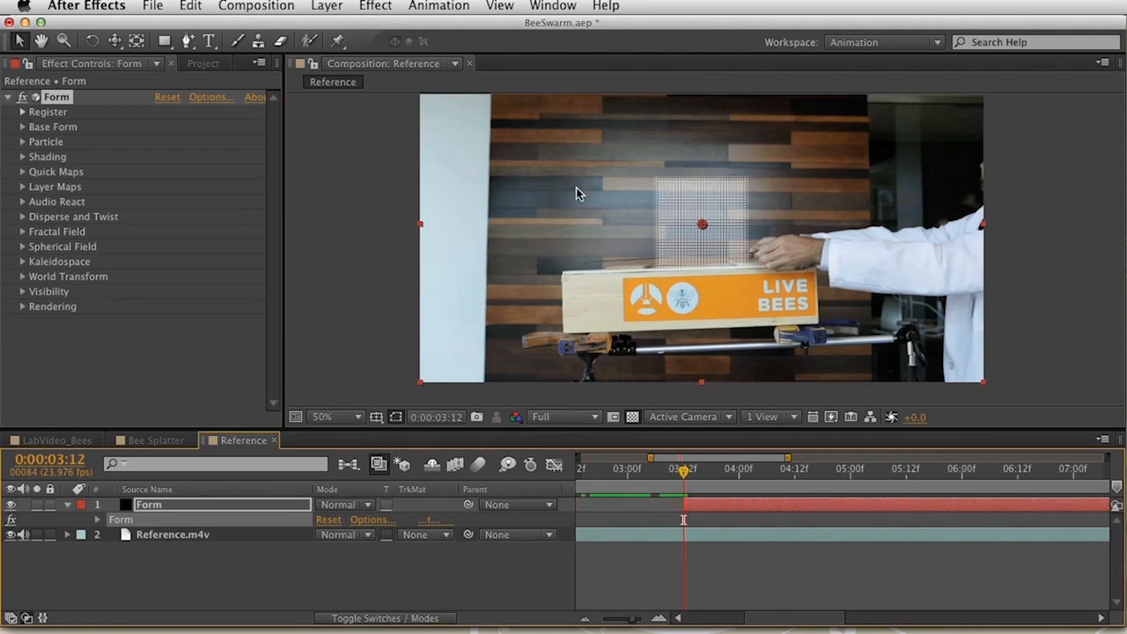
# Set the Form effect's Base Form Size X to 490 and Size Y to 80 at 100% magnification.
pyautogui.press('.')
pyautogui.press('space')
pyautogui.moveTo(696, 209); pyautogui.dragTo(693, 208)
pyautogui.doubleClick(134, 520)
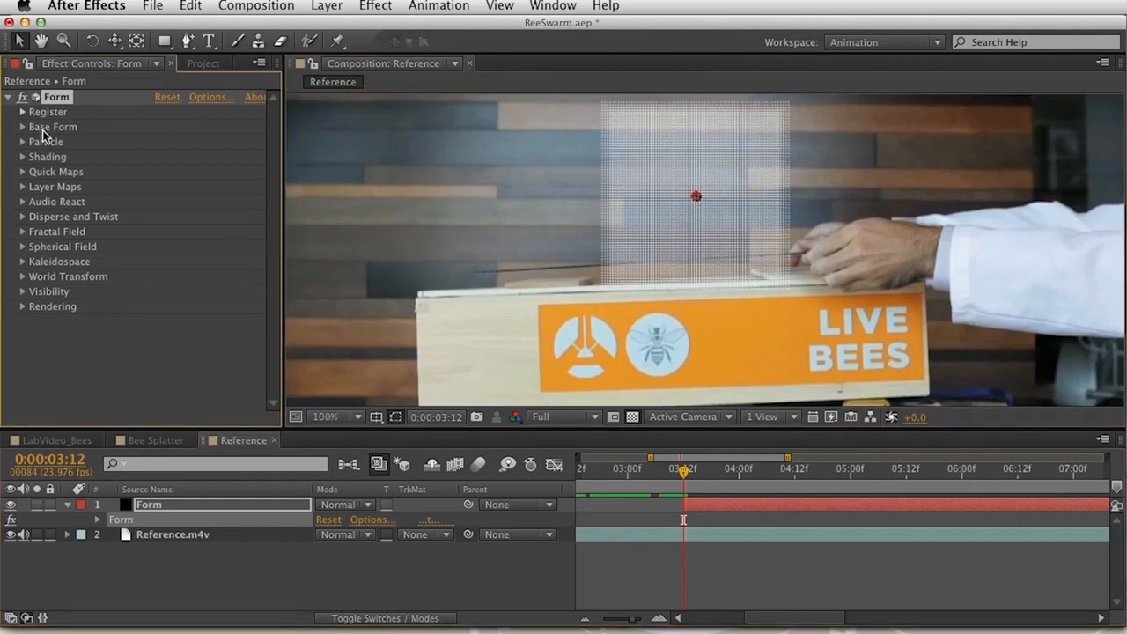
pyautogui.click(23, 127)
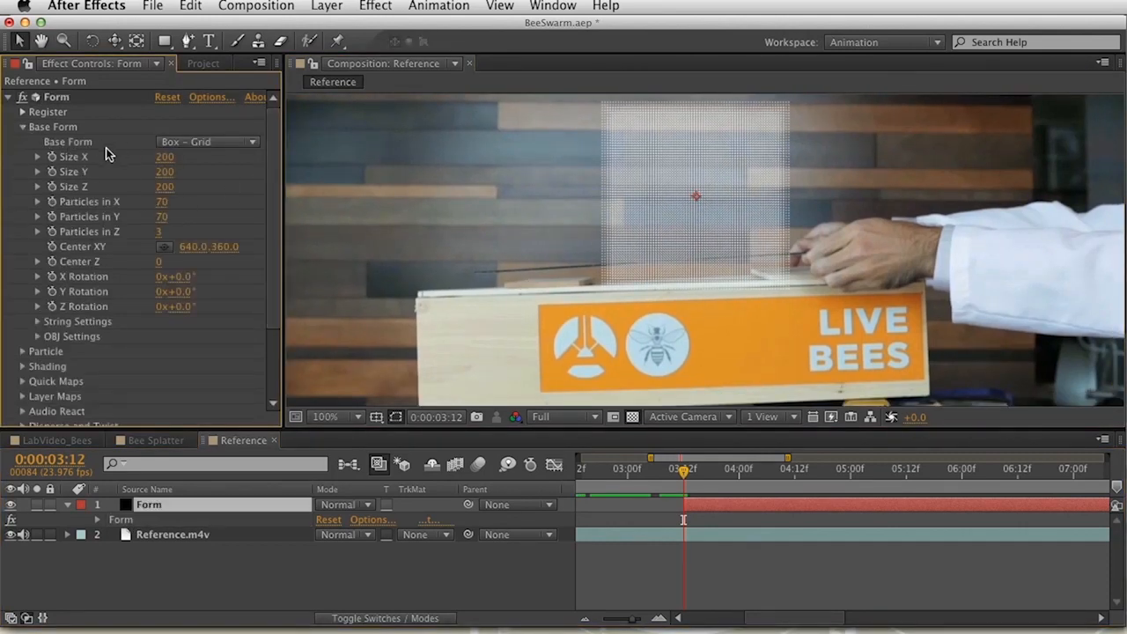
pyautogui.moveTo(165, 172); pyautogui.dragTo(201, 165)
pyautogui.click(91, 573)
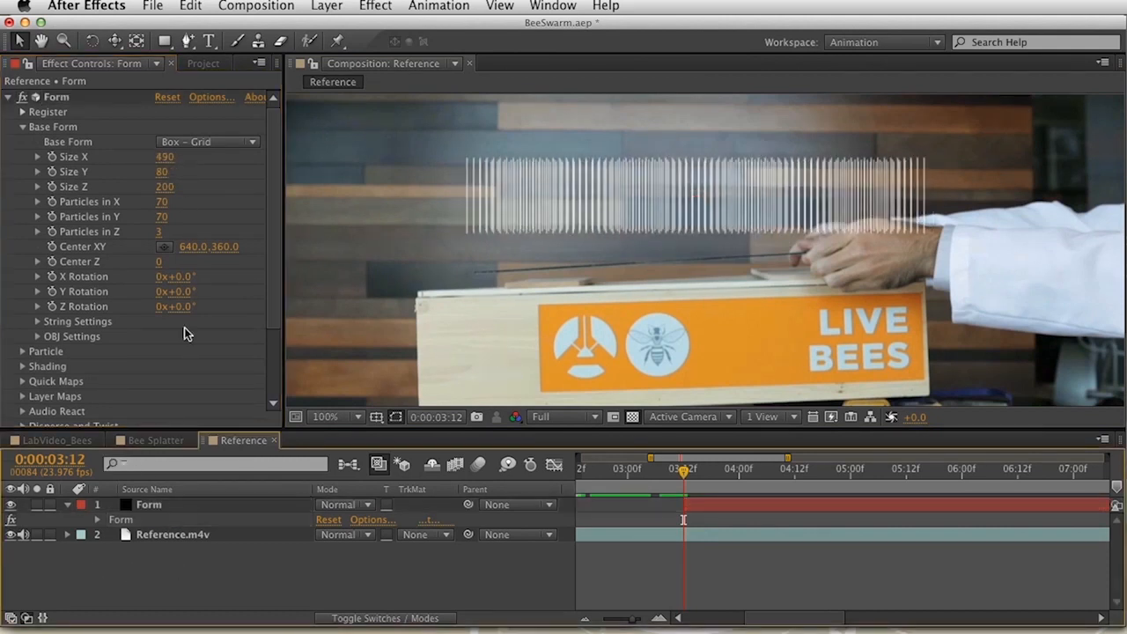
# Add a camera layer with its default settings to the Reference composition.
pyautogui.click(338, 4)
pyautogui.moveTo(581, 27)
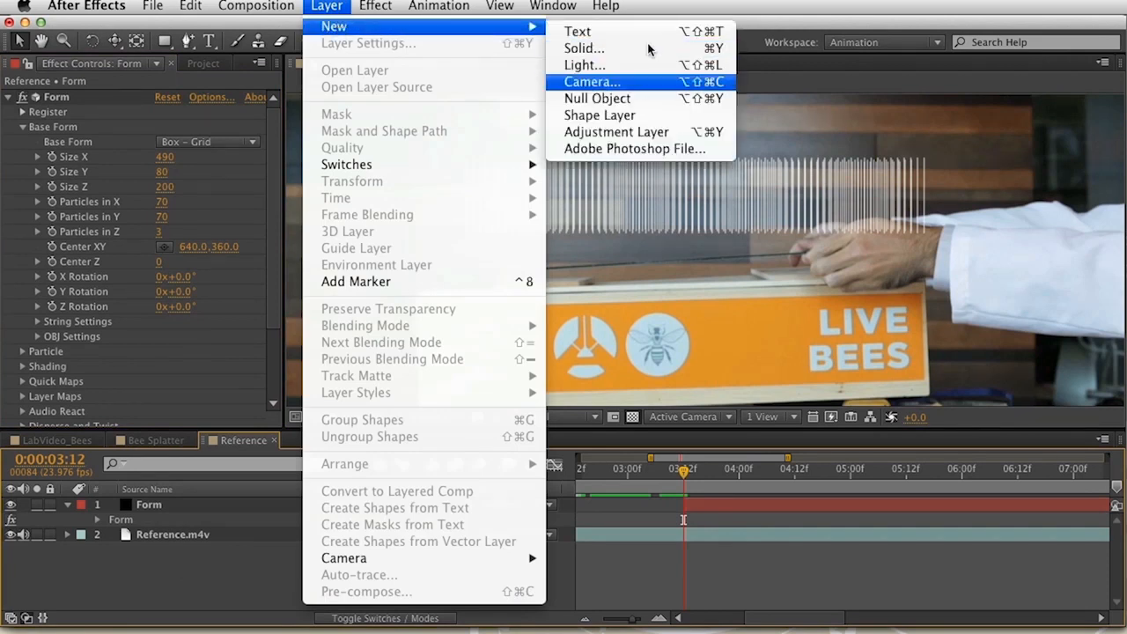
pyautogui.click(642, 81)
pyautogui.press('Return')
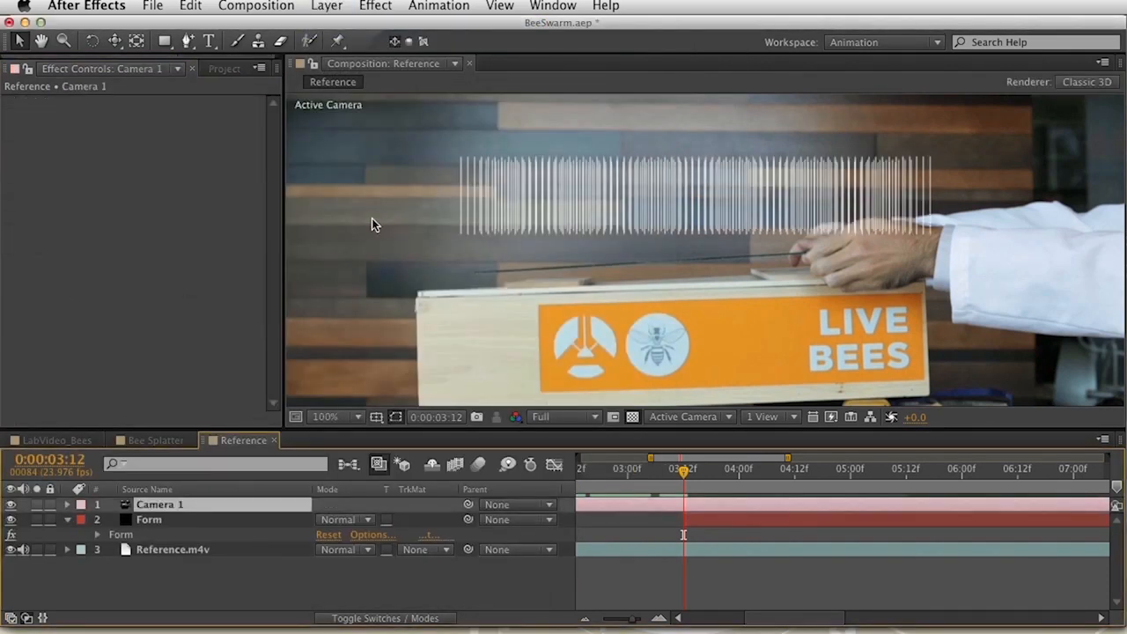
# Align the Form grid with the bee box by setting Center XY to 626, 485, X Rotation to -3° and Z Rotation to -4°.
pyautogui.click(721, 523)
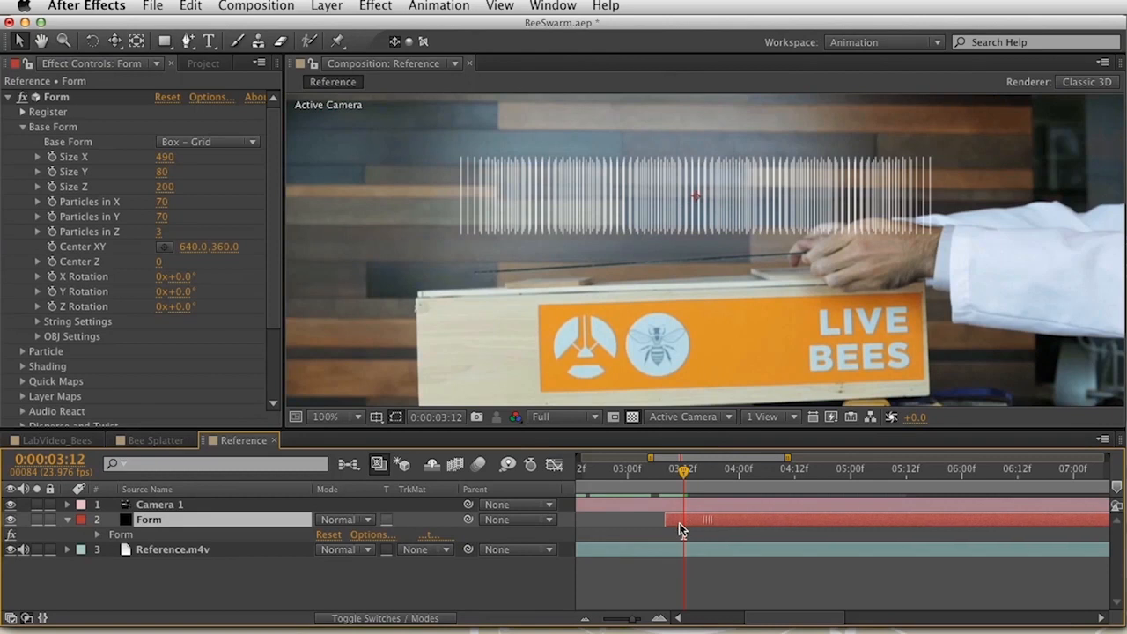
pyautogui.click(141, 504)
pyautogui.click(125, 535)
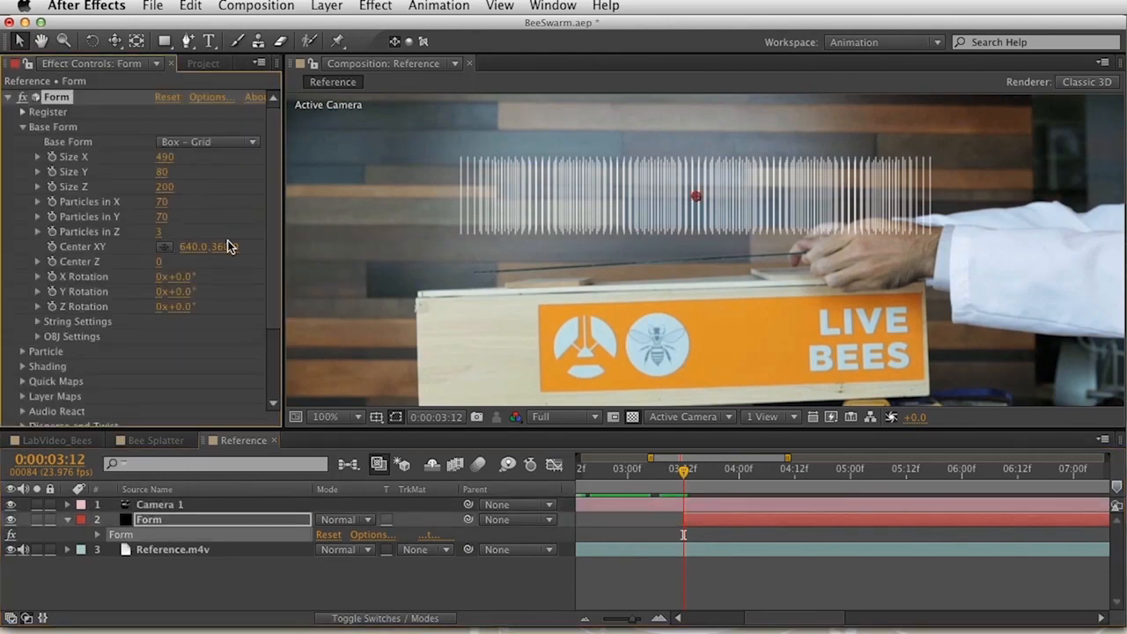
pyautogui.moveTo(220, 246); pyautogui.dragTo(390, 188)
pyautogui.moveTo(187, 308); pyautogui.dragTo(205, 245)
pyautogui.click(168, 240)
pyautogui.press('space')
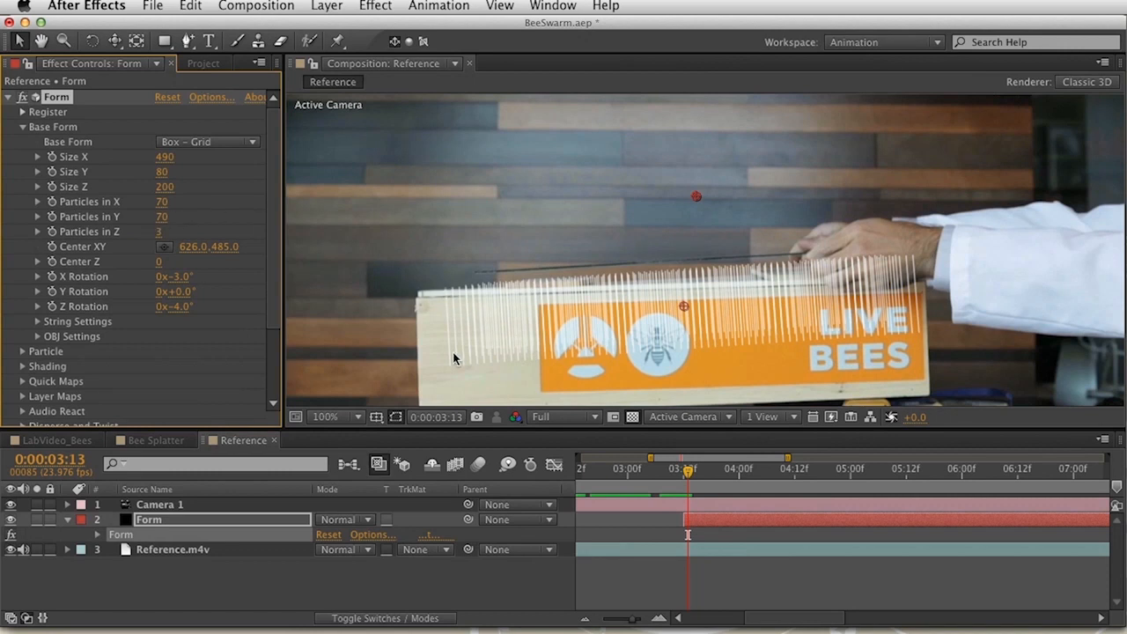
# Reduce the Form grid's Particles in Y to 15.
pyautogui.click(209, 226)
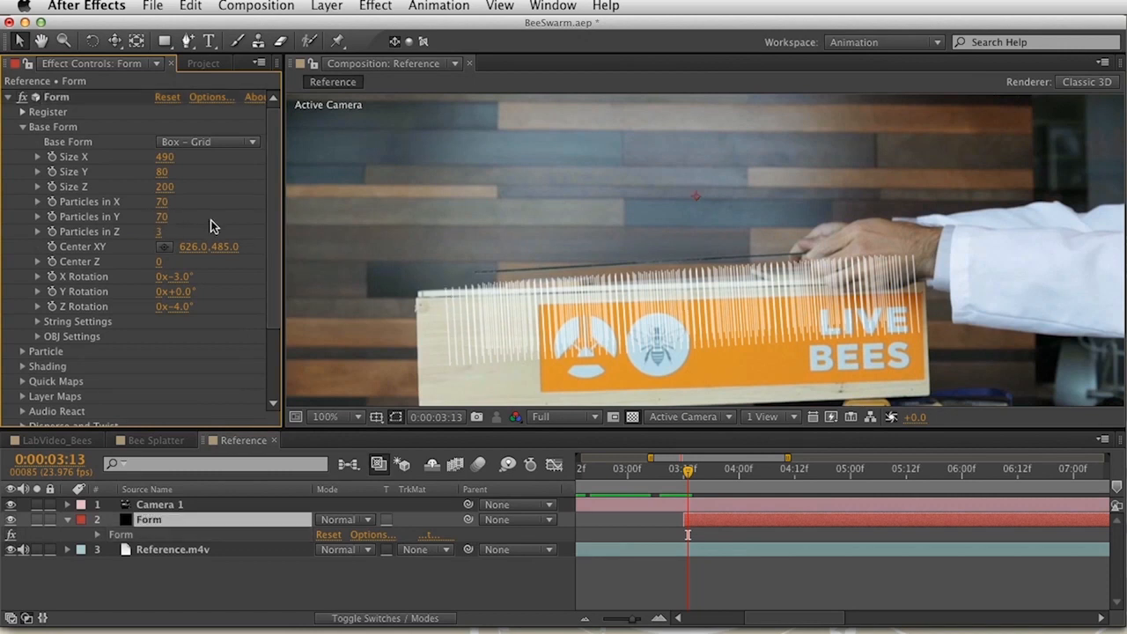
pyautogui.click(166, 217)
pyautogui.write('15')
pyautogui.press('Return')
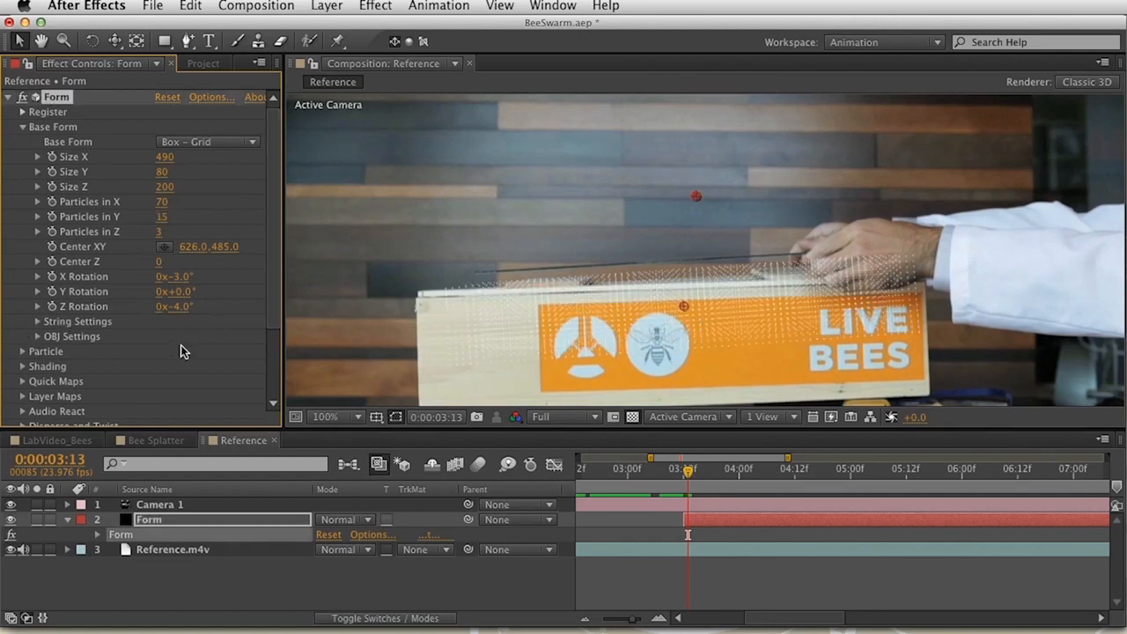
# Set the Form particle Size to 10.
pyautogui.scroll(-2, 130, 369)
pyautogui.click(21, 317)
pyautogui.scroll(-3, 17, 322)
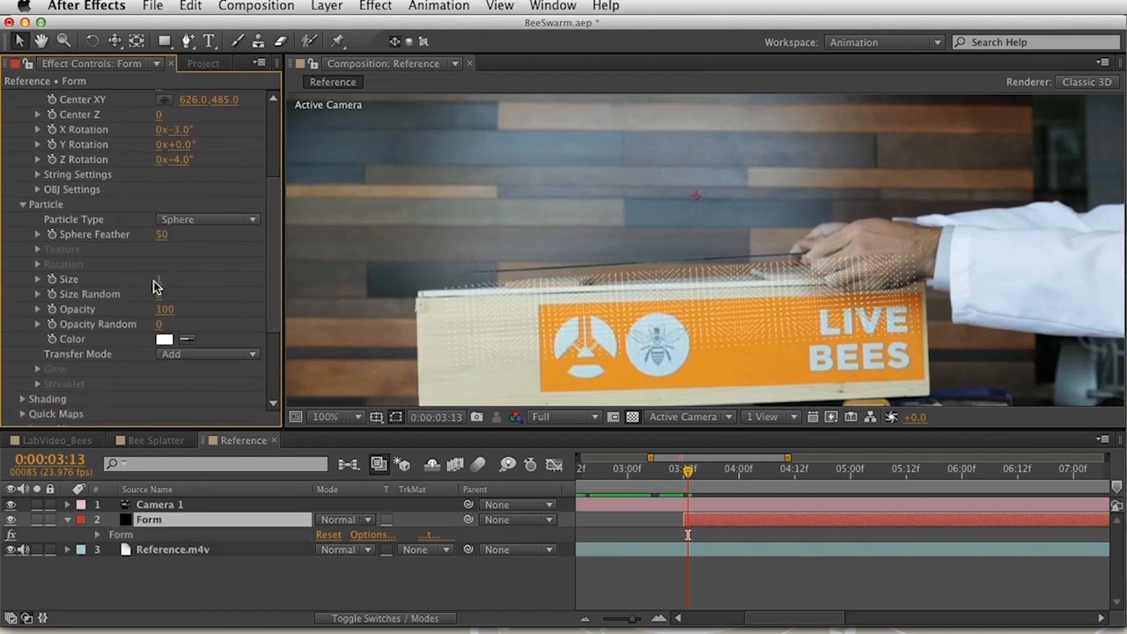
pyautogui.click(161, 280)
pyautogui.write('10')
pyautogui.press('Return')
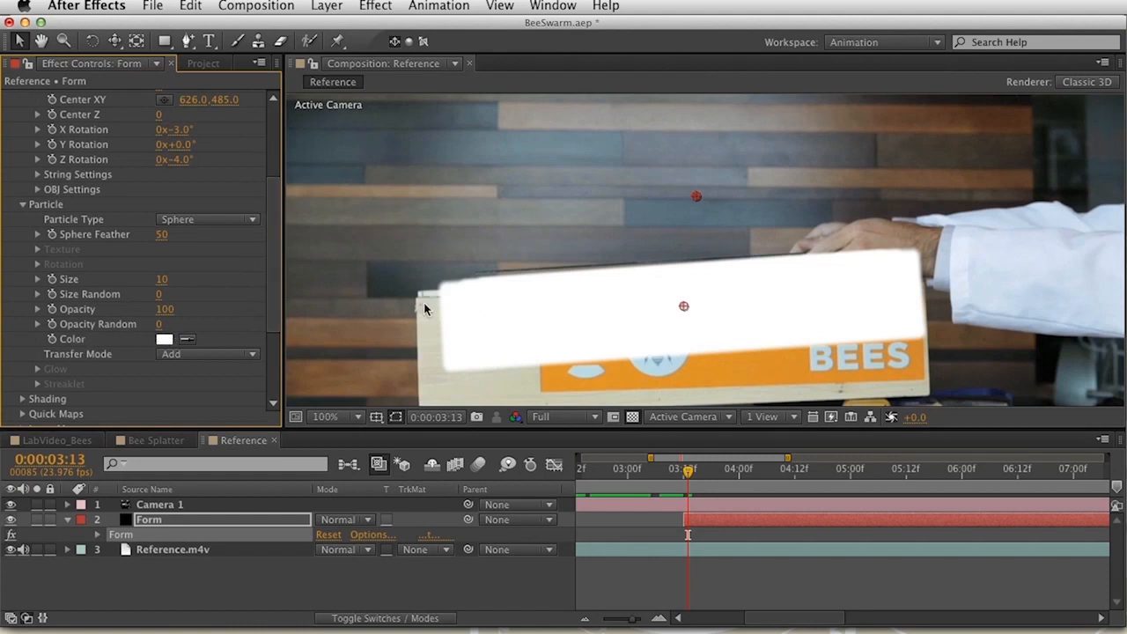
# Change the Form particle color to a very dark brown and set its Transfer Mode to Normal.
pyautogui.click(164, 339)
pyautogui.moveTo(902, 263); pyautogui.dragTo(642, 347)
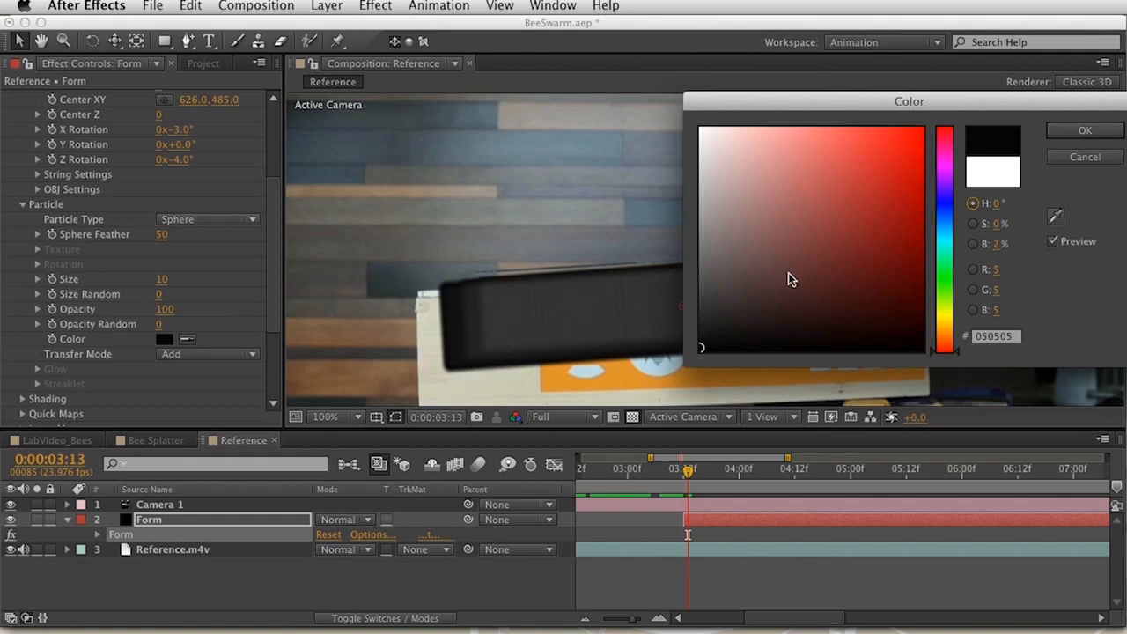
pyautogui.click(945, 342)
pyautogui.click(713, 328)
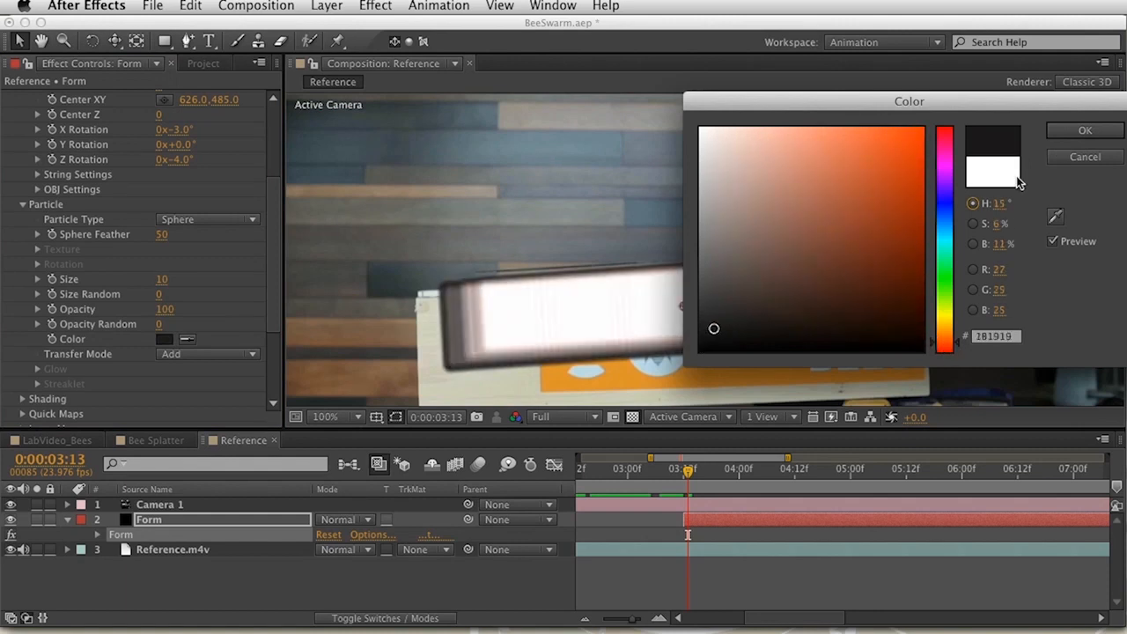
pyautogui.click(852, 326)
pyautogui.click(1057, 134)
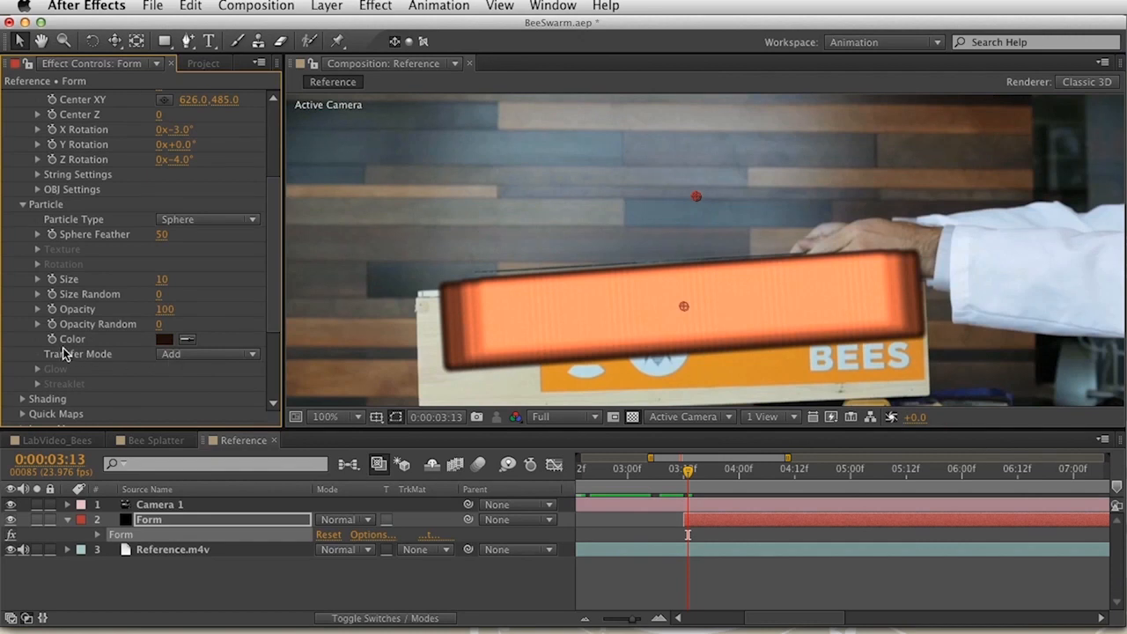
pyautogui.click(172, 356)
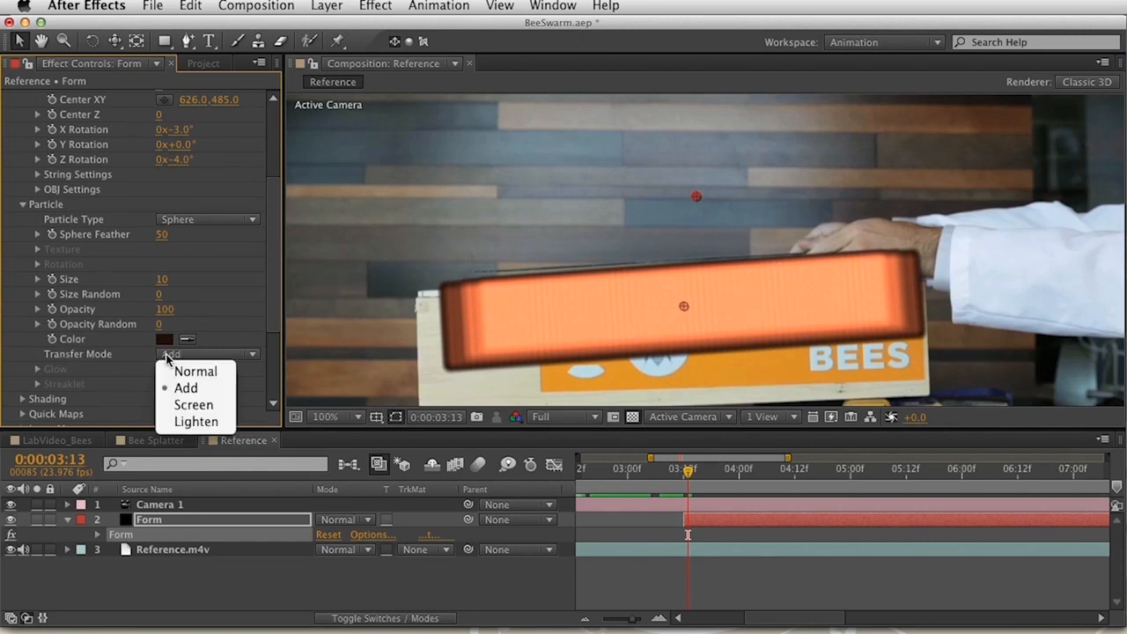
pyautogui.click(198, 371)
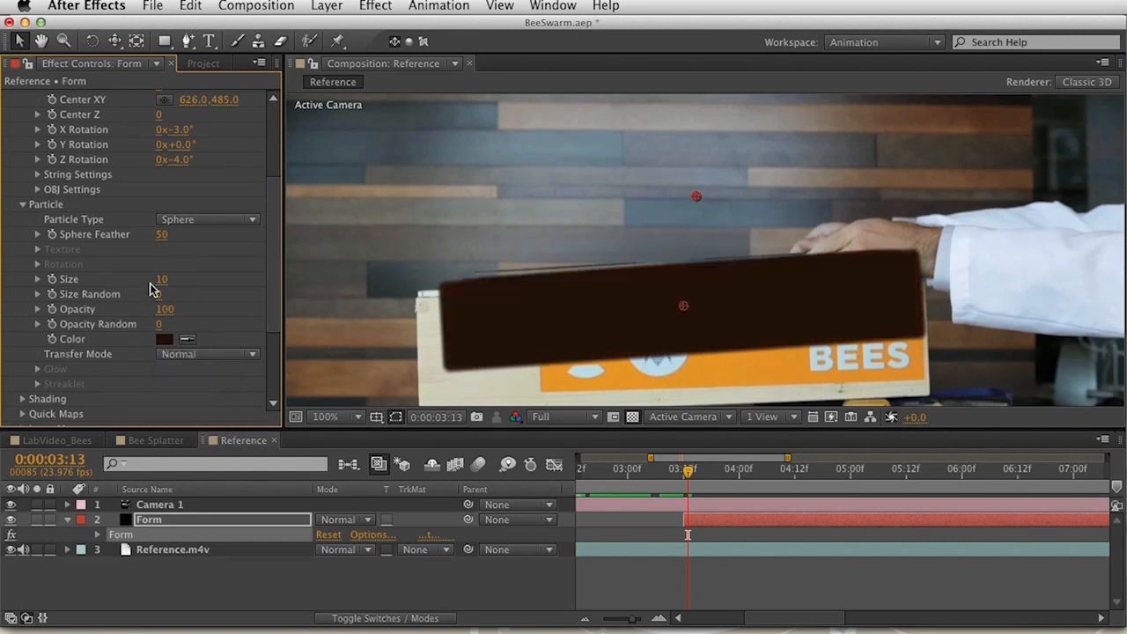
# Set the Form particle Size to 5 and the Base Form's Particles in X to 30.
pyautogui.click(164, 280)
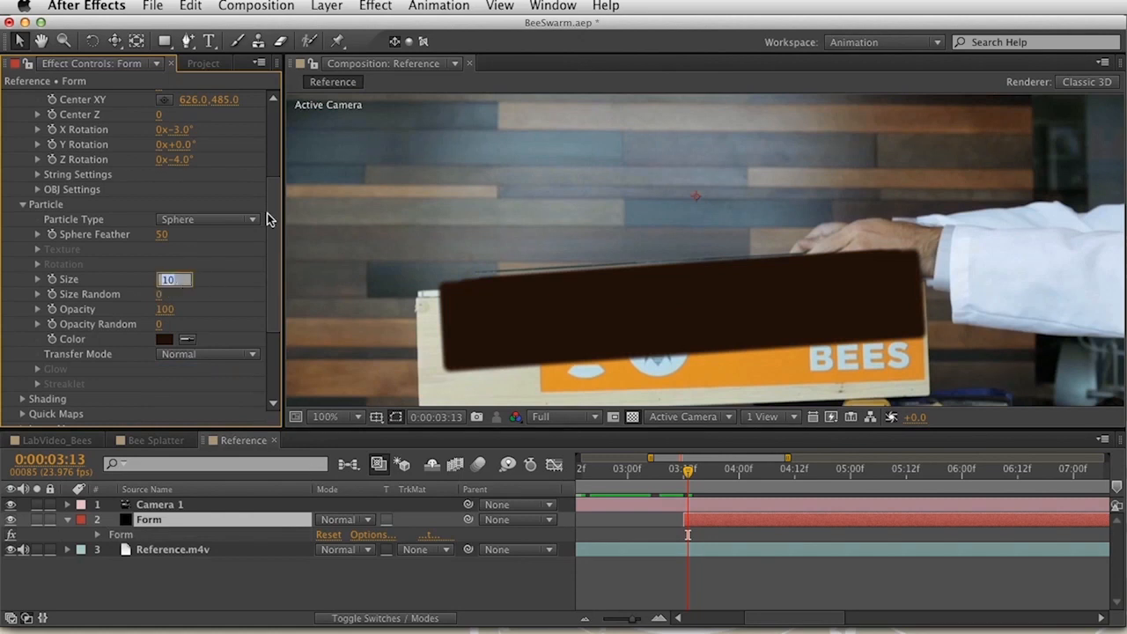
pyautogui.write('5')
pyautogui.press('Return')
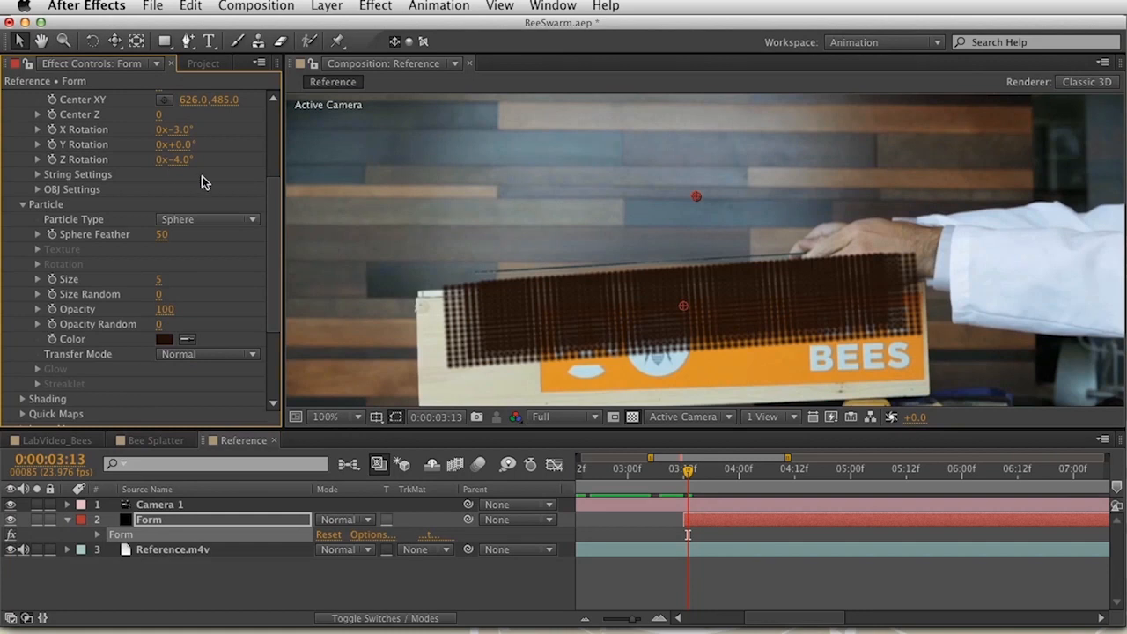
pyautogui.scroll(5, 260, 181)
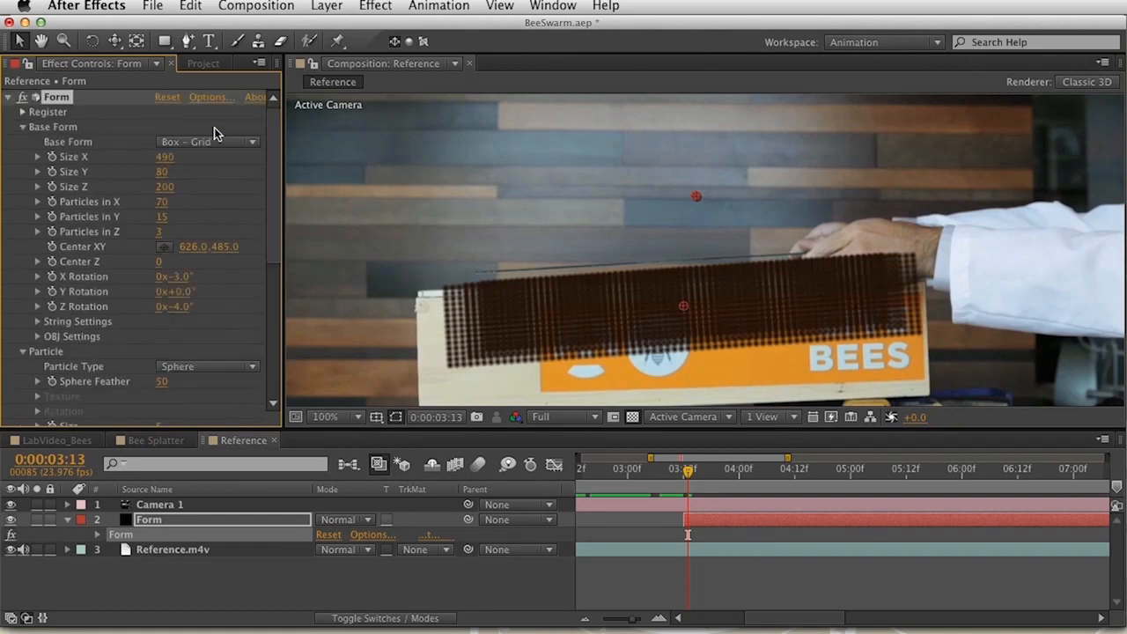
pyautogui.click(165, 203)
pyautogui.press('Return')
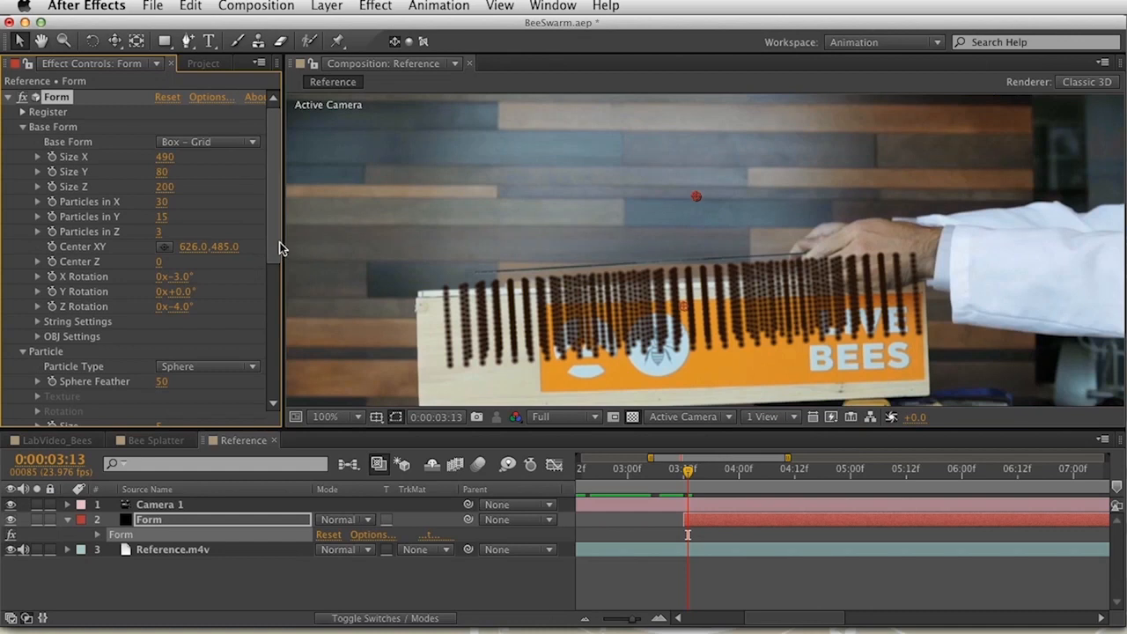
# Set the Form effect's Fractal Field Displace to 78 to scatter the particles.
pyautogui.moveTo(273, 246); pyautogui.dragTo(267, 344)
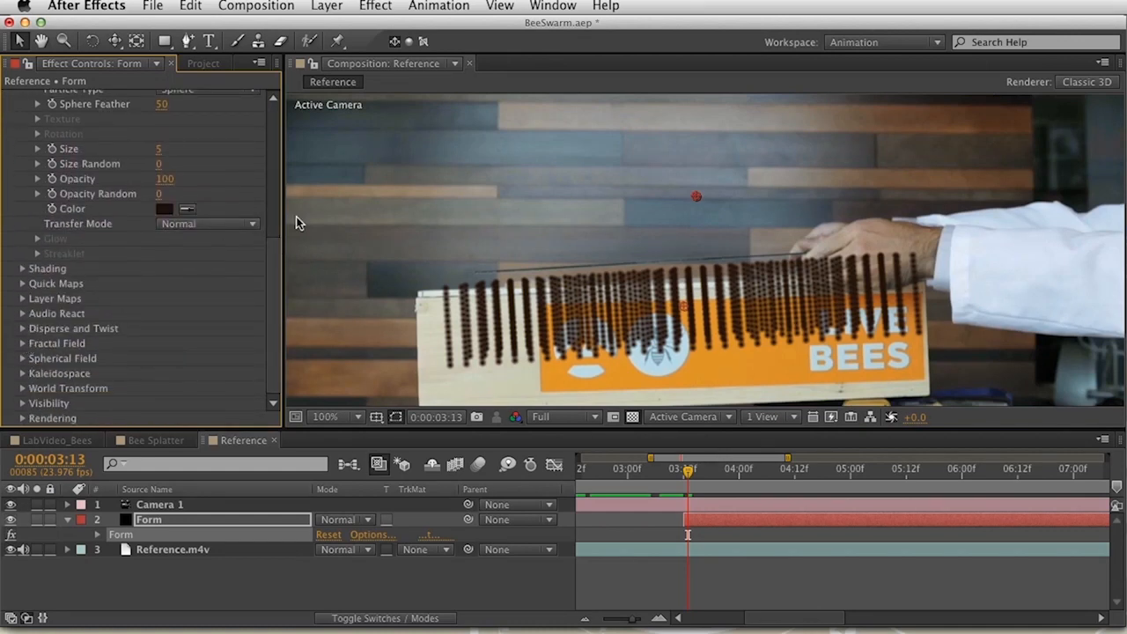
pyautogui.scroll(2, 264, 229)
pyautogui.click(23, 98)
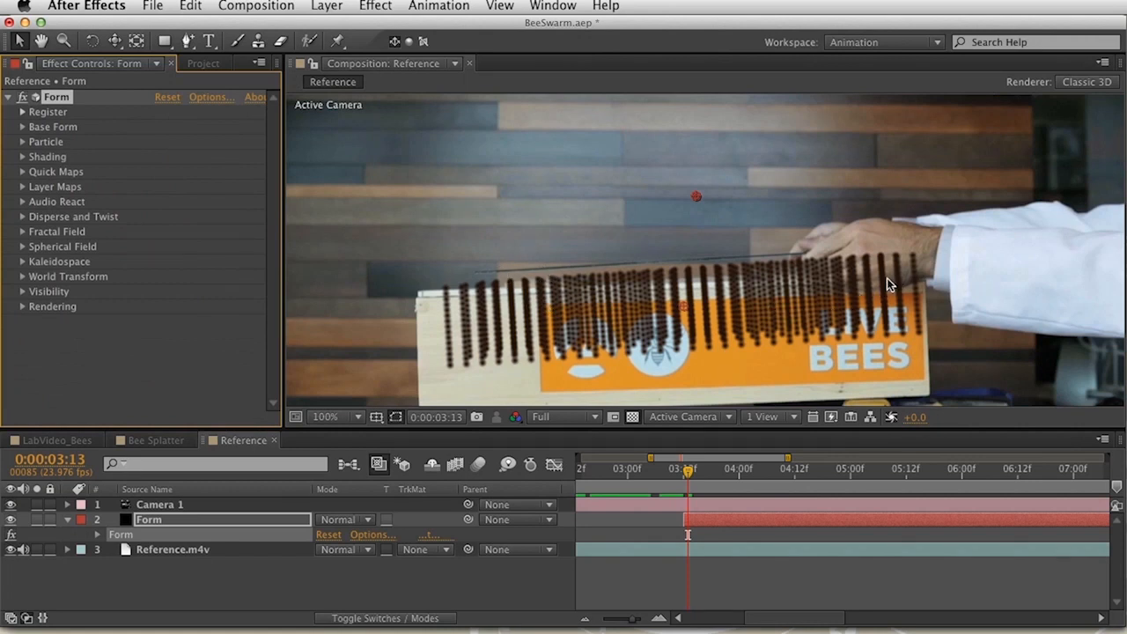
pyautogui.click(23, 232)
pyautogui.scroll(-3, 251, 211)
pyautogui.scroll(2, 273, 167)
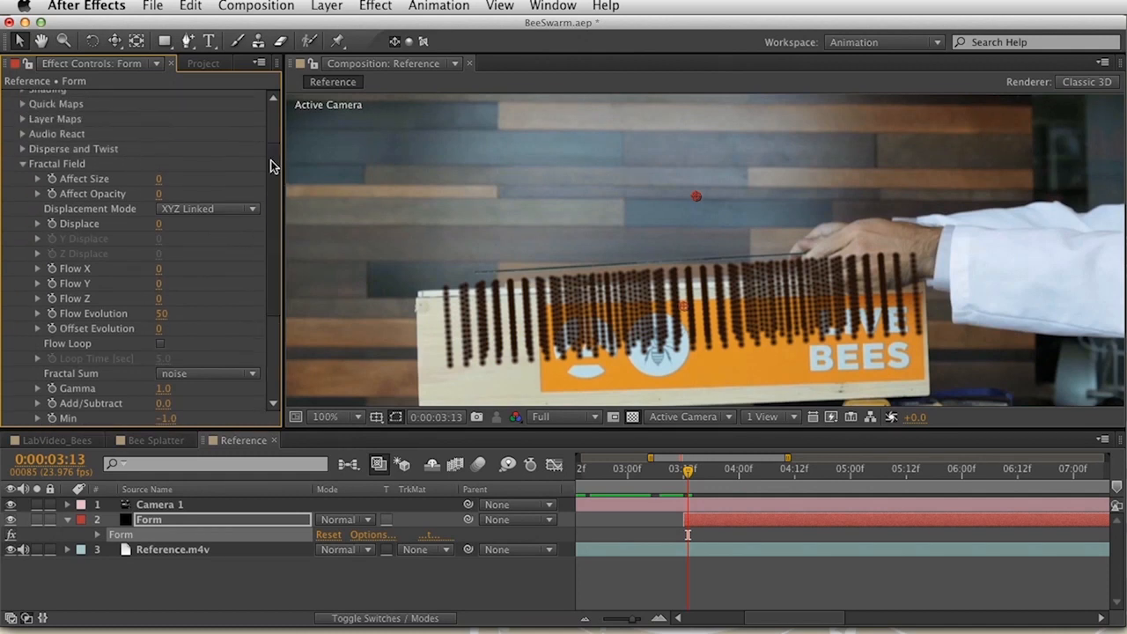
pyautogui.moveTo(160, 225); pyautogui.dragTo(223, 226)
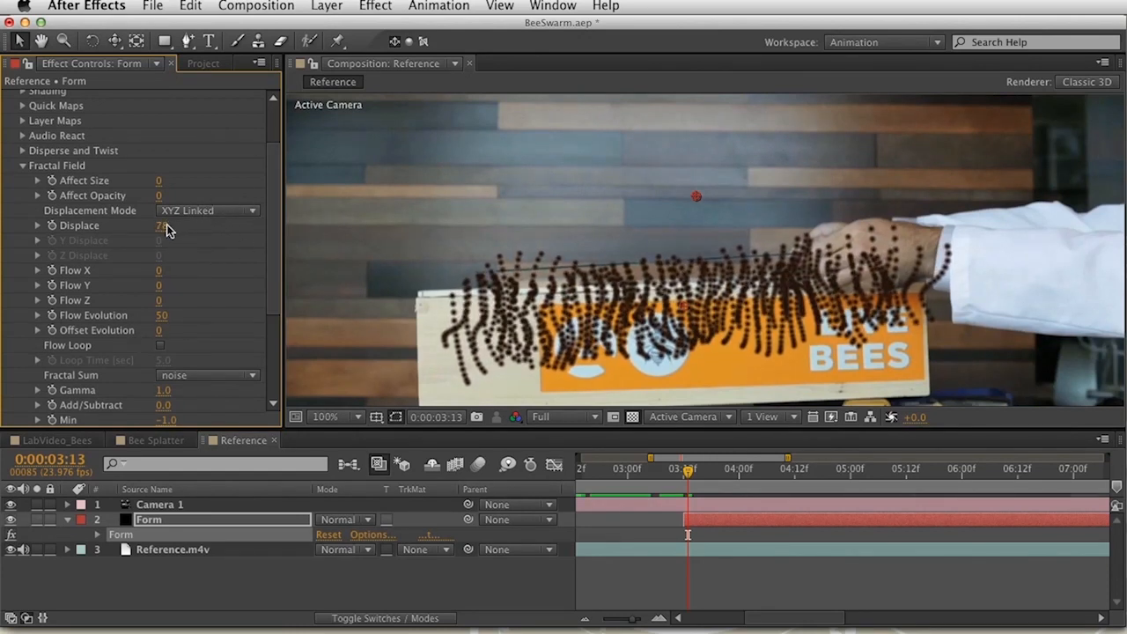
# Fit the Base Form to the box by setting Center XY to 626, 495 and Size Y to 70.
pyautogui.scroll(3, 264, 212)
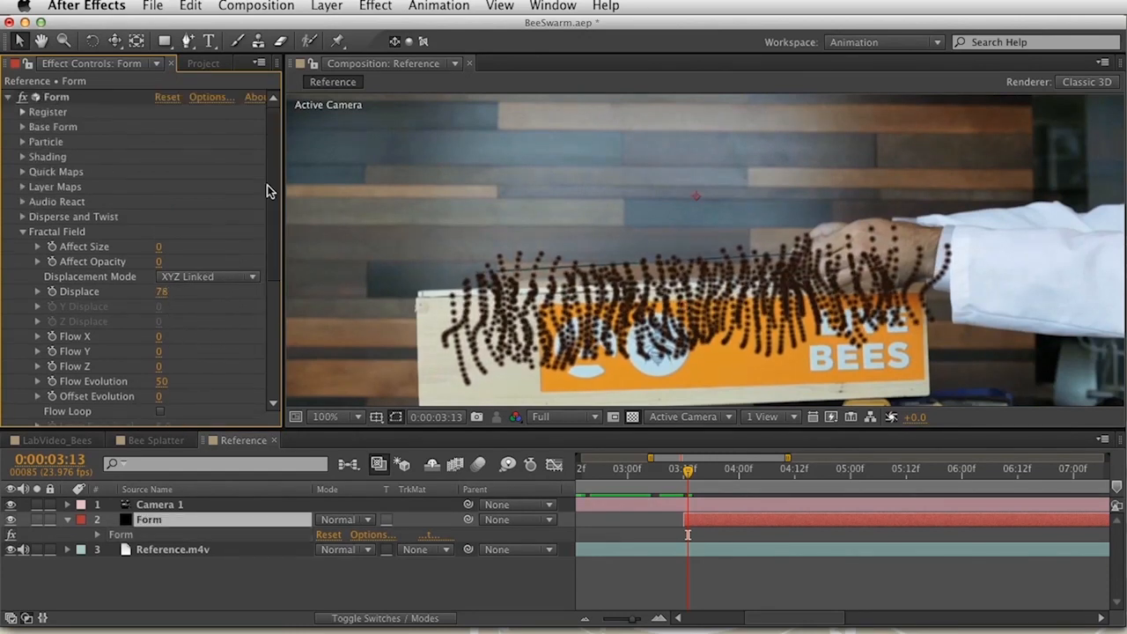
pyautogui.click(23, 127)
pyautogui.moveTo(234, 249); pyautogui.dragTo(189, 265)
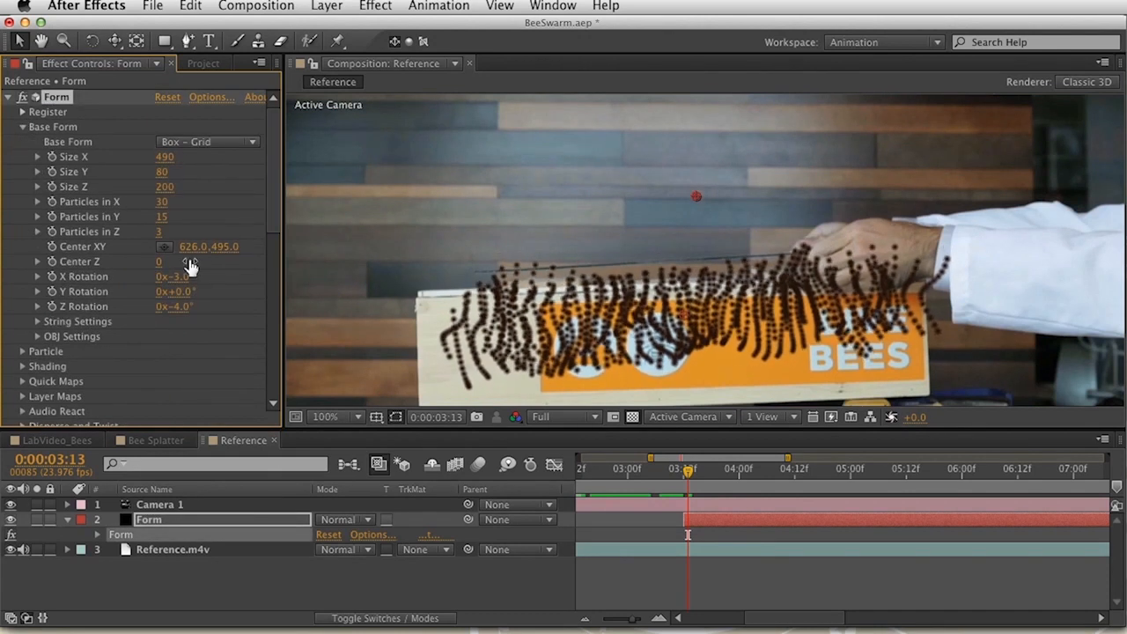
pyautogui.click(165, 217)
pyautogui.click(199, 193)
pyautogui.moveTo(162, 174); pyautogui.dragTo(154, 172)
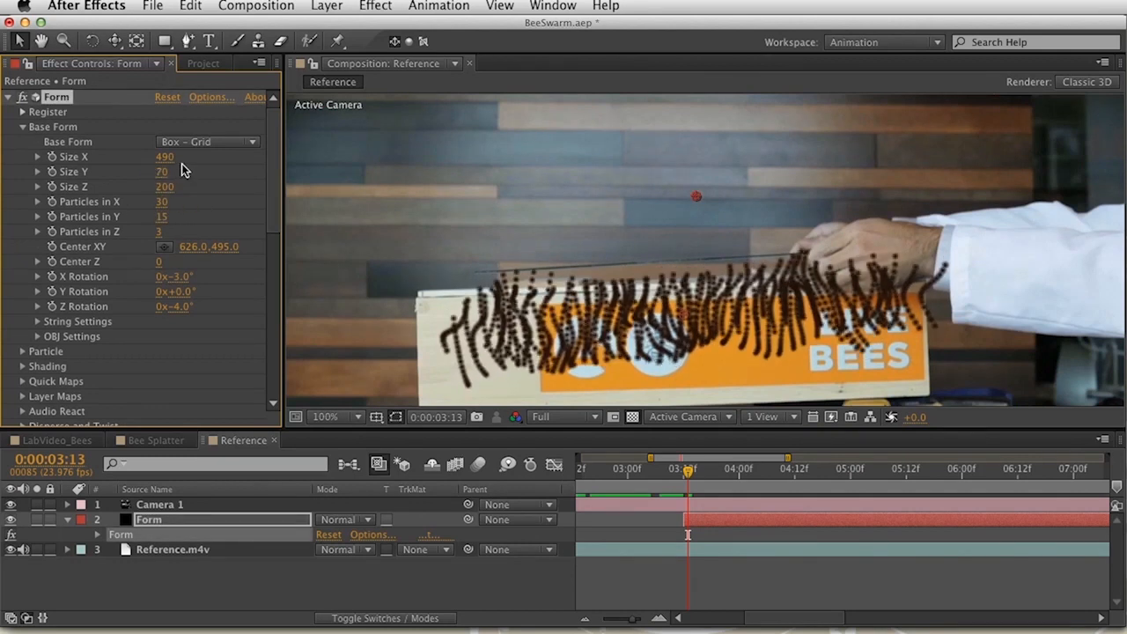
# Raise the Fractal Field's Flow Evolution to 450 and preview the particle motion.
pyautogui.moveTo(272, 214); pyautogui.dragTo(248, 396)
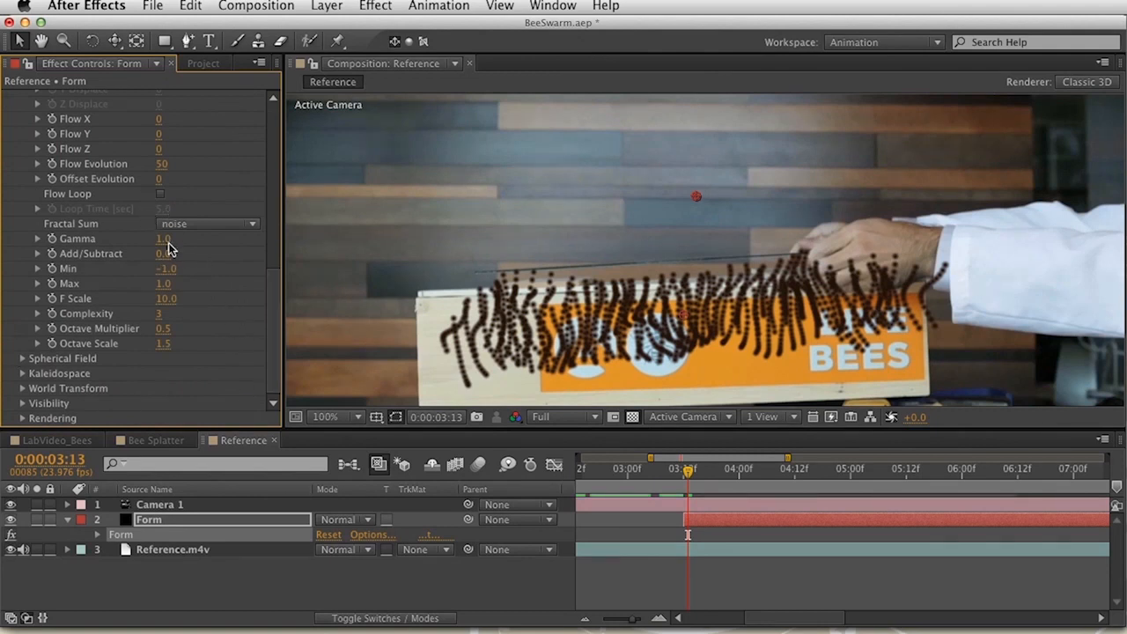
pyautogui.press('space')
pyautogui.moveTo(171, 253); pyautogui.dragTo(171, 256)
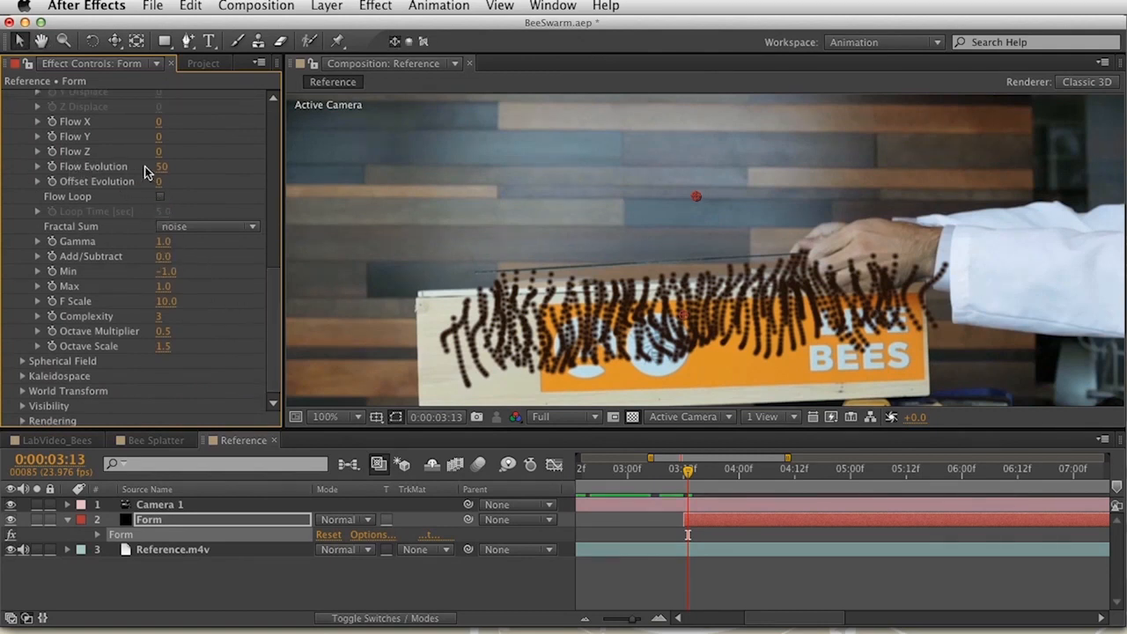
pyautogui.moveTo(163, 172); pyautogui.dragTo(533, 168)
pyautogui.press('space')
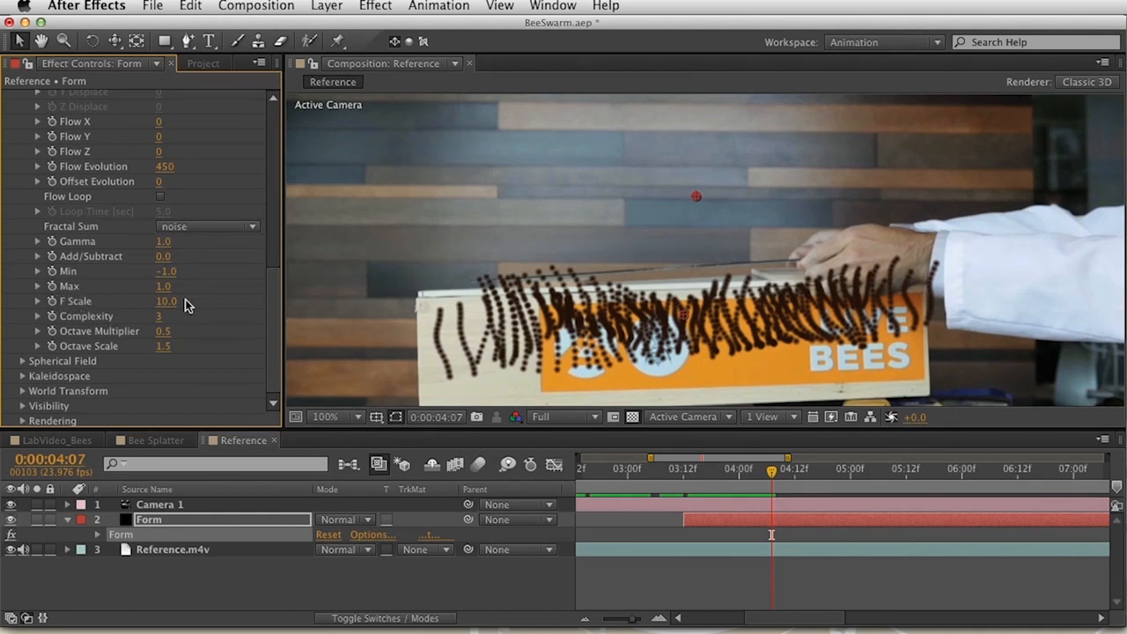
# Try different Fractal Field F Scale values, set it to 30, and preview the swarm.
pyautogui.click(166, 301)
pyautogui.press('Up')
pyautogui.press('Up')
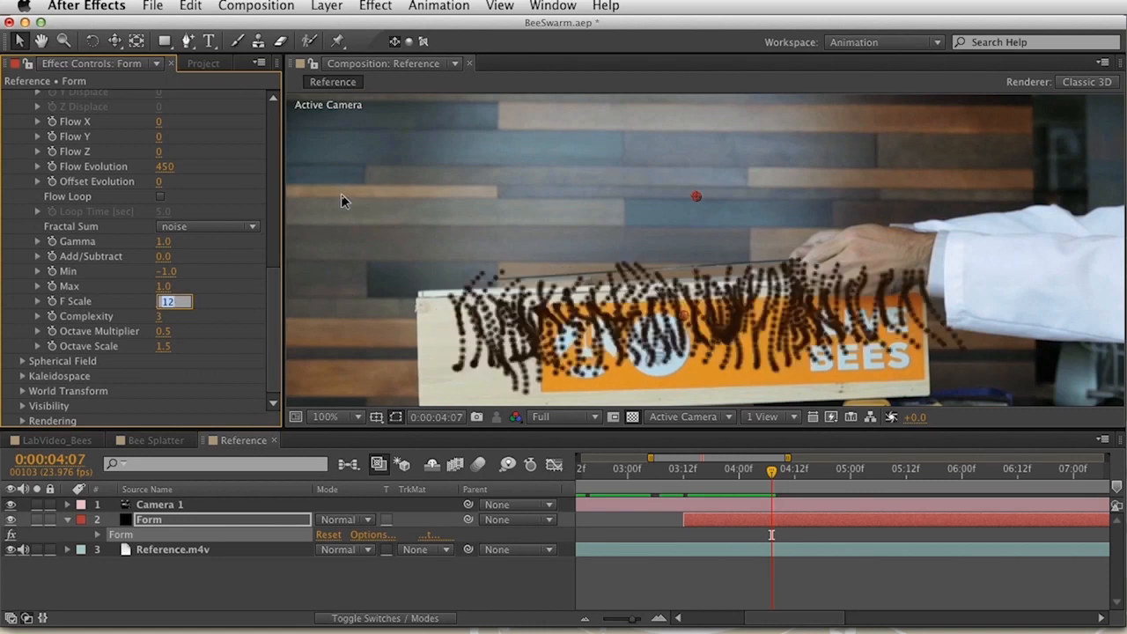
pyautogui.press('Up')
pyautogui.press('Up')
pyautogui.press('Up')
pyautogui.press('Up')
pyautogui.press('Up')
pyautogui.press('Up')
pyautogui.press('Up')
pyautogui.press('Up')
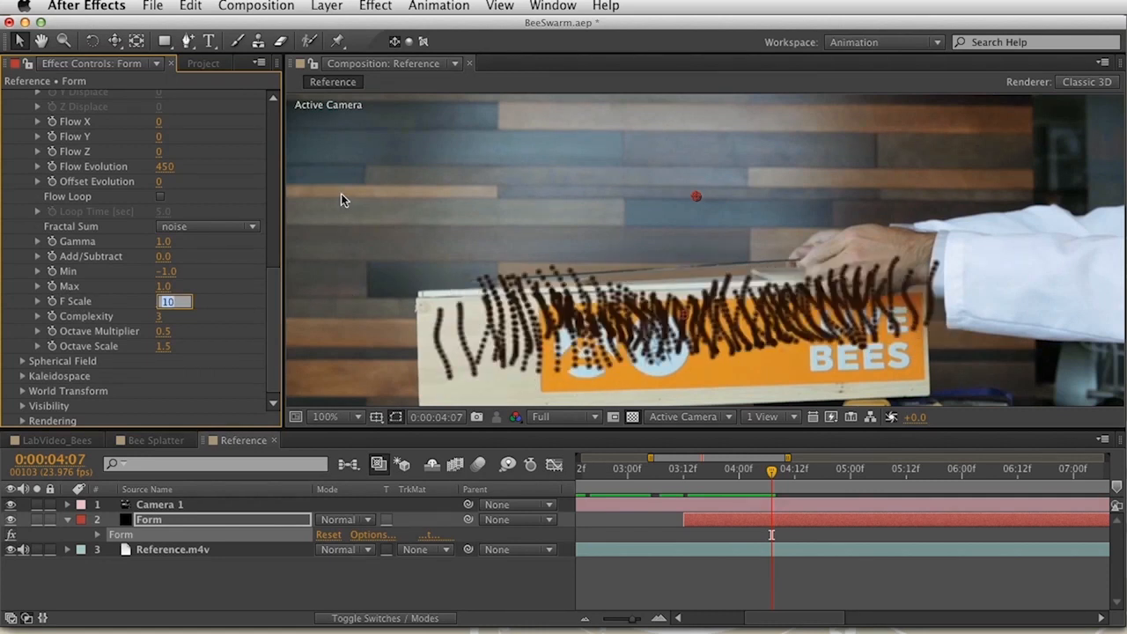
pyautogui.hotkey('shift', 'Up')
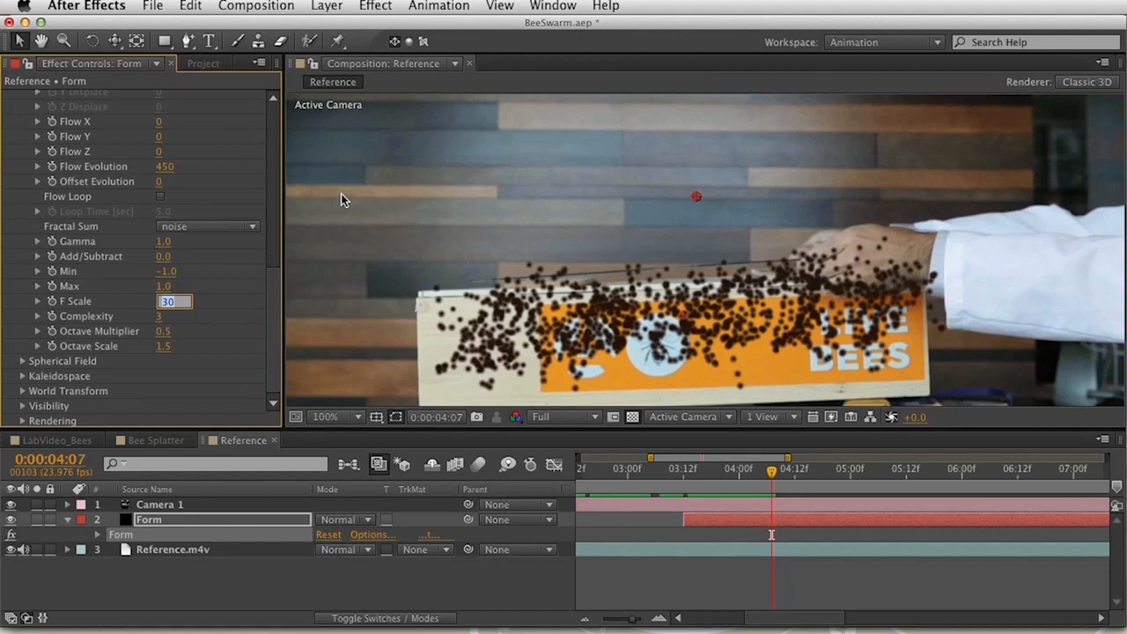
pyautogui.press('Return')
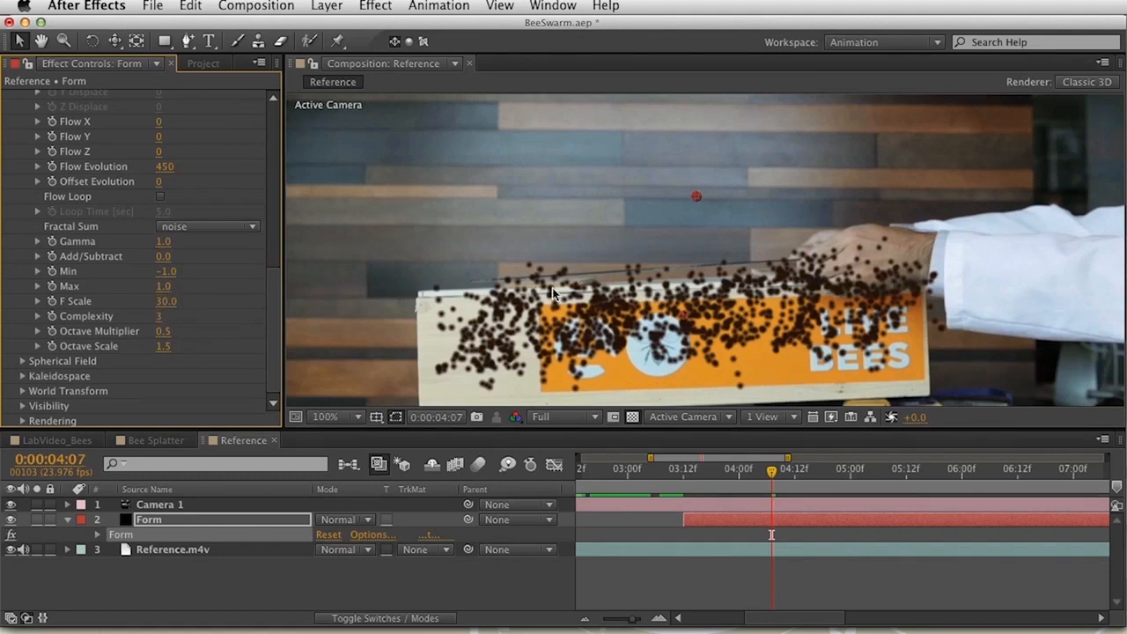
pyautogui.press('space')
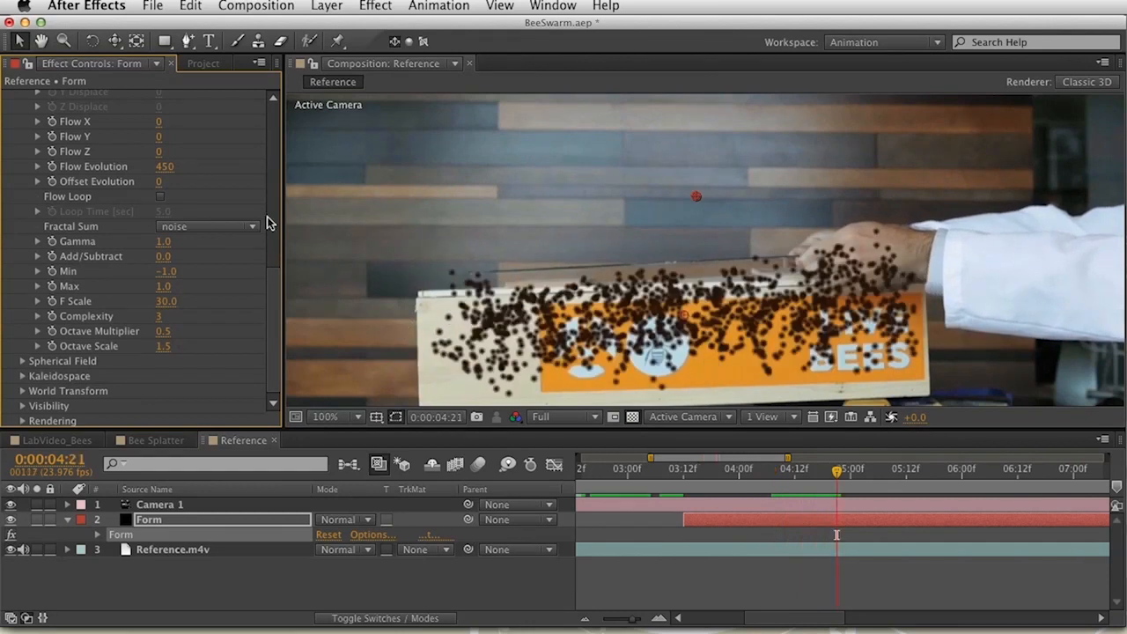
# Set the Fractal Field's Flow Evolution to 100 and preview the swarm's movement.
pyautogui.click(165, 167)
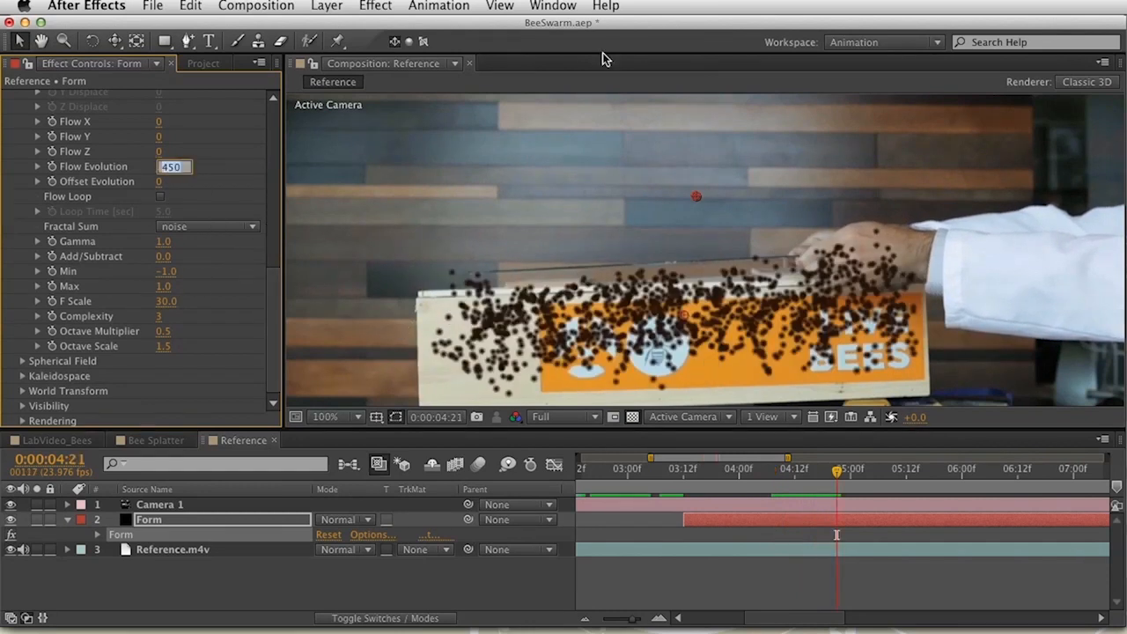
pyautogui.write('100')
pyautogui.press('Return')
pyautogui.press('space')
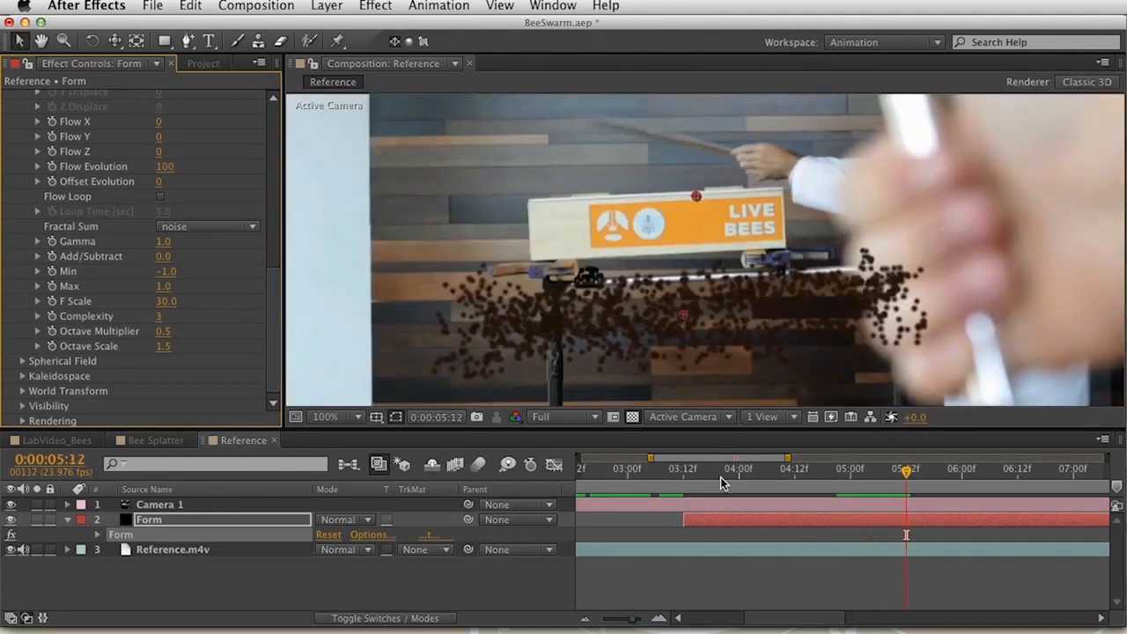
# Limit the work area to about 0:00:03:12 through 0:00:05:06 and preview the swarm within it.
pyautogui.moveTo(721, 477); pyautogui.dragTo(873, 483)
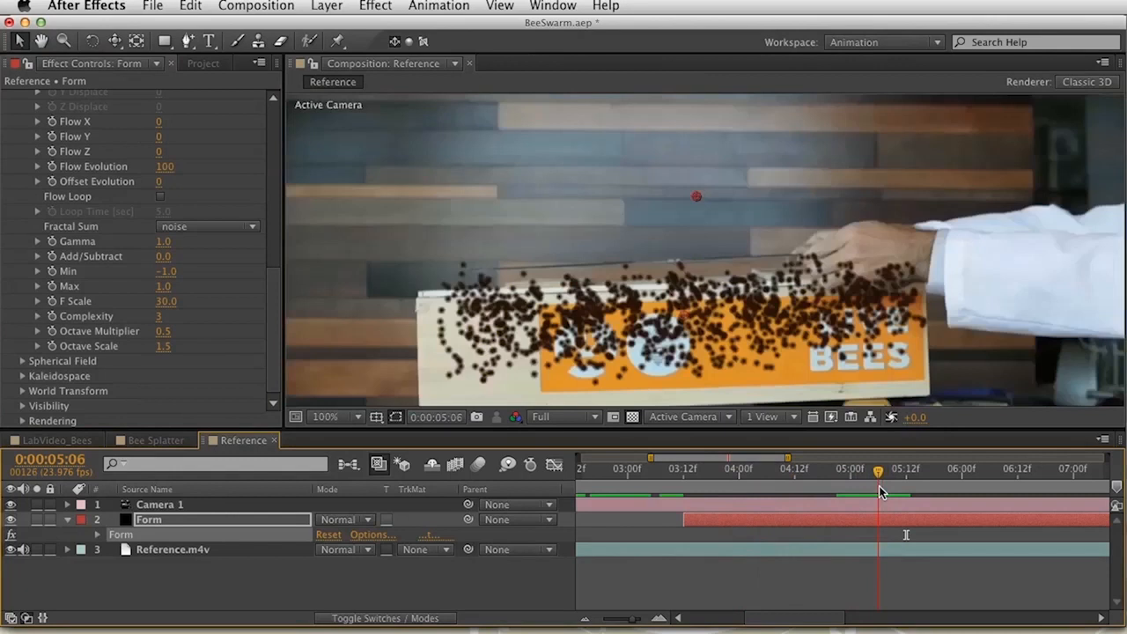
pyautogui.click(684, 479)
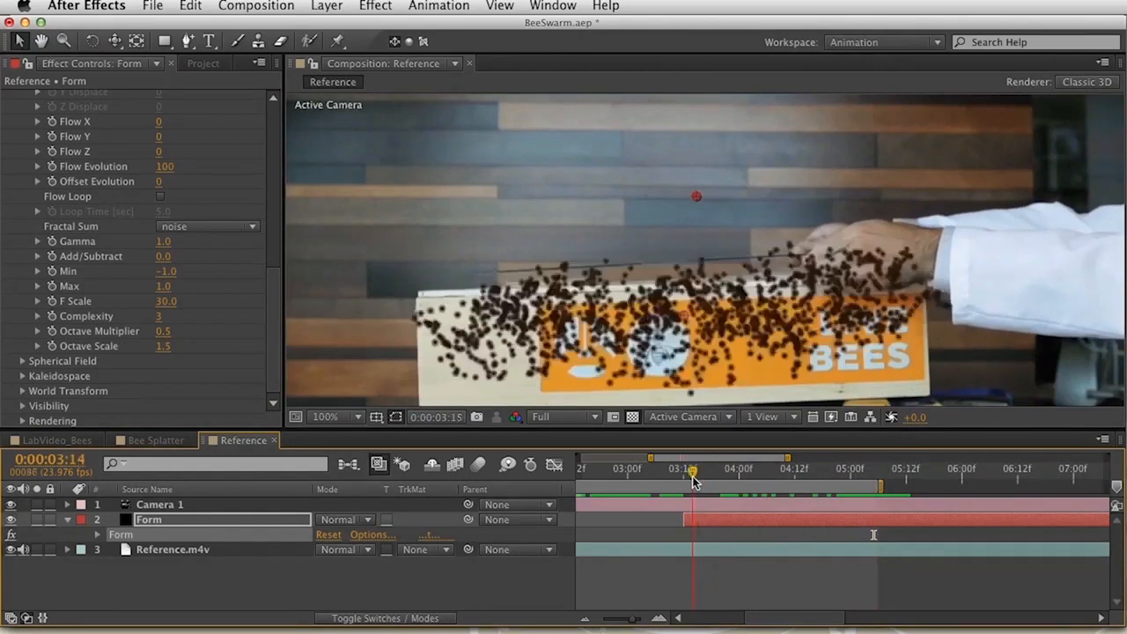
pyautogui.press('b')
pyautogui.press('space')
pyautogui.press('KP_0')
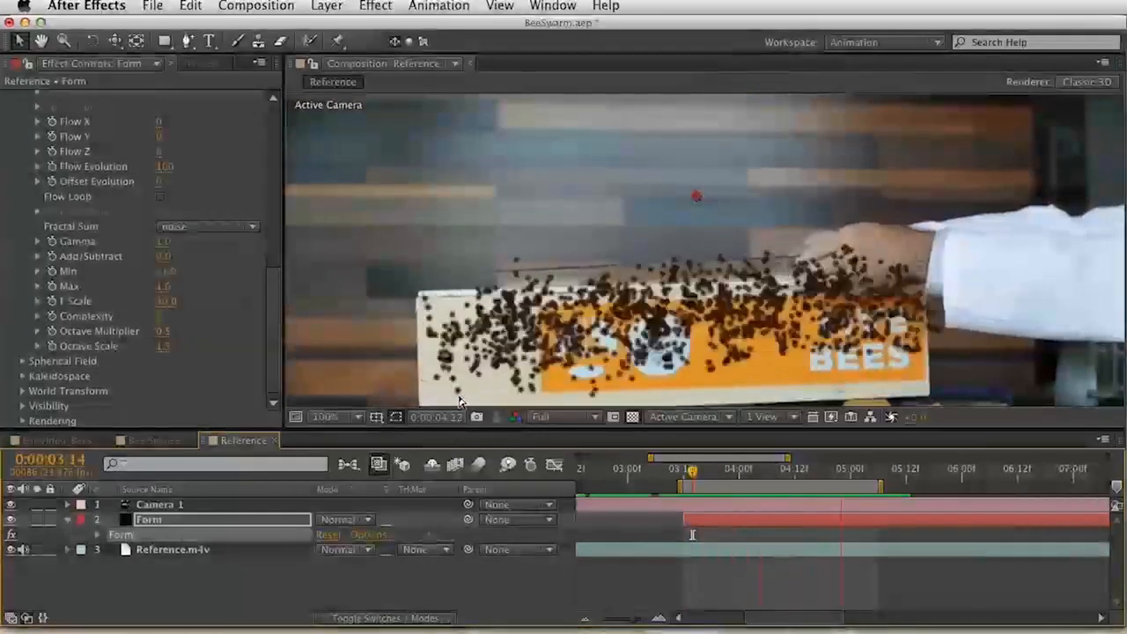
pyautogui.press('space')
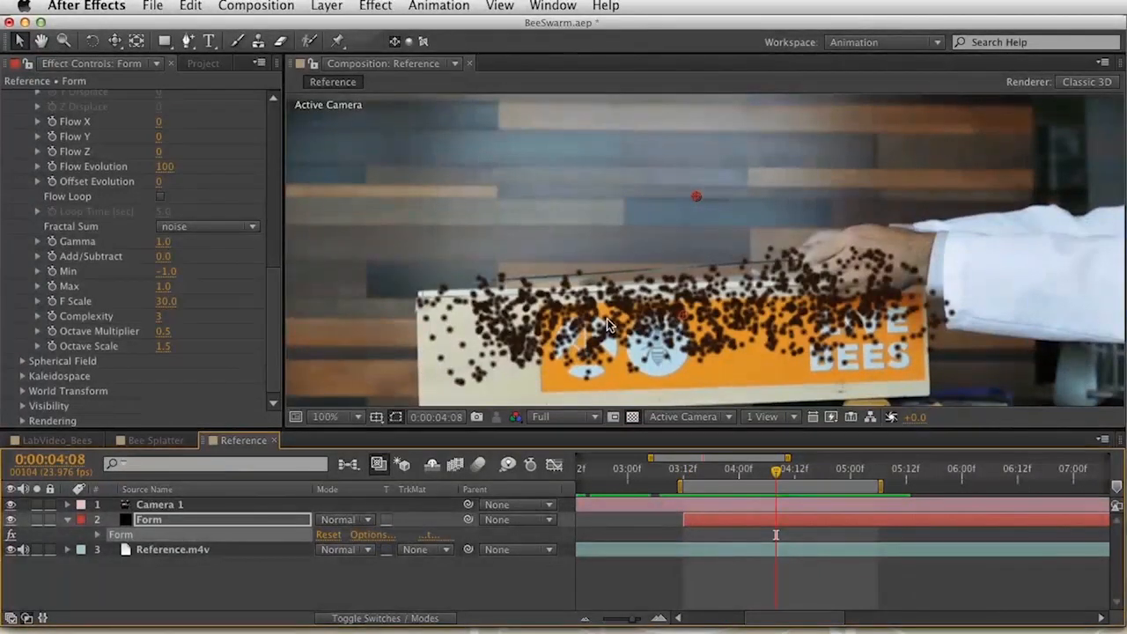
# Enable motion blur for the composition and the Form layer, and preview the blurred swarm.
pyautogui.click(480, 465)
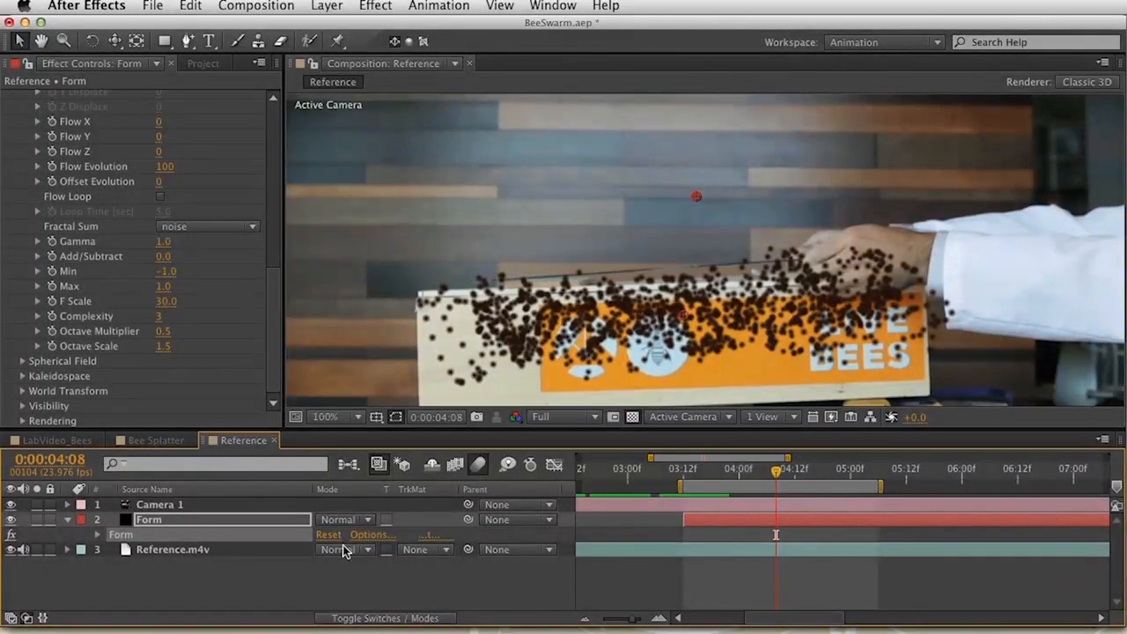
pyautogui.press('F4')
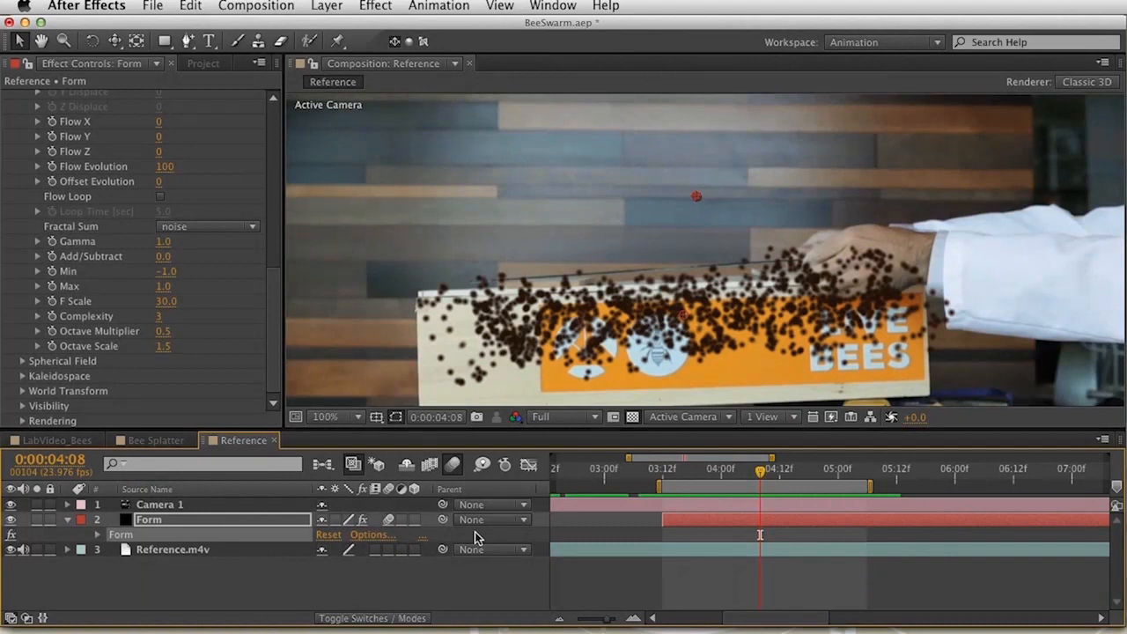
pyautogui.press('space')
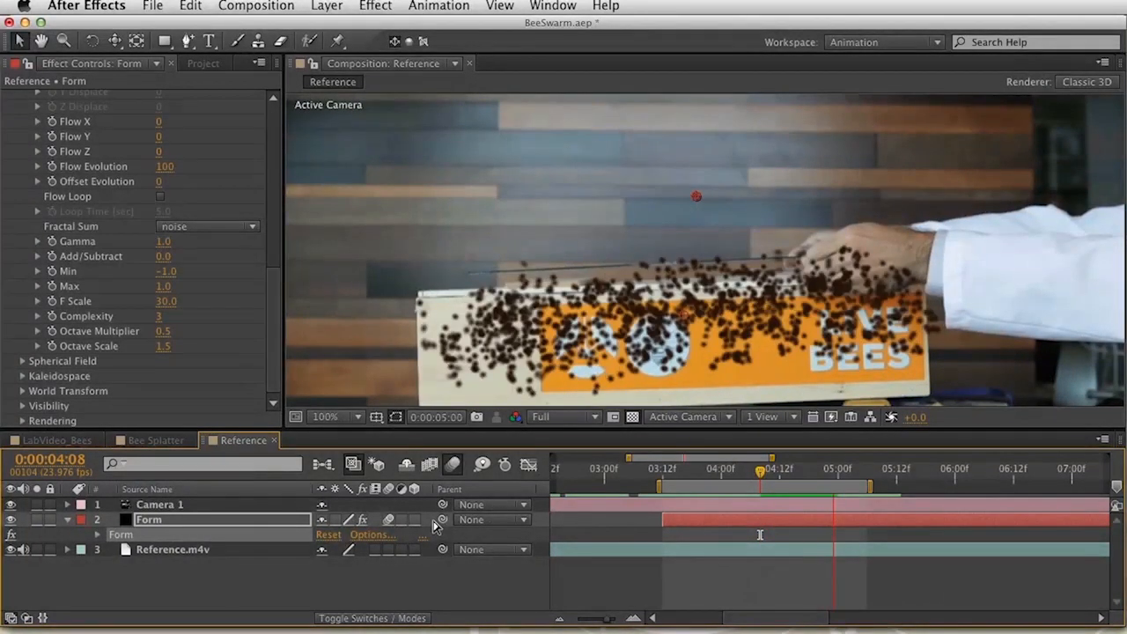
pyautogui.press('space')
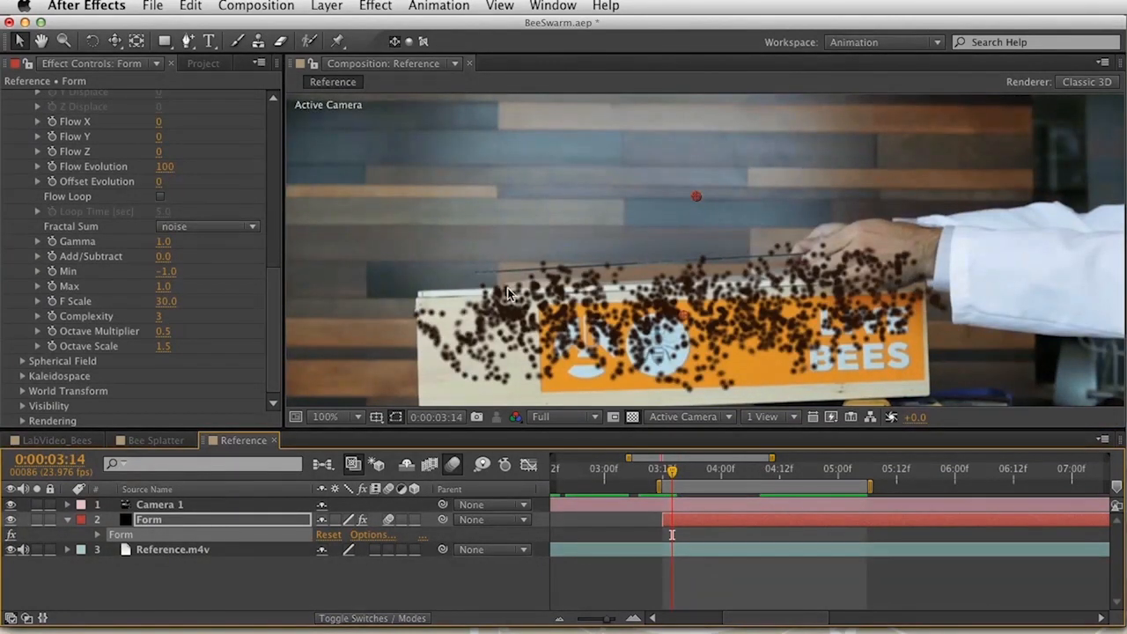
# Reduce the Base Form's Particles in Y to 12.
pyautogui.scroll(15, 274, 269)
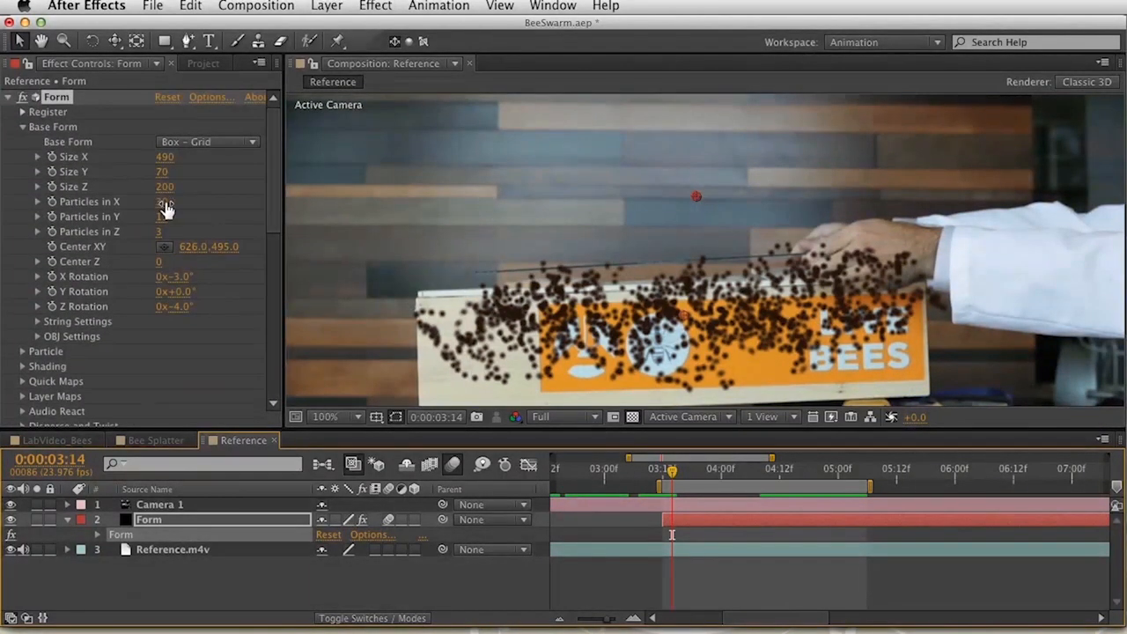
pyautogui.click(164, 216)
pyautogui.press('Down')
pyautogui.press('Down')
pyautogui.press('Down')
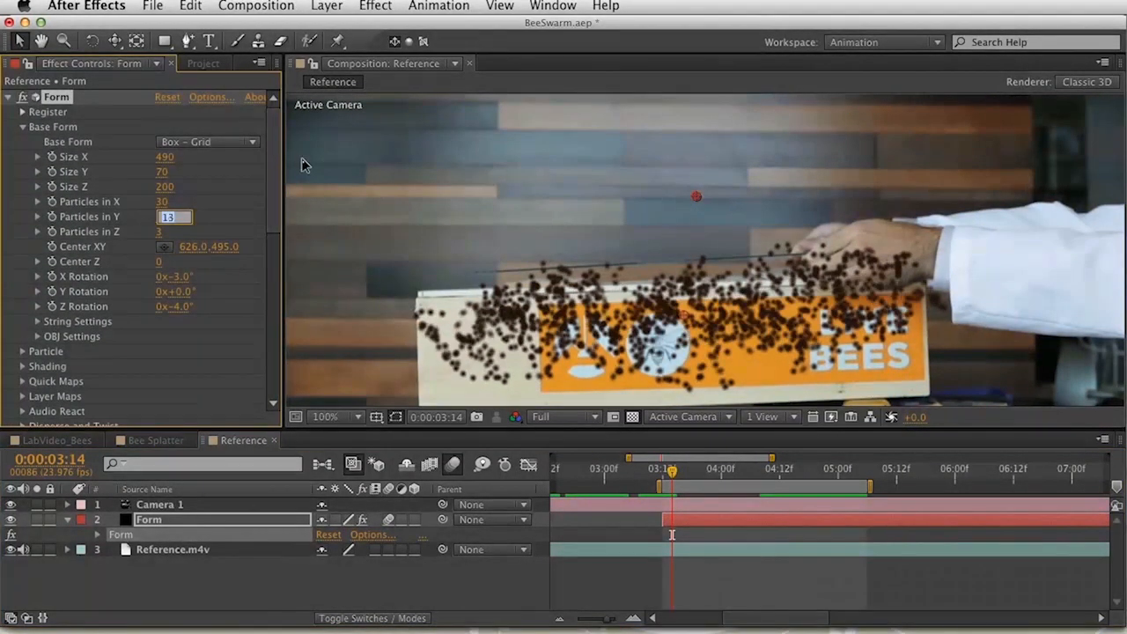
pyautogui.press('Up')
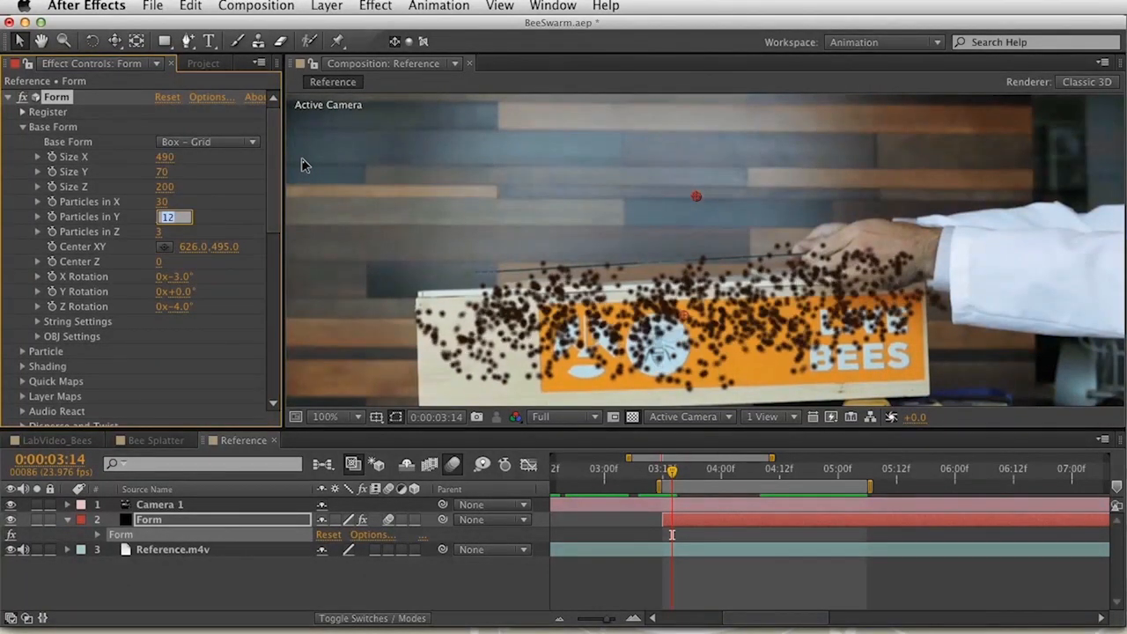
pyautogui.press('Return')
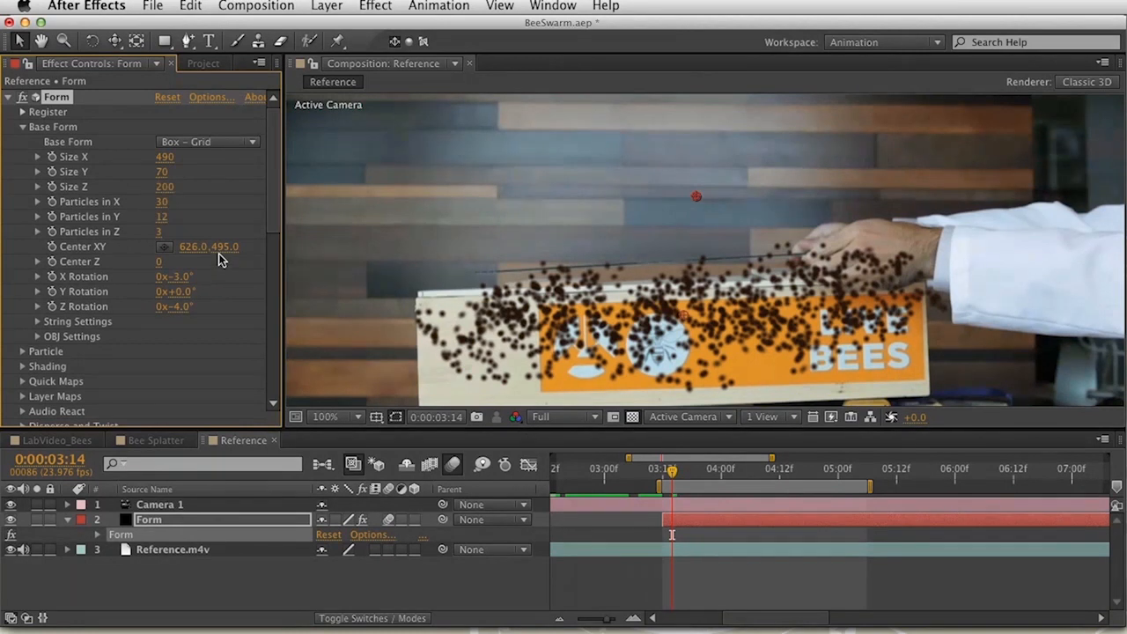
# Try lowering the Base Form by setting Center XY to 626, 508, and check the swarm at other frames.
pyautogui.moveTo(227, 254); pyautogui.dragTo(235, 247)
pyautogui.click(680, 473)
pyautogui.moveTo(682, 474); pyautogui.dragTo(678, 474)
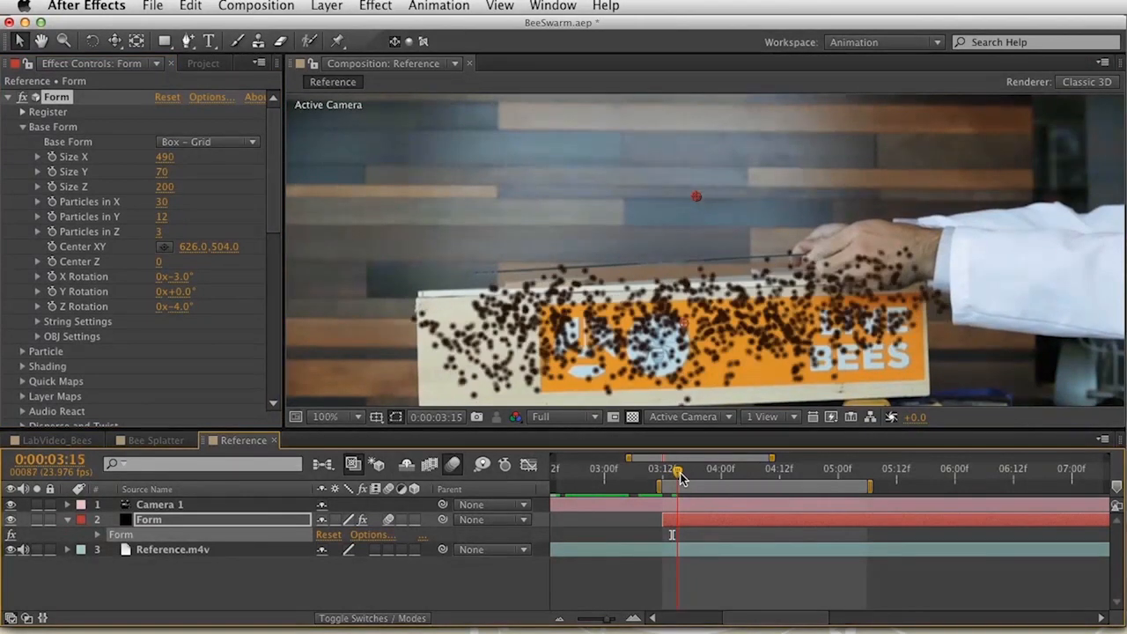
pyautogui.click(228, 220)
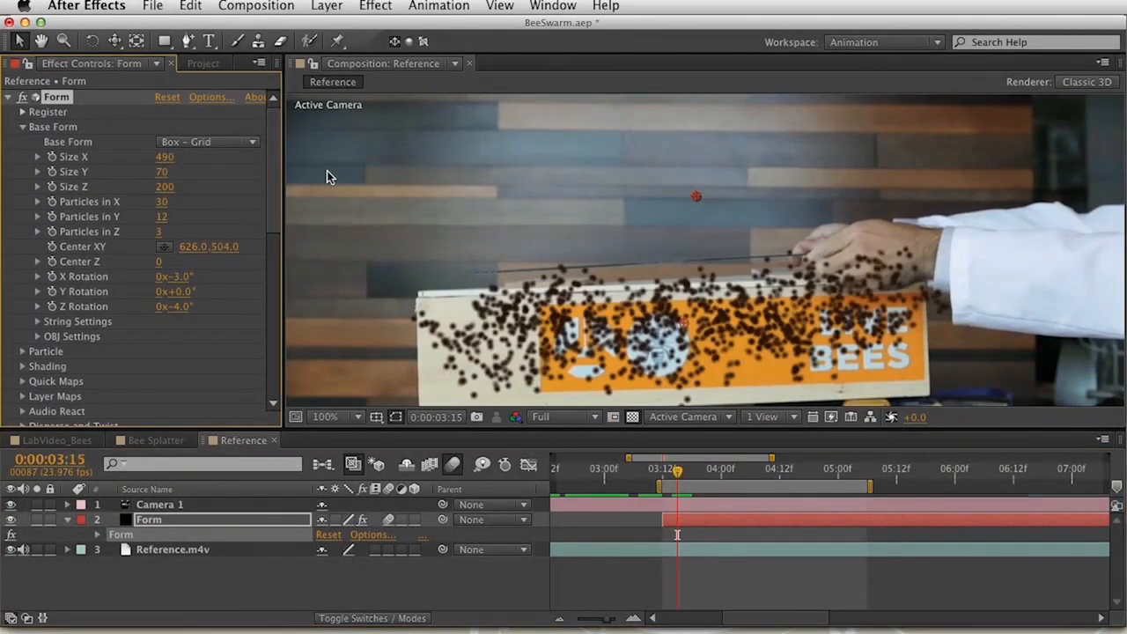
pyautogui.click(228, 249)
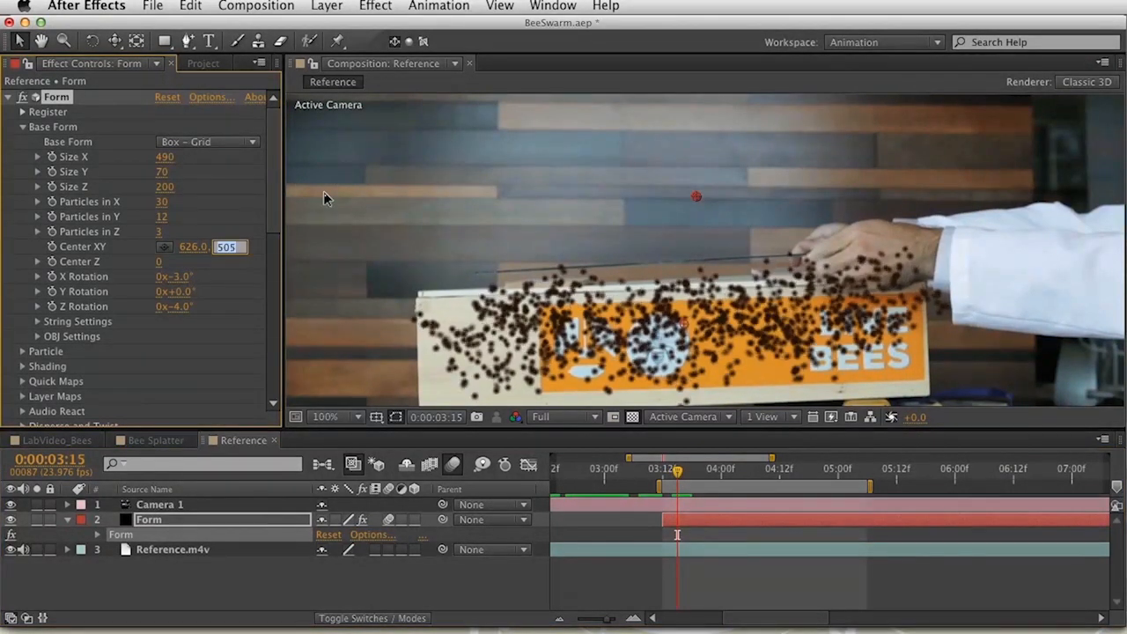
pyautogui.press('Up')
pyautogui.press('Down')
pyautogui.press('Up')
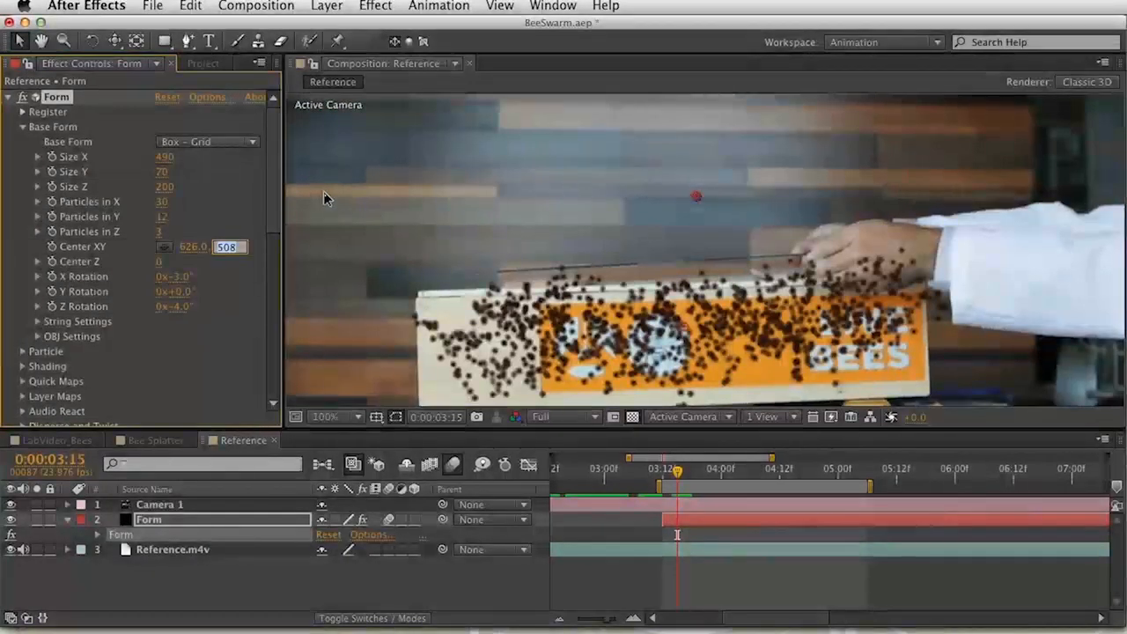
pyautogui.press('Return')
pyautogui.moveTo(678, 471); pyautogui.dragTo(779, 487)
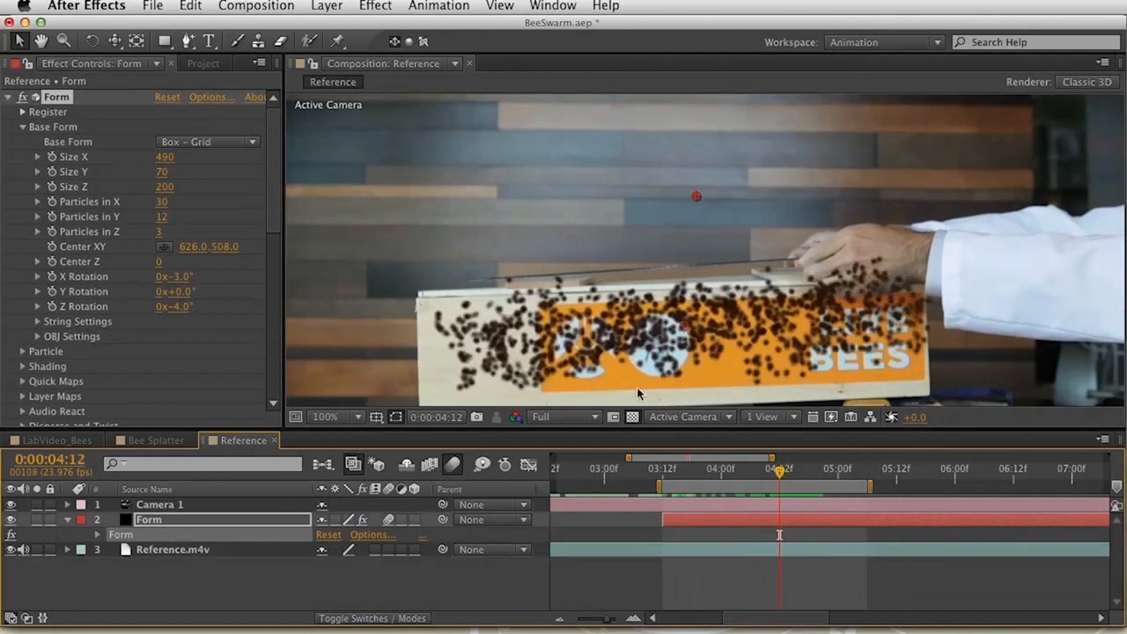
# Flatten the Base Form to a Size Y of 40 and raise it by setting Center XY to 626, 486.
pyautogui.click(162, 172)
pyautogui.write('40')
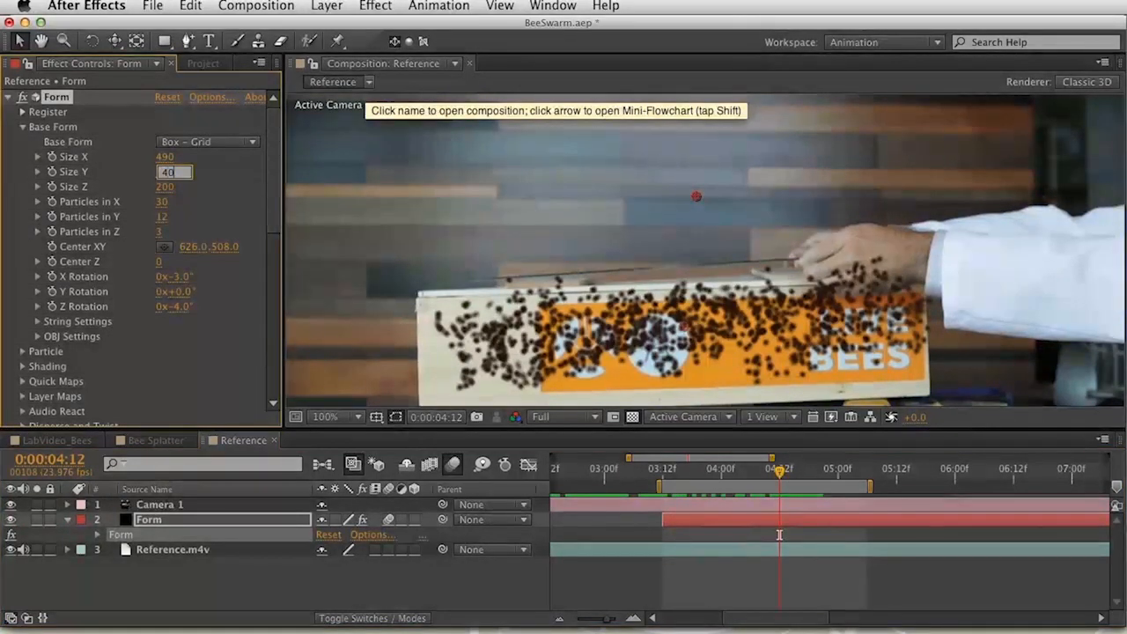
pyautogui.press('Return')
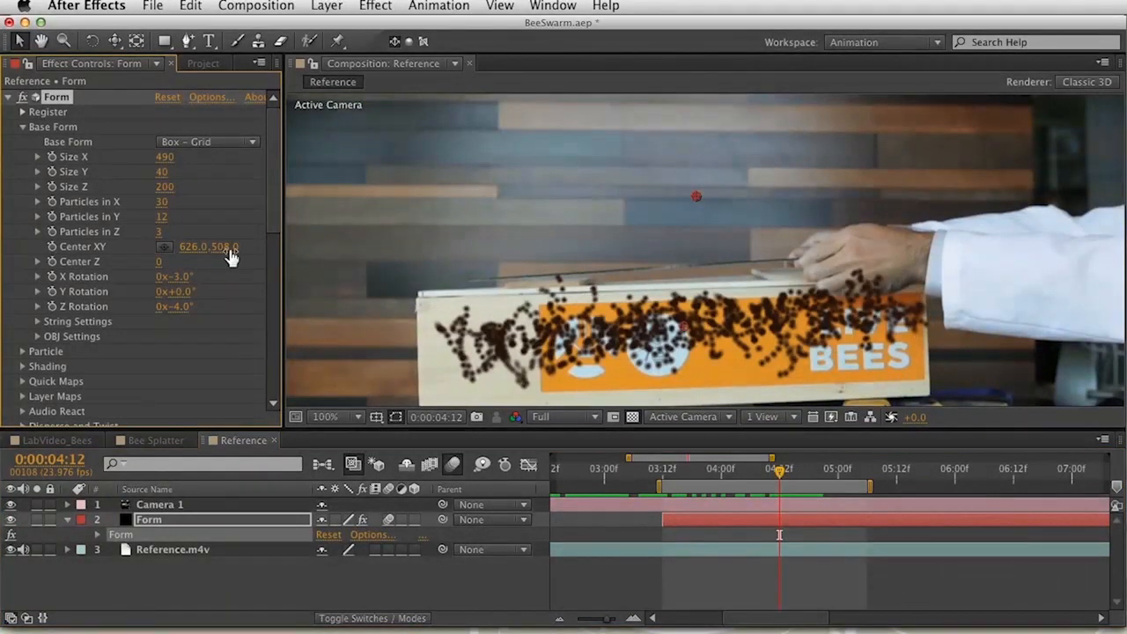
pyautogui.moveTo(245, 249); pyautogui.dragTo(209, 251)
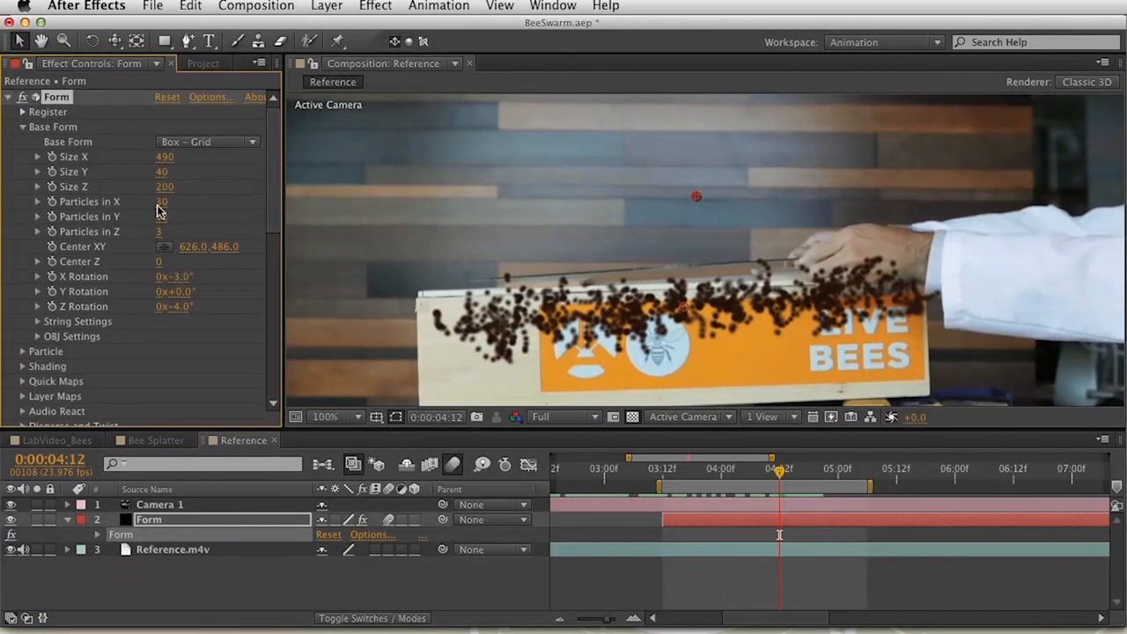
# Set the Base Form's Particles in X to 37 and preview the denser swarm.
pyautogui.moveTo(166, 202); pyautogui.dragTo(167, 203)
pyautogui.press('space')
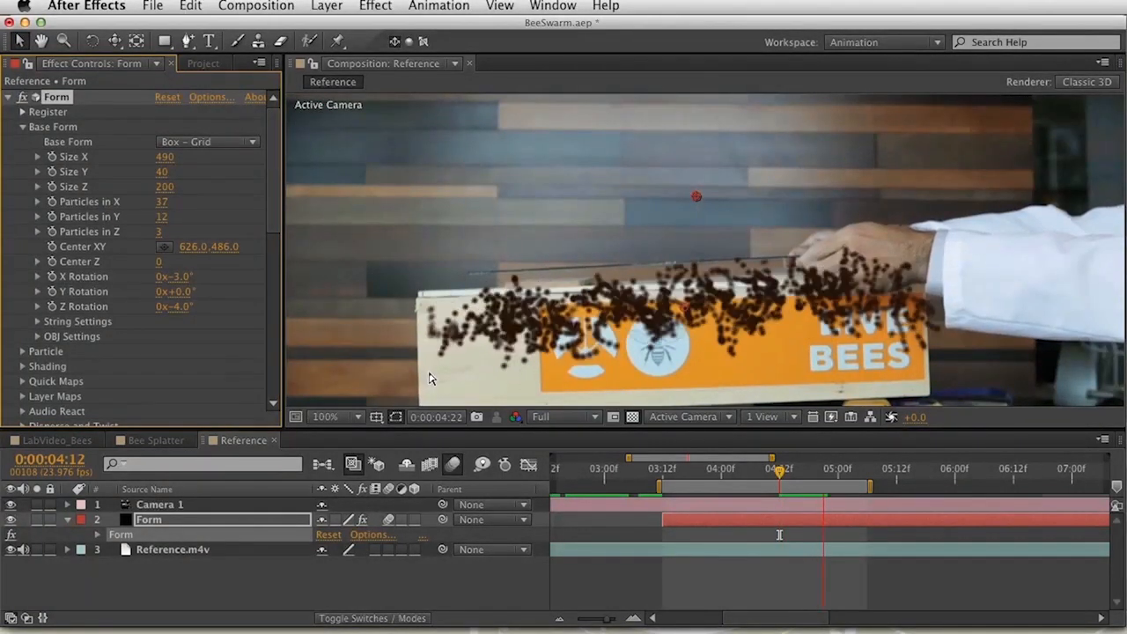
pyautogui.press('space')
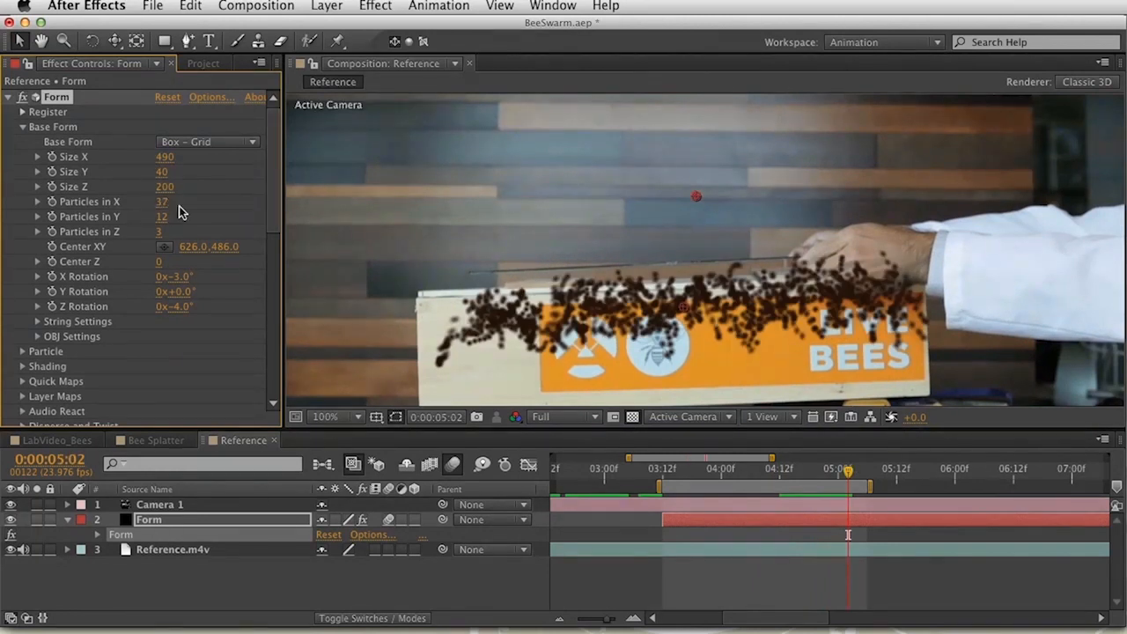
pyautogui.moveTo(702, 484); pyautogui.dragTo(743, 489)
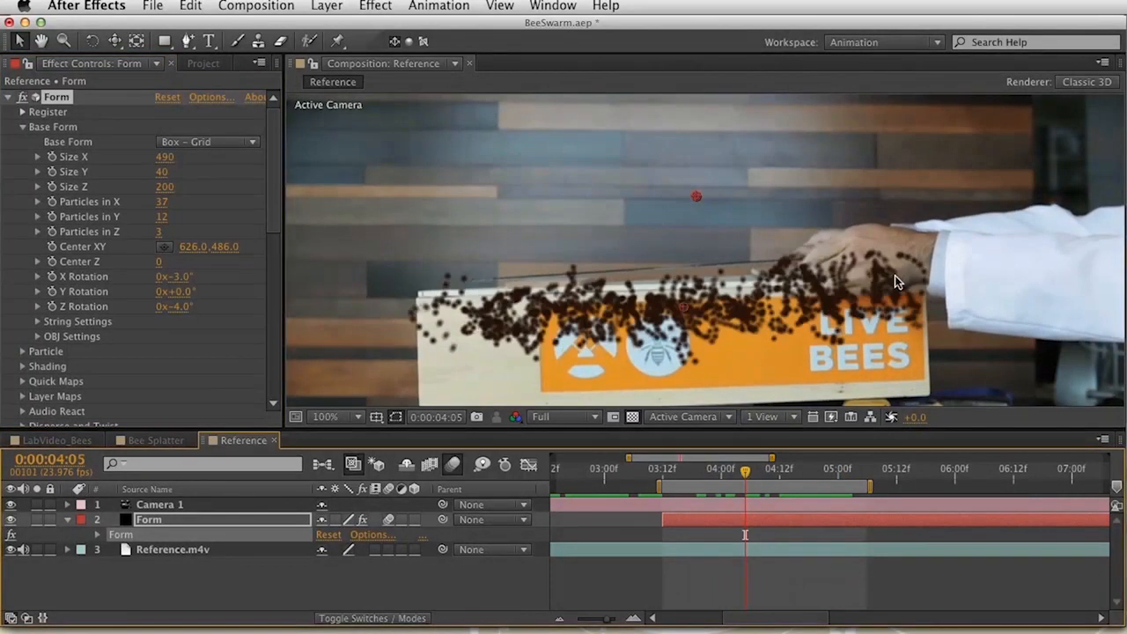
pyautogui.press('KP_0')
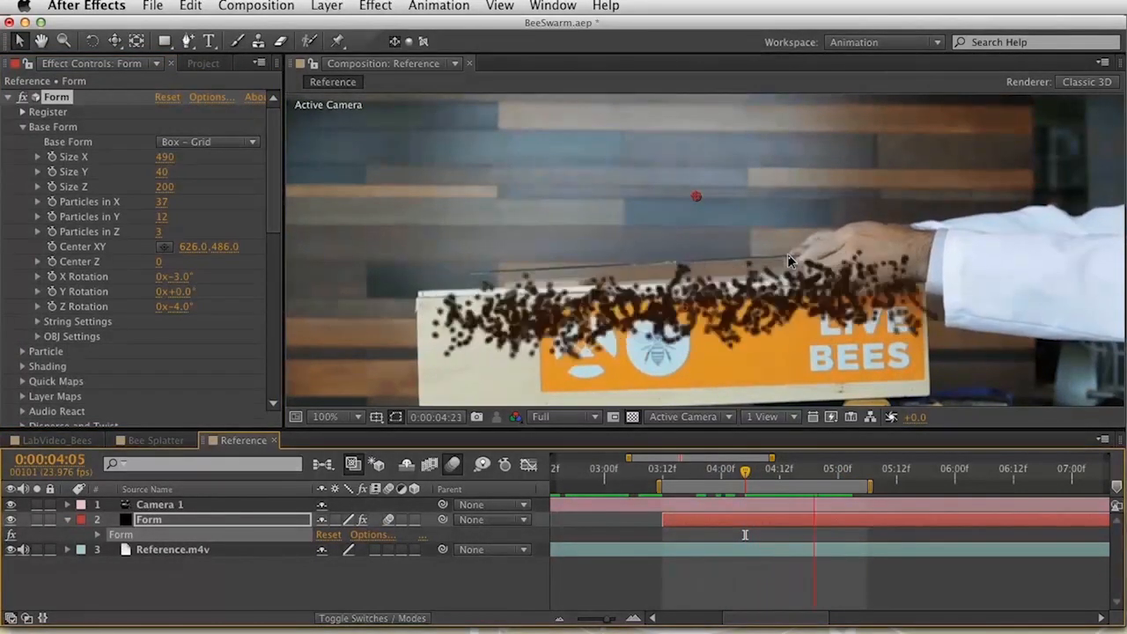
# Examine the Base Form size and particle counts of the Bees FORM layer in the LabVideo_Bees composition.
pyautogui.click(57, 441)
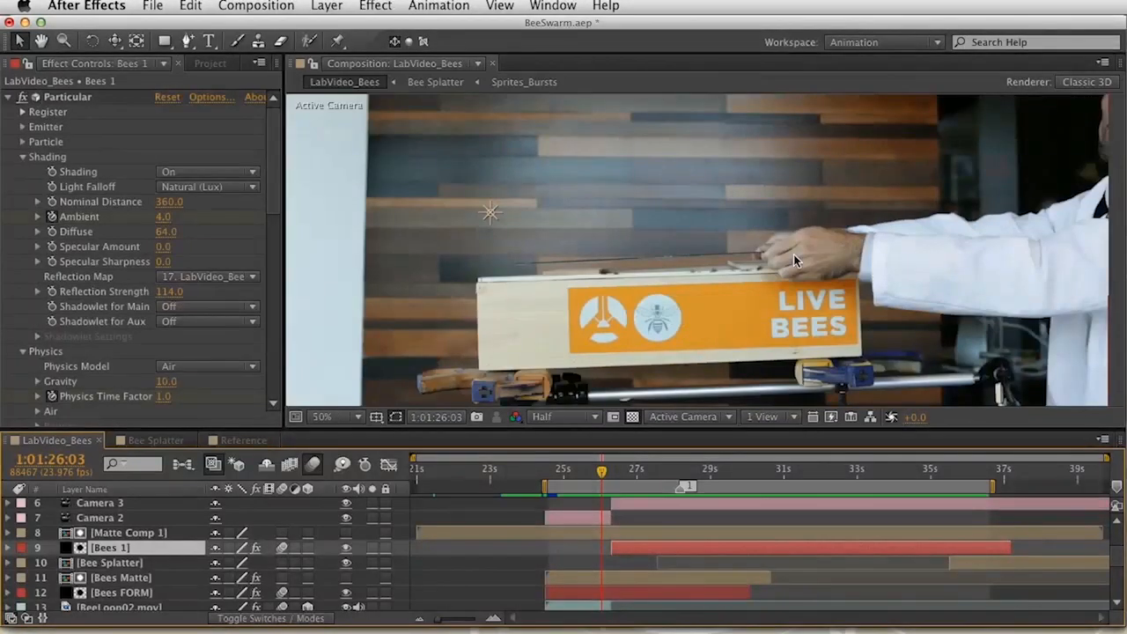
pyautogui.scroll(-3, 115, 562)
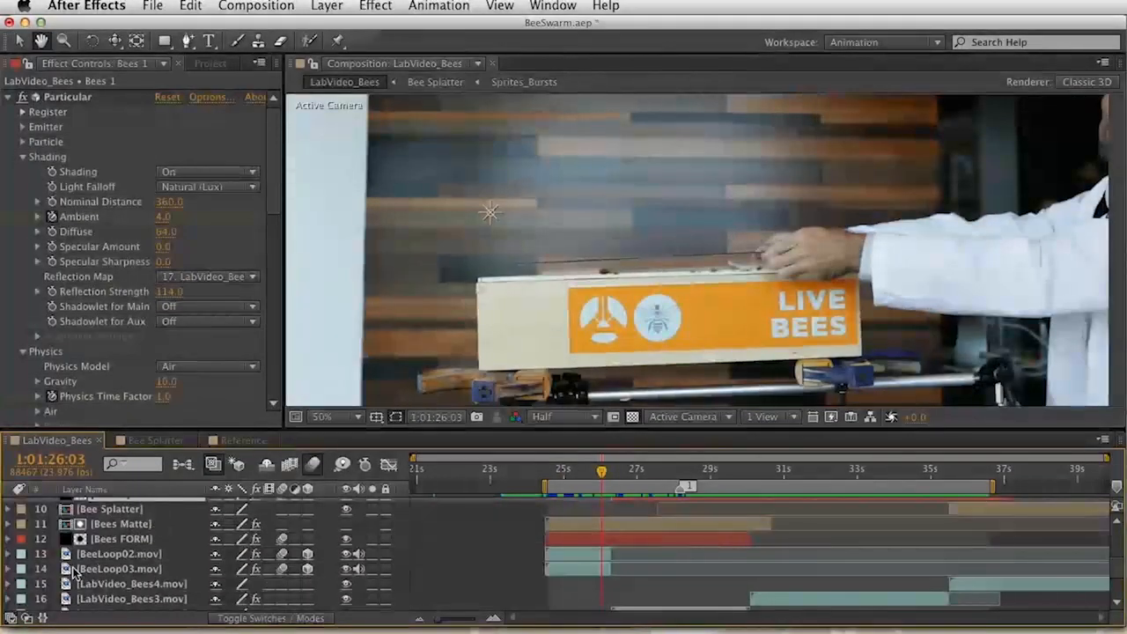
pyautogui.click(81, 563)
pyautogui.press('e')
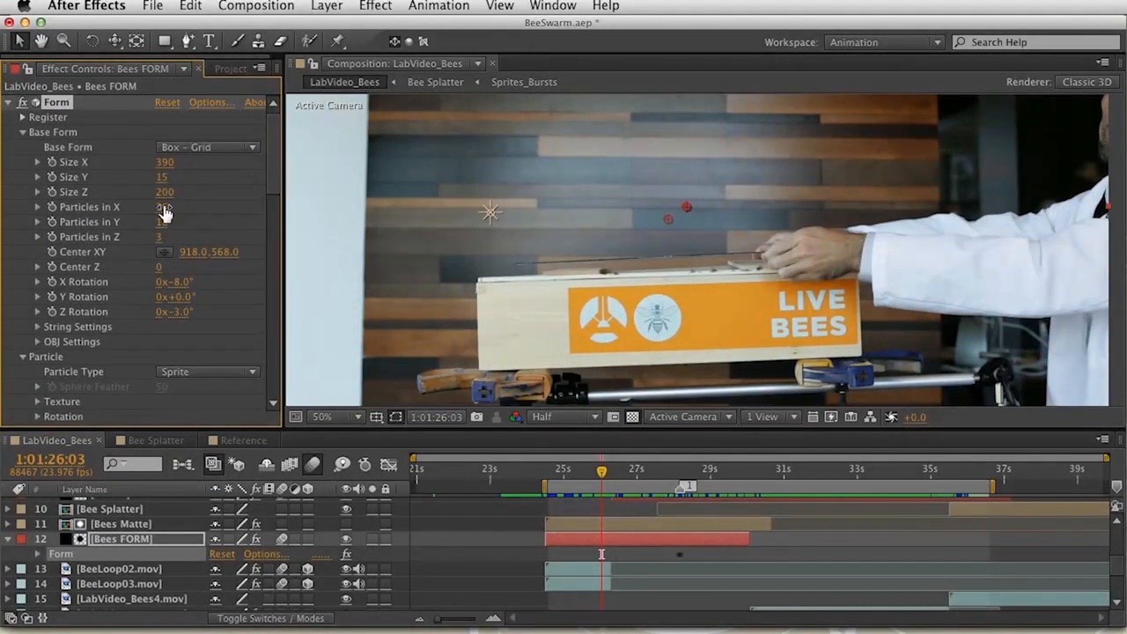
pyautogui.click(180, 442)
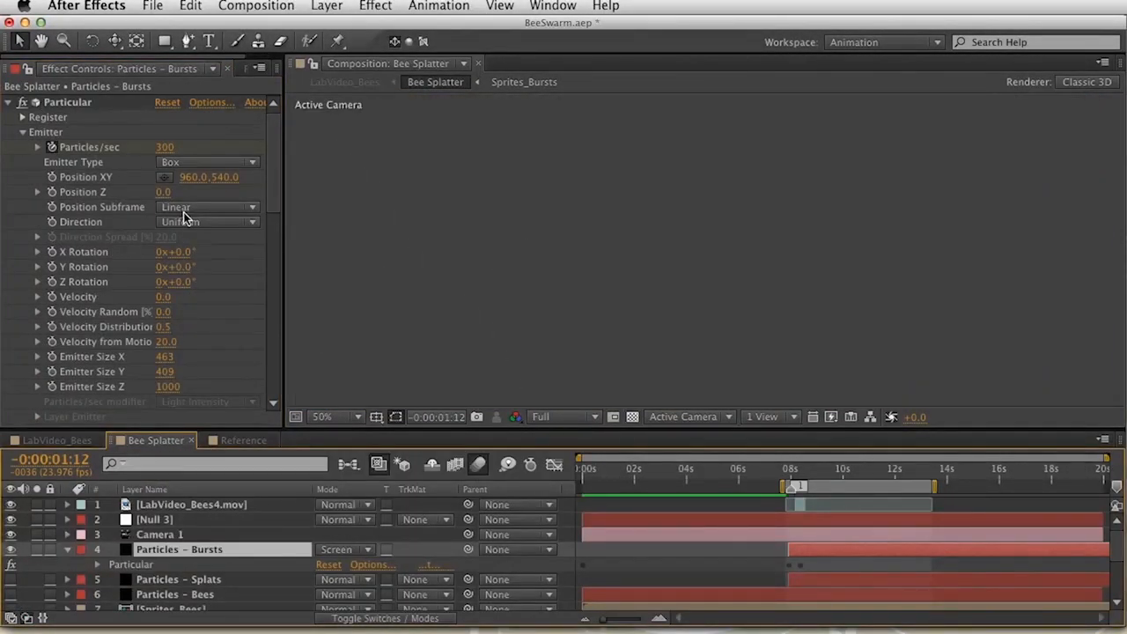
pyautogui.click(58, 440)
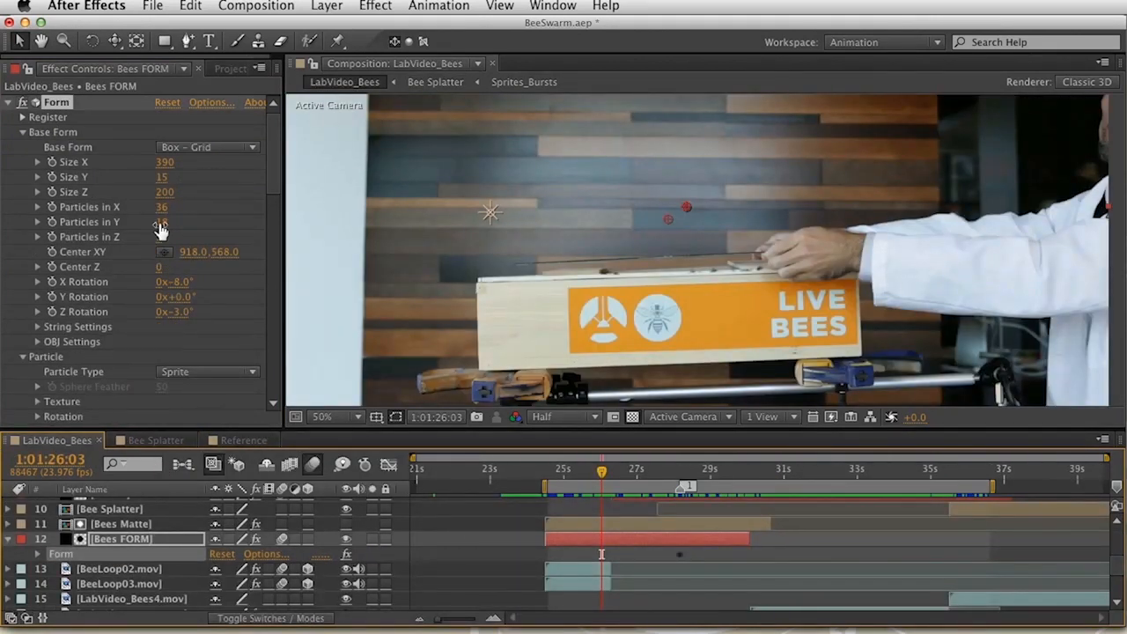
# Return to the Reference composition and set the Form layer's Particles in Y to 15.
pyautogui.click(251, 442)
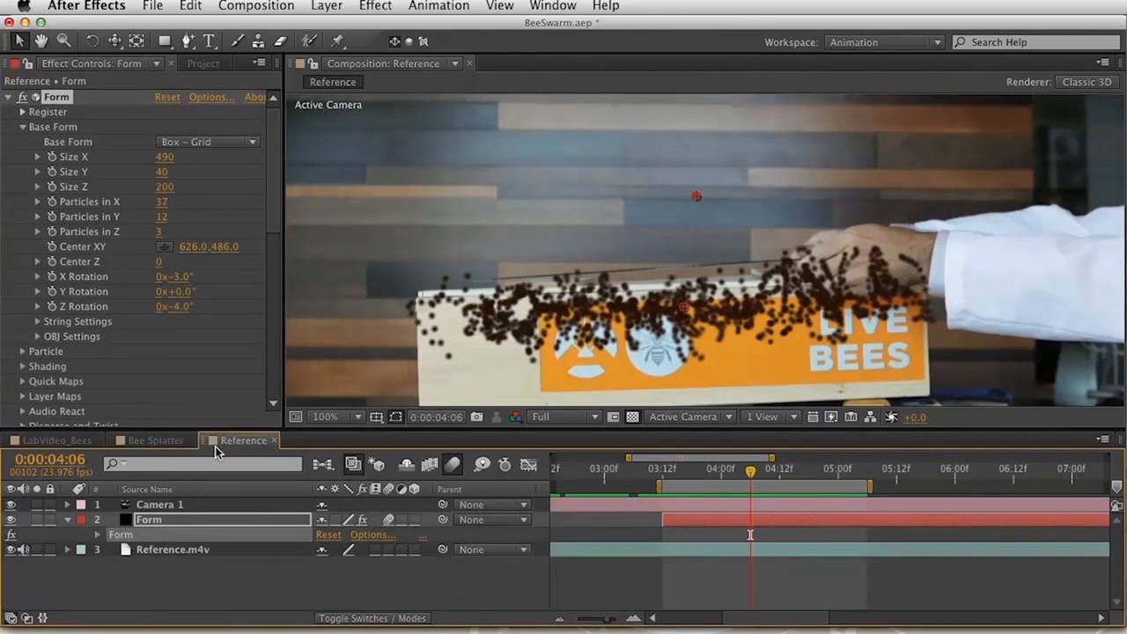
pyautogui.click(162, 218)
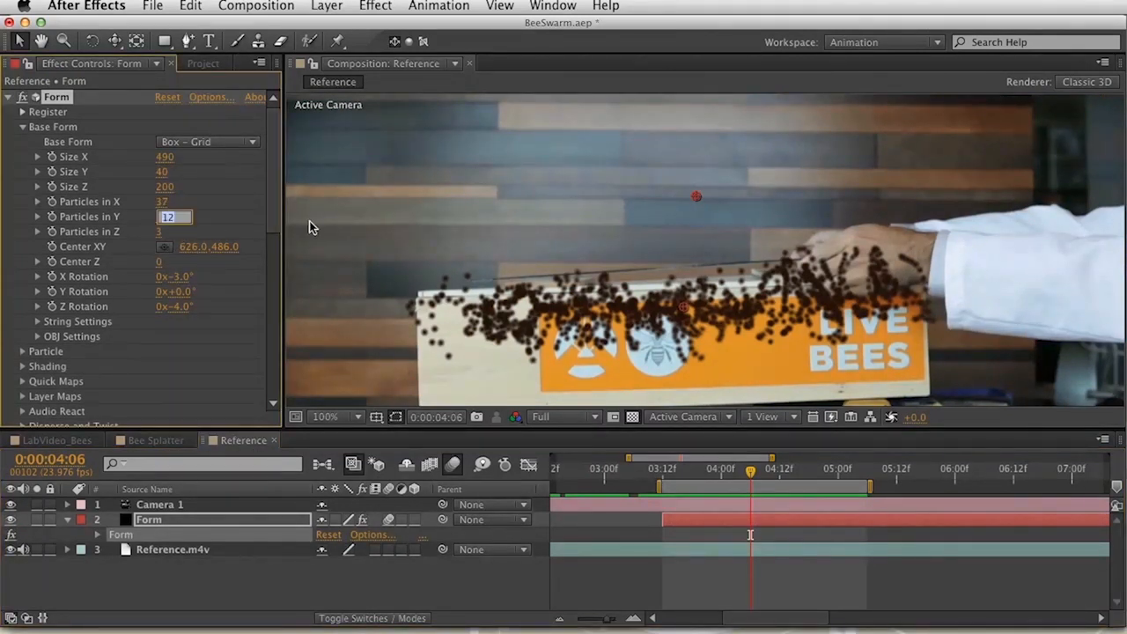
pyautogui.press('Up')
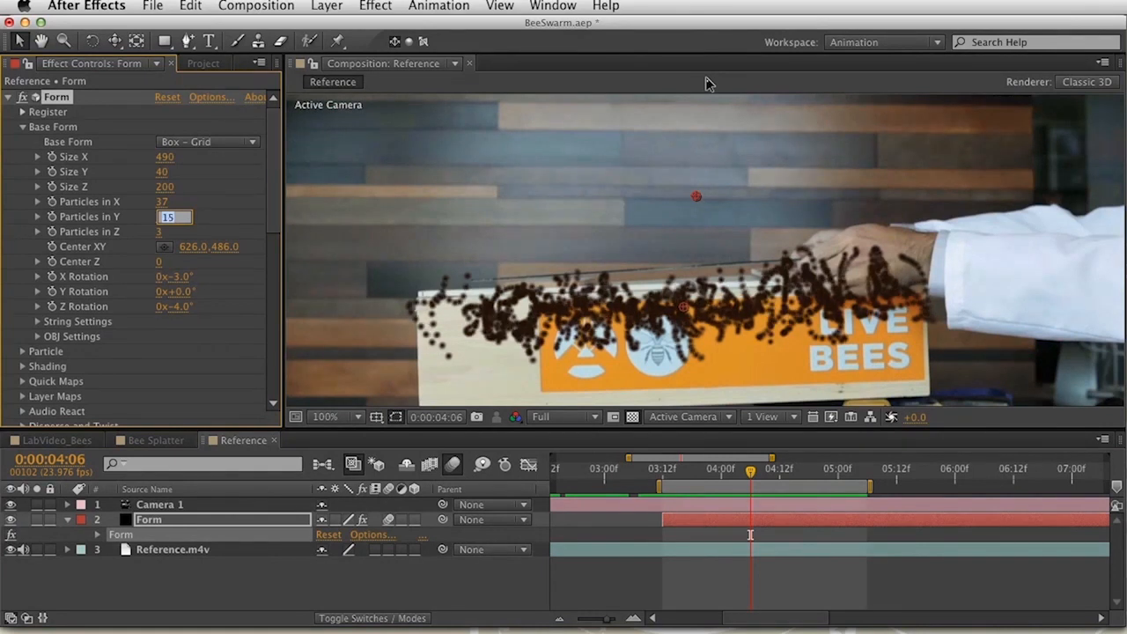
pyautogui.press('Return')
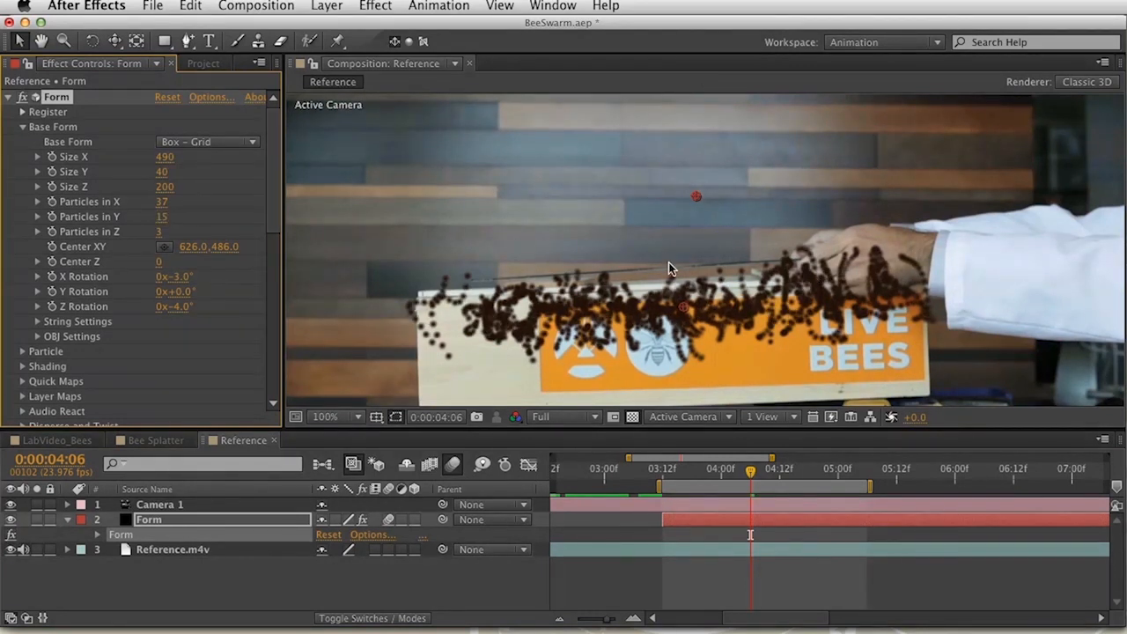
# Add the BeeLoop02.mov footage to the Reference composition beneath the Reference.m4v layer and hide it.
pyautogui.click(203, 63)
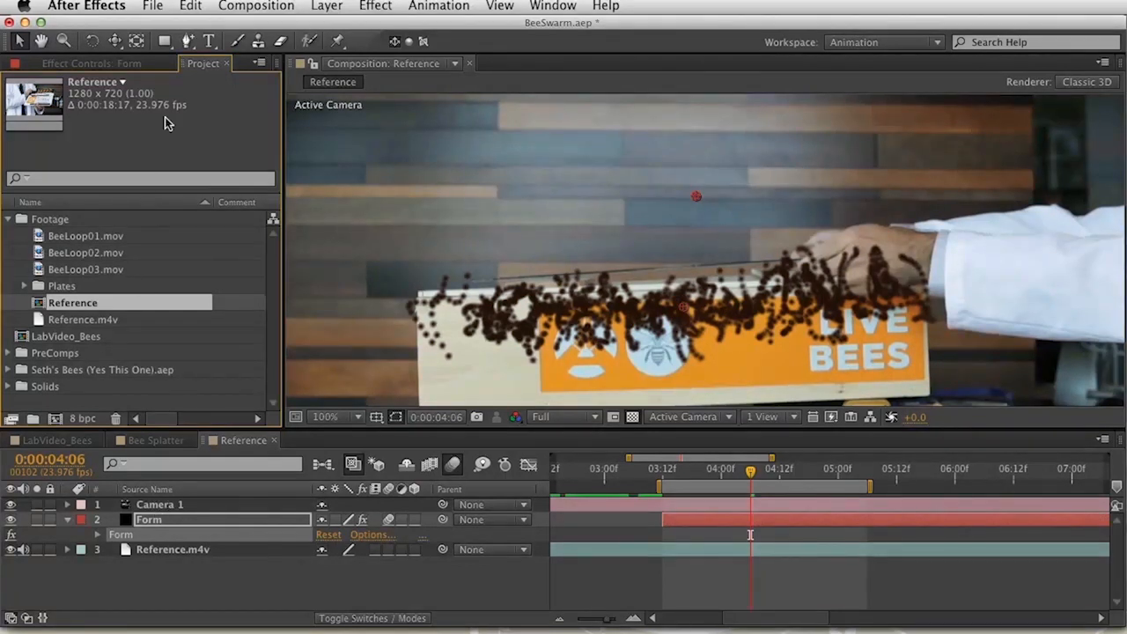
pyautogui.click(114, 64)
pyautogui.click(202, 63)
pyautogui.click(8, 219)
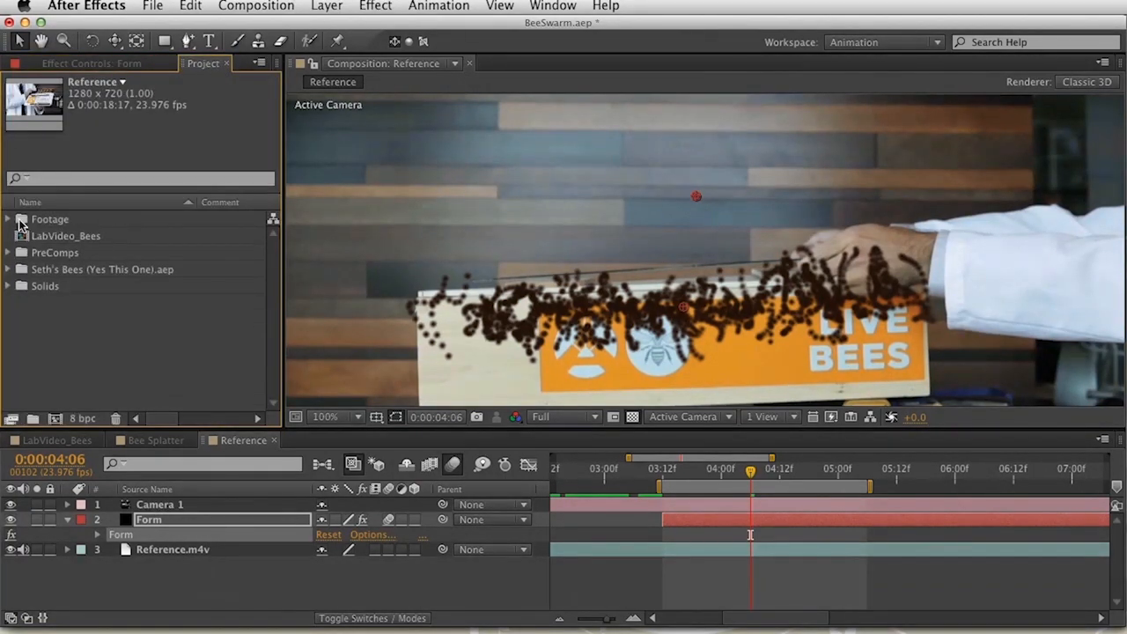
pyautogui.click(9, 219)
pyautogui.click(101, 242)
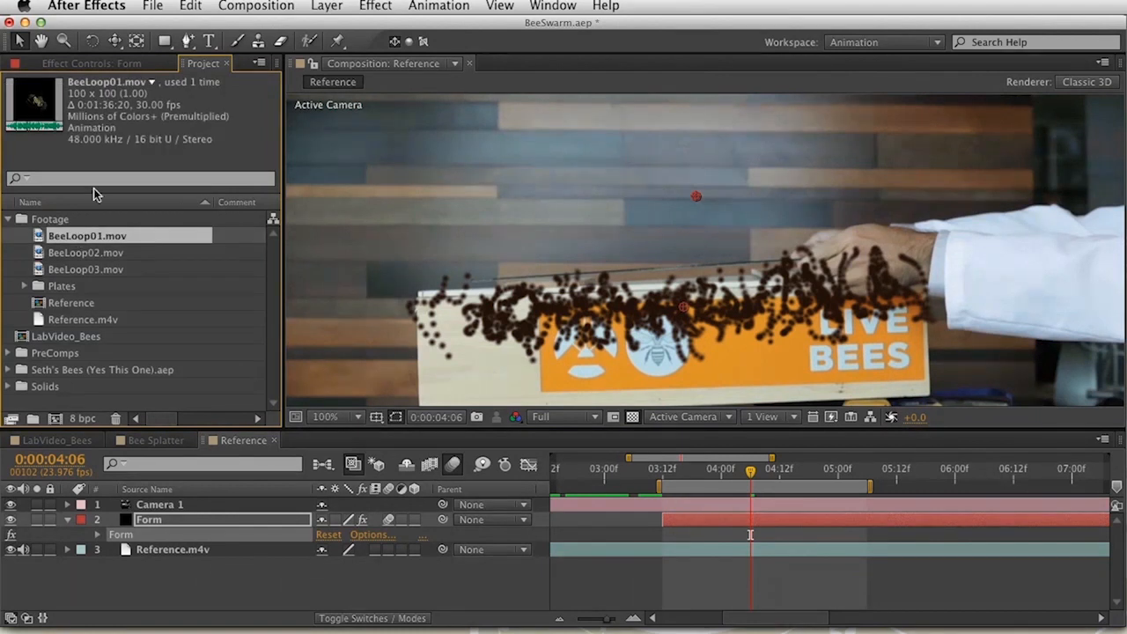
pyautogui.click(98, 253)
pyautogui.moveTo(101, 254); pyautogui.dragTo(282, 557)
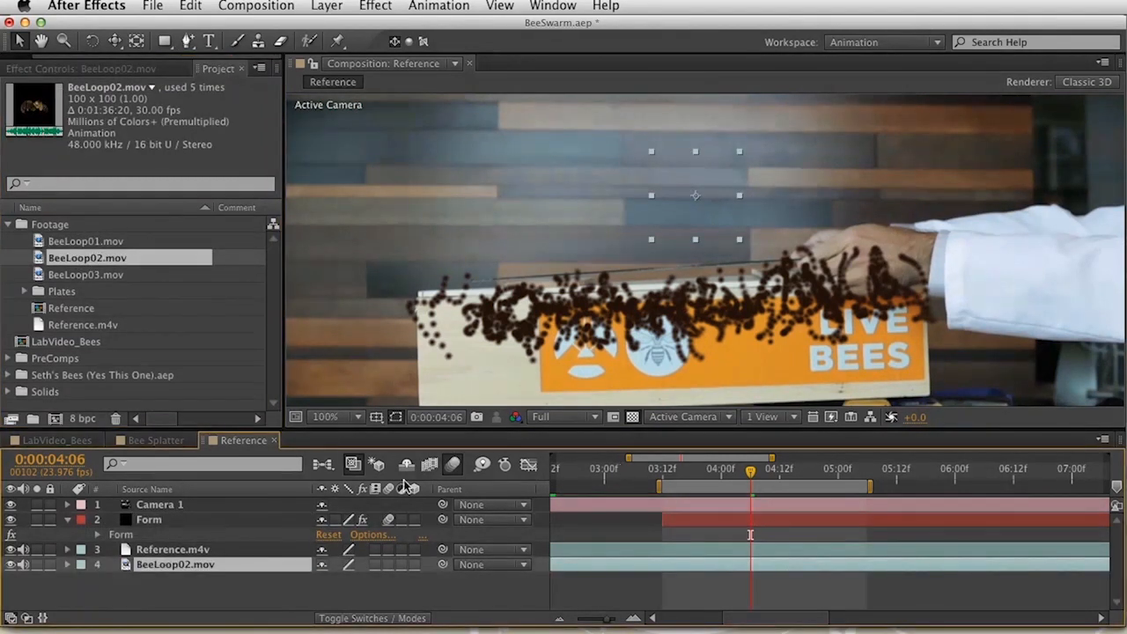
pyautogui.moveTo(141, 568); pyautogui.dragTo(203, 544)
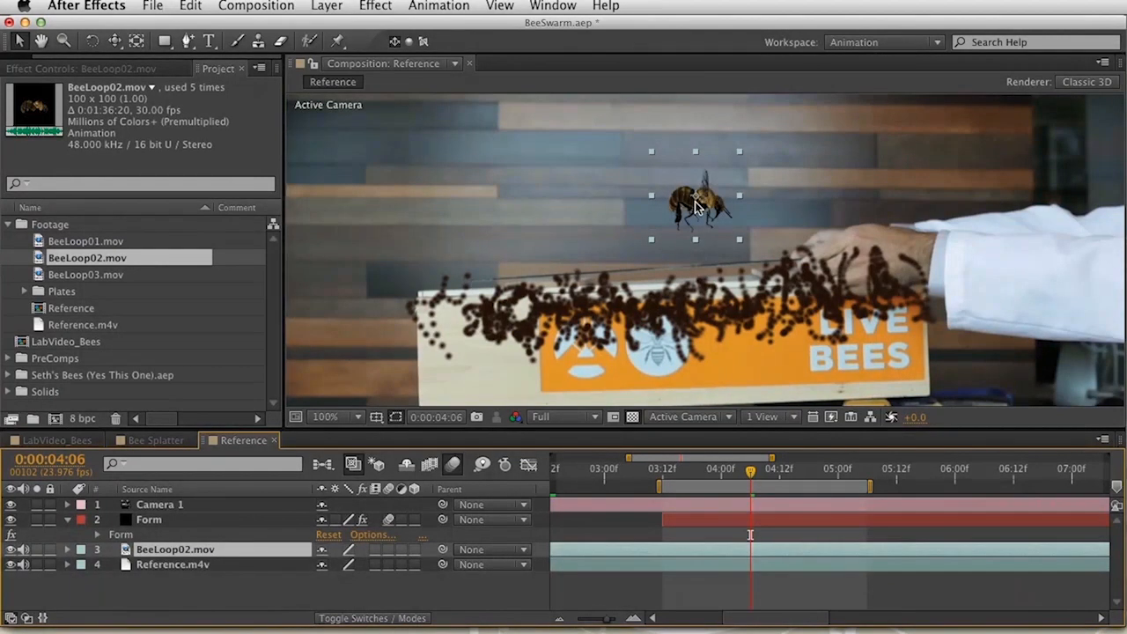
pyautogui.moveTo(165, 553); pyautogui.dragTo(172, 573)
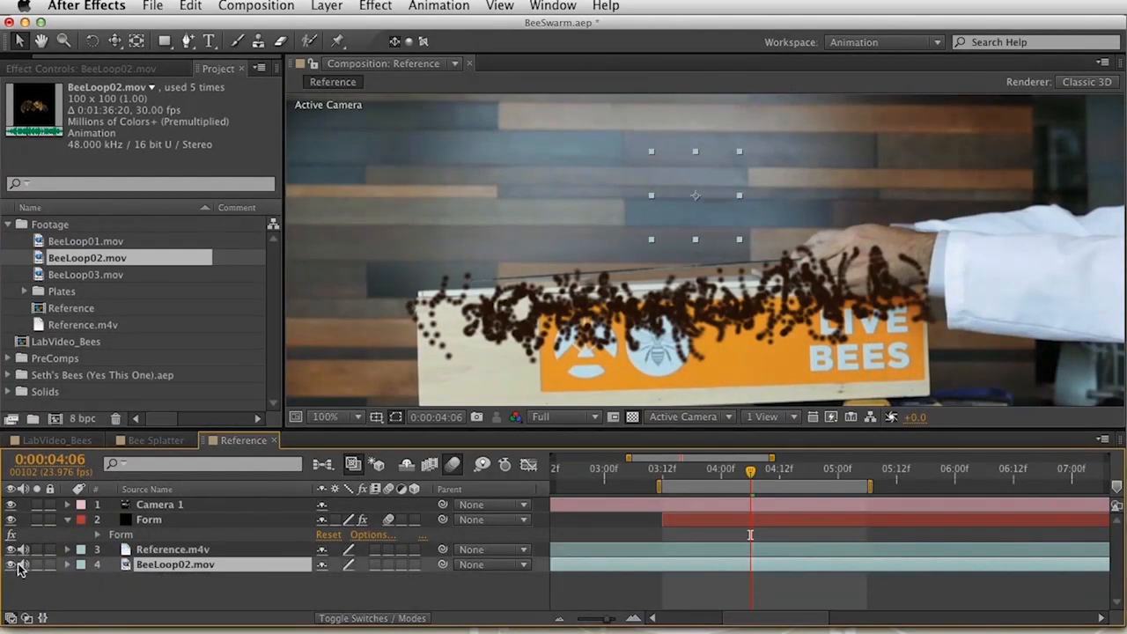
# Set the Form effect's Particle Type to Sprite.
pyautogui.click(127, 533)
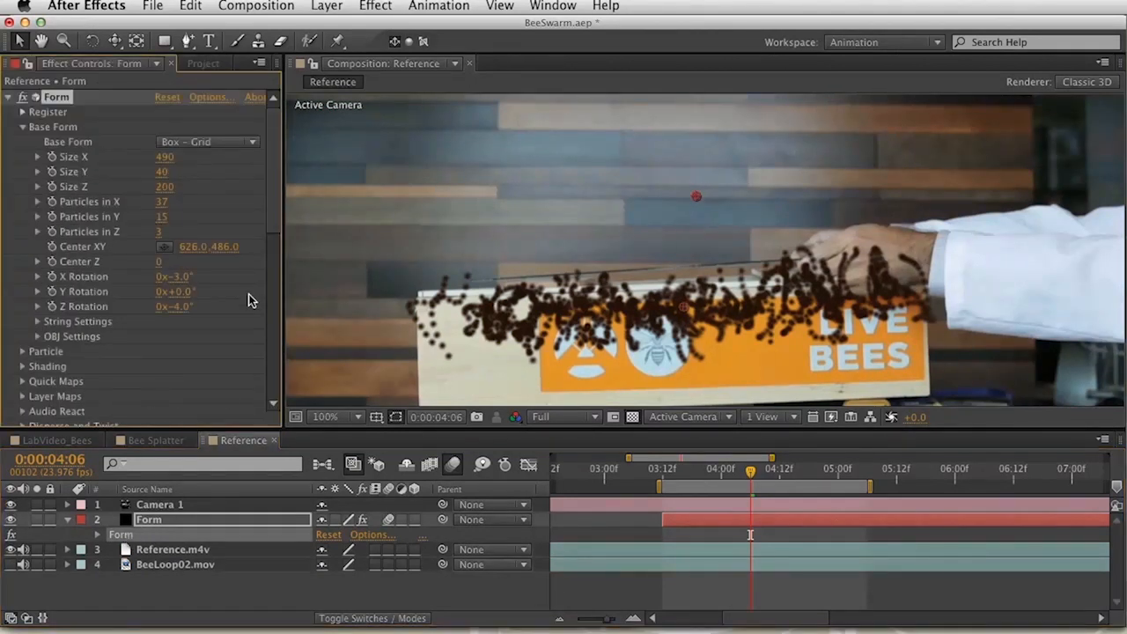
pyautogui.click(22, 127)
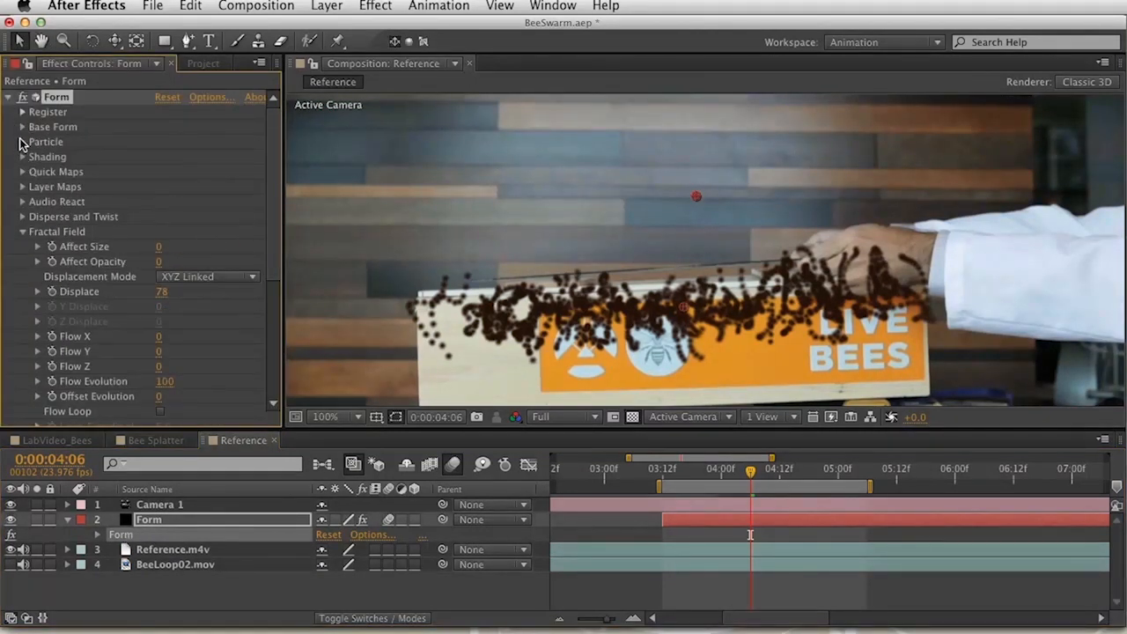
pyautogui.click(22, 141)
pyautogui.click(190, 157)
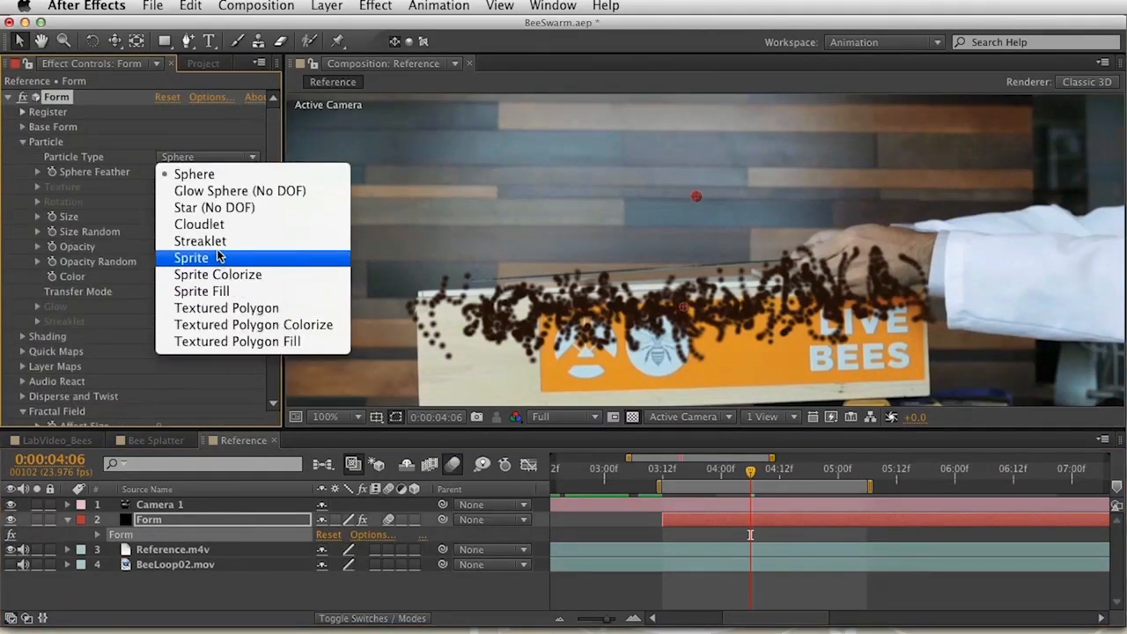
pyautogui.click(256, 257)
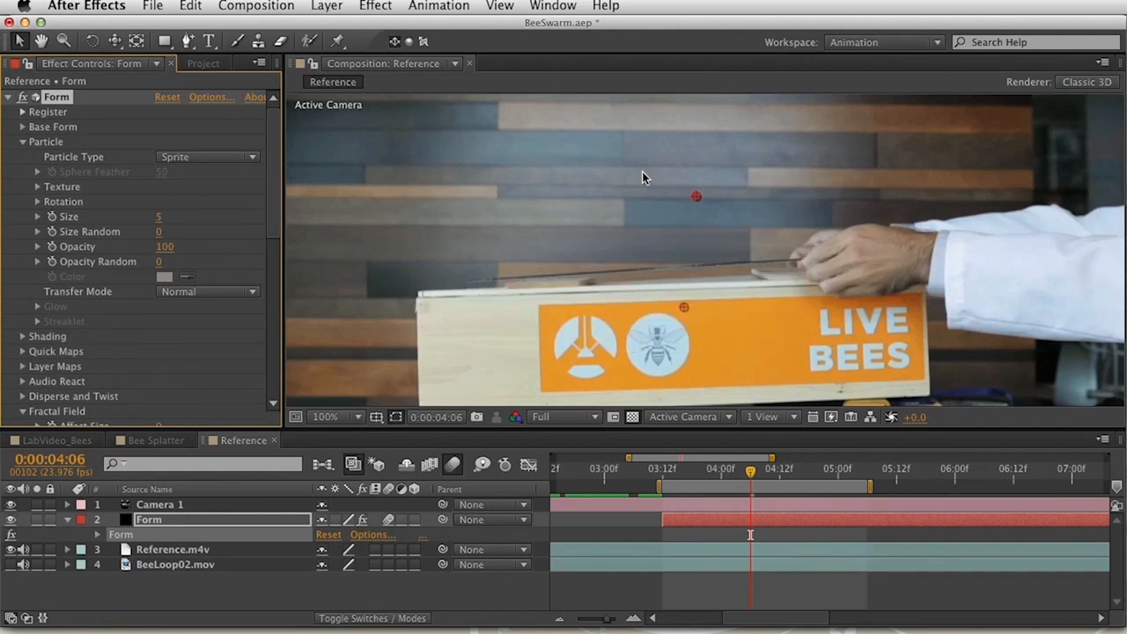
# Use BeeLoop02.mov as the sprite texture layer with Time Sampling set to Random - Loop.
pyautogui.click(38, 187)
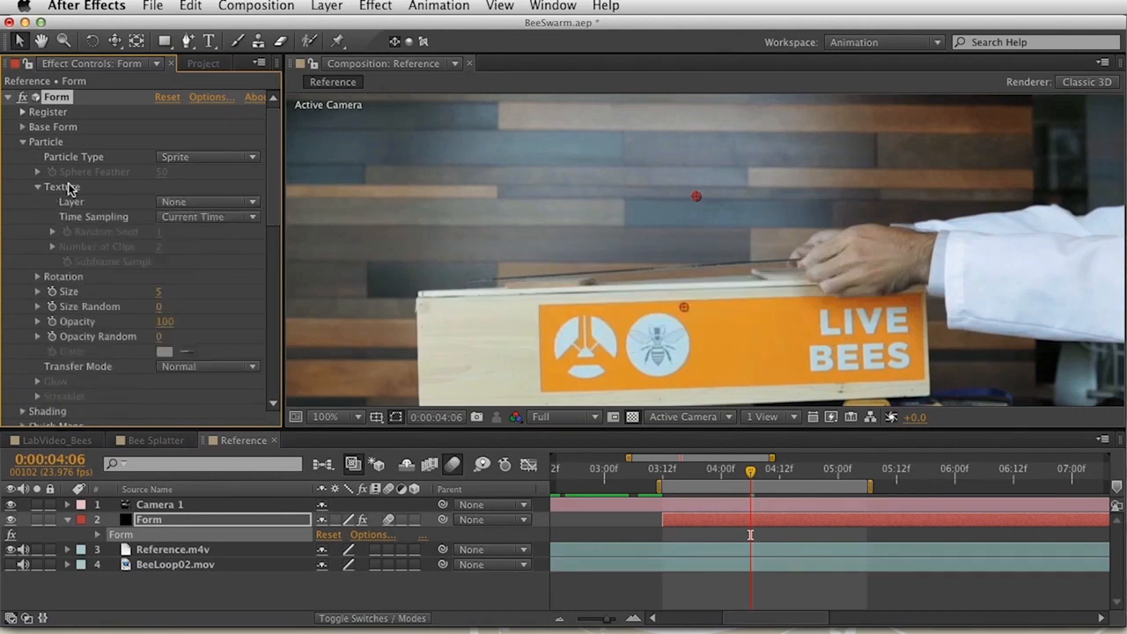
pyautogui.click(178, 203)
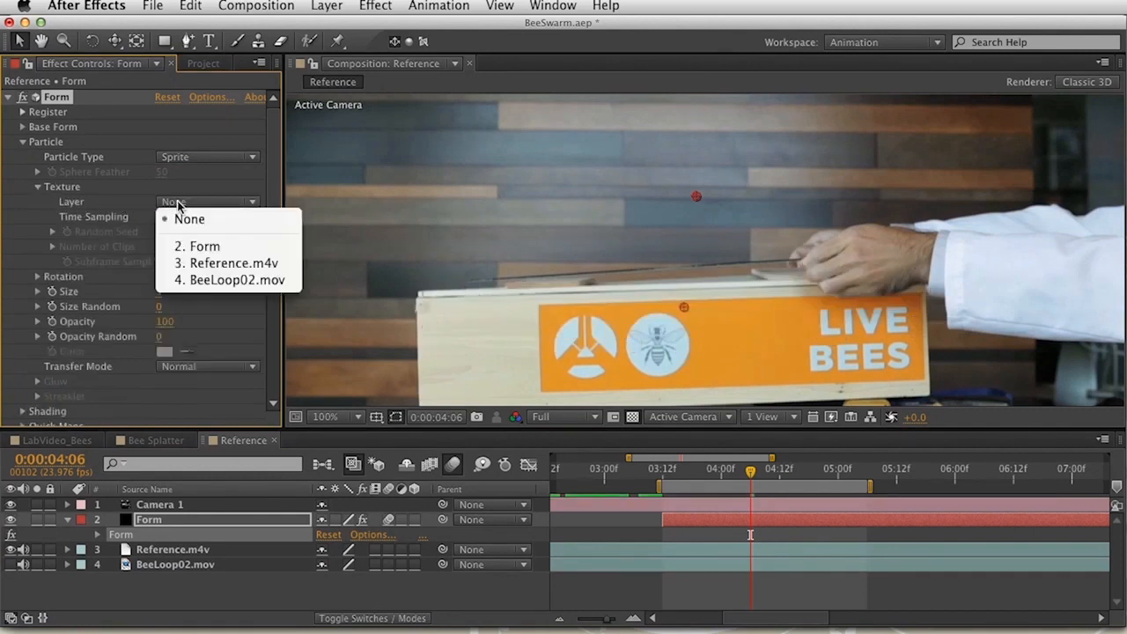
pyautogui.click(259, 280)
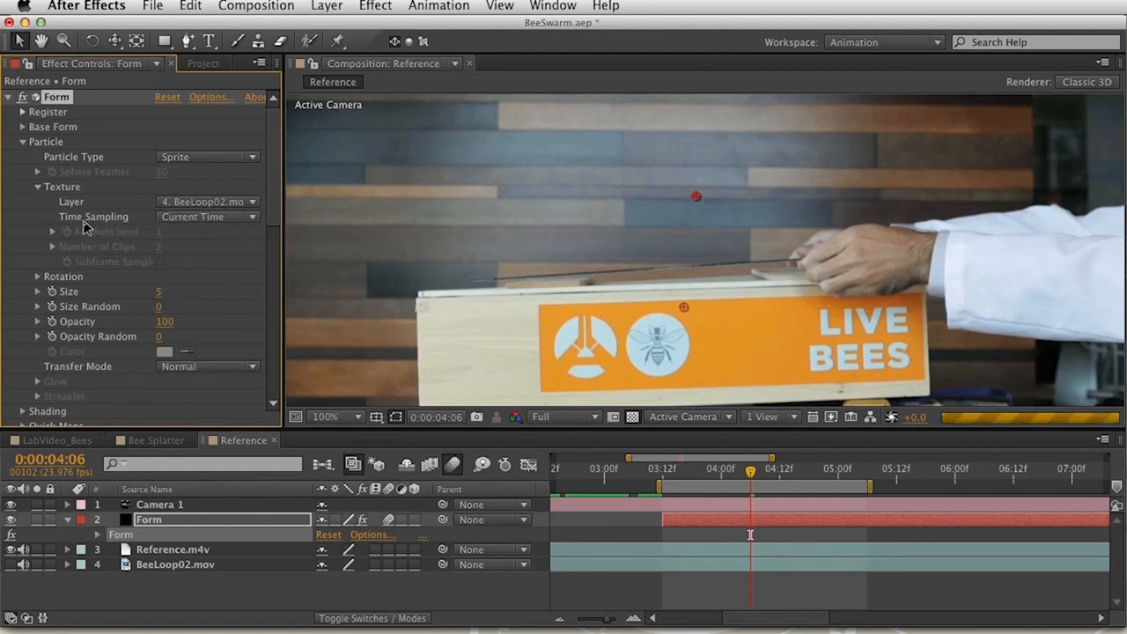
pyautogui.click(197, 219)
pyautogui.click(197, 221)
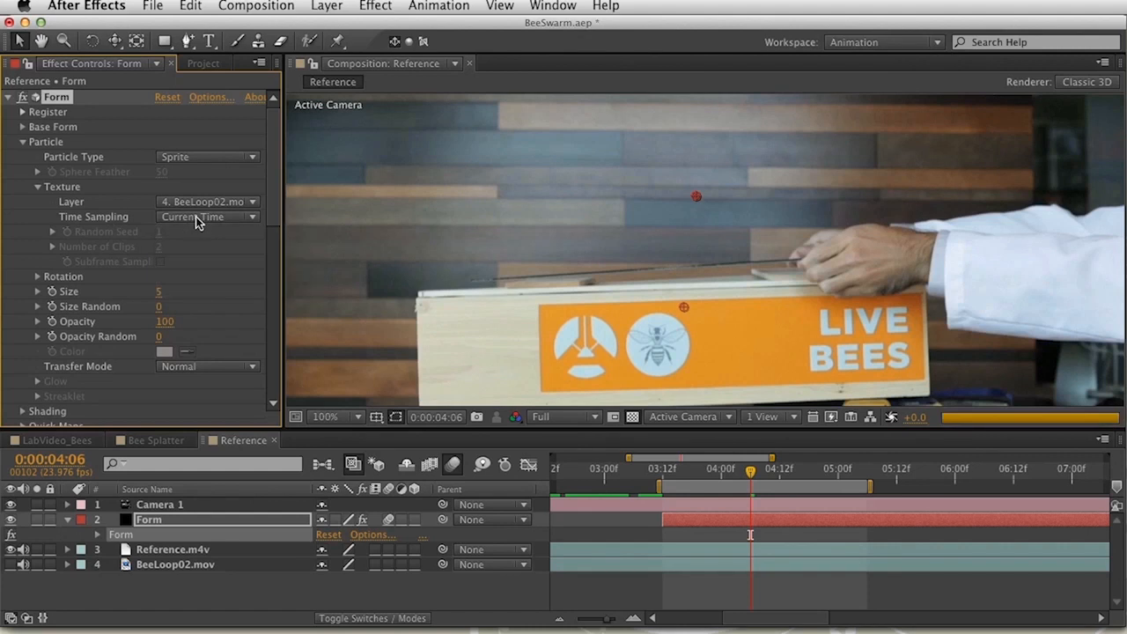
pyautogui.click(198, 220)
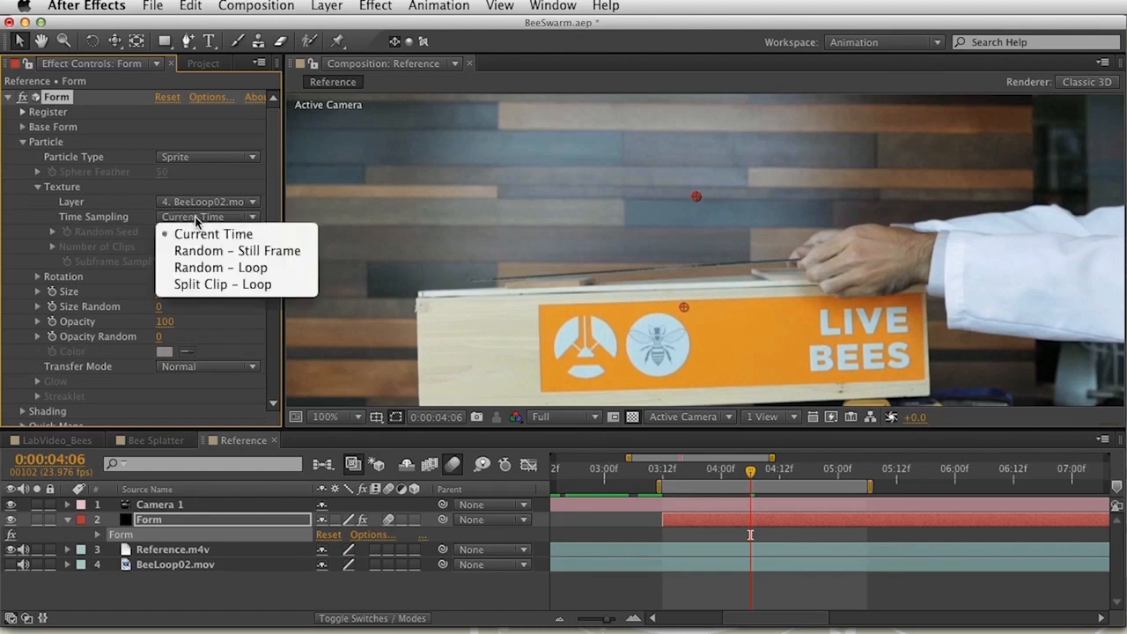
pyautogui.click(237, 268)
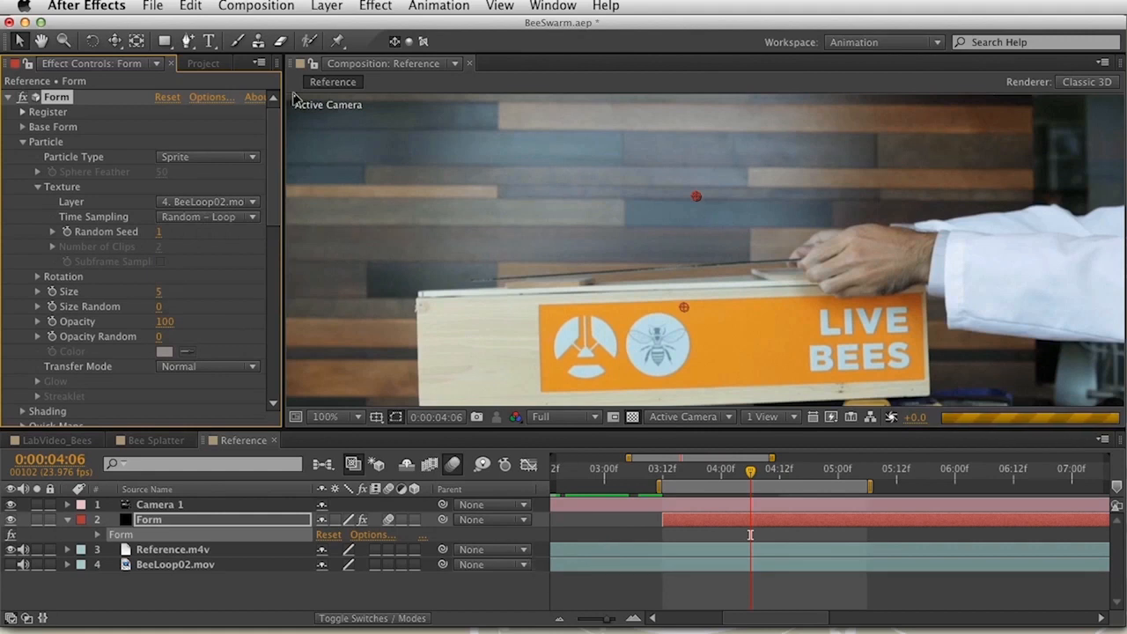
# Pre-compose the BeeLoop02.mov layer as "BeeLoop02 Fast", leaving all attributes in Reference.
pyautogui.click(204, 64)
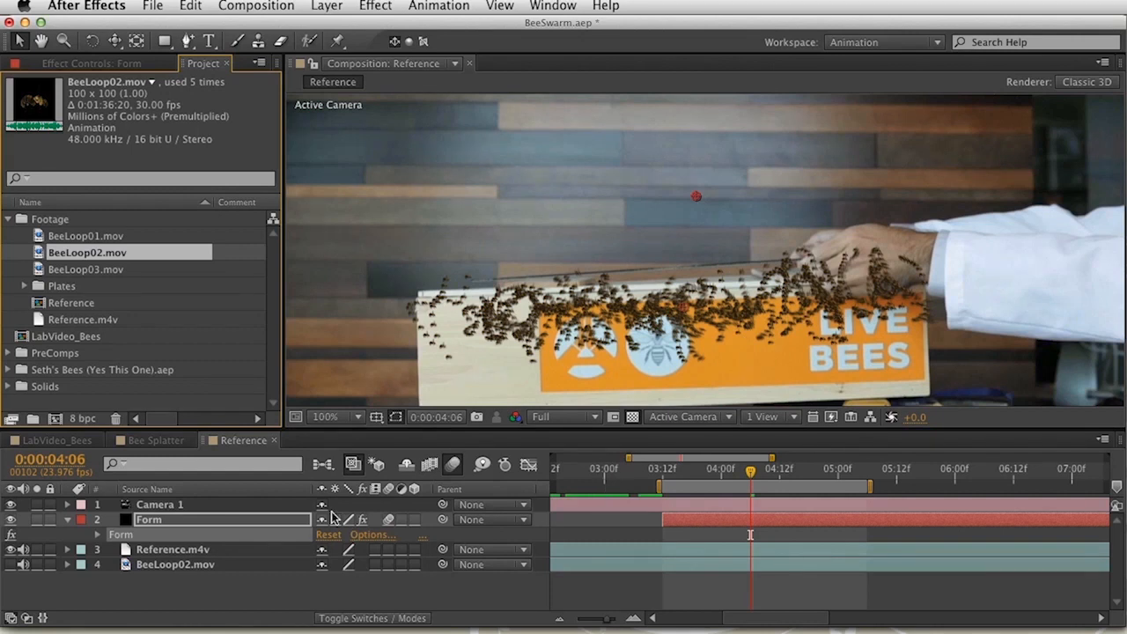
pyautogui.click(181, 565)
pyautogui.press('super+shift+c')
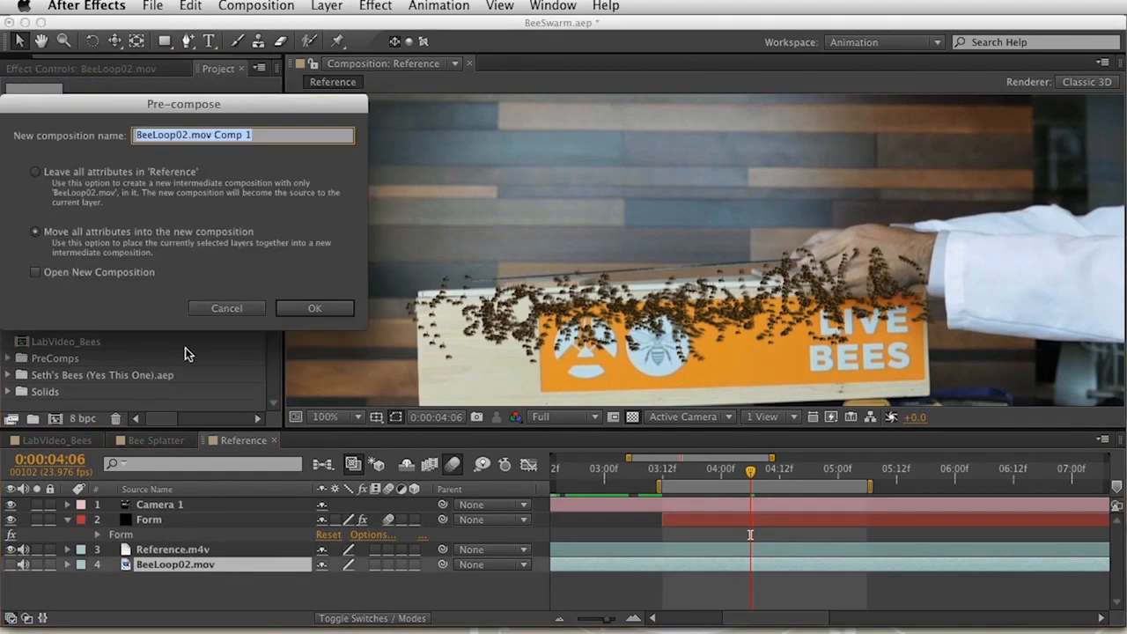
pyautogui.click(123, 176)
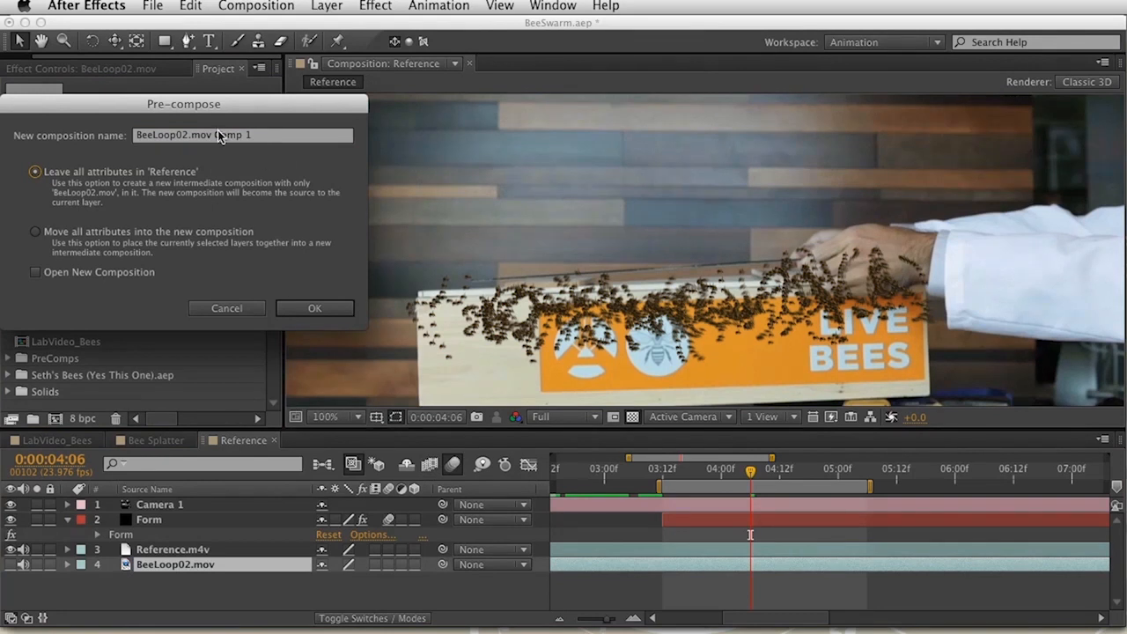
pyautogui.moveTo(182, 137); pyautogui.dragTo(494, 149)
pyautogui.click(192, 137)
pyautogui.press('BackSpace')
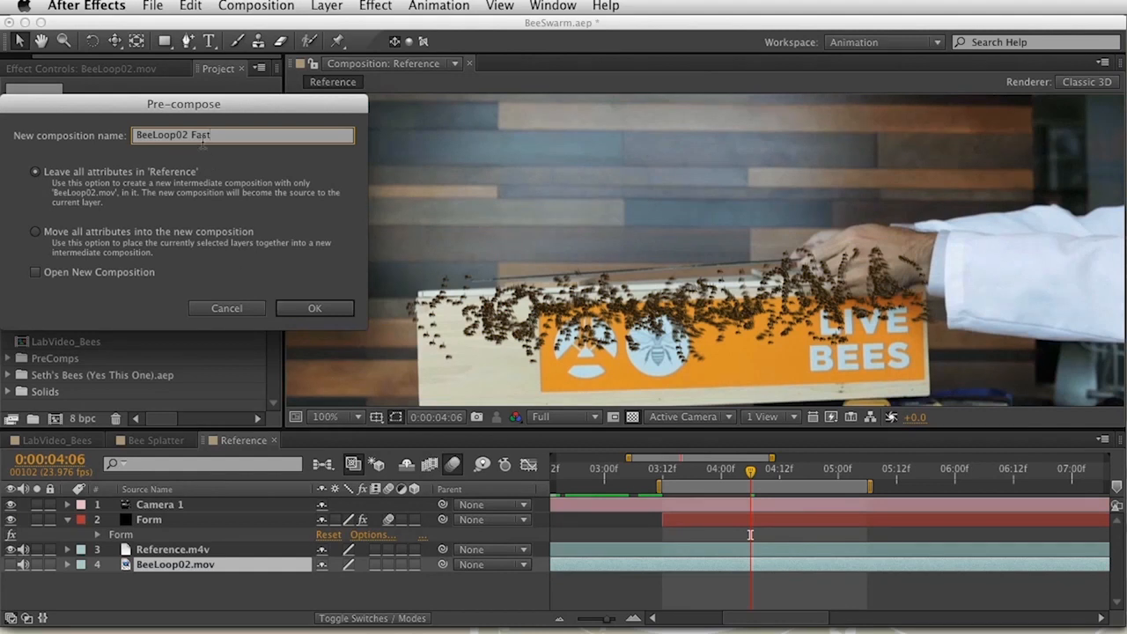
pyautogui.press('Return')
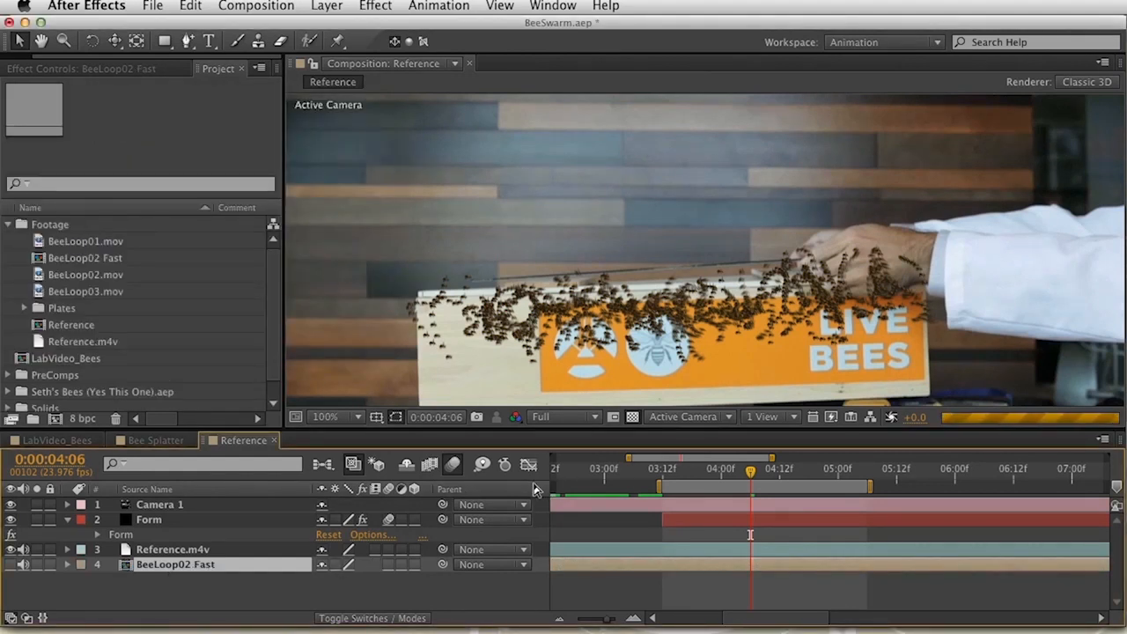
# Open the BeeLoop02 Fast composition with view refresh disabled and set its duration to 0:00:01:00.
pyautogui.press('capslock')
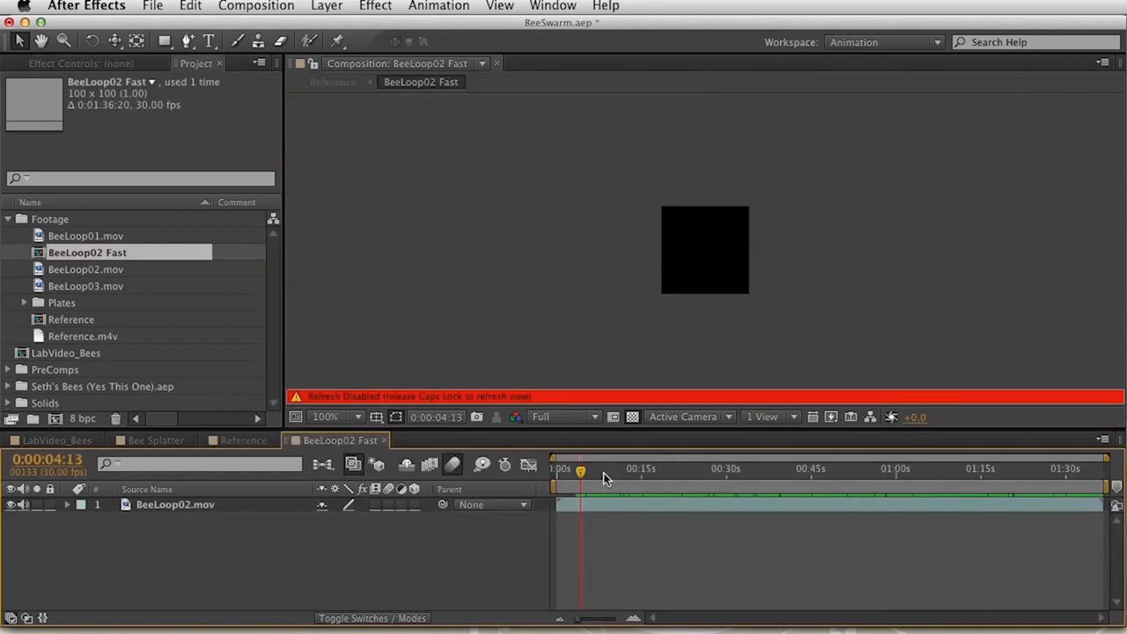
pyautogui.click(558, 468)
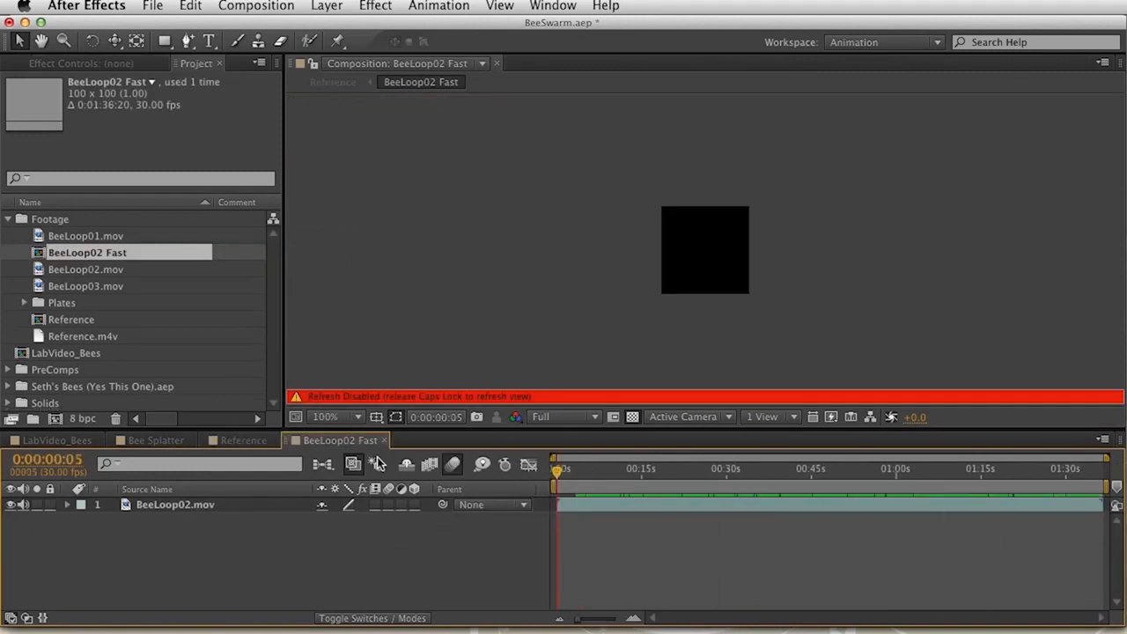
pyautogui.press('super+k')
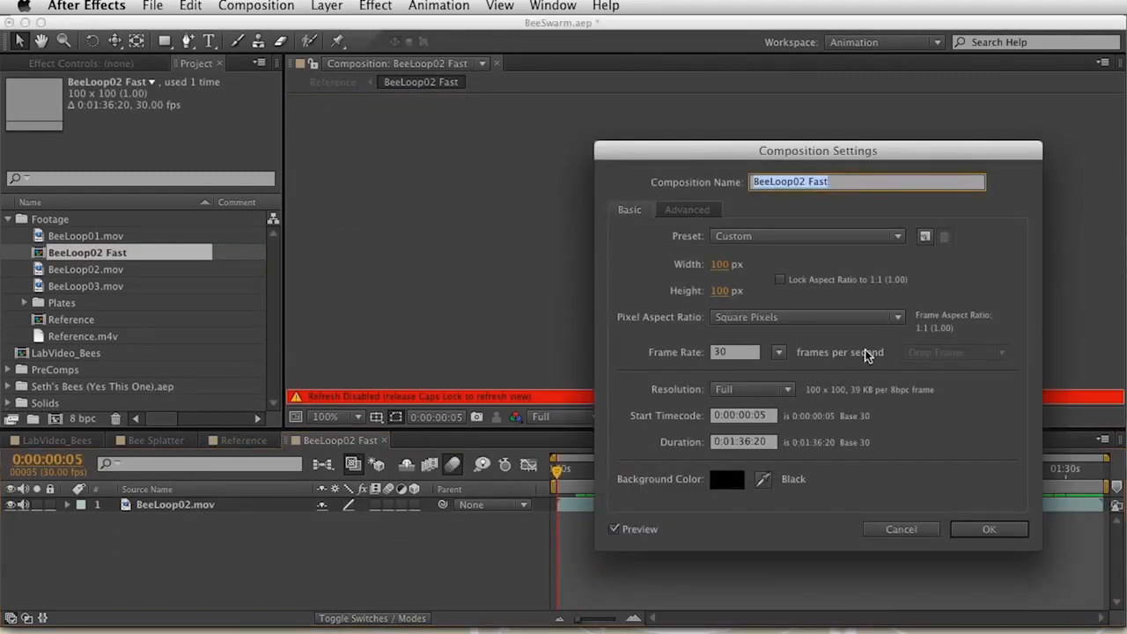
pyautogui.click(759, 441)
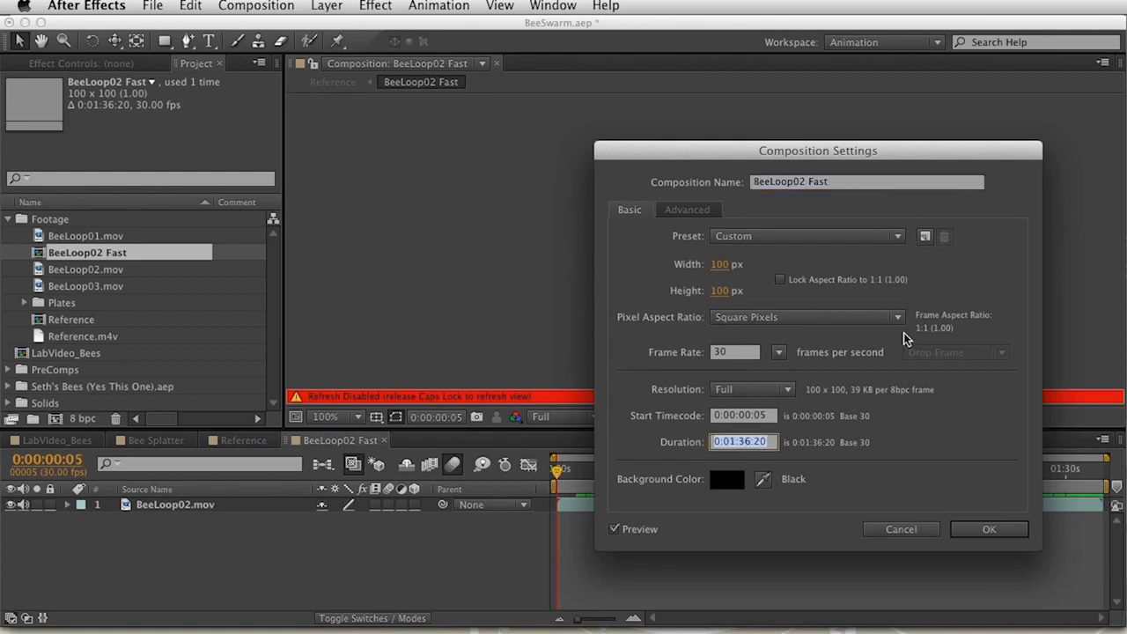
pyautogui.write('1')
pyautogui.press('Return')
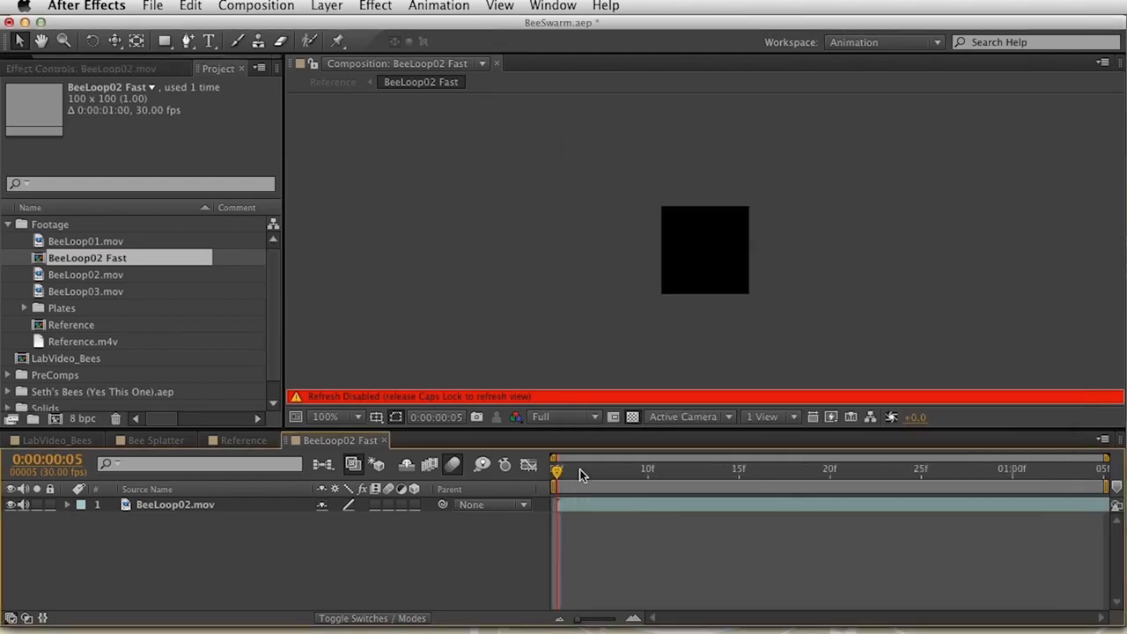
# Re-enable view refresh, enable time remapping on the BeeLoop02.mov layer, and add a keyframe at 0:00:01:03.
pyautogui.press('capslock')
pyautogui.moveTo(577, 473); pyautogui.dragTo(1074, 503)
pyautogui.scroll(2, 623, 388)
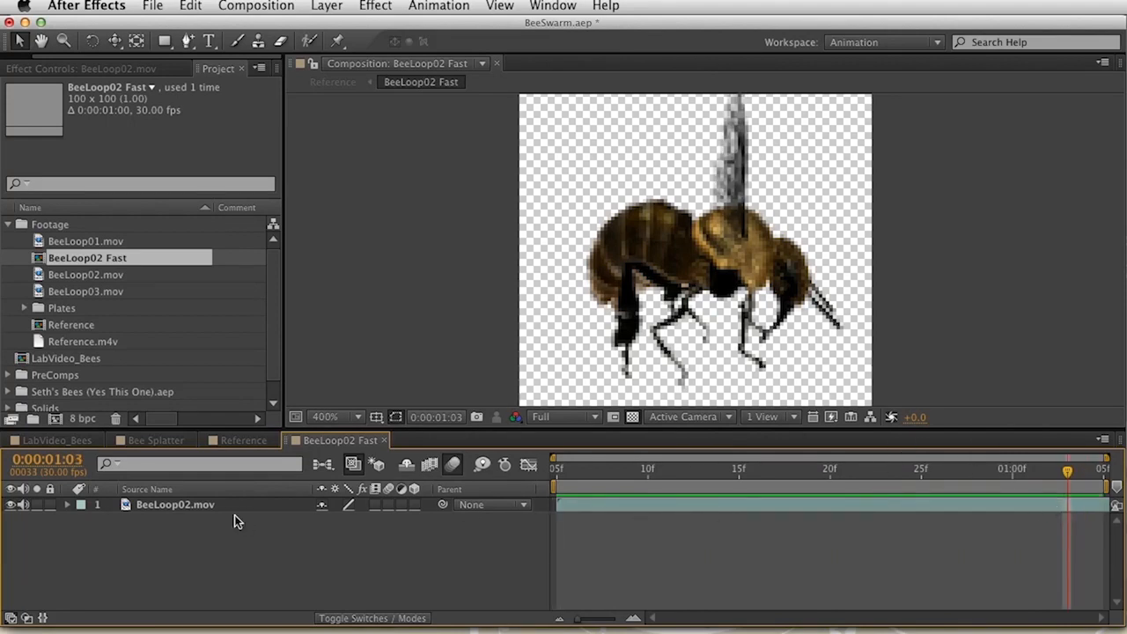
pyautogui.click(191, 505)
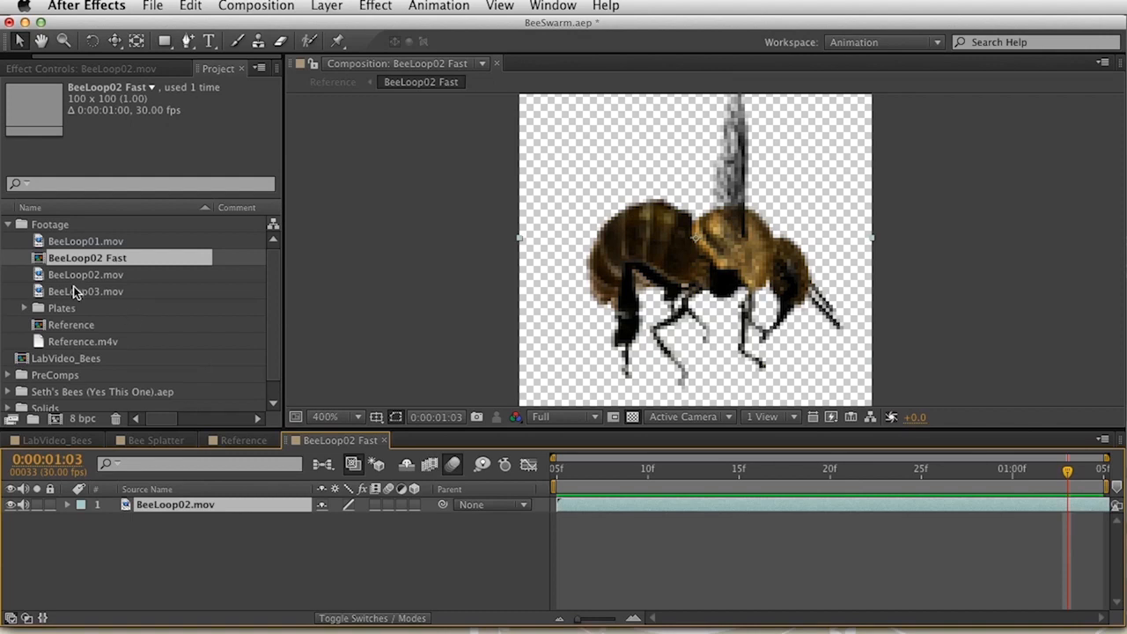
pyautogui.press('super+alt+t')
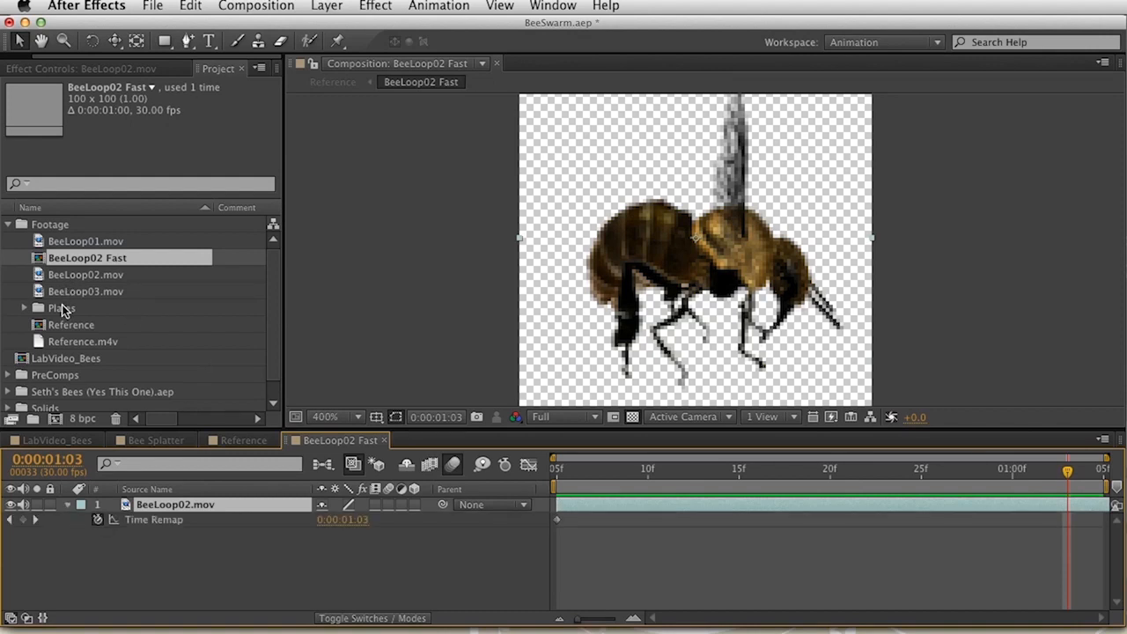
pyautogui.click(23, 519)
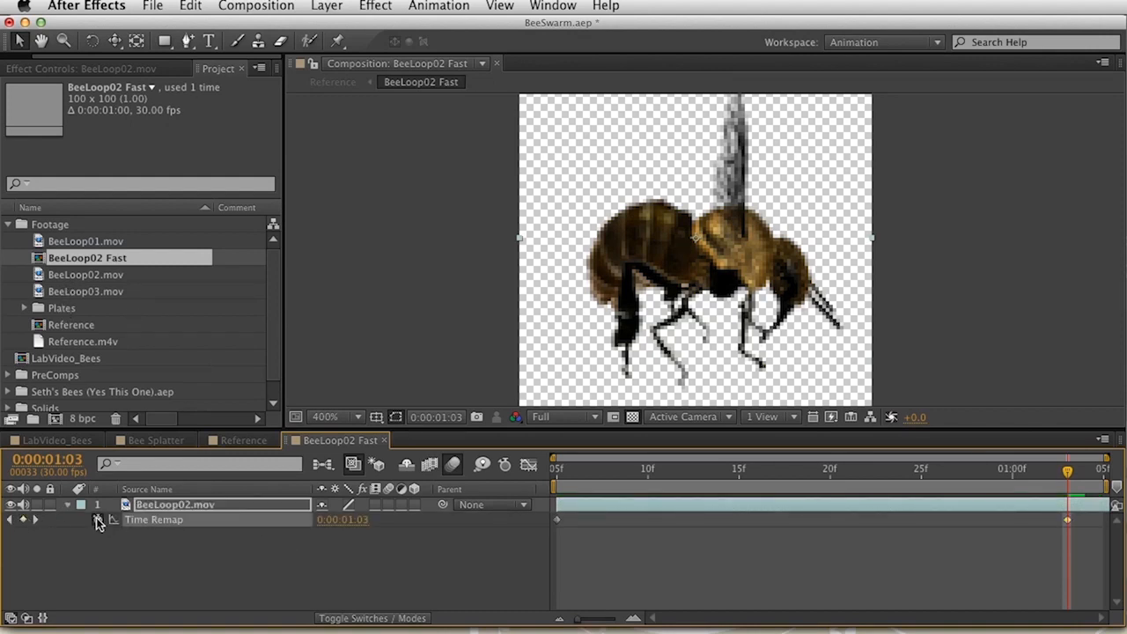
# Move the second Time Remap keyframe to 0:00:00:10 and trim the composition to a work area ending there.
pyautogui.moveTo(1072, 526); pyautogui.dragTo(648, 532)
pyautogui.click(568, 475)
pyautogui.moveTo(568, 476); pyautogui.dragTo(650, 487)
pyautogui.press('n')
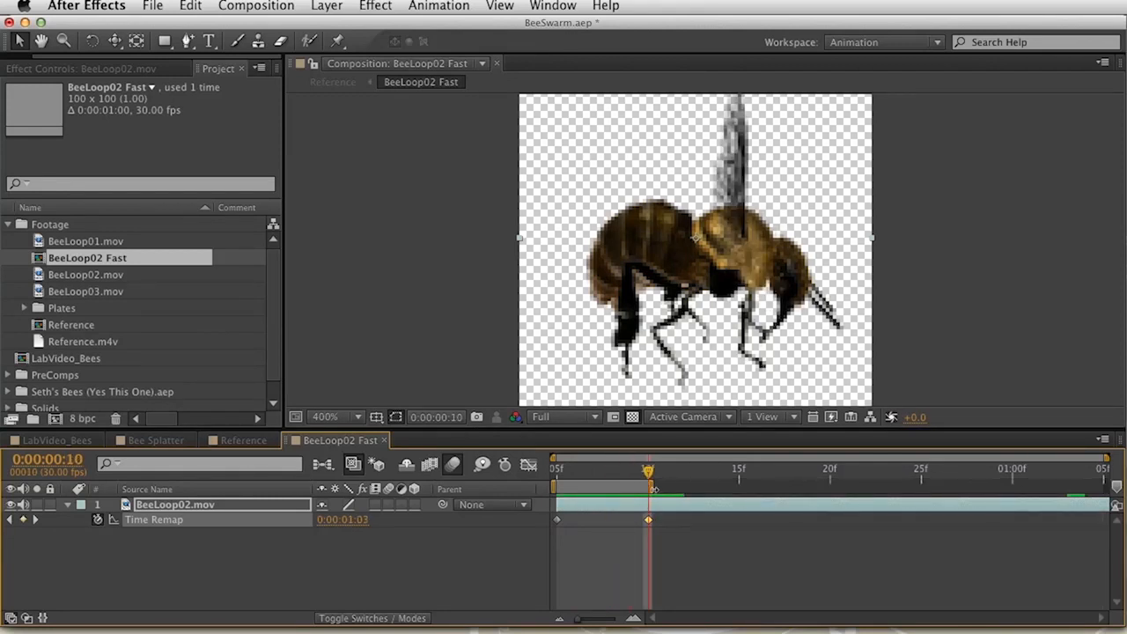
pyautogui.moveTo(599, 476); pyautogui.dragTo(596, 476)
pyautogui.rightClick(594, 484)
pyautogui.click(649, 528)
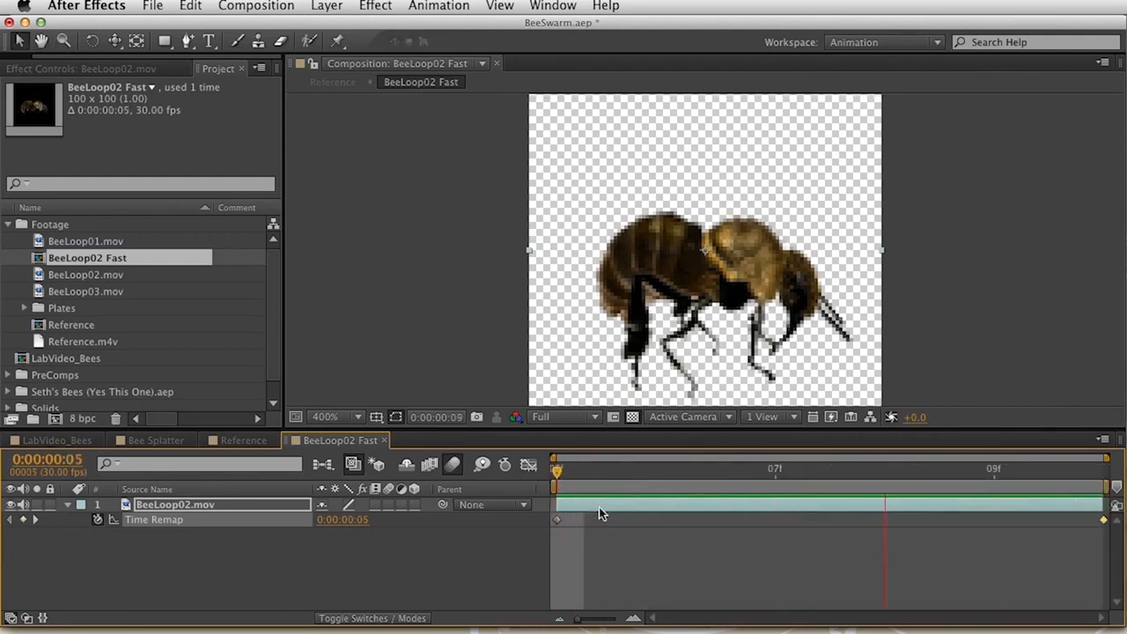
pyautogui.press('space')
# Return to the Reference composition, solo the Form layer, and make the BeeLoop02 Fast layer start at 0:00:03:12.
pyautogui.click(243, 440)
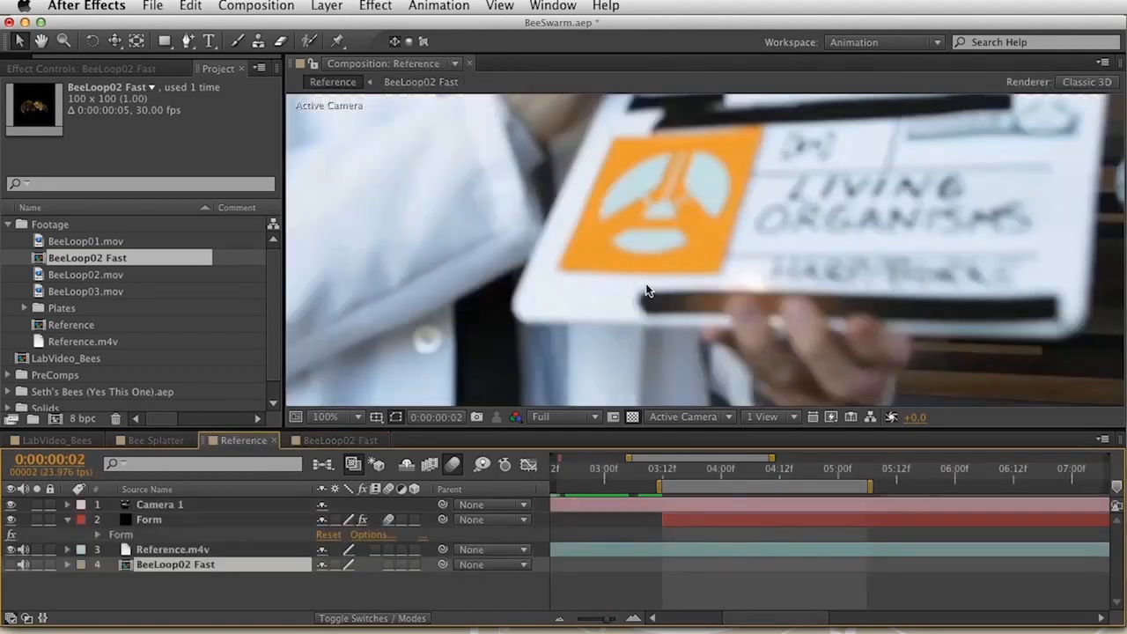
pyautogui.click(706, 474)
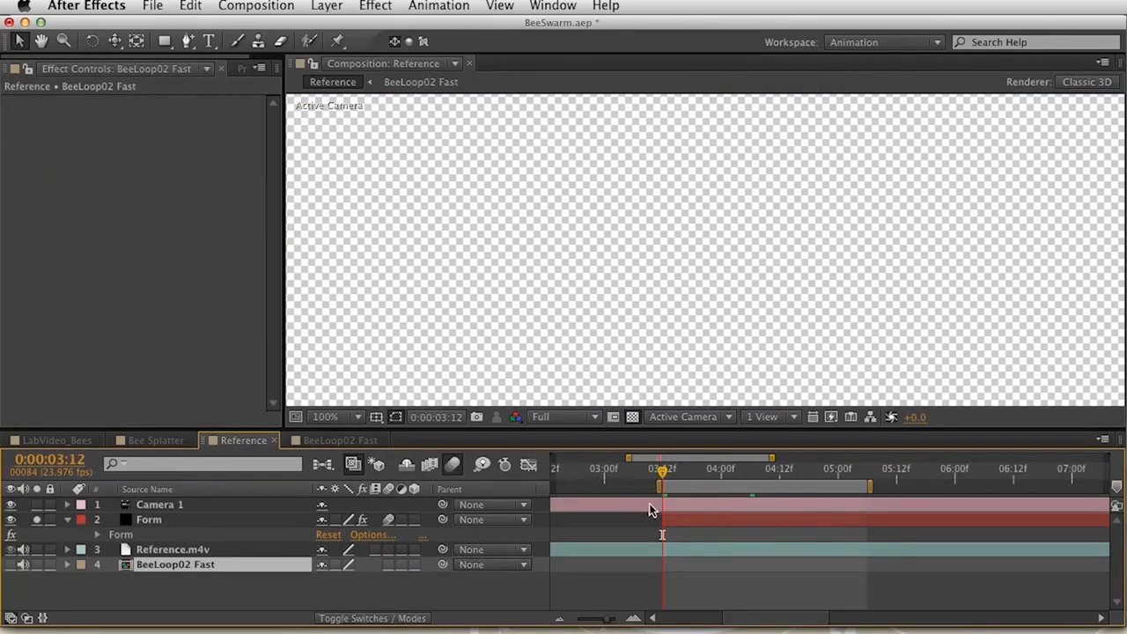
pyautogui.press('space')
pyautogui.moveTo(679, 514); pyautogui.dragTo(732, 526)
pyautogui.press('v')
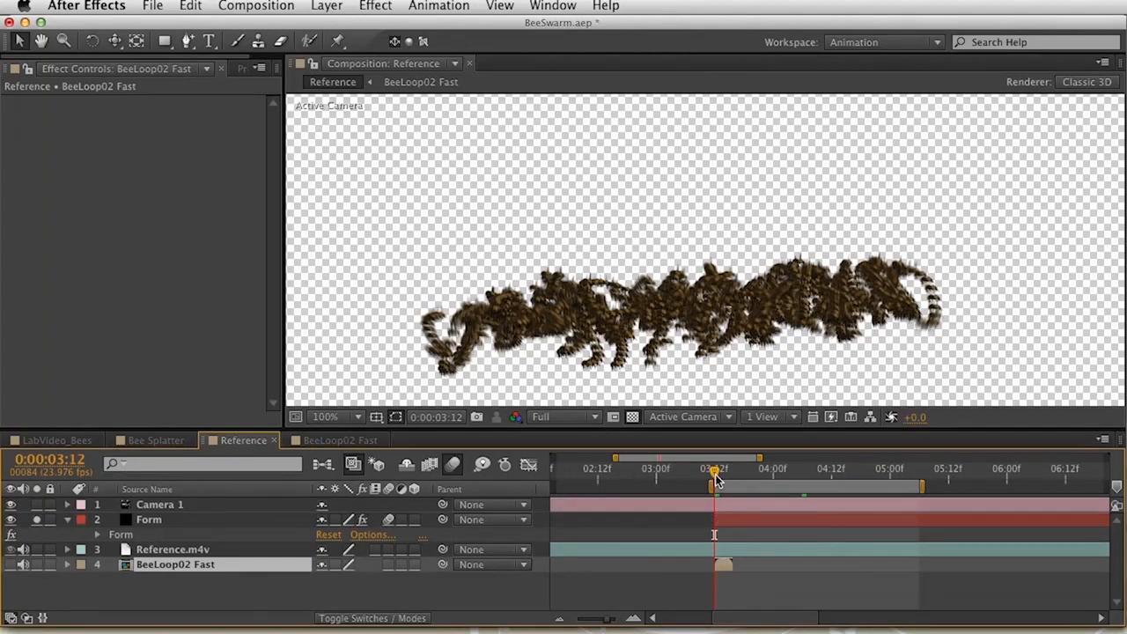
# Set the Form base grid to 24 particles in X, 12 in Y and 2 in Z.
pyautogui.moveTo(725, 477); pyautogui.dragTo(740, 478)
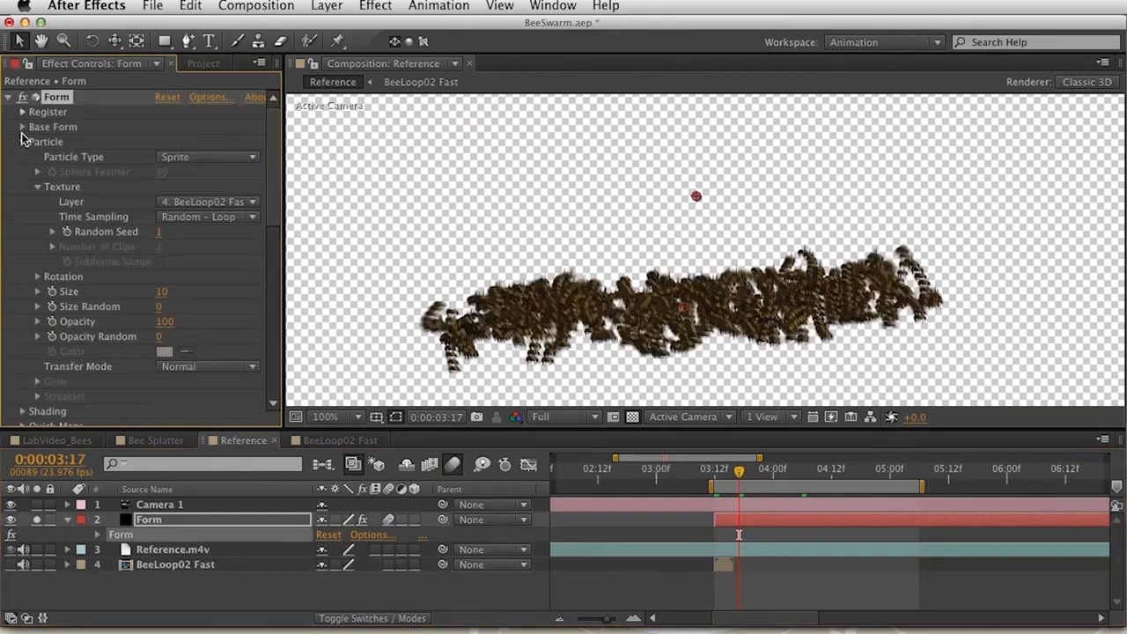
pyautogui.click(23, 127)
pyautogui.click(166, 202)
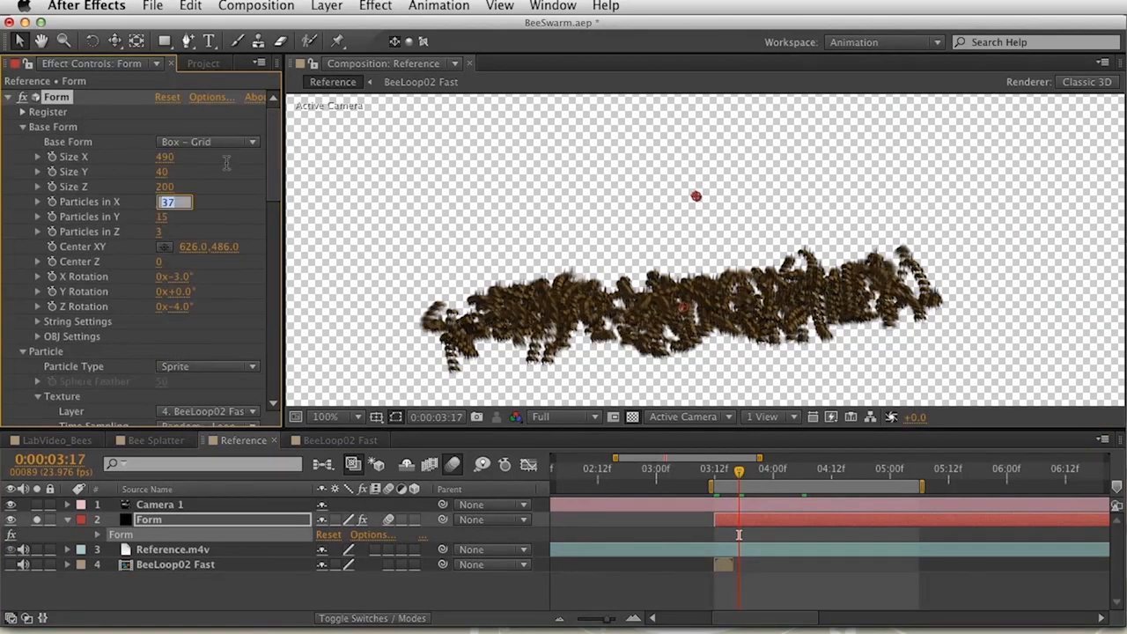
pyautogui.write('24')
pyautogui.press('Tab')
pyautogui.press('Tab')
pyautogui.write('2')
pyautogui.hotkey('shift', 'Tab')
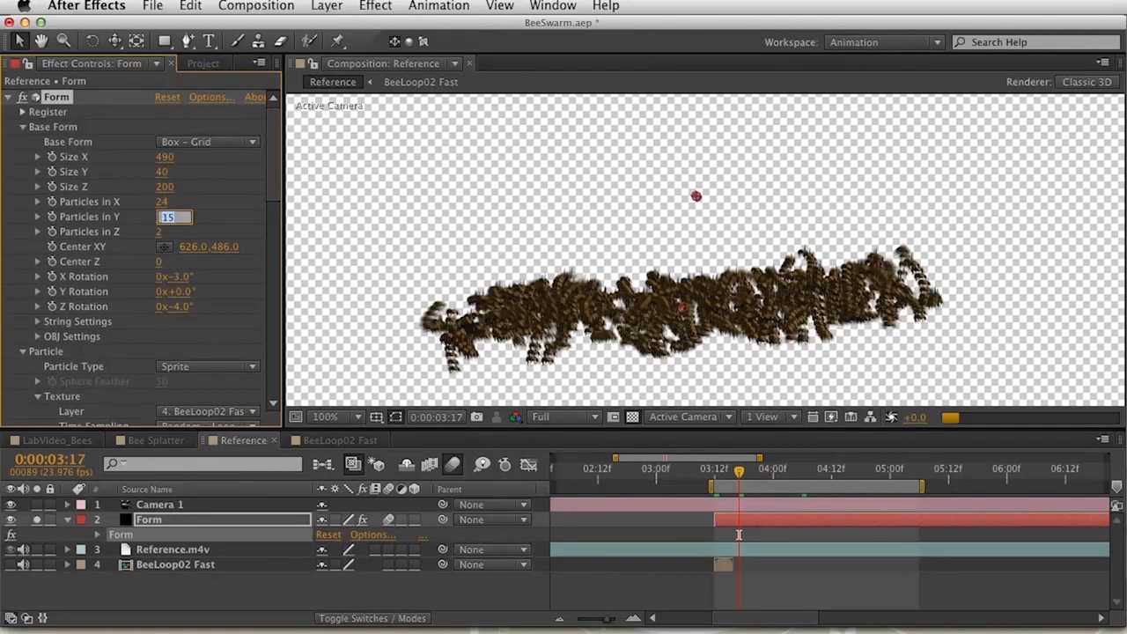
pyautogui.write('12')
pyautogui.press('Return')
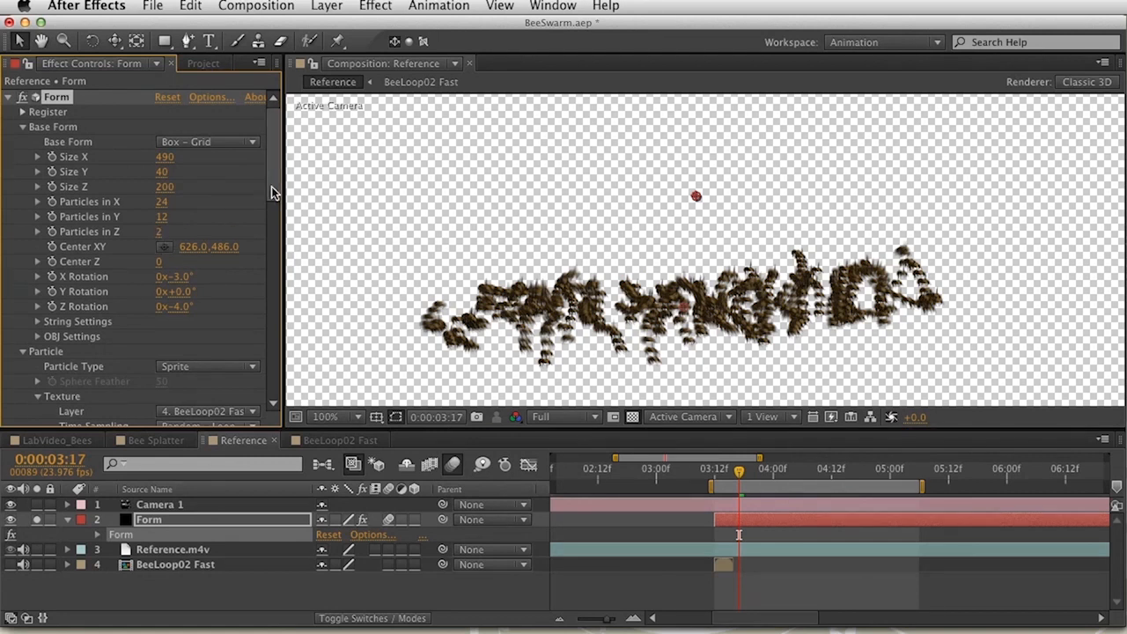
# Unsolo the Form layer so the footage displays and set the bee sprite particle size to 8.
pyautogui.moveTo(273, 192); pyautogui.dragTo(276, 227)
pyautogui.scroll(-2, 275, 226)
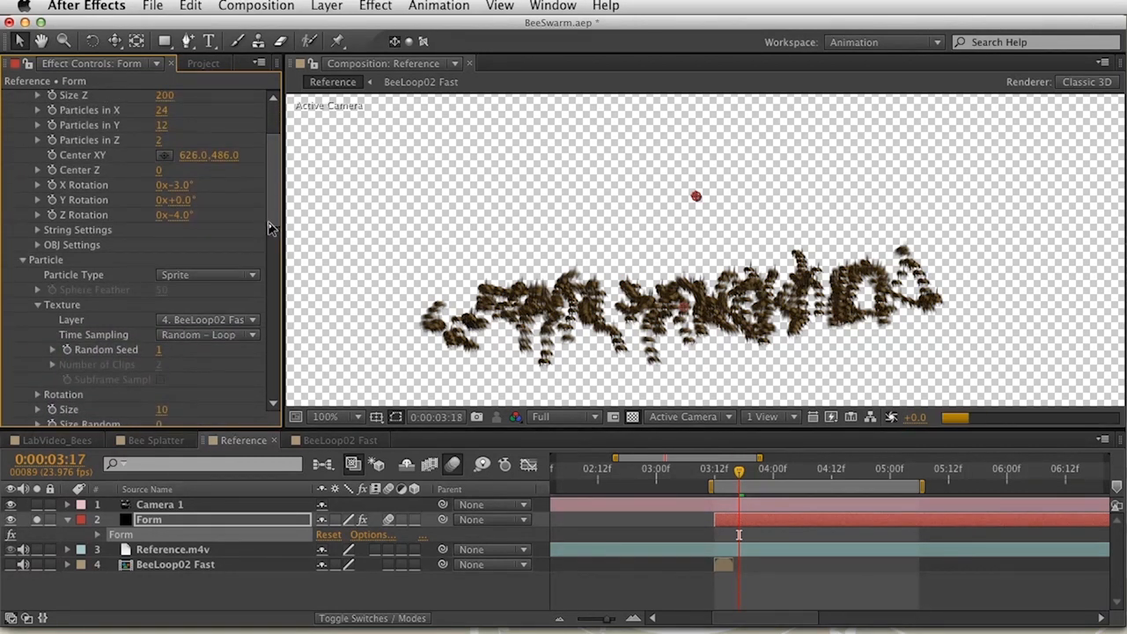
pyautogui.press('pagedown')
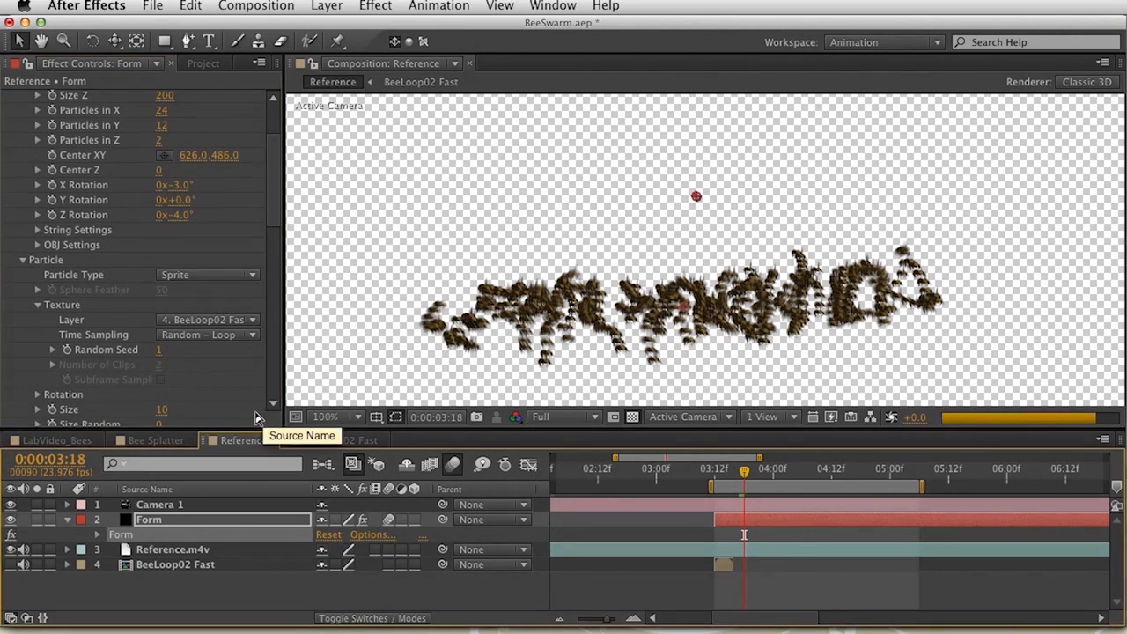
pyautogui.scroll(-3, 258, 414)
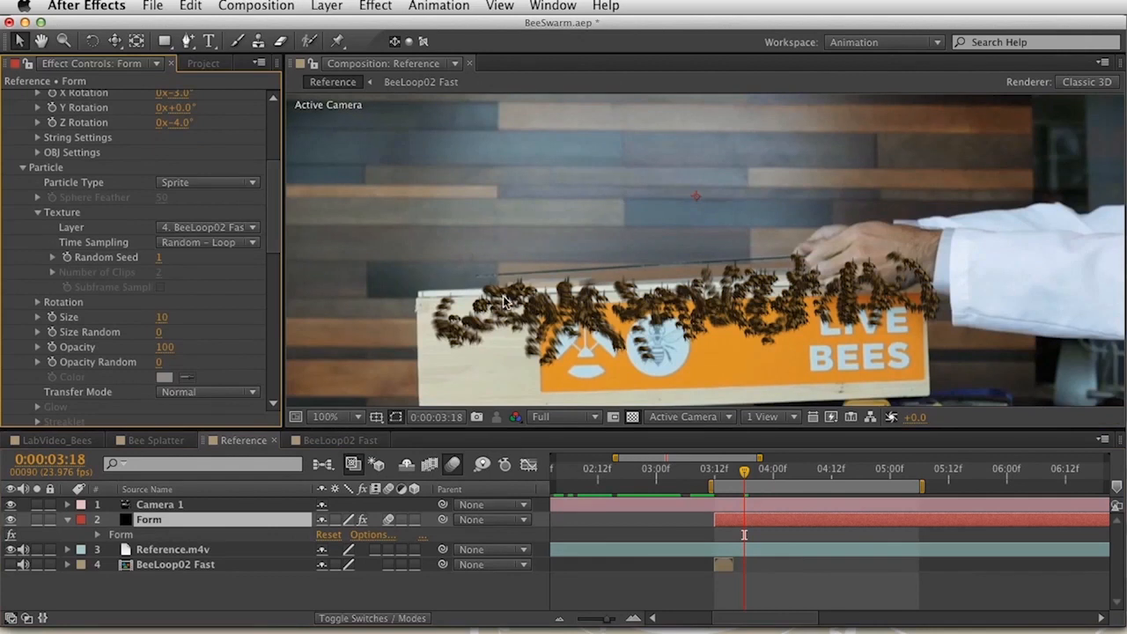
pyautogui.moveTo(158, 319); pyautogui.dragTo(164, 321)
pyautogui.click(164, 319)
pyautogui.write('8')
pyautogui.press('Return')
pyautogui.press('Return')
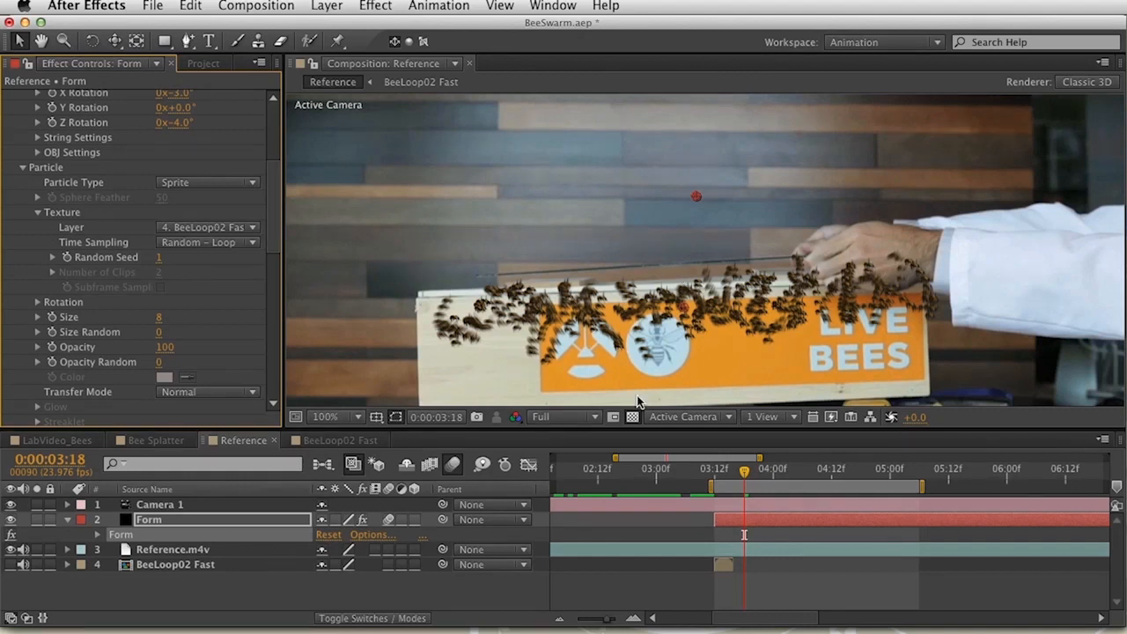
# Open the BeeLoop02 Fast composition and rename it BeeLoop Fast.
pyautogui.doubleClick(173, 565)
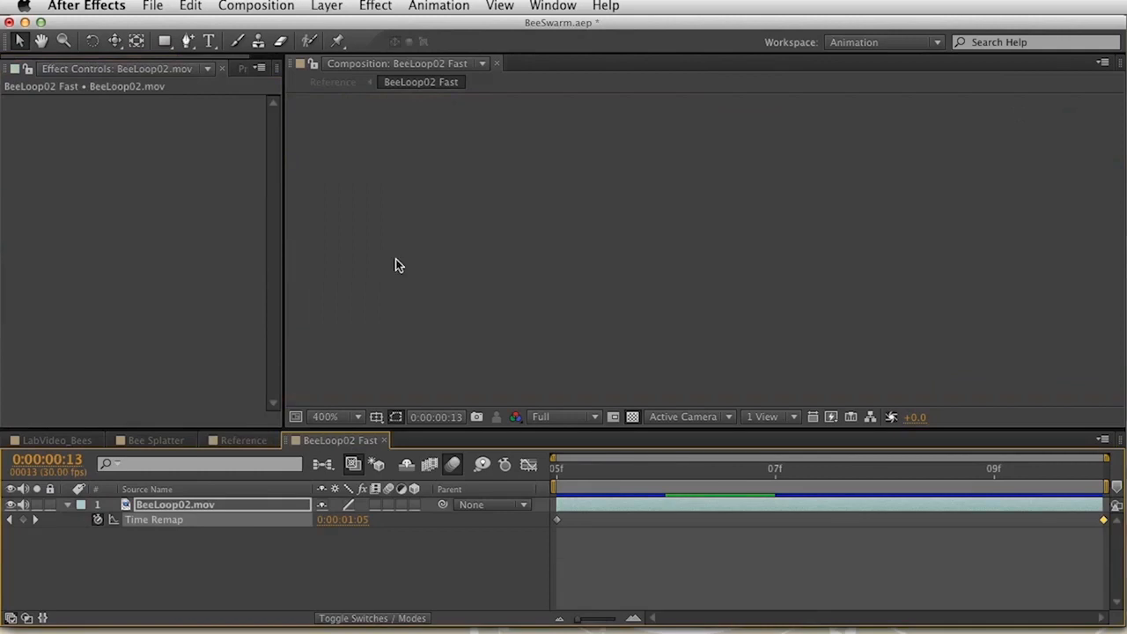
pyautogui.press('super+k')
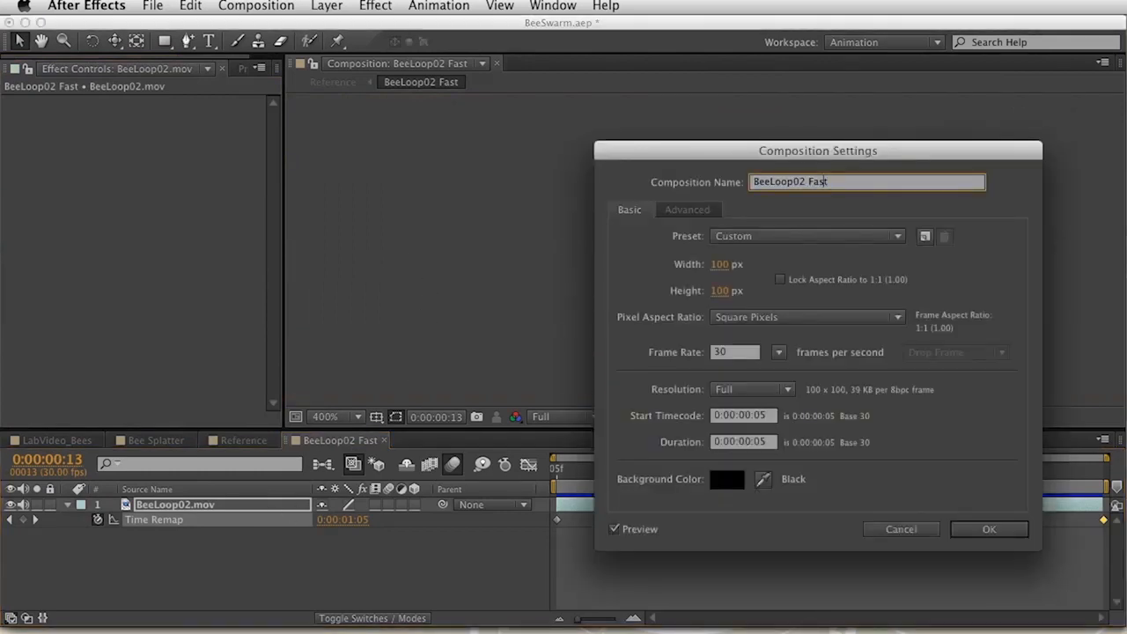
pyautogui.press('BackSpace')
pyautogui.press('BackSpace')
pyautogui.press('Return')
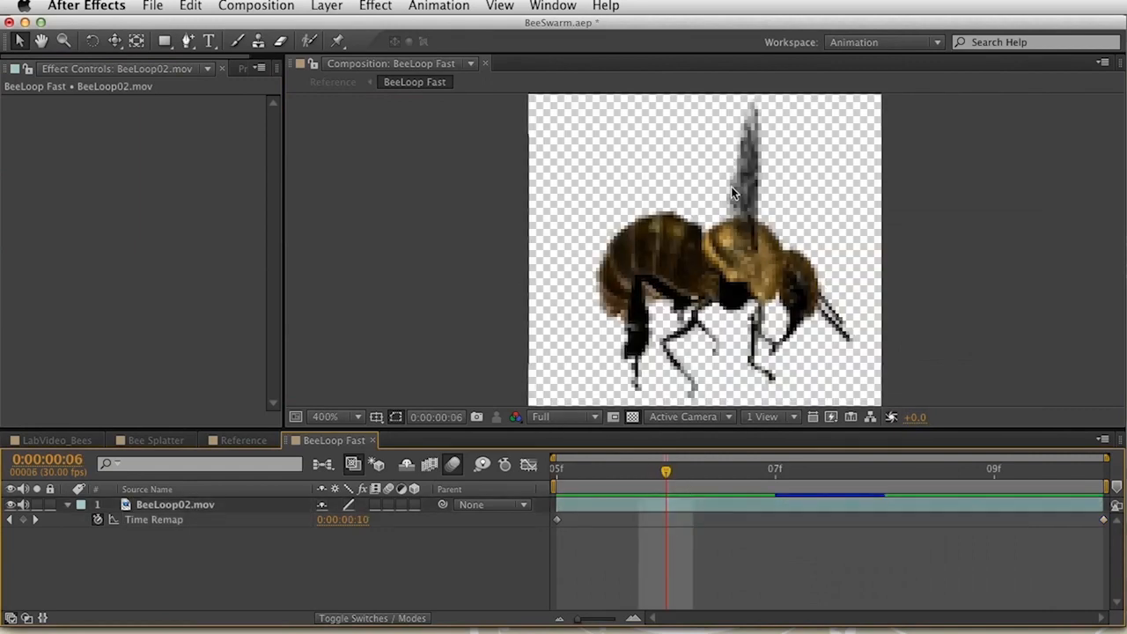
# Set the BeeLoop Fast composition's start timecode to 0:00:00:00 and its duration to 0:00:00:10.
pyautogui.press('super+k')
pyautogui.click(769, 442)
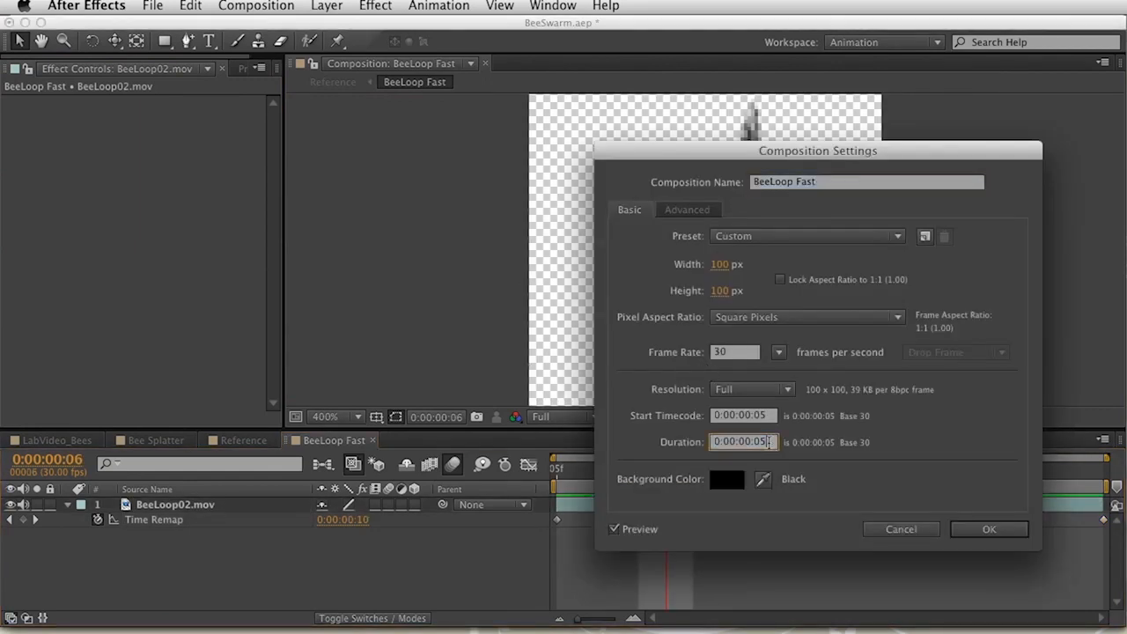
pyautogui.moveTo(769, 420); pyautogui.dragTo(755, 422)
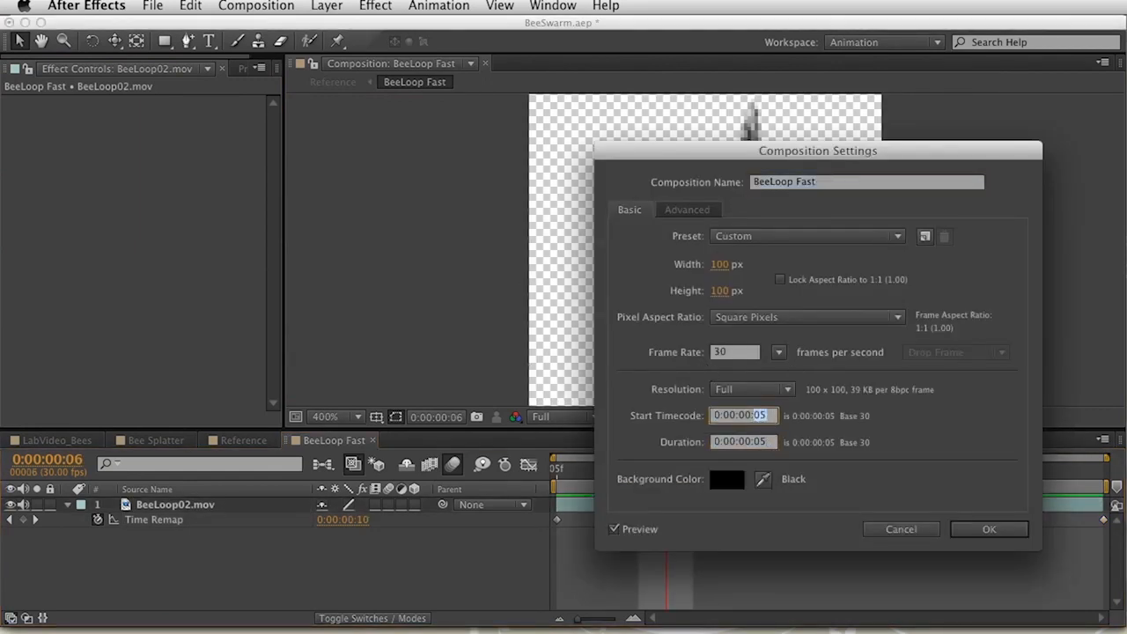
pyautogui.write('00')
pyautogui.press('Tab')
pyautogui.press('Right')
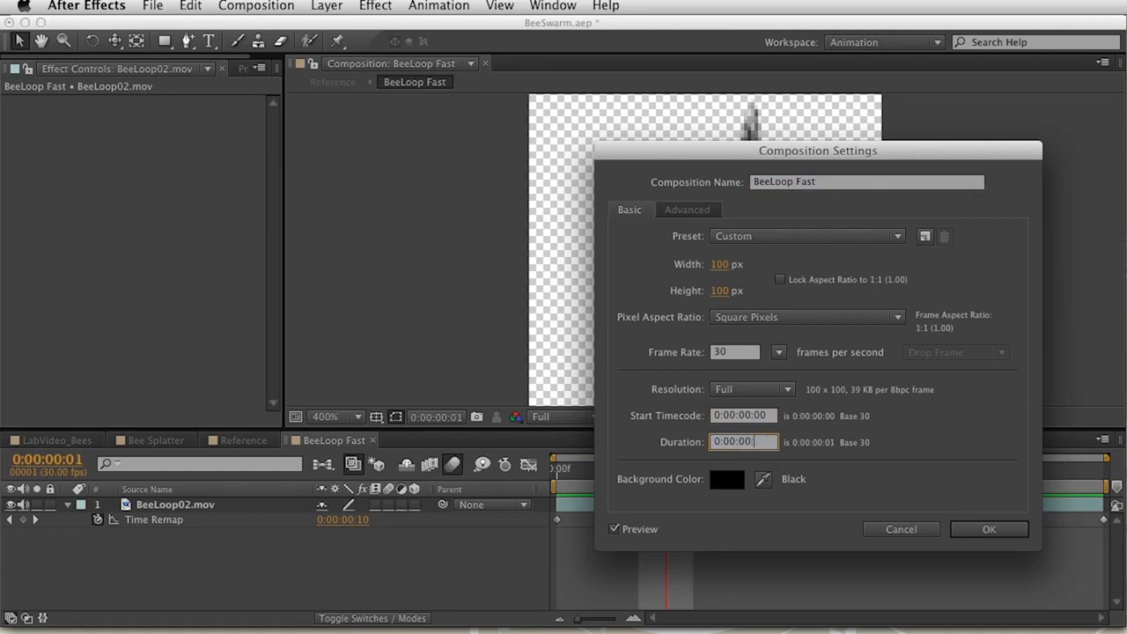
pyautogui.press('Return')
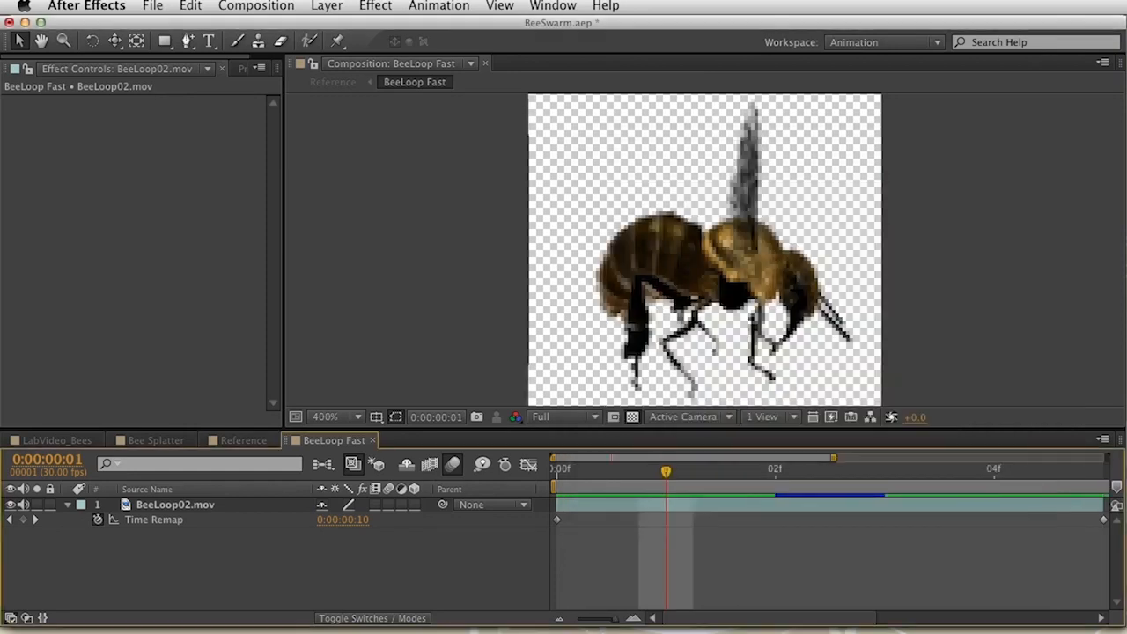
# Duplicate the BeeLoop02.mov layer and shift the copy to start at frame 5, directly after the original ends.
pyautogui.moveTo(617, 479); pyautogui.dragTo(779, 507)
pyautogui.click(170, 504)
pyautogui.press('super+d')
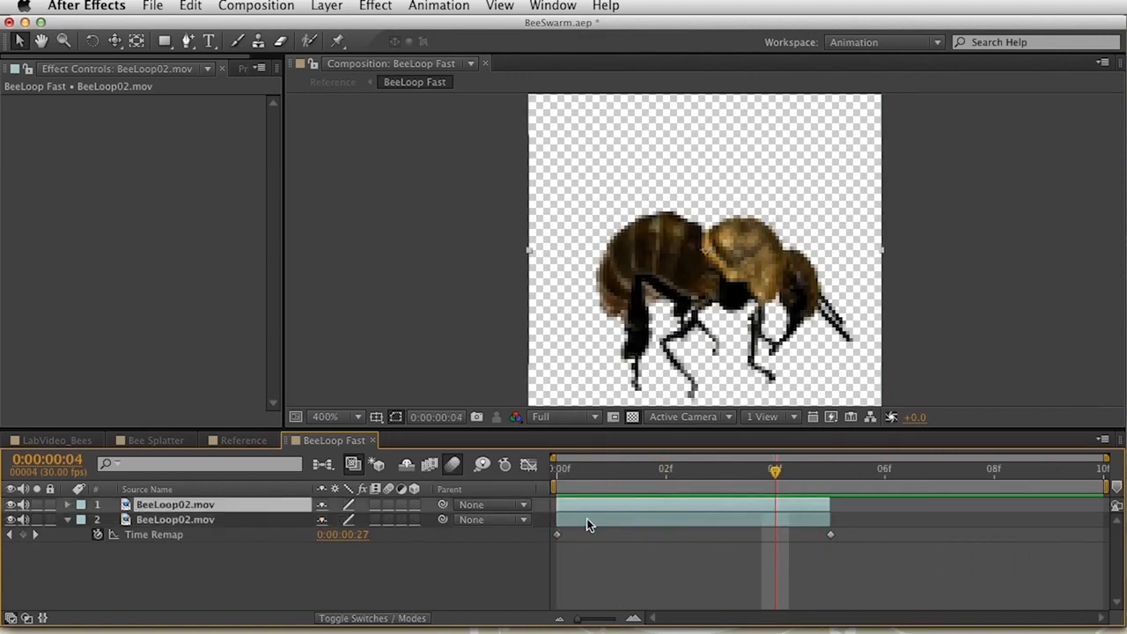
pyautogui.moveTo(599, 503); pyautogui.dragTo(856, 509)
pyautogui.click(866, 476)
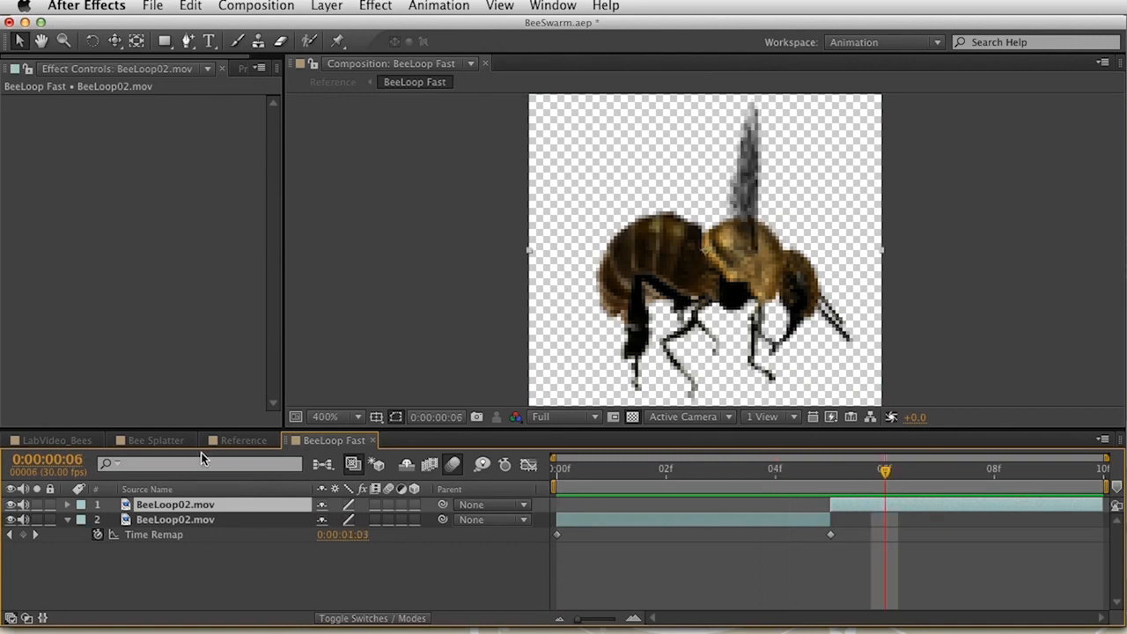
# Replace the duplicate layer's source with BeeLoop03.mov after trying BeeLoop01.mov.
pyautogui.click(243, 69)
pyautogui.moveTo(132, 258); pyautogui.dragTo(238, 508)
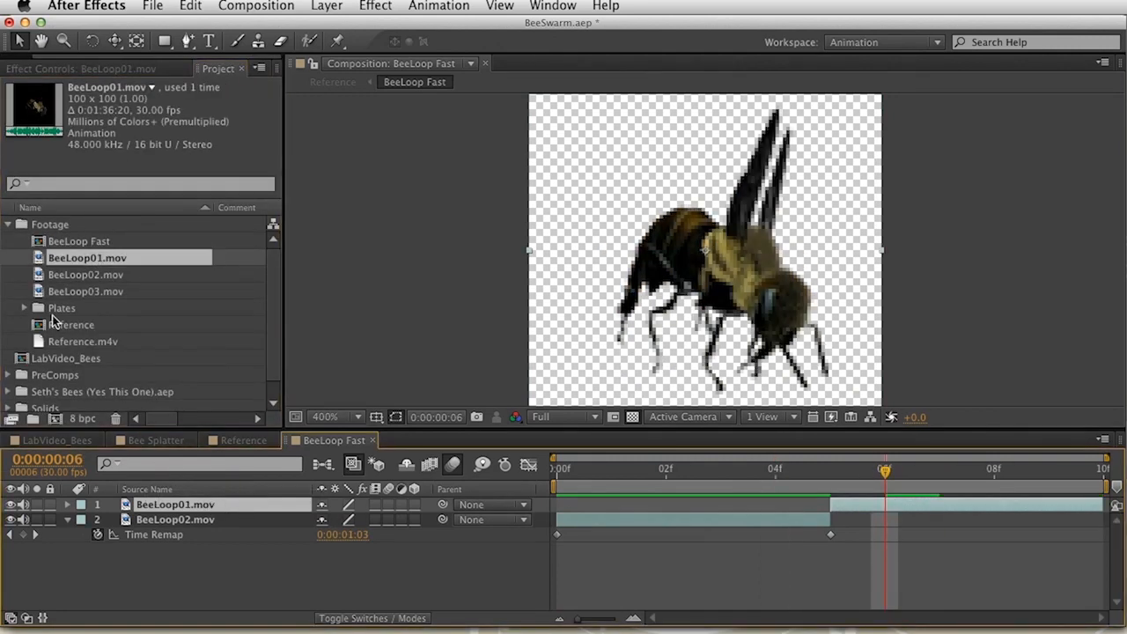
pyautogui.moveTo(101, 295); pyautogui.dragTo(236, 520)
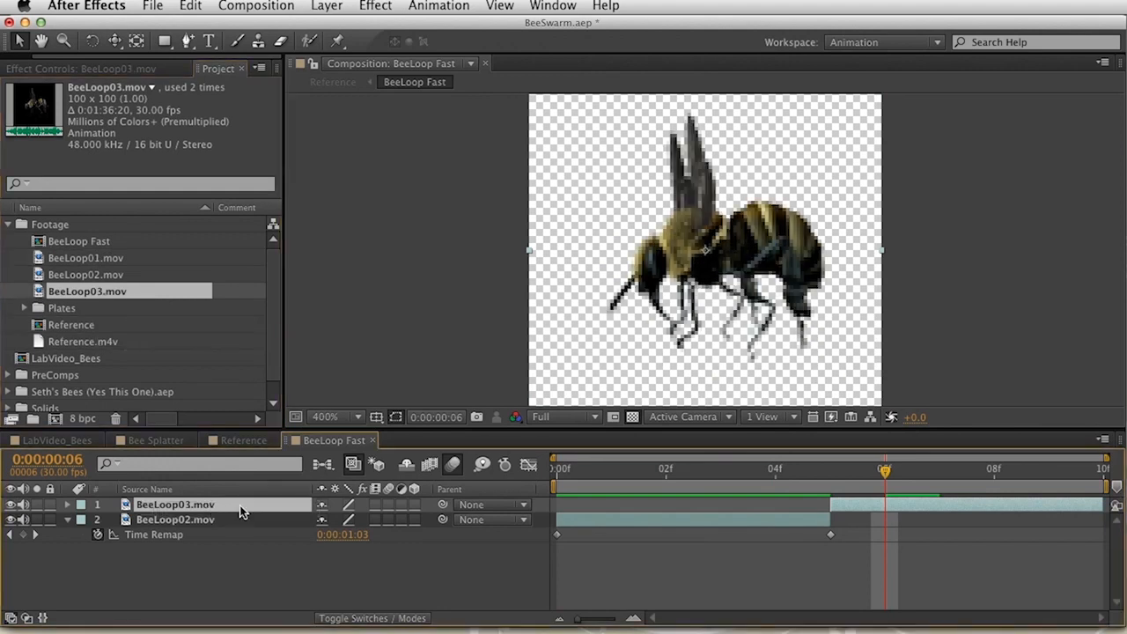
# Compare the colors of the two bees and apply the Colorista Free effect to the BeeLoop03.mov layer.
pyautogui.moveTo(665, 468); pyautogui.dragTo(721, 470)
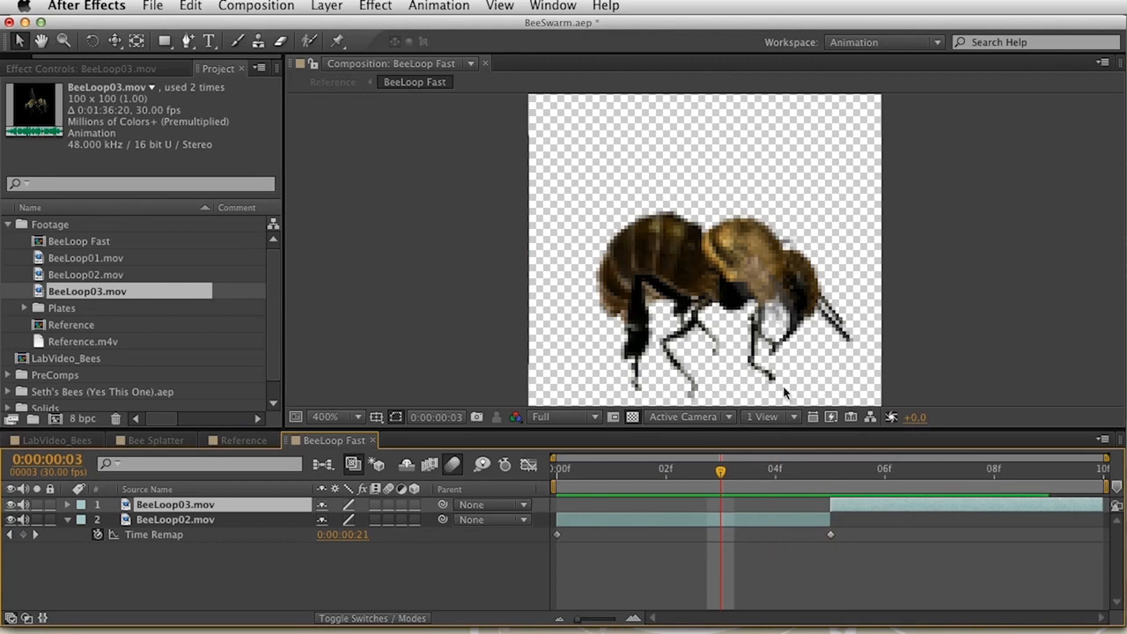
pyautogui.moveTo(771, 480); pyautogui.dragTo(923, 511)
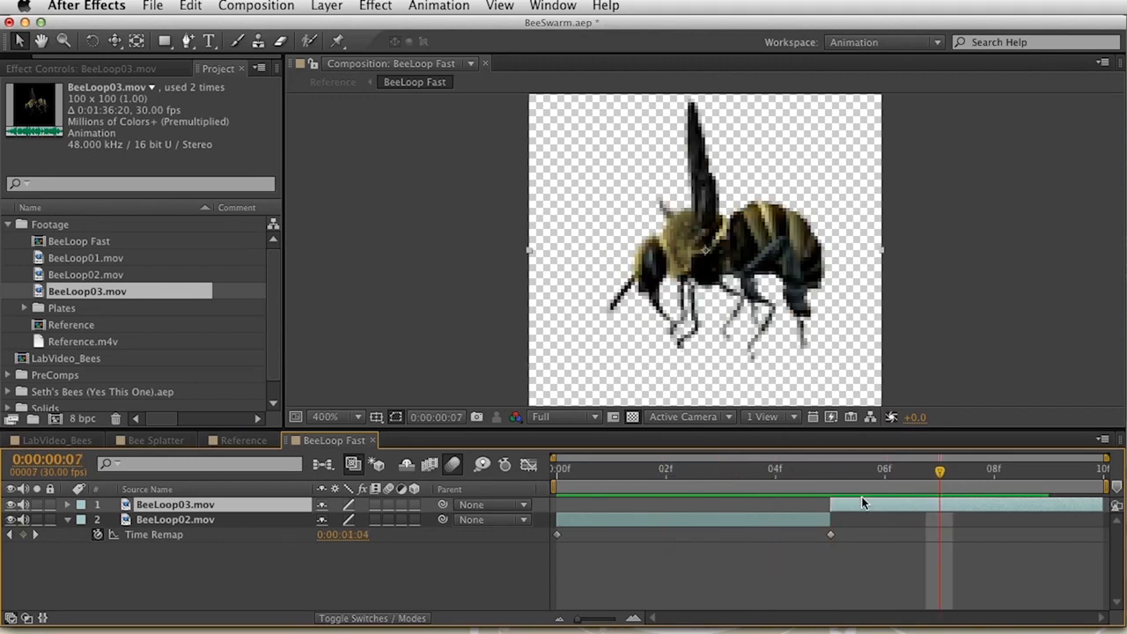
pyautogui.moveTo(687, 471); pyautogui.dragTo(953, 455)
pyautogui.moveTo(692, 472); pyautogui.dragTo(923, 509)
pyautogui.click(375, 5)
pyautogui.moveTo(497, 152)
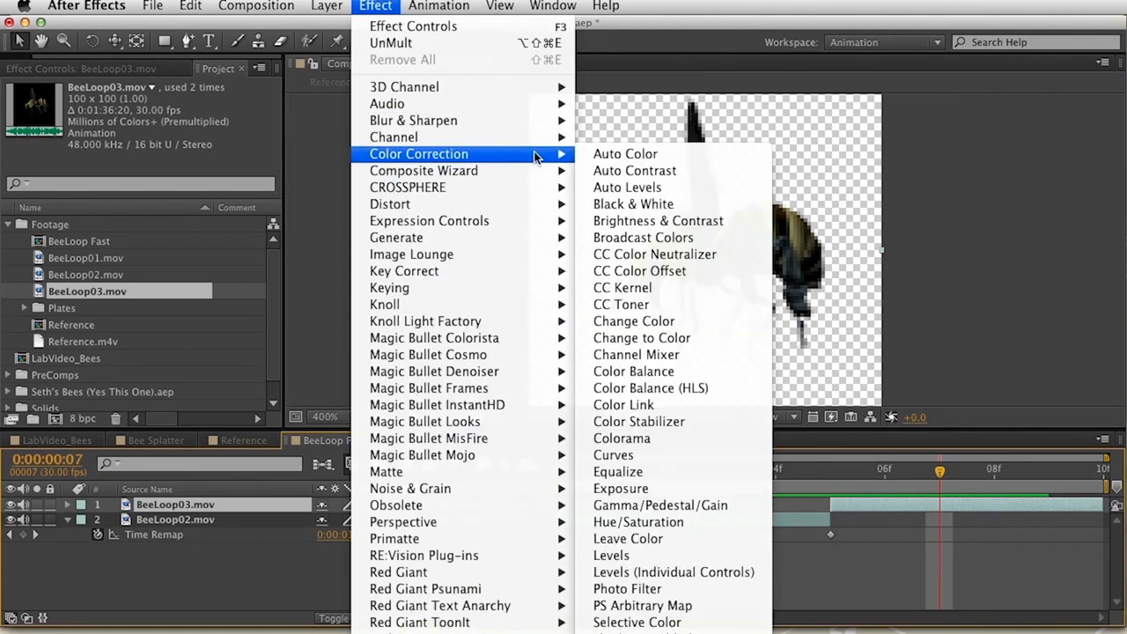
pyautogui.moveTo(490, 339)
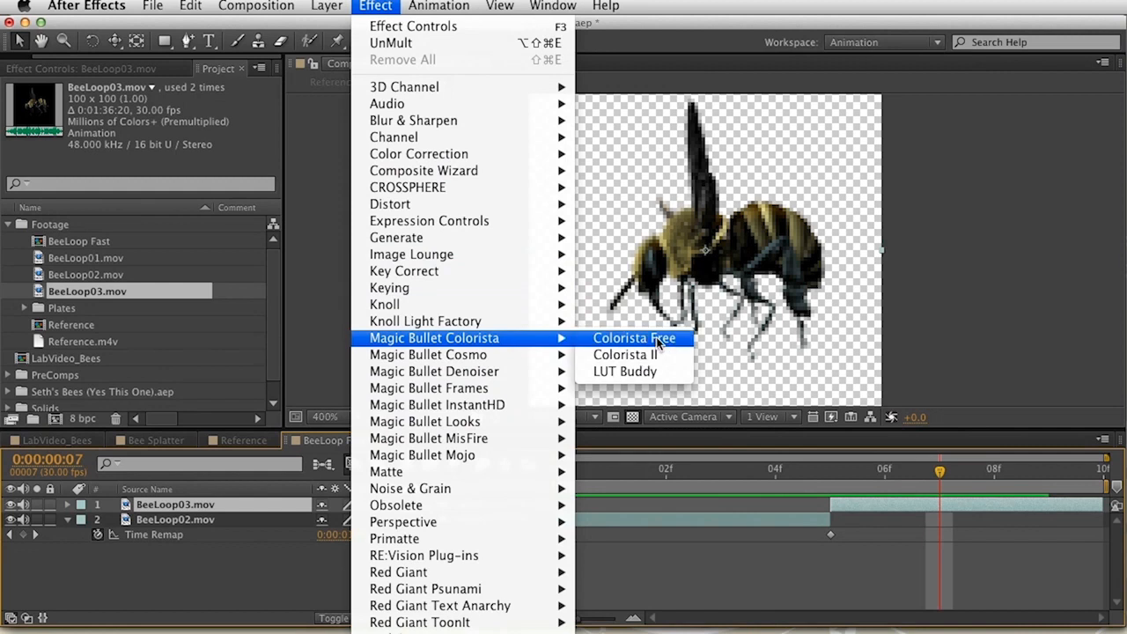
pyautogui.click(653, 340)
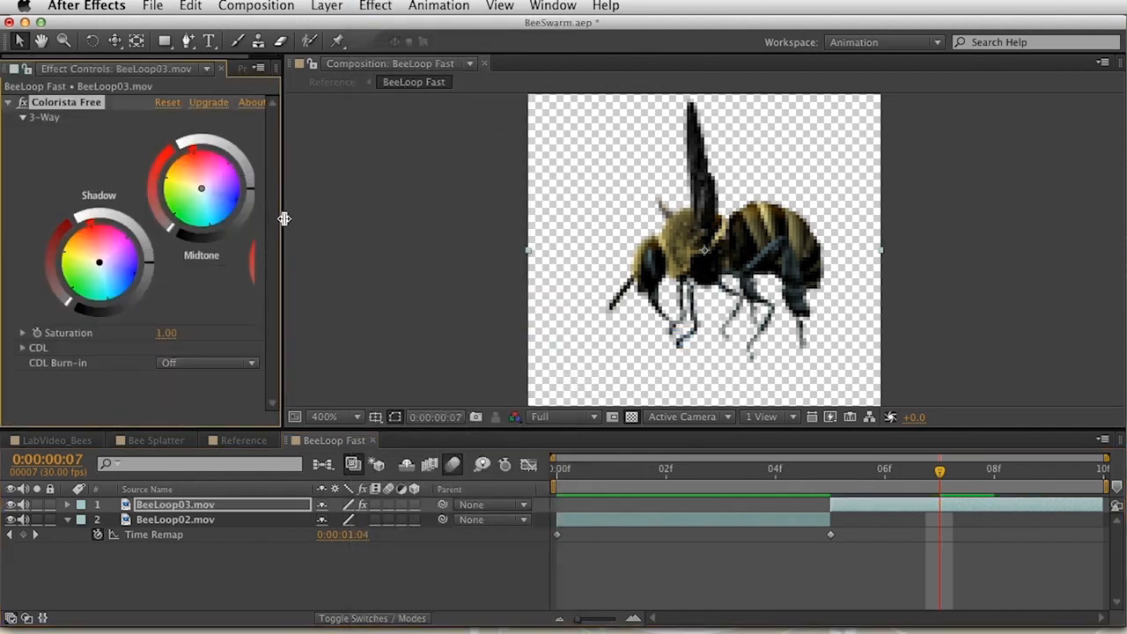
# Push the Colorista Free shadow and midtone color wheels toward orange to warm BeeLoop03.mov to match the other bee.
pyautogui.moveTo(280, 222); pyautogui.dragTo(396, 217)
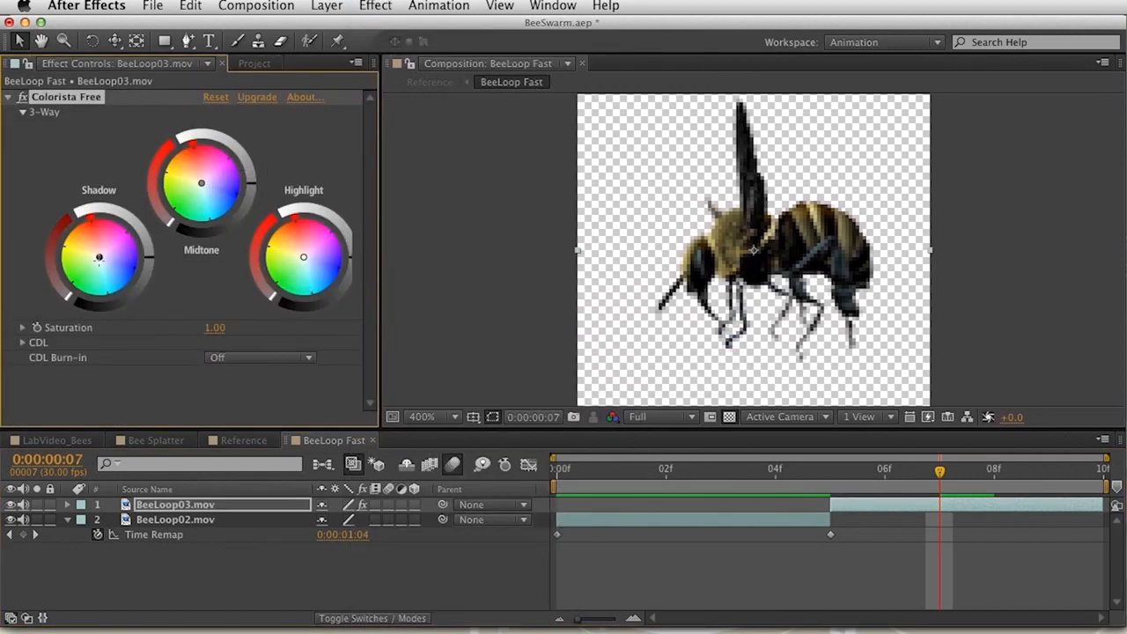
pyautogui.moveTo(100, 258); pyautogui.dragTo(99, 252)
pyautogui.moveTo(757, 473); pyautogui.dragTo(946, 472)
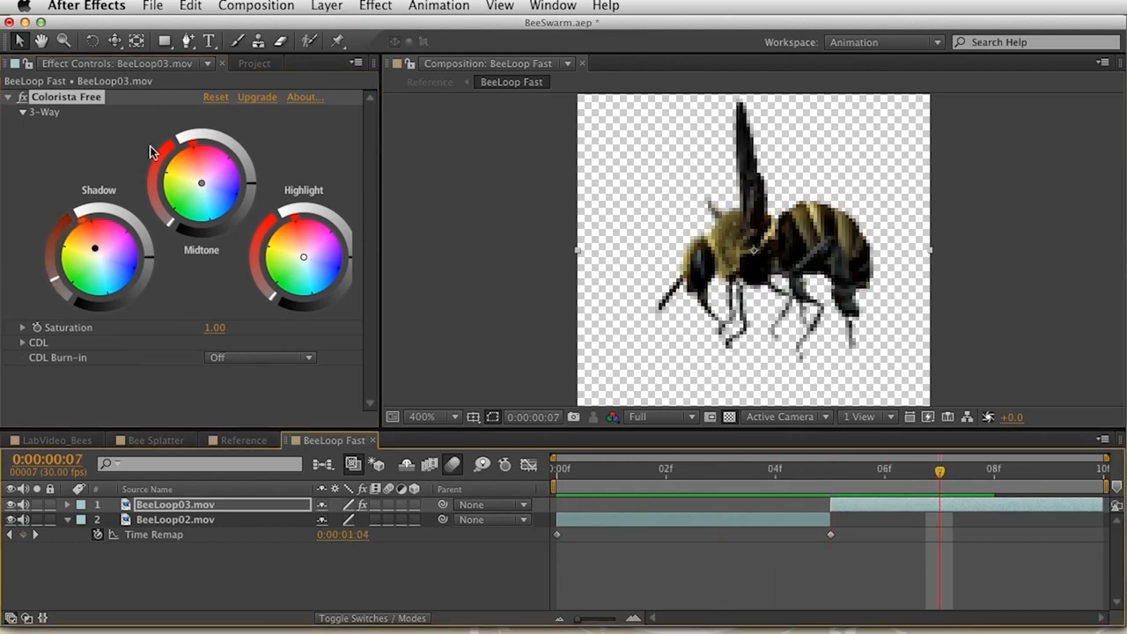
pyautogui.moveTo(201, 183); pyautogui.dragTo(192, 173)
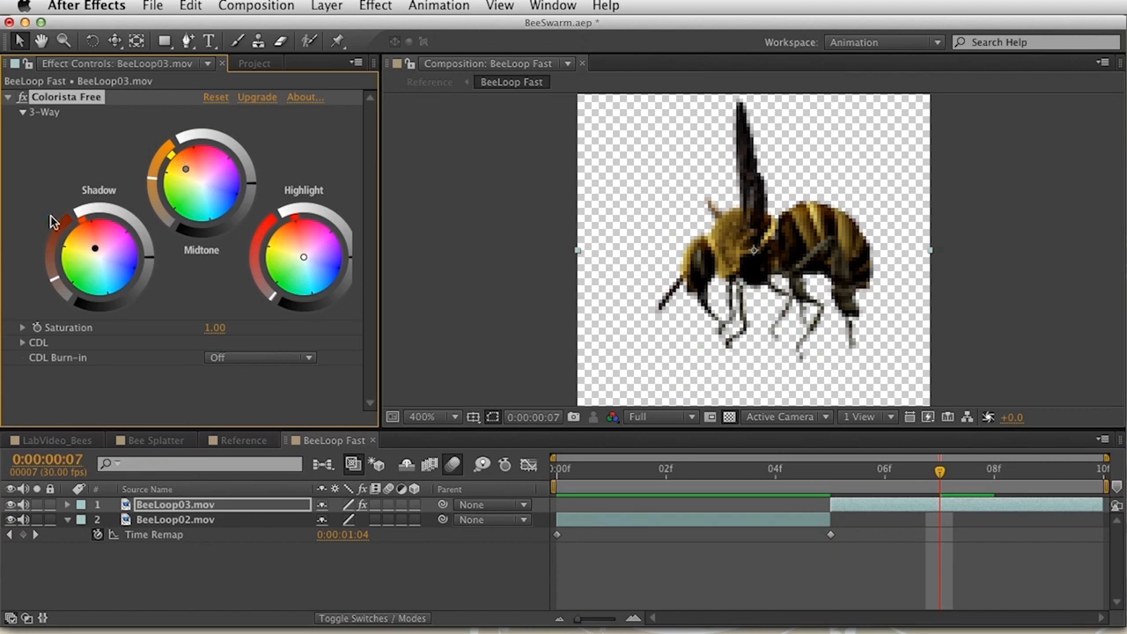
pyautogui.moveTo(94, 247); pyautogui.dragTo(83, 242)
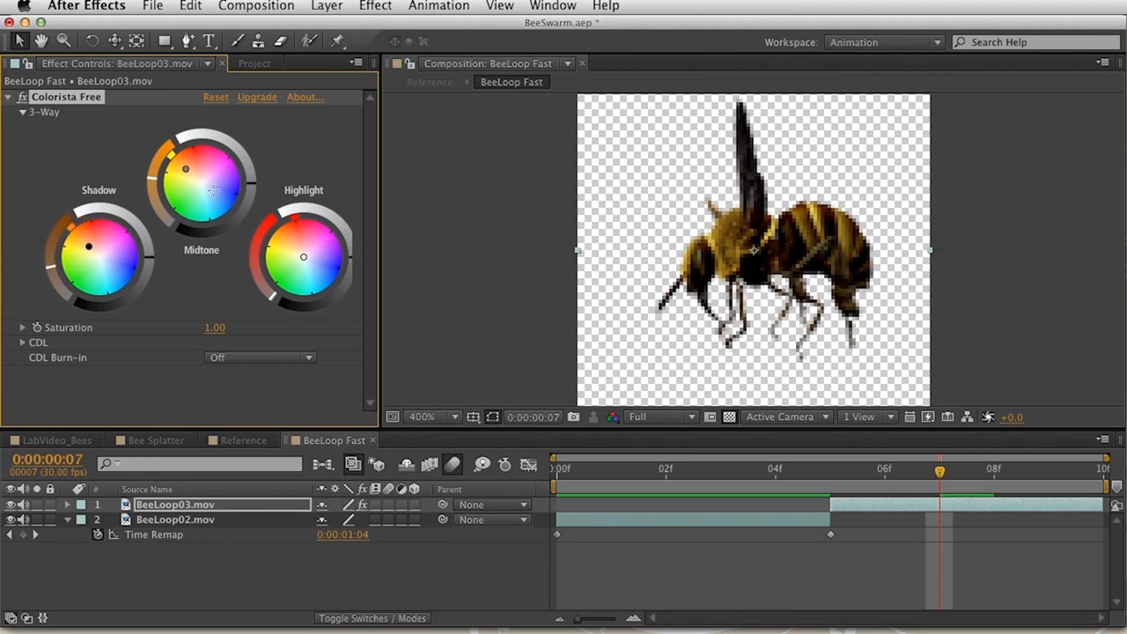
# Compare the graded bee with the BeeLoop02.mov bee and check the composition's duration in its settings.
pyautogui.moveTo(729, 472); pyautogui.dragTo(886, 471)
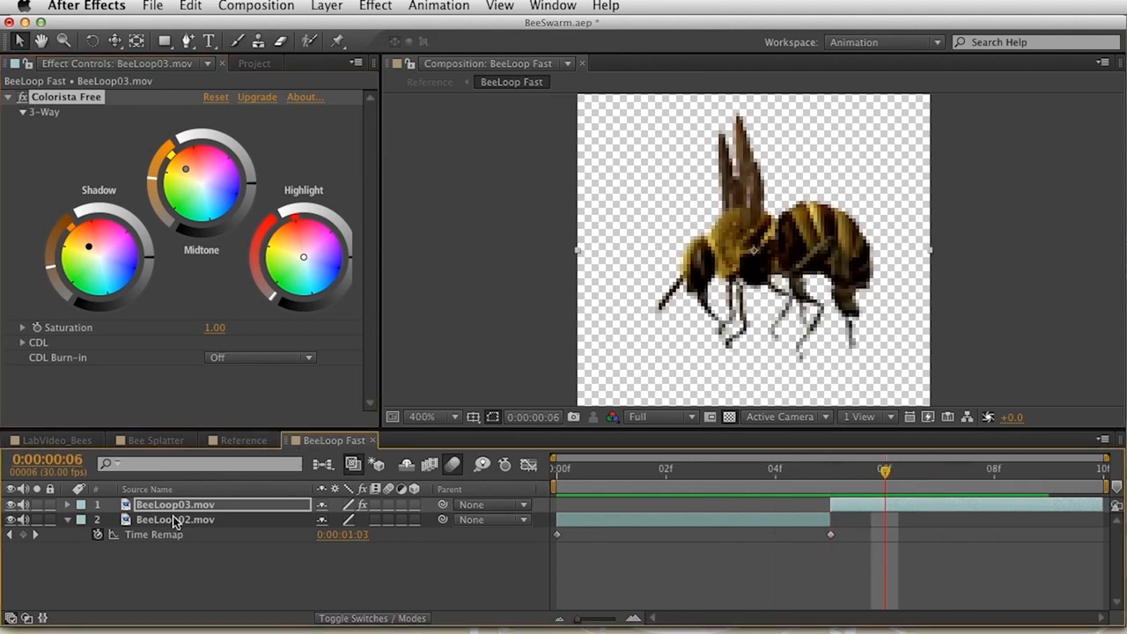
pyautogui.press('pageup')
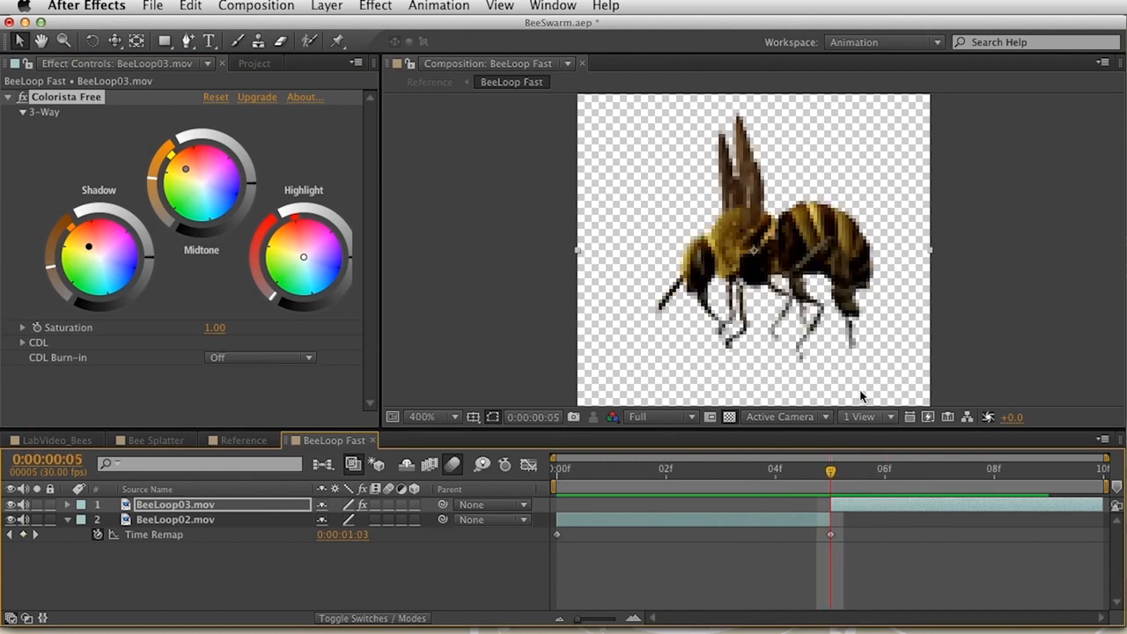
pyautogui.press('super+k')
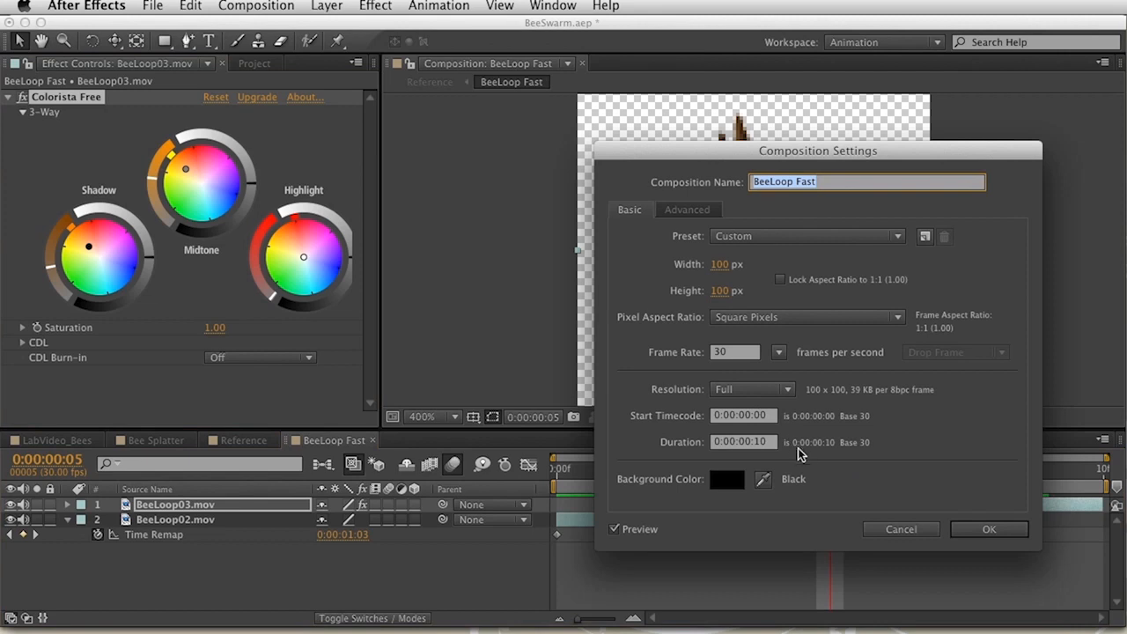
pyautogui.click(901, 530)
pyautogui.moveTo(830, 473); pyautogui.dragTo(831, 504)
# Return to the Reference composition and rename it Bee Swarm.
pyautogui.click(239, 441)
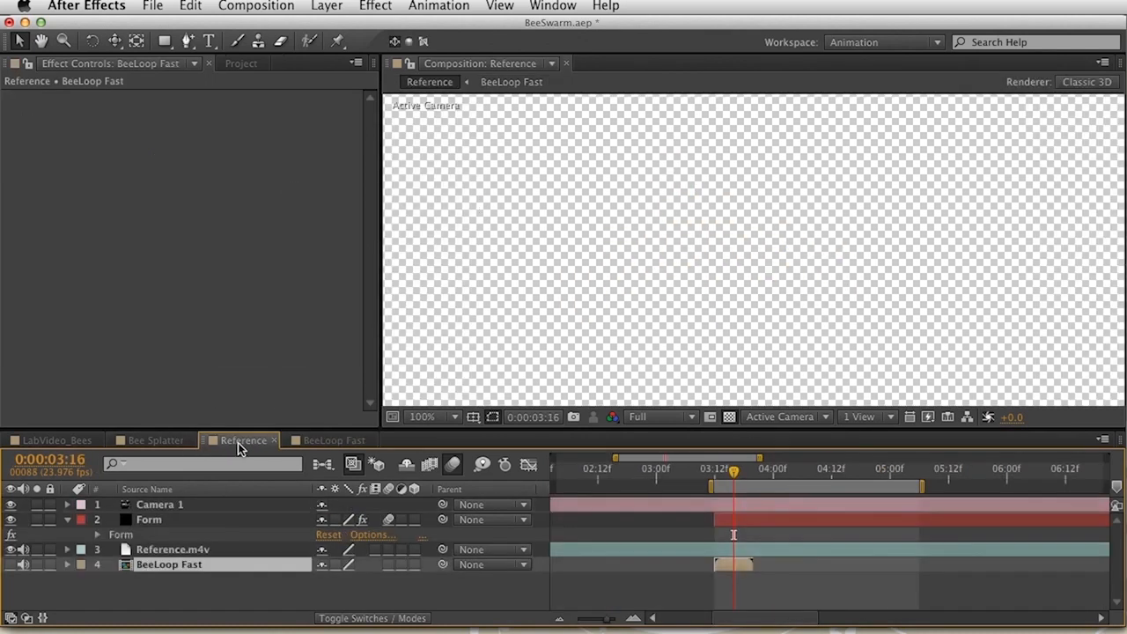
pyautogui.press('super+k')
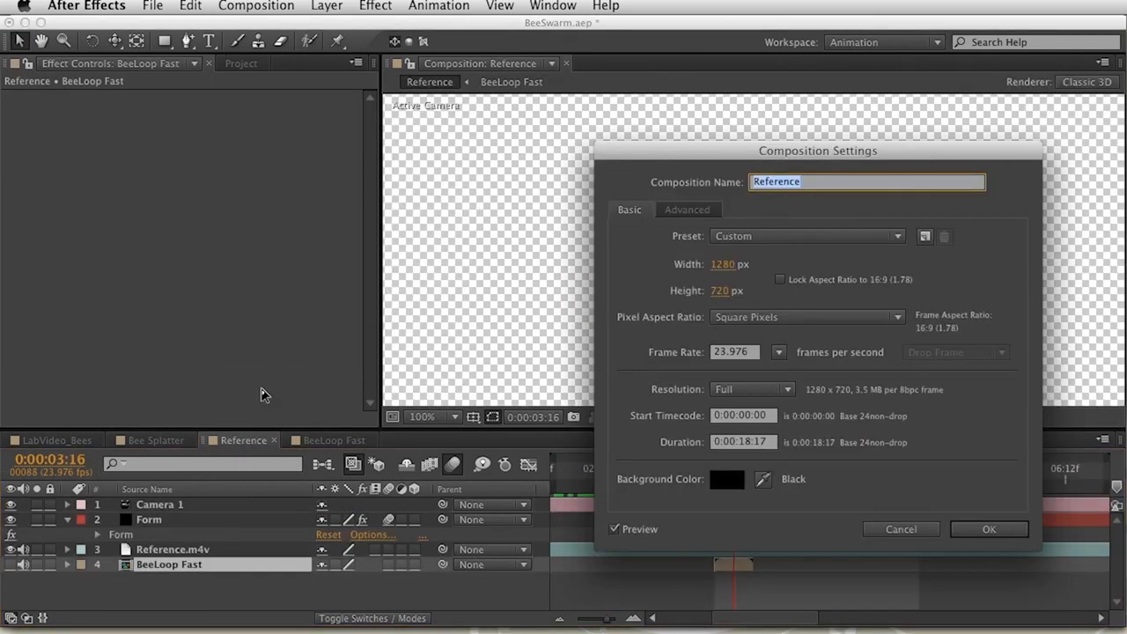
pyautogui.write('Bee Swarm')
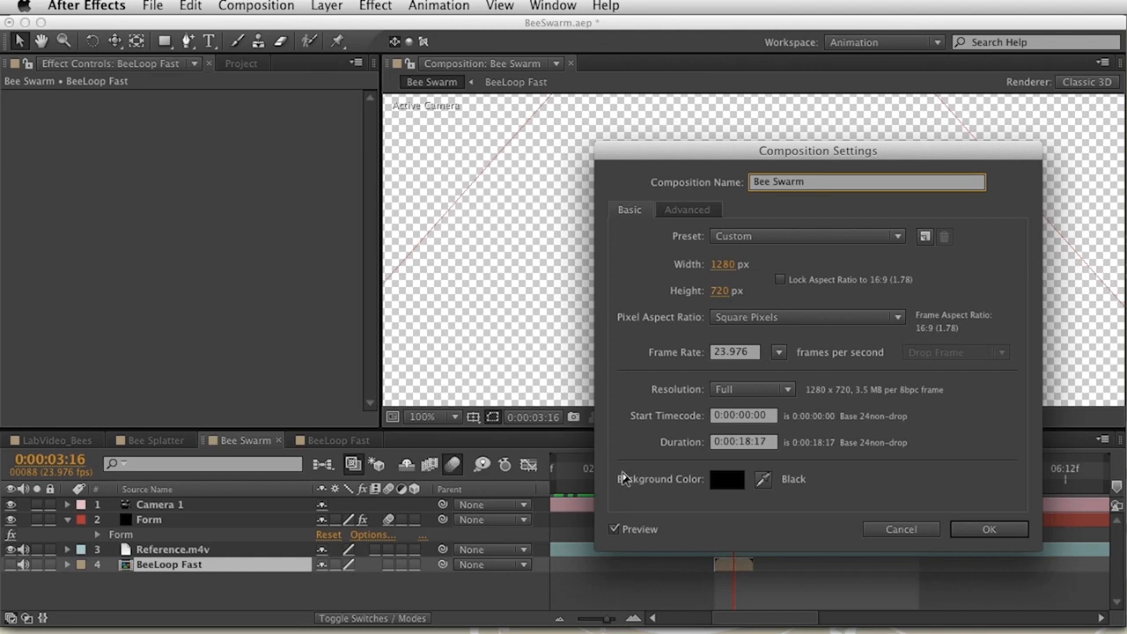
pyautogui.press('Return')
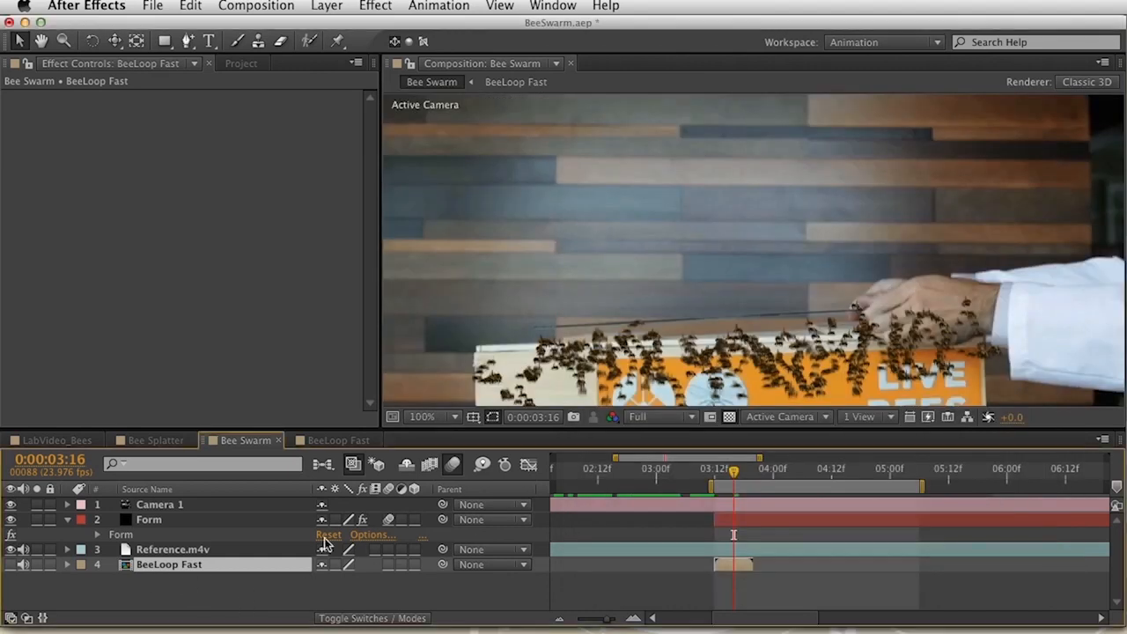
# Set the Form layer's particle texture Time Sampling to Split Clip - Loop and its Random Seed to 261.
pyautogui.click(105, 537)
pyautogui.press('h')
pyautogui.press('v')
pyautogui.moveTo(367, 173); pyautogui.dragTo(368, 233)
pyautogui.click(236, 232)
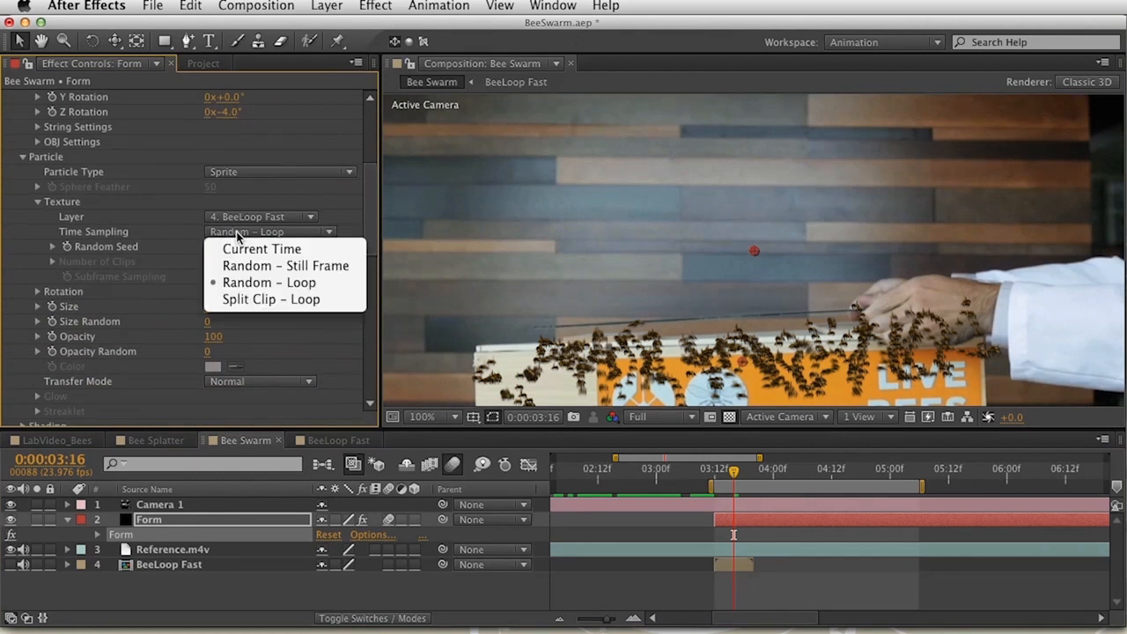
pyautogui.click(325, 300)
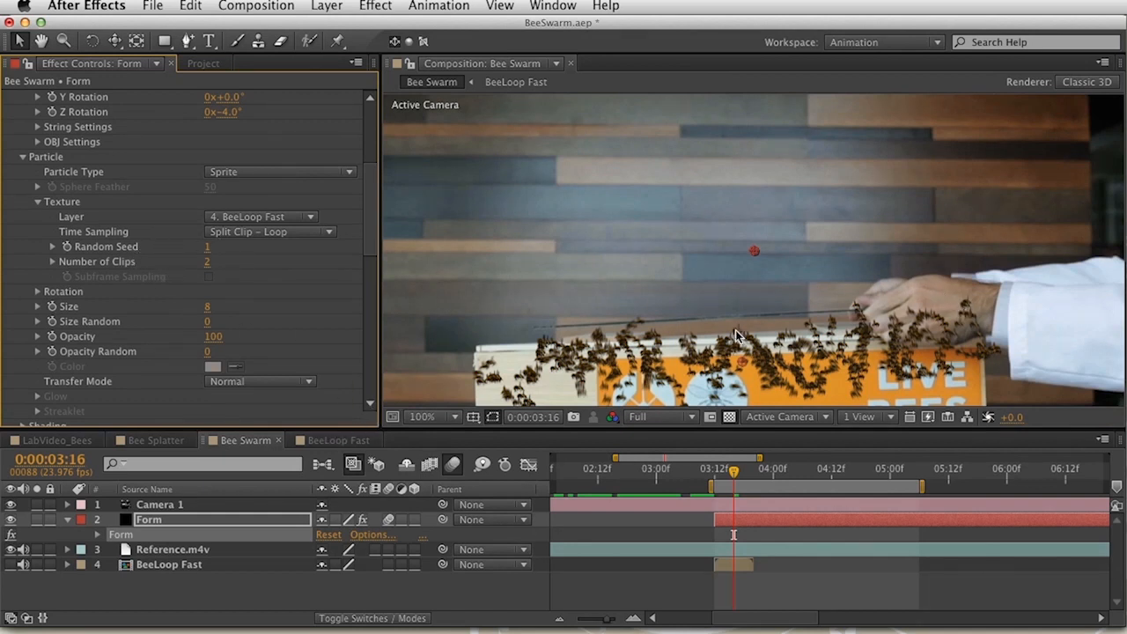
pyautogui.click(216, 250)
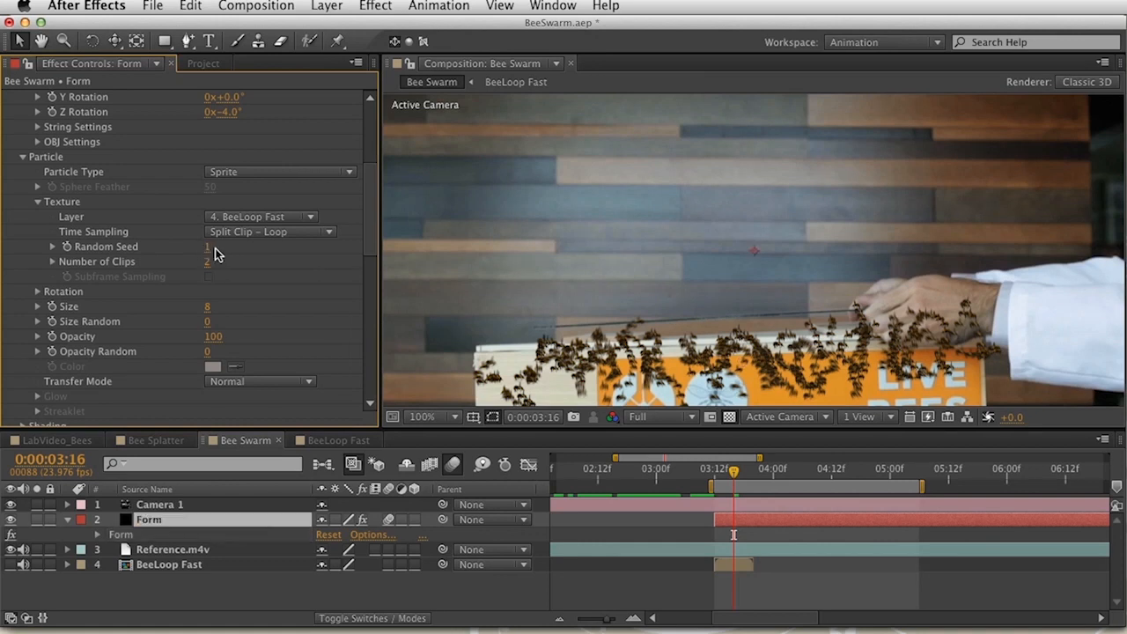
pyautogui.click(209, 249)
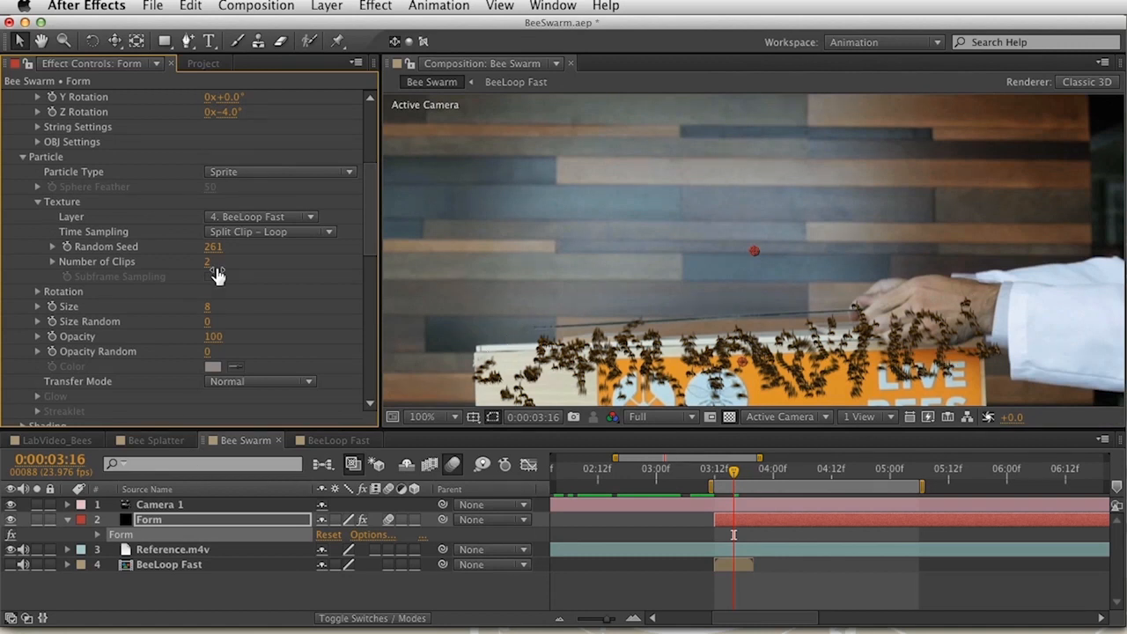
# Inspect the original Reference.m4v footage in an enlarged layer view, scrubbing from the bee box forward to 0:00:13:07, and close the view.
pyautogui.press('space')
pyautogui.moveTo(651, 346); pyautogui.dragTo(624, 312)
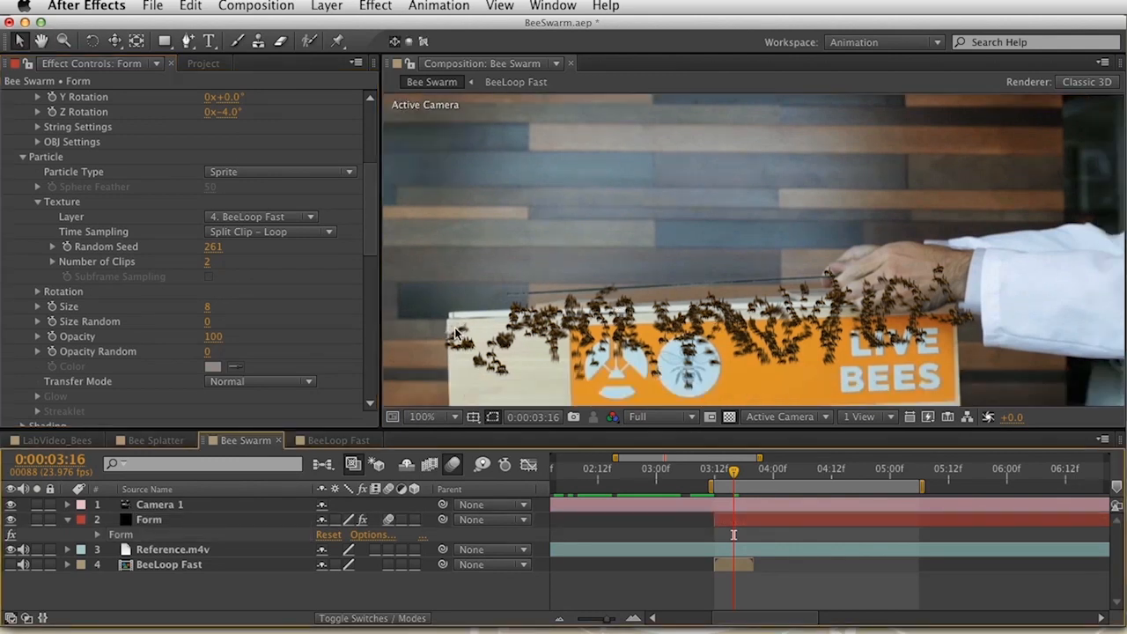
pyautogui.press('space')
pyautogui.moveTo(457, 335); pyautogui.dragTo(458, 266)
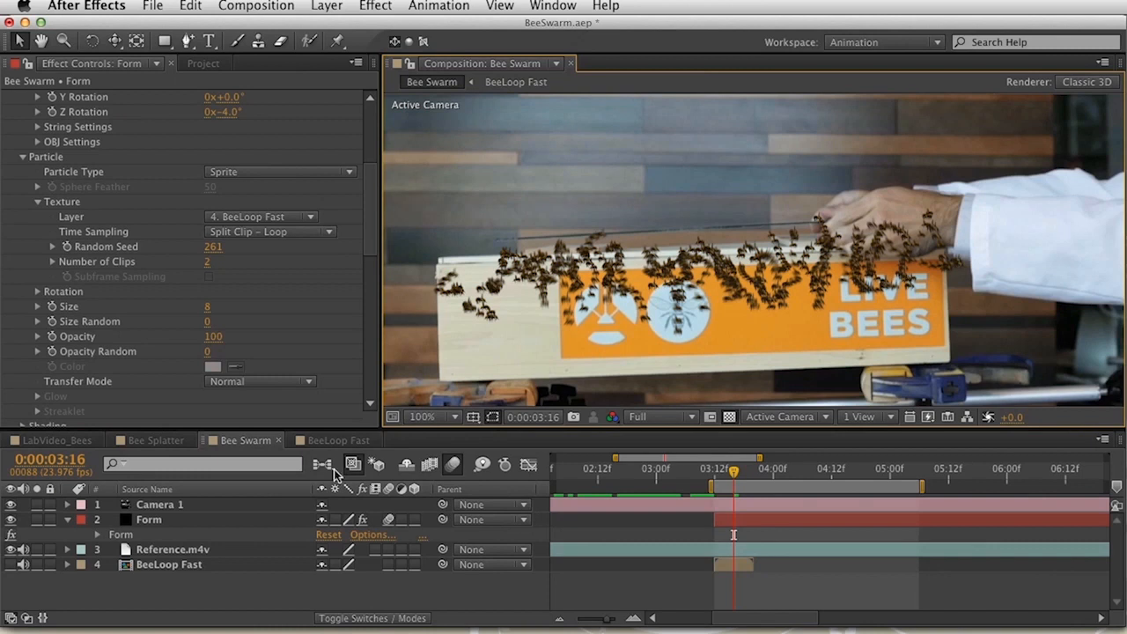
pyautogui.doubleClick(141, 548)
pyautogui.press('`')
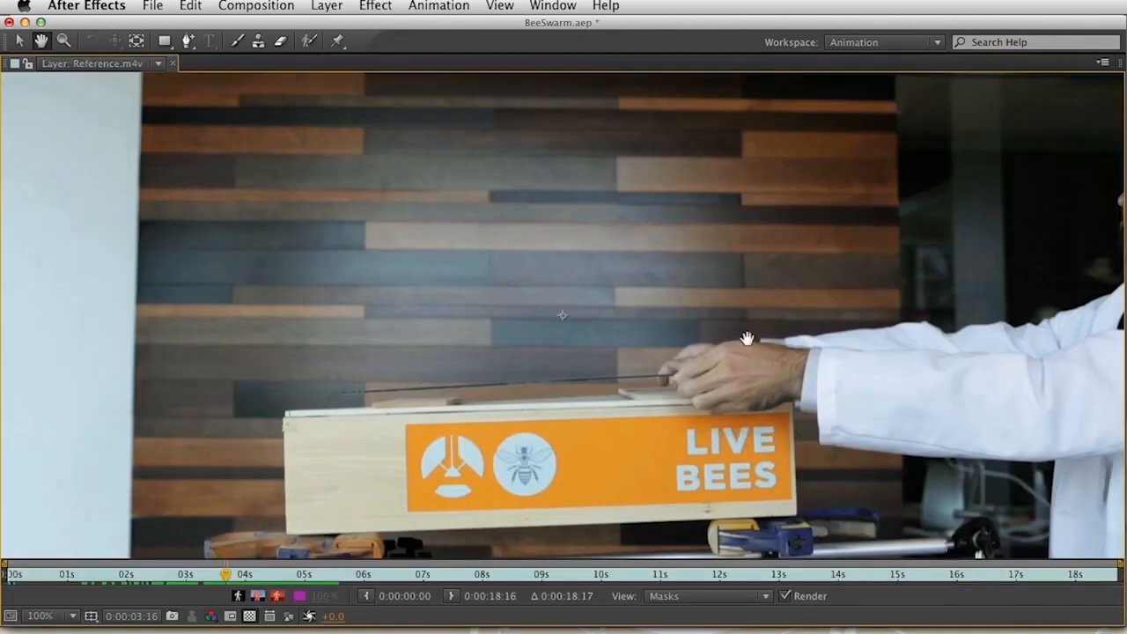
pyautogui.moveTo(752, 335); pyautogui.dragTo(640, 350)
pyautogui.moveTo(159, 575); pyautogui.dragTo(274, 578)
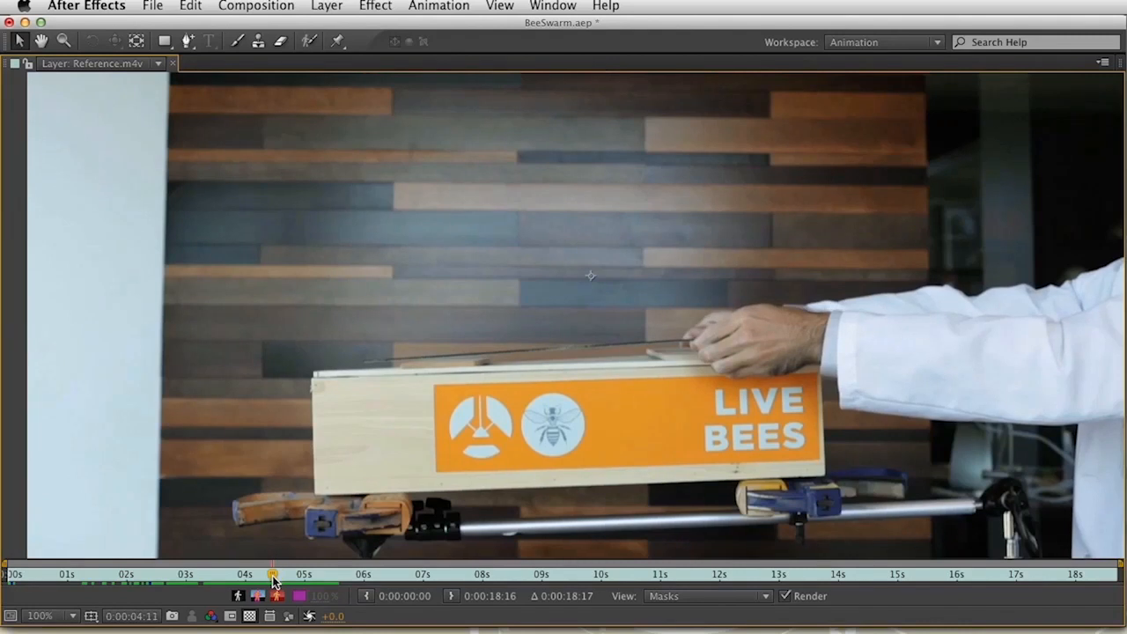
pyautogui.moveTo(307, 568); pyautogui.dragTo(795, 582)
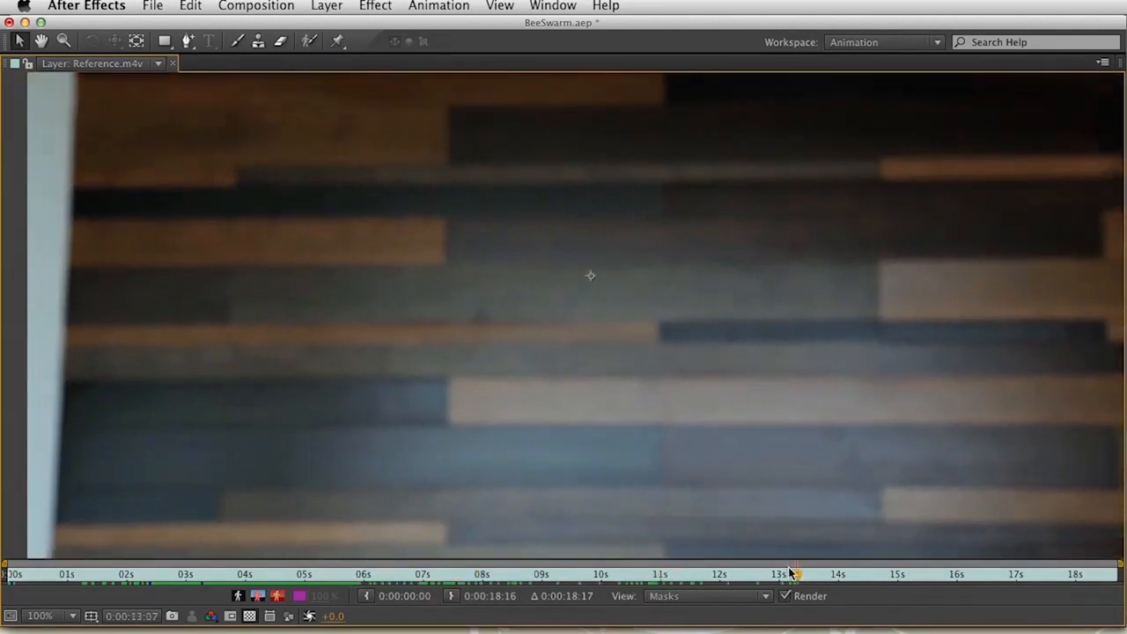
pyautogui.click(172, 65)
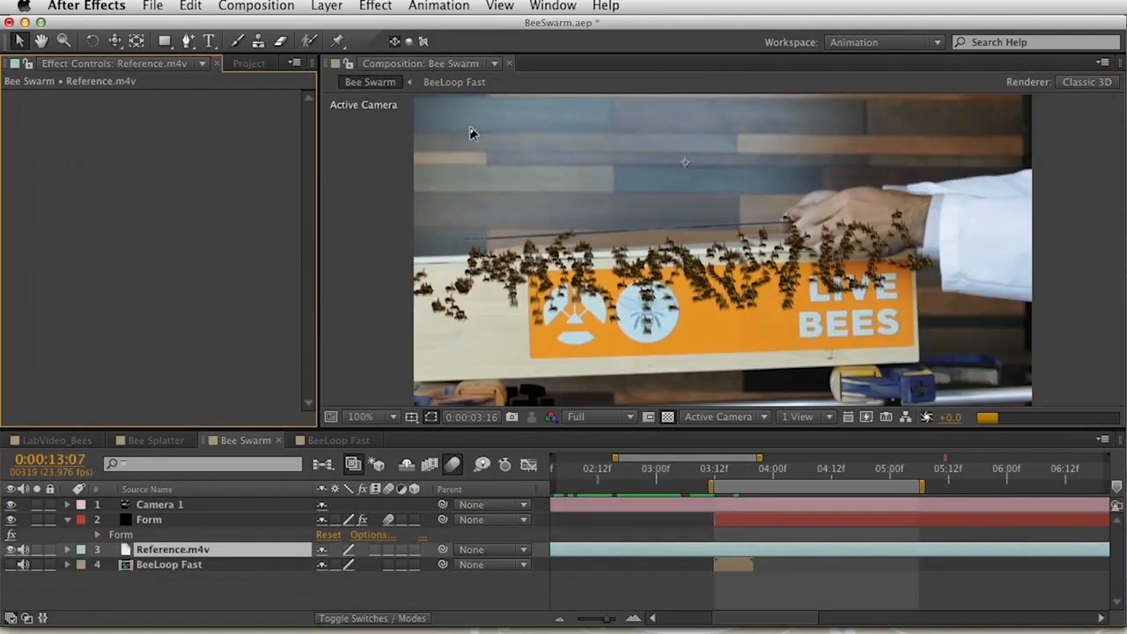
# Create a white 1280 × 720 px solid named Form Matte in the Bee Swarm composition.
pyautogui.click(173, 600)
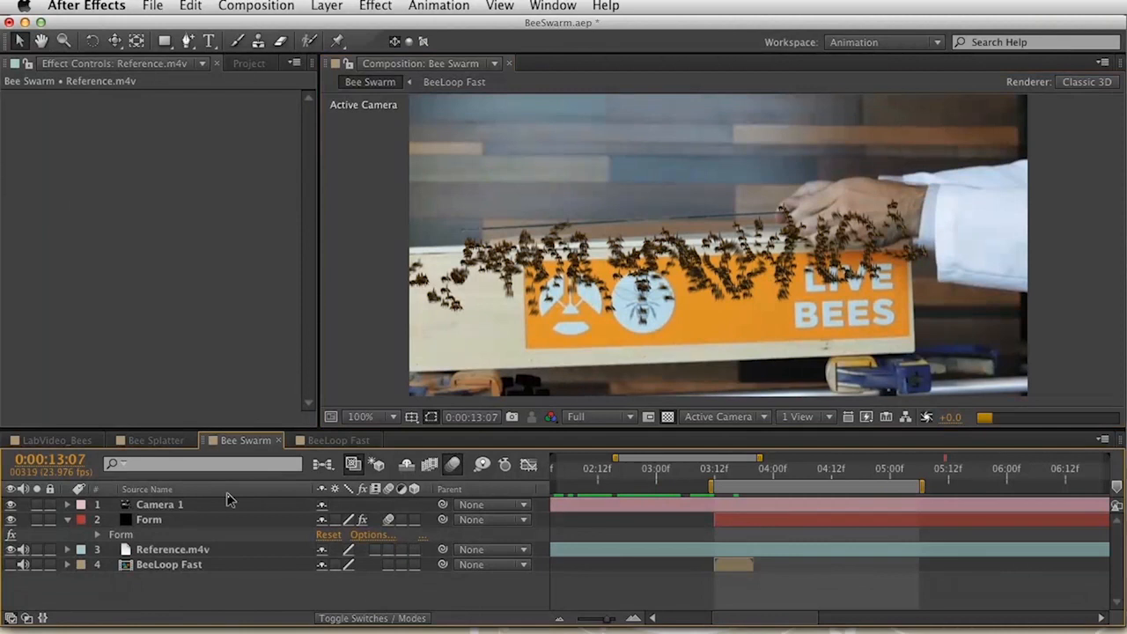
pyautogui.press('super+y')
pyautogui.write('Matte')
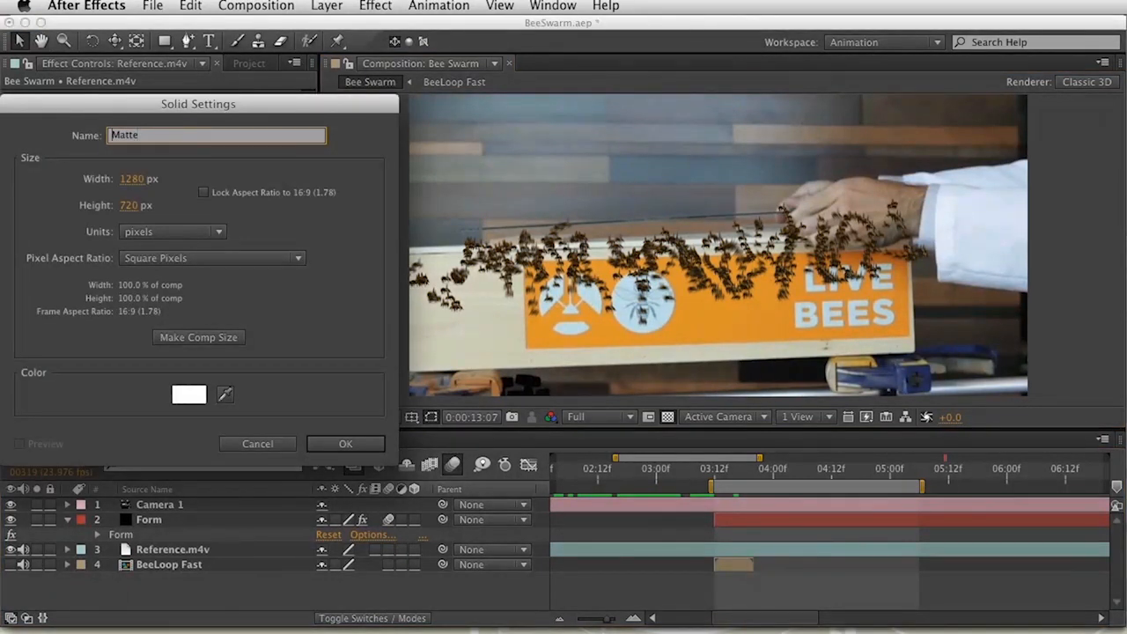
pyautogui.press('BackSpace')
pyautogui.press('BackSpace')
pyautogui.write('F')
pyautogui.press('Return')
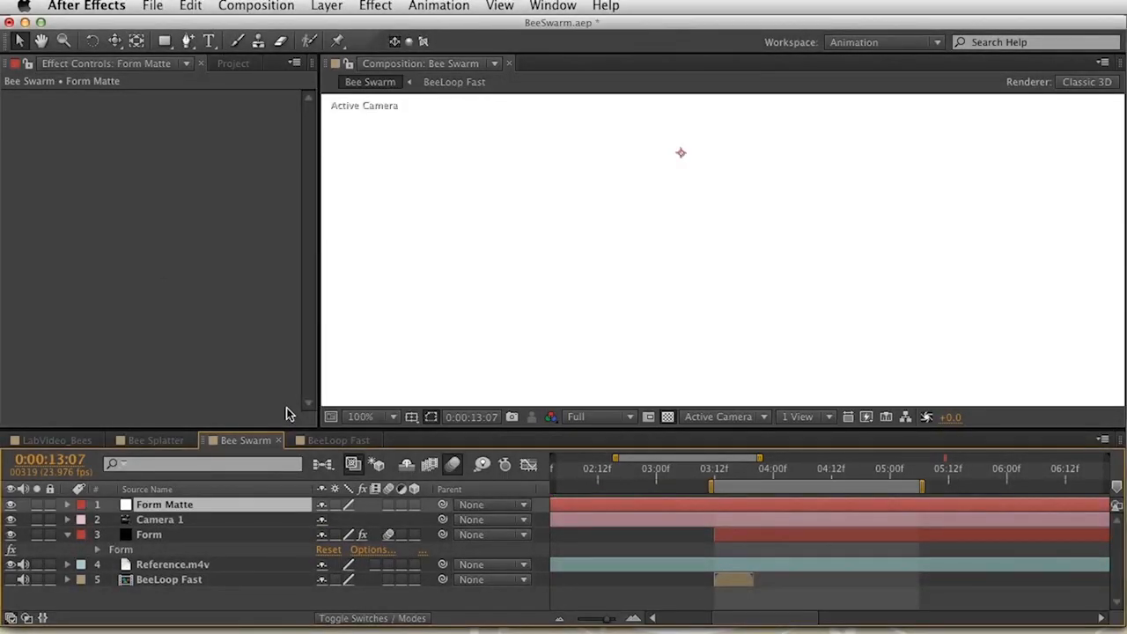
# Lower the Form Matte layer's opacity to 53% and activate the Pen tool for it at 0:00:03:18.
pyautogui.press('t')
pyautogui.moveTo(323, 520); pyautogui.dragTo(163, 529)
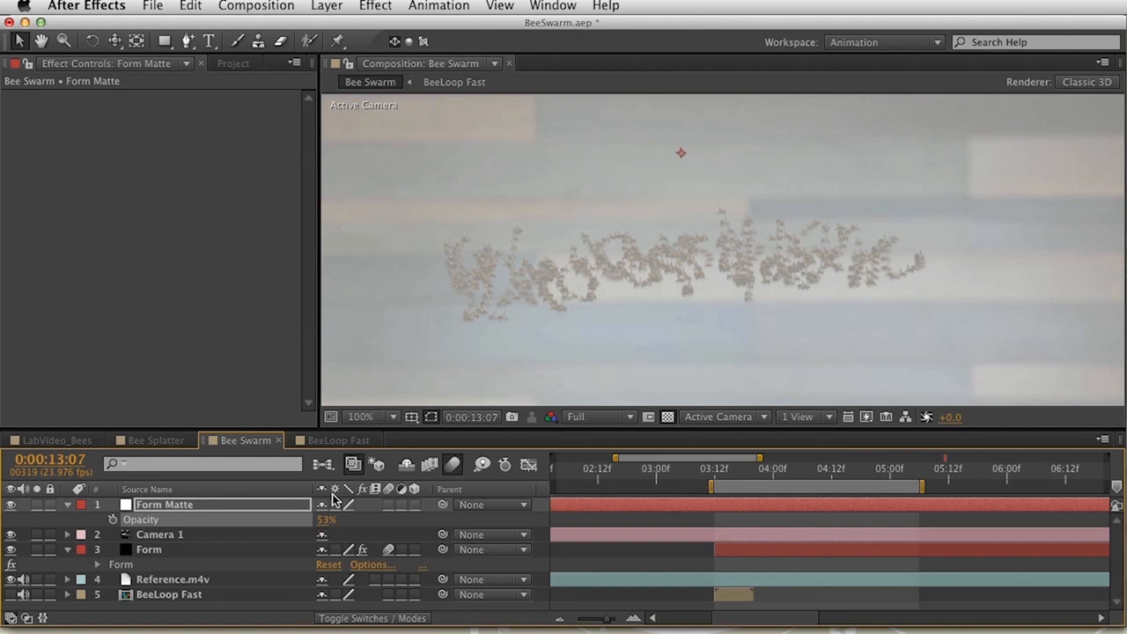
pyautogui.click(744, 473)
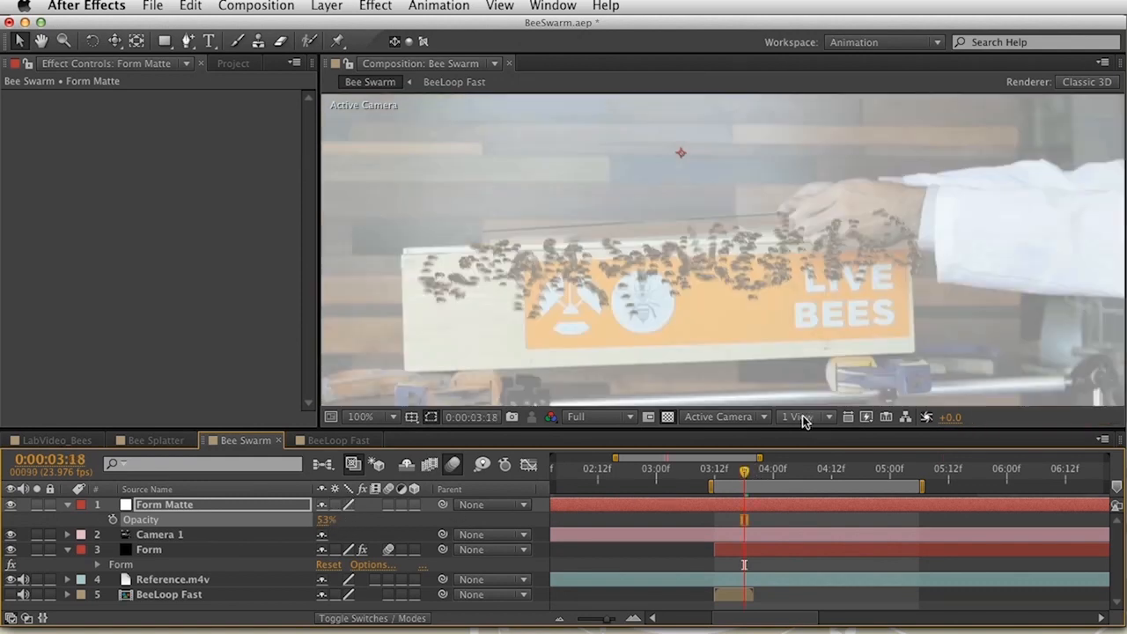
pyautogui.click(160, 508)
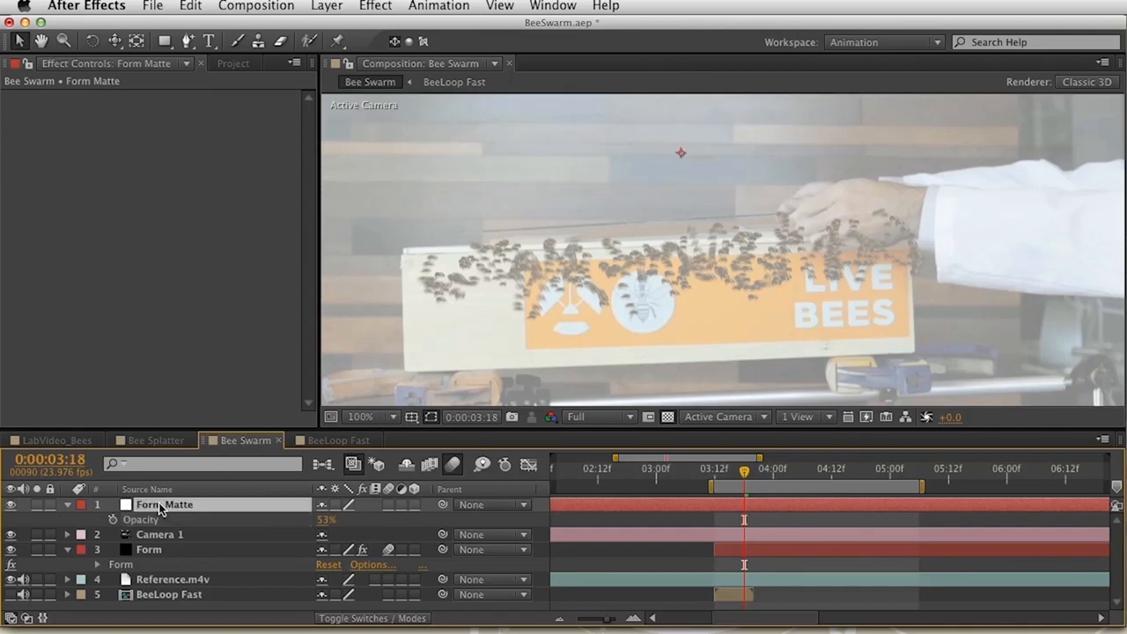
pyautogui.moveTo(188, 44); pyautogui.dragTo(252, 41)
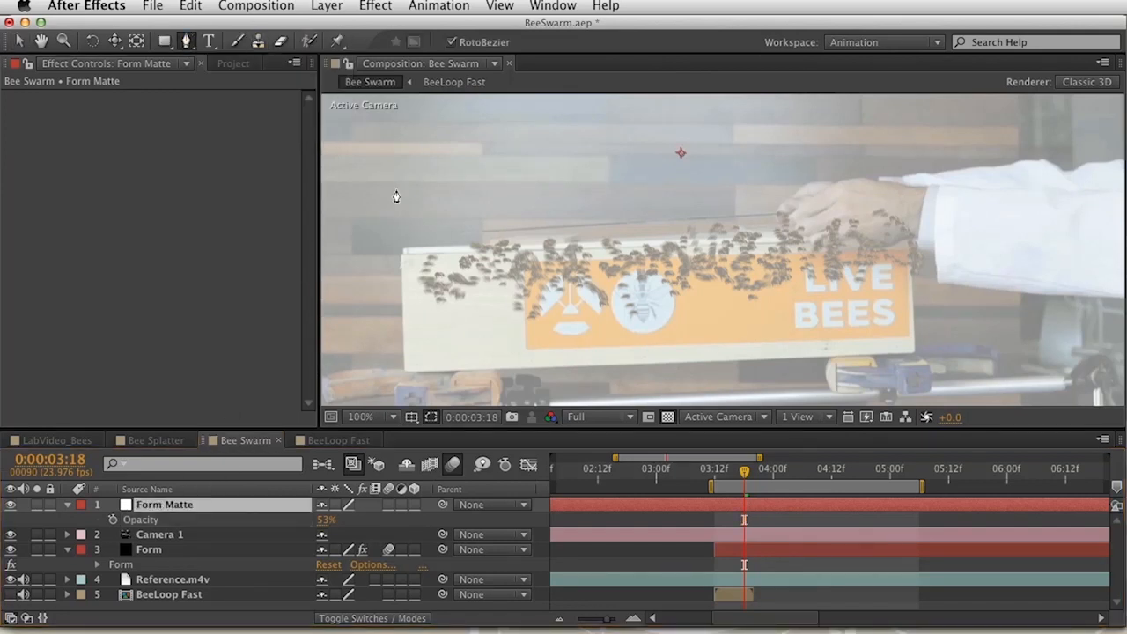
pyautogui.click(401, 255)
pyautogui.click(406, 369)
pyautogui.click(916, 352)
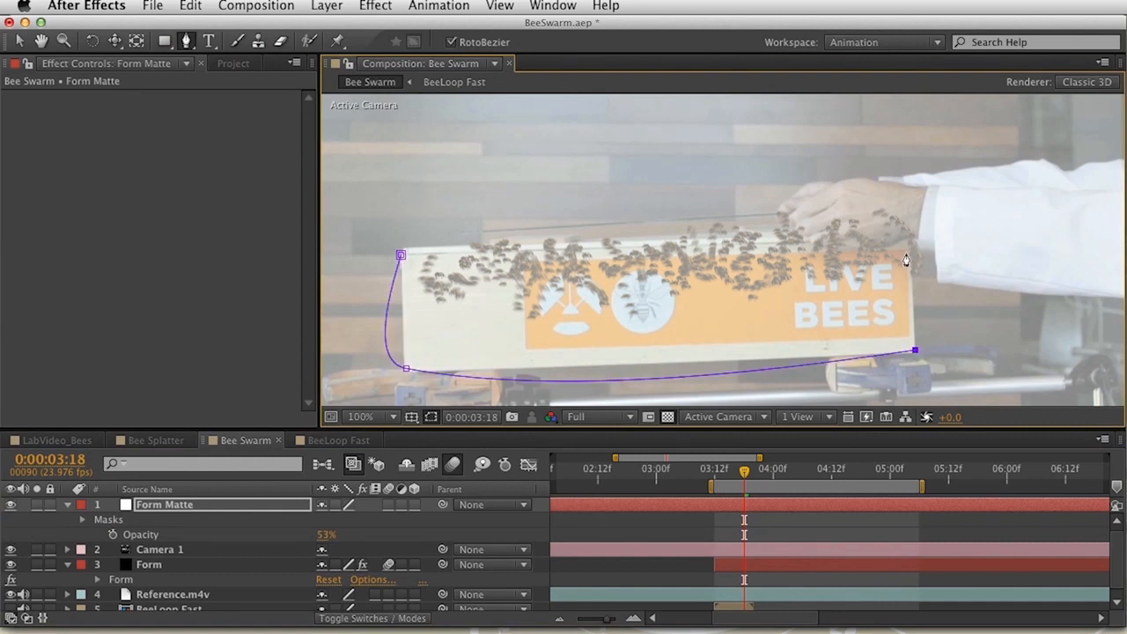
pyautogui.press('super+z')
pyautogui.press('super+z')
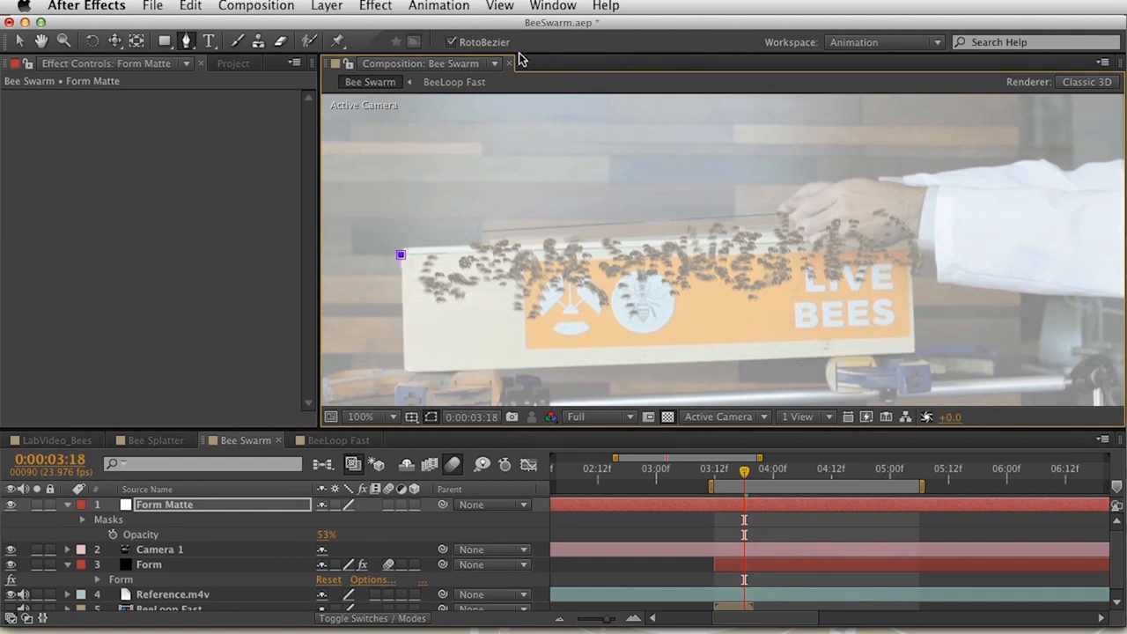
pyautogui.press('super+z')
# Turn off RotoBezier and draw a closed four-point mask on Form Matte along the corners of the bee box's front face.
pyautogui.click(451, 42)
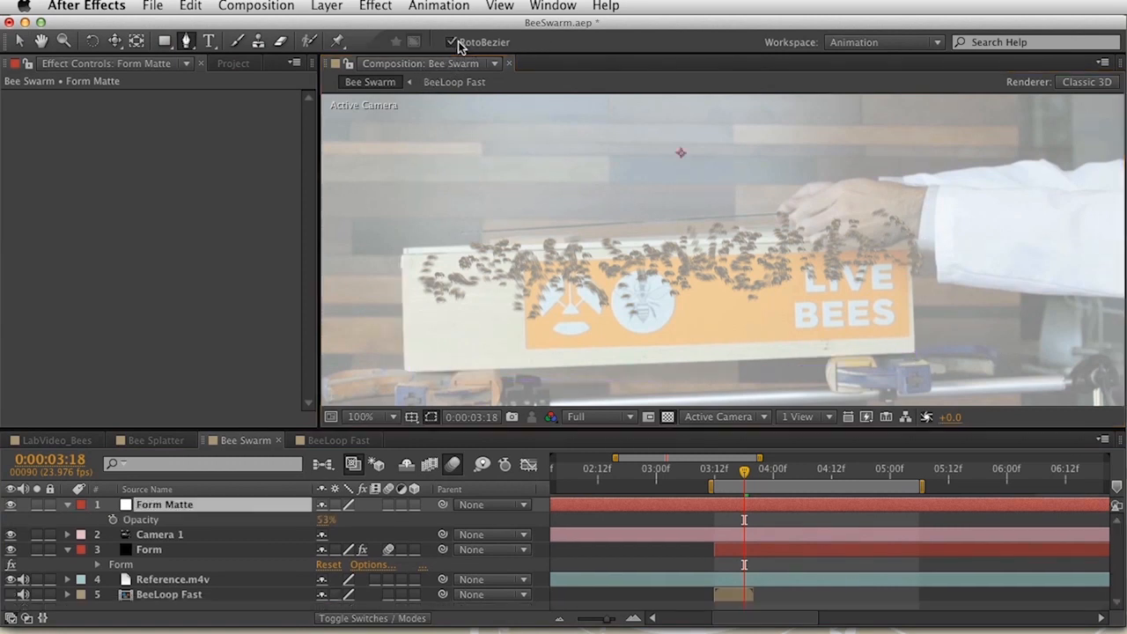
pyautogui.click(401, 248)
pyautogui.click(406, 367)
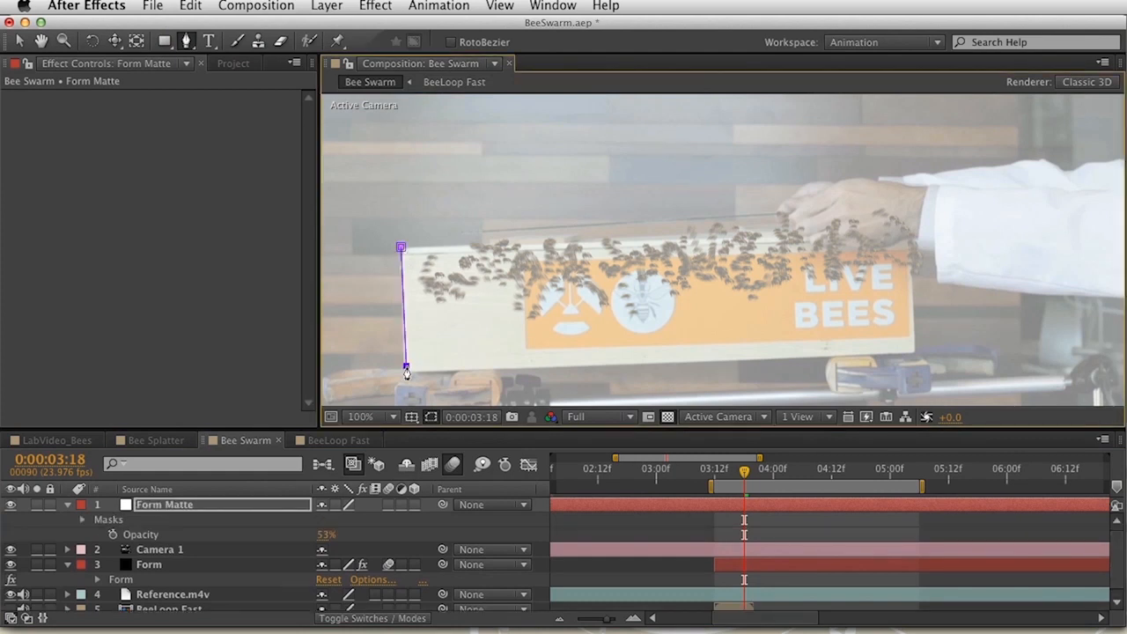
pyautogui.click(911, 350)
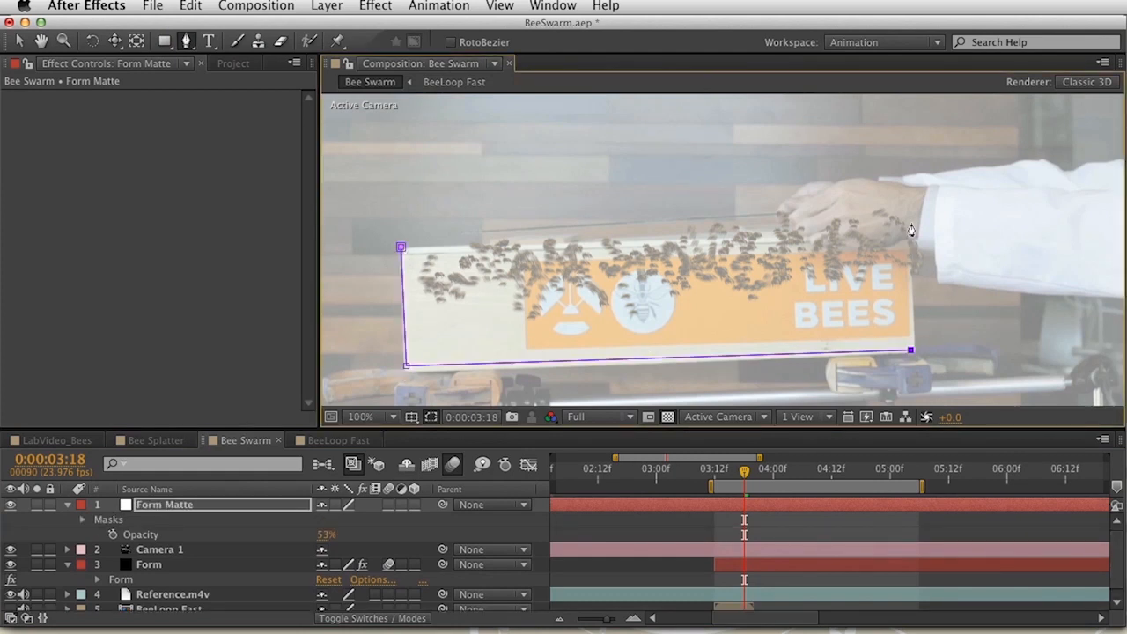
pyautogui.click(911, 230)
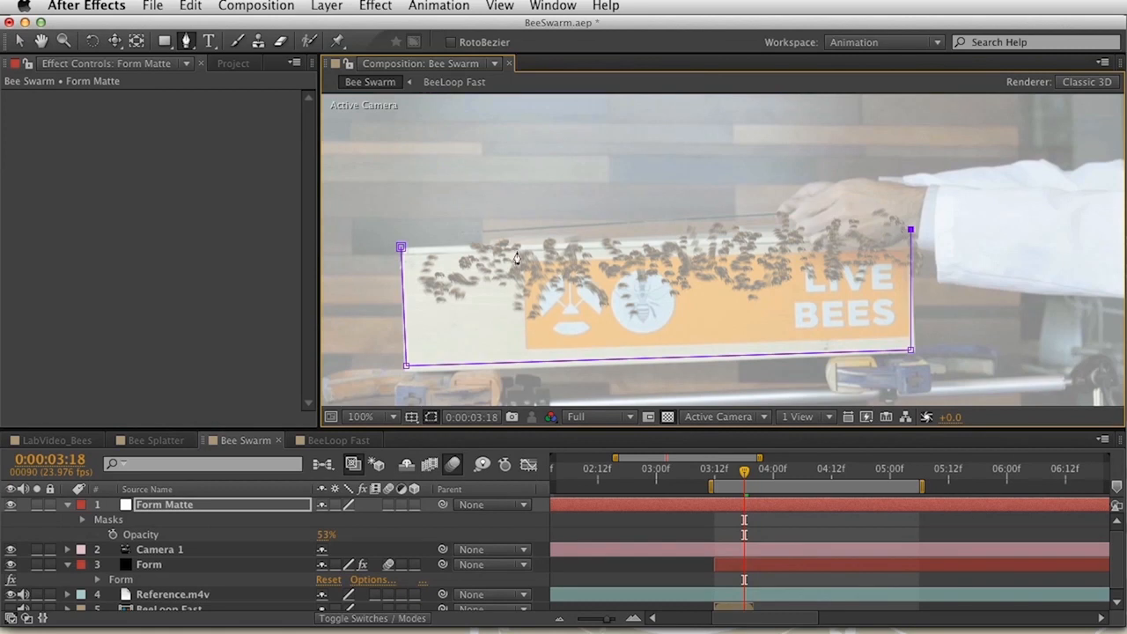
pyautogui.click(401, 249)
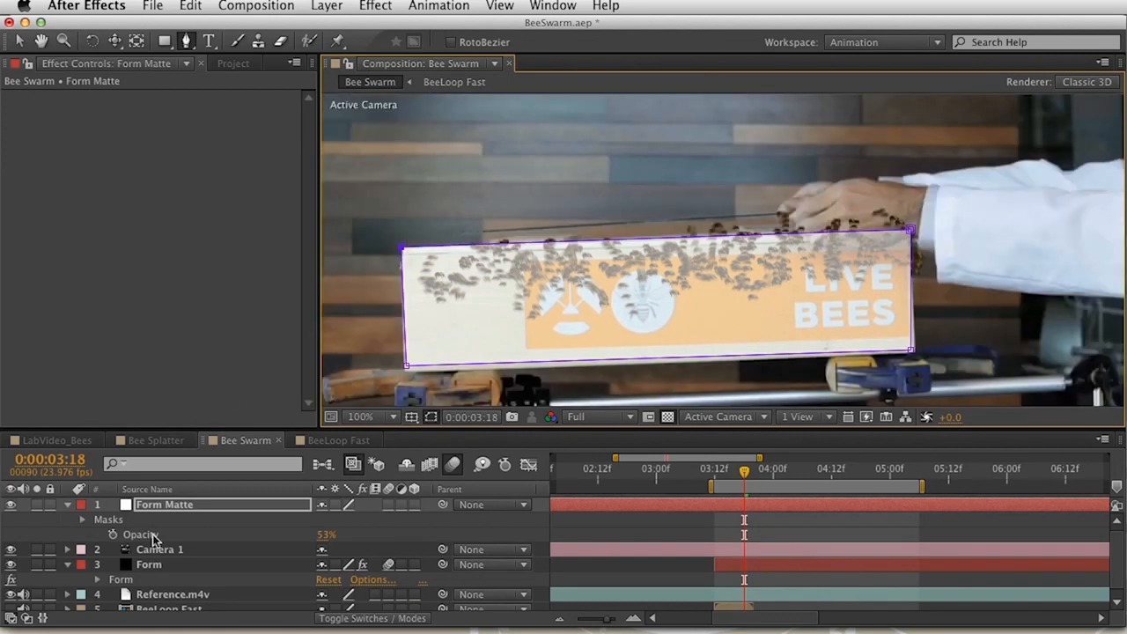
# Place Form Matte directly above the Form layer and set Form's track matte to Alpha Inverted Matte "Form Matte".
pyautogui.click(165, 509)
pyautogui.press('u')
pyautogui.press('super+bracketleft')
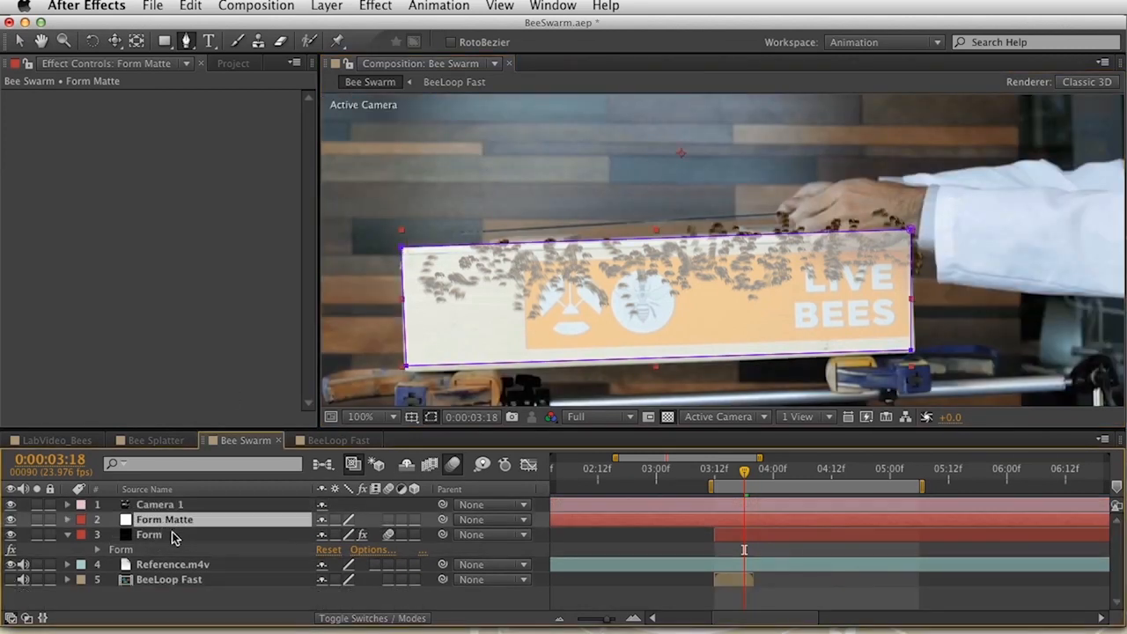
pyautogui.press('F4')
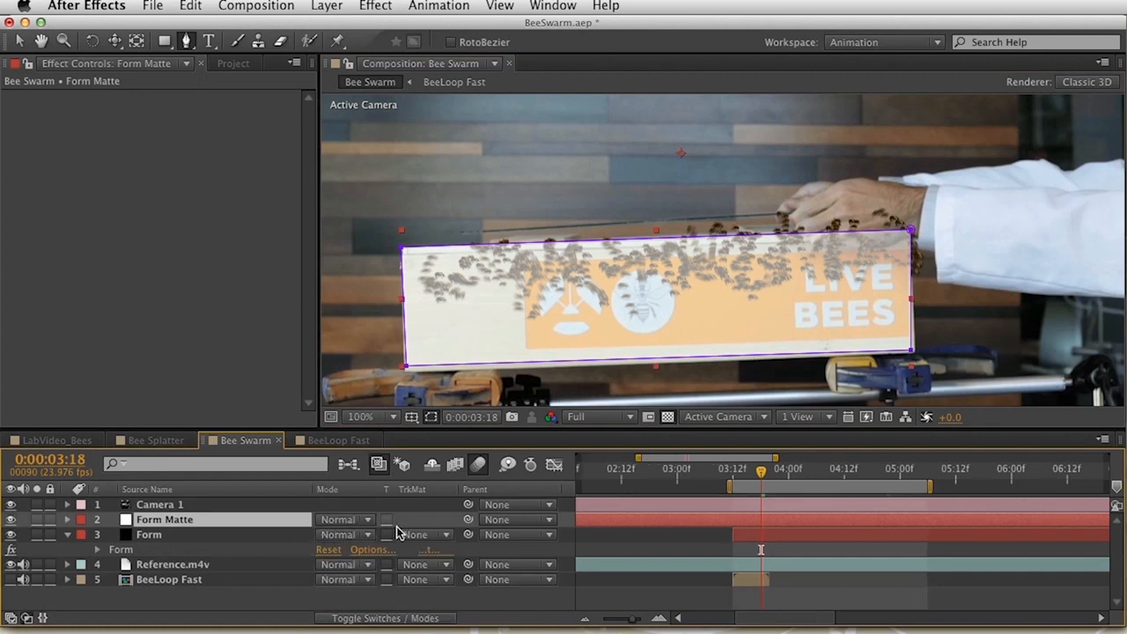
pyautogui.click(421, 534)
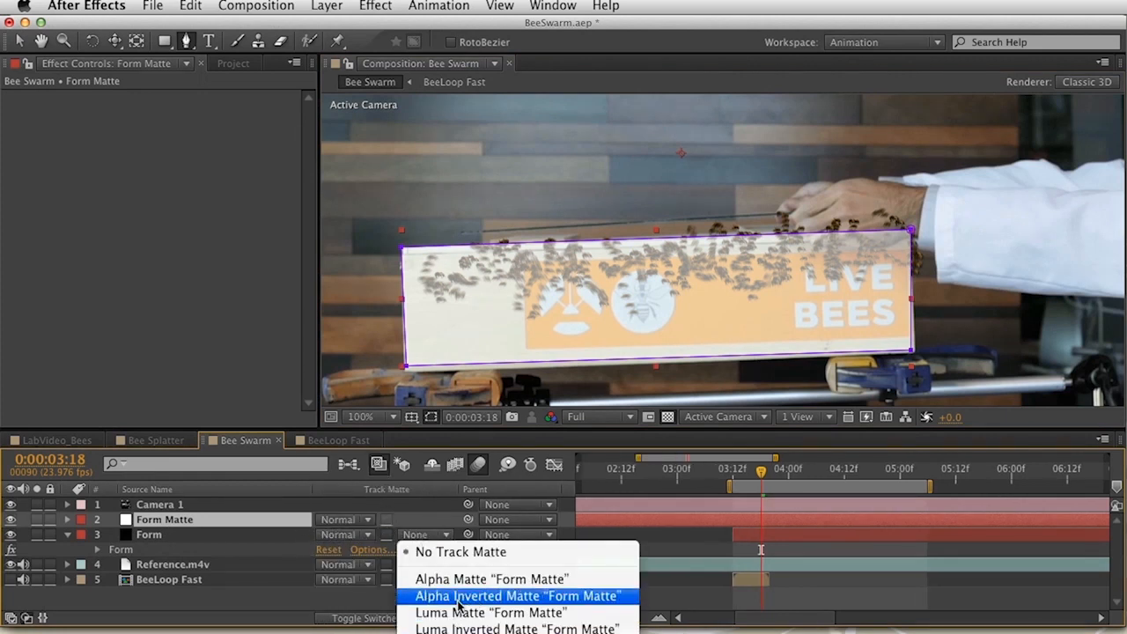
pyautogui.click(511, 578)
pyautogui.click(422, 535)
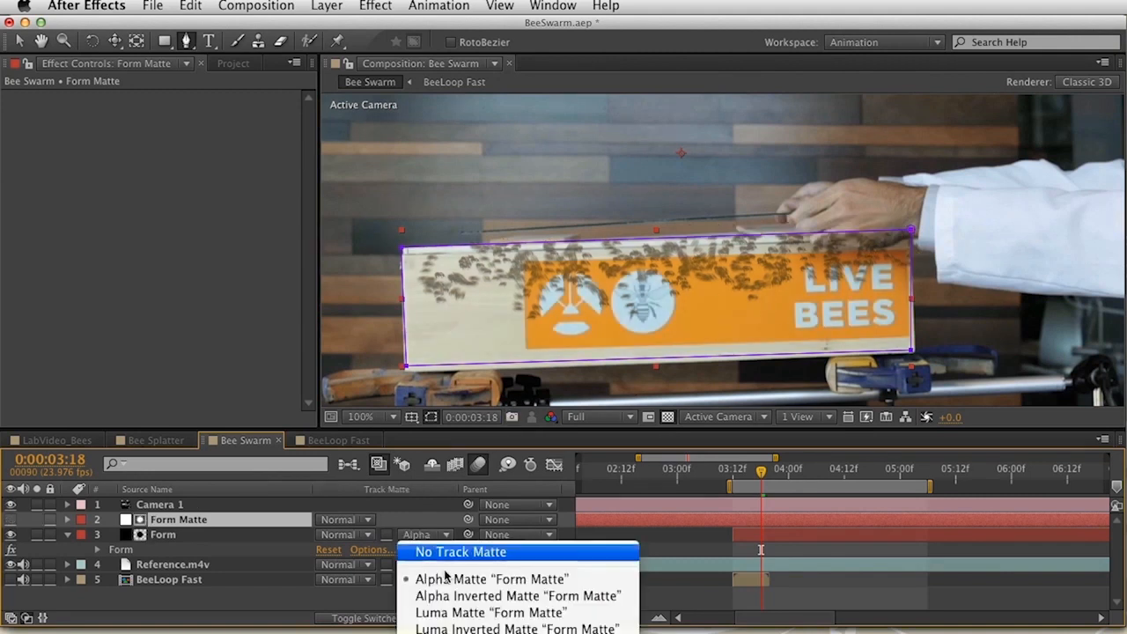
pyautogui.click(506, 596)
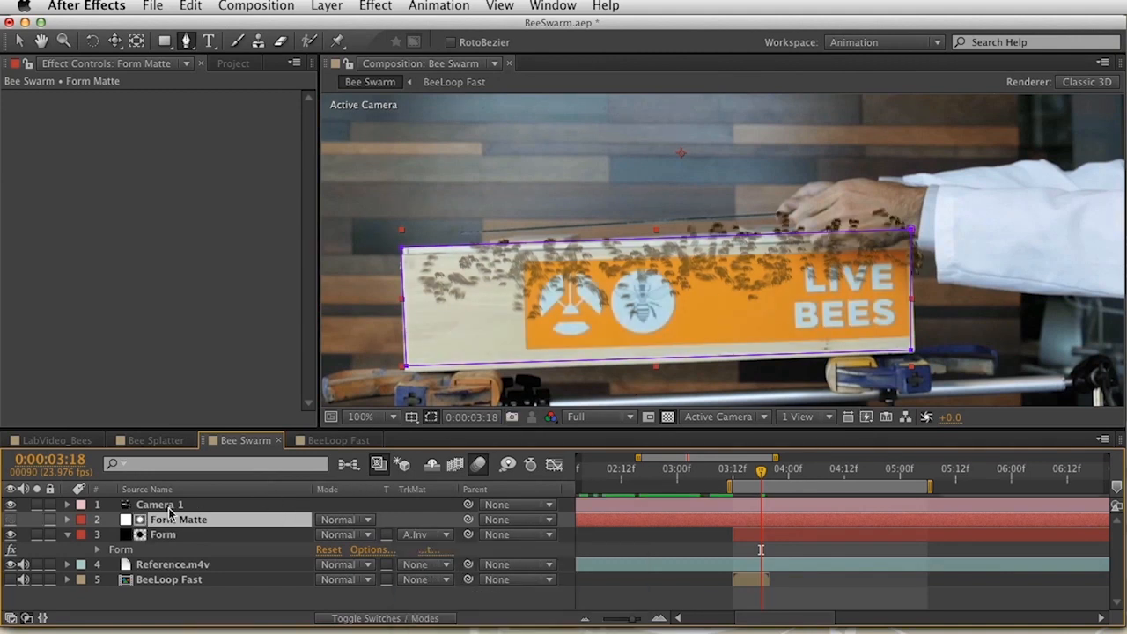
# Raise the Form Matte layer's opacity to full and deselect the layer.
pyautogui.press('t')
pyautogui.moveTo(324, 534); pyautogui.dragTo(466, 534)
pyautogui.press('t')
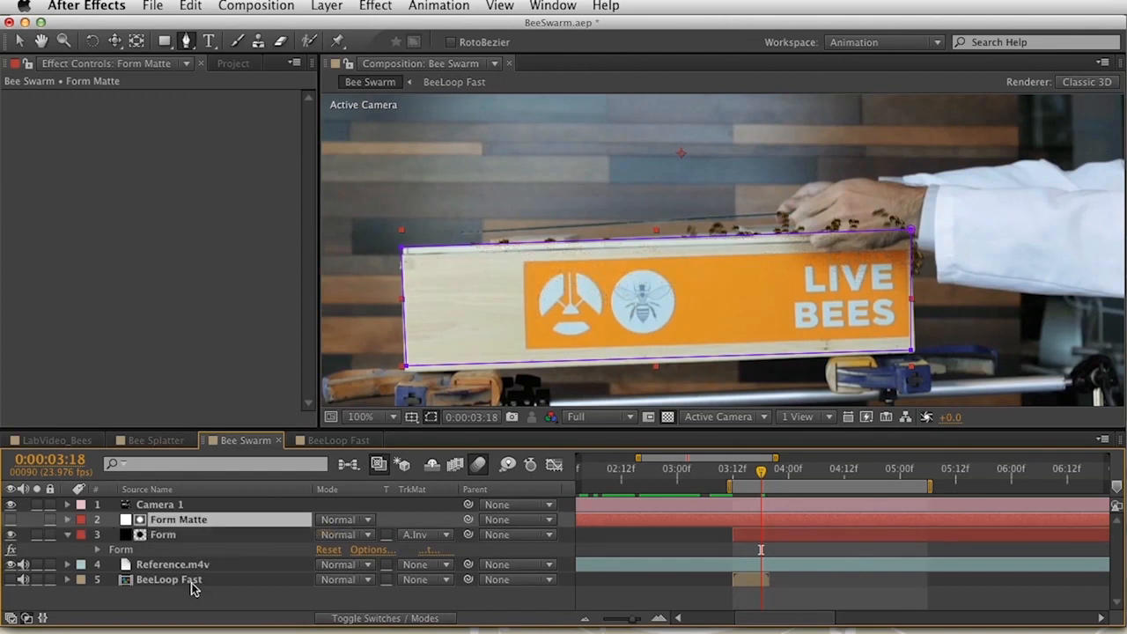
pyautogui.click(191, 598)
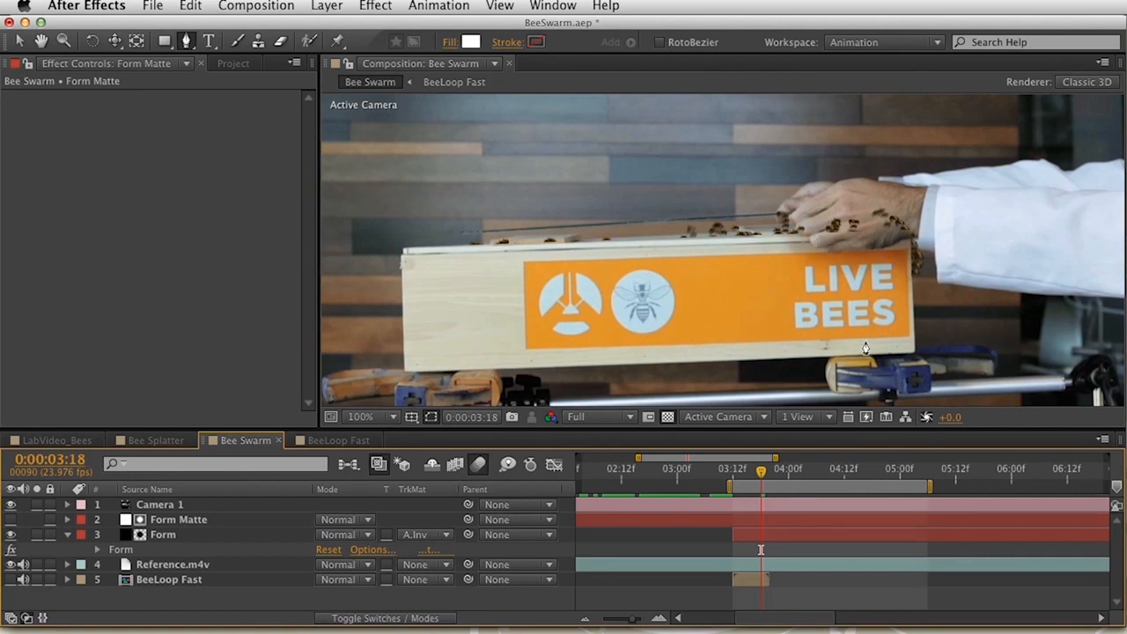
# Check how the matte cuts off the bees at the box's edge on the frames from 0:00:03:14 to 0:00:03:19.
pyautogui.moveTo(762, 473); pyautogui.dragTo(743, 473)
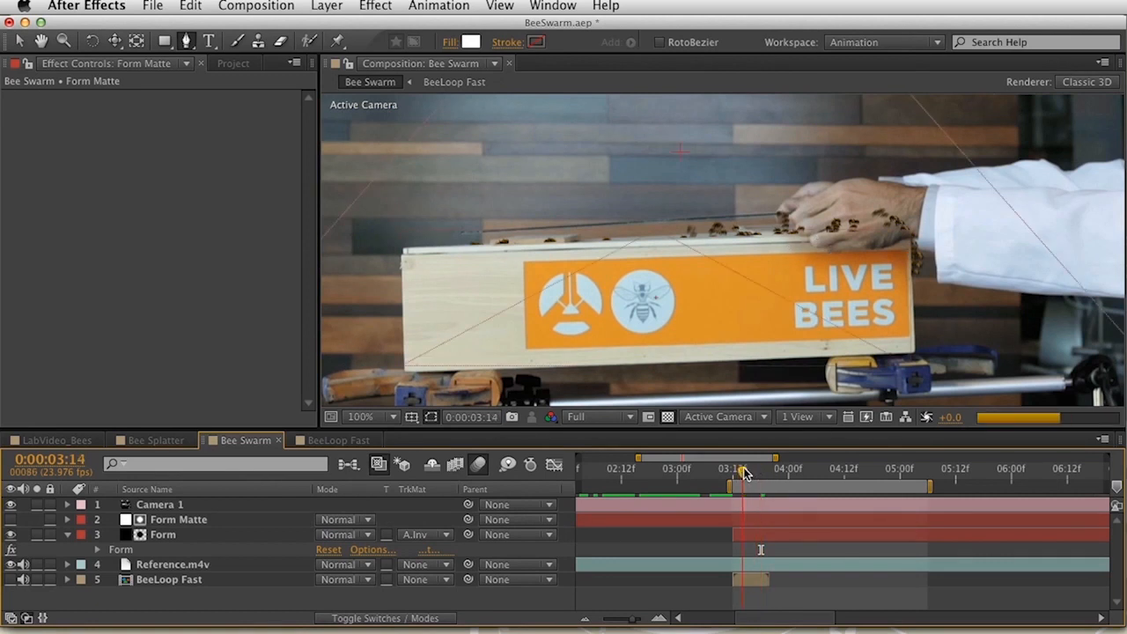
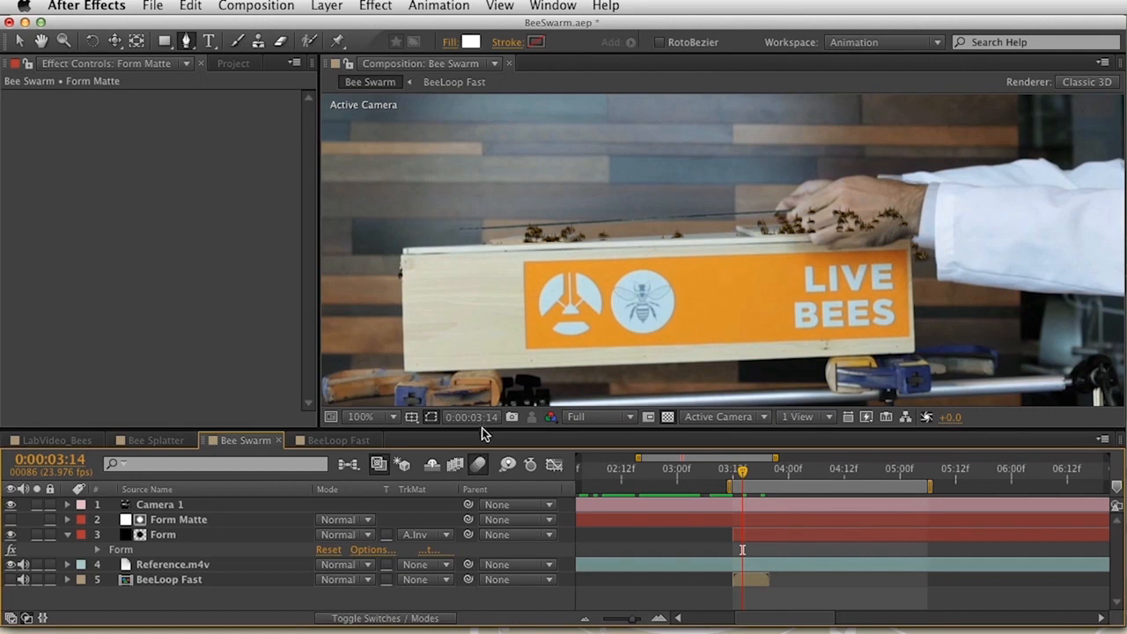
pyautogui.press('pagedown')
pyautogui.press('pagedown')
pyautogui.press('pagedown')
pyautogui.press('pagedown')
pyautogui.press('pagedown')
# Open the Reference.m4v layer in an enlarged layer view and scrub it to 0:00:04:17 to examine the box.
pyautogui.doubleClick(204, 564)
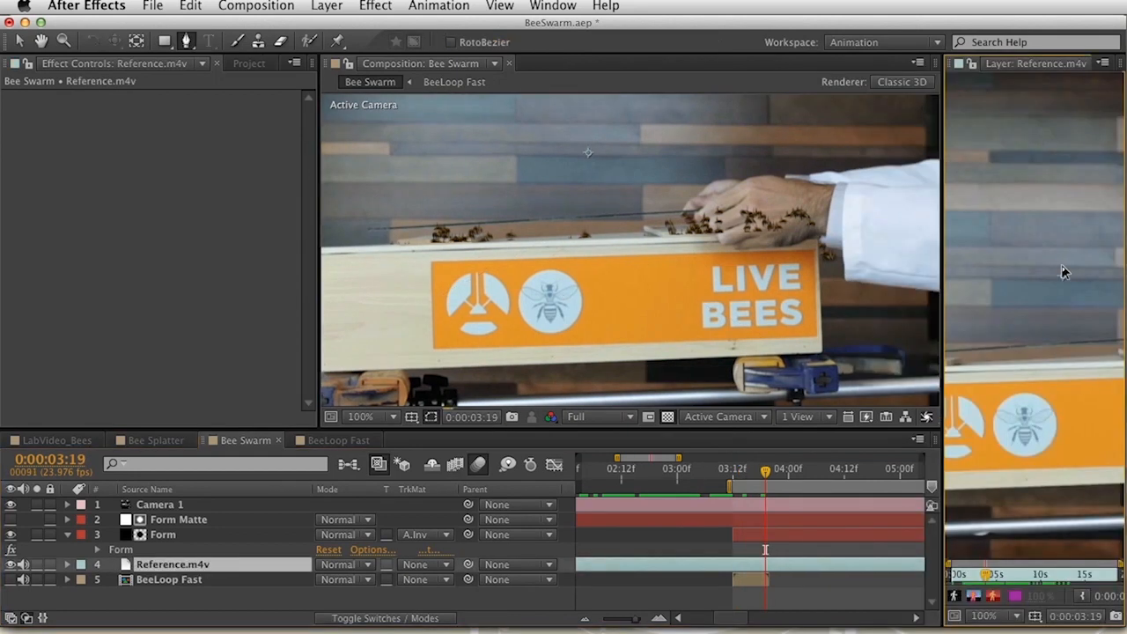
pyautogui.press('`')
pyautogui.scroll(-3, 601, 518)
pyautogui.moveTo(233, 577)
pyautogui.mouseDown()
pyautogui.moveTo(326, 579)
pyautogui.moveTo(288, 579)
pyautogui.mouseUp()
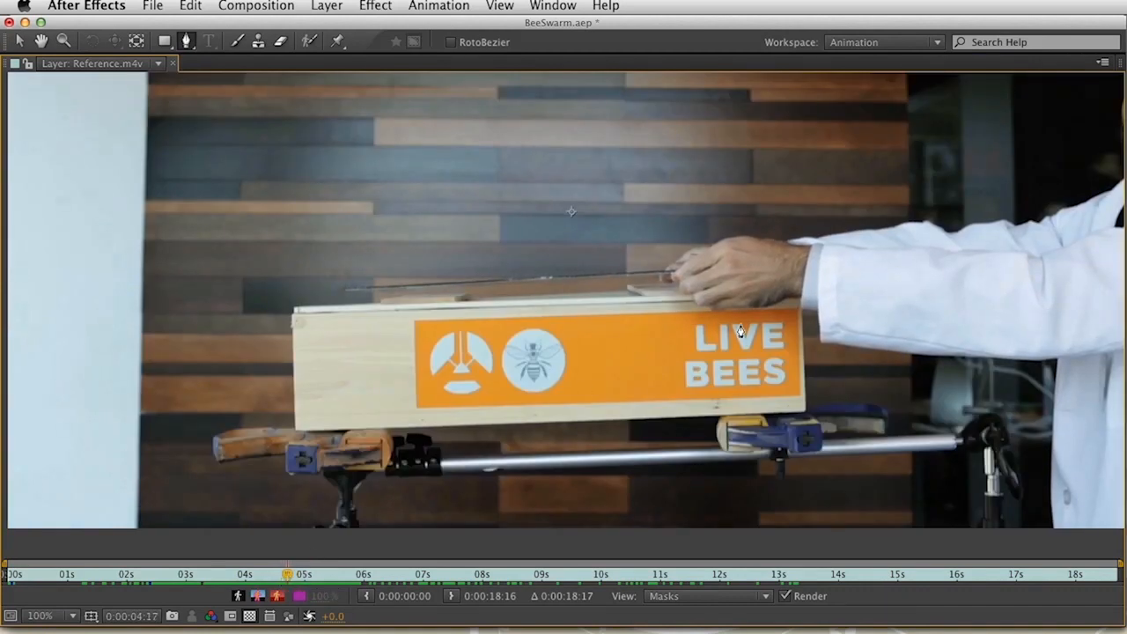
# Restore the normal panel layout and close the Reference.m4v layer view to return to the Bee Swarm composition.
pyautogui.press('`')
pyautogui.press('super+w')
pyautogui.press('super+w')
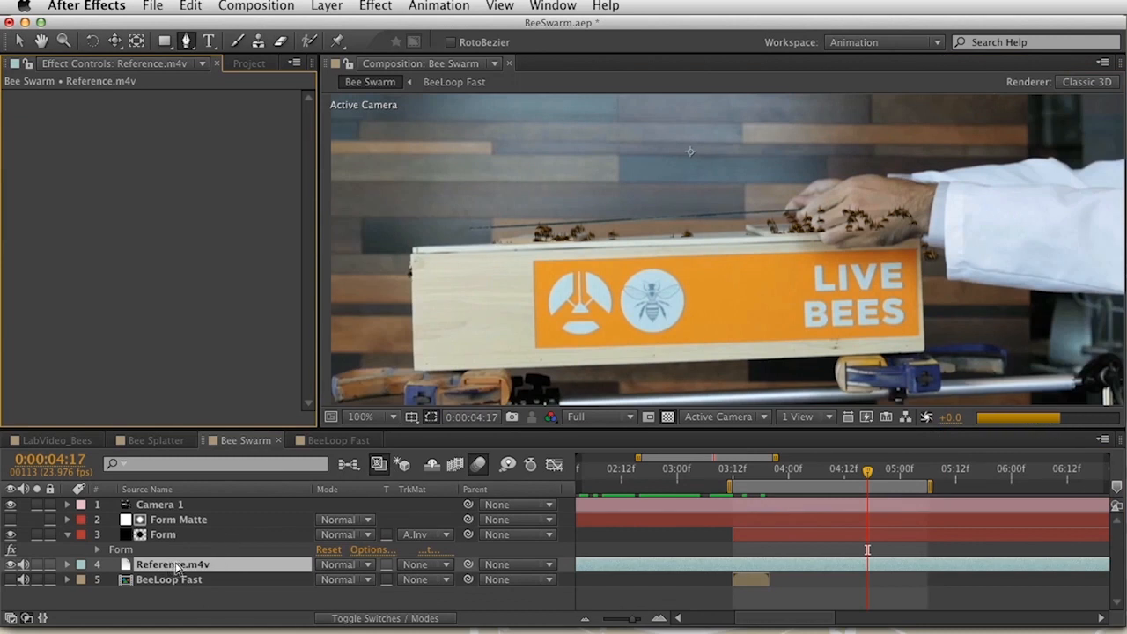
# Add LabVideo_Bees1.mov from the Footage folder's Plates subfolder to the Bee Swarm timeline, directly above Reference.m4v.
pyautogui.click(248, 64)
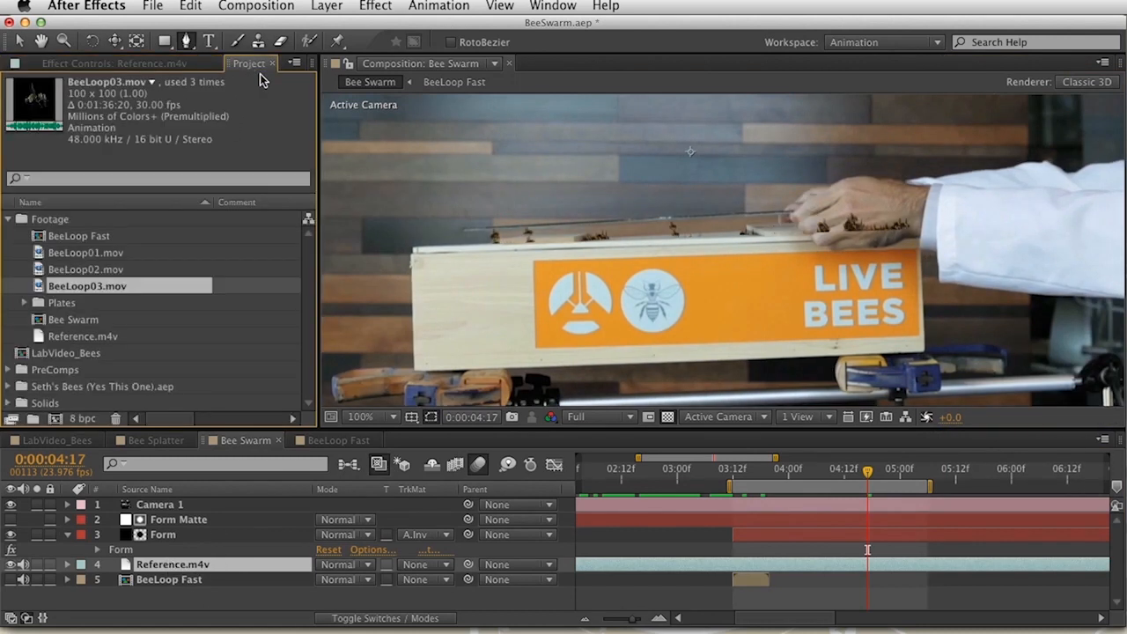
pyautogui.click(88, 286)
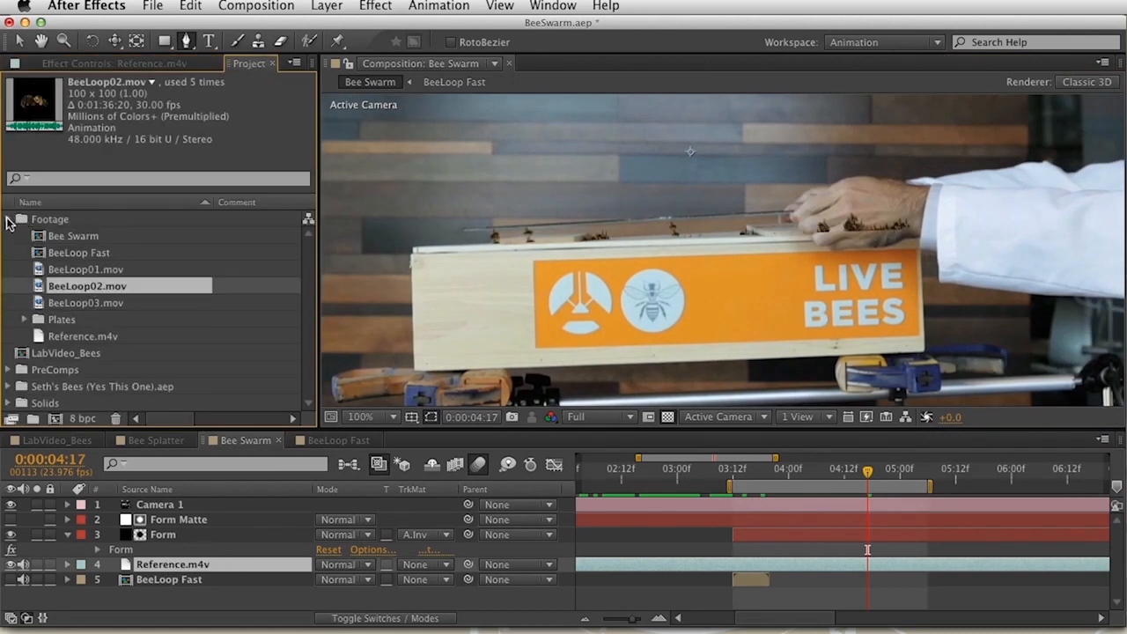
pyautogui.click(9, 220)
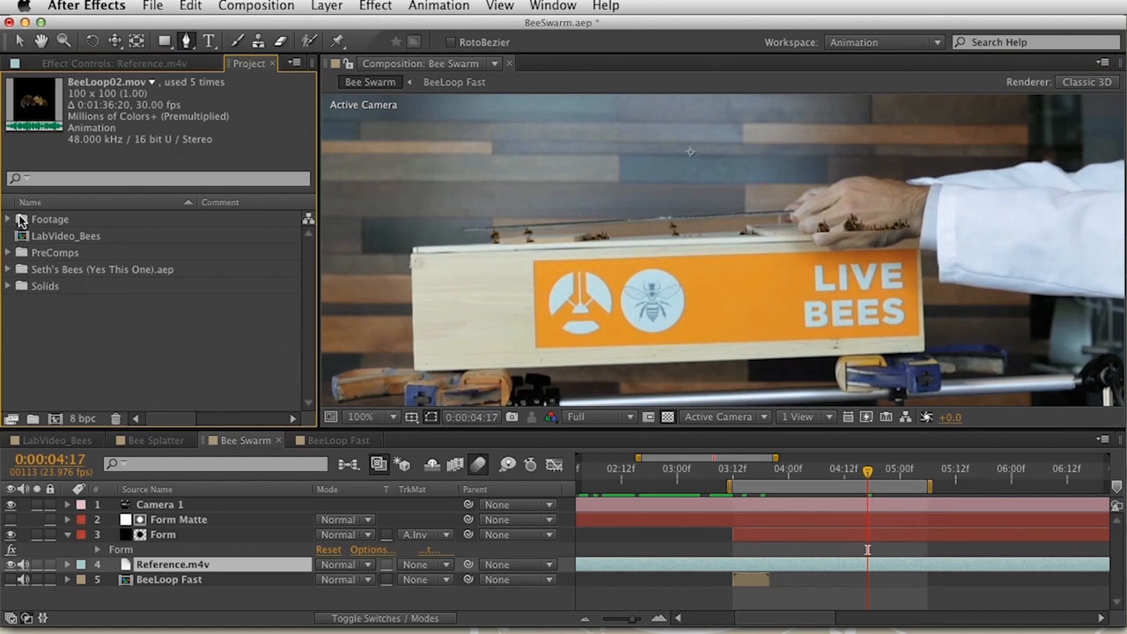
pyautogui.click(9, 220)
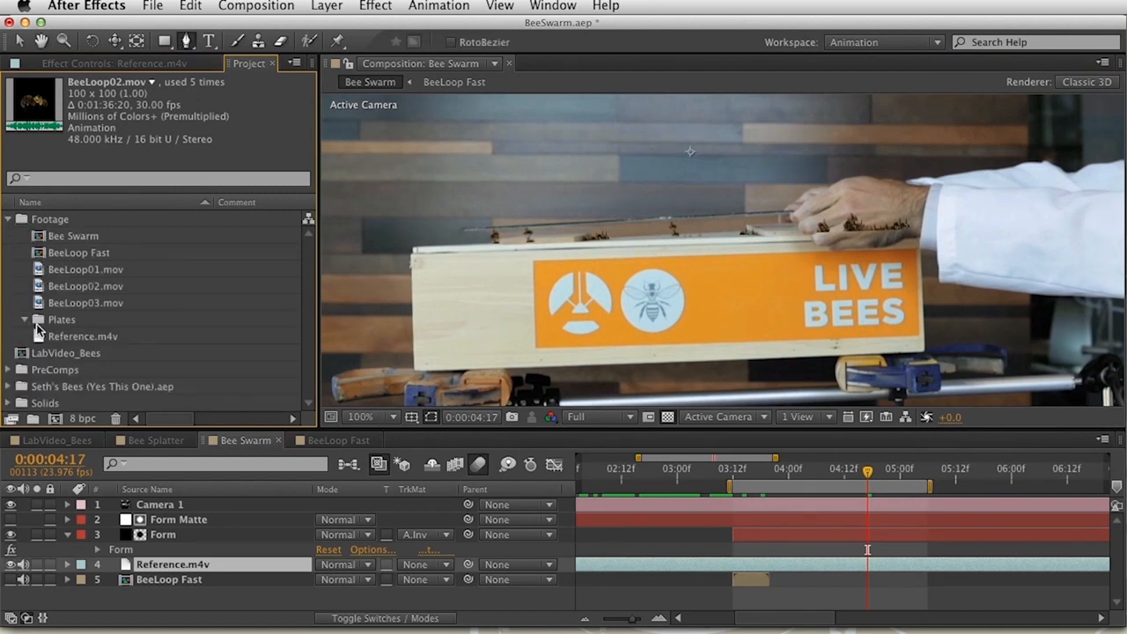
pyautogui.click(25, 320)
pyautogui.scroll(-1, 106, 300)
pyautogui.click(123, 286)
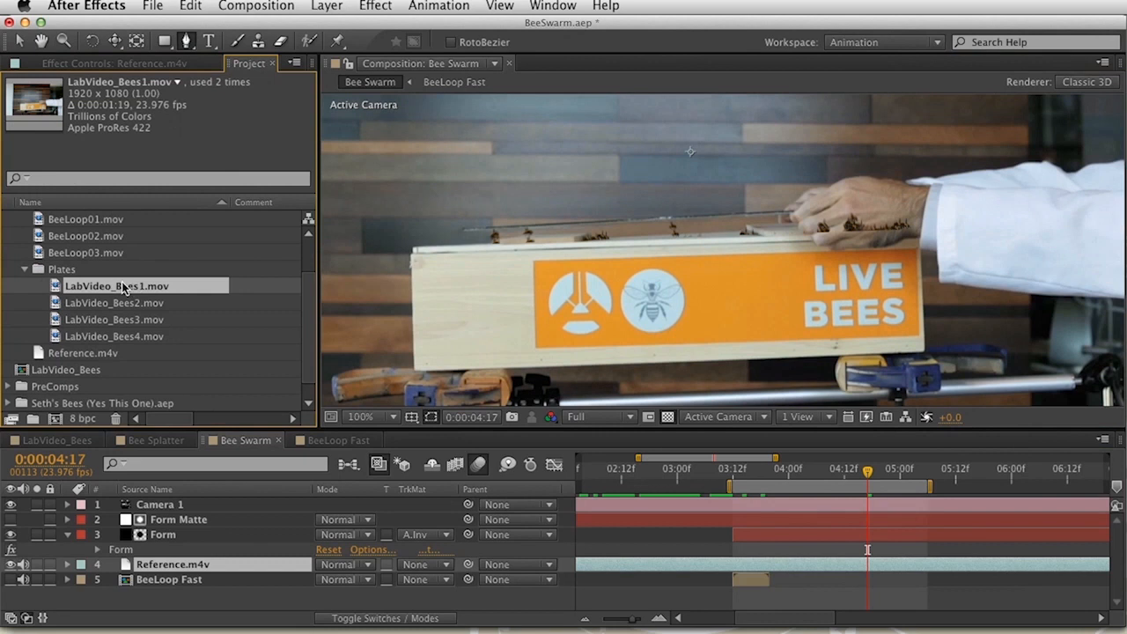
pyautogui.moveTo(110, 295); pyautogui.dragTo(186, 538)
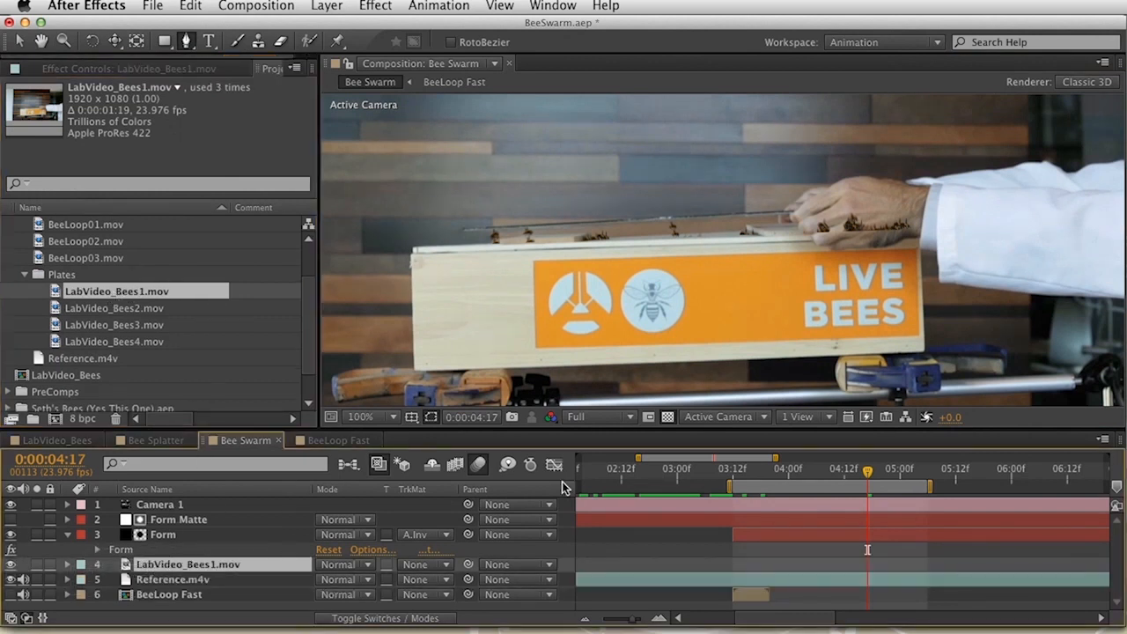
# Solo Reference.m4v to find the shot's first frame and start the LabVideo_Bees1.mov layer there at 0:00:03:12.
pyautogui.press('[')
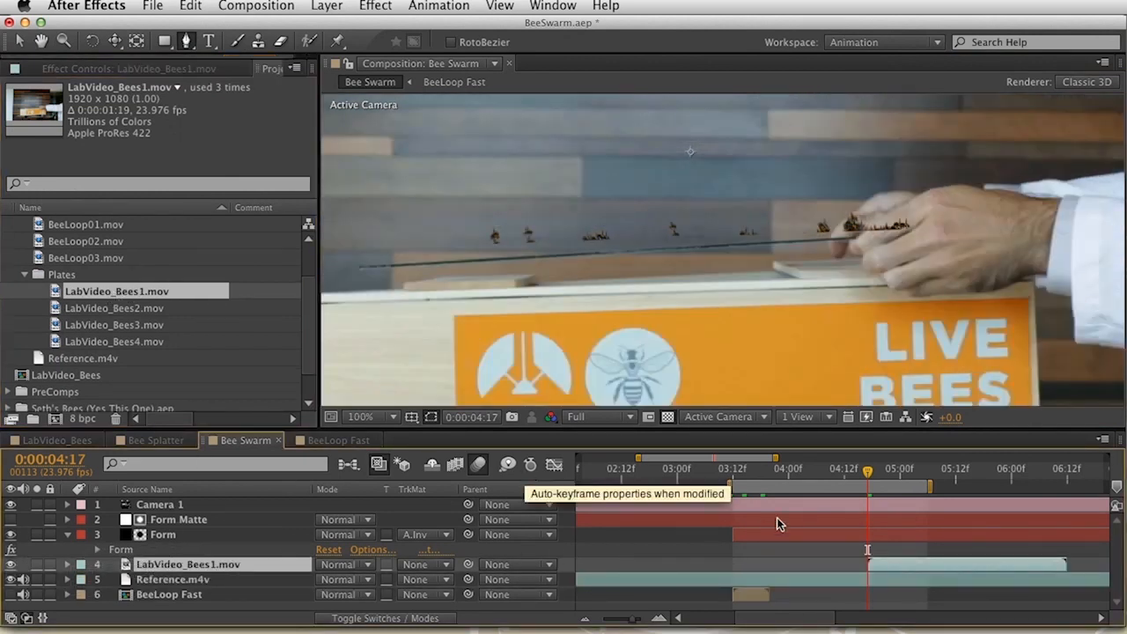
pyautogui.moveTo(907, 566); pyautogui.dragTo(862, 567)
pyautogui.moveTo(691, 477); pyautogui.dragTo(705, 475)
pyautogui.click(37, 579)
pyautogui.moveTo(705, 480)
pyautogui.mouseDown()
pyautogui.moveTo(732, 478)
pyautogui.moveTo(723, 474)
pyautogui.mouseUp()
pyautogui.press('pagedown')
pyautogui.press('pagedown')
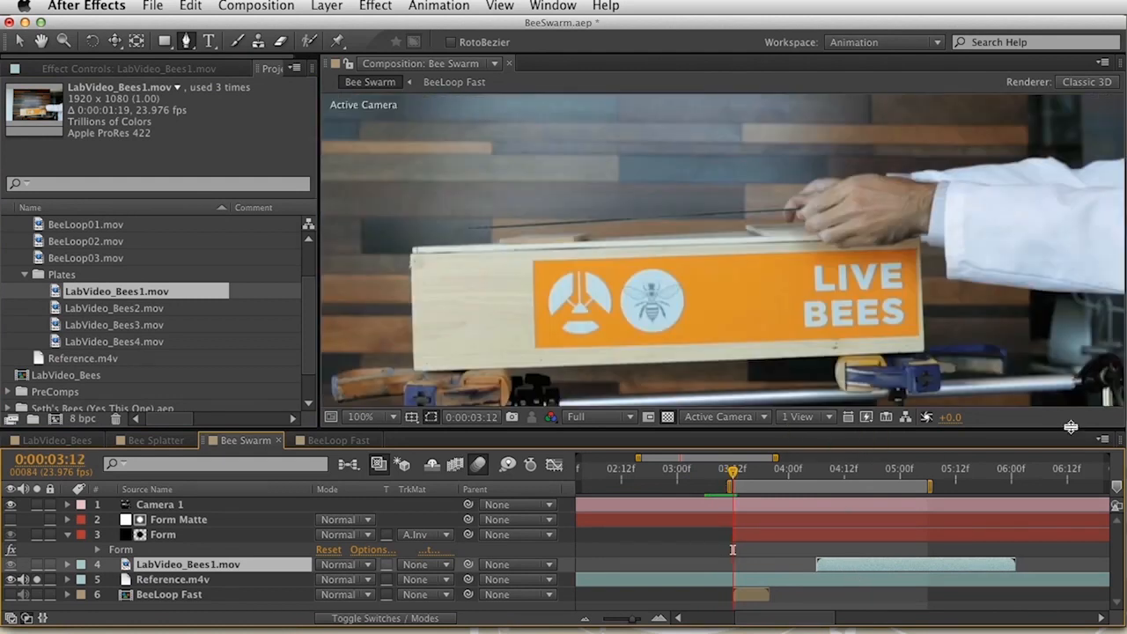
pyautogui.press('[')
# Scale LabVideo_Bees1.mov down so its framing matches the Reference.m4v footage.
pyautogui.keyDown('shift'); pyautogui.click(207, 578); pyautogui.keyUp('shift')
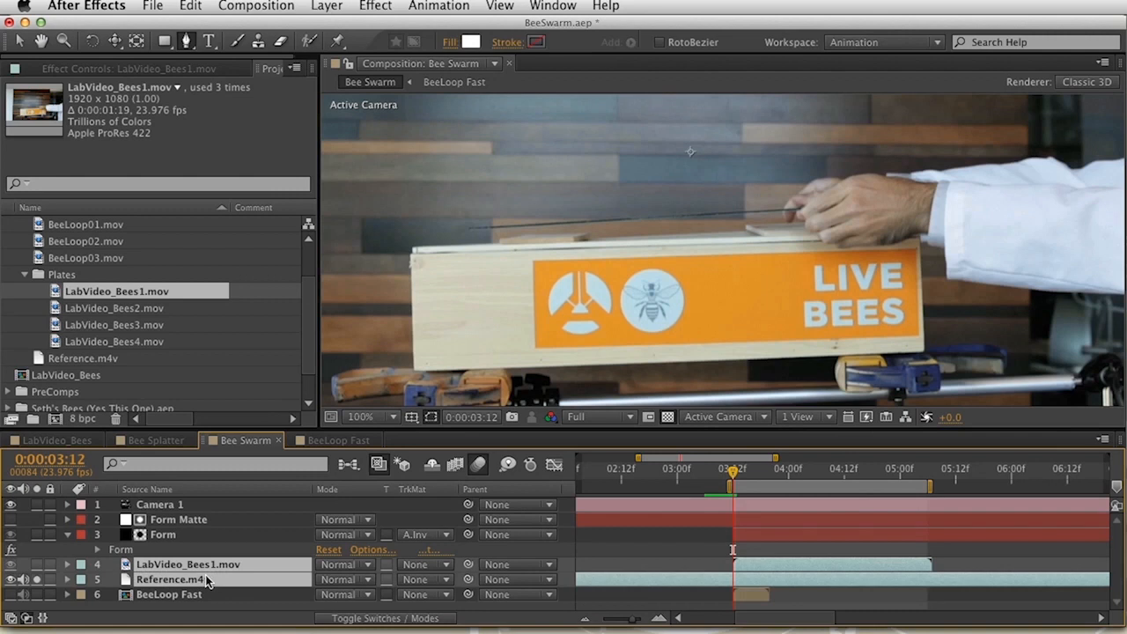
pyautogui.press('t')
pyautogui.click(400, 582)
pyautogui.moveTo(321, 582); pyautogui.dragTo(281, 584)
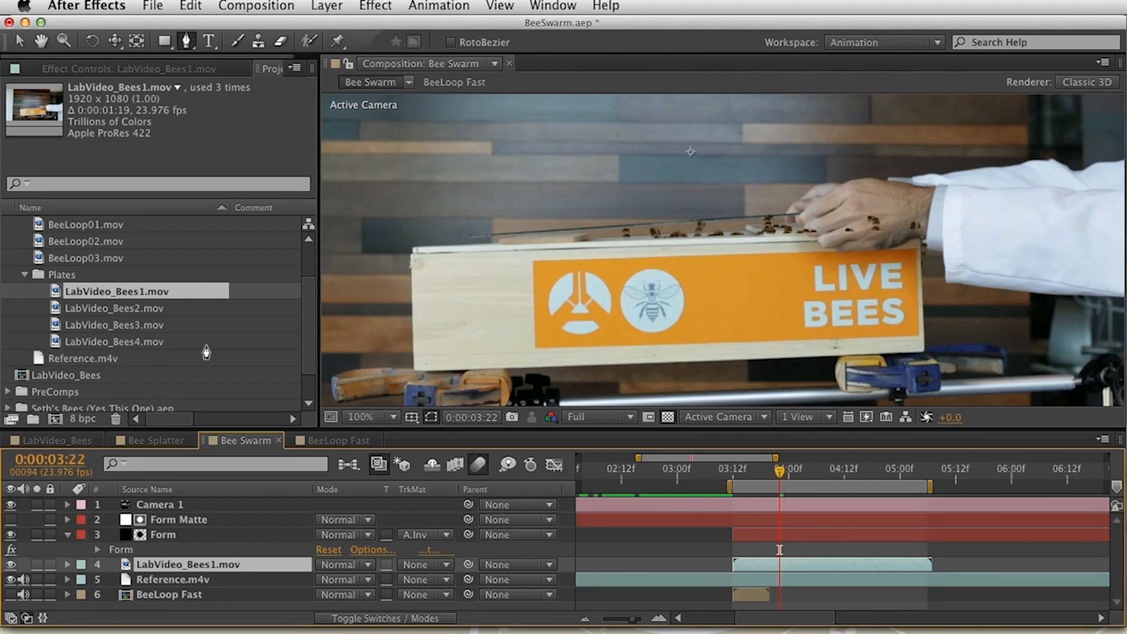
# Send LabVideo_Bees1.mov to mocha AE and create a LabVideo_Bees1 project for frames 0 to 42, overwriting the existing project file.
pyautogui.click(452, 7)
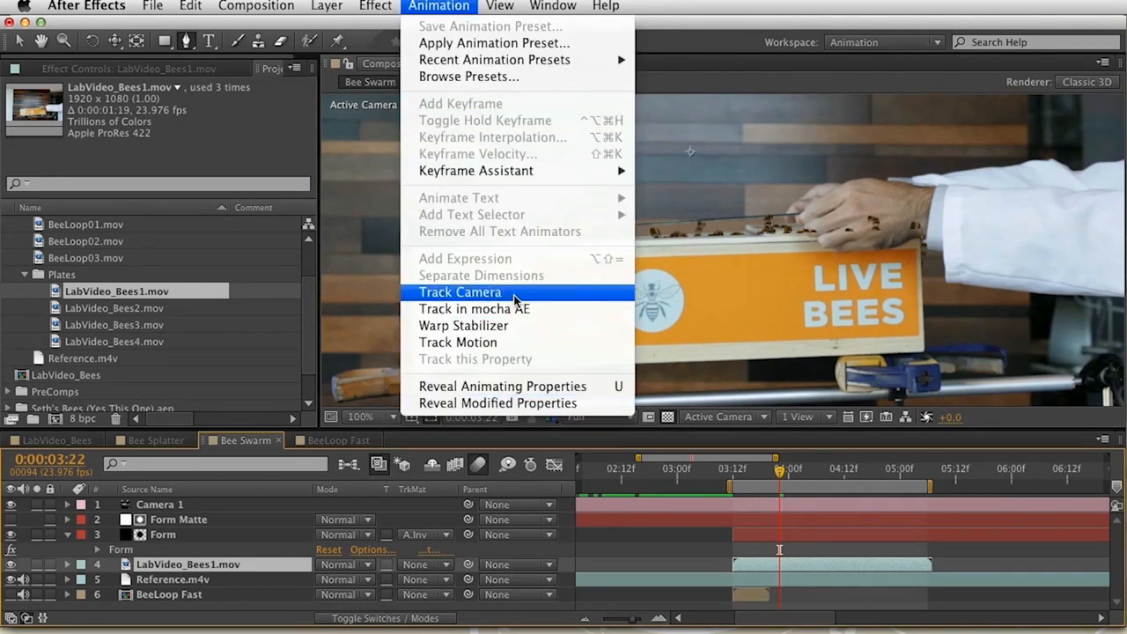
pyautogui.click(735, 254)
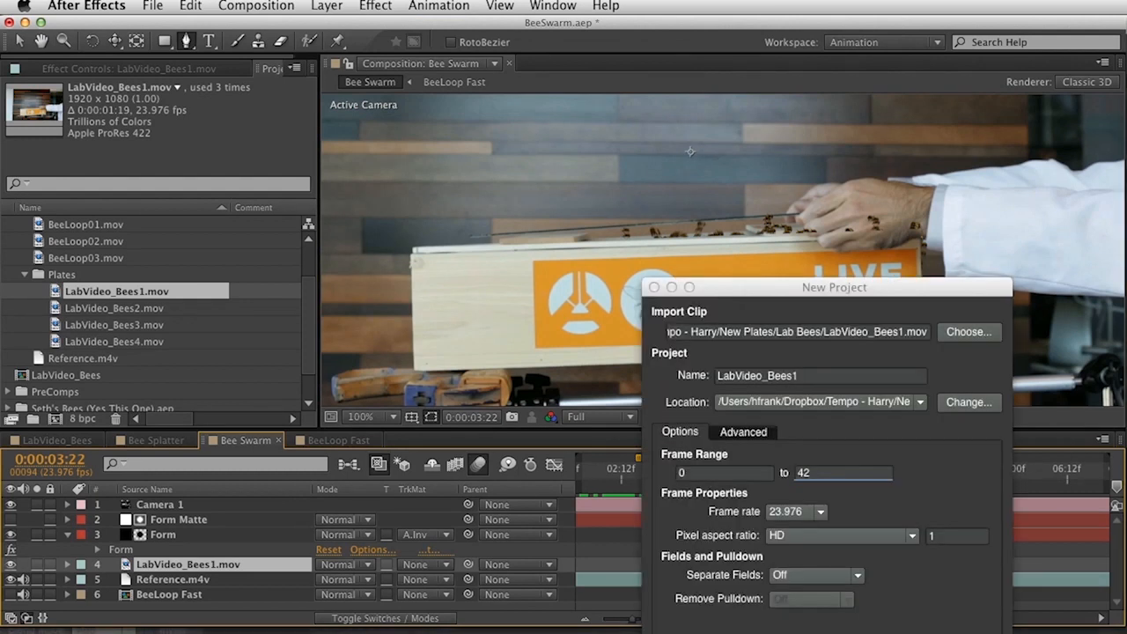
pyautogui.press('Return')
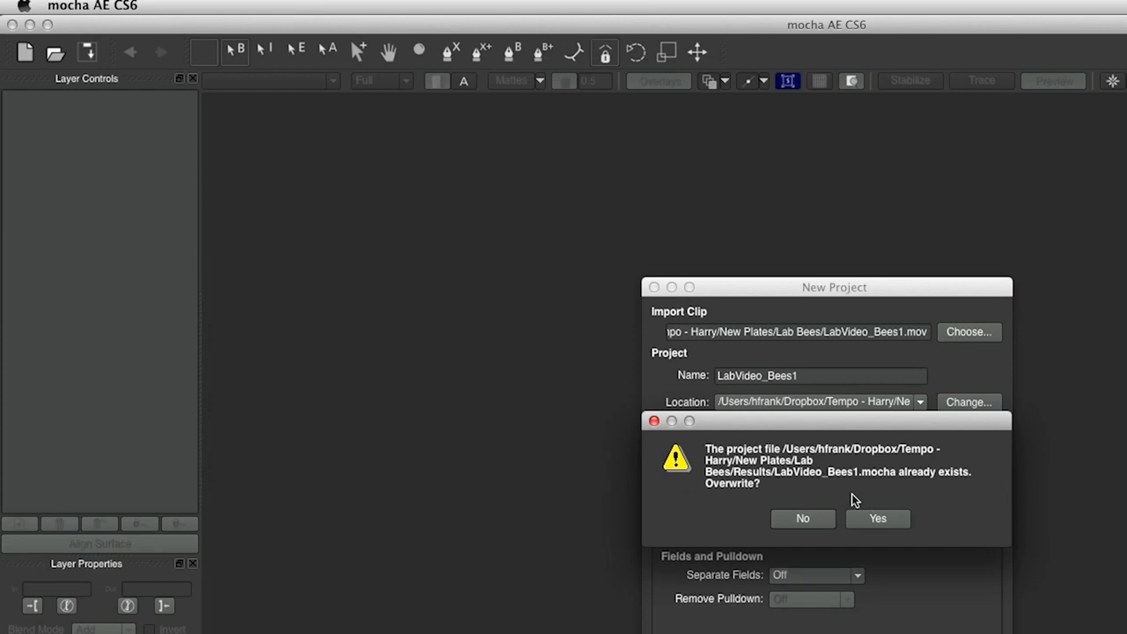
pyautogui.click(878, 519)
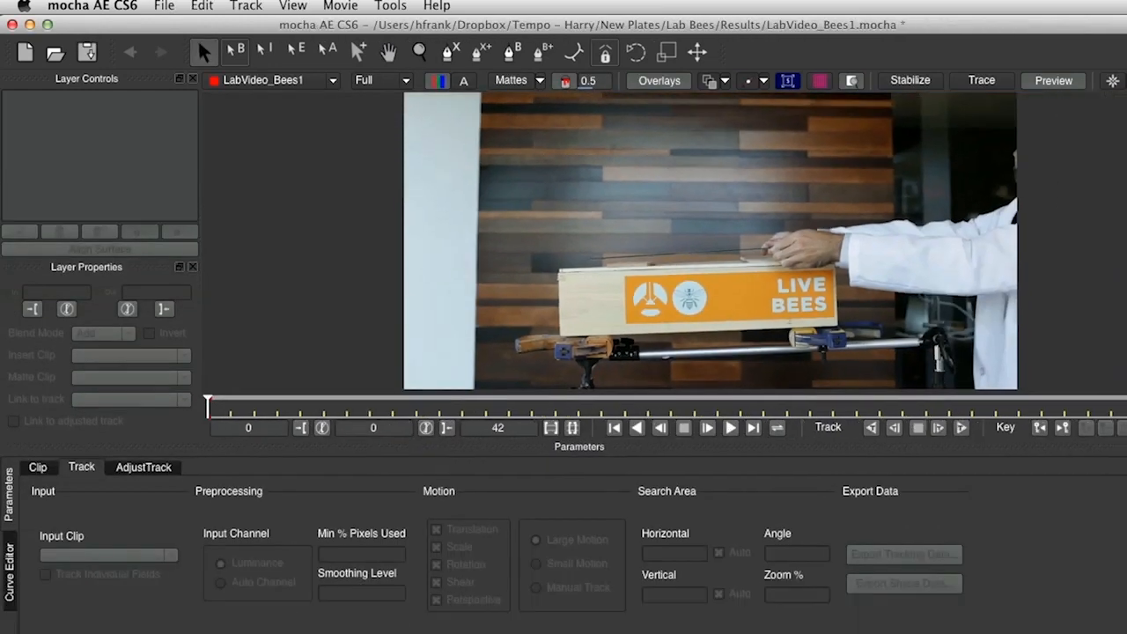
pyautogui.moveTo(1123, 630)
pyautogui.mouseDown()
pyautogui.moveTo(1123, 543)
pyautogui.moveTo(1123, 630)
pyautogui.mouseUp()
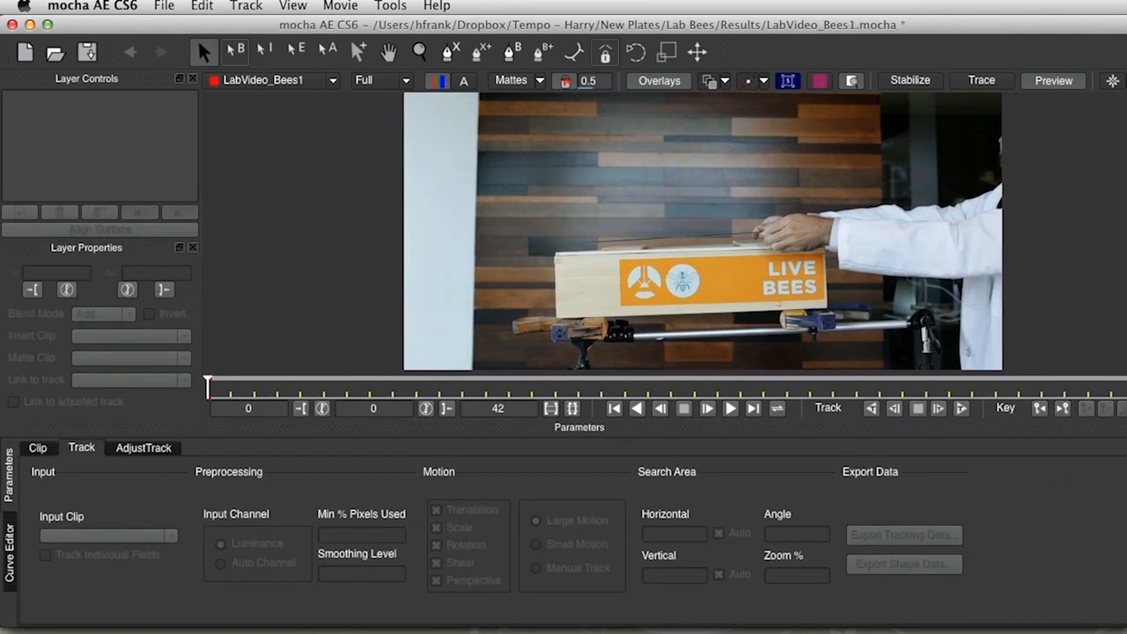
# Draw a closed six-point X-Spline around the back of the hand at frame 0 and fit its upper point to the hand's edge.
pyautogui.press('z')
pyautogui.moveTo(1004, 88); pyautogui.dragTo(919, 254)
pyautogui.press('x')
pyautogui.click(450, 53)
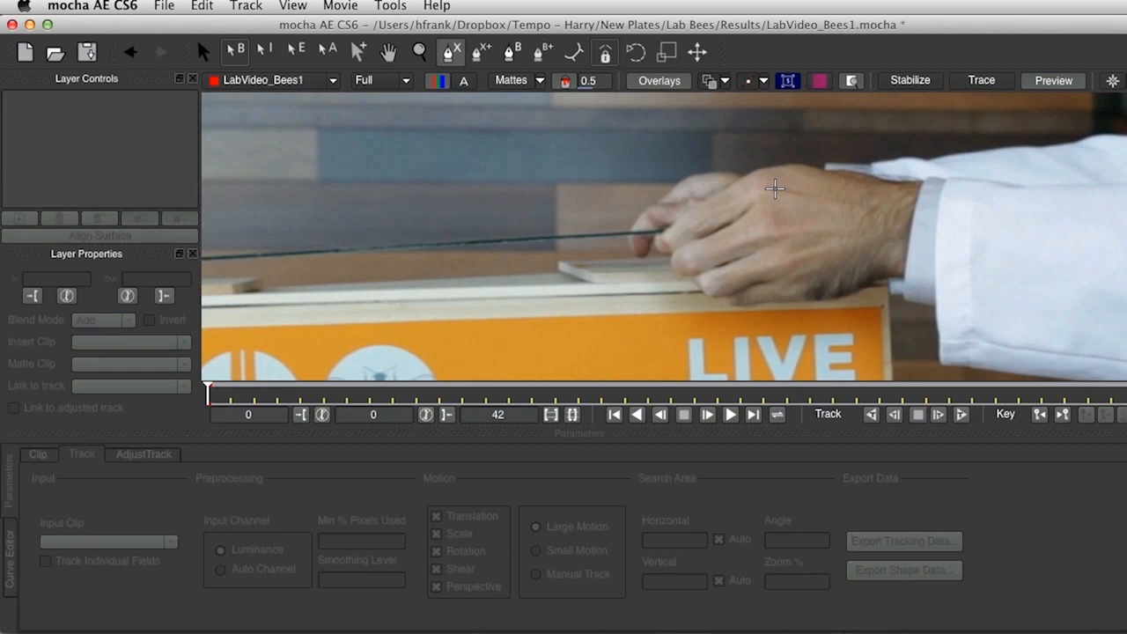
pyautogui.click(764, 181)
pyautogui.click(773, 233)
pyautogui.click(808, 297)
pyautogui.click(898, 268)
pyautogui.click(900, 190)
pyautogui.click(800, 173)
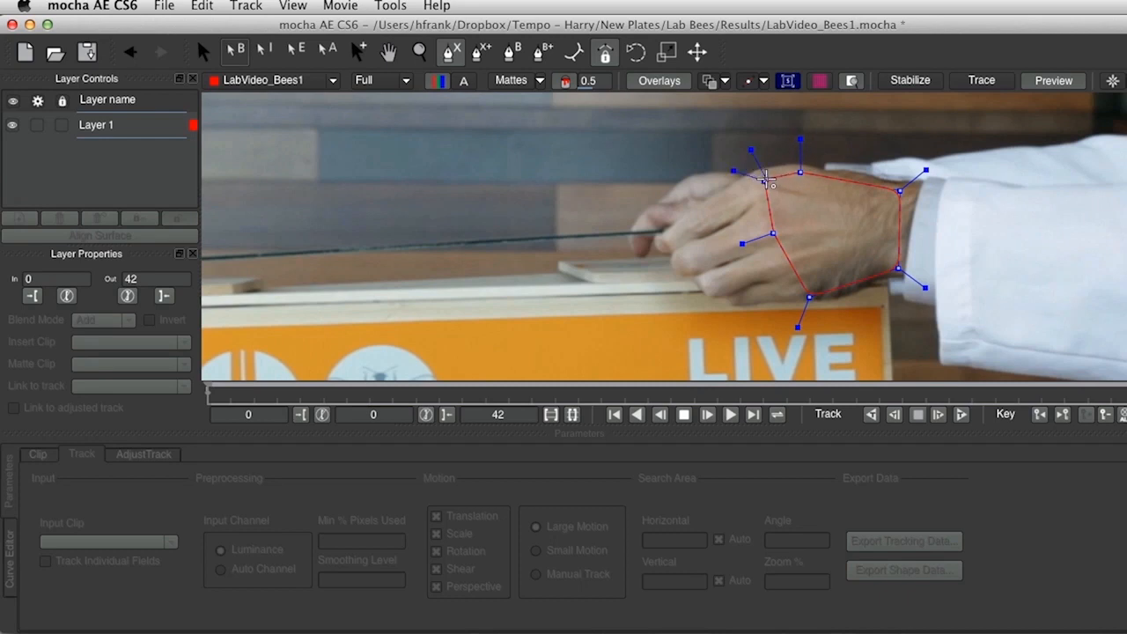
pyautogui.rightClick(766, 182)
pyautogui.moveTo(801, 171); pyautogui.dragTo(795, 169)
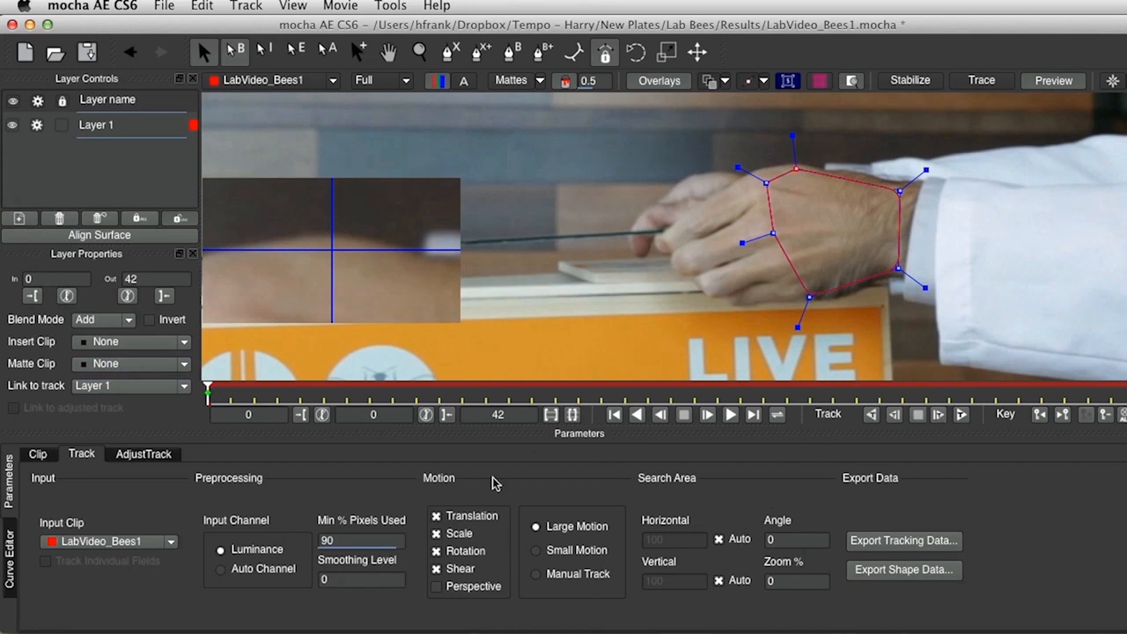
# Track the hand spline forward through frame 42 and review the track back to frame 19.
pyautogui.click(939, 415)
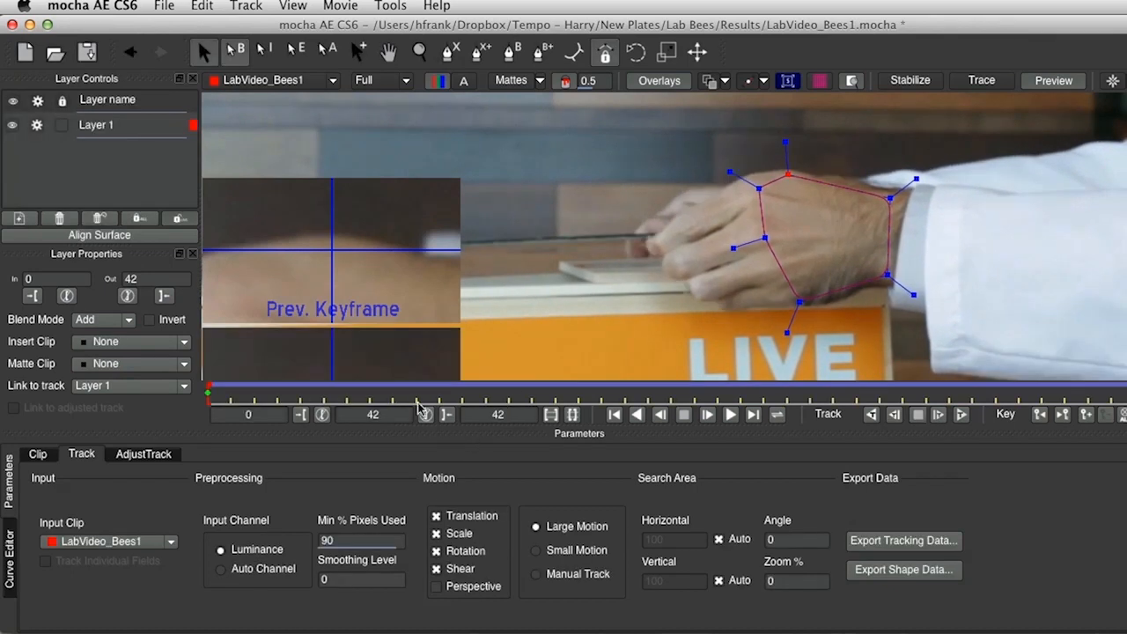
pyautogui.moveTo(418, 394); pyautogui.dragTo(648, 401)
# Rename the tracked layer "Hand Track", switch off its tracking and lock it.
pyautogui.doubleClick(107, 124)
pyautogui.write('HAnd Track')
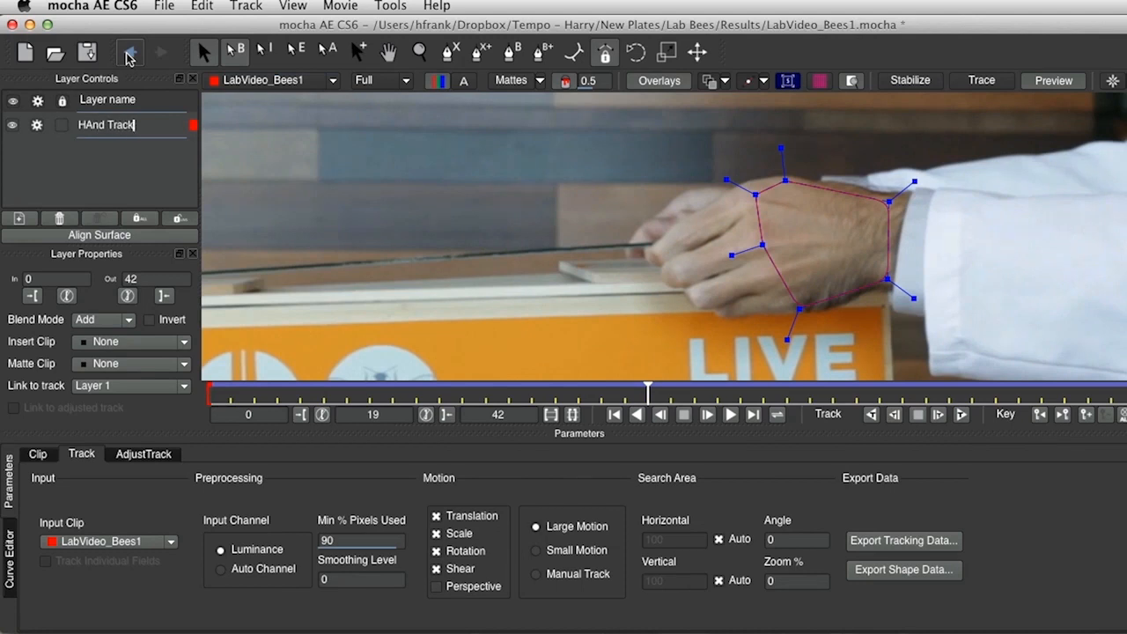
pyautogui.press('BackSpace')
pyautogui.write('a')
pyautogui.press('Return')
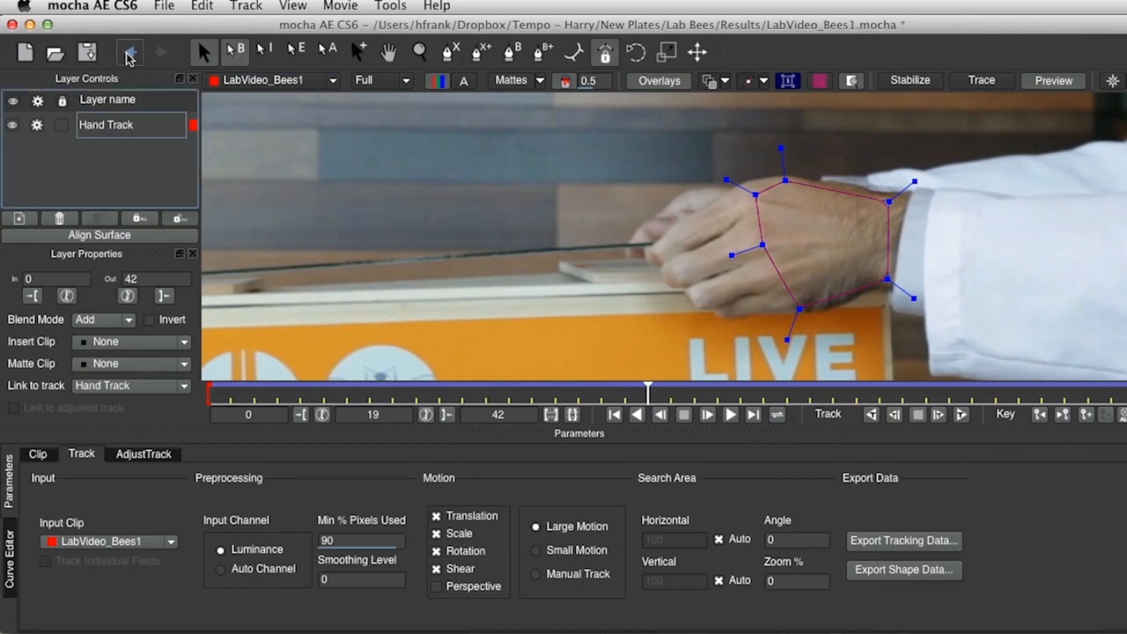
pyautogui.click(34, 127)
pyautogui.click(62, 127)
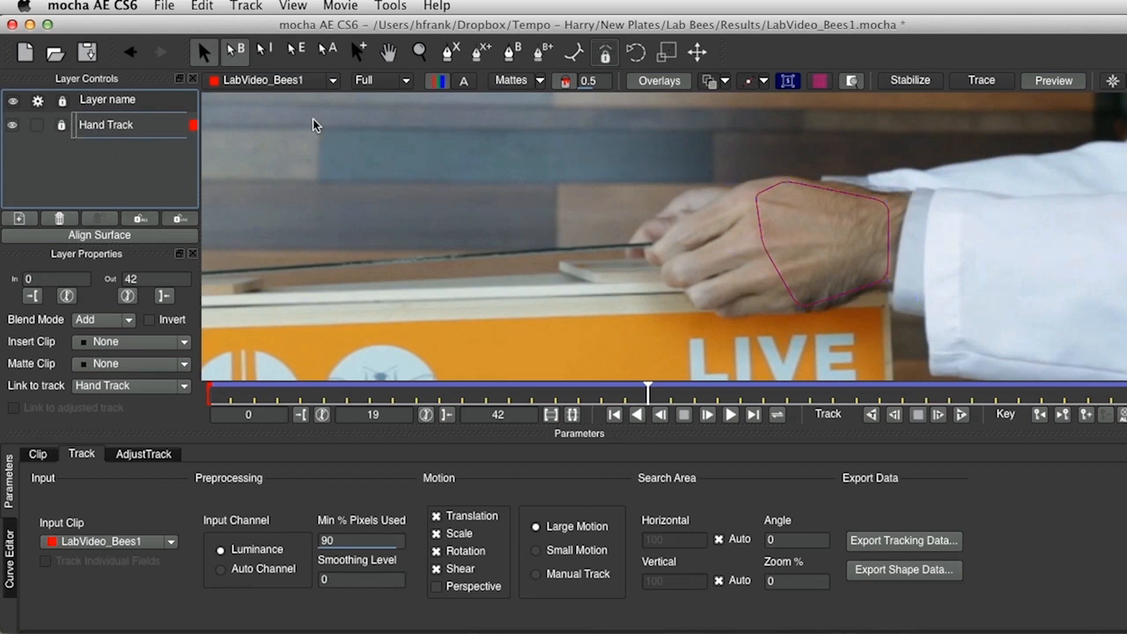
# Draw a closed X-Spline at frame 19 outlining the whole front hand, from the wrist around the fingertips and back over the knuckles.
pyautogui.click(449, 55)
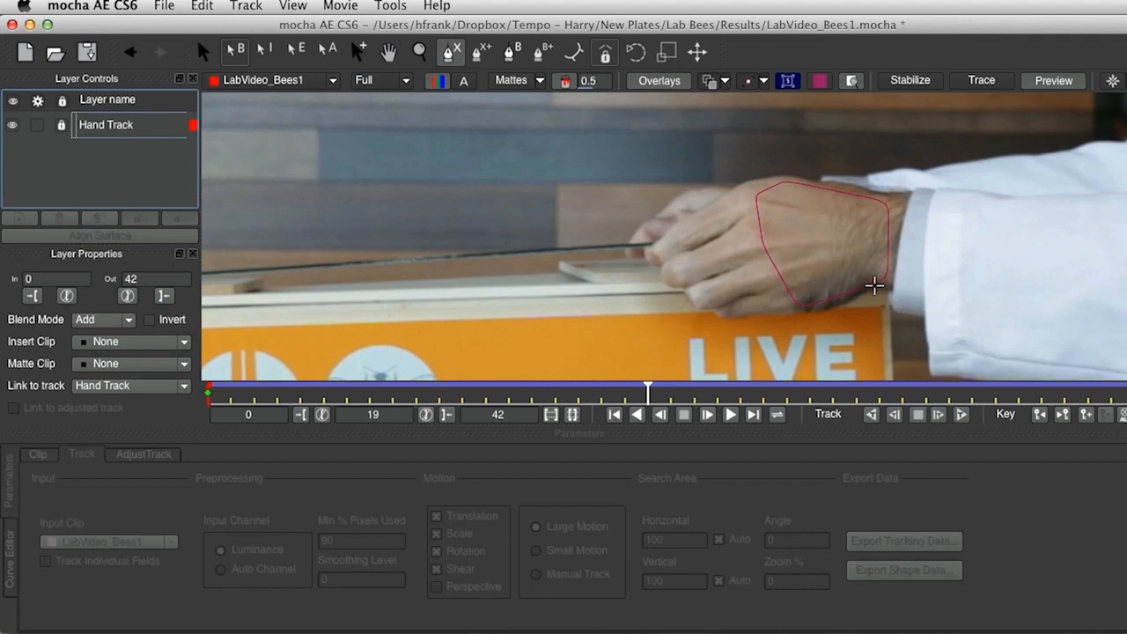
pyautogui.click(871, 287)
pyautogui.click(833, 306)
pyautogui.click(780, 308)
pyautogui.click(712, 321)
pyautogui.click(739, 314)
pyautogui.click(708, 319)
pyautogui.click(710, 309)
pyautogui.click(694, 310)
pyautogui.click(683, 290)
pyautogui.click(673, 288)
pyautogui.click(660, 276)
pyautogui.click(661, 265)
pyautogui.click(650, 263)
pyautogui.click(642, 256)
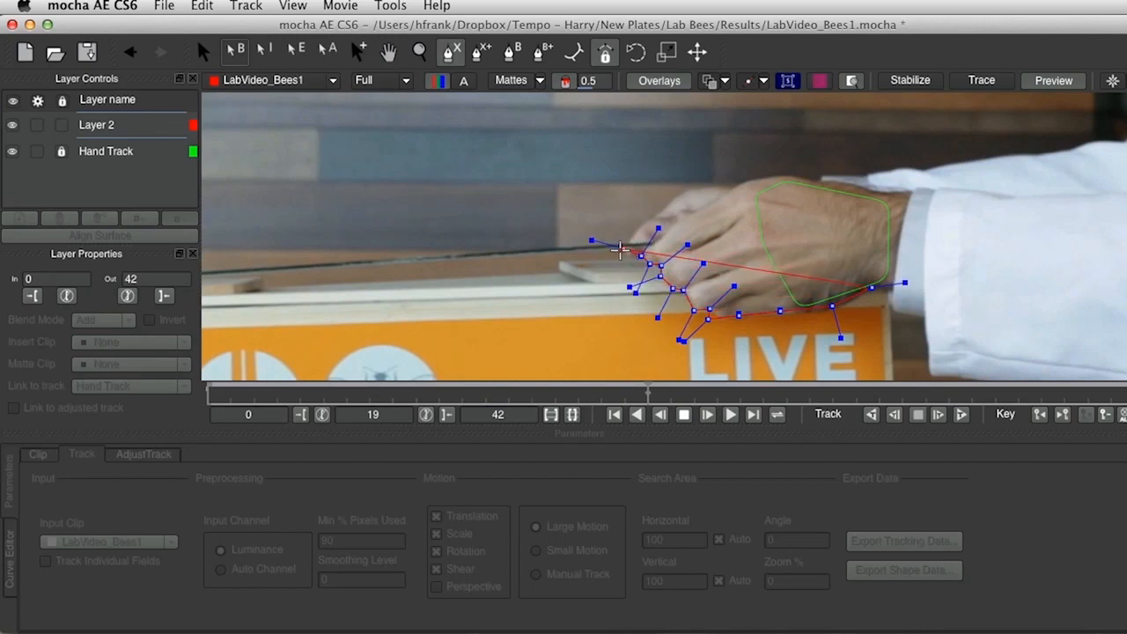
pyautogui.click(660, 235)
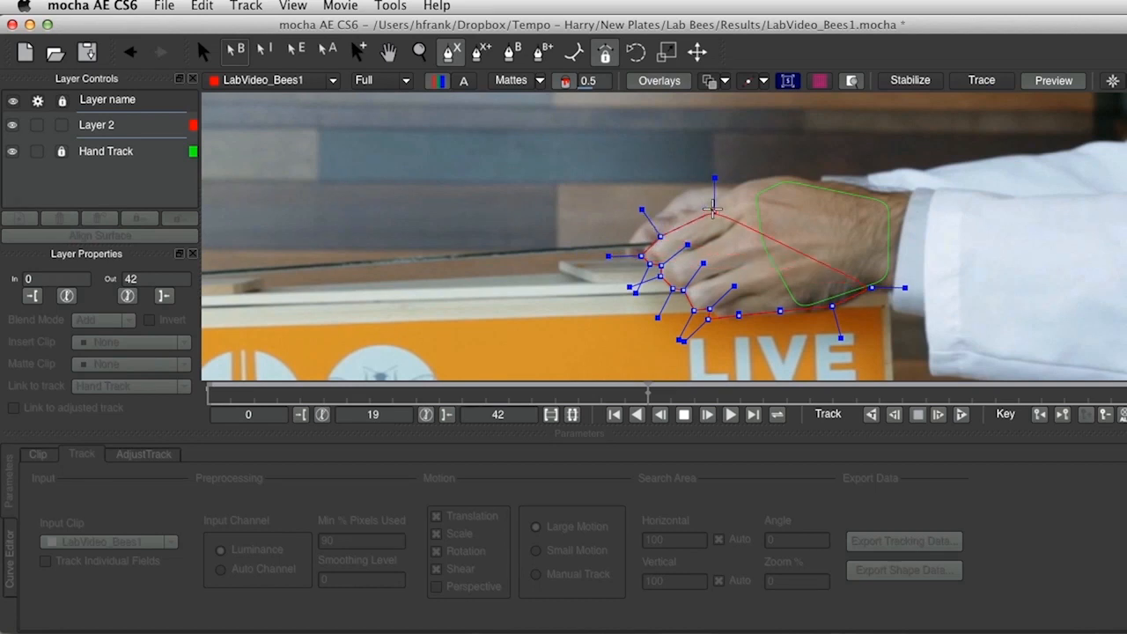
pyautogui.click(730, 195)
pyautogui.click(756, 176)
pyautogui.click(789, 176)
pyautogui.click(822, 184)
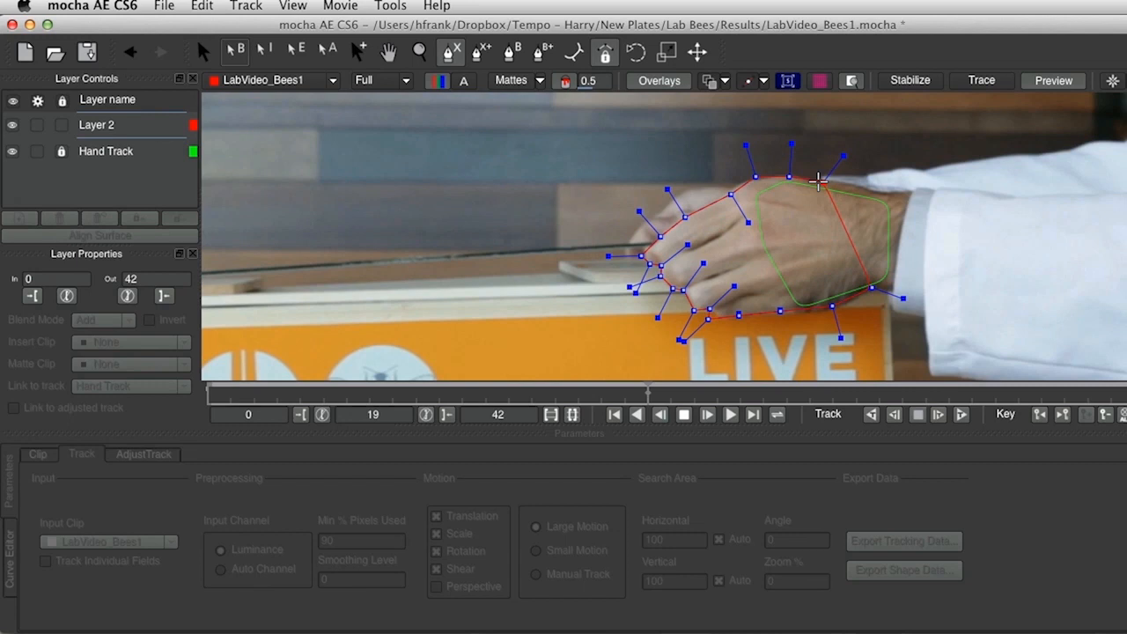
pyautogui.click(861, 186)
pyautogui.click(879, 192)
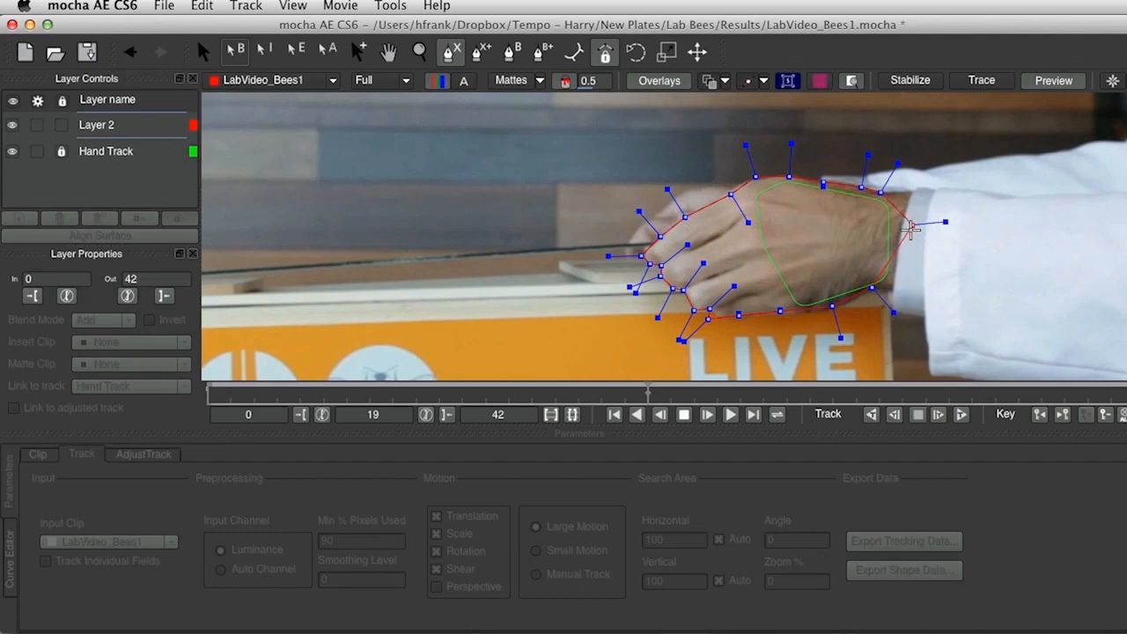
pyautogui.click(871, 288)
pyautogui.press('x')
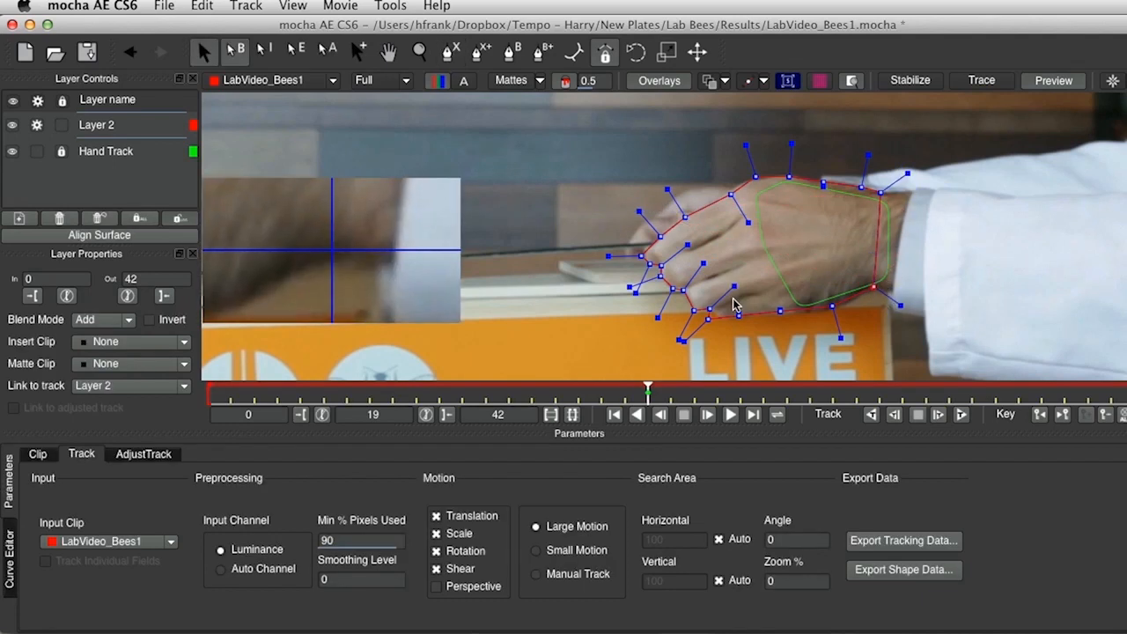
# Fit the hand outline's spline point to the gap between the lower two fingers at frame 19 and select all its points.
pyautogui.moveTo(709, 324); pyautogui.dragTo(898, 152)
pyautogui.scroll(5, 779, 217)
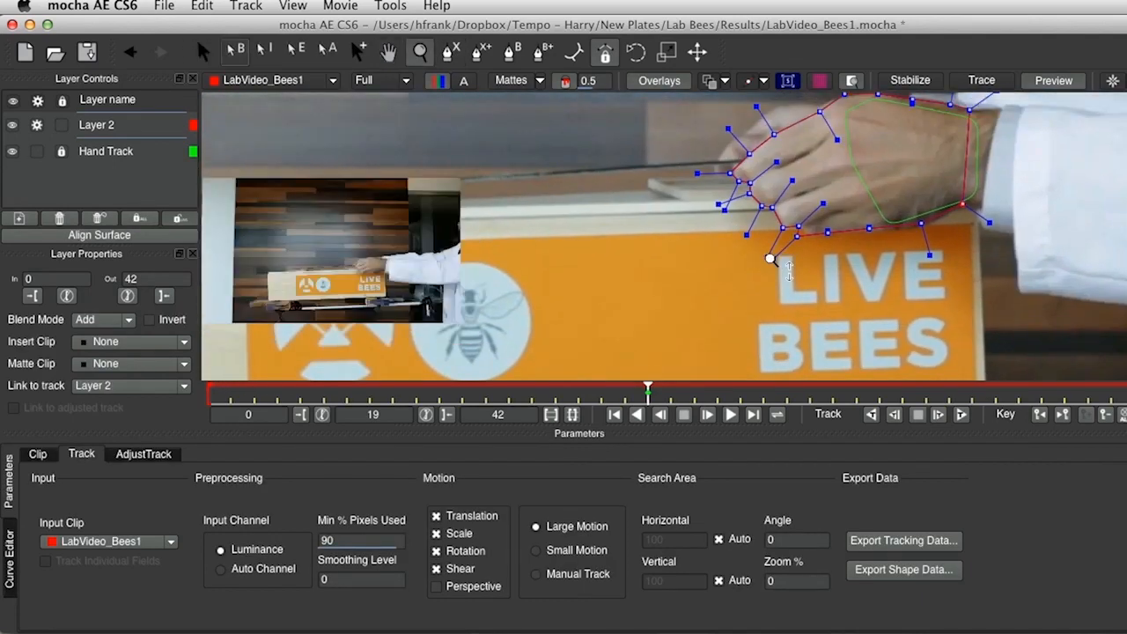
pyautogui.press('x')
pyautogui.moveTo(802, 210); pyautogui.dragTo(797, 279)
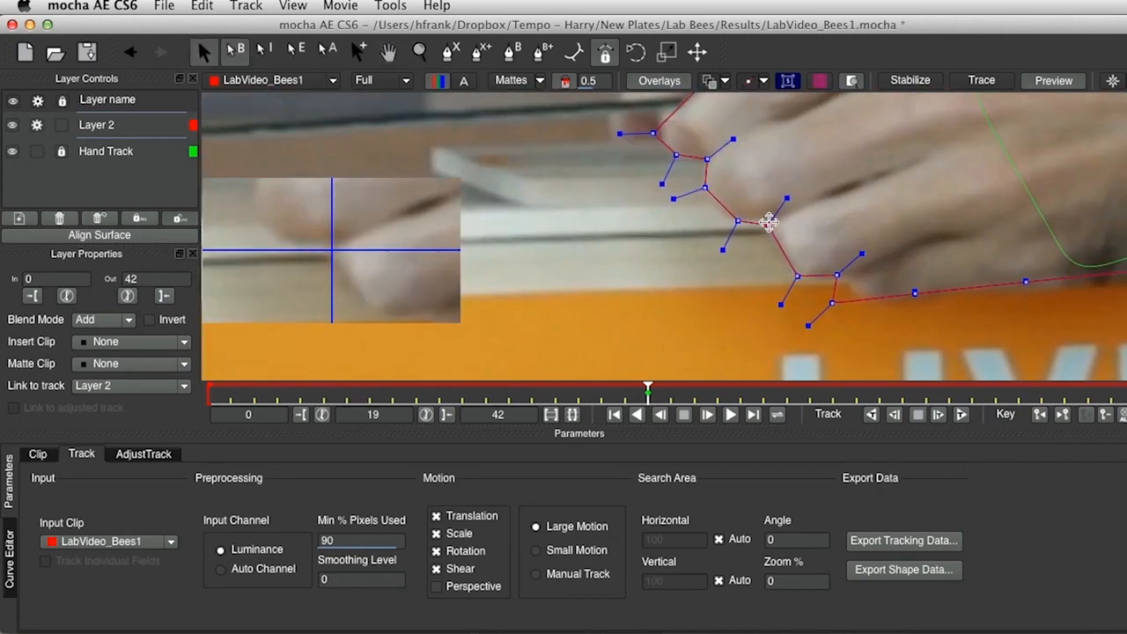
pyautogui.click(740, 216)
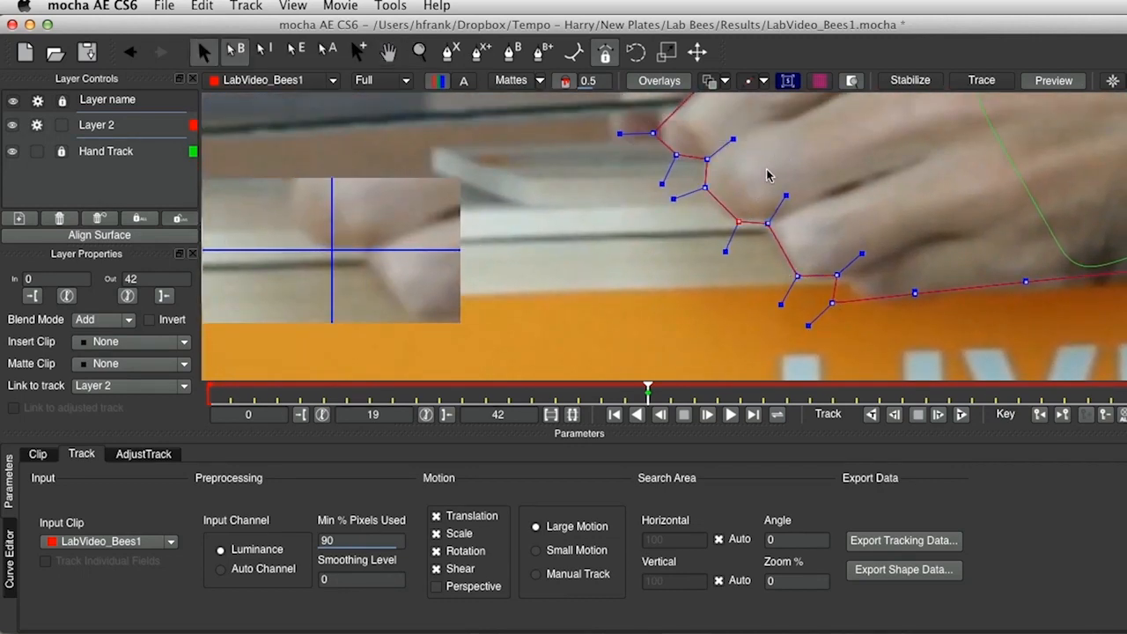
pyautogui.press('super+a')
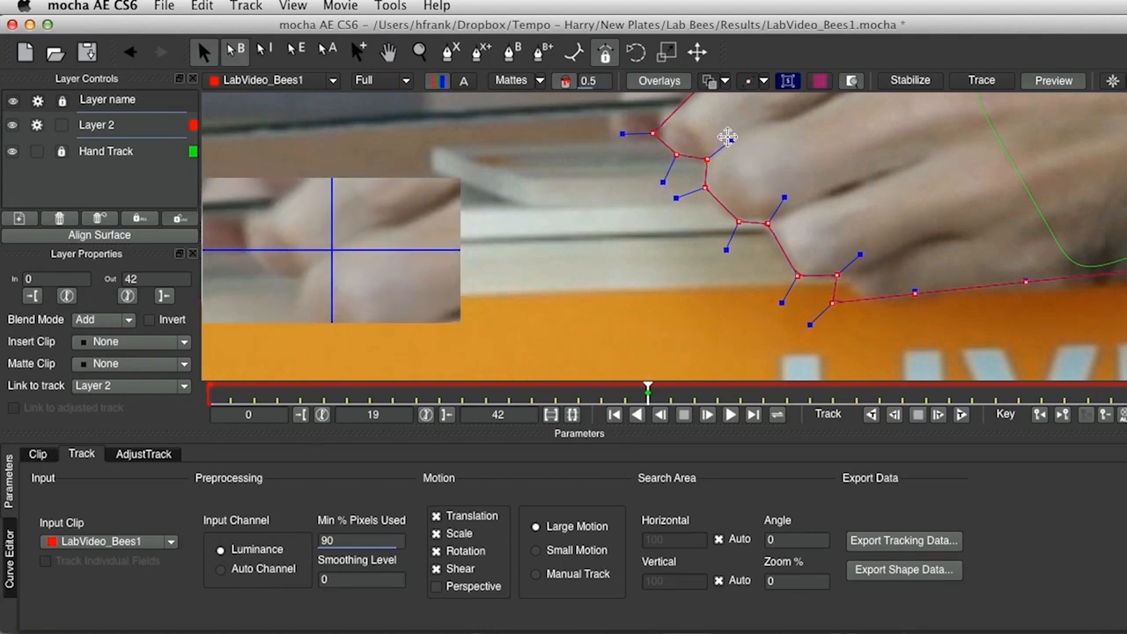
# Move the two foremost spline points of the hand outline to match the fingertip's edge at frame 19.
pyautogui.press('x')
pyautogui.moveTo(881, 206); pyautogui.dragTo(886, 348)
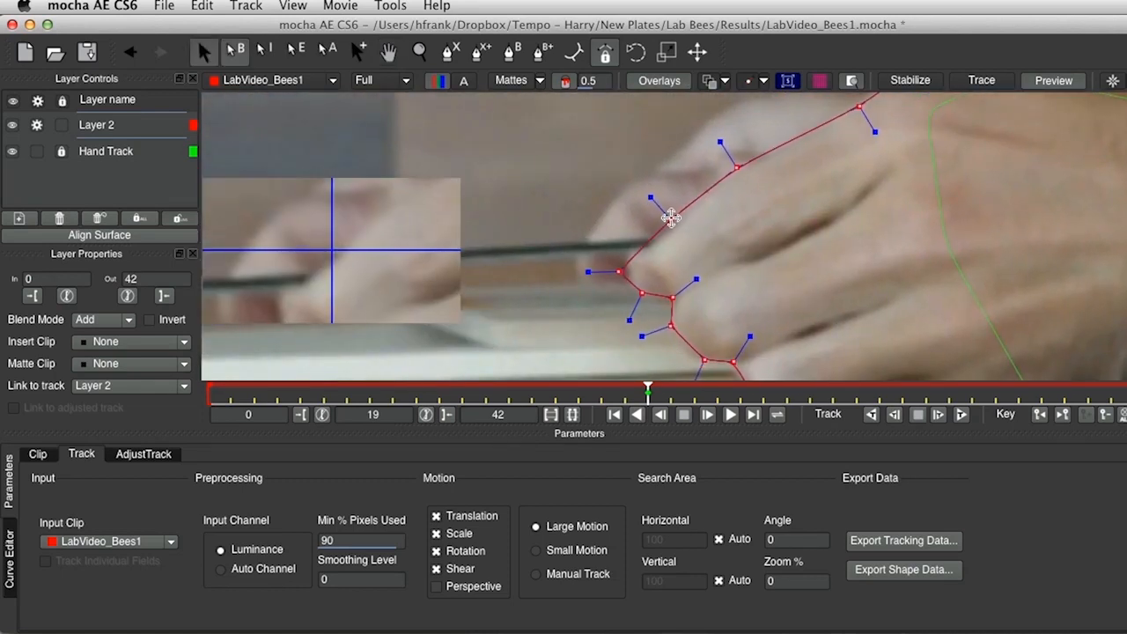
pyautogui.moveTo(629, 252); pyautogui.dragTo(624, 256)
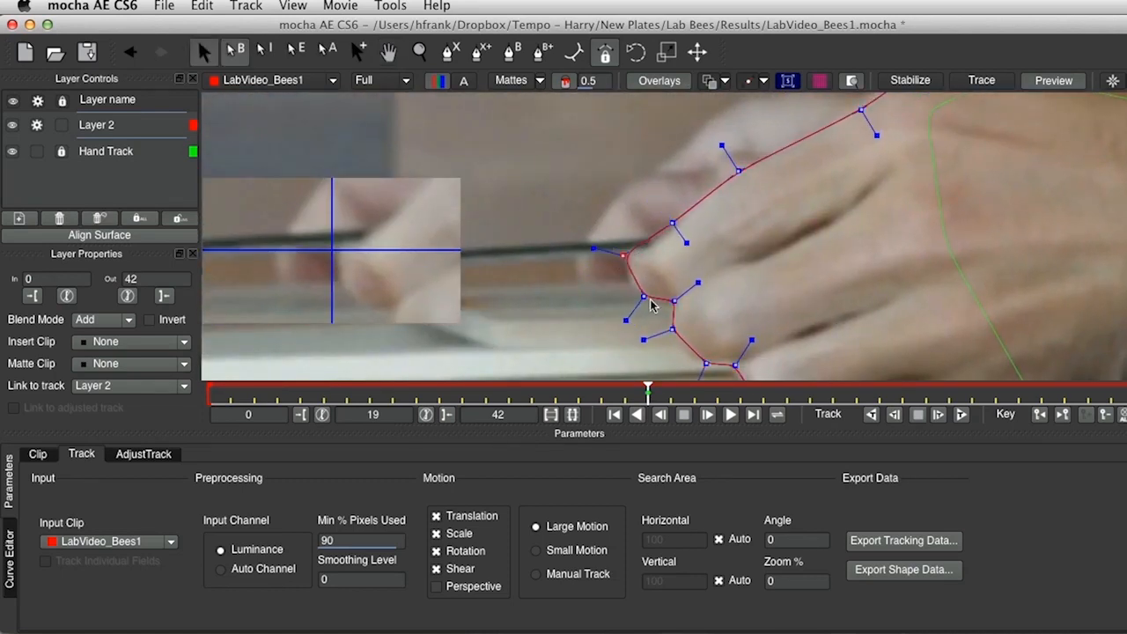
pyautogui.moveTo(641, 296); pyautogui.dragTo(634, 293)
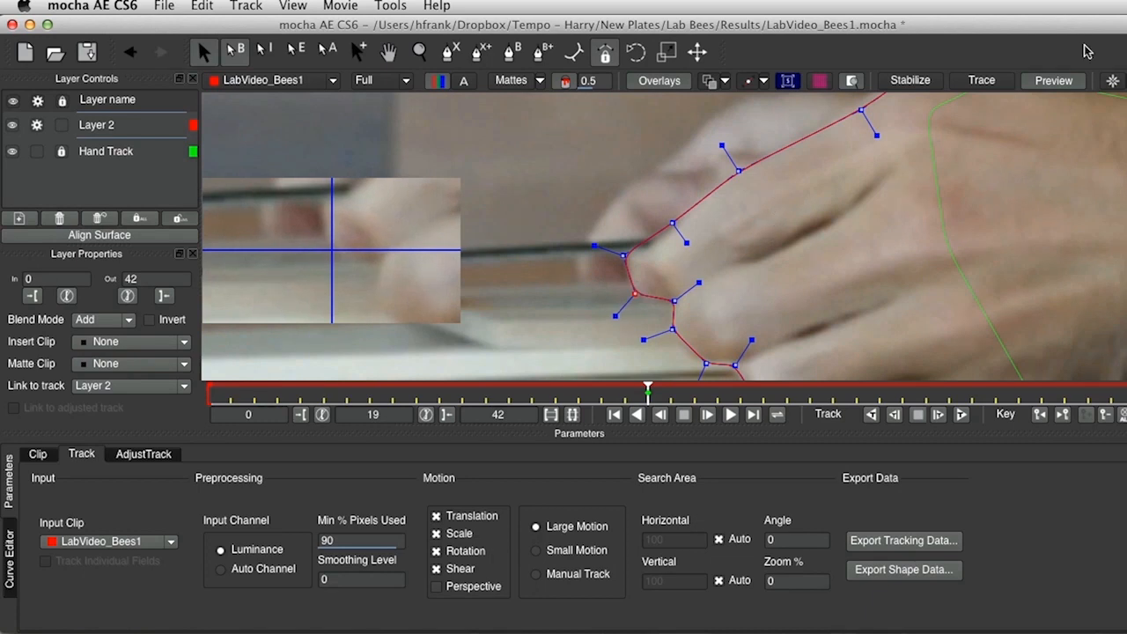
# Rename the hand outline layer "Roto".
pyautogui.press('*')
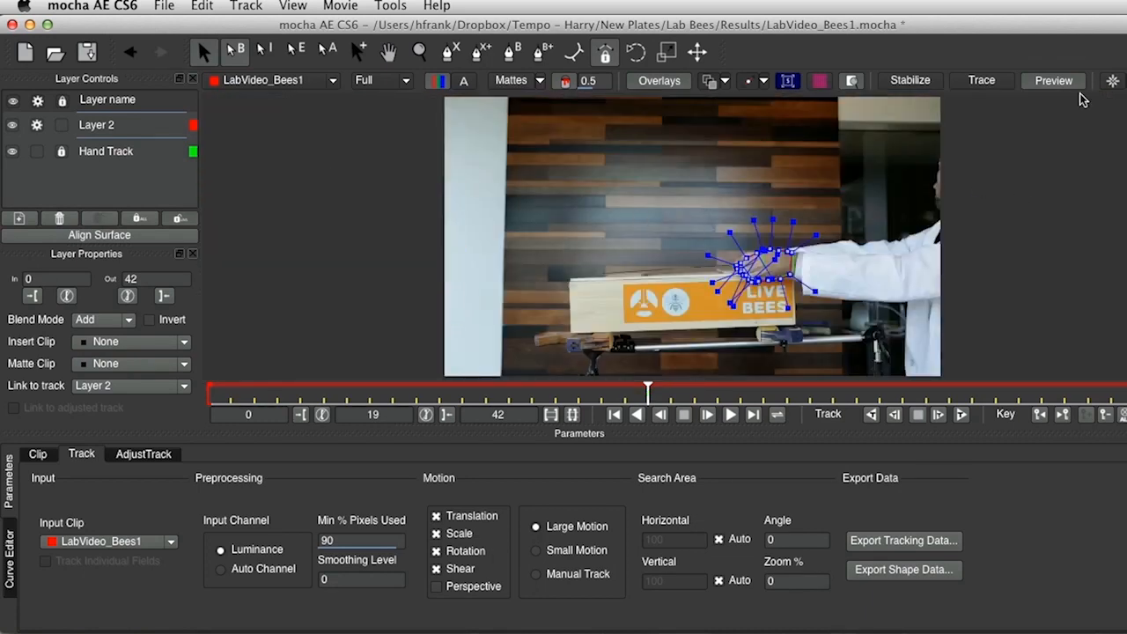
pyautogui.press('z')
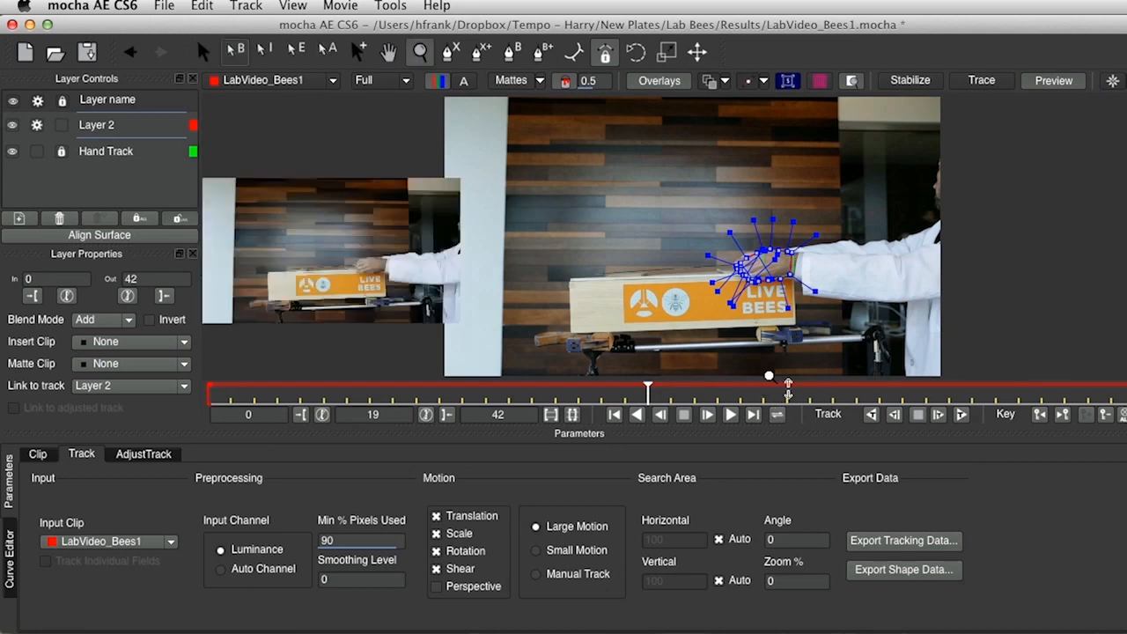
pyautogui.moveTo(840, 329); pyautogui.dragTo(842, 252)
pyautogui.press('x')
pyautogui.moveTo(837, 251); pyautogui.dragTo(912, 292)
pyautogui.doubleClick(118, 125)
pyautogui.press('super+a')
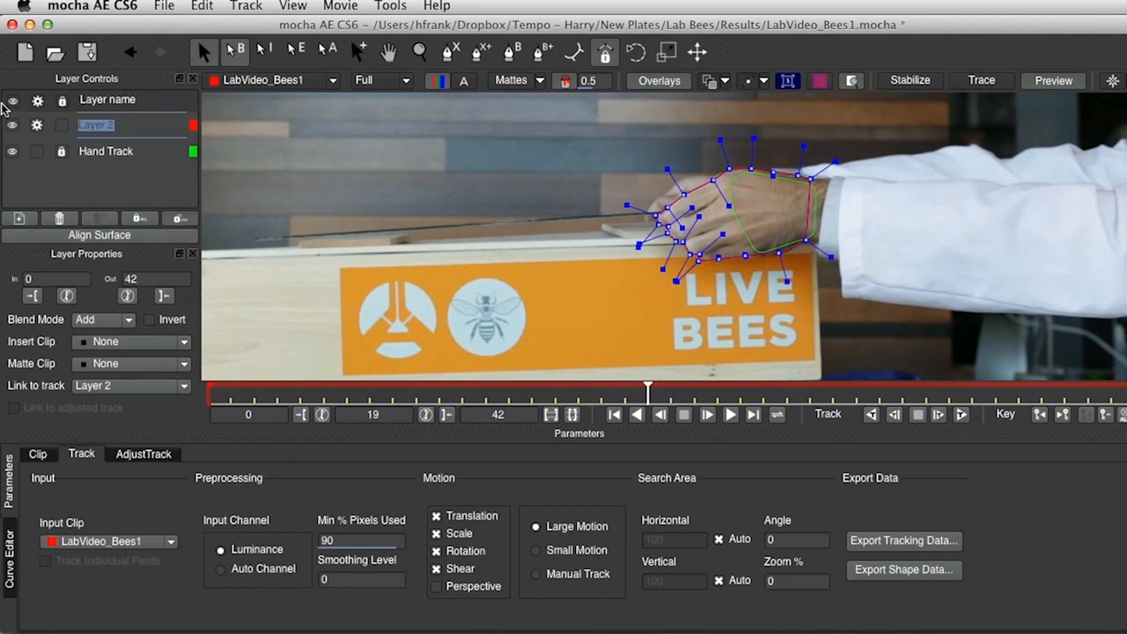
pyautogui.write('Roto')
pyautogui.press('Return')
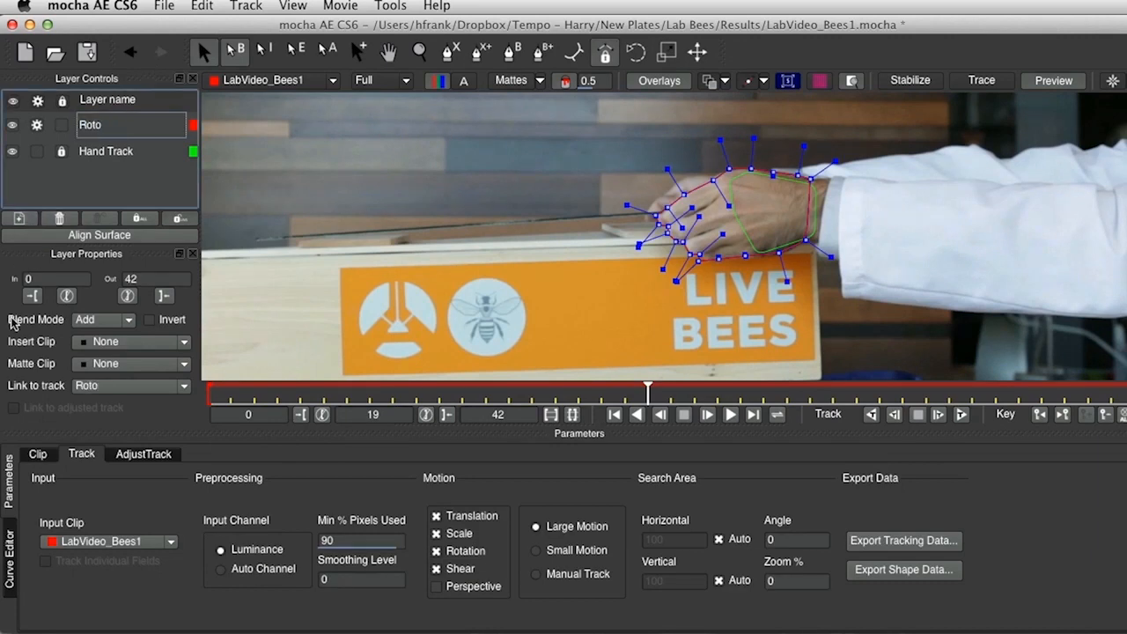
# Link the Roto layer to Hand Track with its own tracking switched off, and check the outline at frame 4.
pyautogui.click(132, 385)
pyautogui.click(102, 409)
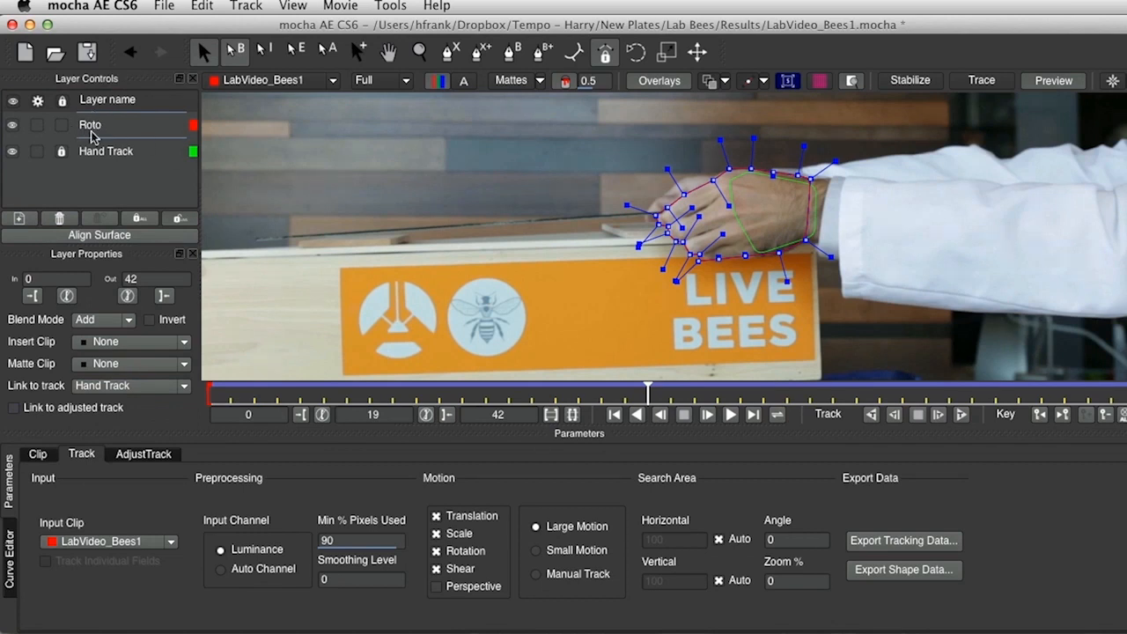
pyautogui.click(296, 398)
pyautogui.moveTo(282, 397); pyautogui.dragTo(321, 394)
pyautogui.click(564, 184)
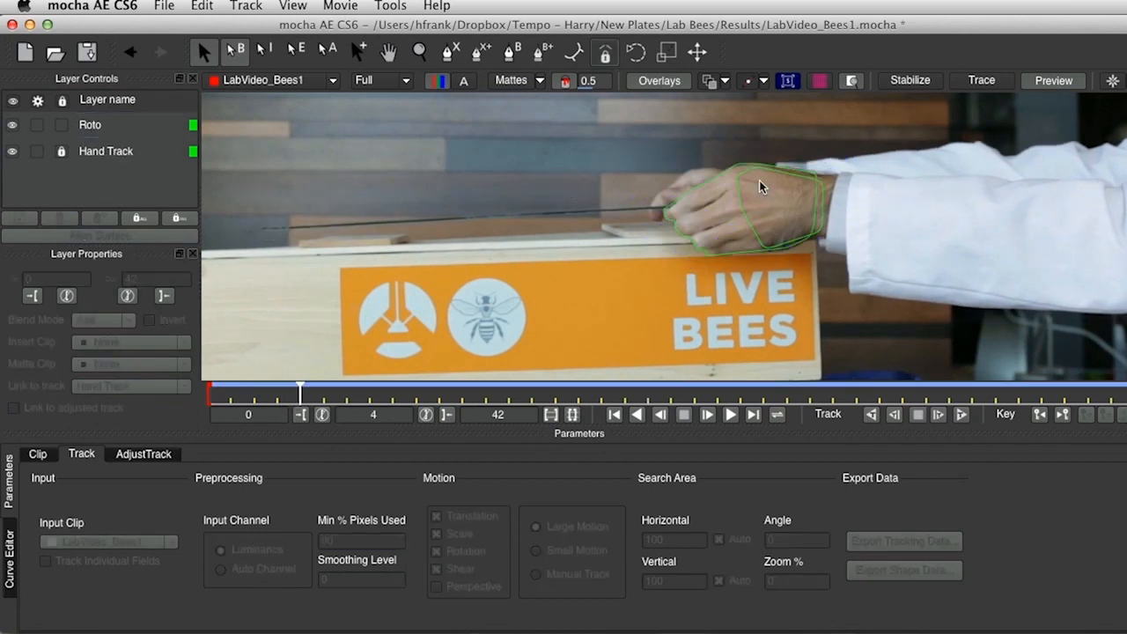
# At frame 31, adjust the Roto spline points along the upper edge of the hand to follow the knuckles.
pyautogui.moveTo(303, 394); pyautogui.dragTo(695, 393)
pyautogui.moveTo(614, 377); pyautogui.dragTo(925, 385)
pyautogui.press('x')
pyautogui.moveTo(790, 324); pyautogui.dragTo(995, 172)
pyautogui.press('z')
pyautogui.press('x')
pyautogui.moveTo(867, 199); pyautogui.dragTo(856, 290)
pyautogui.click(745, 234)
pyautogui.moveTo(716, 254); pyautogui.dragTo(710, 239)
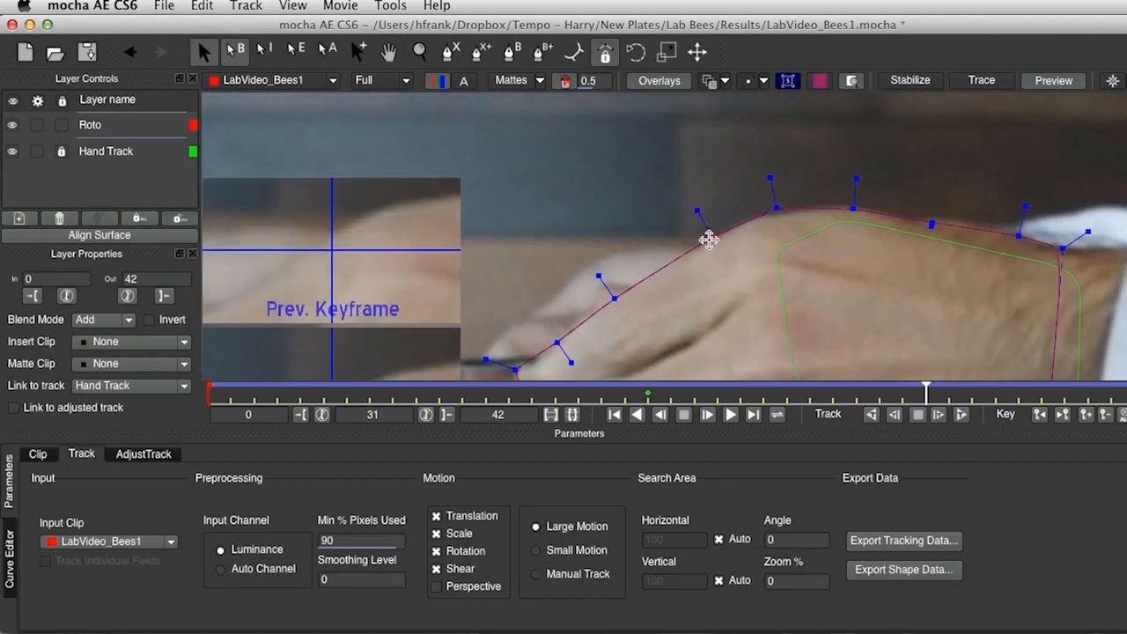
pyautogui.moveTo(852, 206); pyautogui.dragTo(850, 208)
pyautogui.moveTo(778, 210); pyautogui.dragTo(775, 212)
pyautogui.moveTo(712, 238); pyautogui.dragTo(713, 240)
pyautogui.moveTo(613, 298); pyautogui.dragTo(615, 298)
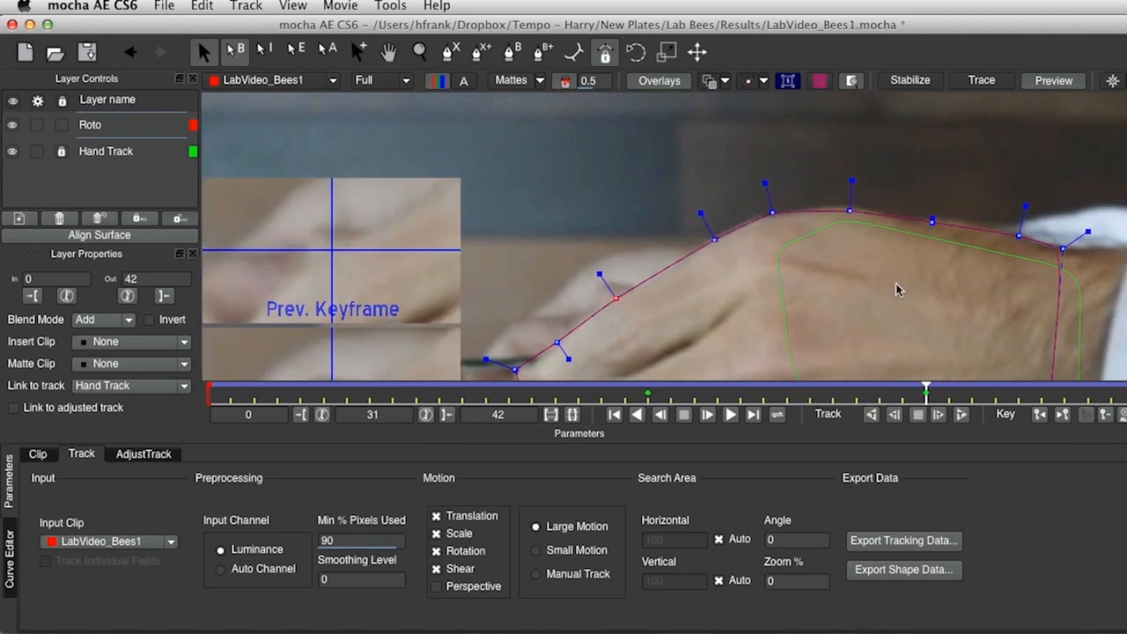
# Open the shape data export for the Roto layer.
pyautogui.press('f')
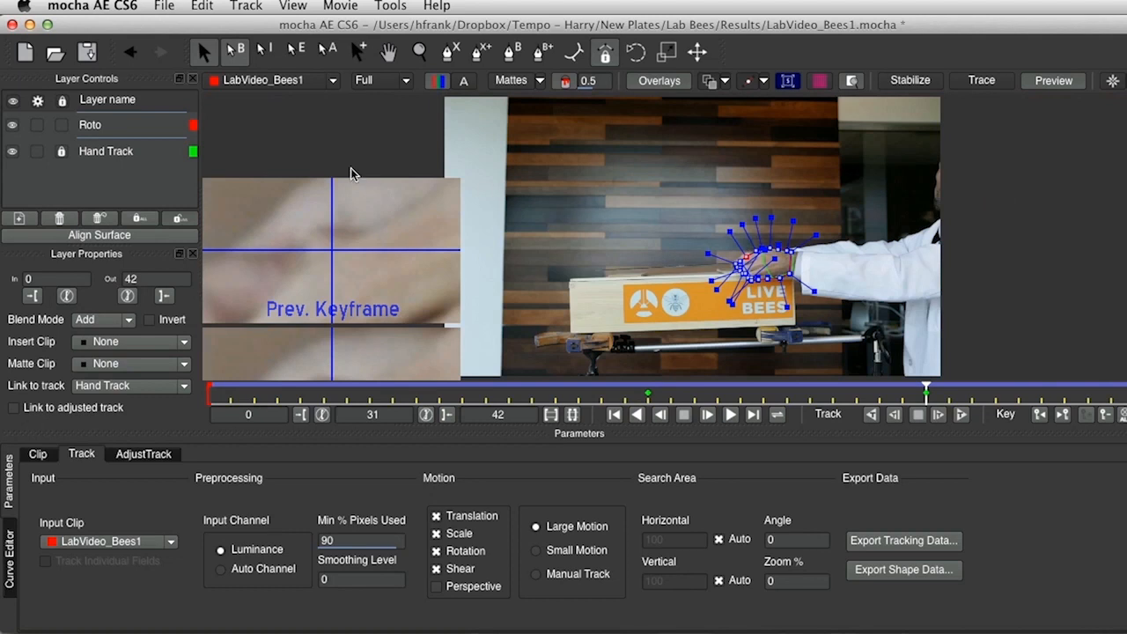
pyautogui.click(902, 568)
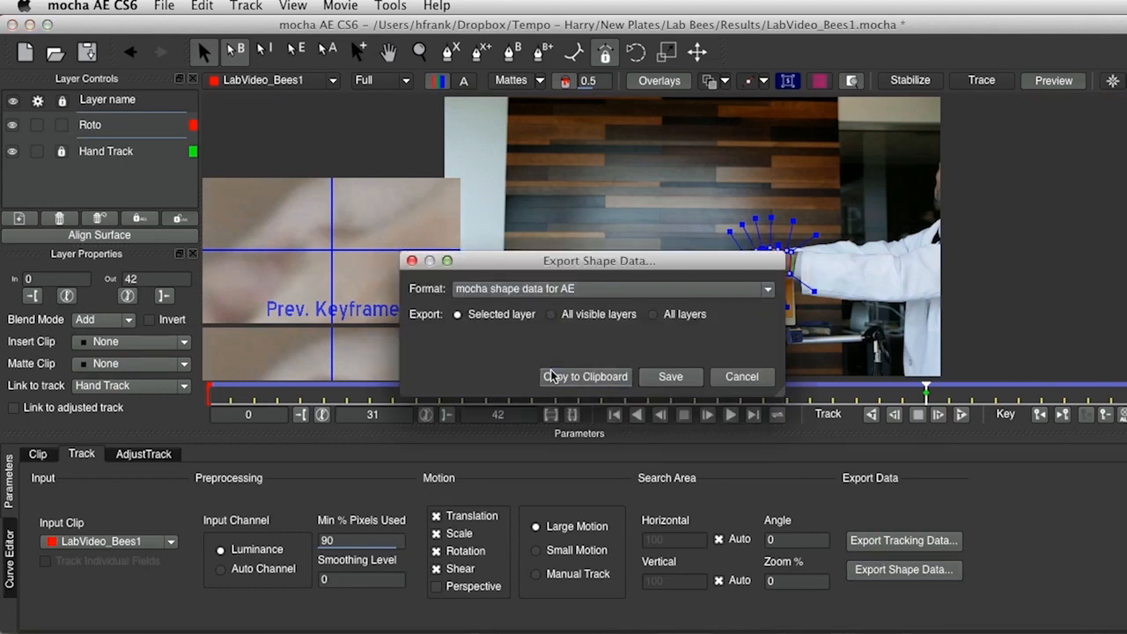
# Copy the selected Roto layer's shape data for AE to the clipboard and switch to After Effects.
pyautogui.click(588, 379)
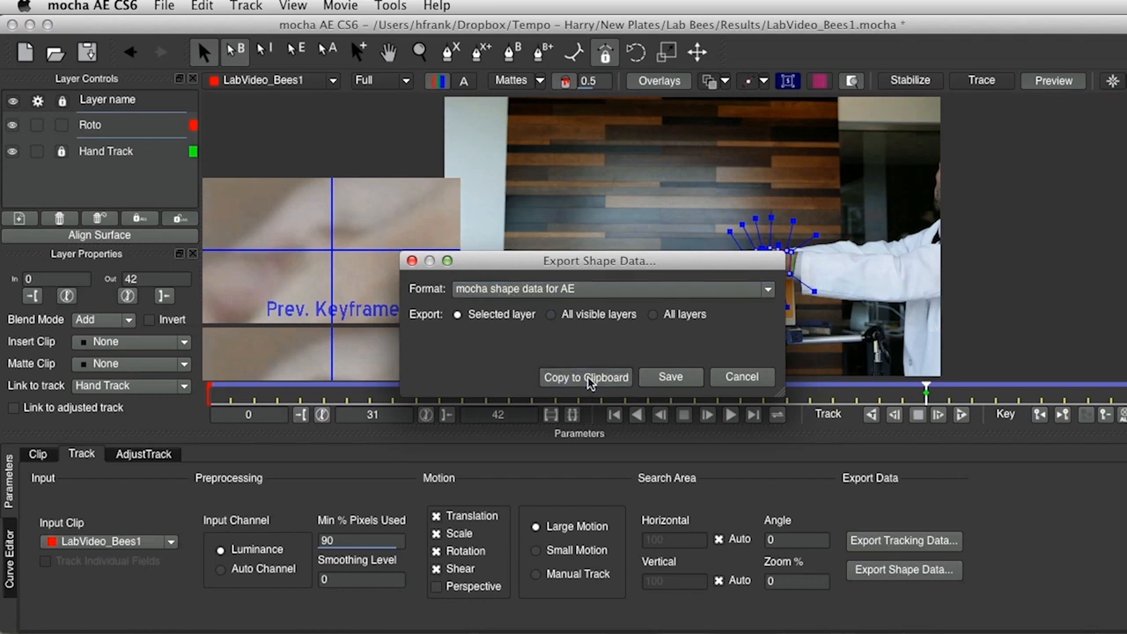
pyautogui.click(252, 466)
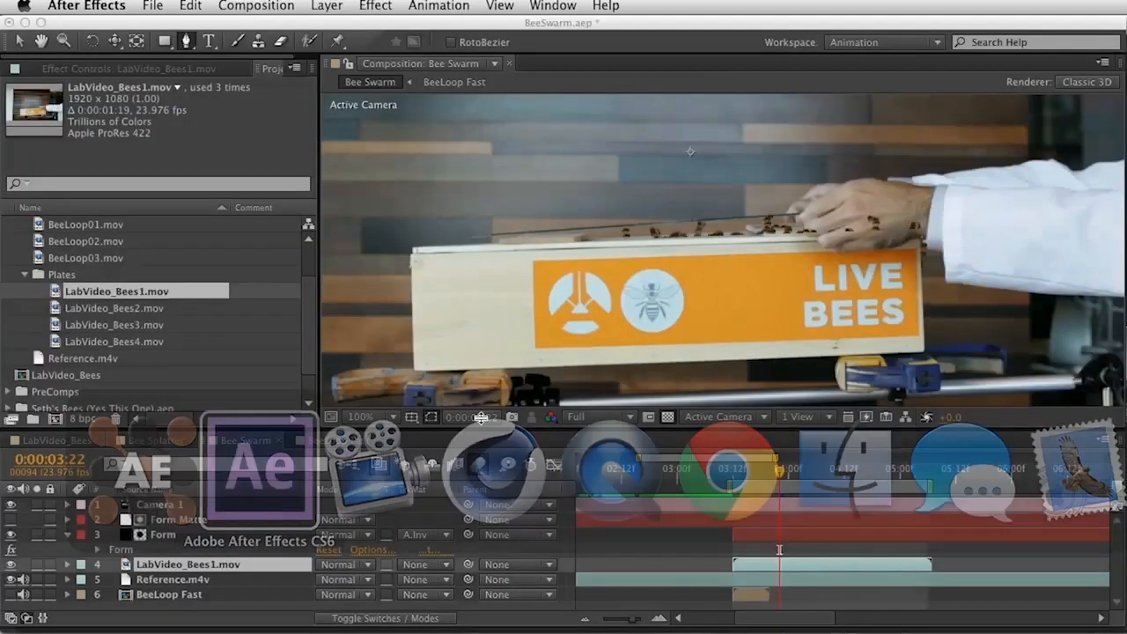
# Pre-compose the Form Matte layer into a new composition named Form Matte, moving all attributes into it.
pyautogui.click(212, 520)
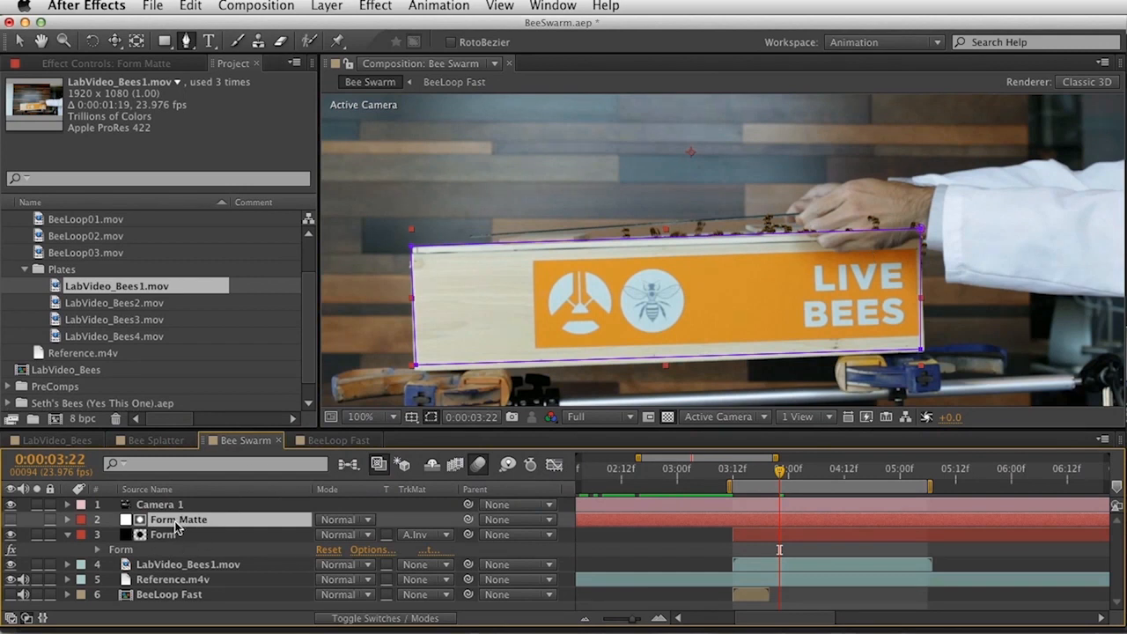
pyautogui.press('super+shift+c')
pyautogui.click(35, 232)
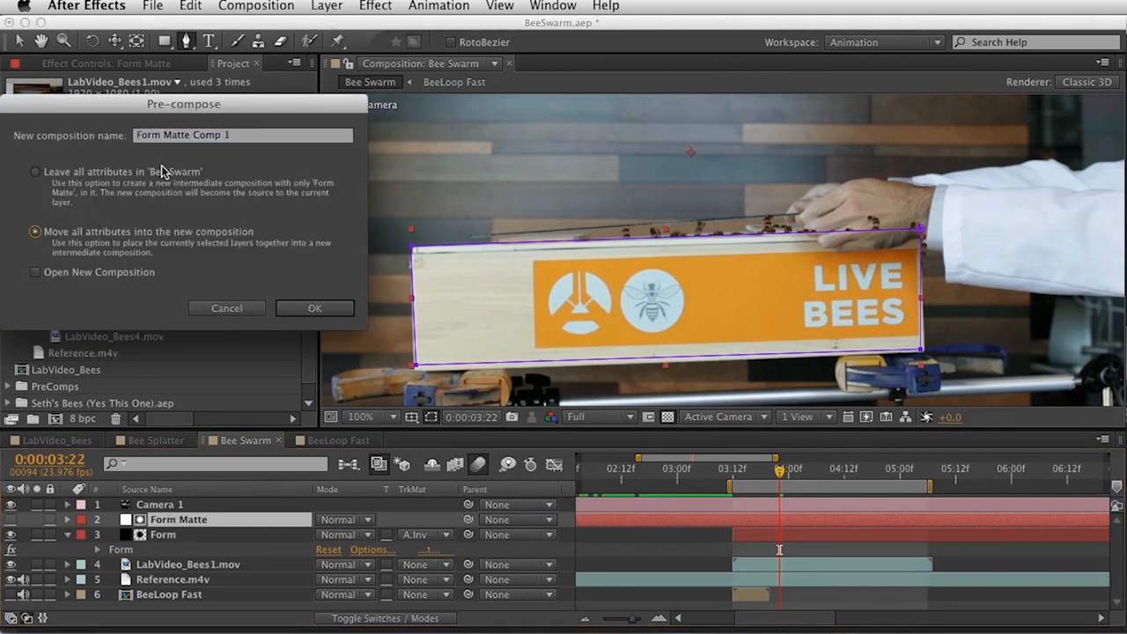
pyautogui.click(195, 136)
pyautogui.moveTo(191, 135); pyautogui.dragTo(508, 104)
pyautogui.press('BackSpace')
pyautogui.press('Return')
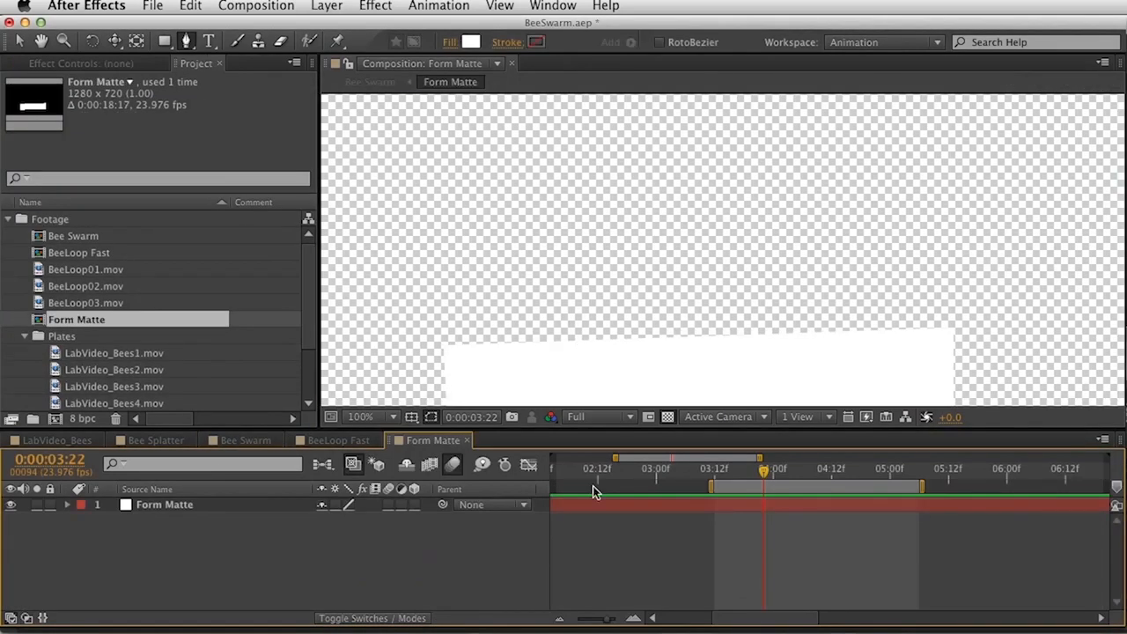
# Create a white 1280 x 720 px solid named Hand Roto in the Form Matte composition.
pyautogui.press('super+y')
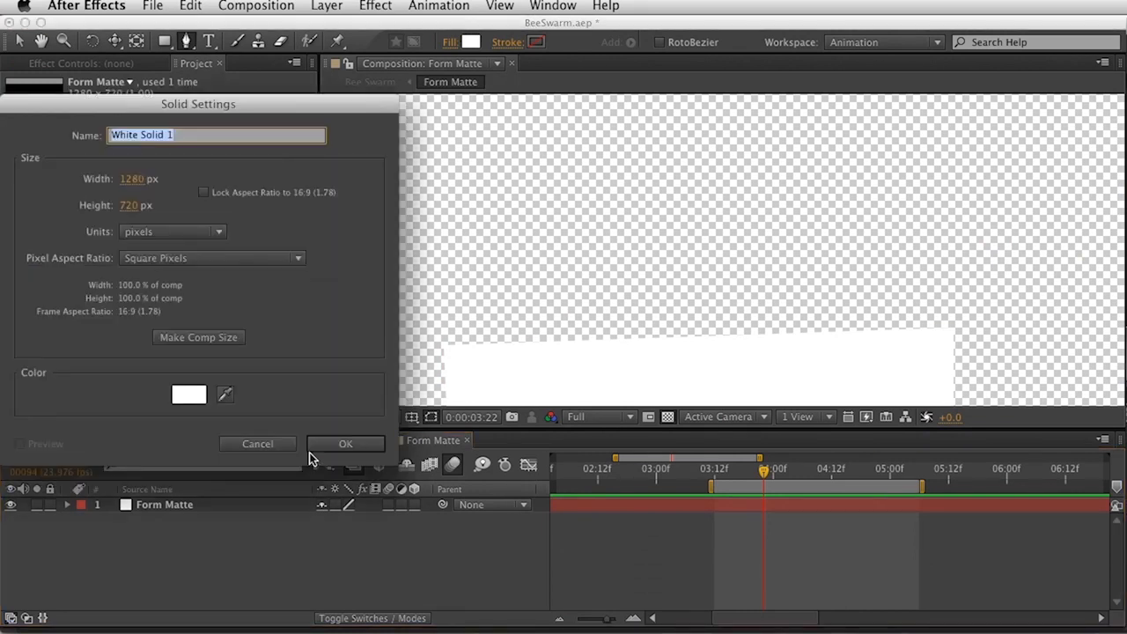
pyautogui.write('Hand')
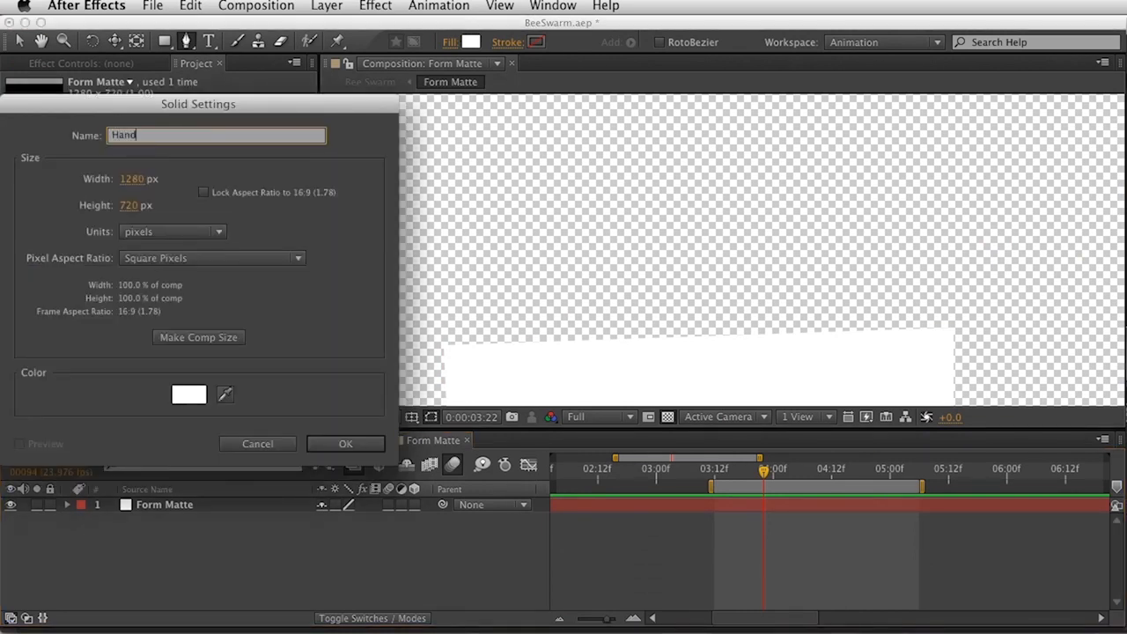
pyautogui.write(' Roto')
pyautogui.press('Return')
# Paste the mocha shape data onto the Hand Roto layer at 0:00:03:12 and check its keyframes.
pyautogui.press('Home')
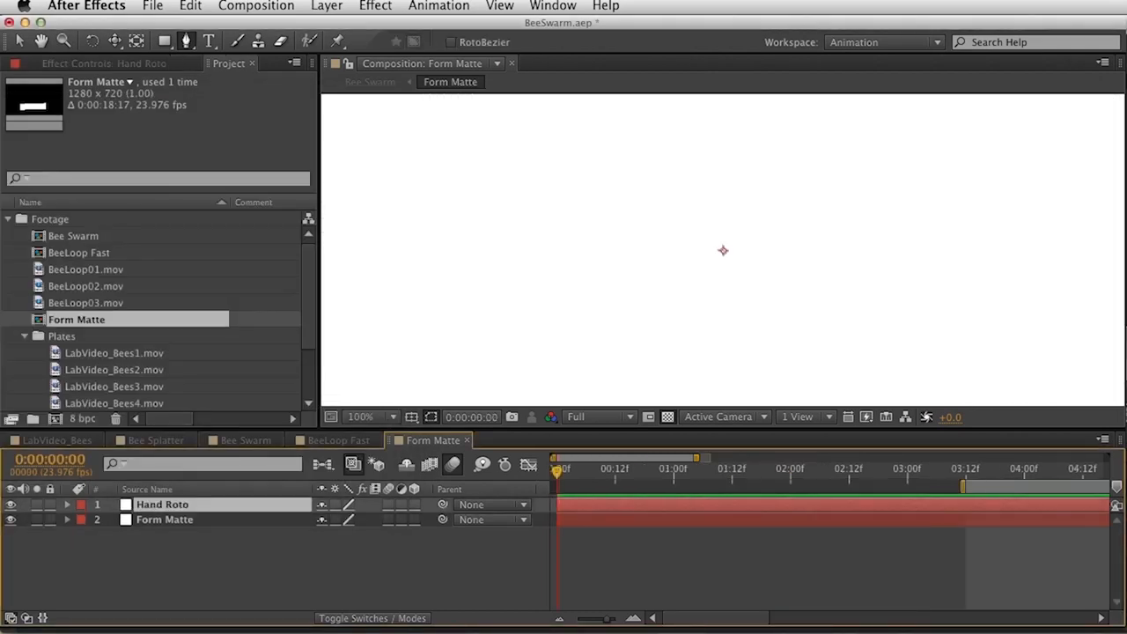
pyautogui.press('-')
pyautogui.press('-')
pyautogui.press('-')
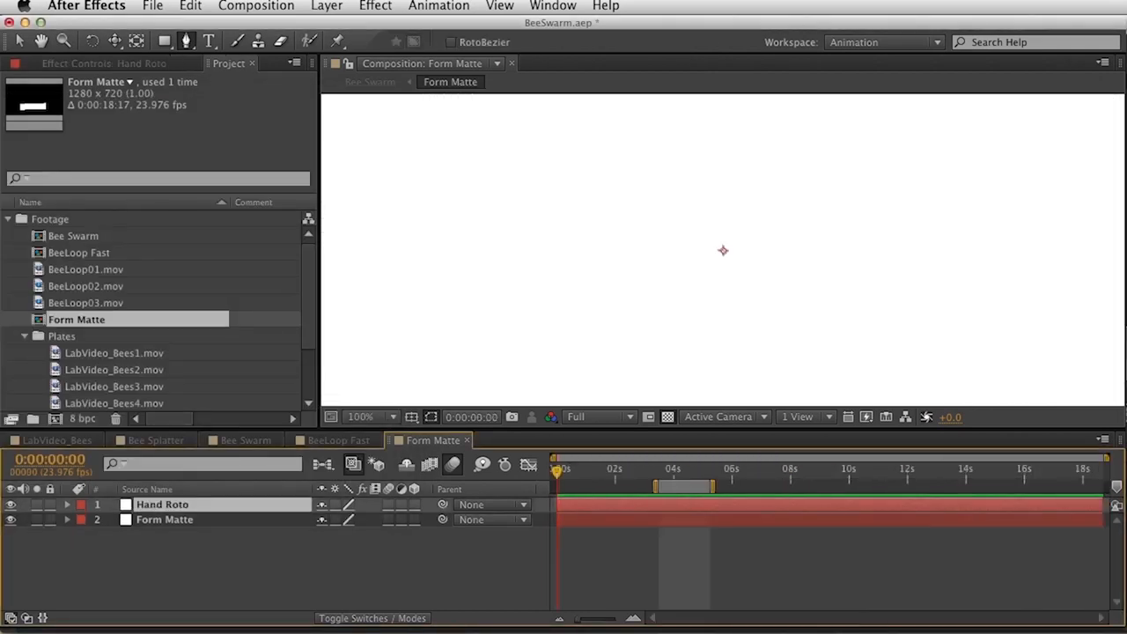
pyautogui.click(660, 476)
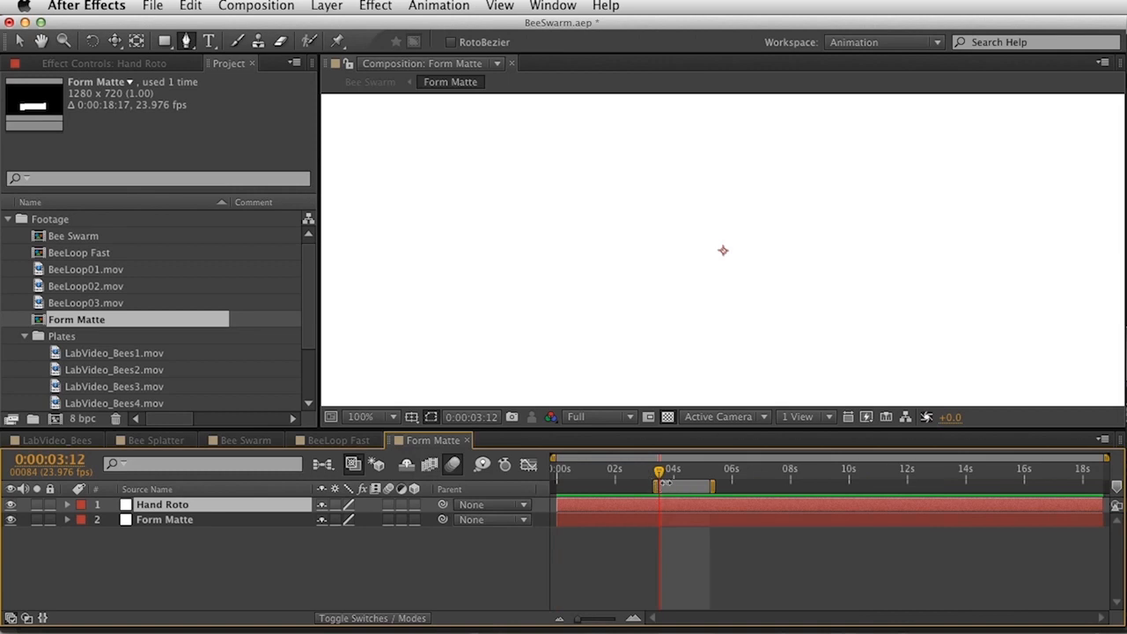
pyautogui.hotkey('ctrl', 'v')
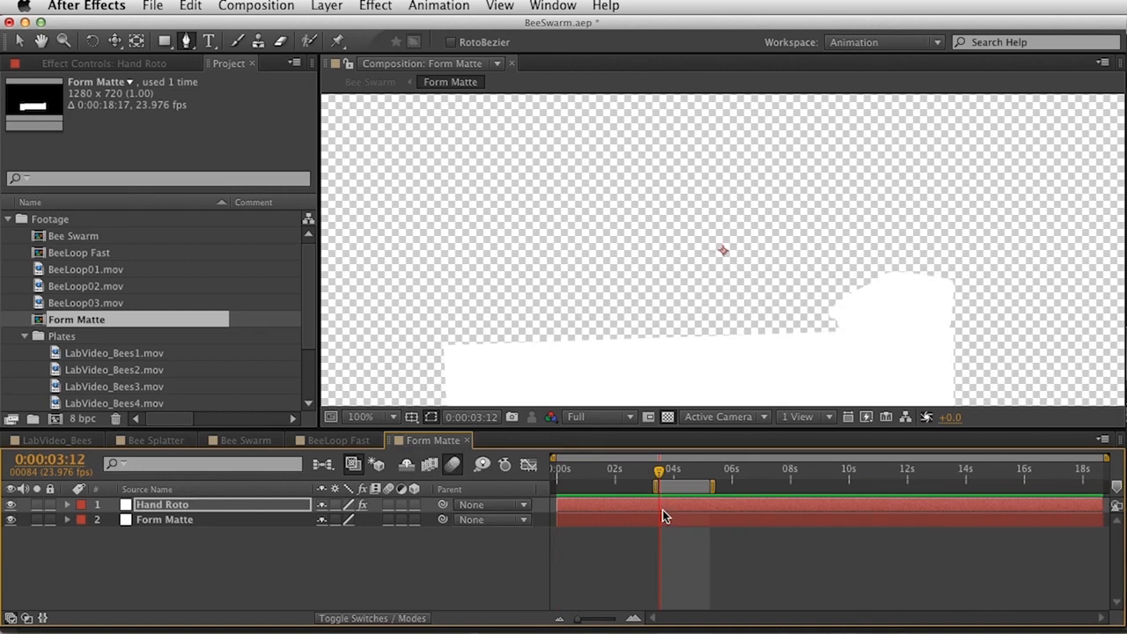
pyautogui.press('u')
pyautogui.moveTo(676, 479)
pyautogui.mouseDown()
pyautogui.moveTo(696, 476)
pyautogui.moveTo(666, 476)
pyautogui.moveTo(686, 476)
pyautogui.mouseUp()
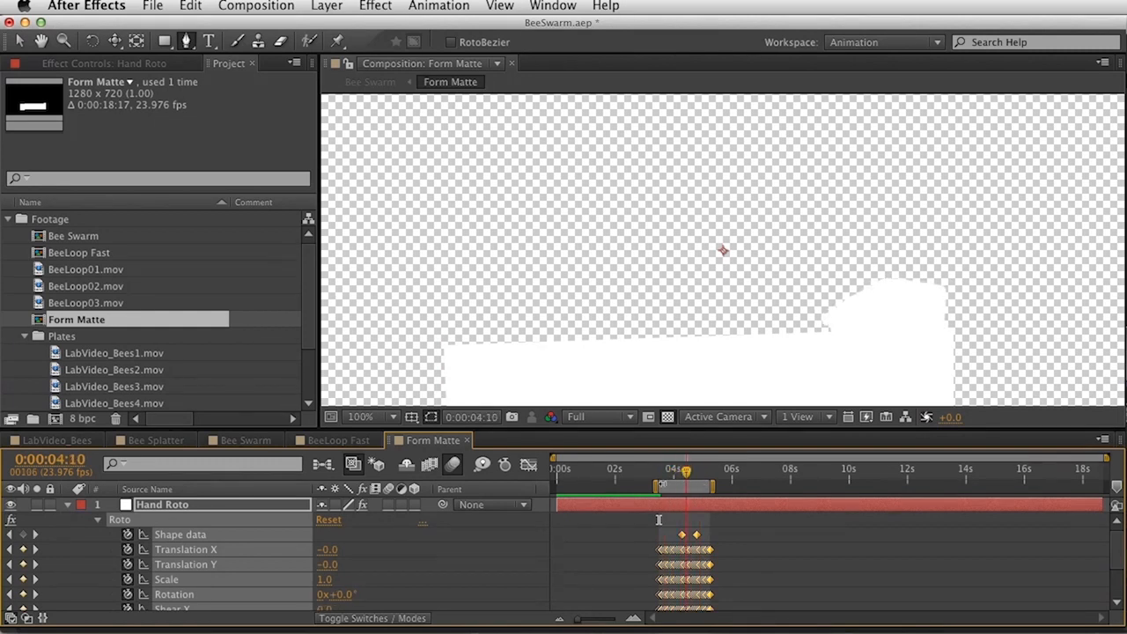
pyautogui.press('u')
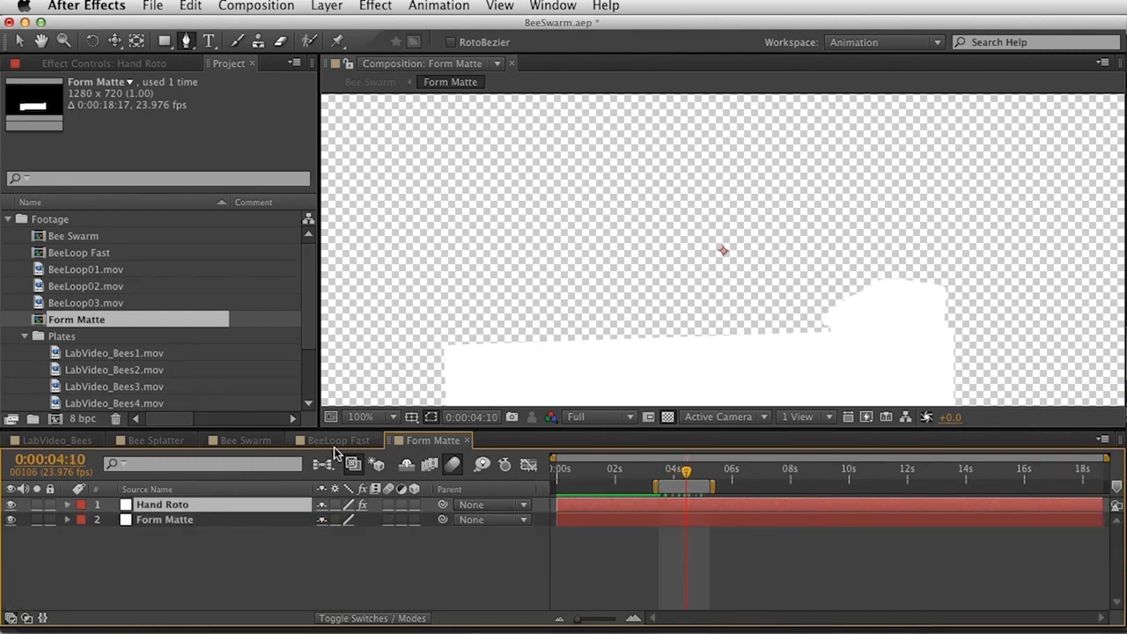
# Copy LabVideo_Bees1.mov from the Bee Swarm composition into Form Matte and place it beneath both white solids.
pyautogui.click(246, 440)
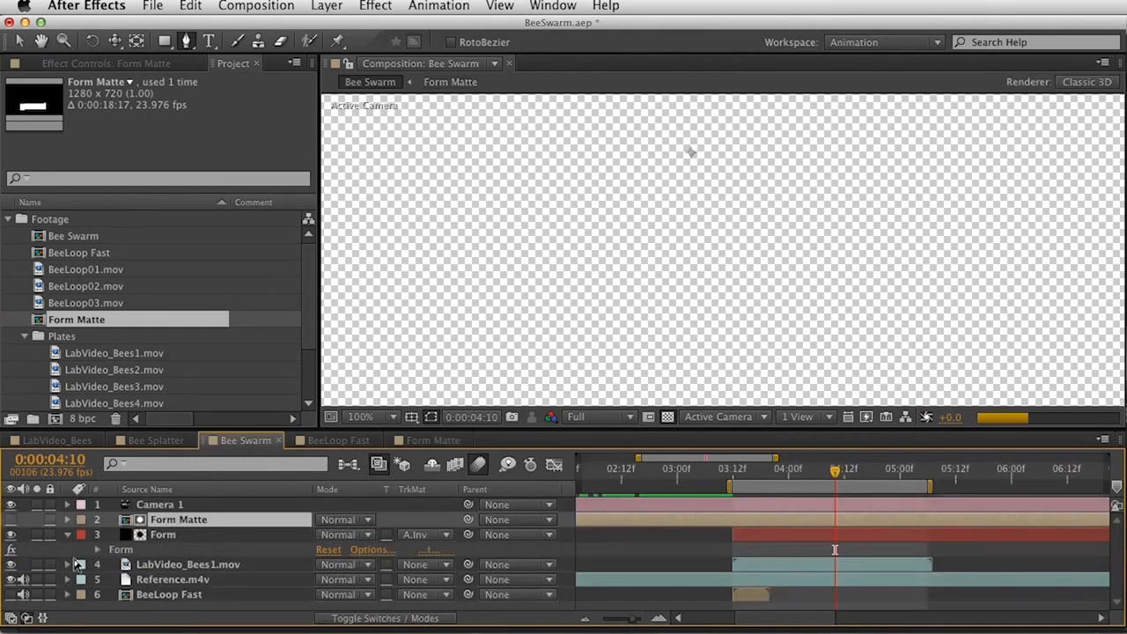
pyautogui.moveTo(224, 519); pyautogui.dragTo(196, 512)
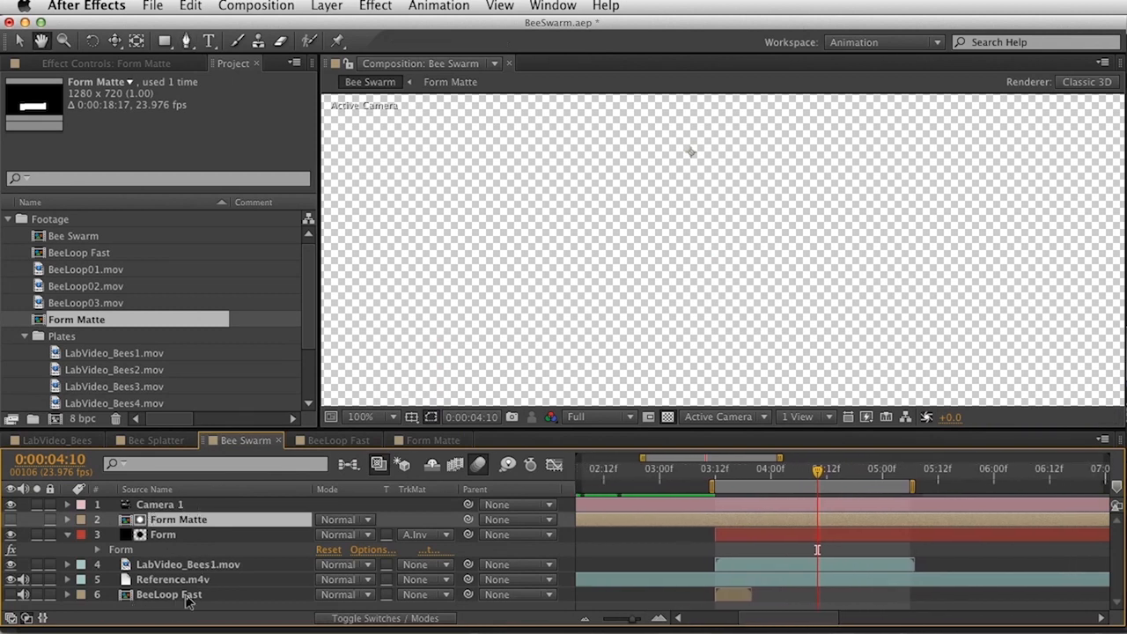
pyautogui.click(190, 566)
pyautogui.press('g')
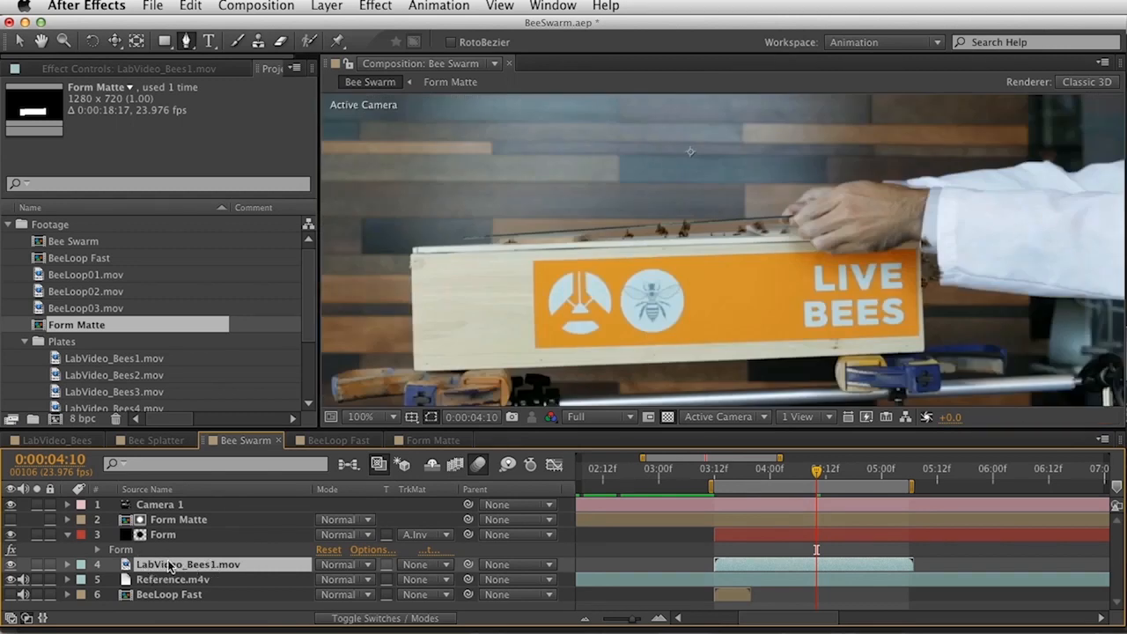
pyautogui.click(432, 440)
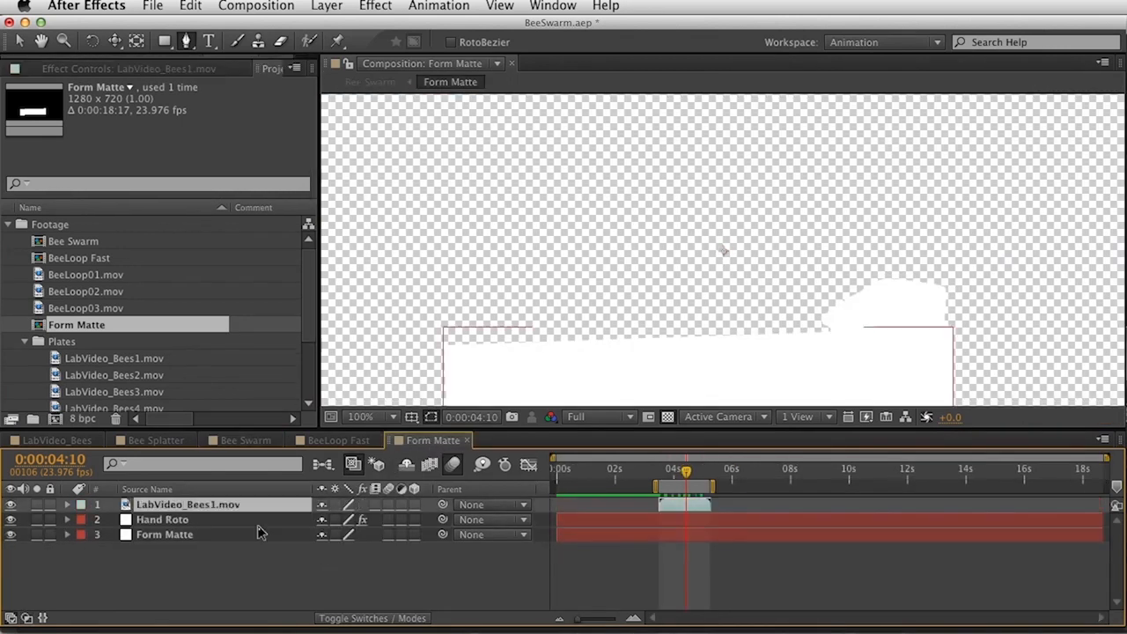
pyautogui.press('super+v')
pyautogui.moveTo(177, 506); pyautogui.dragTo(192, 540)
# Turn LabVideo_Bees1.mov in the Form Matte composition into a guide layer.
pyautogui.press('space')
pyautogui.moveTo(804, 290); pyautogui.dragTo(800, 221)
pyautogui.press('g')
pyautogui.moveTo(656, 473); pyautogui.dragTo(685, 476)
pyautogui.rightClick(214, 541)
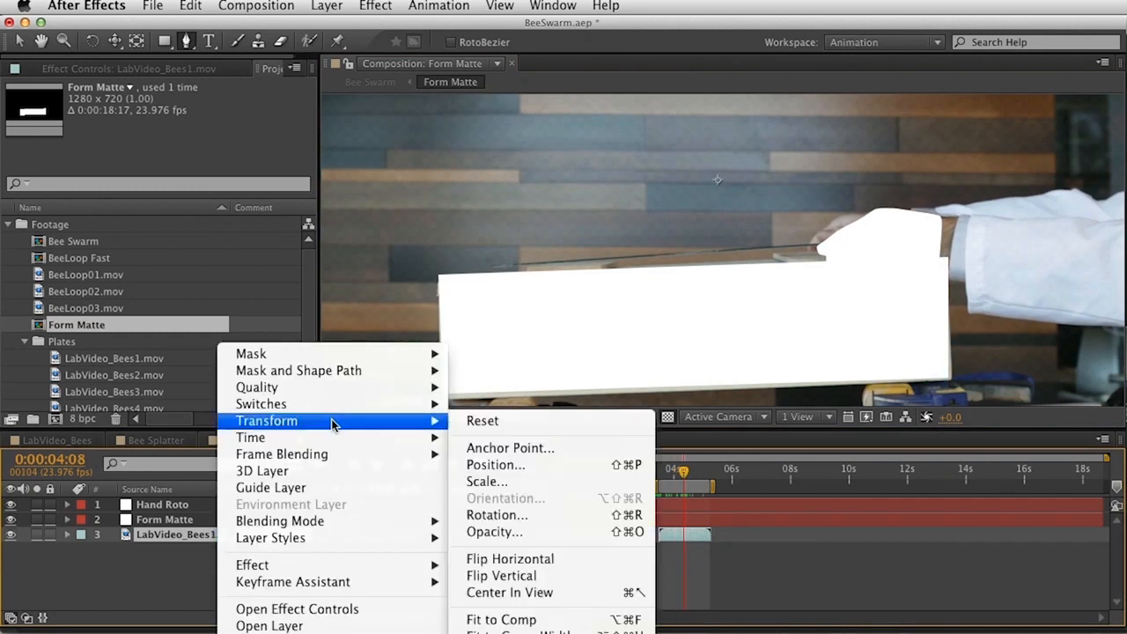
pyautogui.click(322, 495)
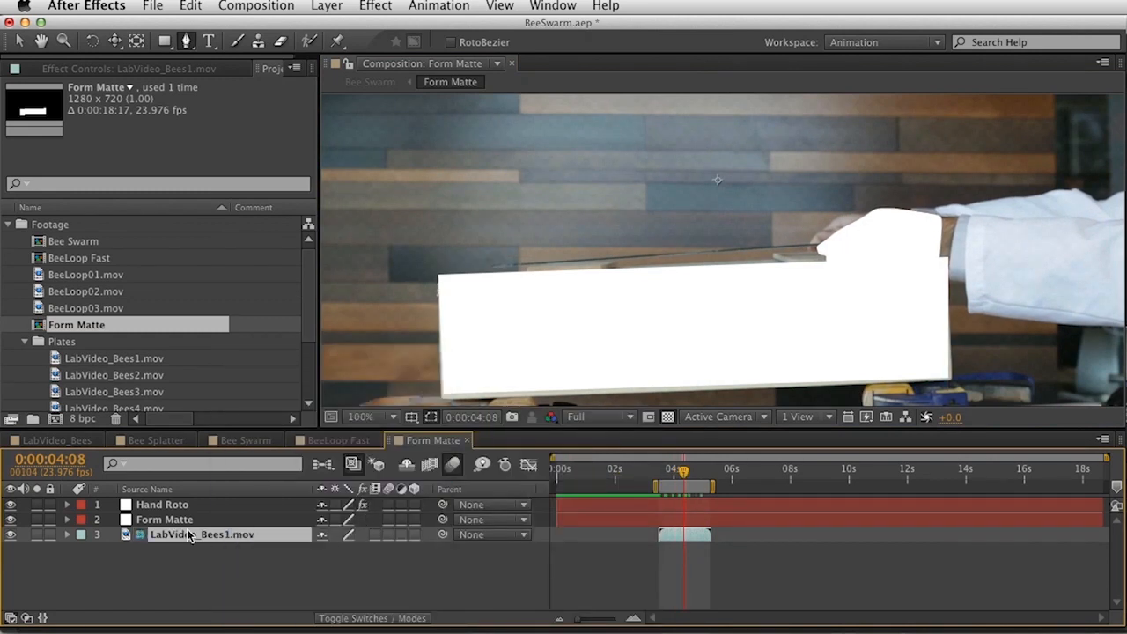
# Scrub through Form Matte and compare it with the Bee Swarm composition to examine the matte's coverage at the wrist.
pyautogui.click(578, 603)
pyautogui.click(671, 474)
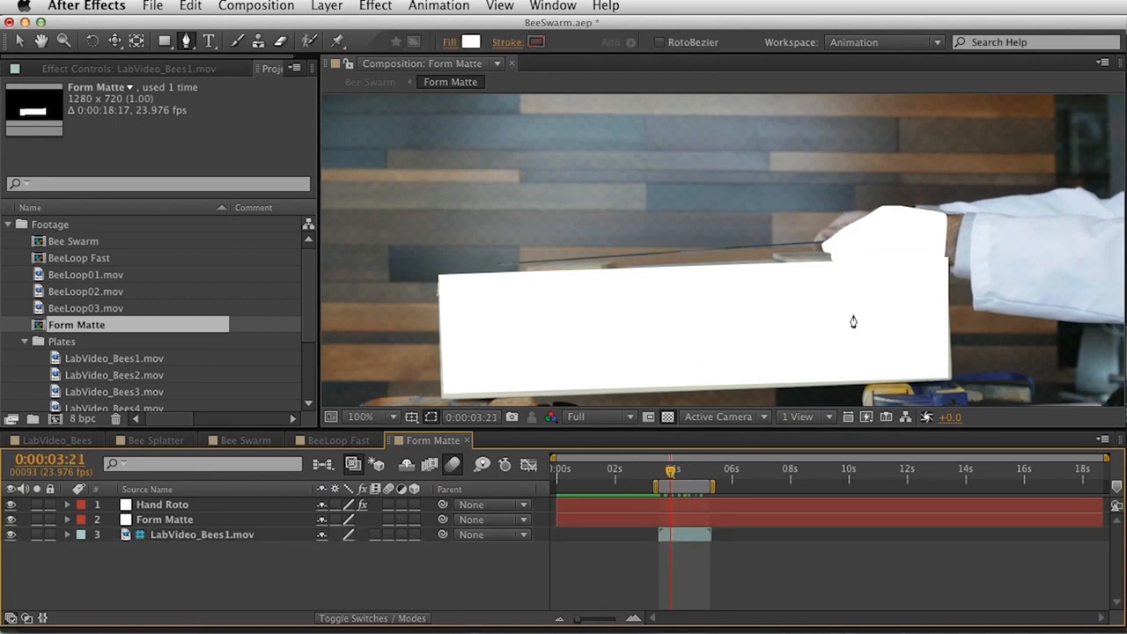
pyautogui.moveTo(667, 469); pyautogui.dragTo(679, 471)
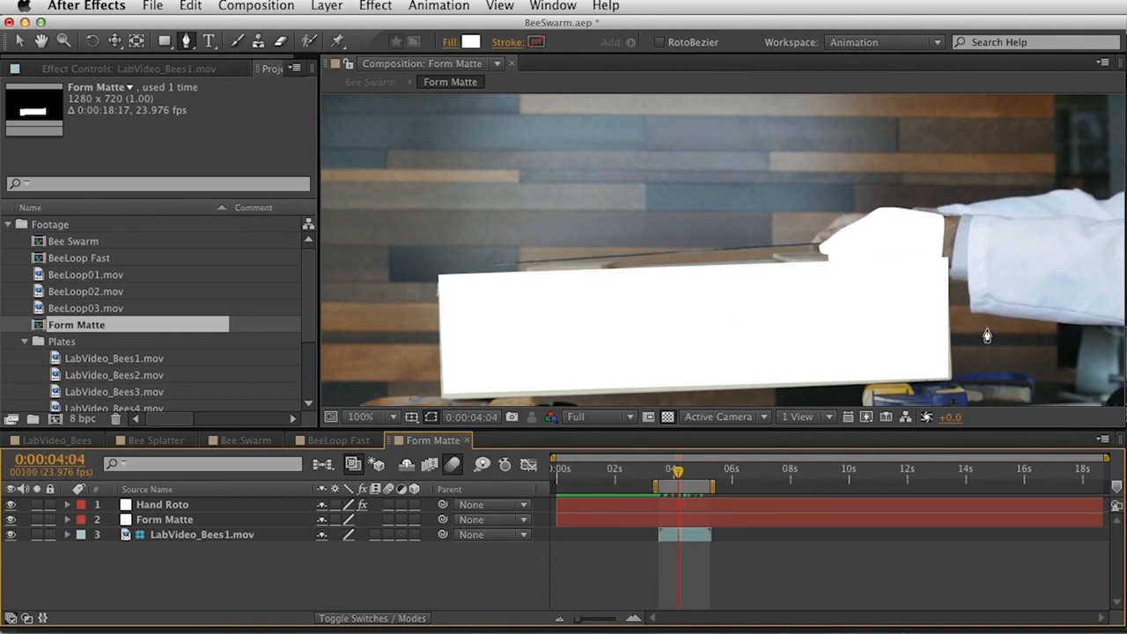
pyautogui.moveTo(675, 471); pyautogui.dragTo(672, 472)
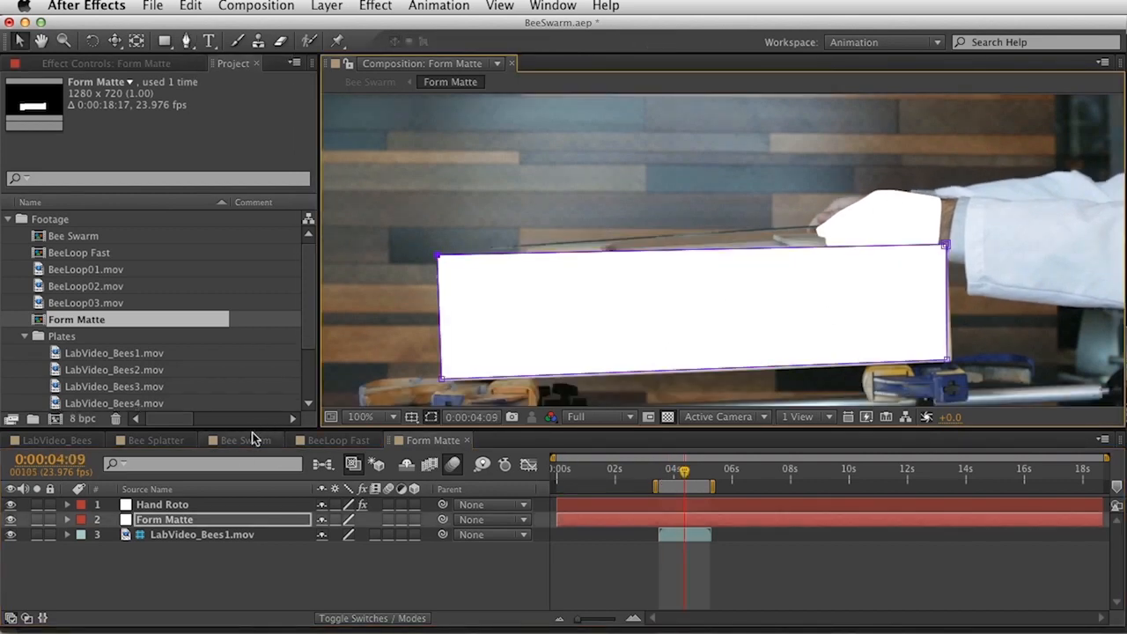
pyautogui.click(253, 438)
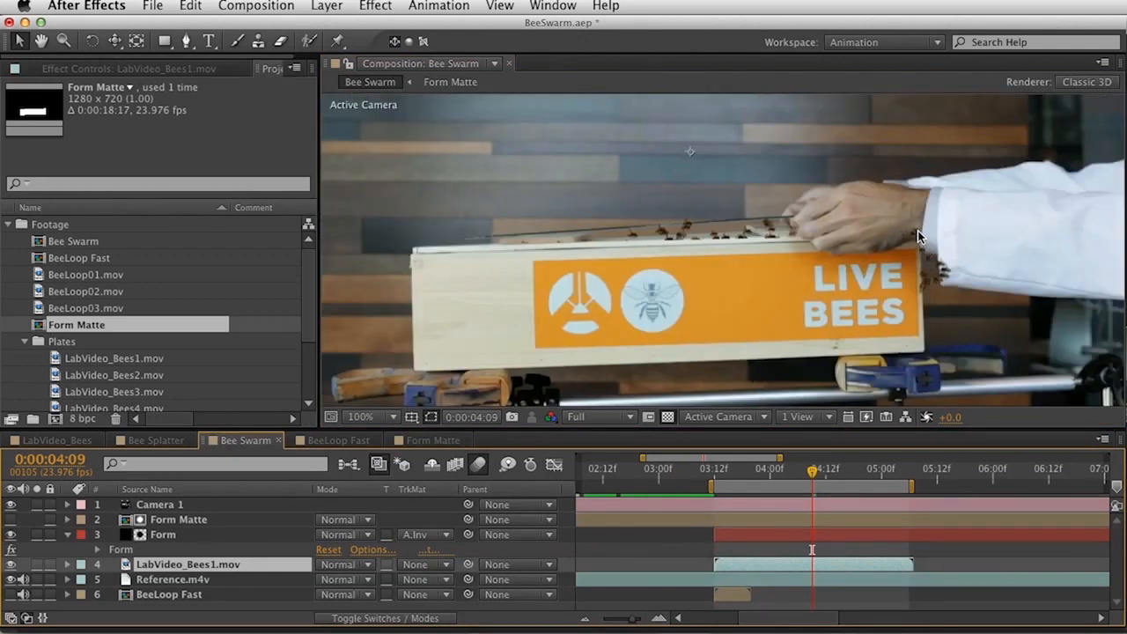
pyautogui.click(432, 440)
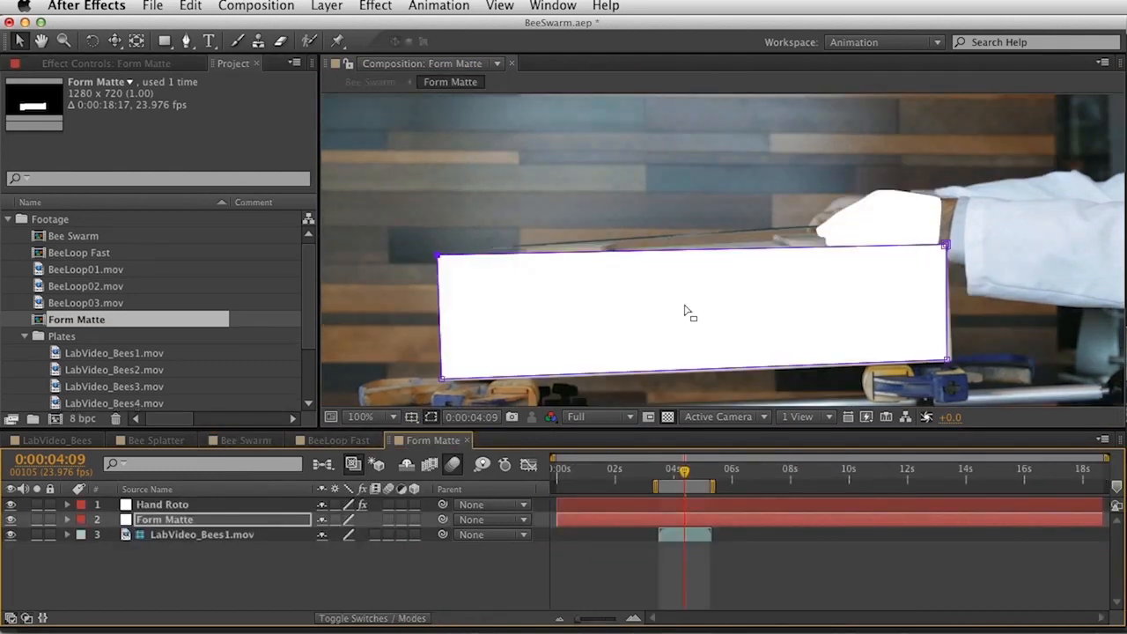
# Switch to mocha AE and extend the Roto shape's two wrist corner points toward the sleeve cuff at frame 25.
pyautogui.press('super+Tab')
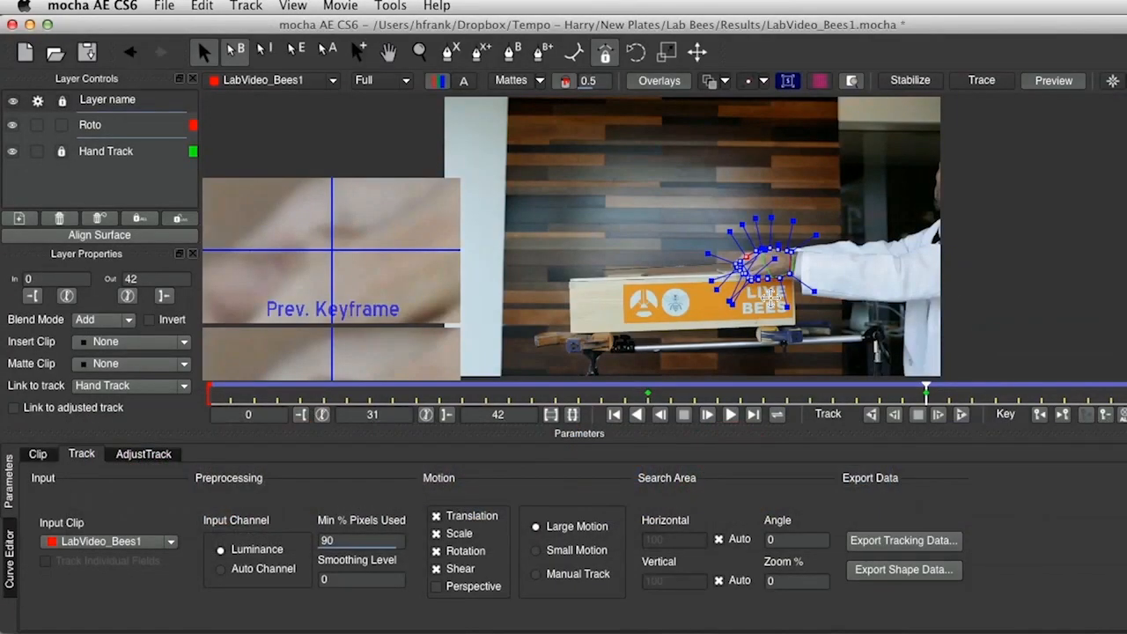
pyautogui.press('Tab')
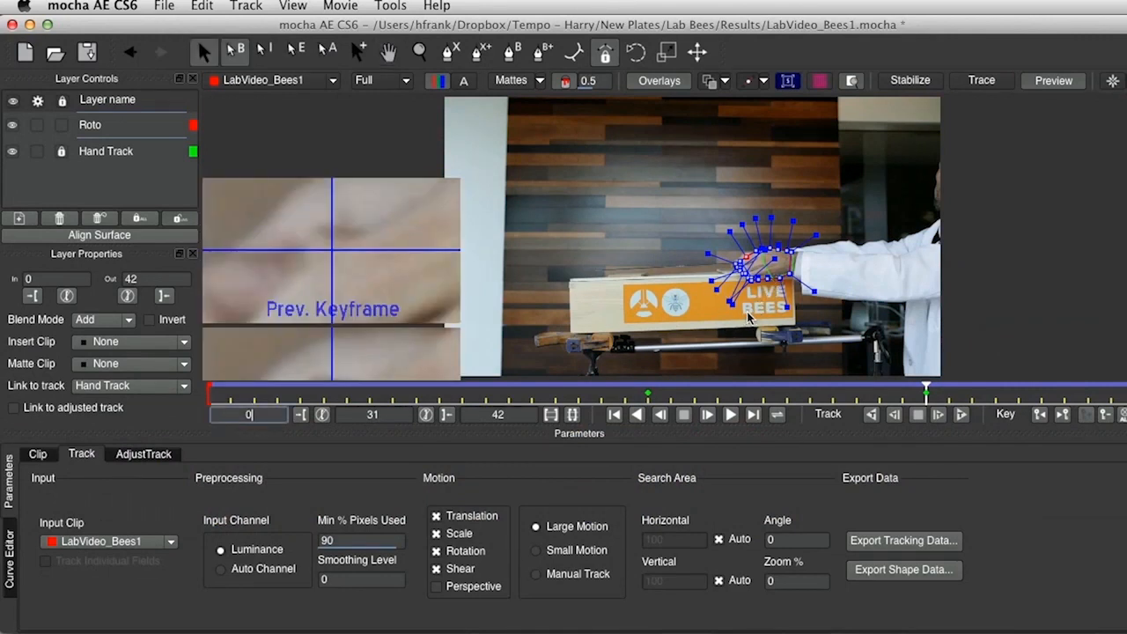
pyautogui.press('x')
pyautogui.moveTo(749, 313); pyautogui.dragTo(958, 117)
pyautogui.press('z')
pyautogui.moveTo(808, 279); pyautogui.dragTo(884, 338)
pyautogui.press('x')
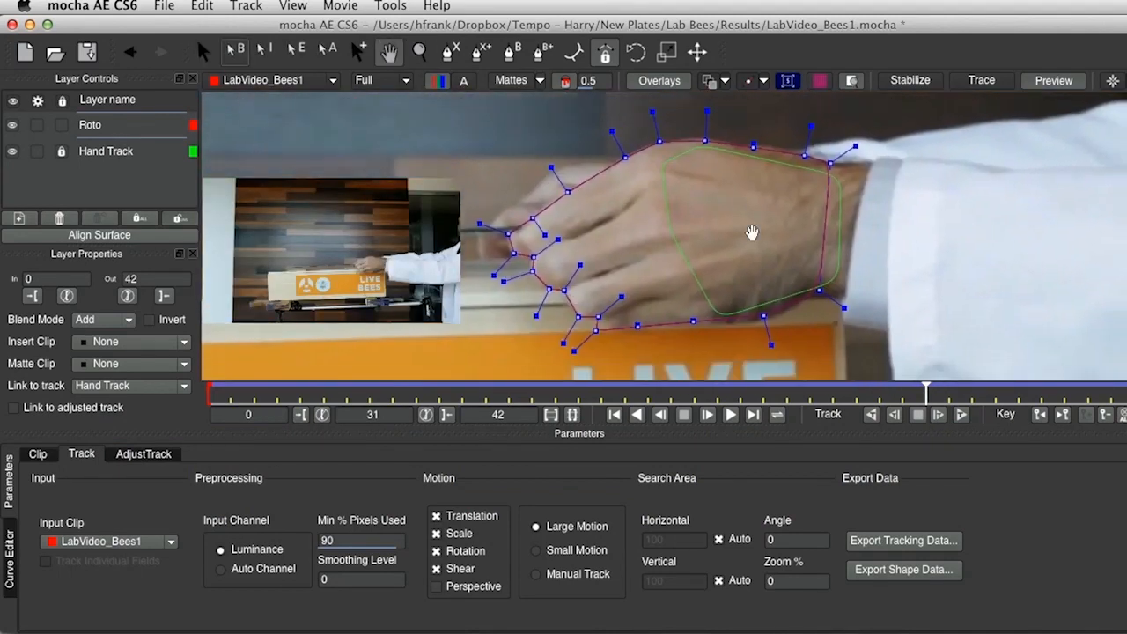
pyautogui.click(967, 205)
pyautogui.click(820, 255)
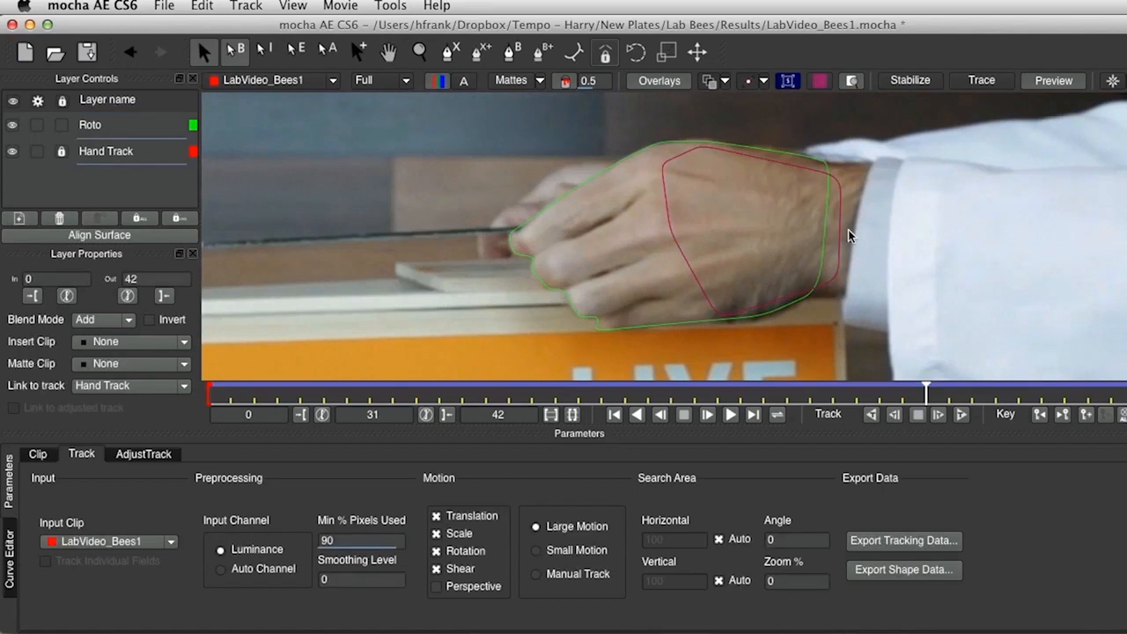
pyautogui.click(599, 172)
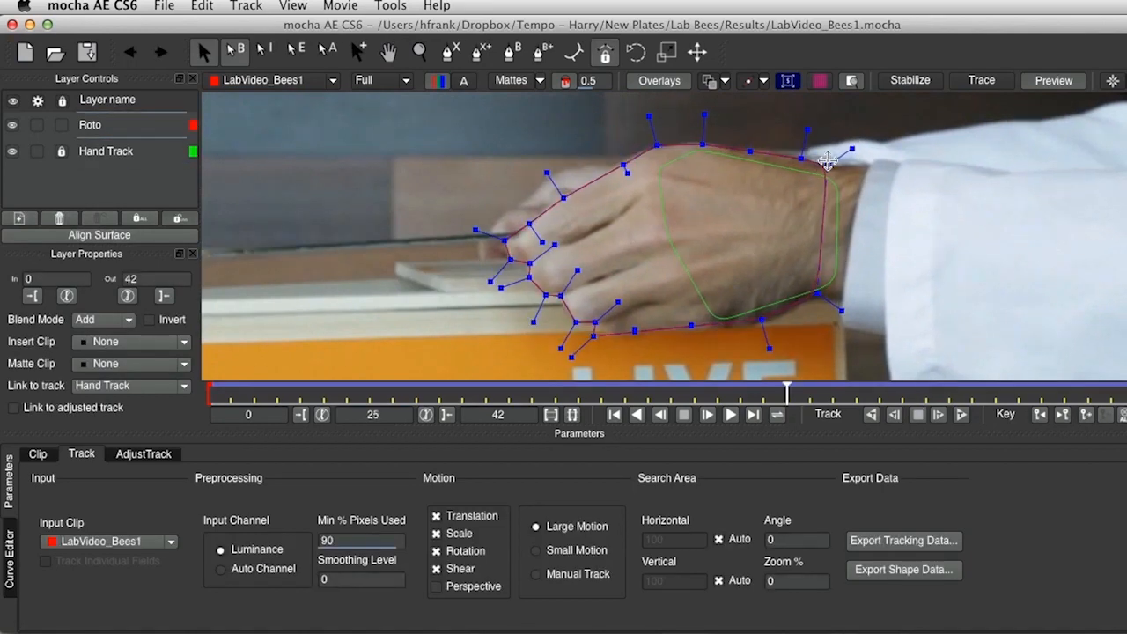
pyautogui.moveTo(826, 162); pyautogui.dragTo(869, 168)
pyautogui.moveTo(817, 293); pyautogui.dragTo(844, 294)
pyautogui.moveTo(855, 178); pyautogui.dragTo(856, 172)
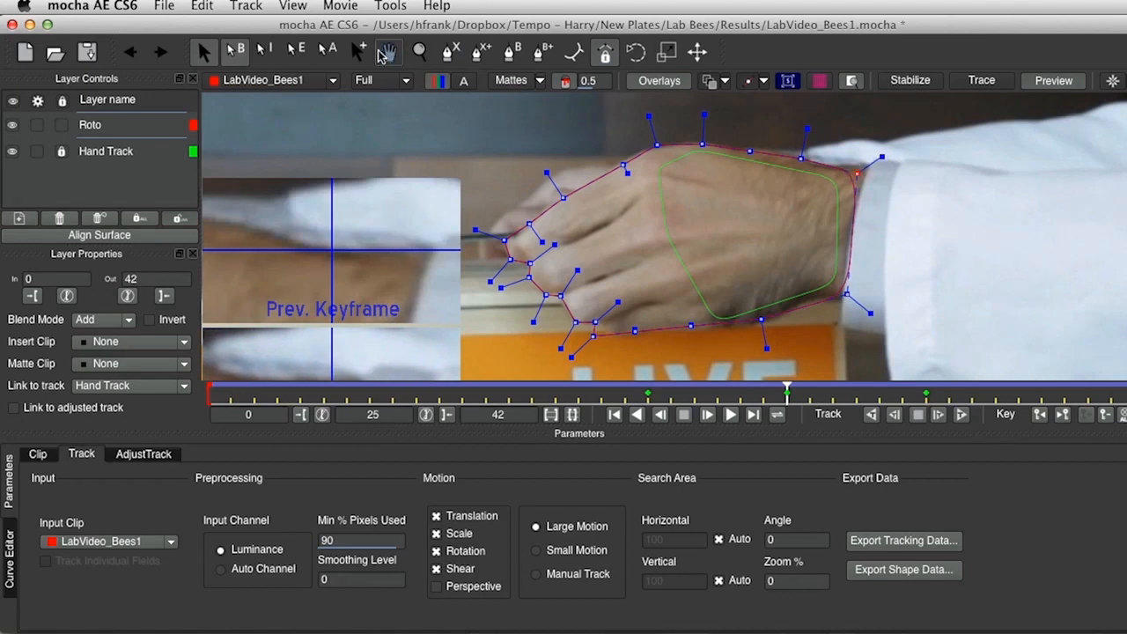
# Add control points on the Roto shape's lower and upper wrist edges and adjust them to follow the wrist.
pyautogui.click(359, 52)
pyautogui.click(799, 304)
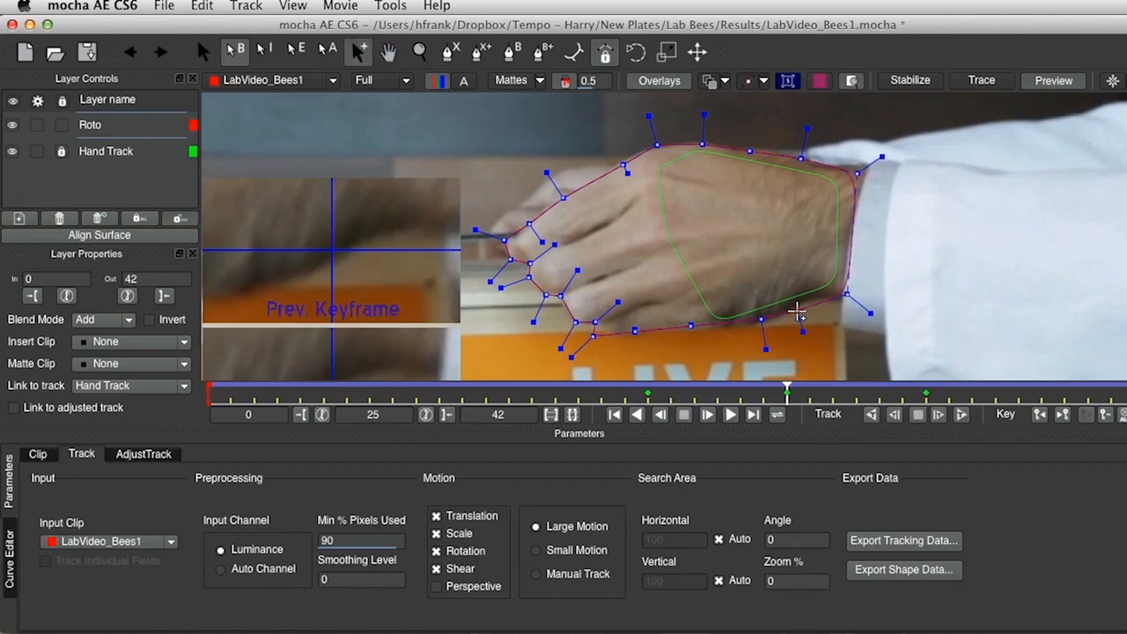
pyautogui.moveTo(800, 301); pyautogui.dragTo(798, 297)
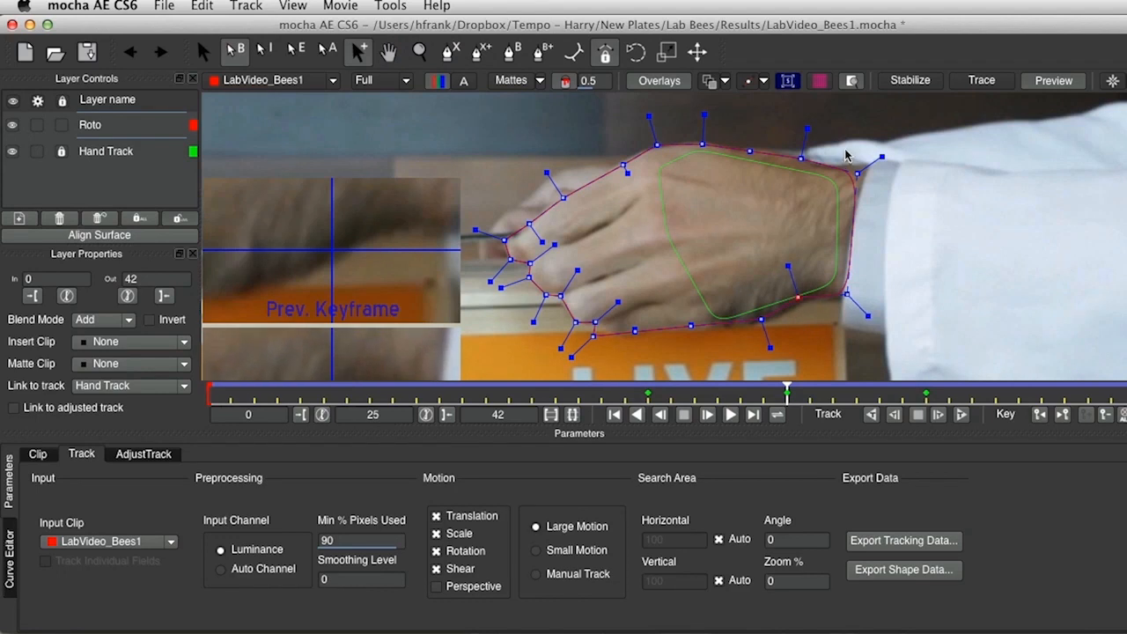
pyautogui.moveTo(859, 173); pyautogui.dragTo(867, 167)
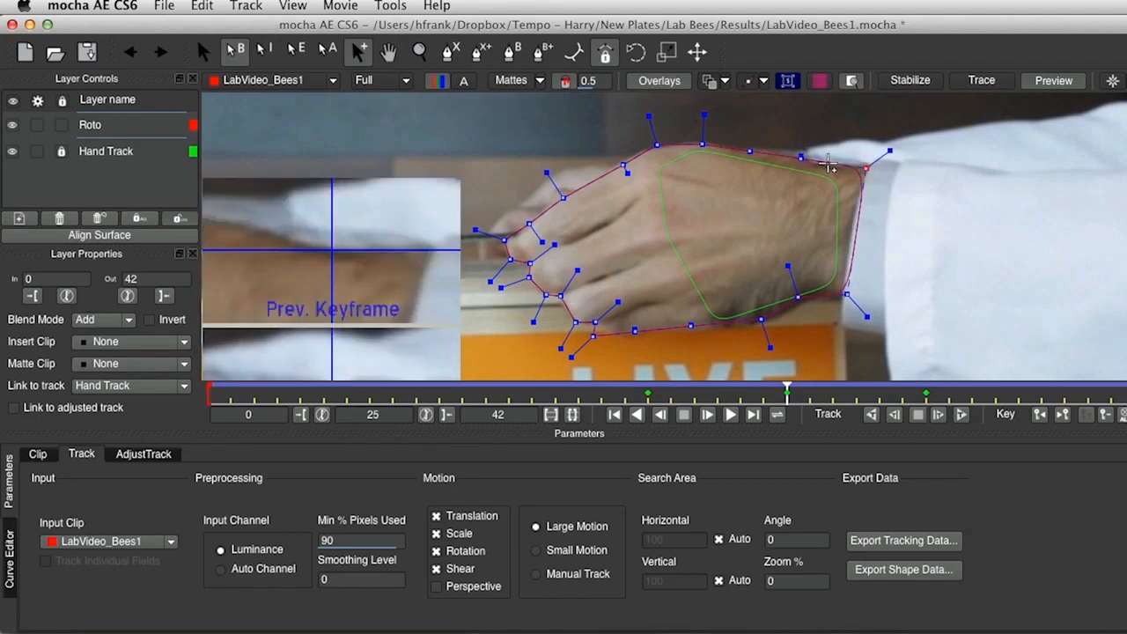
pyautogui.click(835, 165)
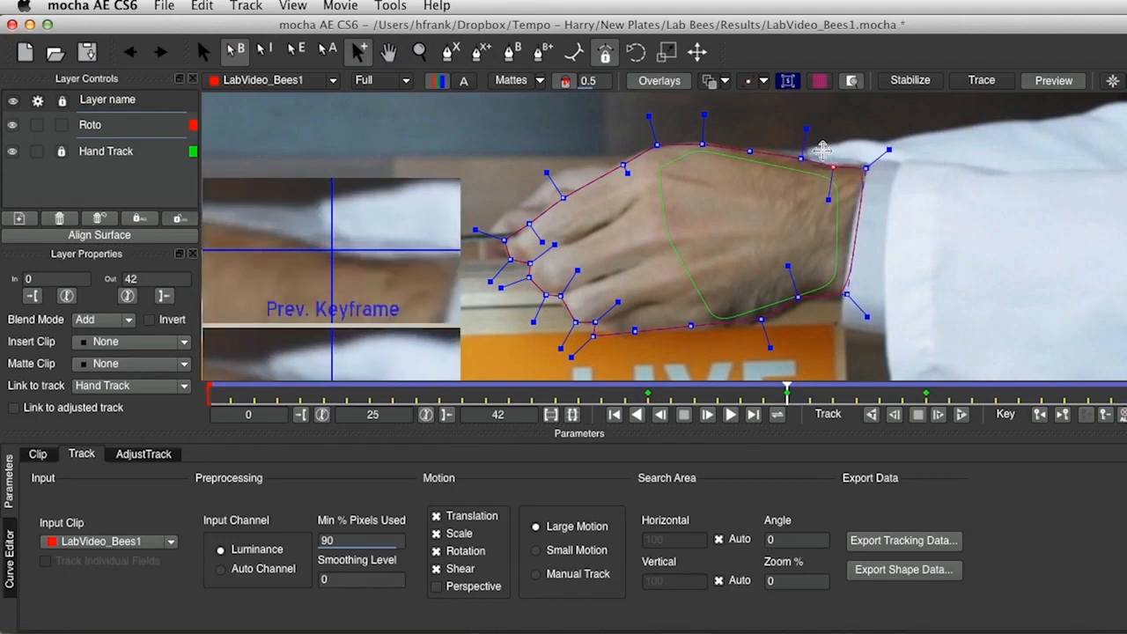
pyautogui.moveTo(788, 266); pyautogui.dragTo(806, 297)
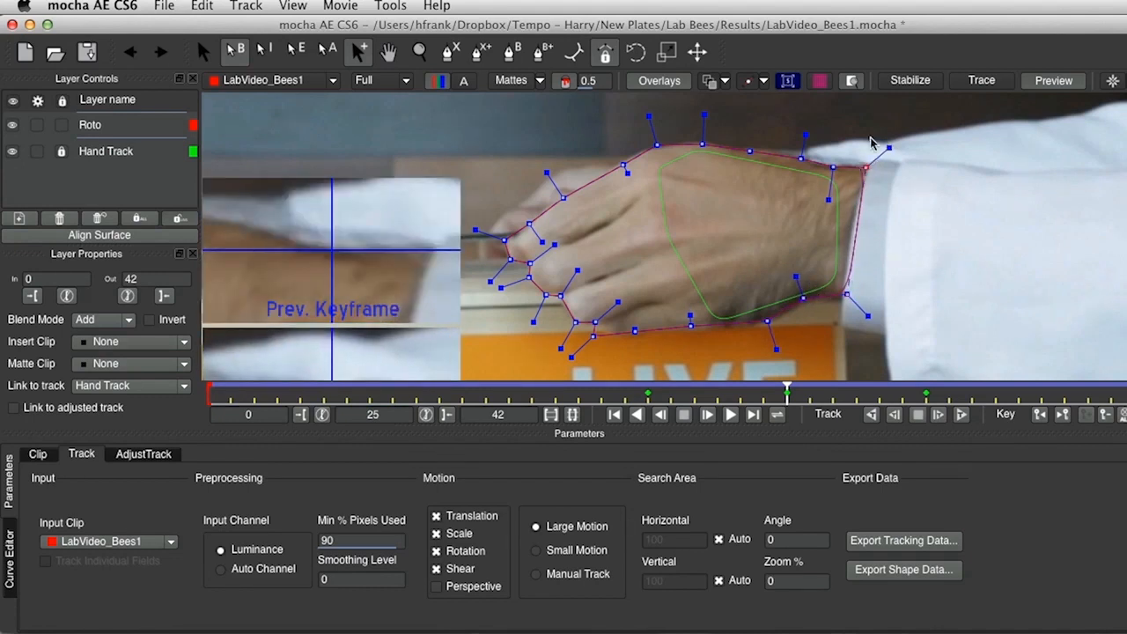
# Copy the selected Roto layer's shape data to the clipboard as mocha shape data for AE and switch to After Effects.
pyautogui.click(888, 573)
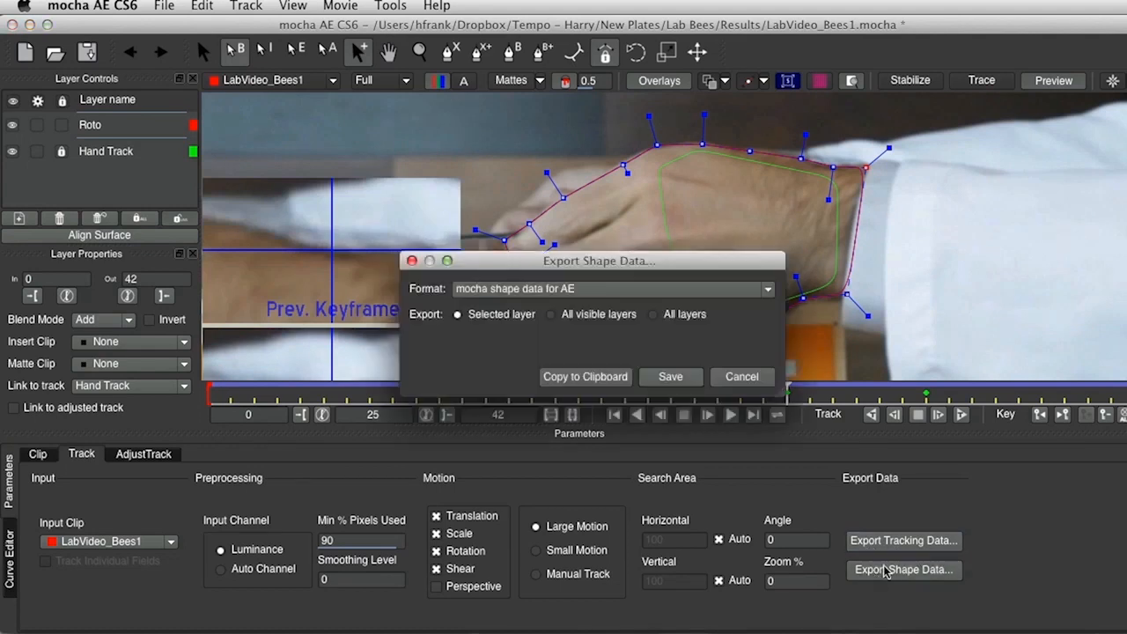
pyautogui.click(602, 380)
pyautogui.press('super+Tab')
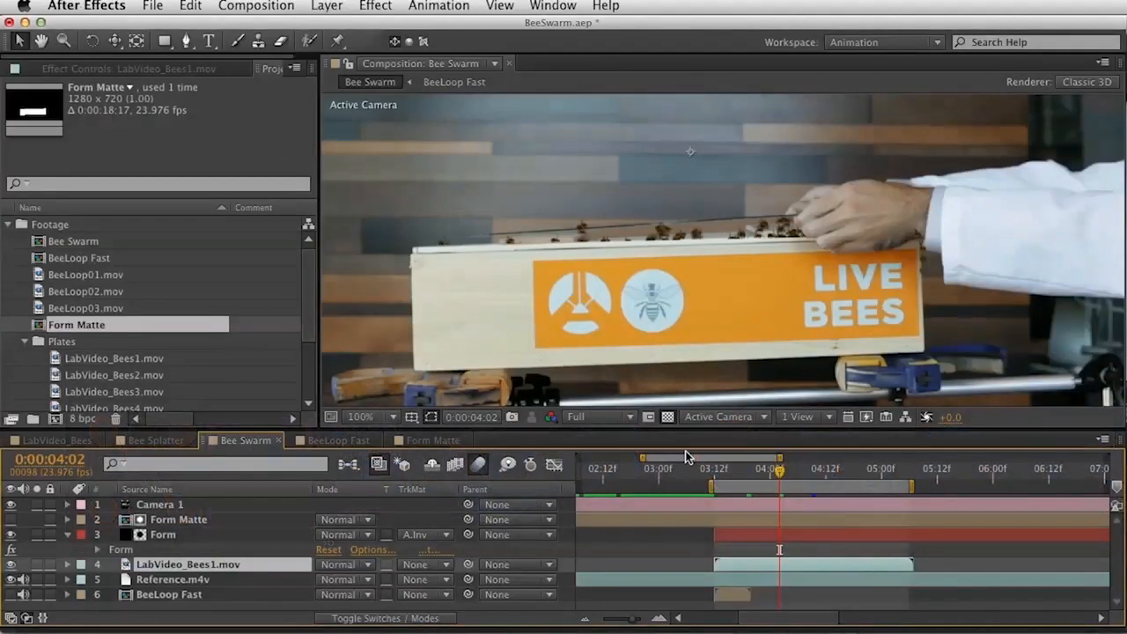
# In the Form Matte composition, replace the Hand Roto layer's old mocha shape effect with the updated Roto shape.
pyautogui.click(195, 520)
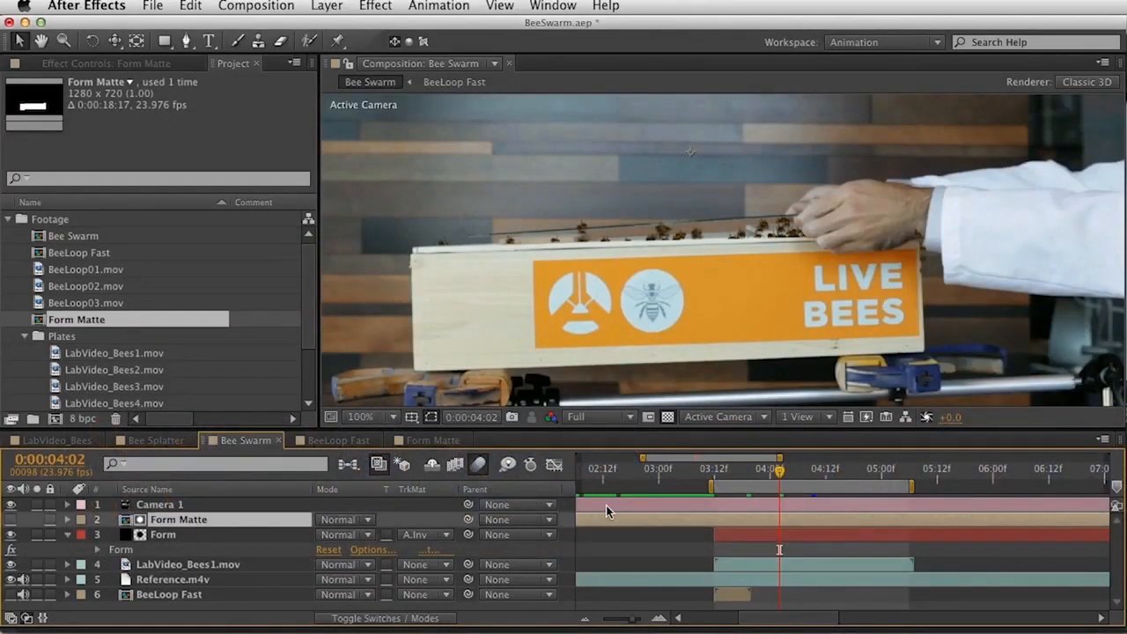
pyautogui.doubleClick(201, 521)
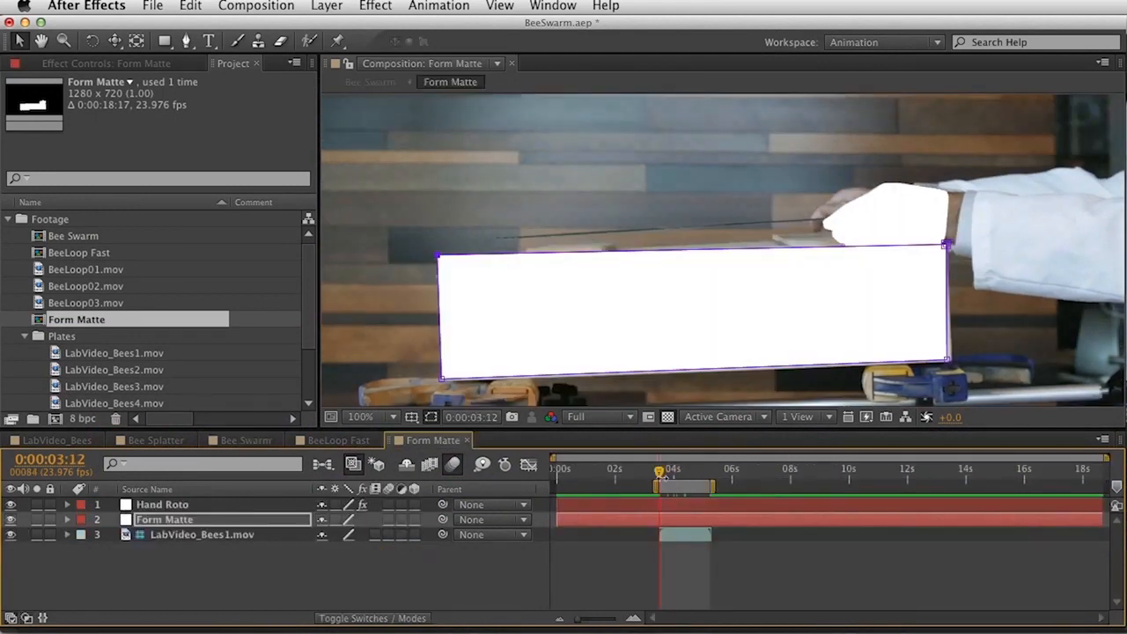
pyautogui.press('super+Up')
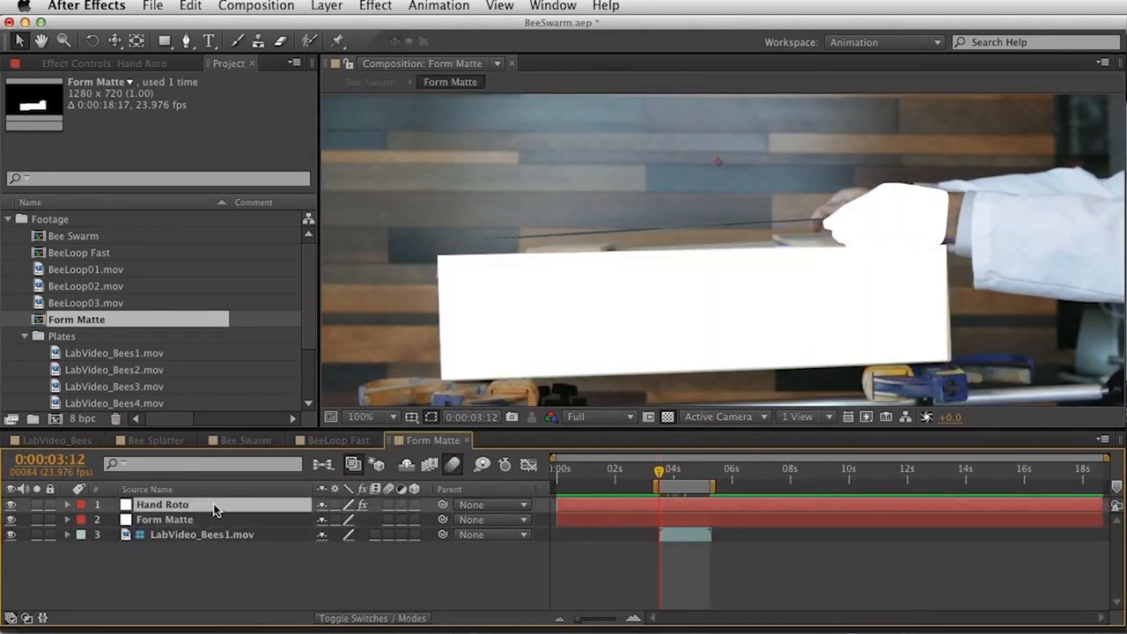
pyautogui.press('u')
pyautogui.click(124, 521)
pyautogui.press('Delete')
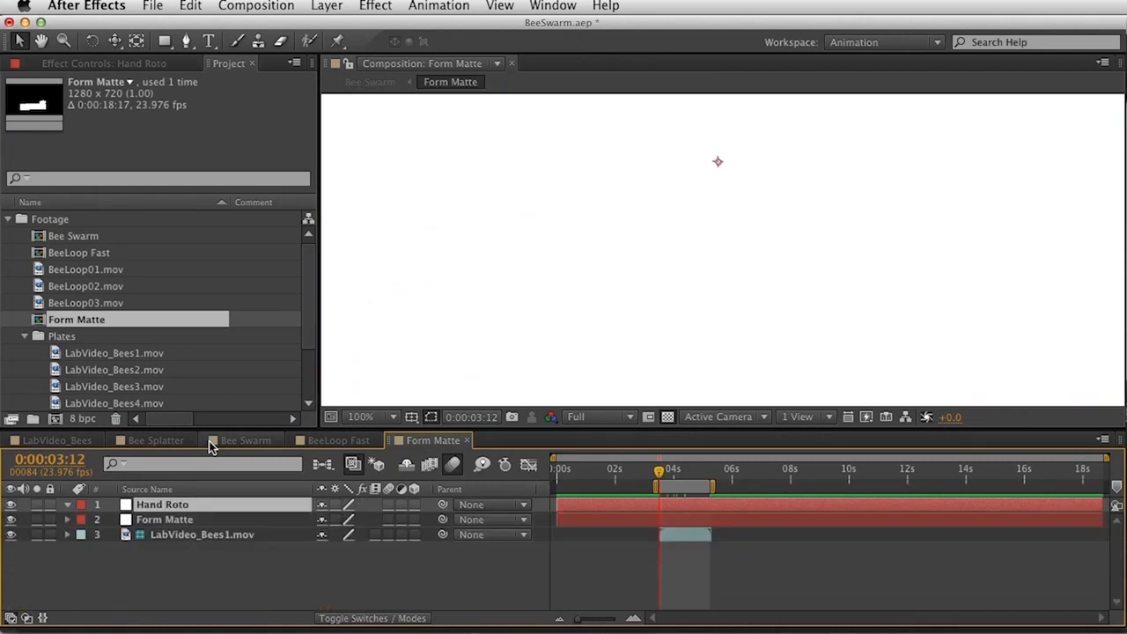
pyautogui.press('super+z')
pyautogui.moveTo(661, 480); pyautogui.dragTo(696, 487)
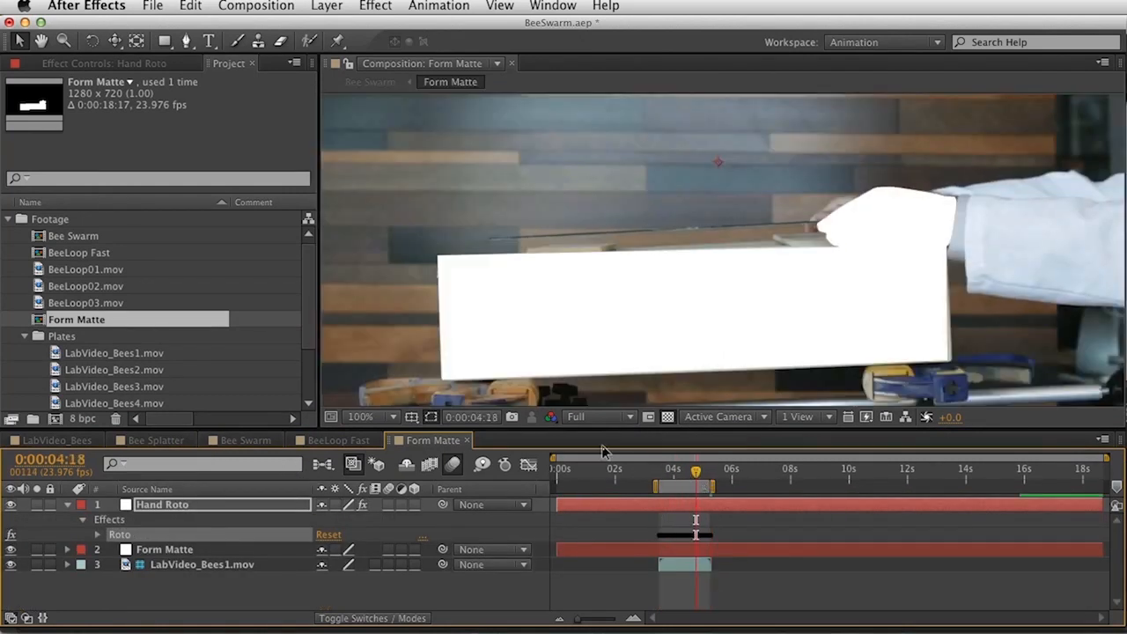
# Check the hand's edge in the Bee Swarm composition and apply Refine Matte to the Hand Roto layer in Form Matte.
pyautogui.click(230, 439)
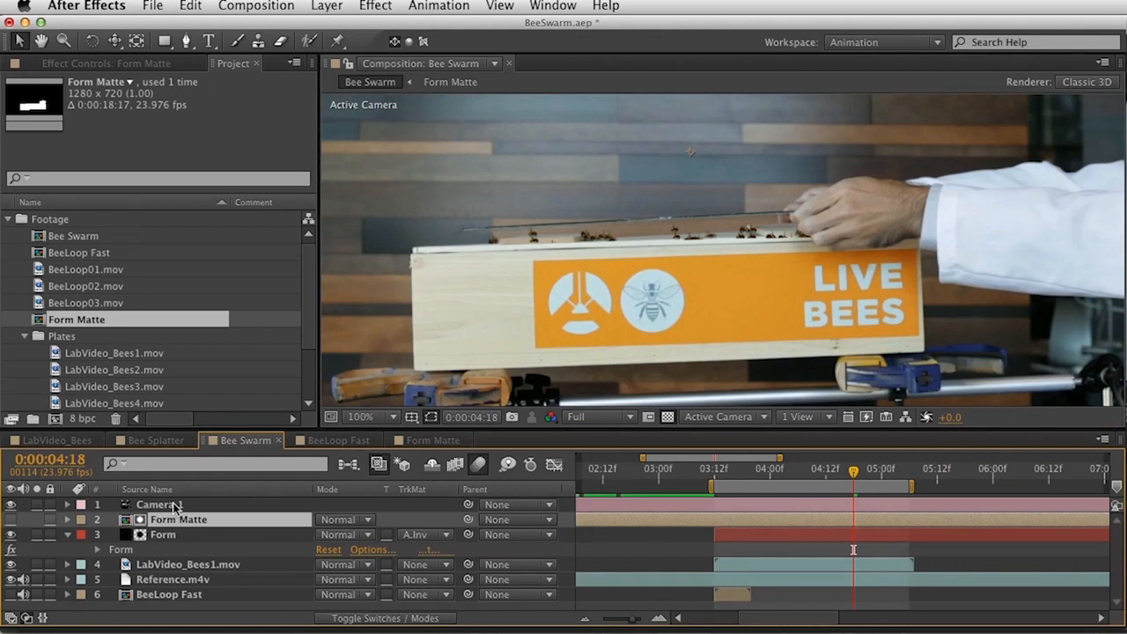
pyautogui.scroll(5, 689, 170)
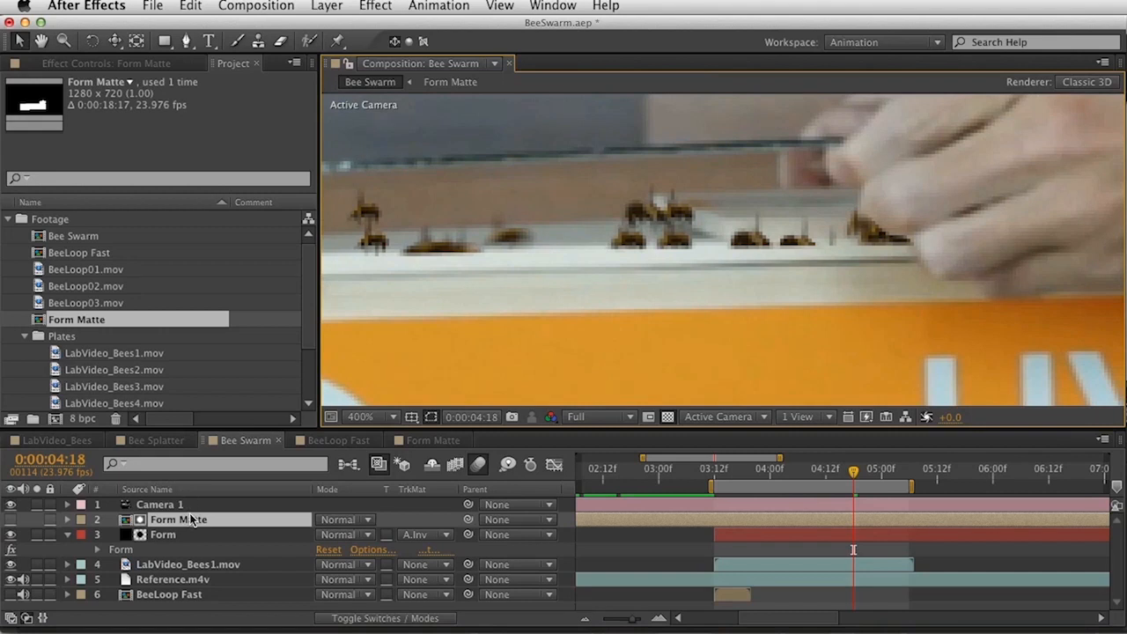
pyautogui.doubleClick(192, 520)
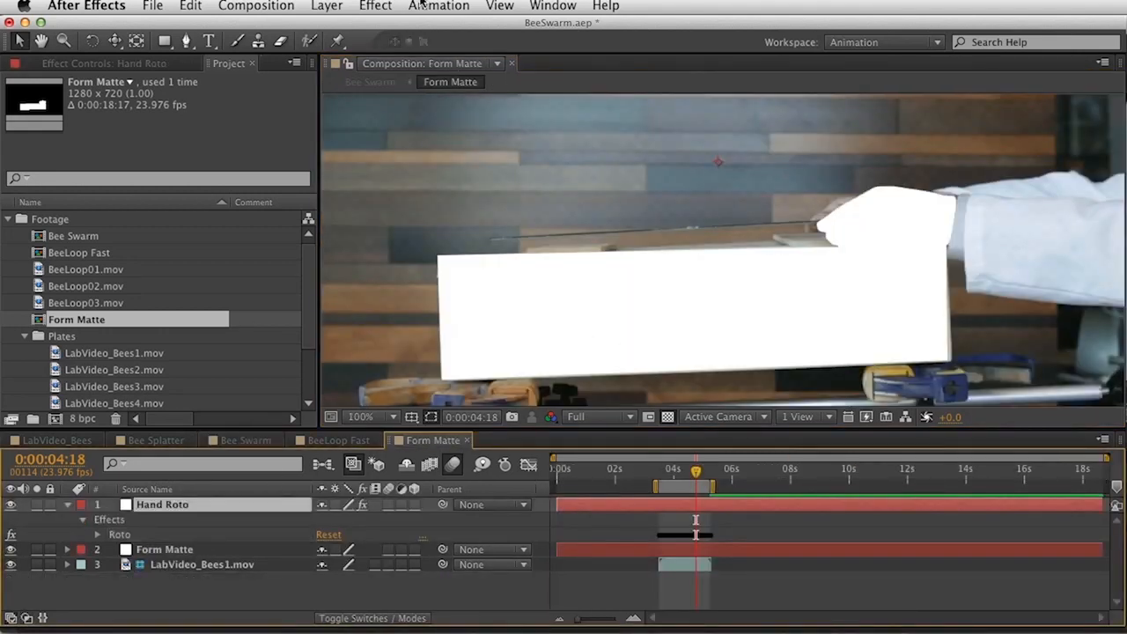
pyautogui.click(373, 5)
pyautogui.moveTo(466, 472)
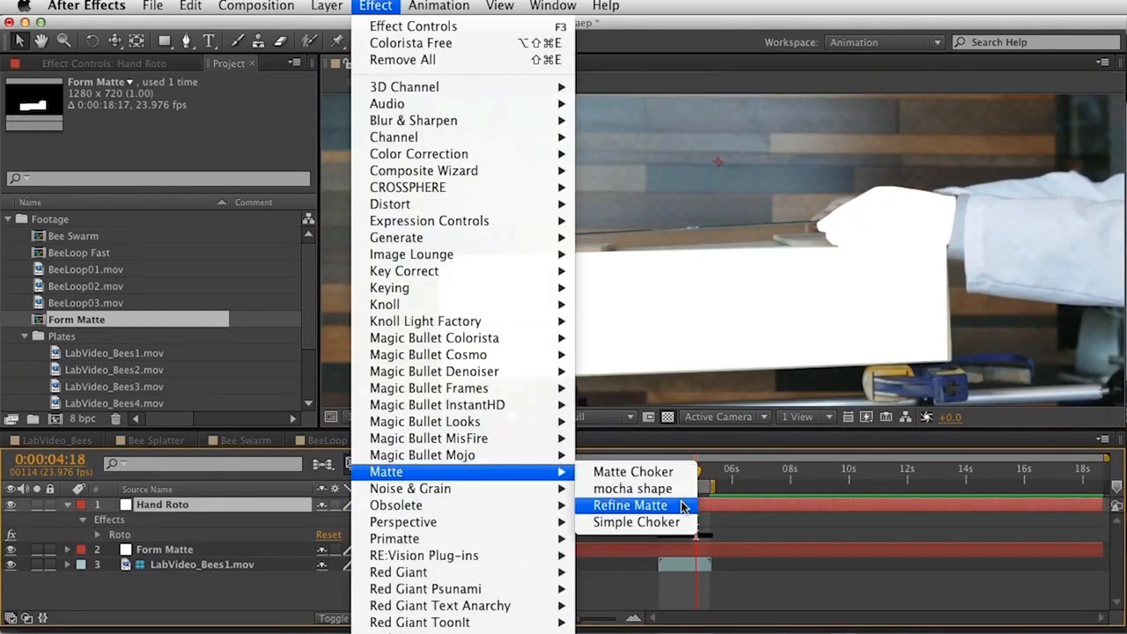
pyautogui.click(601, 499)
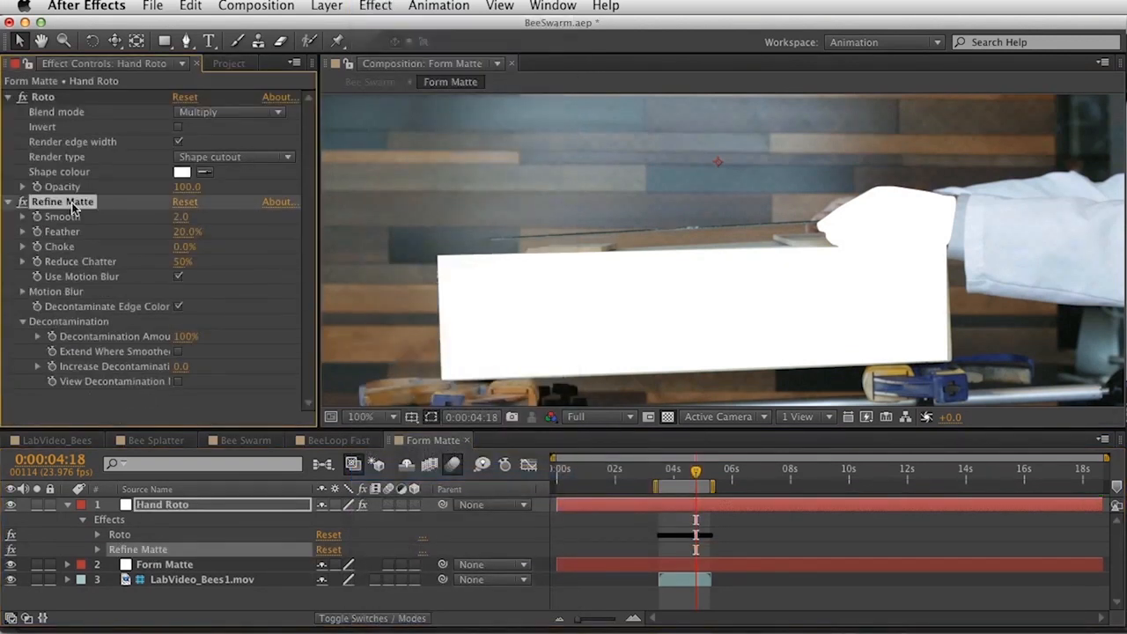
# Increase the Refine Matte effect's Feather on the Hand Roto layer to soften the hand's edge.
pyautogui.moveTo(186, 231); pyautogui.dragTo(274, 228)
pyautogui.scroll(4, 324, 132)
pyautogui.moveTo(637, 221); pyautogui.dragTo(247, 294)
pyautogui.moveTo(192, 232); pyautogui.dragTo(407, 226)
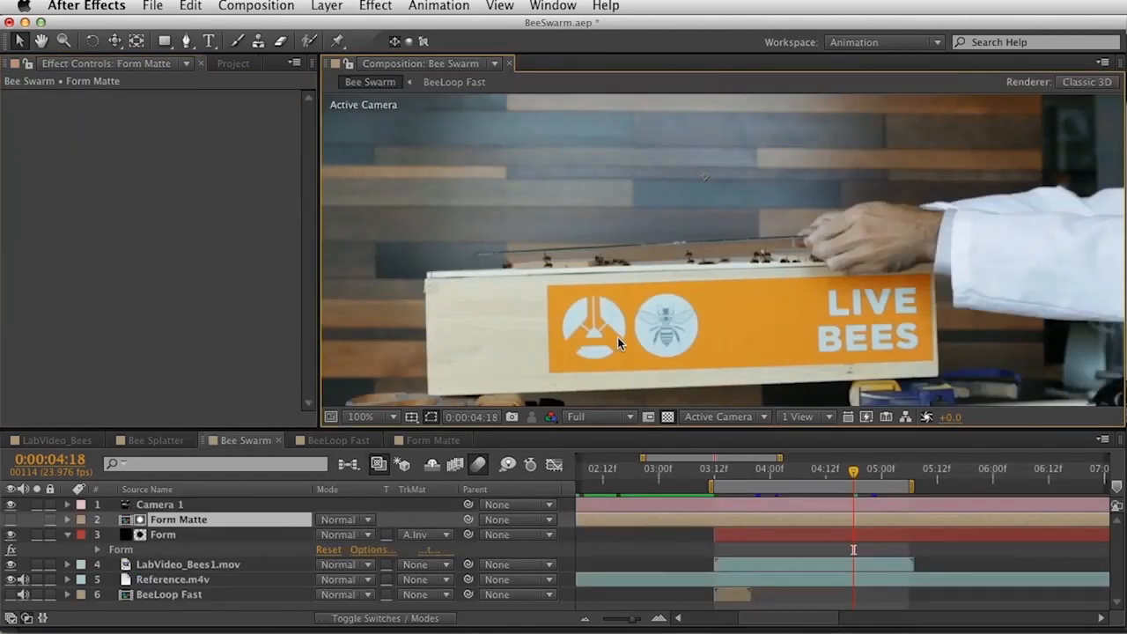
# Turn on Depth of Field for Camera 1 in the Bee Swarm composition.
pyautogui.doubleClick(172, 505)
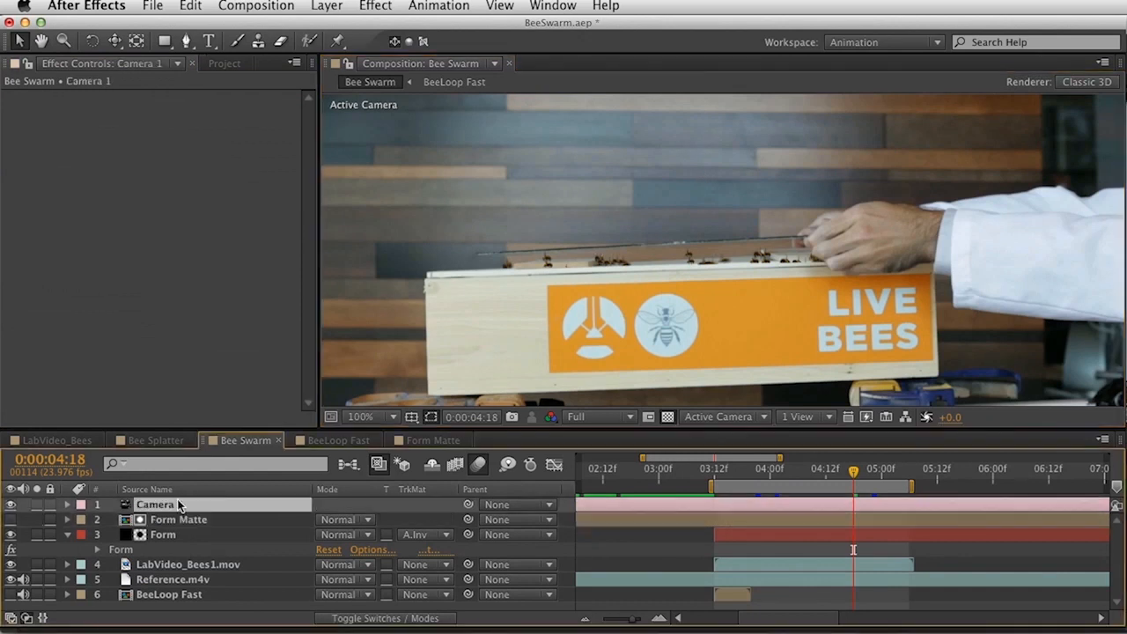
pyautogui.press('Escape')
pyautogui.press('a')
pyautogui.press('a')
pyautogui.press('space')
pyautogui.moveTo(279, 535); pyautogui.dragTo(289, 531)
pyautogui.scroll(-1, 288, 532)
pyautogui.click(324, 530)
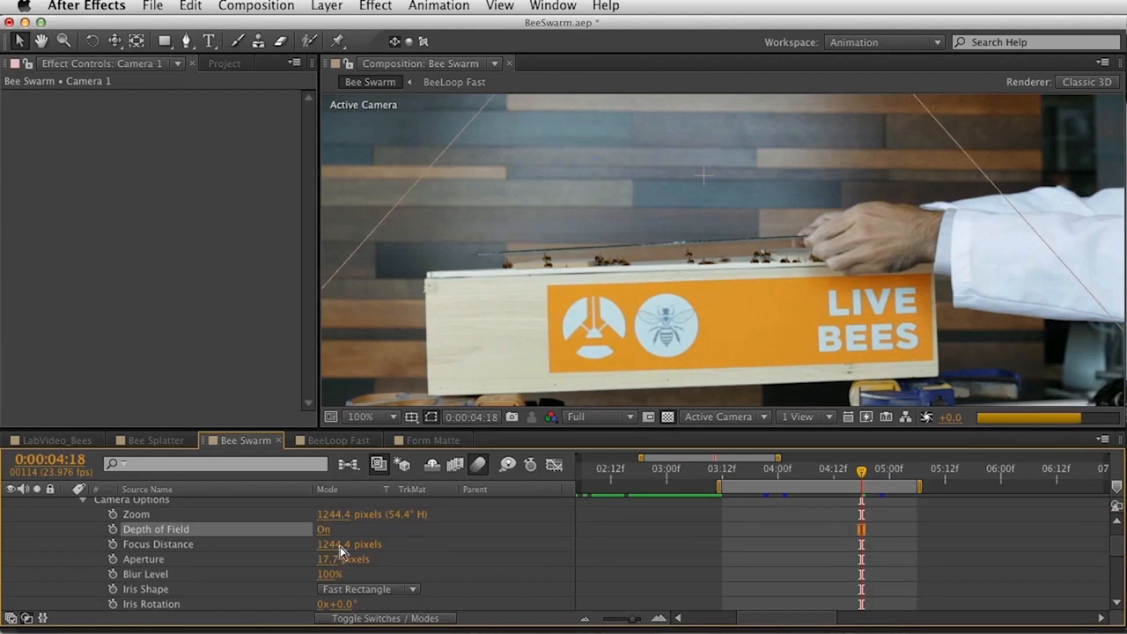
# Raise Camera 1's Focus Distance to 1844.4 pixels and beyond, and collapse the camera's properties.
pyautogui.moveTo(332, 549); pyautogui.dragTo(365, 545)
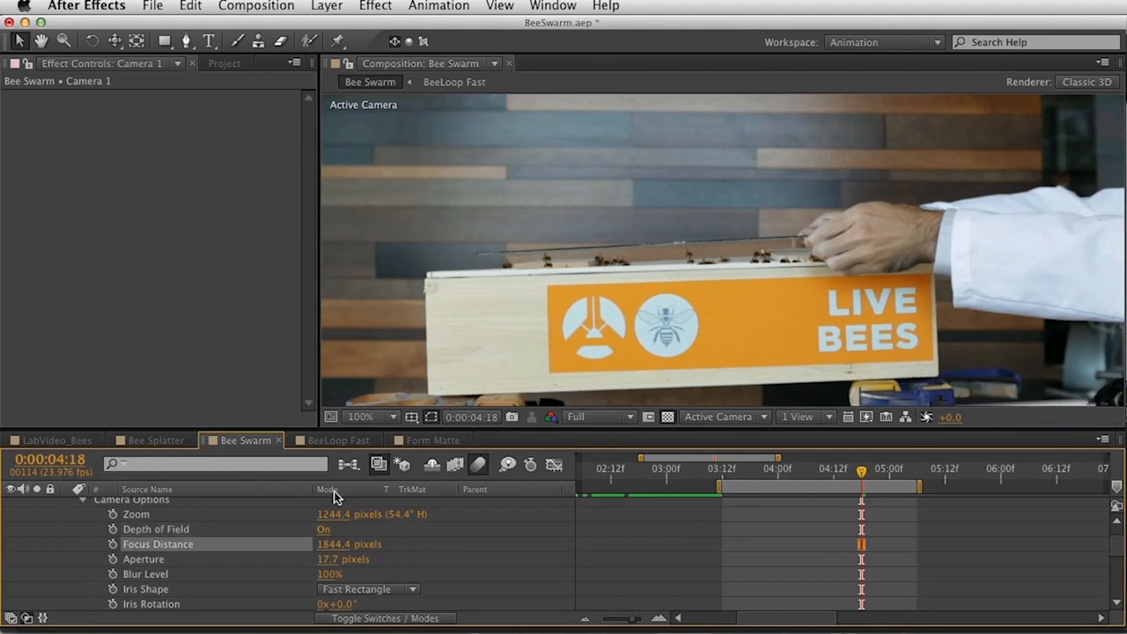
pyautogui.moveTo(342, 546); pyautogui.dragTo(426, 544)
pyautogui.press('u')
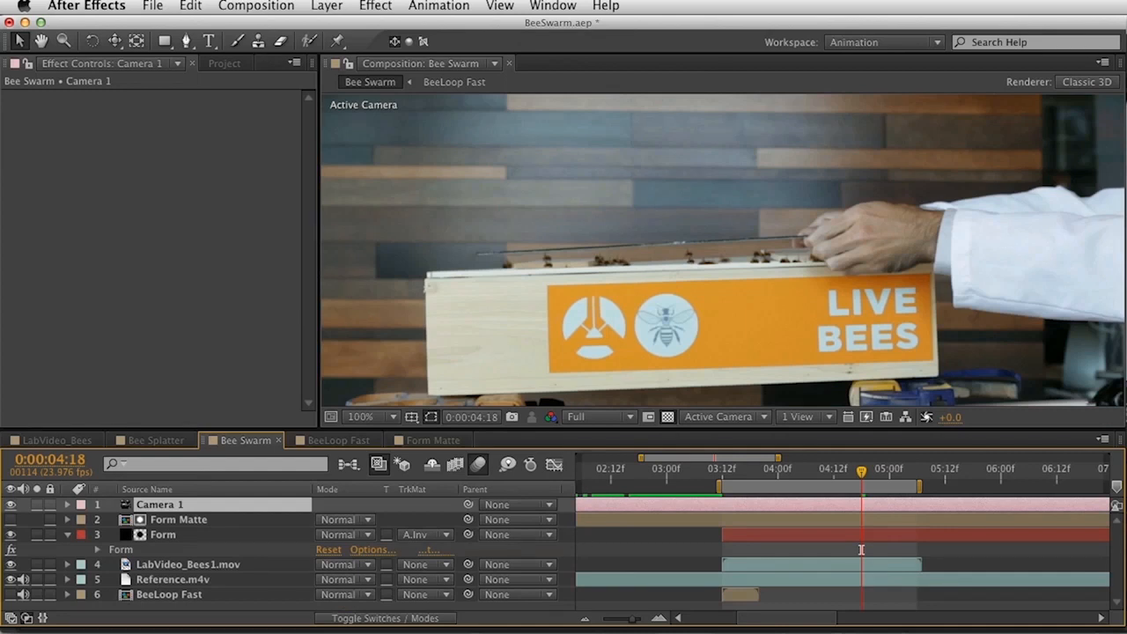
# Extend the Bee Swarm work area to nearly 16 seconds and split Camera 1 at 0:00:05:07 for the wide shot.
pyautogui.moveTo(781, 459); pyautogui.dragTo(1073, 458)
pyautogui.moveTo(686, 487); pyautogui.dragTo(1041, 487)
pyautogui.click(685, 472)
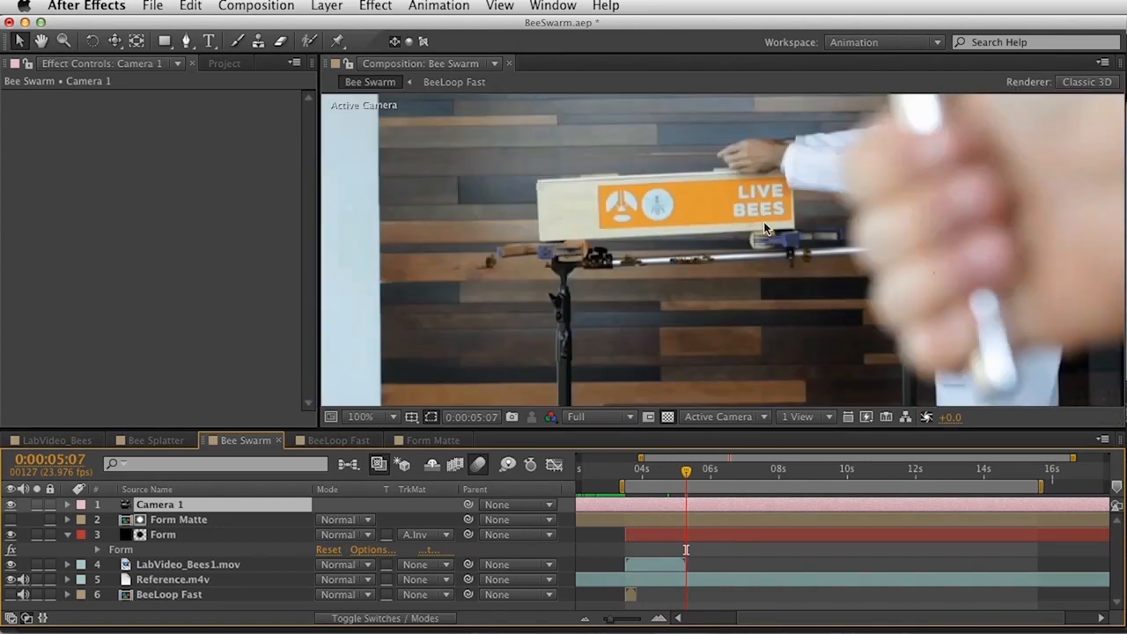
pyautogui.press('space')
pyautogui.moveTo(707, 246); pyautogui.dragTo(723, 290)
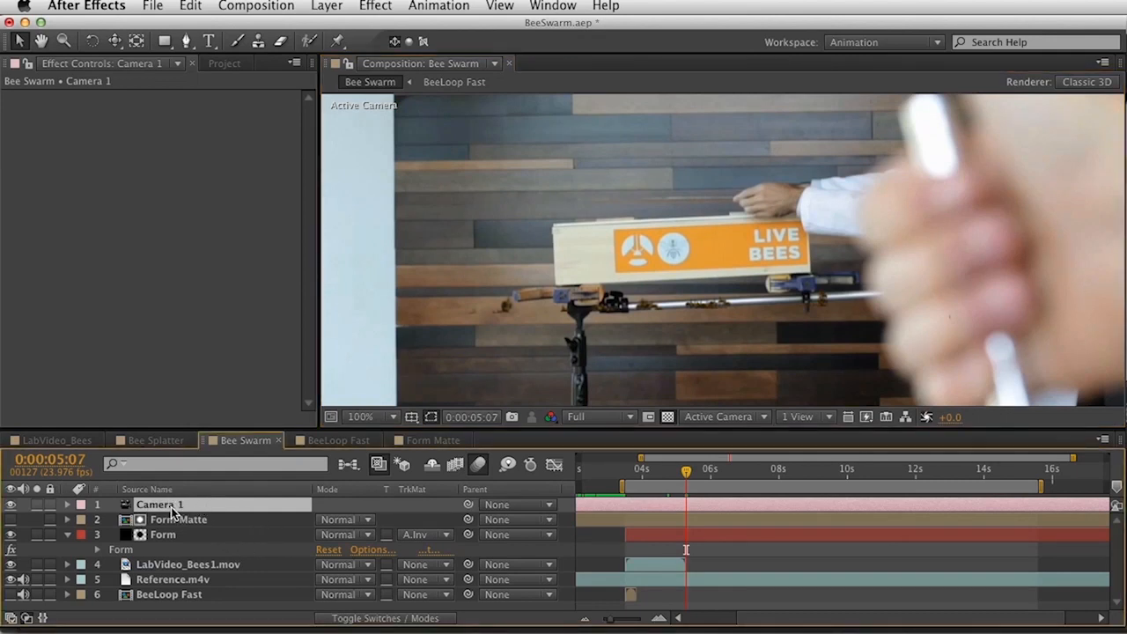
pyautogui.press('super+shift+d')
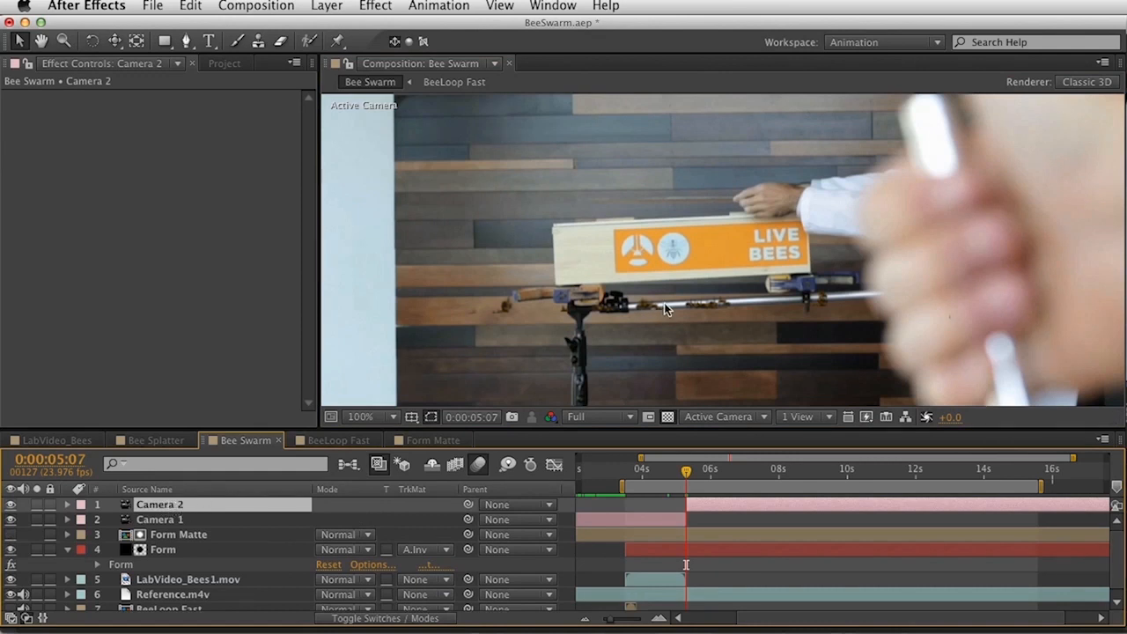
# Set the Form layer's track matte to None and its Particle Type to Sphere.
pyautogui.click(421, 552)
pyautogui.click(426, 566)
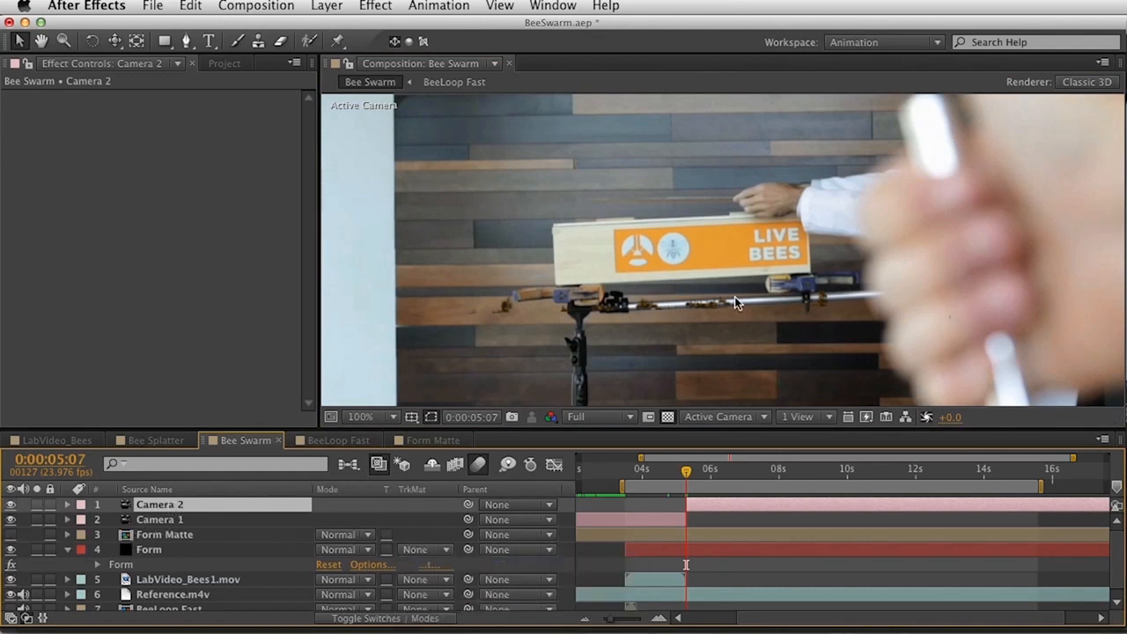
pyautogui.press('c')
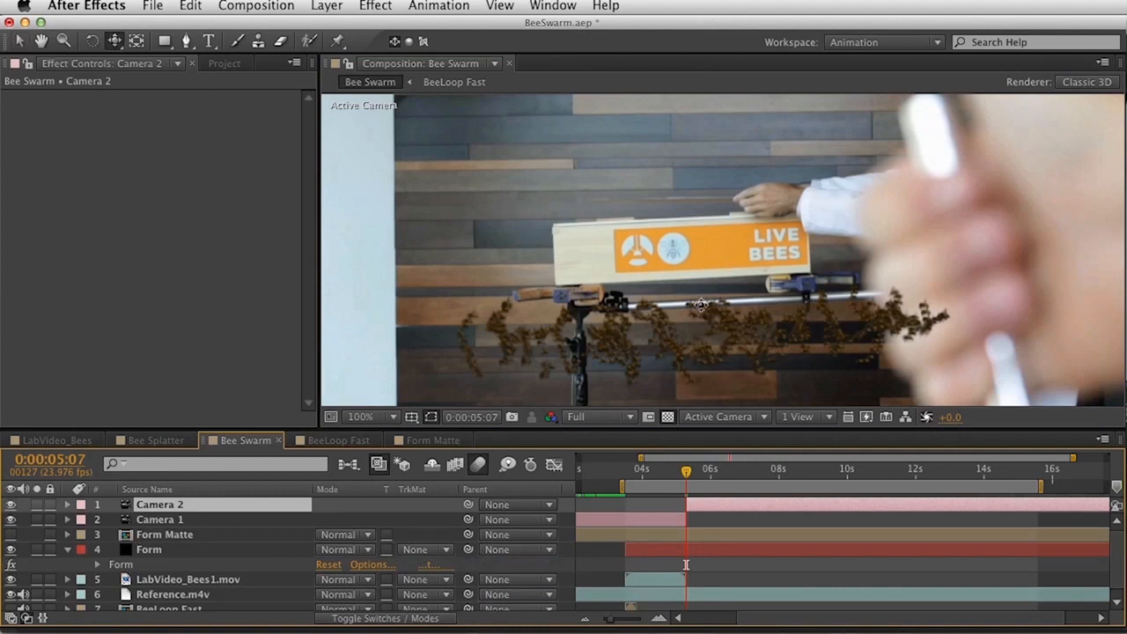
pyautogui.click(126, 565)
pyautogui.scroll(-2, 220, 331)
pyautogui.click(198, 322)
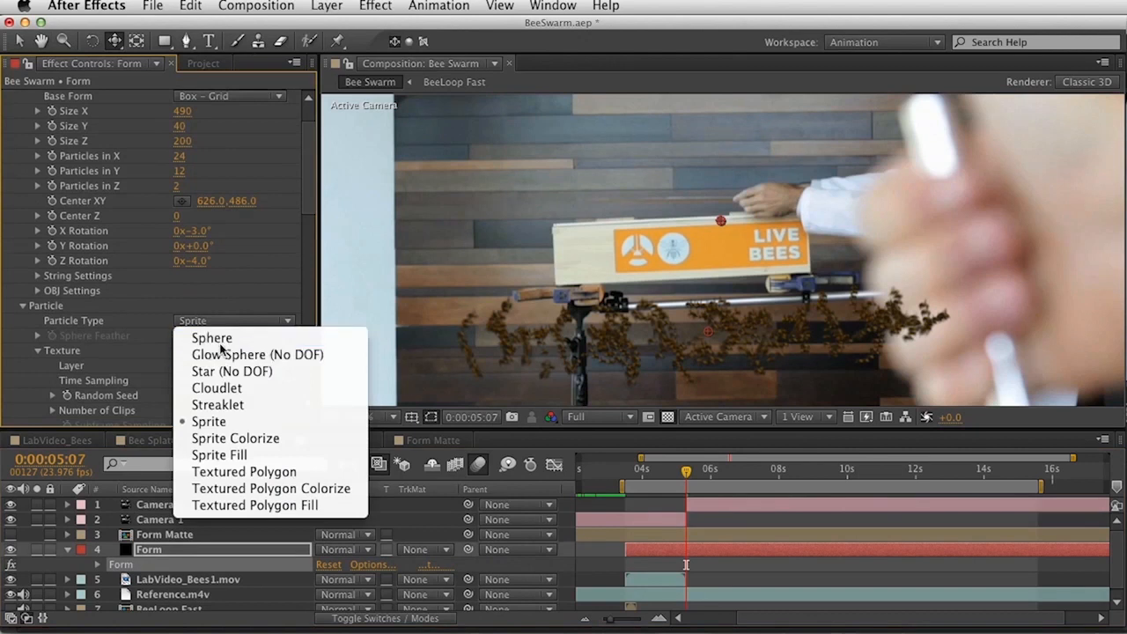
pyautogui.click(202, 335)
# Shift Camera 2 so the swarm sits over the bee box, and set its Z Rotation to 2°.
pyautogui.moveTo(670, 238); pyautogui.dragTo(683, 290)
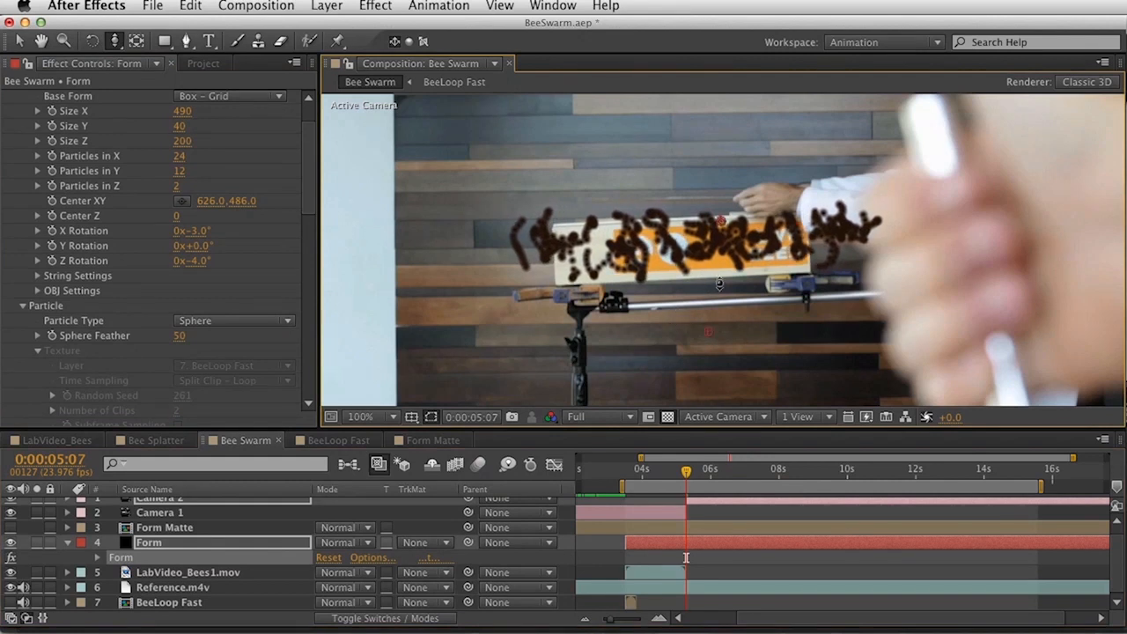
pyautogui.press('w')
pyautogui.click(194, 501)
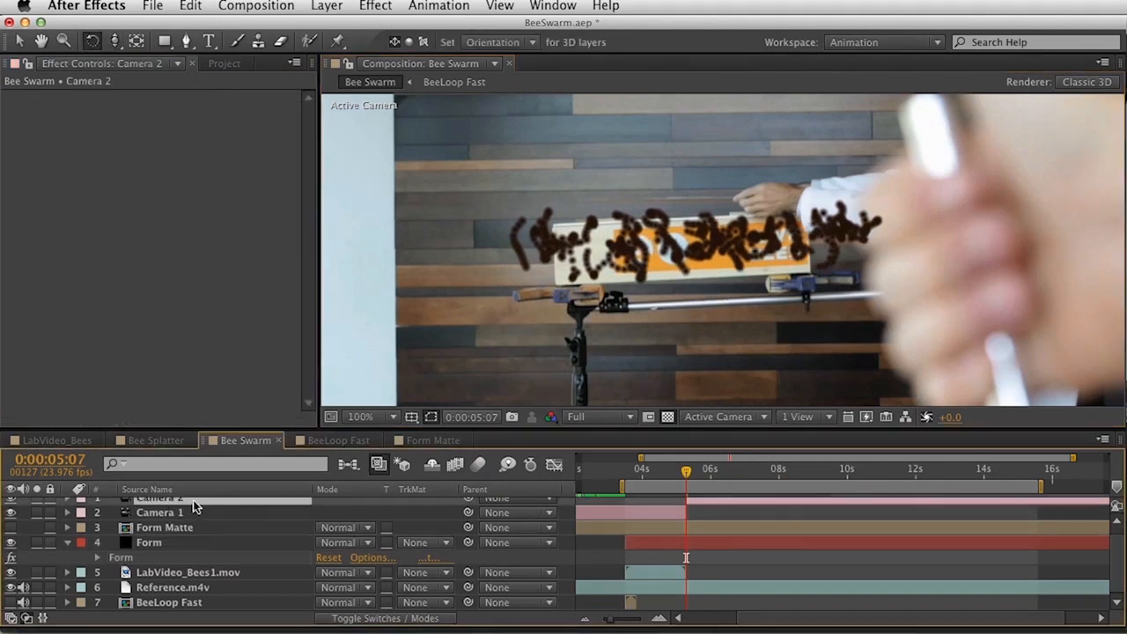
pyautogui.press('r')
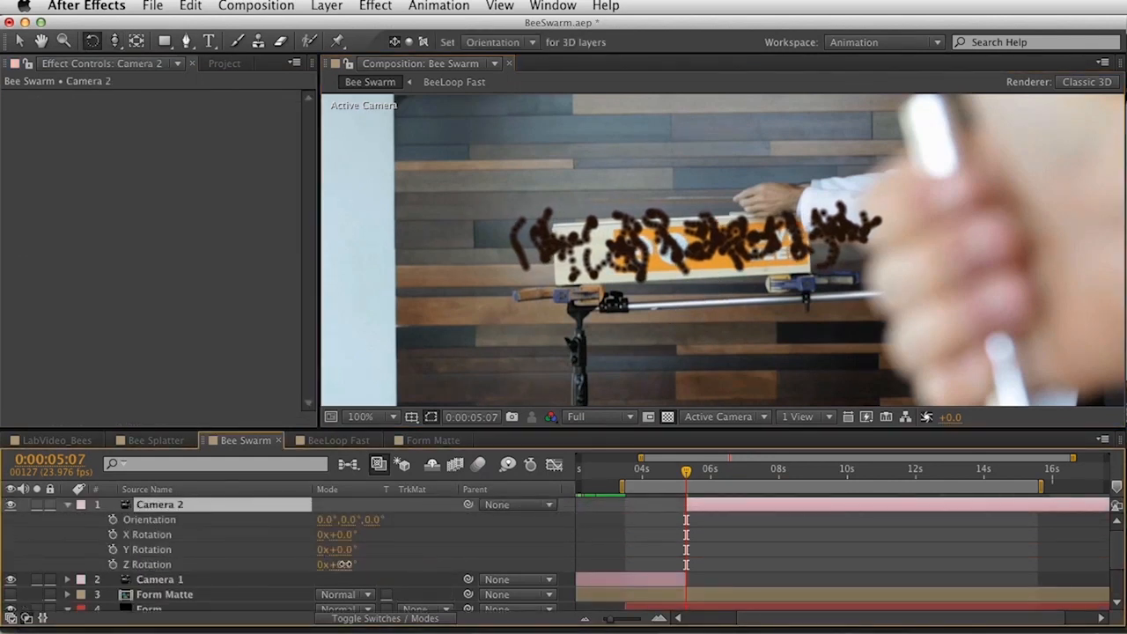
pyautogui.moveTo(345, 565); pyautogui.dragTo(352, 565)
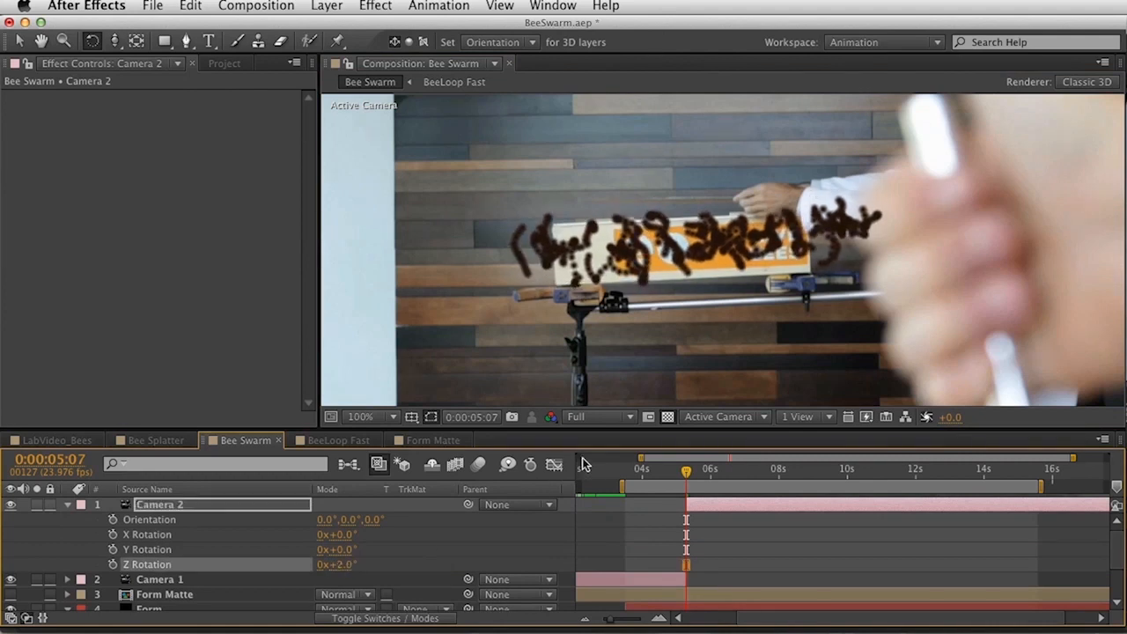
# At 0:00:05:16, pull Camera 2 back and reposition it so the swarm fits the box's length.
pyautogui.click(653, 471)
pyautogui.moveTo(653, 471); pyautogui.dragTo(700, 471)
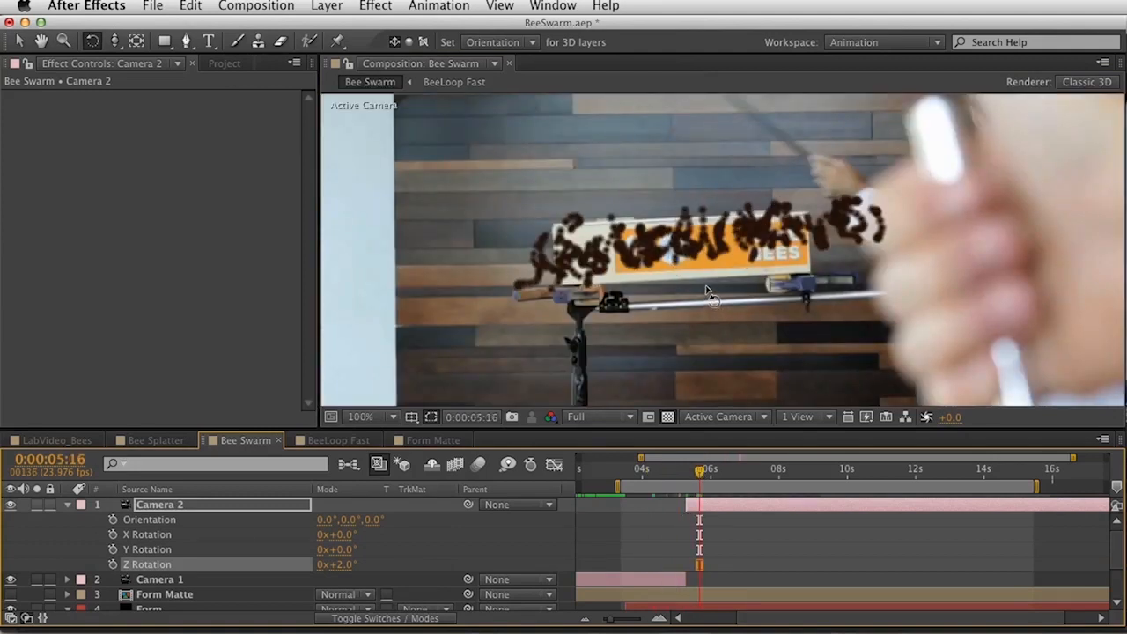
pyautogui.press('c')
pyautogui.moveTo(703, 294); pyautogui.dragTo(633, 348)
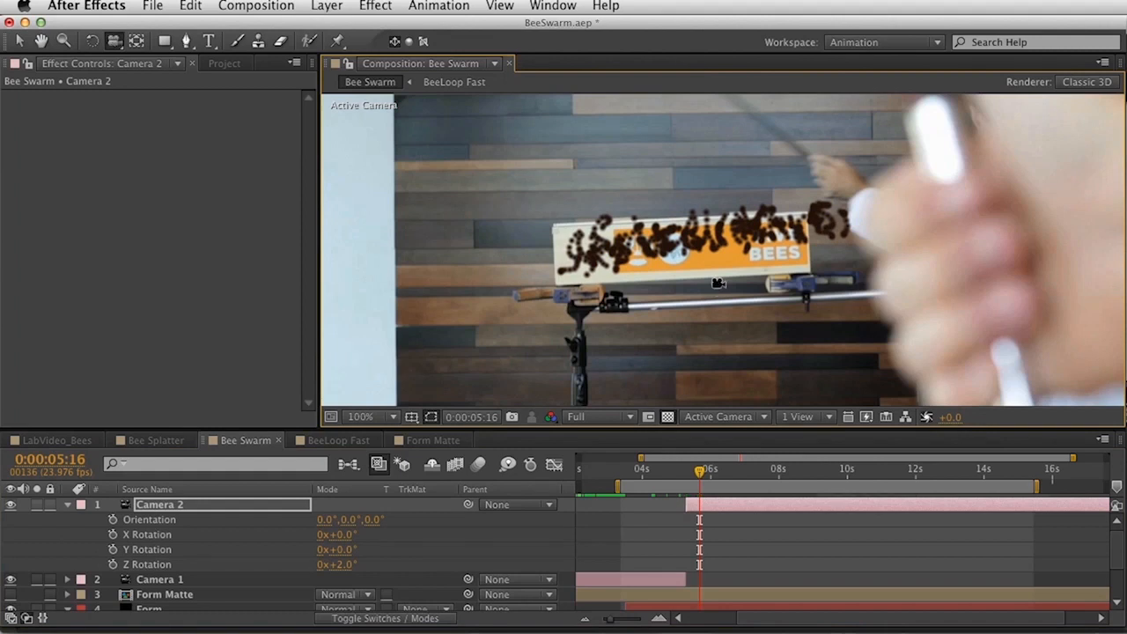
pyautogui.press('c')
pyautogui.moveTo(692, 282); pyautogui.dragTo(663, 285)
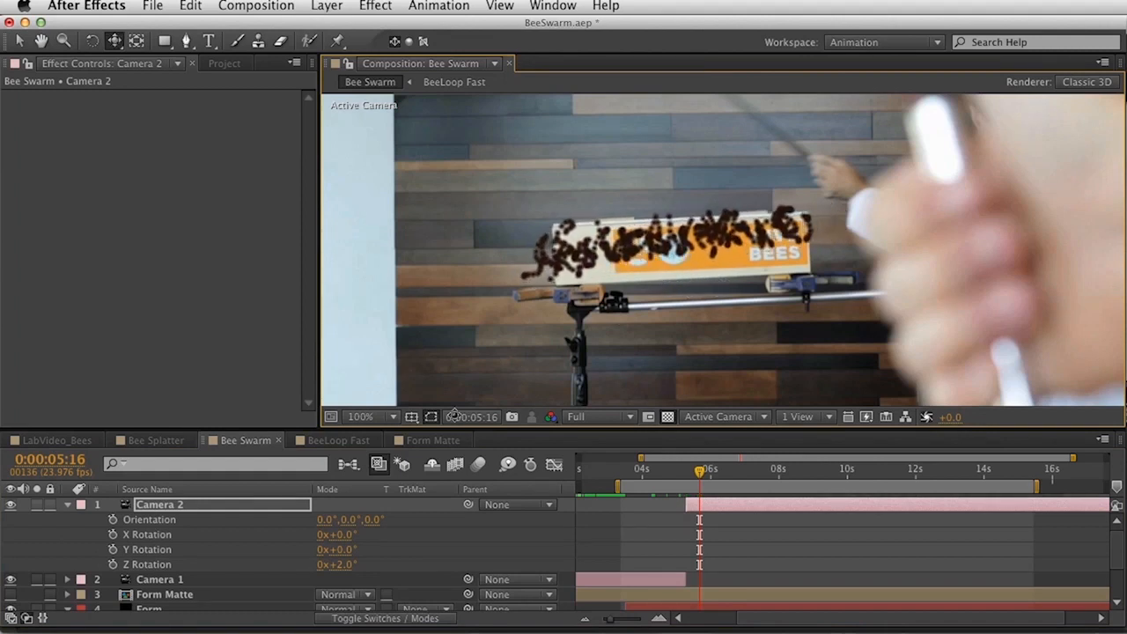
# Set Camera 2's Z Rotation to 1° and scrub ahead to 0:00:06:05 to check the swarm's alignment with the box.
pyautogui.click(348, 565)
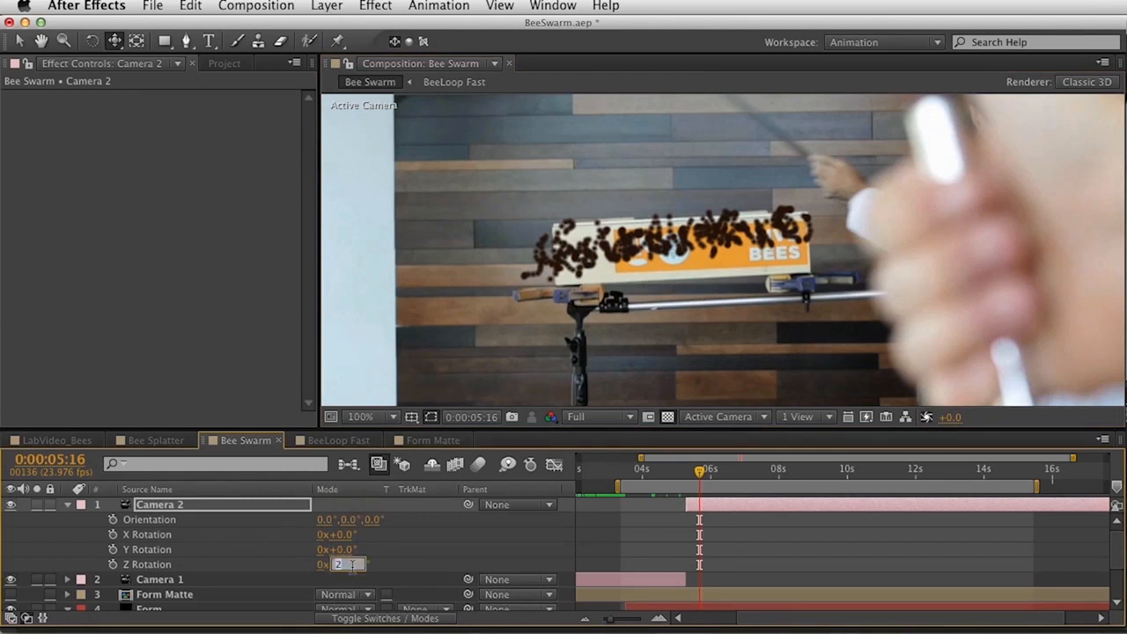
pyautogui.write('1')
pyautogui.press('Return')
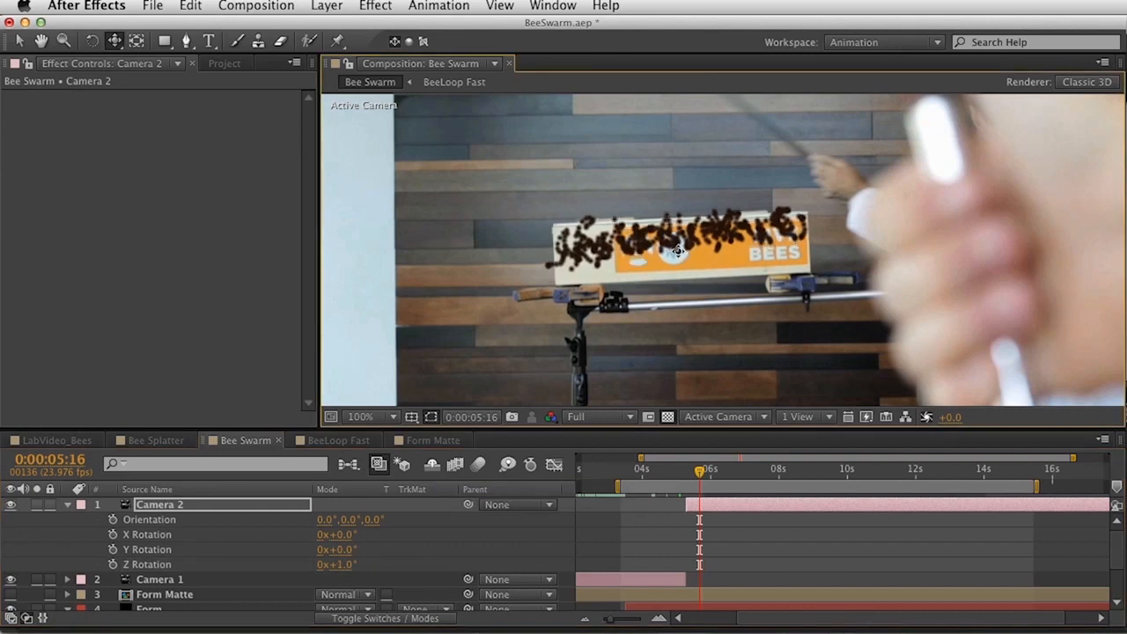
pyautogui.moveTo(664, 476); pyautogui.dragTo(718, 475)
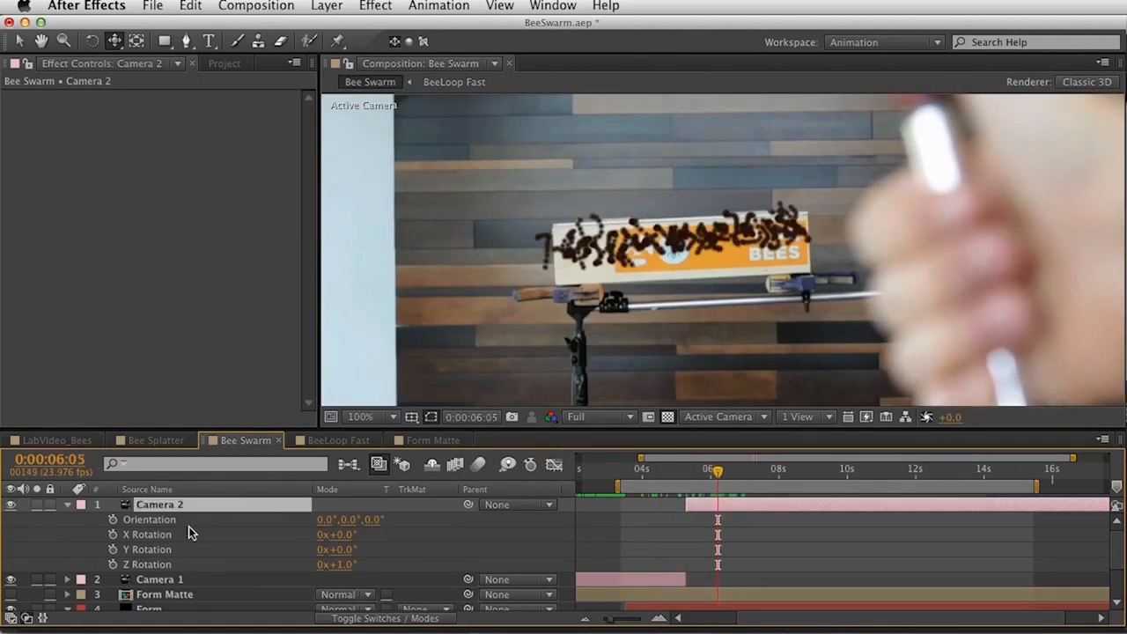
# Set the Form effect's Particle Type to Sprite.
pyautogui.press('r')
pyautogui.click(131, 566)
pyautogui.click(223, 367)
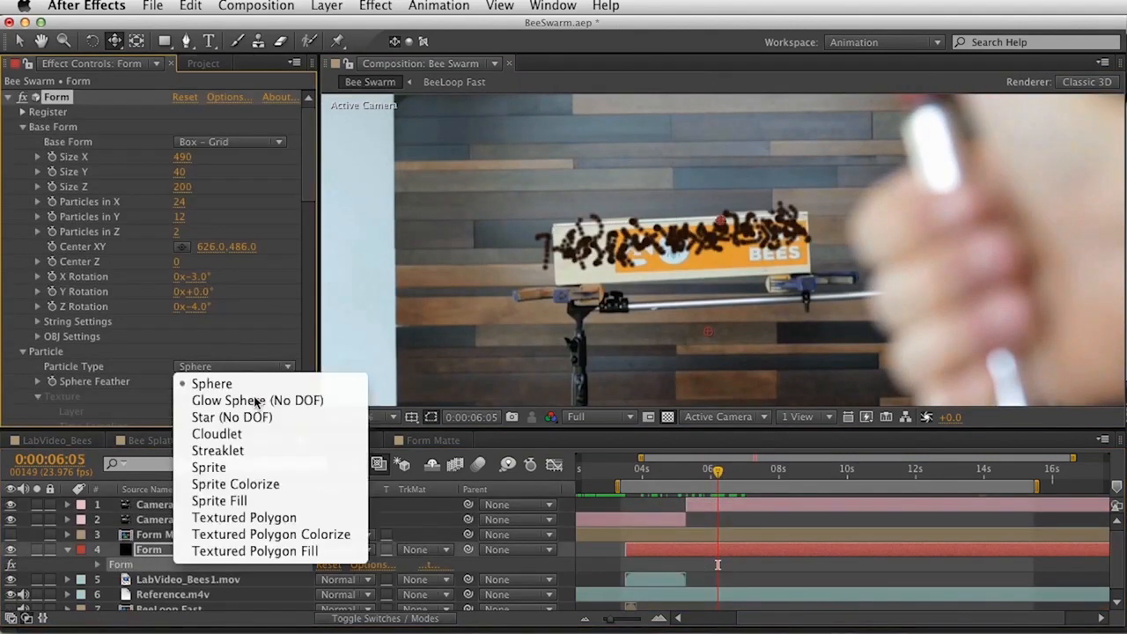
pyautogui.click(226, 469)
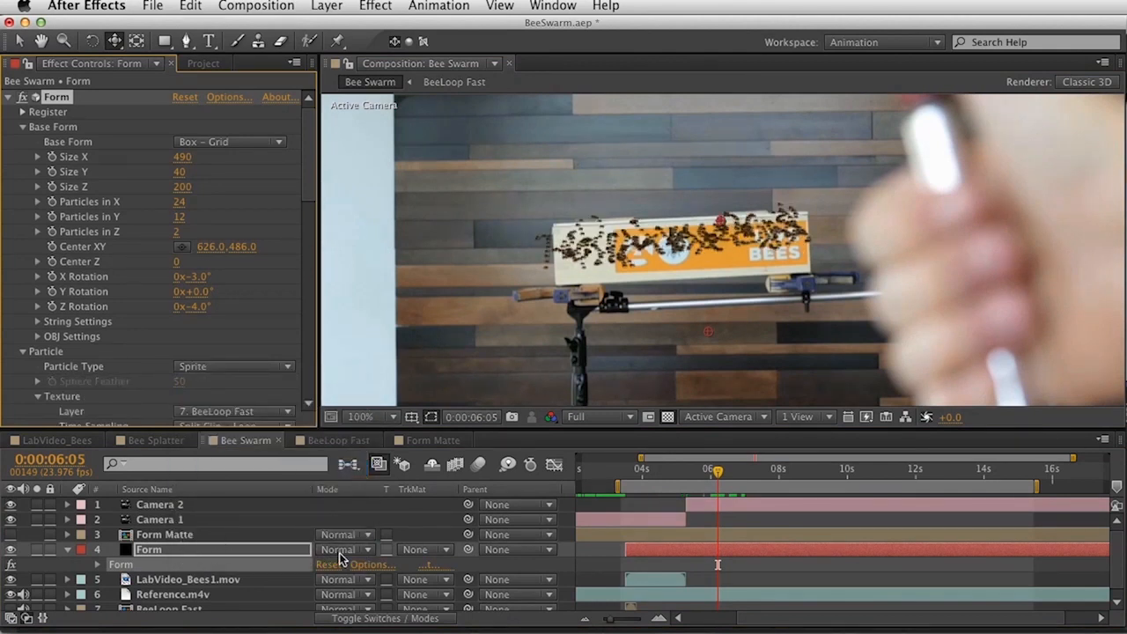
# Set the Form layer's track matte to Alpha Inverted and open the Form Matte composition.
pyautogui.click(431, 550)
pyautogui.click(483, 607)
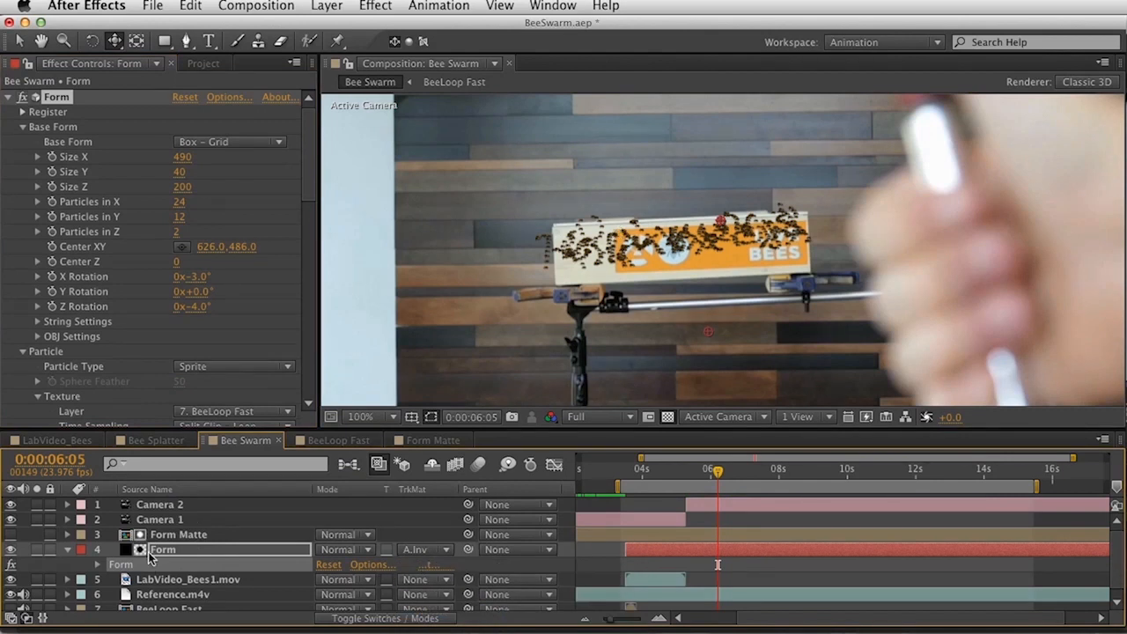
pyautogui.doubleClick(243, 536)
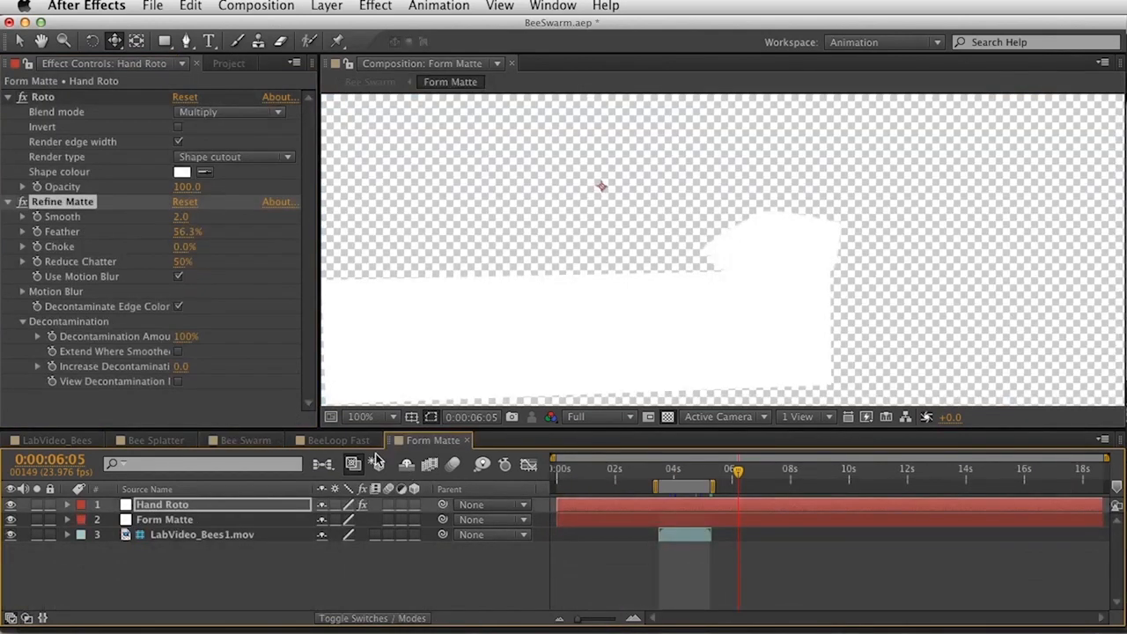
pyautogui.click(248, 440)
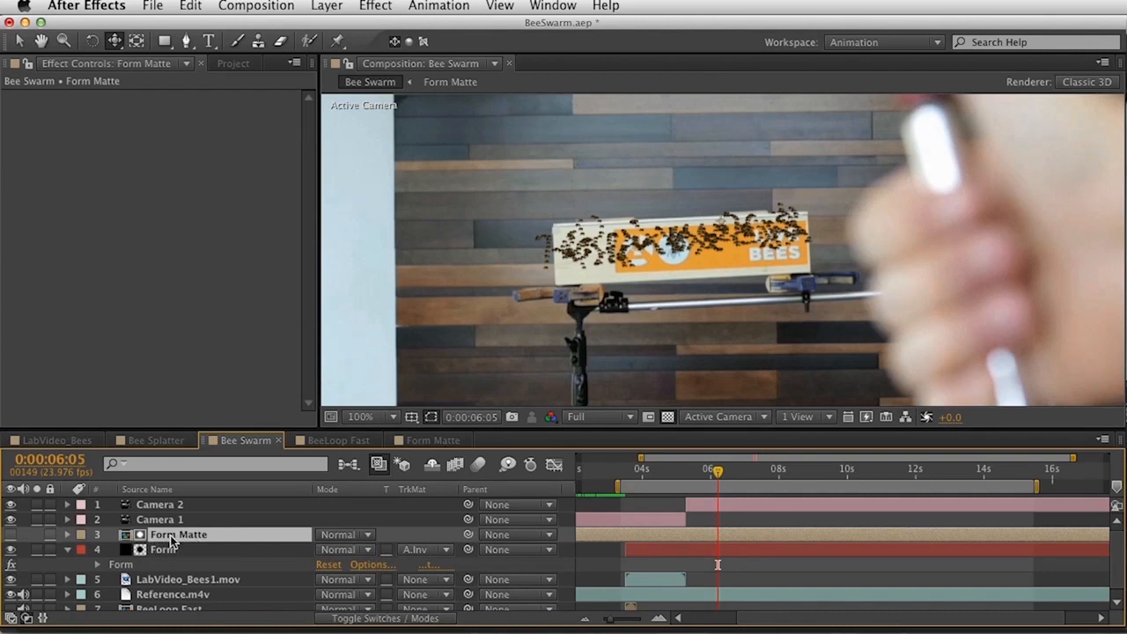
pyautogui.doubleClick(199, 536)
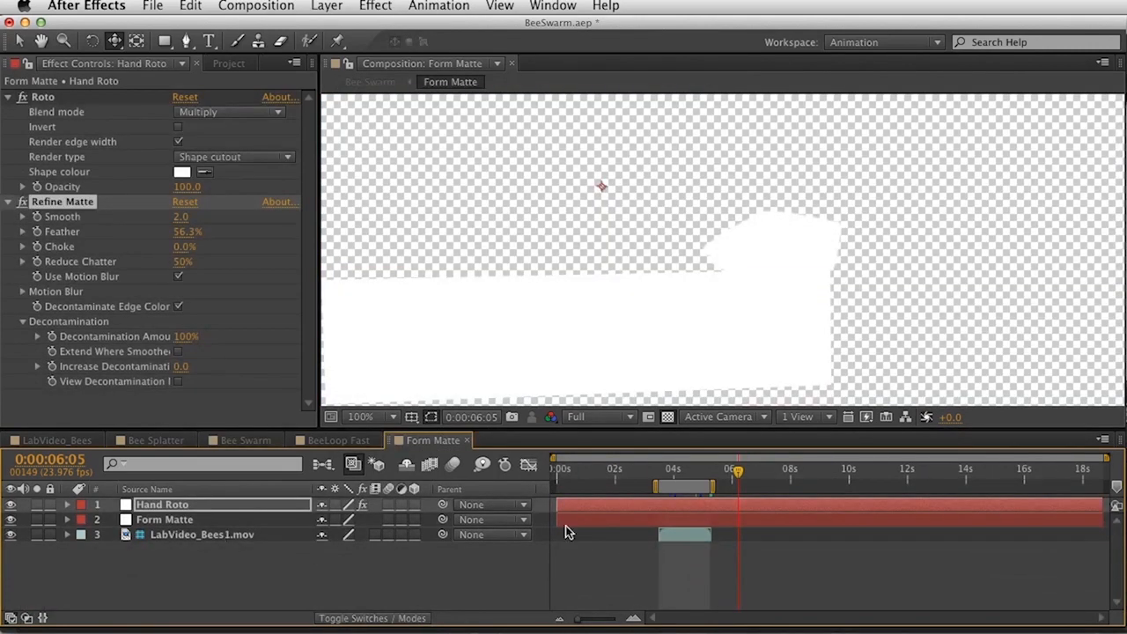
# Add LabVideo_Bees2.mov below the Form Matte layer, starting where the LabVideo_Bees1.mov clip ends.
pyautogui.click(229, 63)
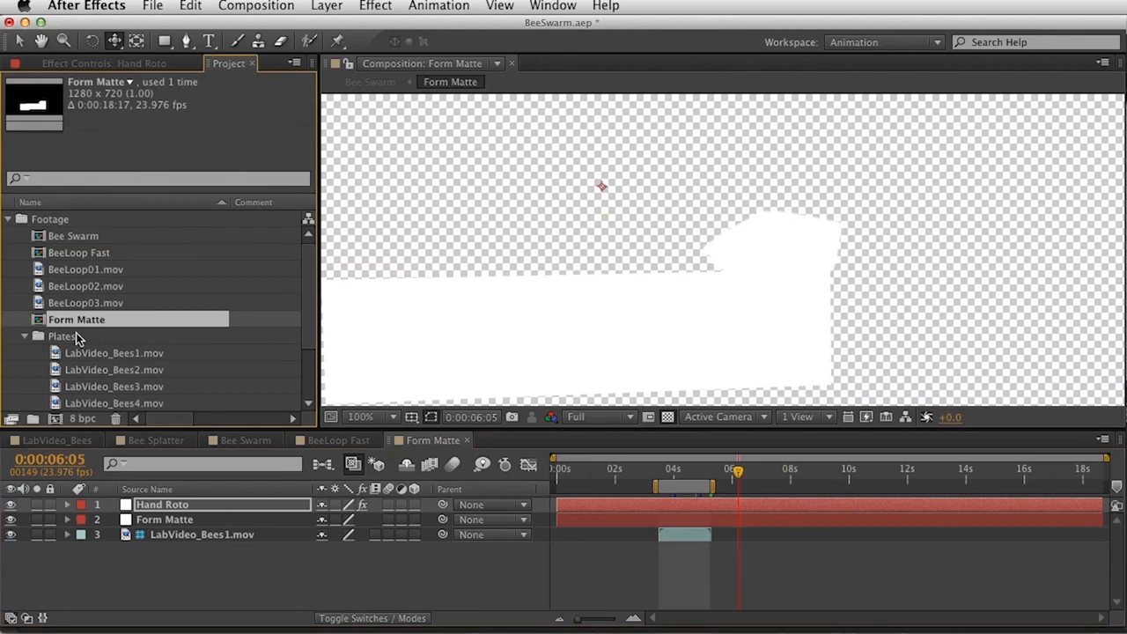
pyautogui.click(26, 337)
pyautogui.click(25, 336)
pyautogui.click(25, 336)
pyautogui.click(26, 337)
pyautogui.scroll(-3, 63, 349)
pyautogui.moveTo(132, 320); pyautogui.dragTo(195, 535)
pyautogui.moveTo(569, 535); pyautogui.dragTo(710, 555)
# Make the LabVideo_Bees2.mov layer a guide layer.
pyautogui.rightClick(213, 535)
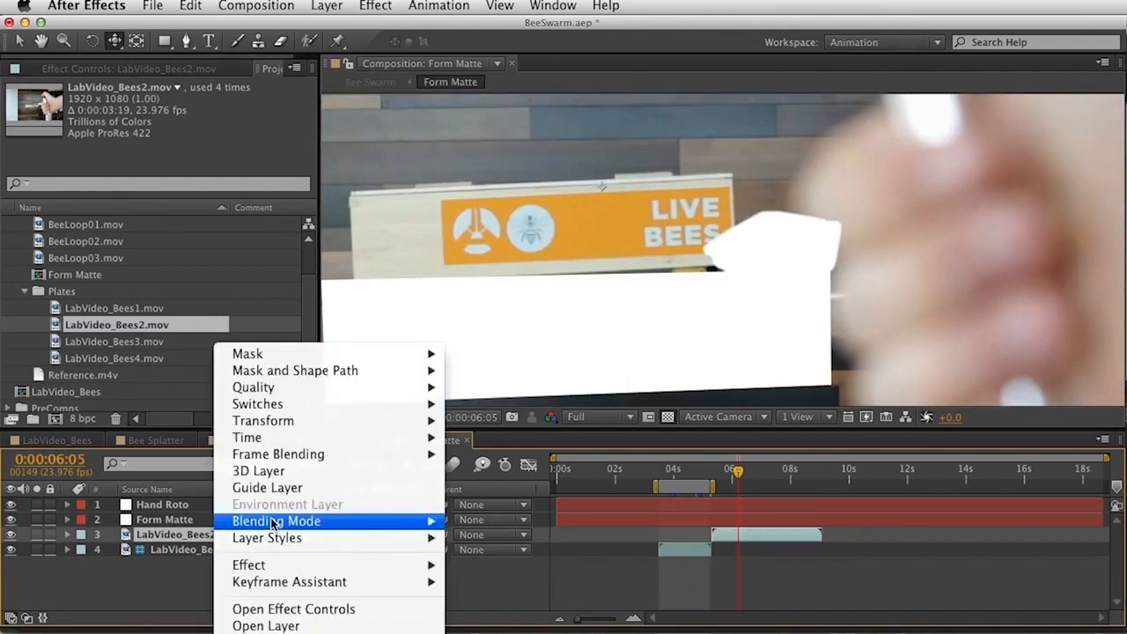
pyautogui.click(269, 485)
pyautogui.click(242, 587)
# Split the Form Matte layer at 0:00:05:07, where the second plate begins.
pyautogui.click(198, 520)
pyautogui.click(195, 507)
pyautogui.click(236, 522)
pyautogui.moveTo(723, 477); pyautogui.dragTo(714, 480)
pyautogui.press('super+shift+d')
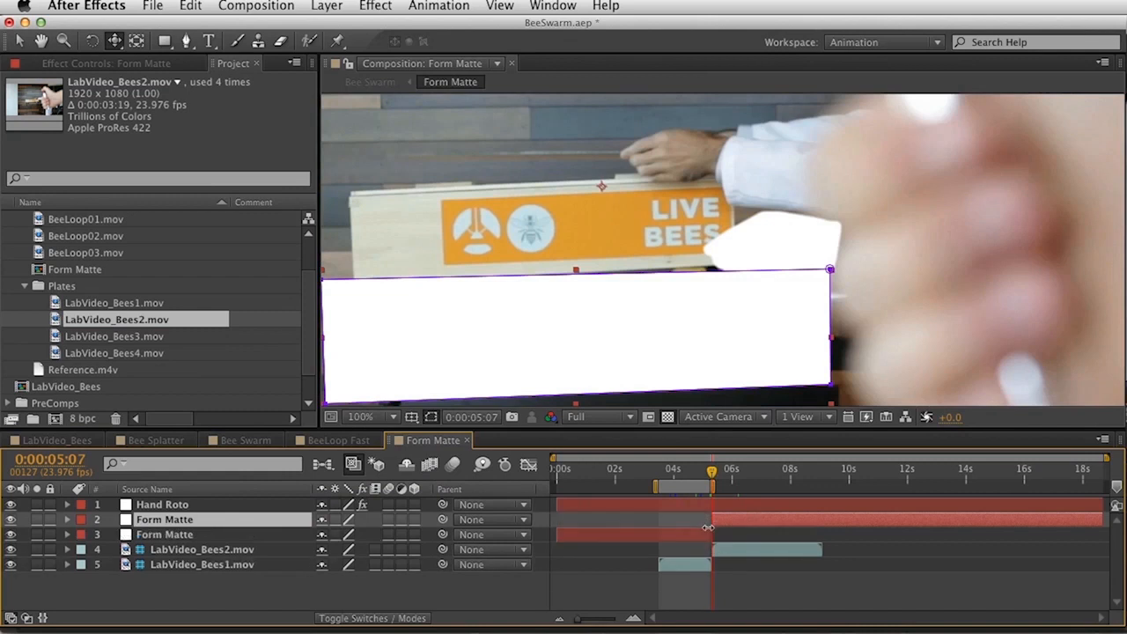
# At 0:00:06:22, reshape the second Form Matte layer's mask to follow the box's top edge and spread out below it.
pyautogui.click(759, 469)
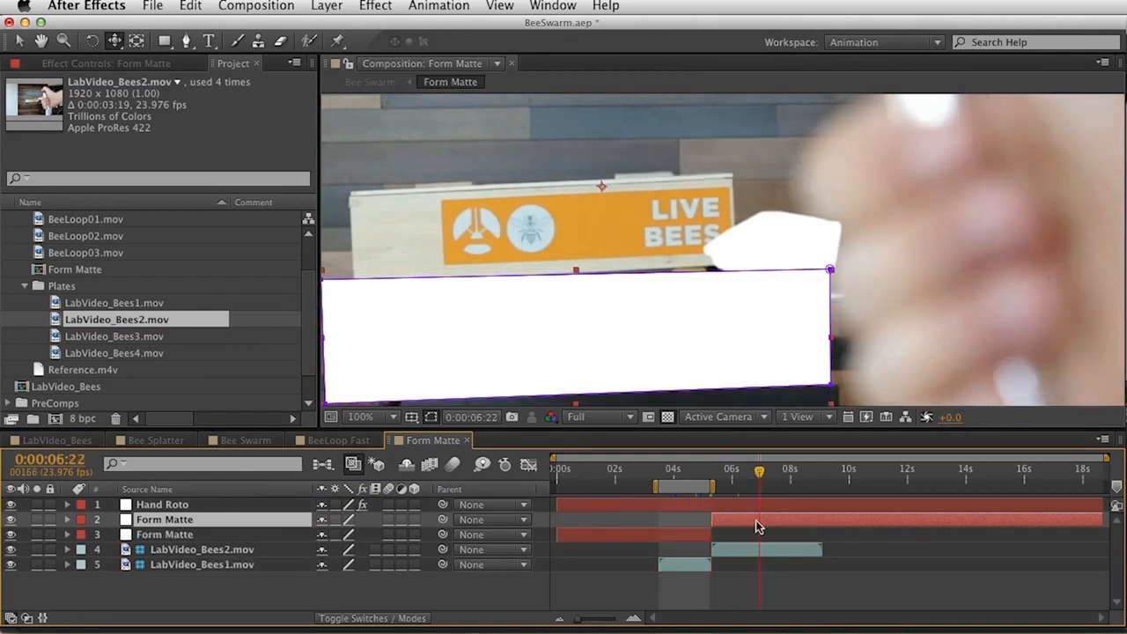
pyautogui.moveTo(480, 378); pyautogui.dragTo(614, 375)
pyautogui.press('v')
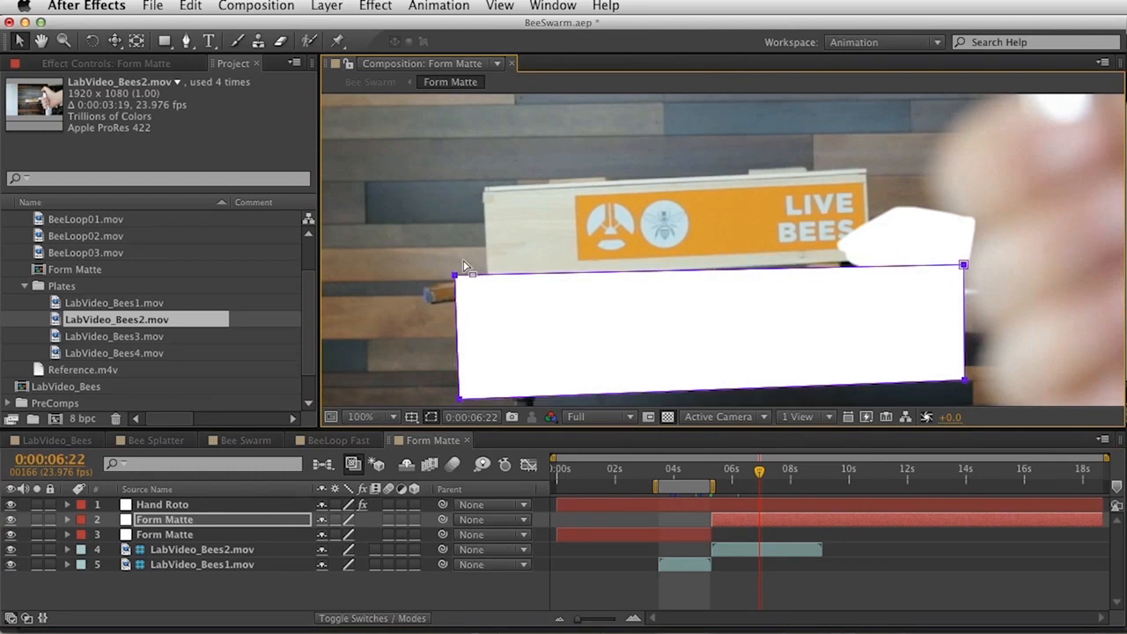
pyautogui.moveTo(456, 276); pyautogui.dragTo(485, 191)
pyautogui.moveTo(459, 397); pyautogui.dragTo(464, 277)
pyautogui.moveTo(964, 264); pyautogui.dragTo(900, 170)
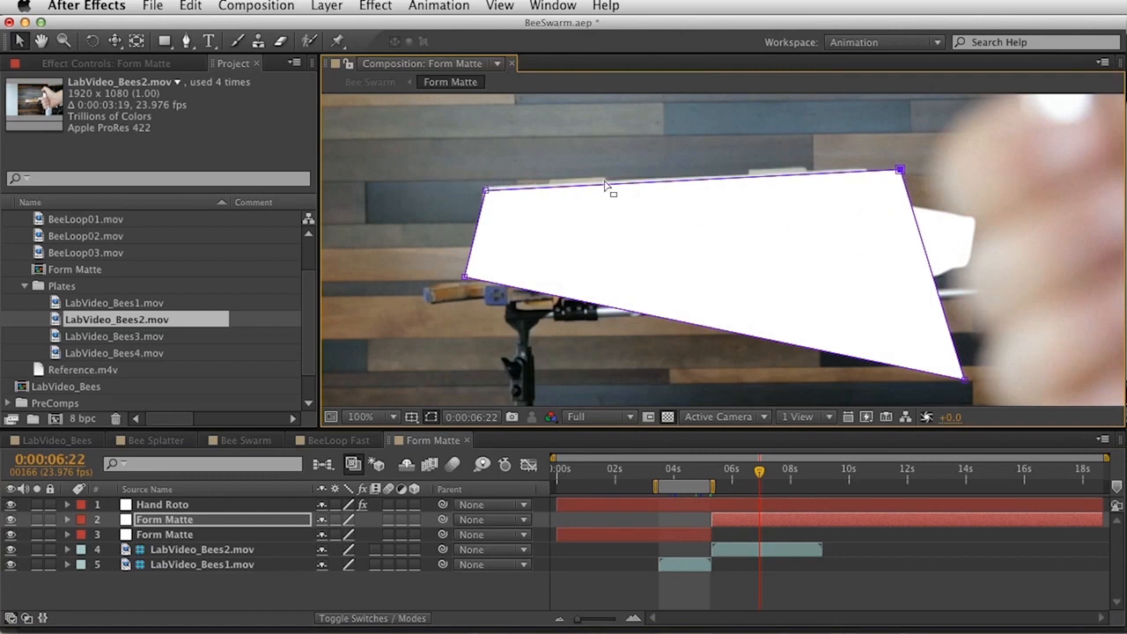
pyautogui.moveTo(966, 381); pyautogui.dragTo(1111, 321)
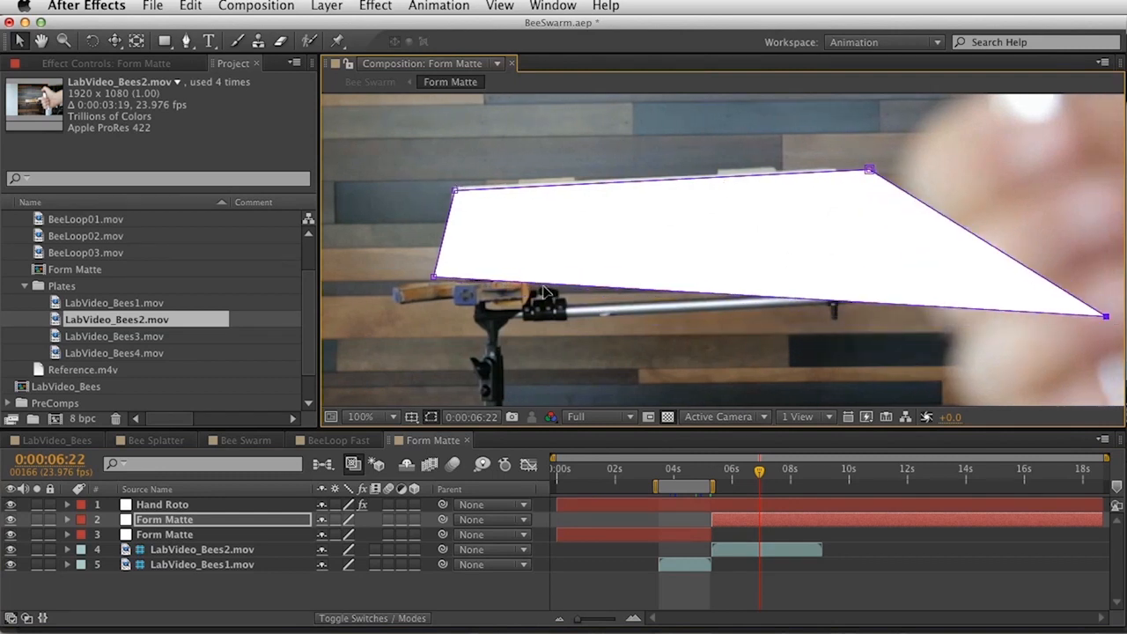
pyautogui.moveTo(435, 276); pyautogui.dragTo(425, 368)
# At 0:00:04:14, pull the lower corners of the first Form Matte layer's mask outward to cover a wider area below the box's top.
pyautogui.click(691, 473)
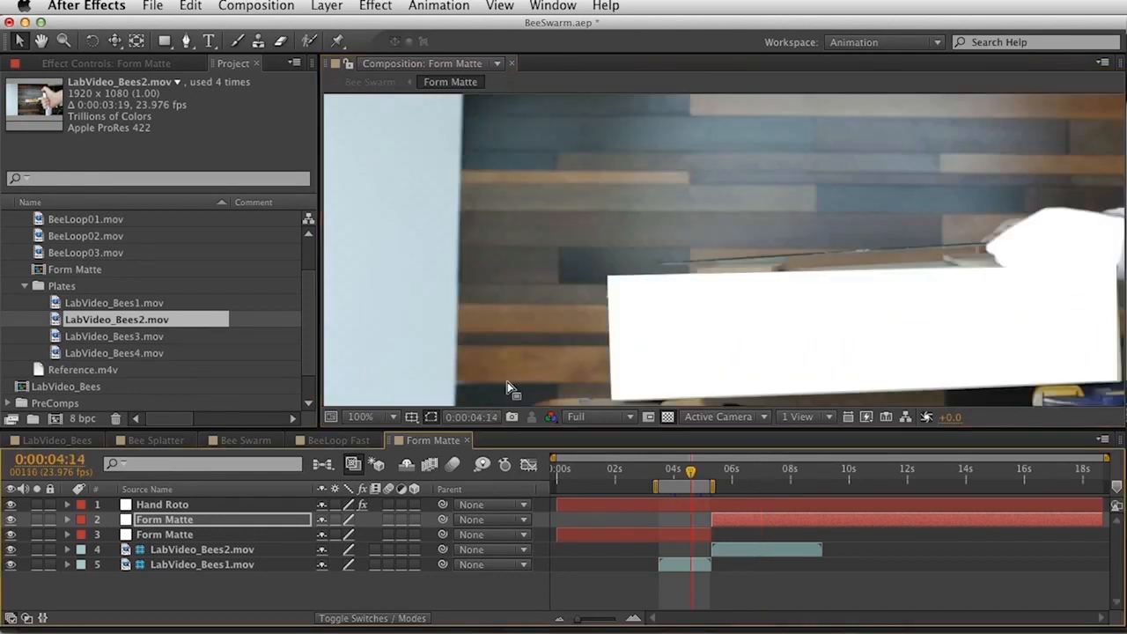
pyautogui.click(280, 539)
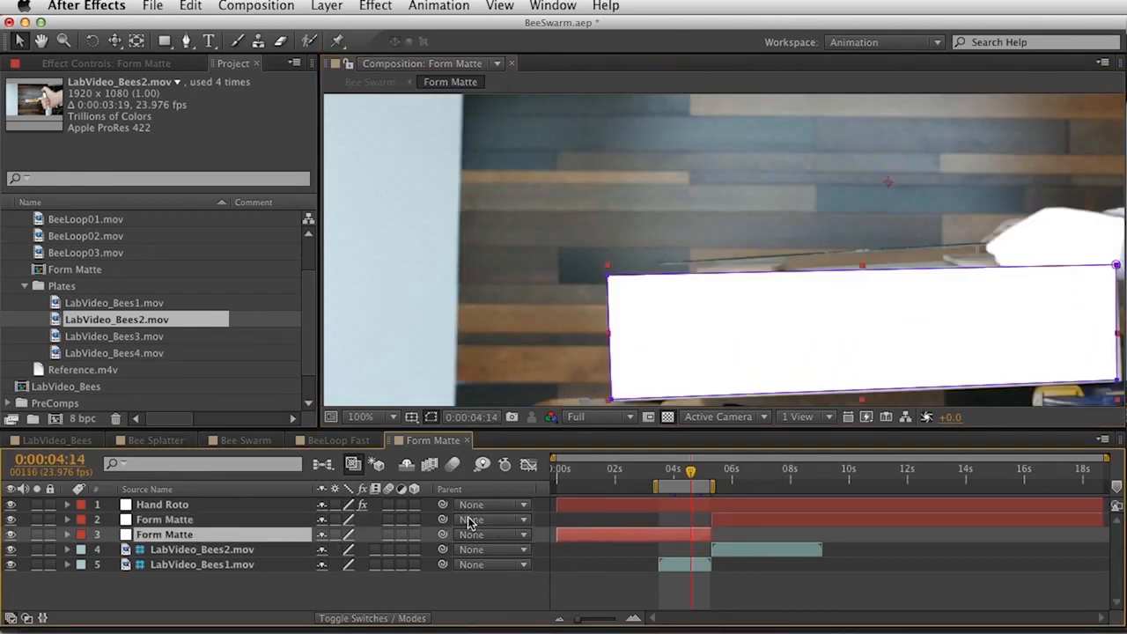
pyautogui.press('m')
pyautogui.moveTo(613, 401); pyautogui.dragTo(553, 366)
pyautogui.press('super+z')
pyautogui.moveTo(576, 303); pyautogui.dragTo(673, 364)
pyautogui.moveTo(614, 328); pyautogui.dragTo(489, 357)
pyautogui.press('space')
pyautogui.moveTo(707, 254); pyautogui.dragTo(388, 246)
pyautogui.click(800, 300)
pyautogui.moveTo(800, 300); pyautogui.dragTo(1060, 354)
pyautogui.press('space')
pyautogui.moveTo(748, 251); pyautogui.dragTo(996, 237)
pyautogui.moveTo(415, 331); pyautogui.dragTo(345, 365)
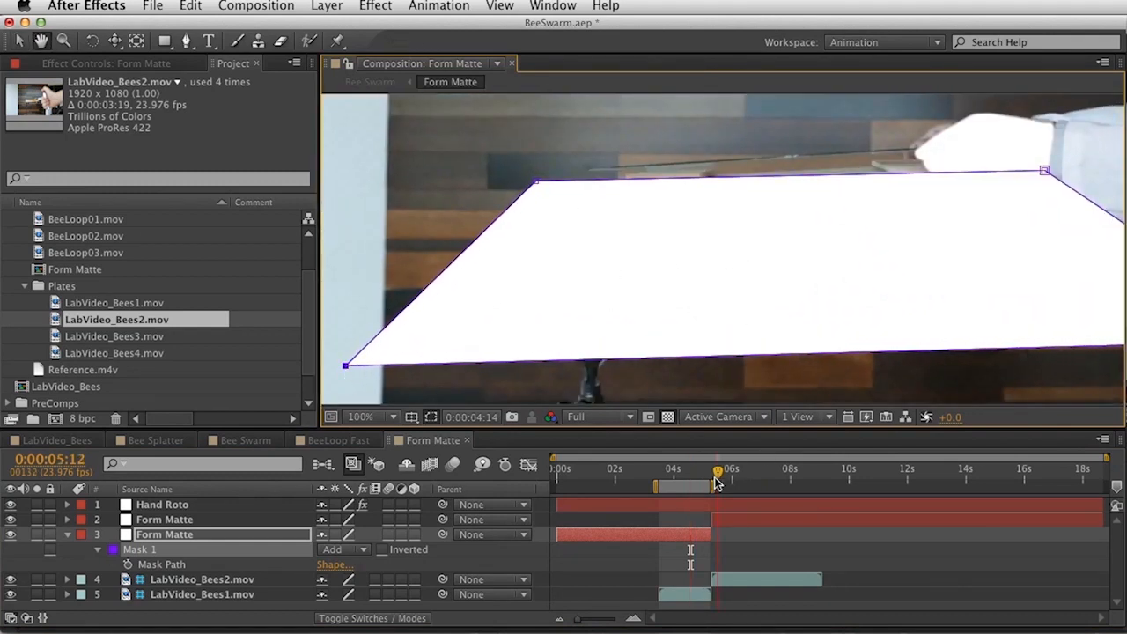
# Check the matted swarm in the Bee Swarm composition around 0:00:04:09 and 0:00:05:20, and collapse the Form layer's properties.
pyautogui.click(753, 476)
pyautogui.press('space')
pyautogui.moveTo(826, 267); pyautogui.dragTo(769, 391)
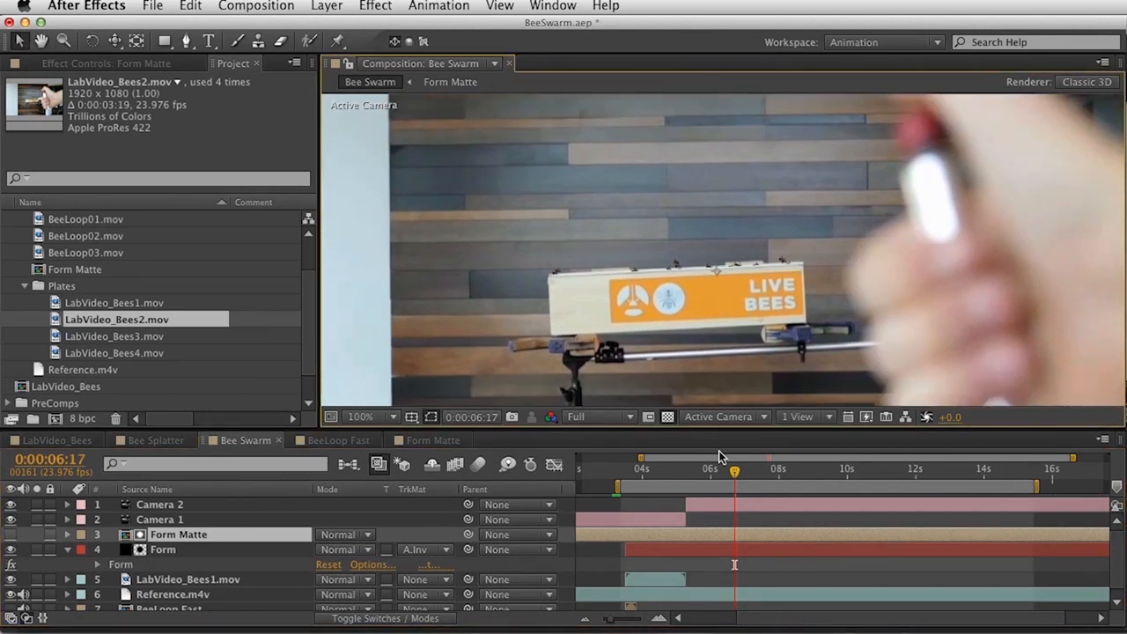
pyautogui.click(654, 474)
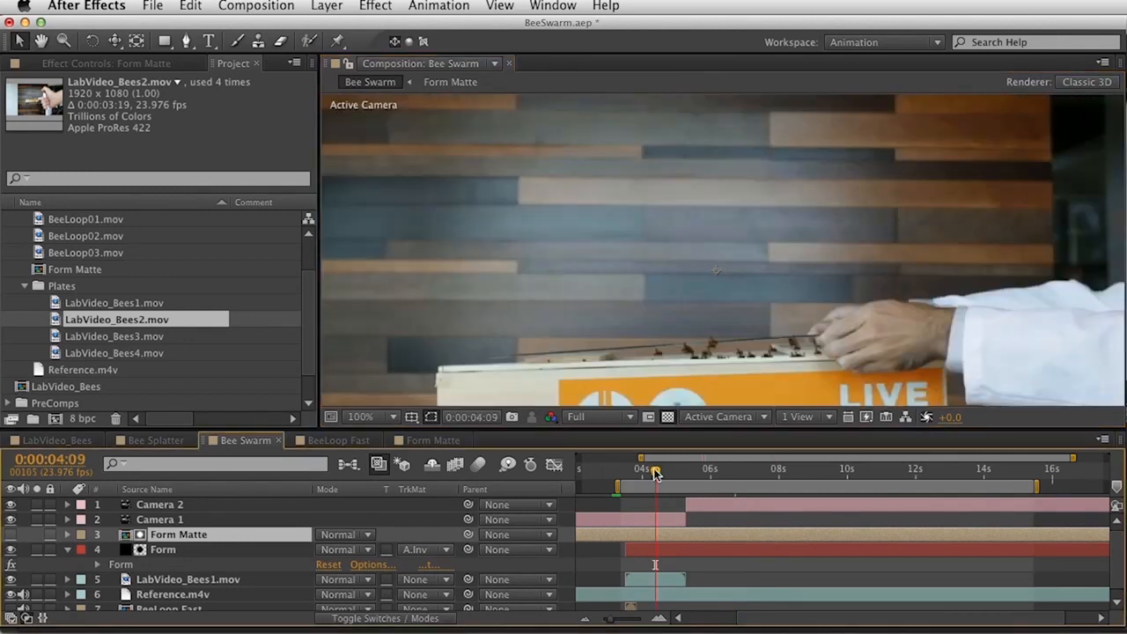
pyautogui.click(704, 473)
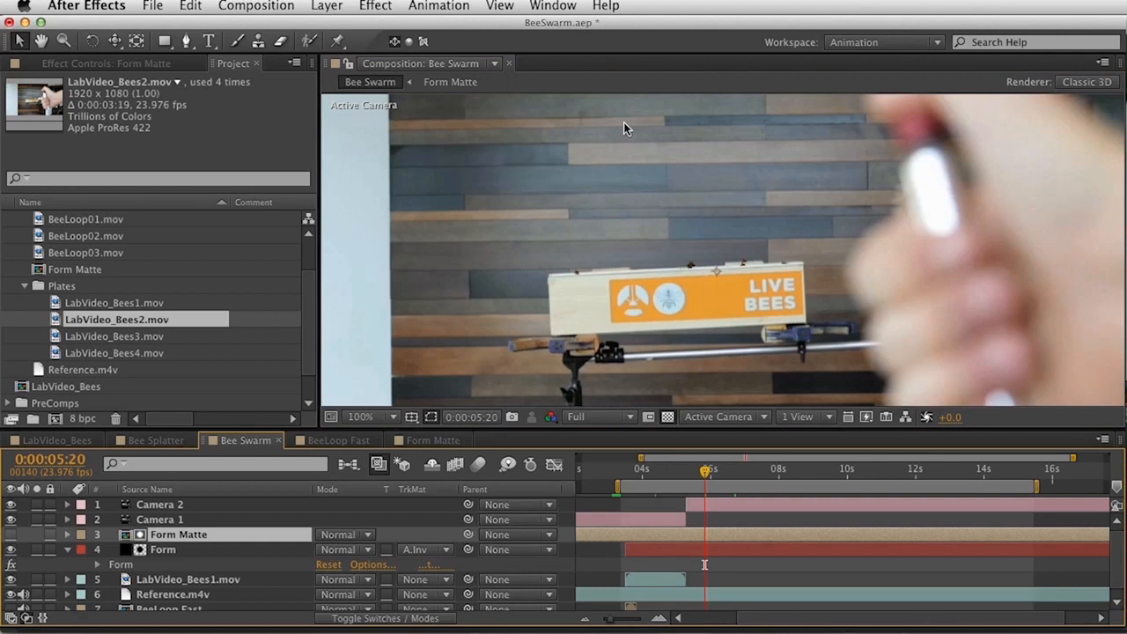
pyautogui.click(241, 553)
pyautogui.press('u')
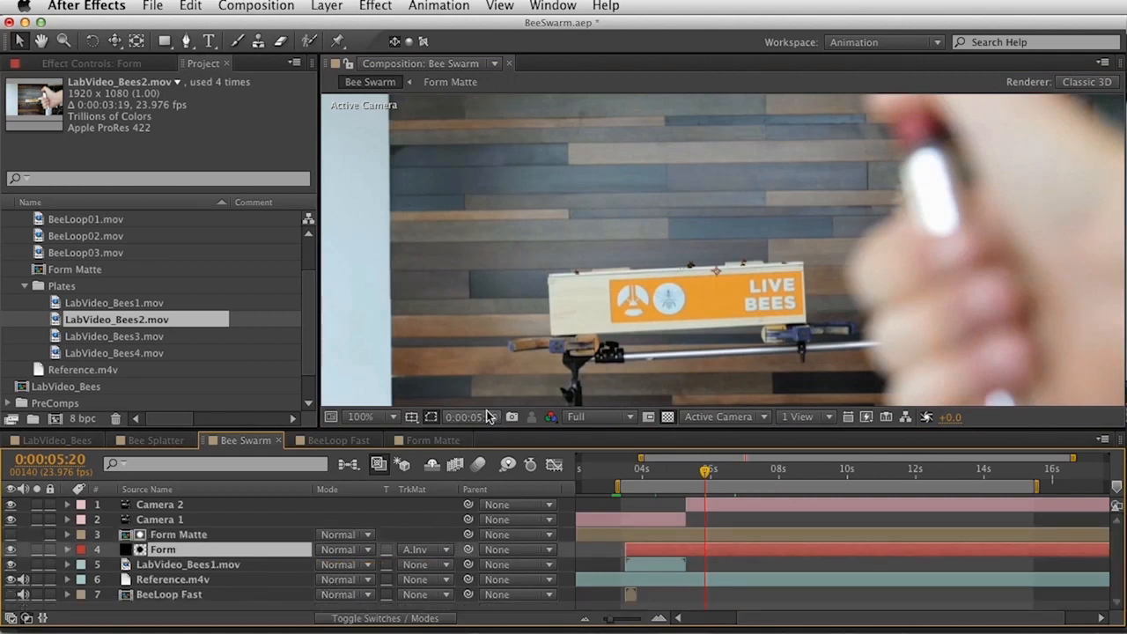
pyautogui.press('super+Tab')
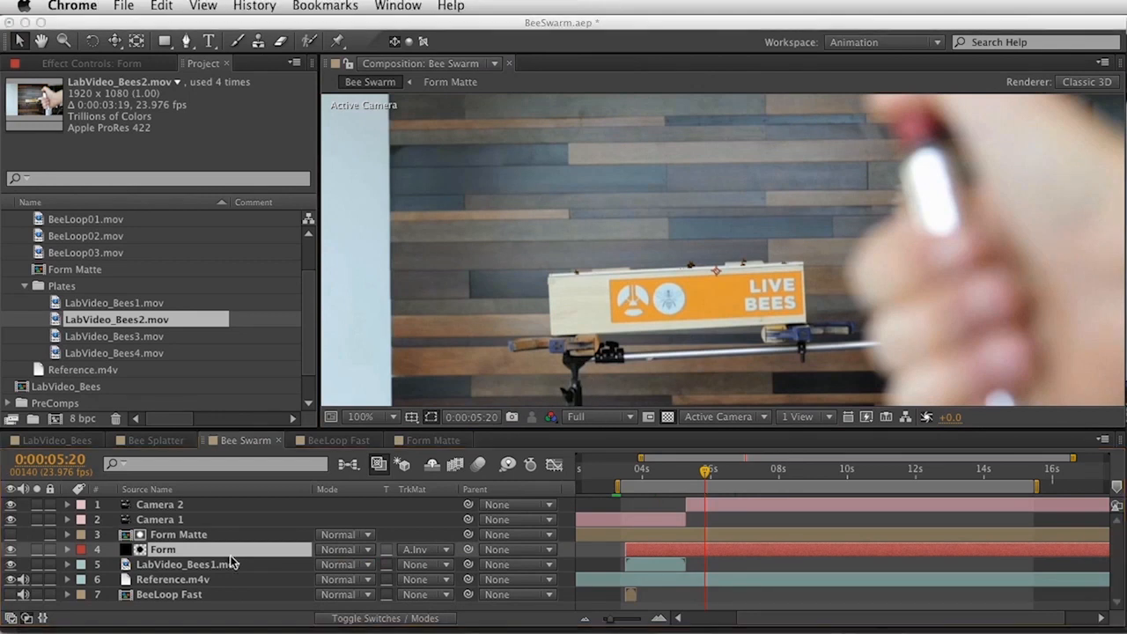
pyautogui.click(194, 536)
pyautogui.click(211, 535)
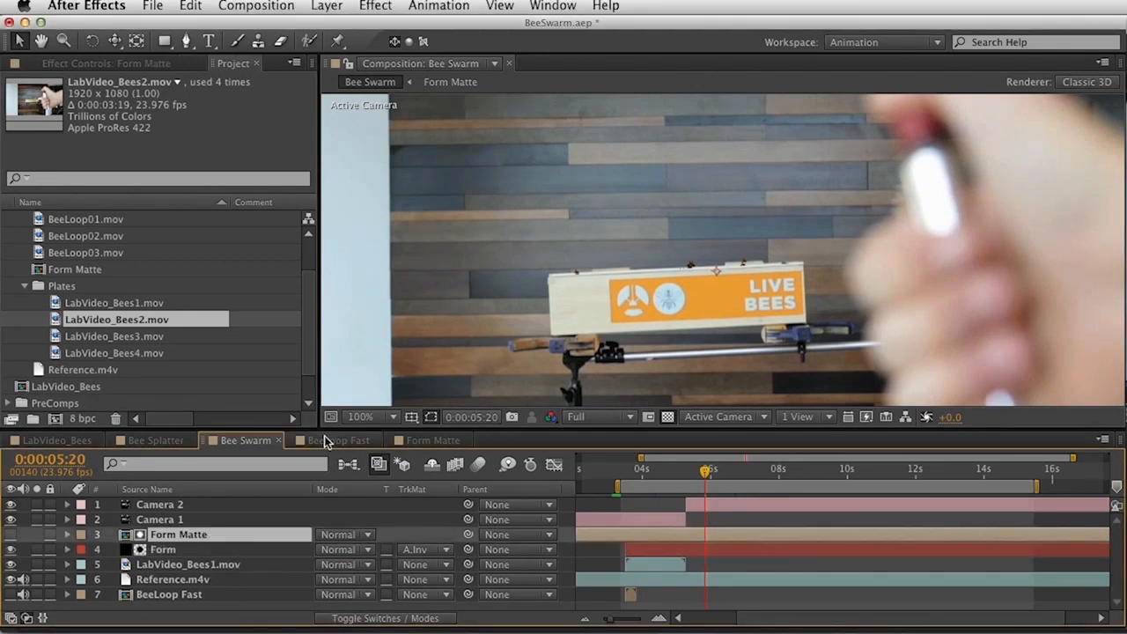
pyautogui.press('super+y')
pyautogui.write('Particular Bess')
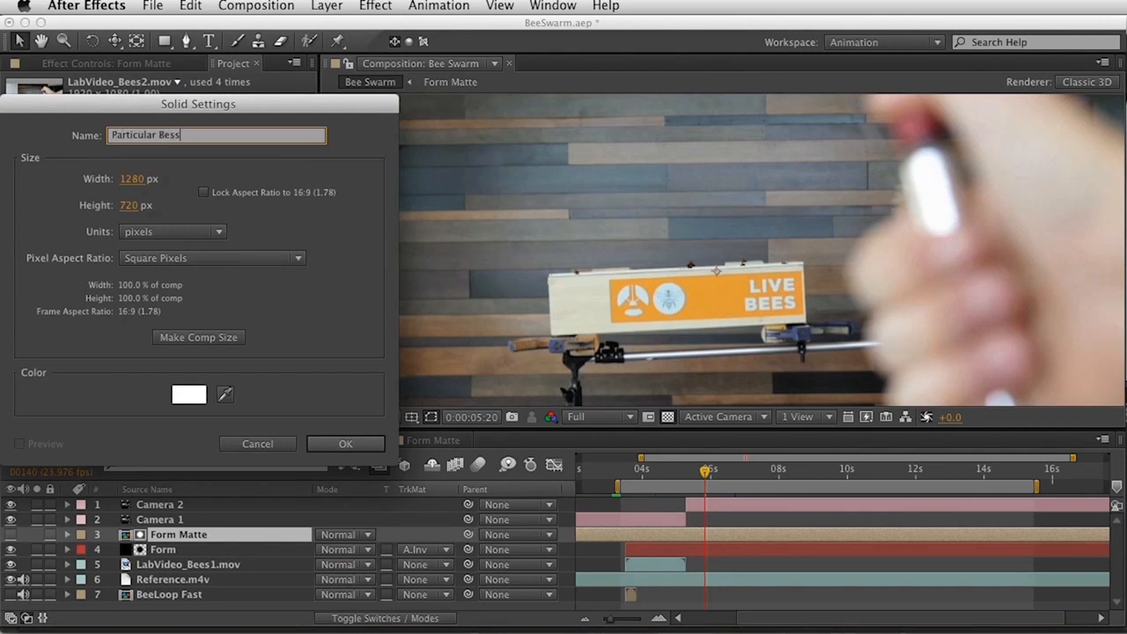
pyautogui.press('Return')
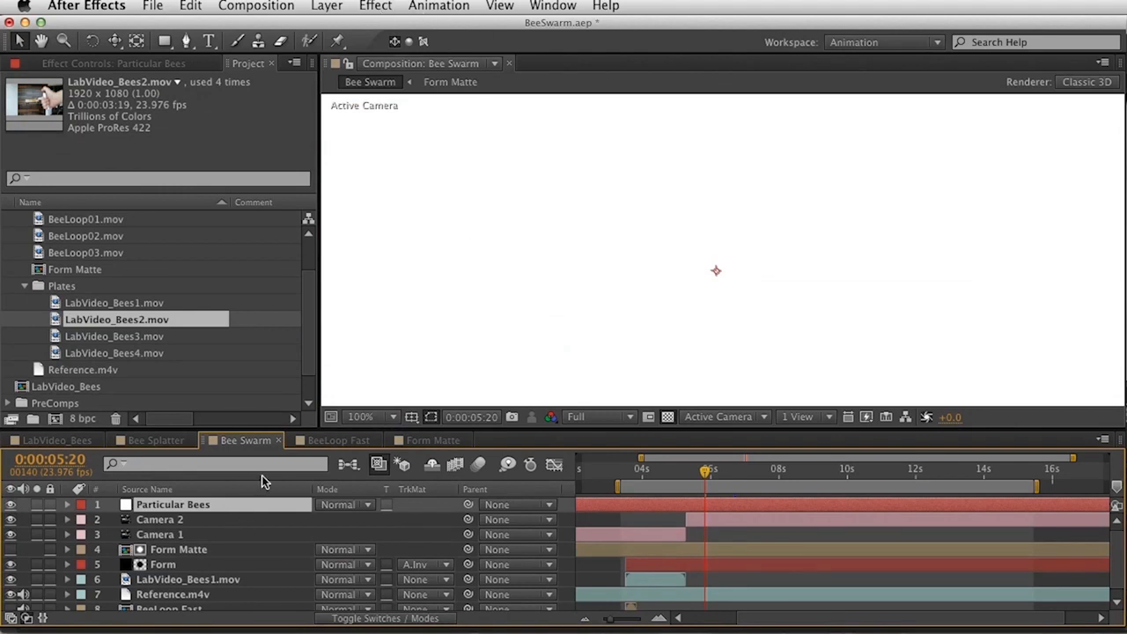
pyautogui.press('Delete')
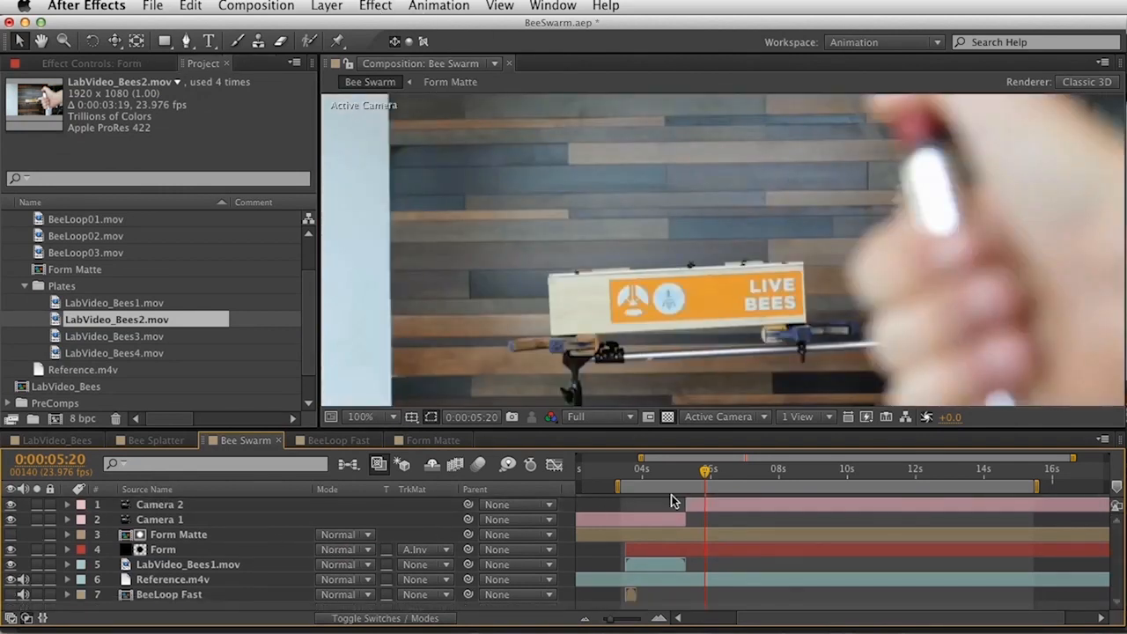
# Create a Particular layer with the ft-Toolbar preset and display its effect settings.
pyautogui.moveTo(616, 628); pyautogui.dragTo(565, 288)
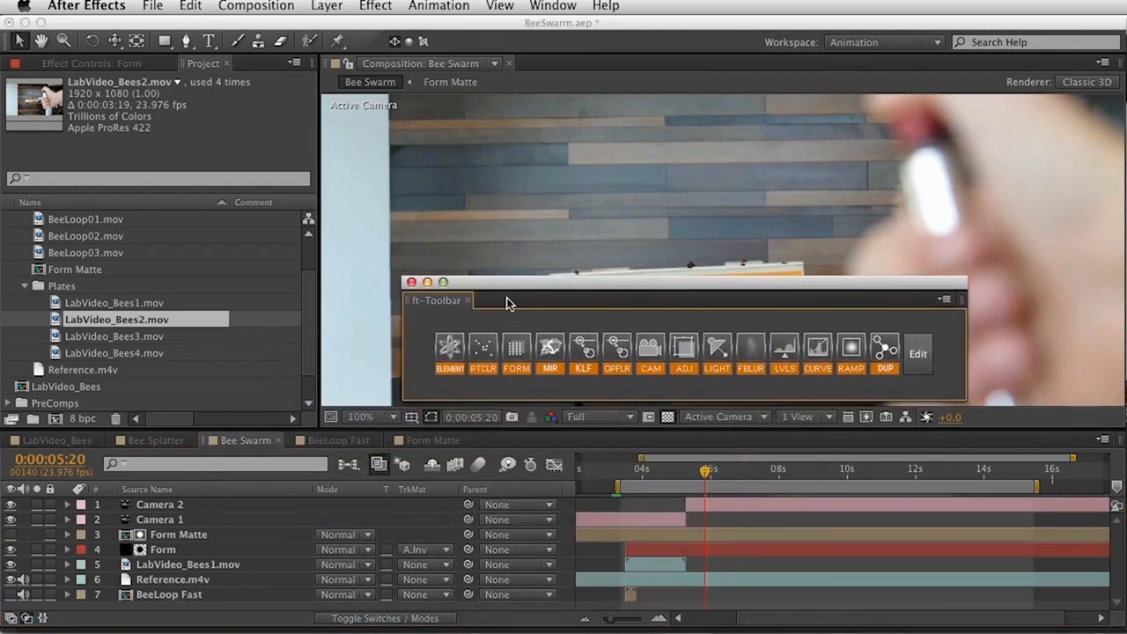
pyautogui.click(484, 350)
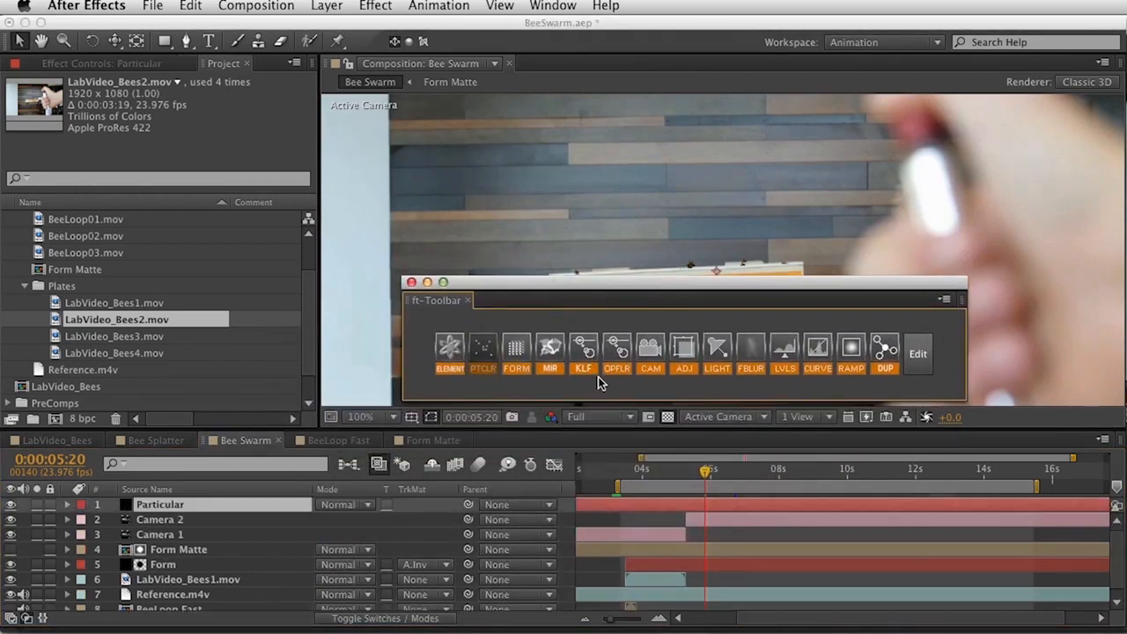
pyautogui.click(143, 508)
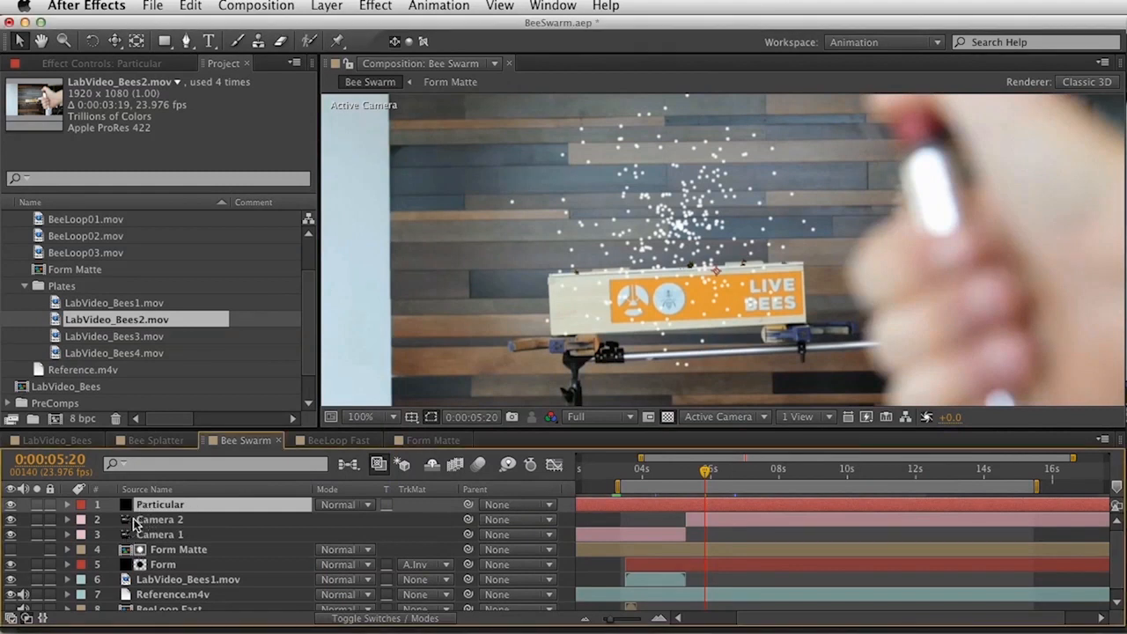
pyautogui.press('w')
pyautogui.press('e')
pyautogui.doubleClick(134, 521)
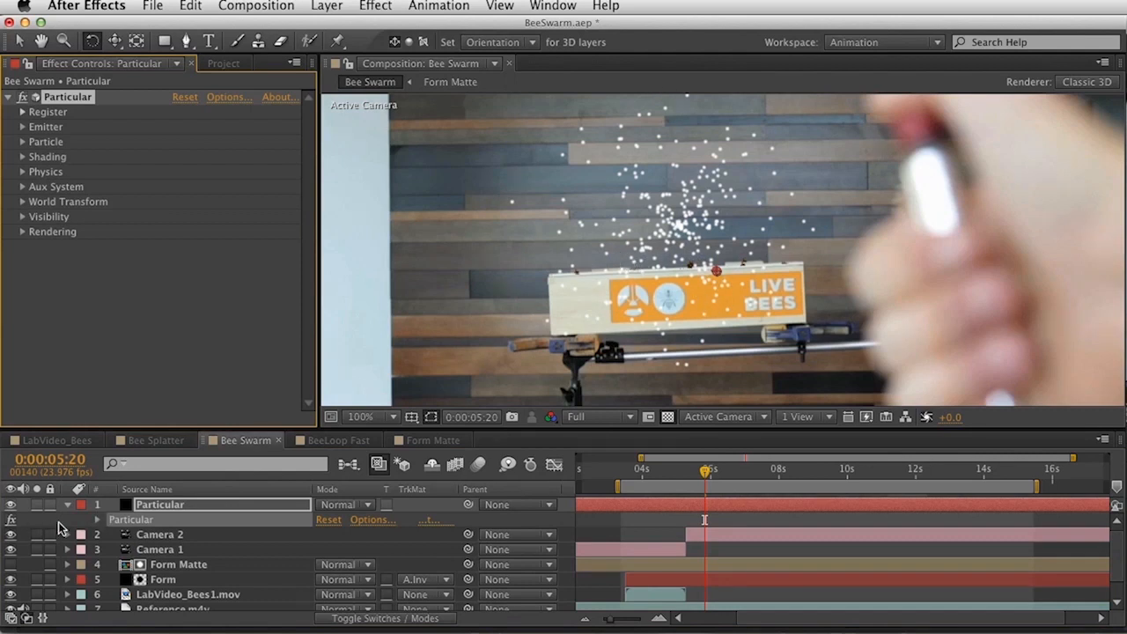
# Solo the Particular layer without the transparency grid, shift it to start with Camera 2, and scrub to 0:00:08:00.
pyautogui.click(36, 505)
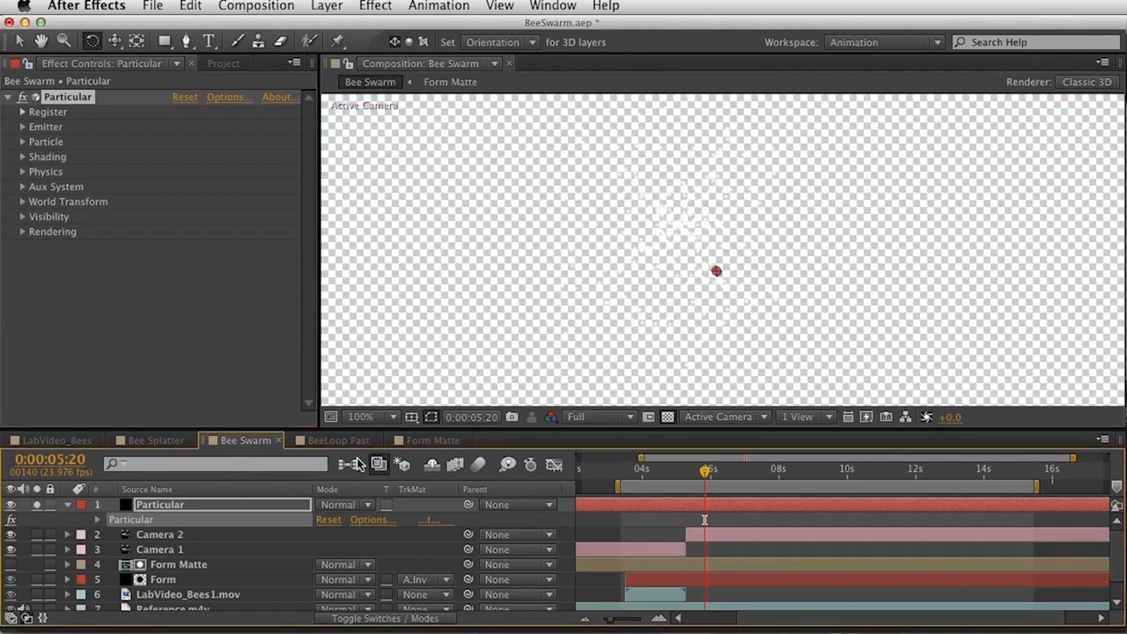
pyautogui.click(666, 418)
pyautogui.moveTo(674, 459); pyautogui.dragTo(727, 467)
pyautogui.click(691, 501)
pyautogui.moveTo(700, 503); pyautogui.dragTo(795, 513)
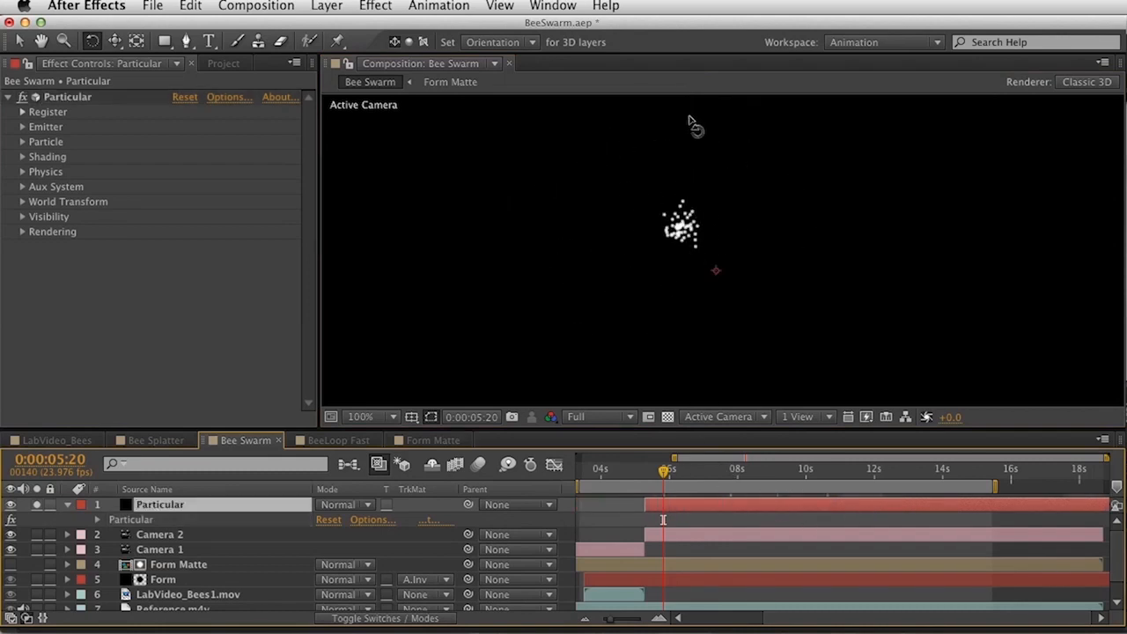
pyautogui.moveTo(666, 475); pyautogui.dragTo(737, 474)
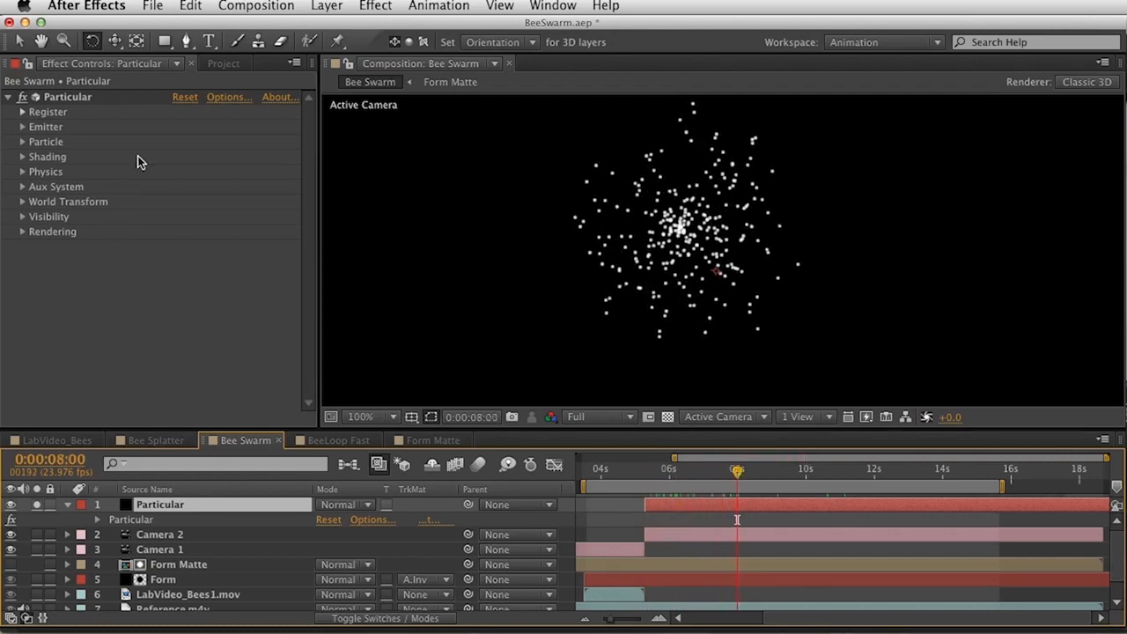
# Set the Particular emitter's Direction to Directional.
pyautogui.click(22, 128)
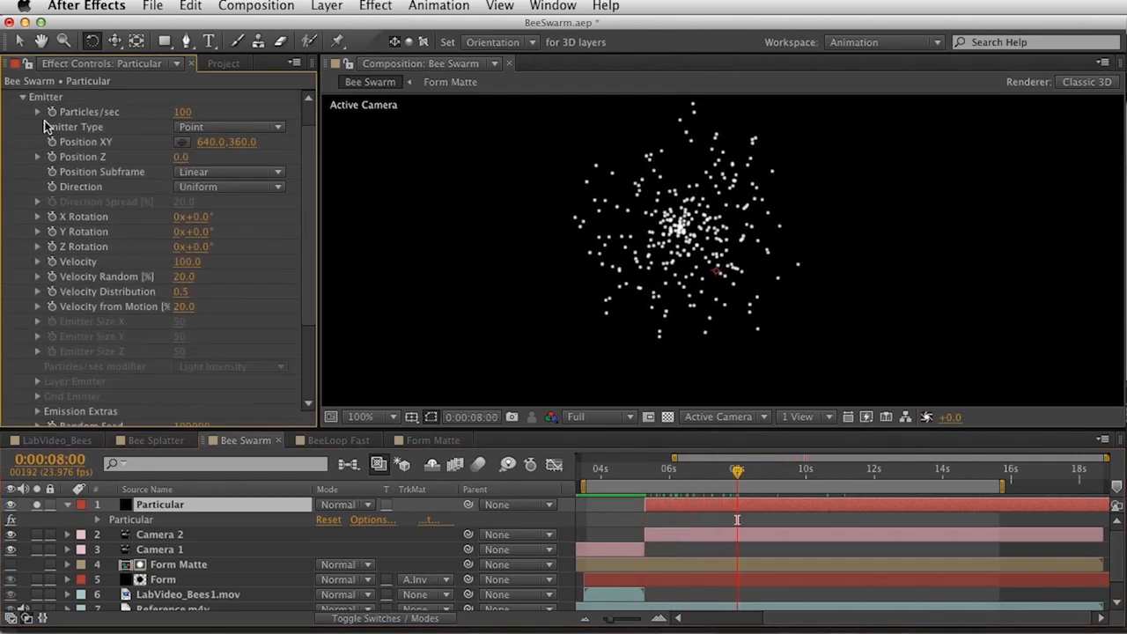
pyautogui.click(203, 187)
pyautogui.click(196, 185)
pyautogui.click(217, 187)
pyautogui.click(238, 220)
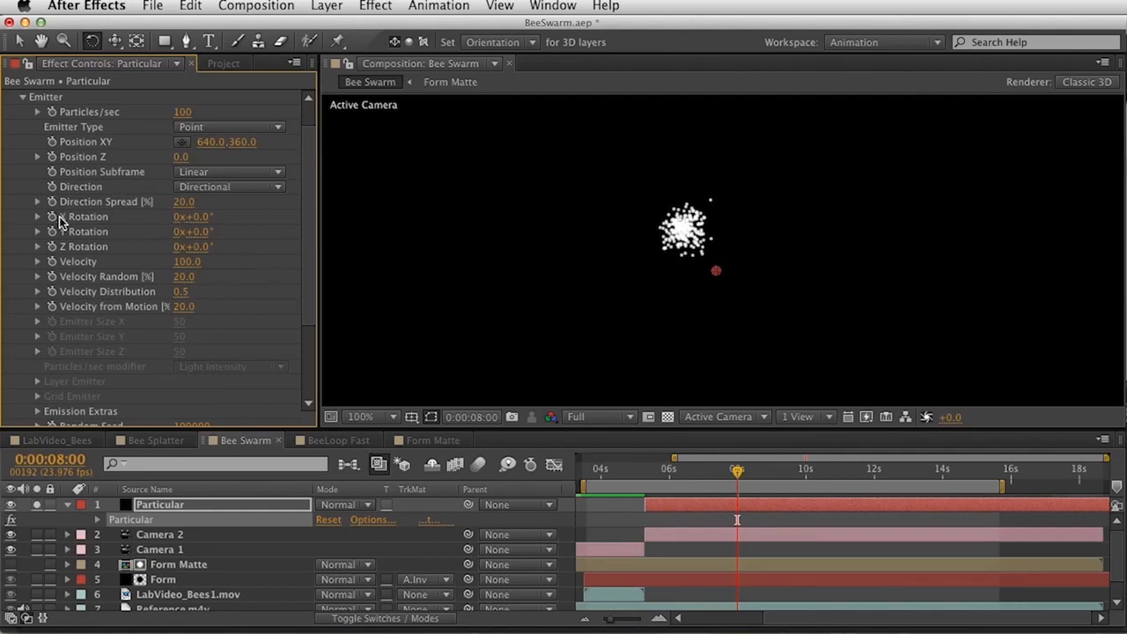
# Set the Particular emitter's X Rotation to 90° so the particles shoot upward.
pyautogui.moveTo(235, 215); pyautogui.dragTo(277, 214)
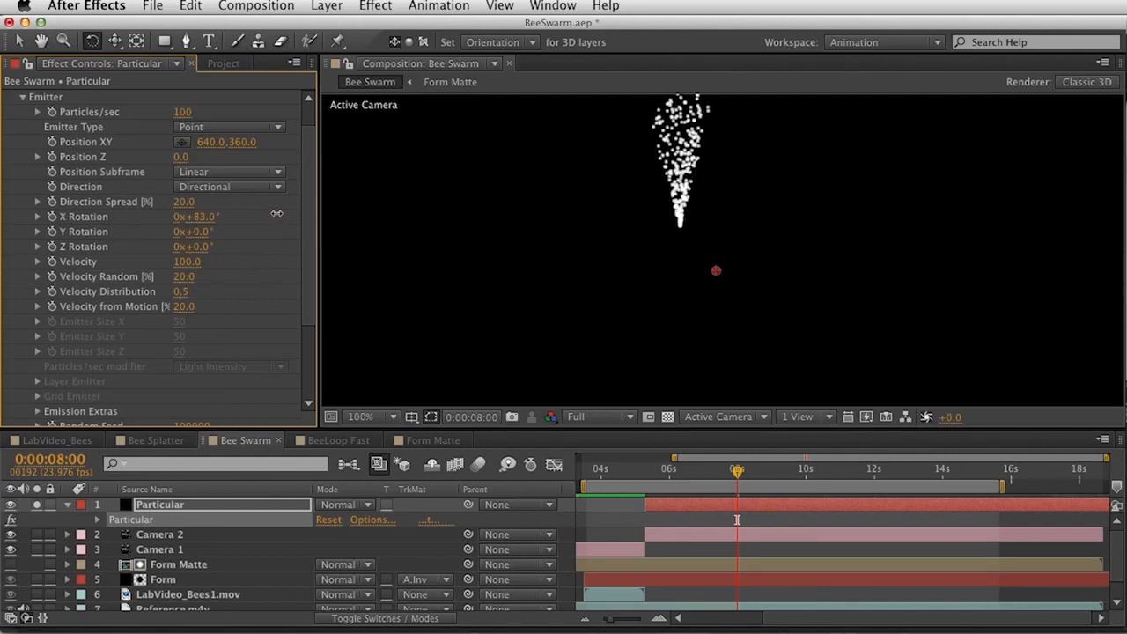
pyautogui.click(215, 217)
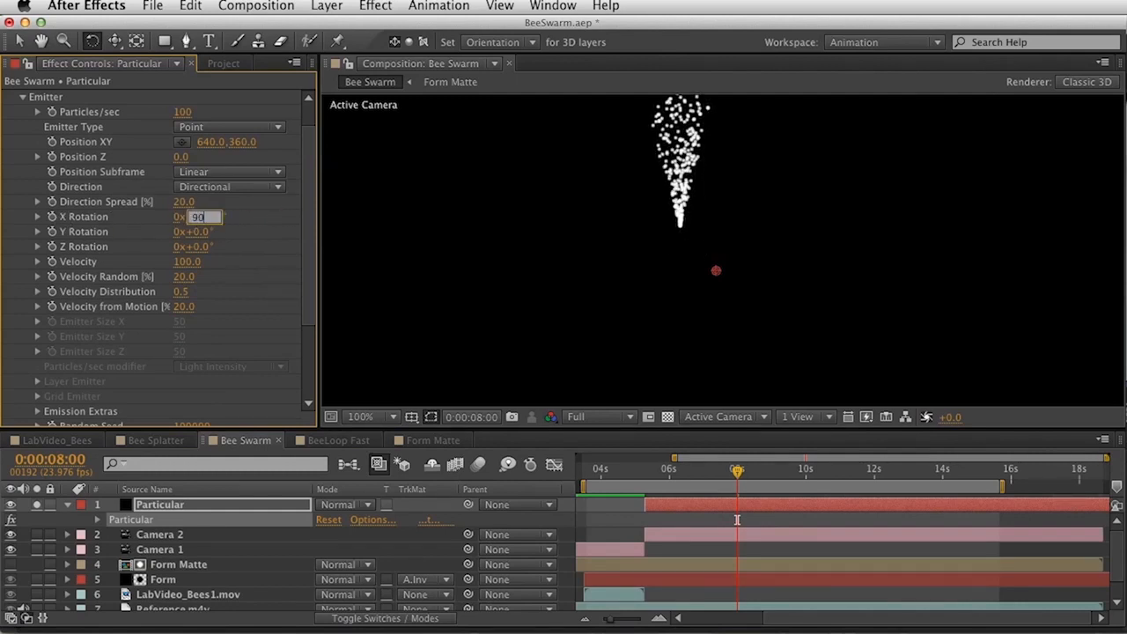
pyautogui.write('90')
pyautogui.press('Return')
pyautogui.doubleClick(607, 227)
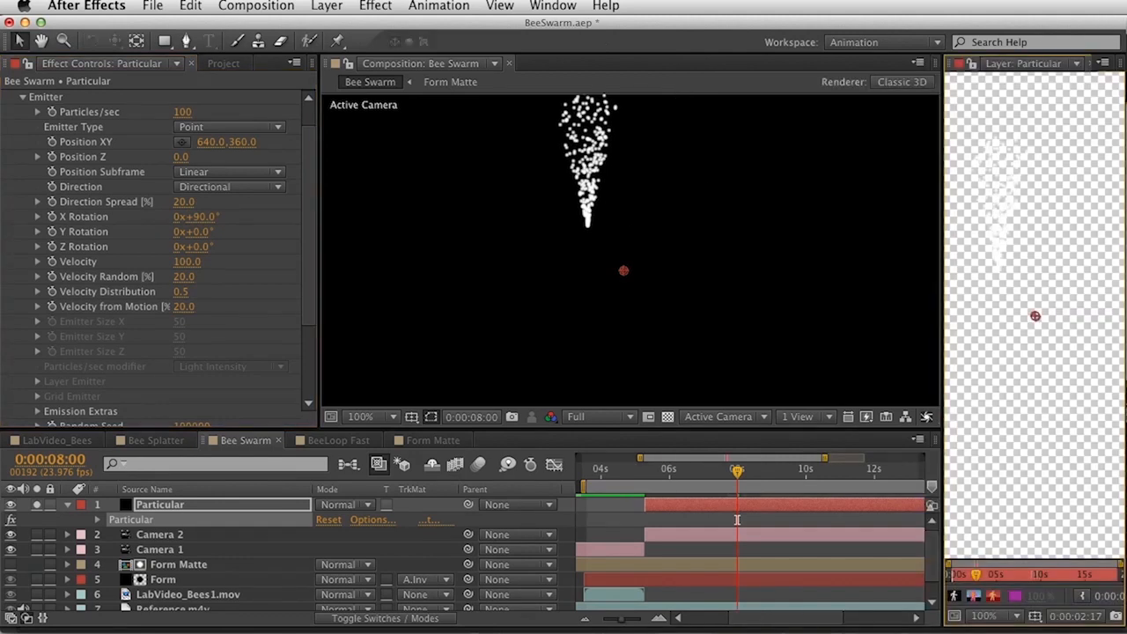
# Show the Particular layer over the footage again and lower its emitter to Position XY 640, 501 at the box.
pyautogui.click(1092, 65)
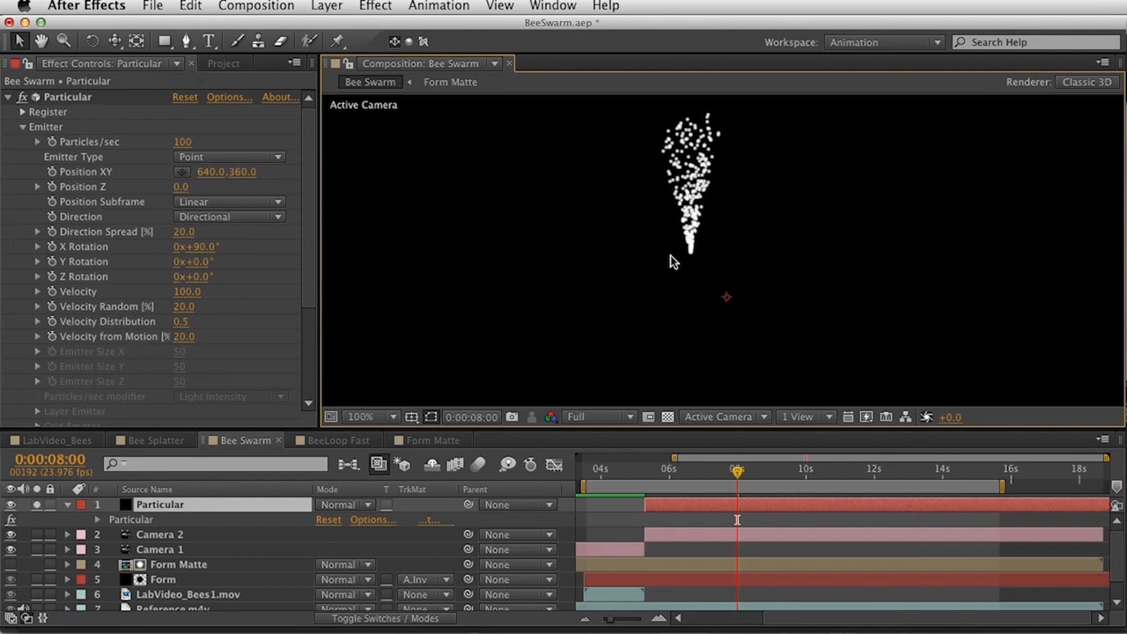
pyautogui.click(50, 505)
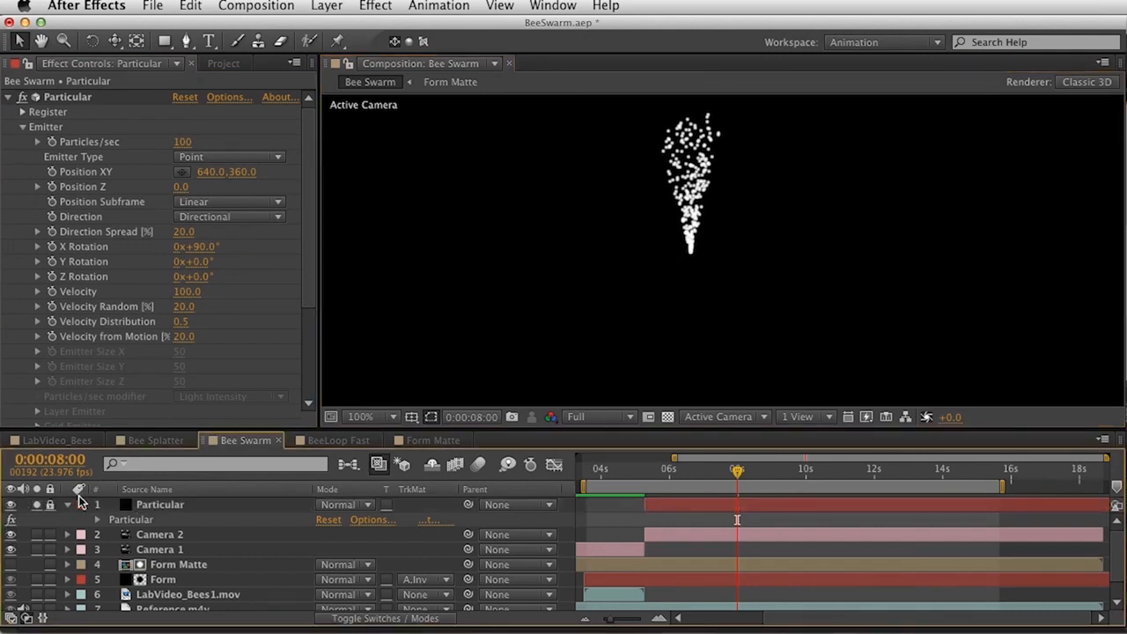
pyautogui.click(48, 505)
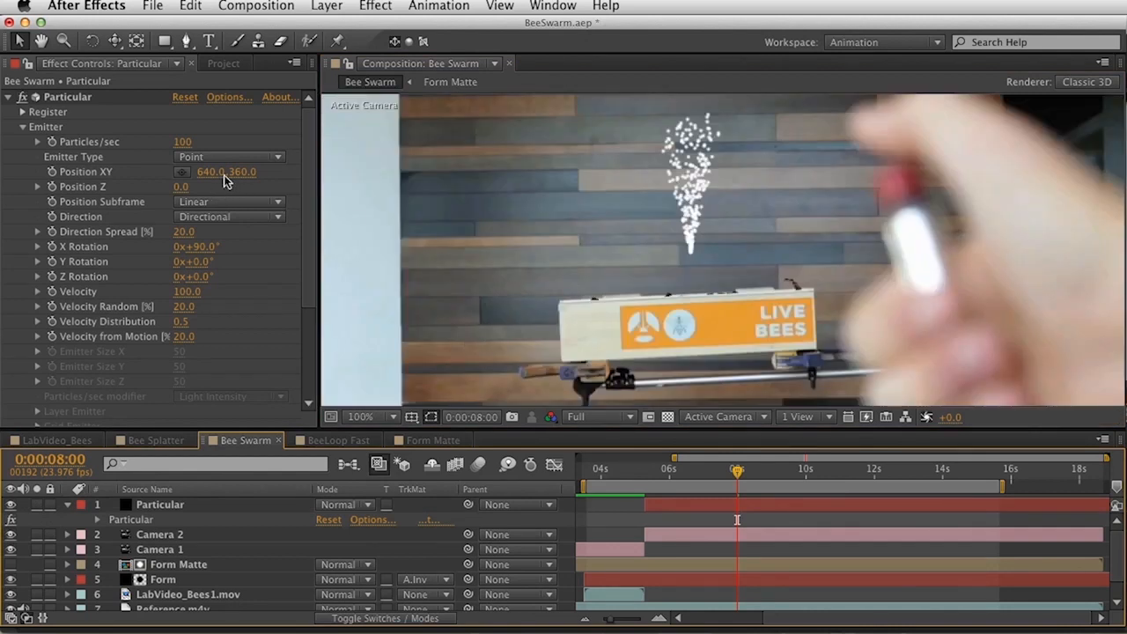
pyautogui.moveTo(227, 181); pyautogui.dragTo(388, 151)
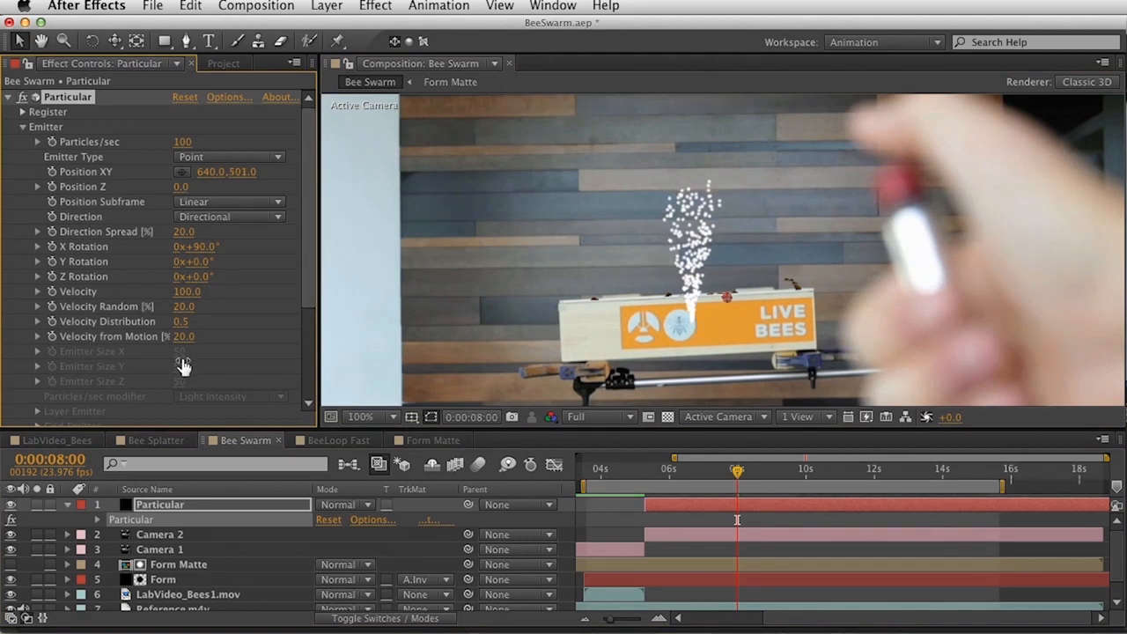
# Change the Particular Emitter Type to Box and set Emitter Size X to 484 to span the bee box.
pyautogui.click(209, 157)
pyautogui.click(211, 130)
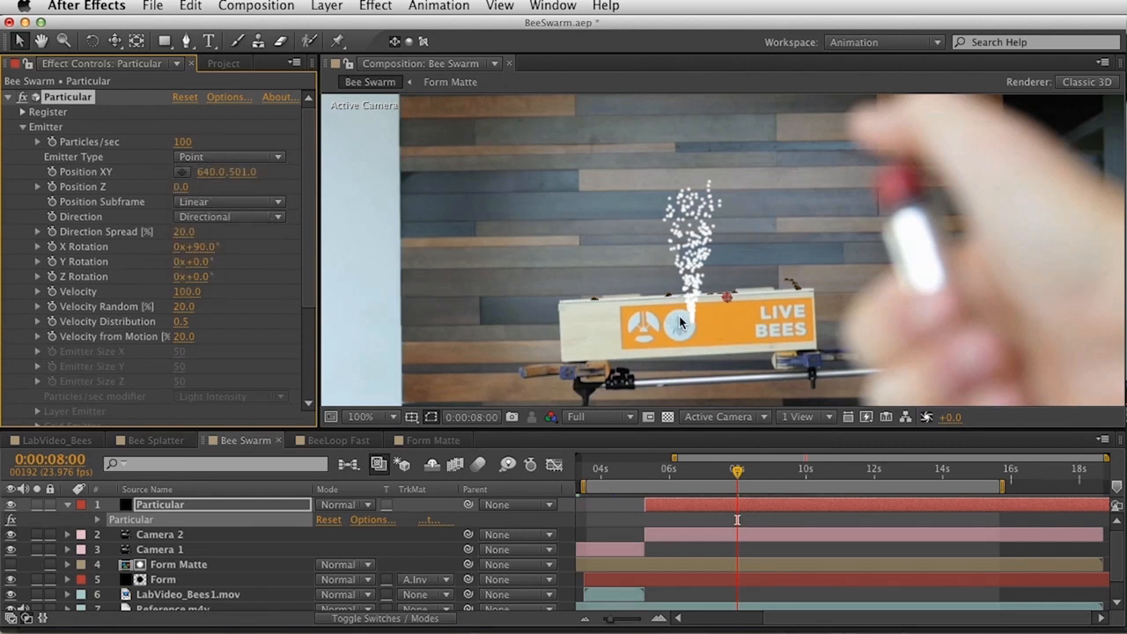
pyautogui.click(223, 156)
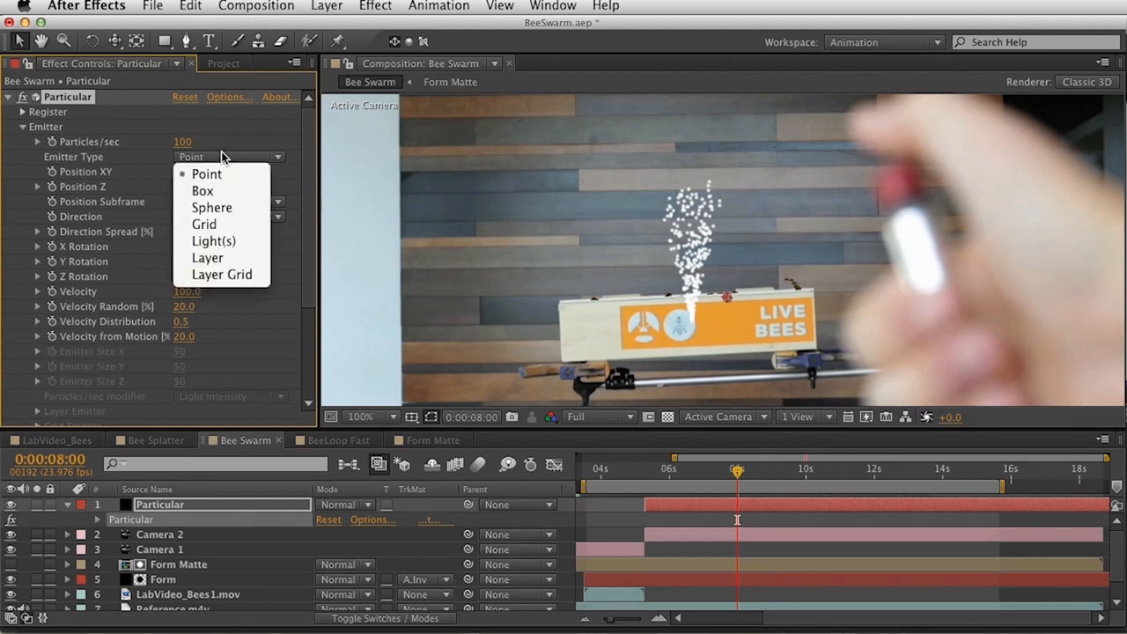
pyautogui.click(236, 190)
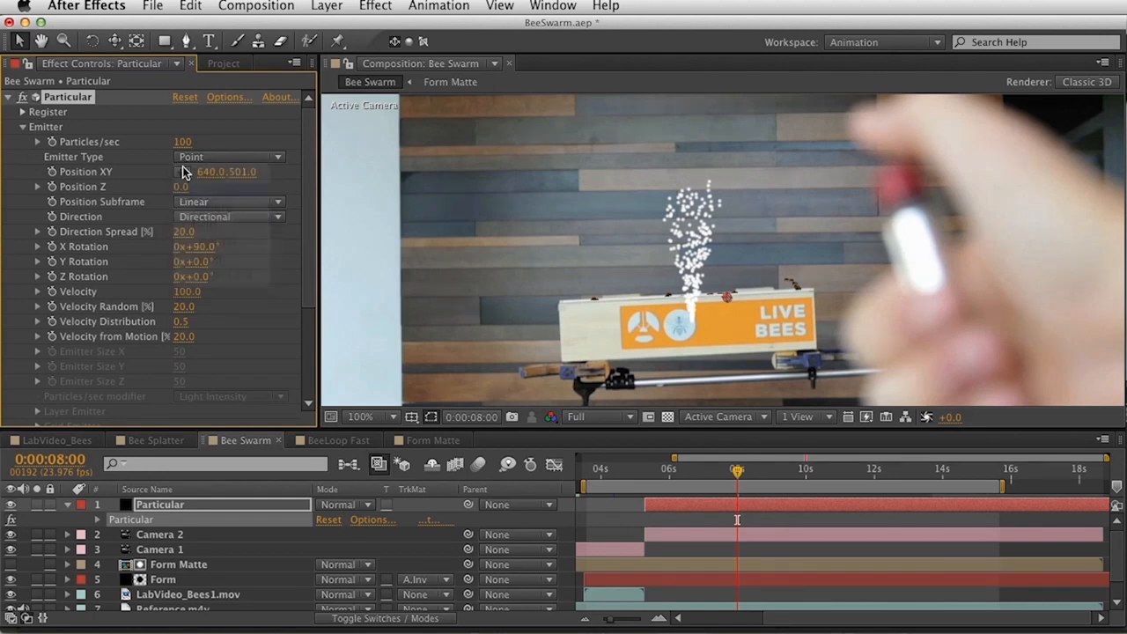
pyautogui.moveTo(181, 351); pyautogui.dragTo(567, 348)
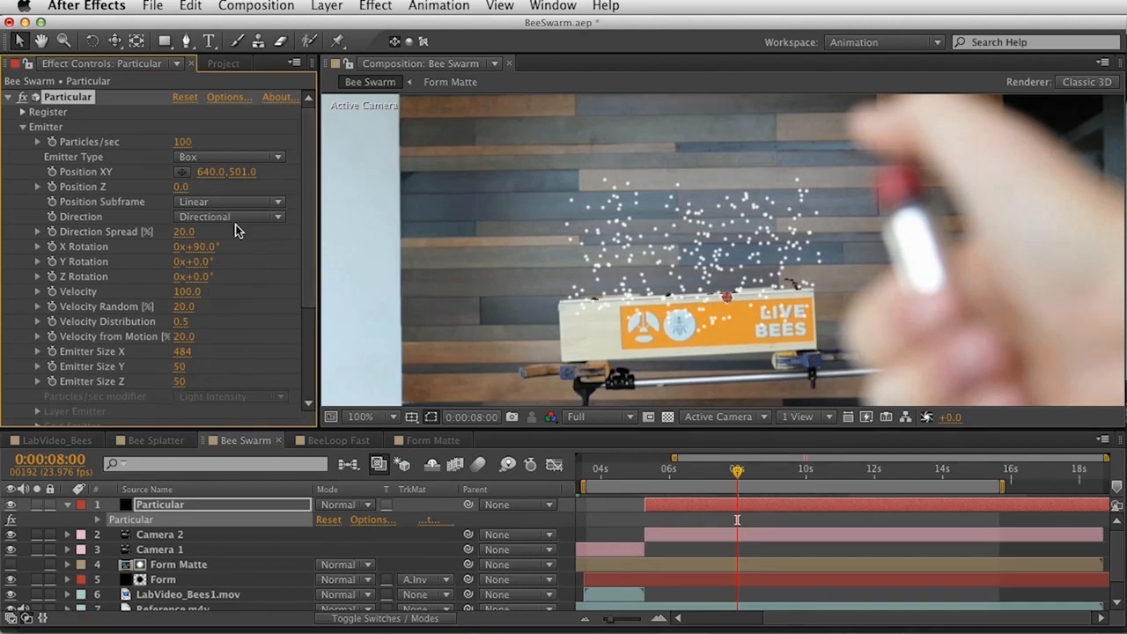
# Solo the Particular layer to preview its motion and raise the emitter's Velocity to 270.
pyautogui.press('space')
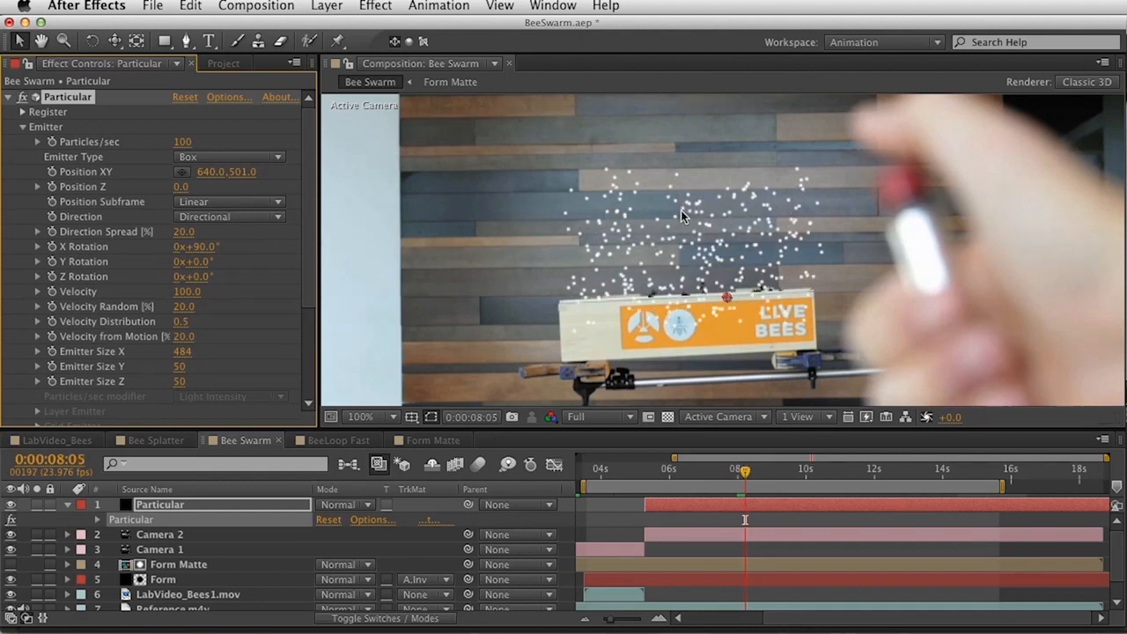
pyautogui.click(36, 505)
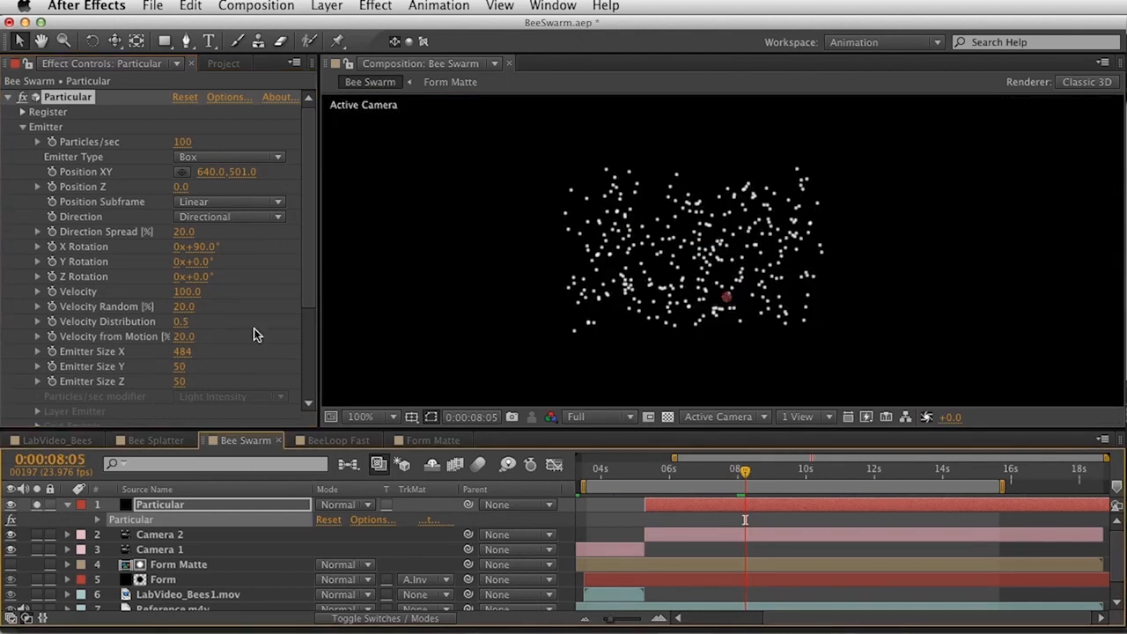
pyautogui.moveTo(647, 472); pyautogui.dragTo(741, 469)
pyautogui.press('KP_0')
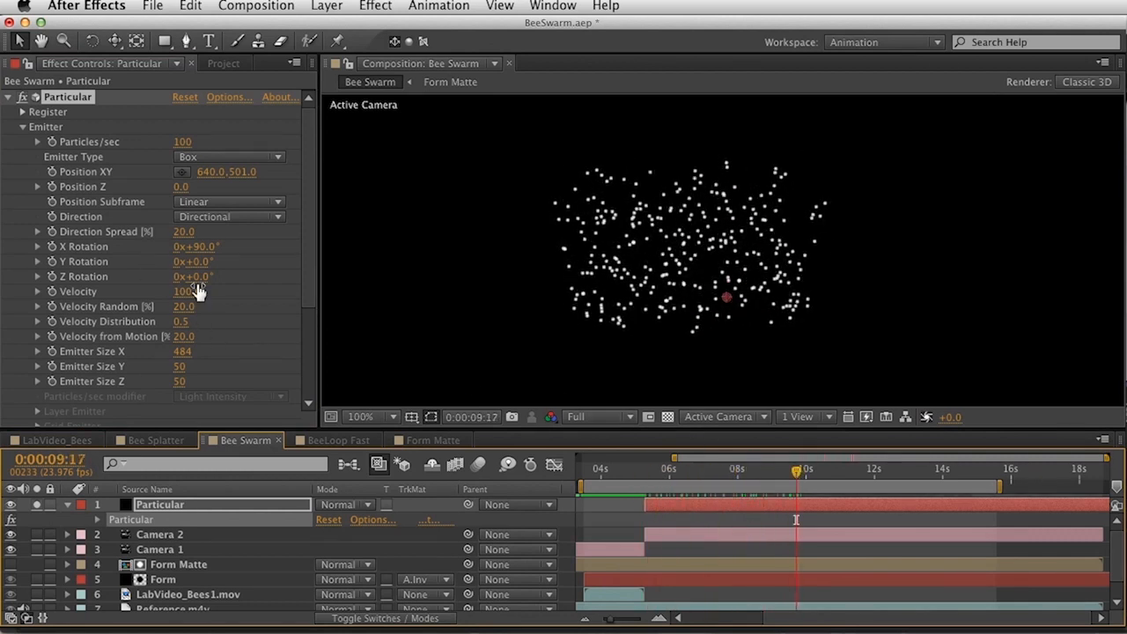
pyautogui.moveTo(180, 291); pyautogui.dragTo(194, 291)
pyautogui.moveTo(645, 477); pyautogui.dragTo(769, 480)
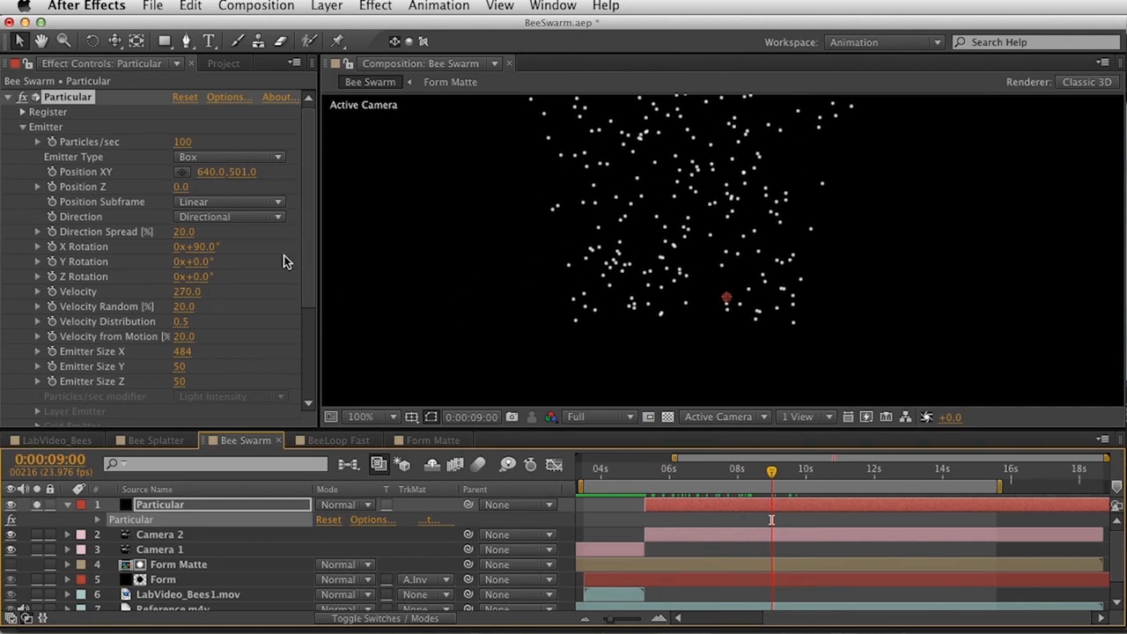
# Set the Spin Amplitude in Particular's Air physics to 174.
pyautogui.click(19, 128)
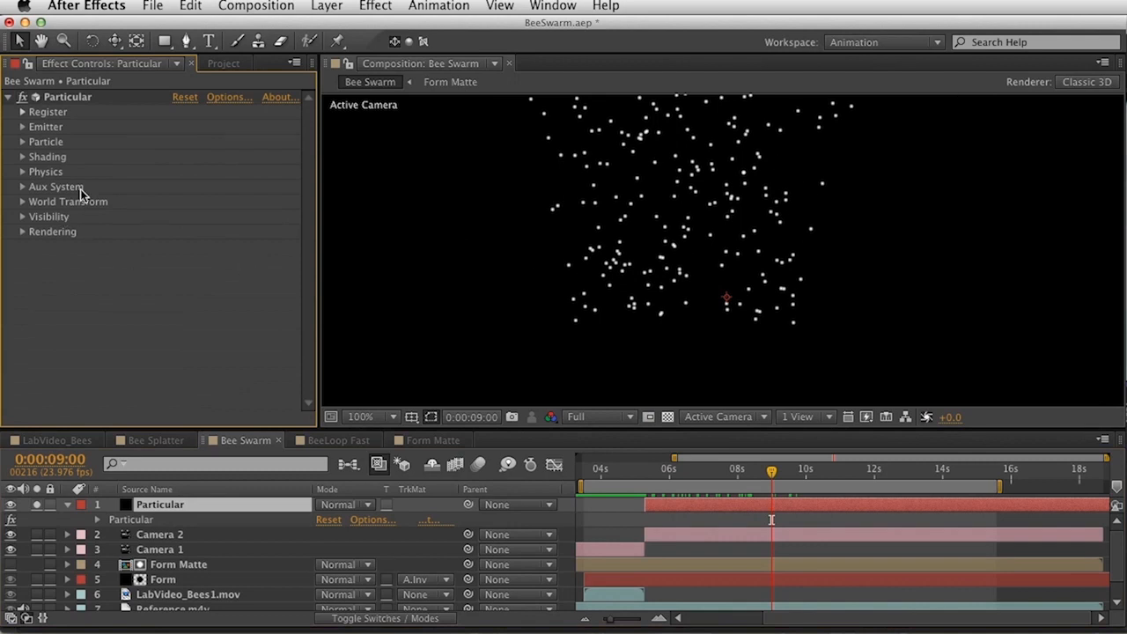
pyautogui.click(23, 173)
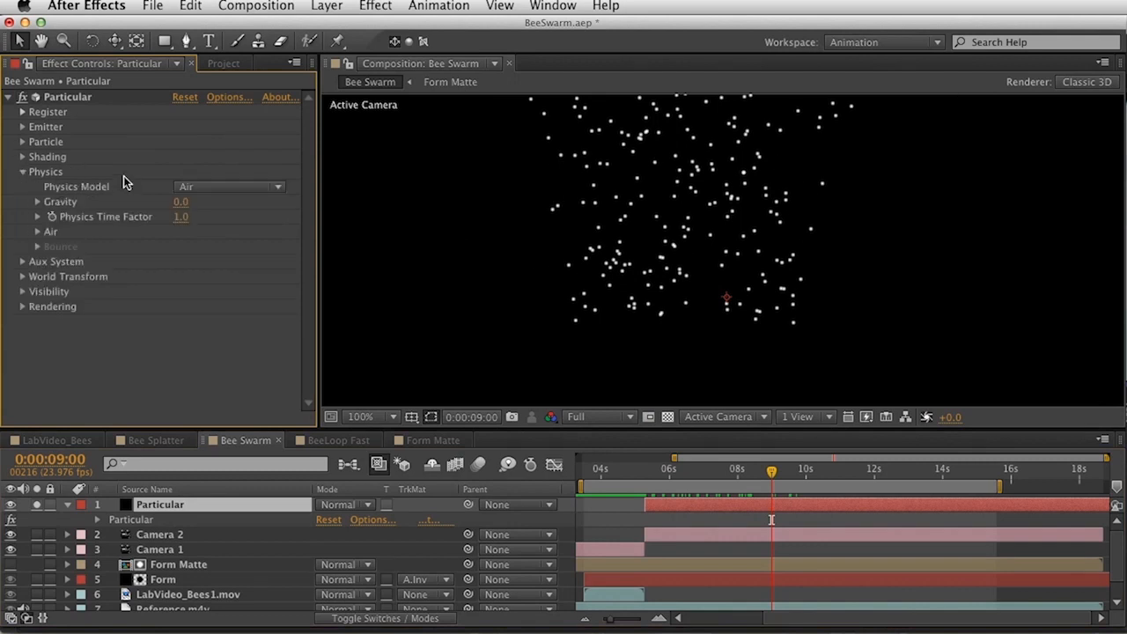
pyautogui.click(35, 233)
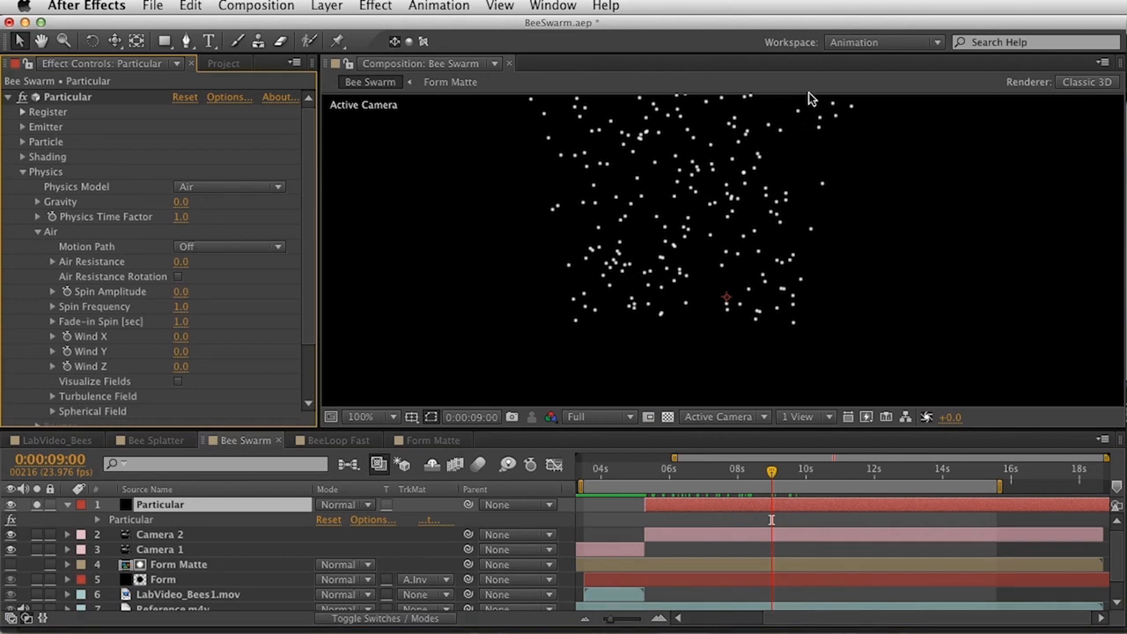
pyautogui.scroll(-1, 310, 264)
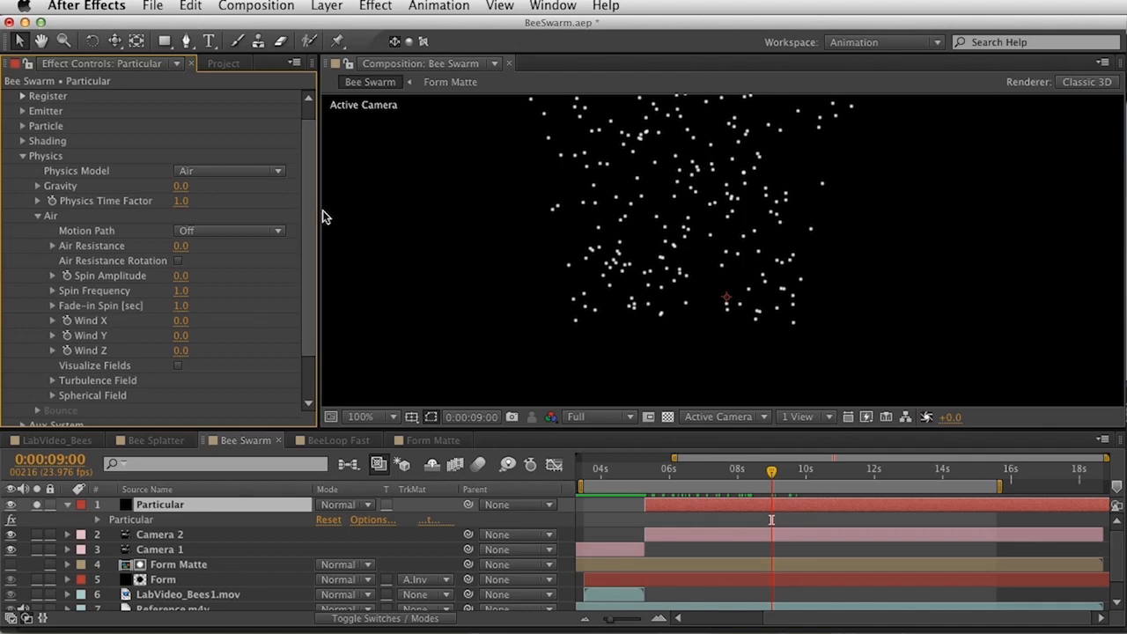
pyautogui.scroll(-3, 46, 336)
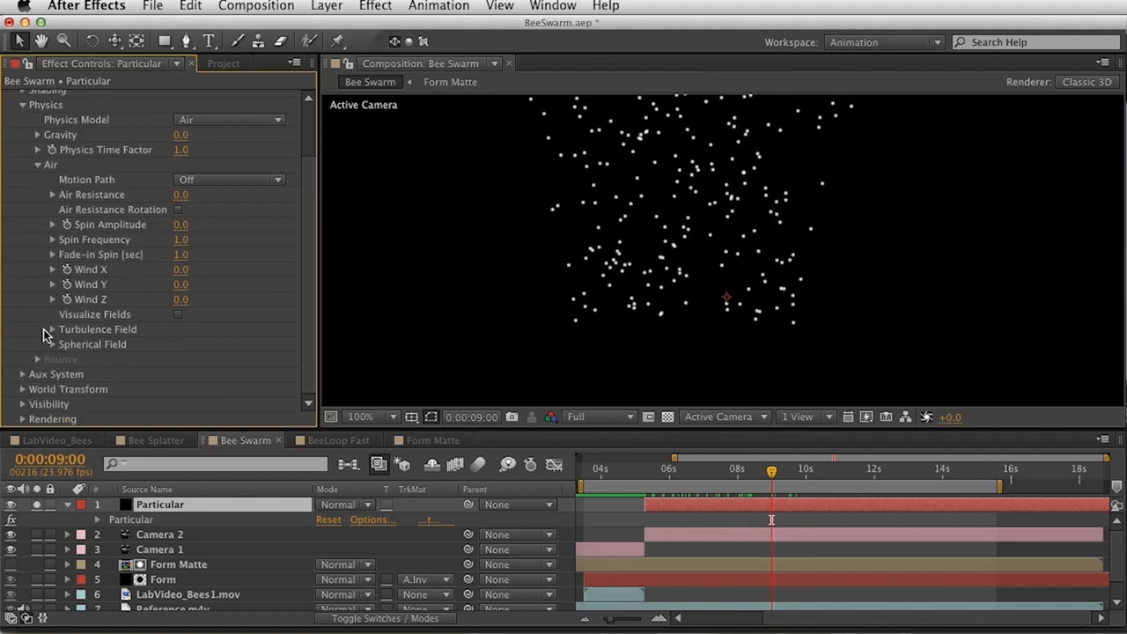
pyautogui.click(52, 330)
pyautogui.scroll(-5, 124, 291)
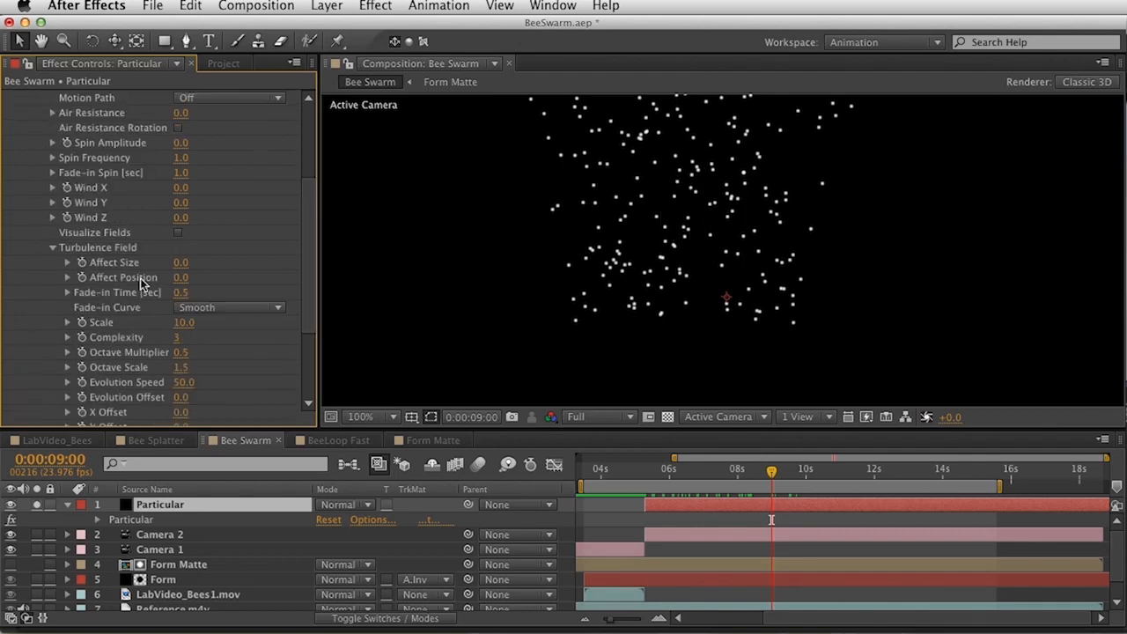
pyautogui.click(53, 250)
pyautogui.scroll(2, 97, 256)
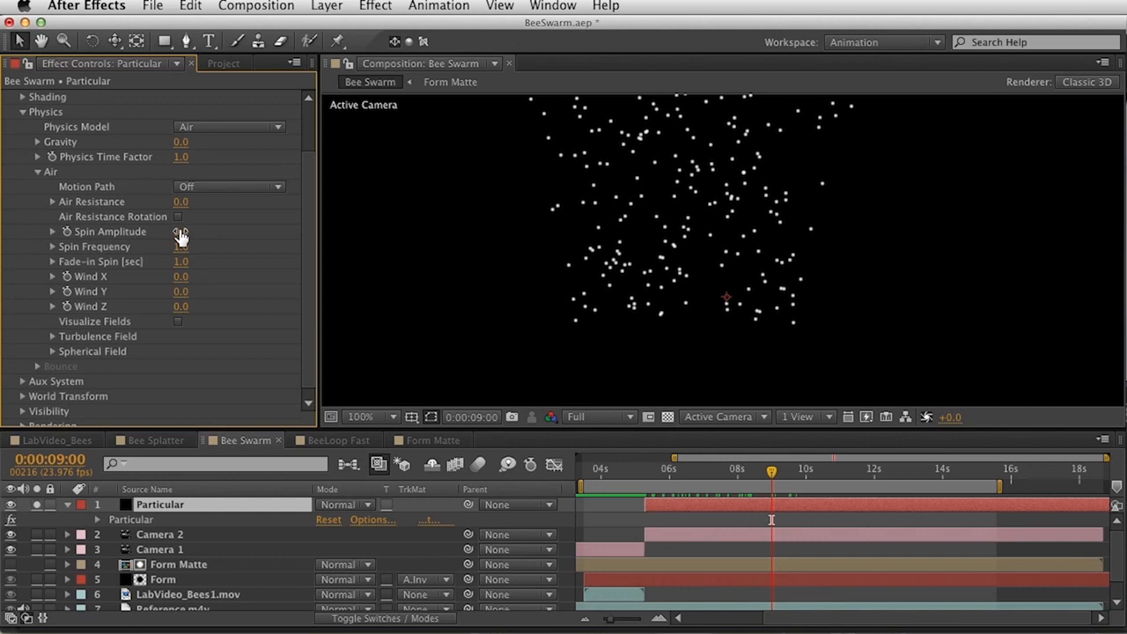
pyautogui.moveTo(180, 236); pyautogui.dragTo(3, 183)
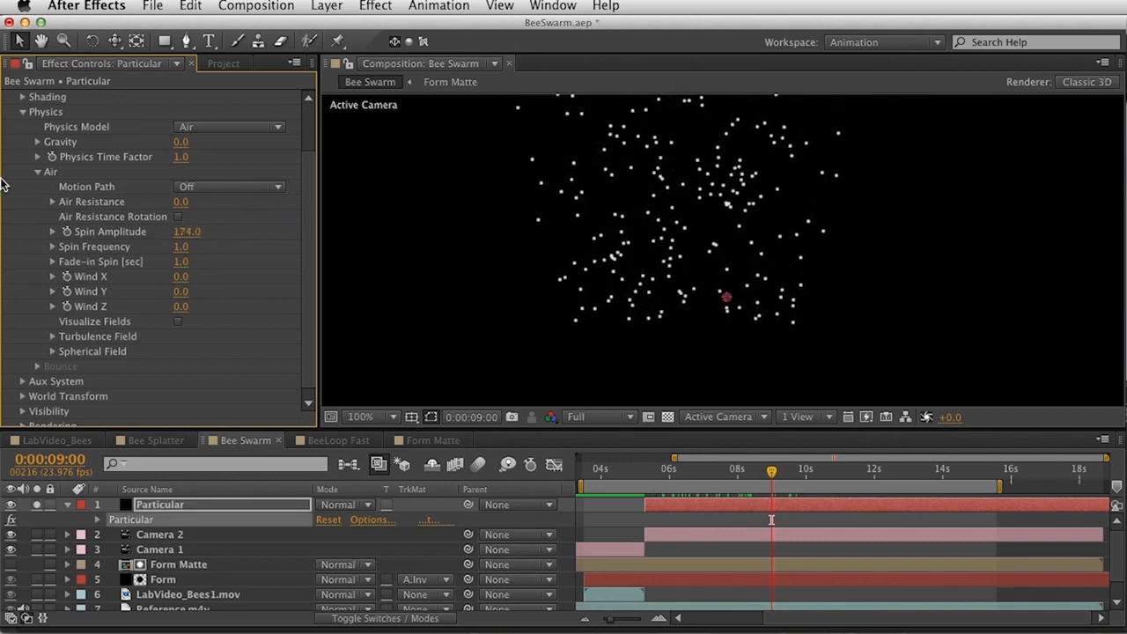
# Set the Aux System to emit continuously with 84 particles per second to draw trails behind the particles.
pyautogui.click(21, 113)
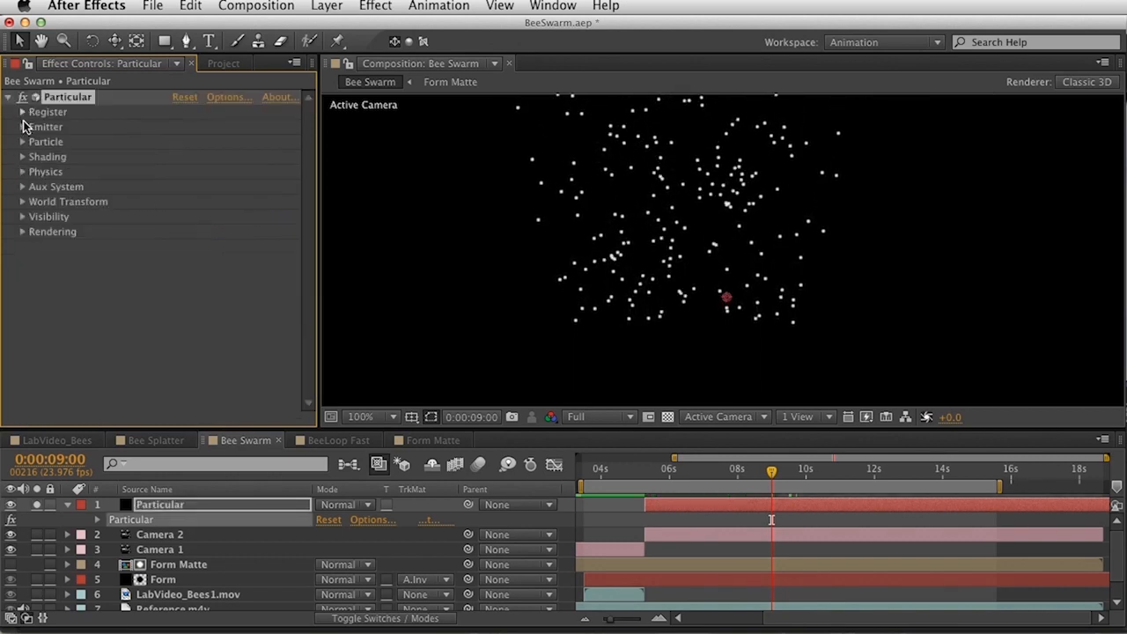
pyautogui.click(22, 187)
pyautogui.click(209, 154)
pyautogui.click(233, 202)
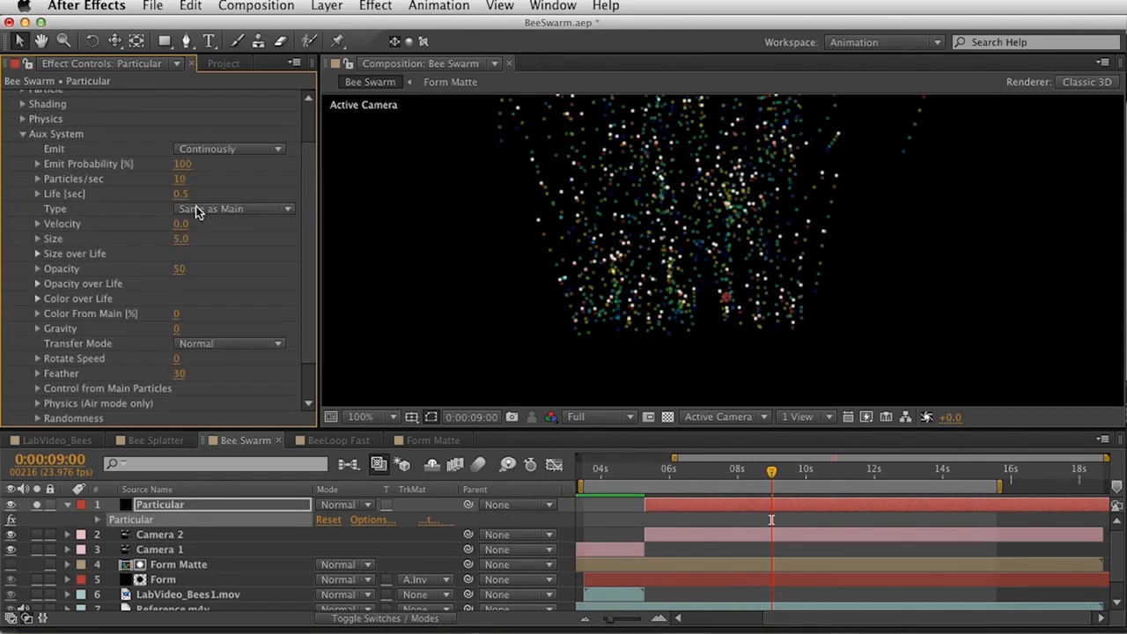
pyautogui.scroll(3, 195, 229)
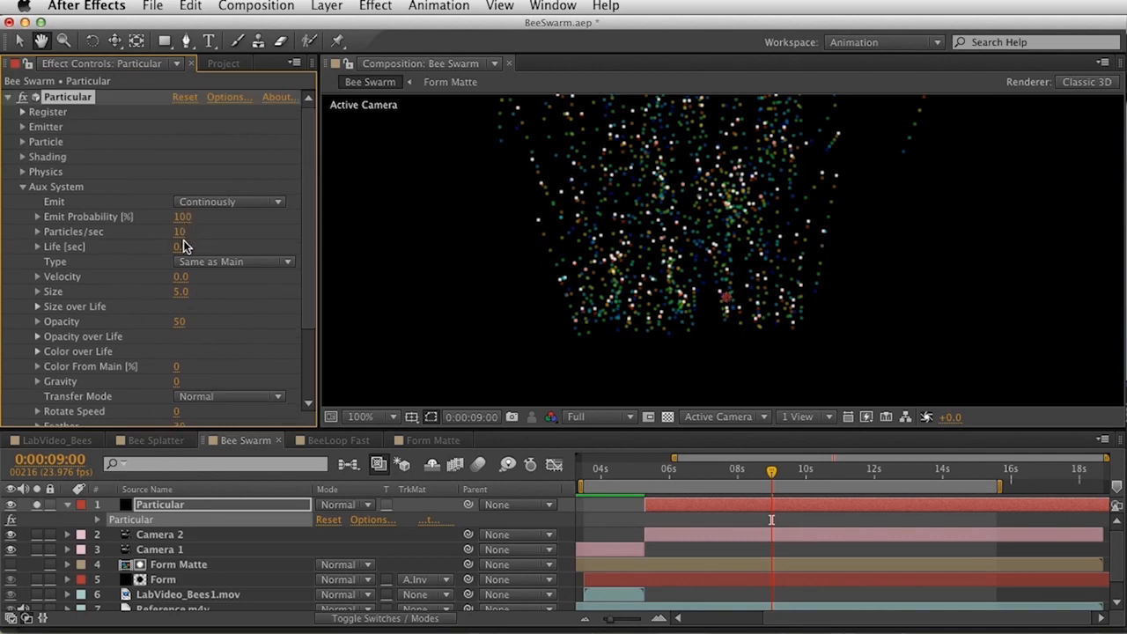
pyautogui.moveTo(183, 234); pyautogui.dragTo(251, 231)
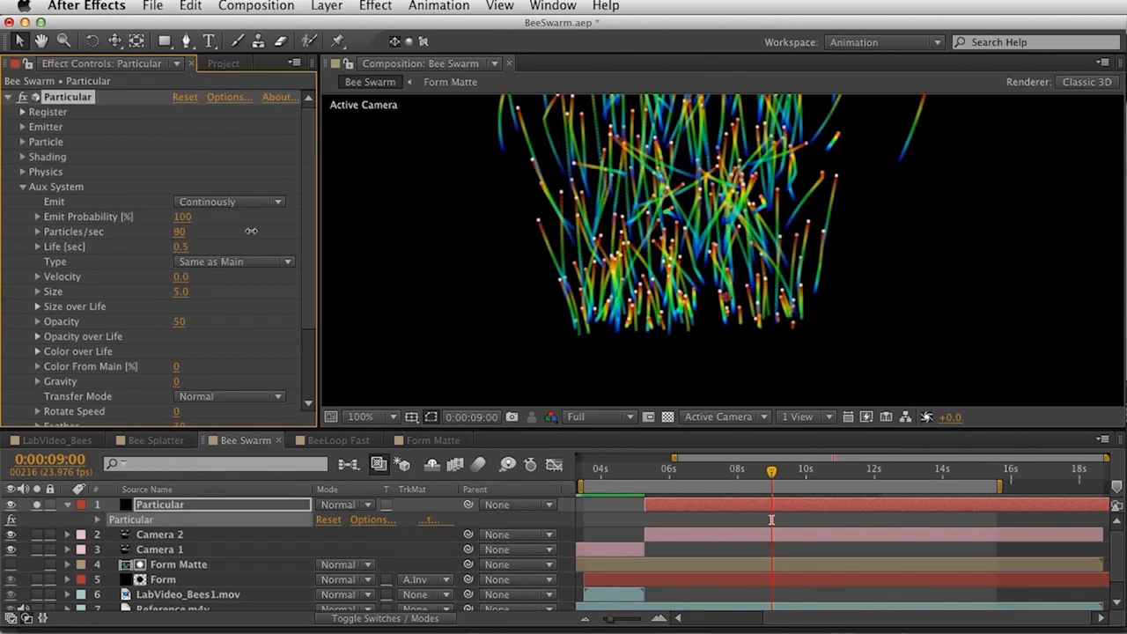
# In the Air physics, set Spin Amplitude to 186 and Spin Frequency to 4.7.
pyautogui.click(23, 172)
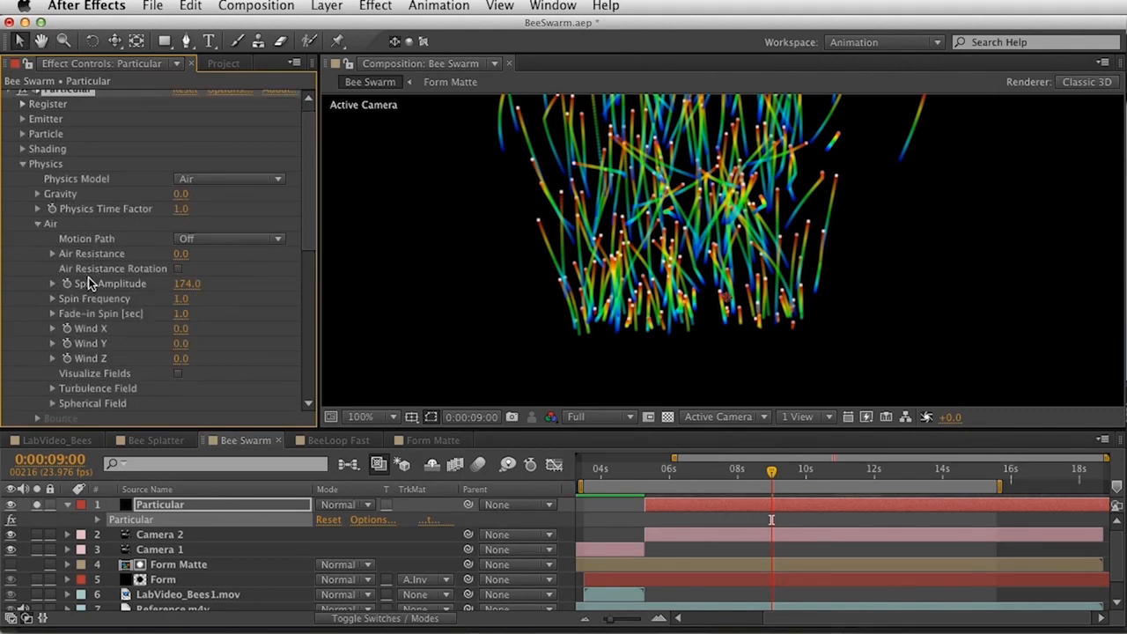
pyautogui.moveTo(187, 285); pyautogui.dragTo(193, 284)
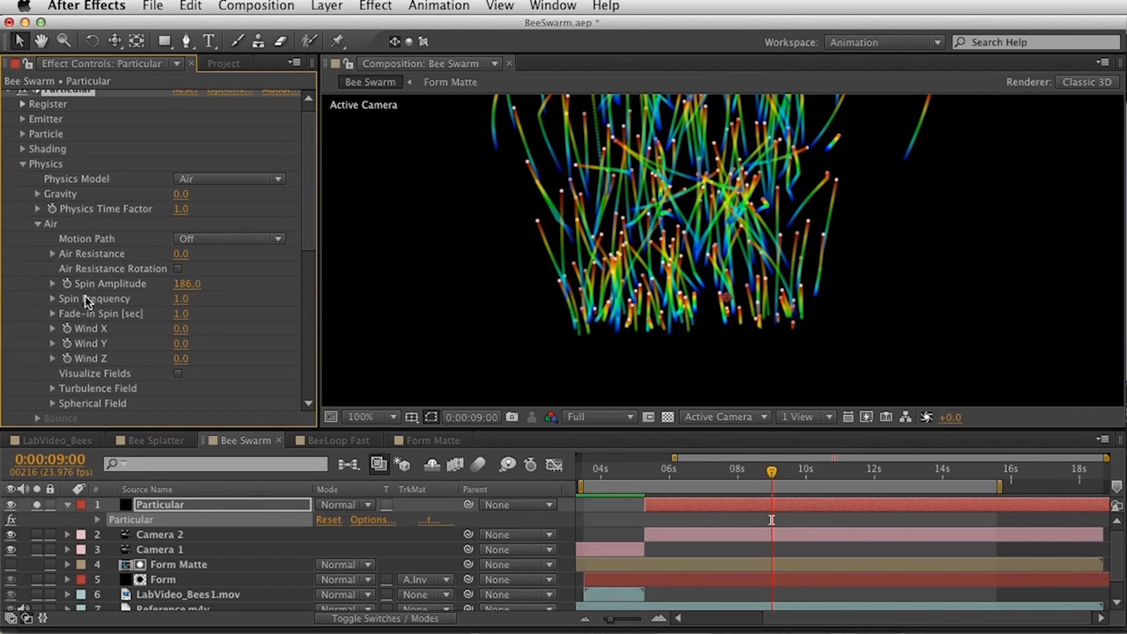
pyautogui.moveTo(187, 300); pyautogui.dragTo(255, 304)
pyautogui.press('v')
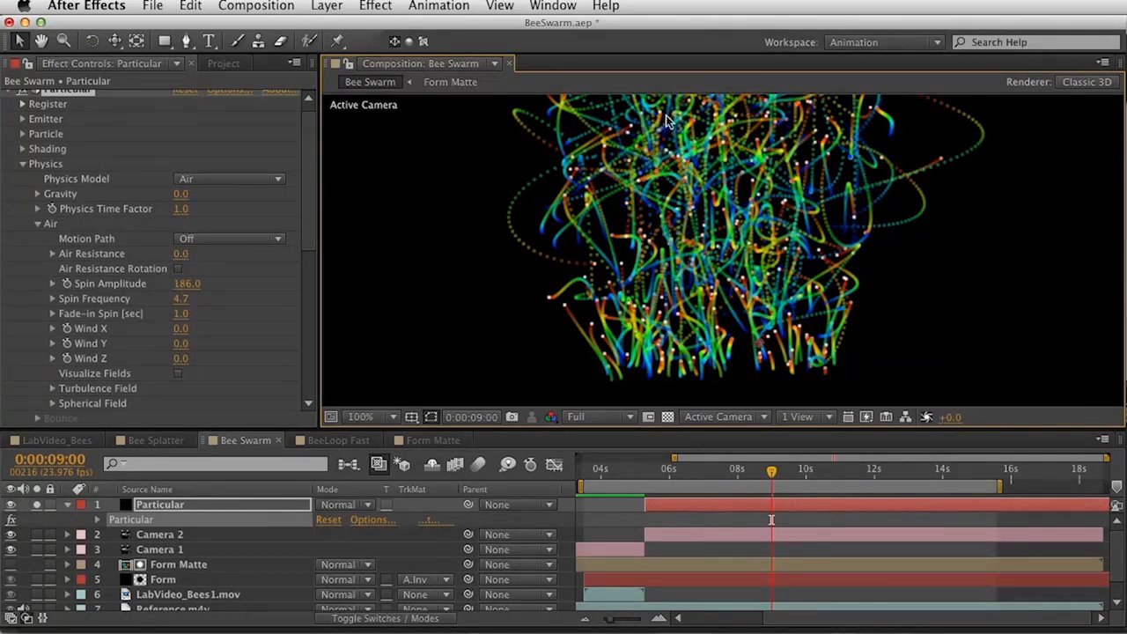
# Set the Air physics Spin Amplitude to 0.
pyautogui.moveTo(307, 231); pyautogui.dragTo(302, 259)
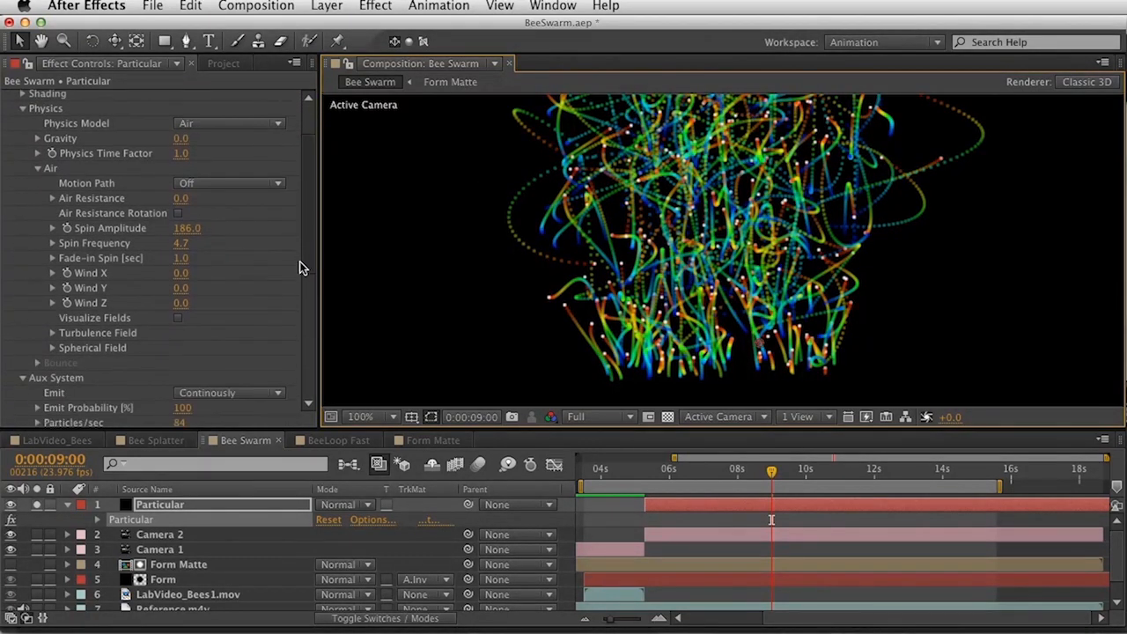
pyautogui.click(181, 211)
pyautogui.write('0')
pyautogui.press('Return')
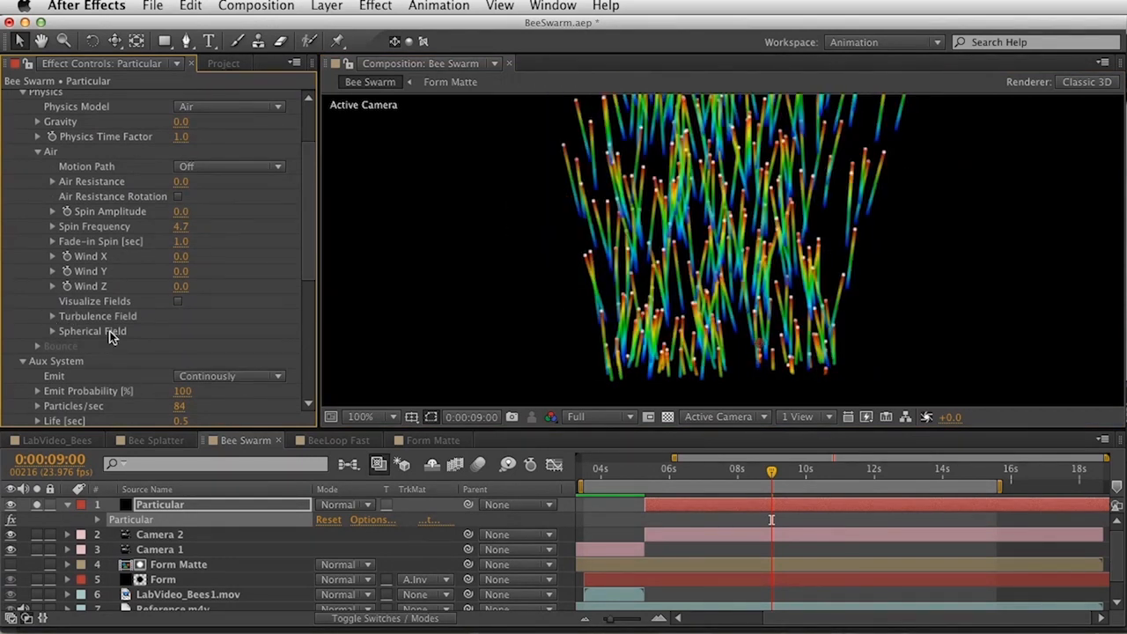
# Try a Turbulence Field Affect Position of 467, and undo it.
pyautogui.click(51, 316)
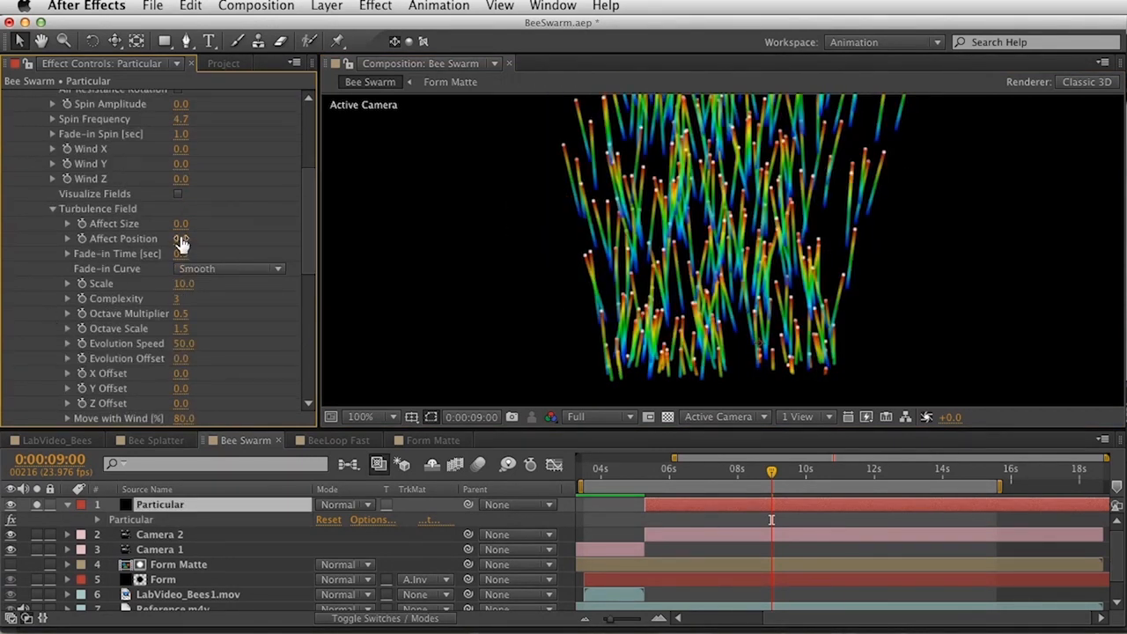
pyautogui.moveTo(220, 233); pyautogui.dragTo(759, 189)
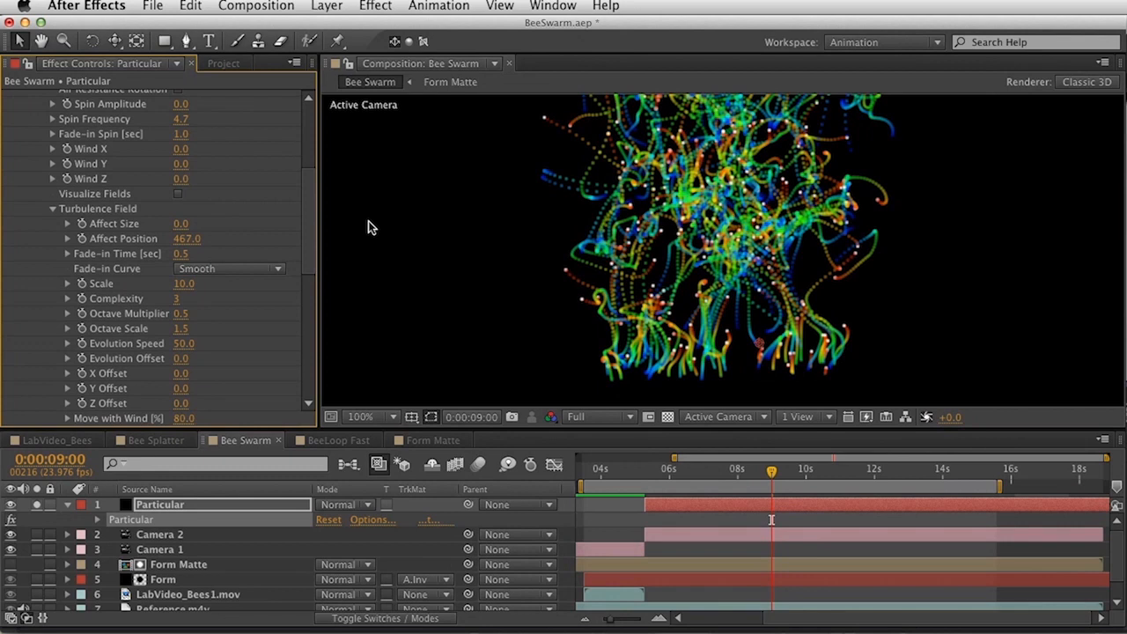
pyautogui.press('super+z')
# Set Spin Amplitude to 157 and the Turbulence Field's Affect Position to 54.
pyautogui.moveTo(308, 265); pyautogui.dragTo(307, 211)
pyautogui.click(180, 242)
pyautogui.write('180')
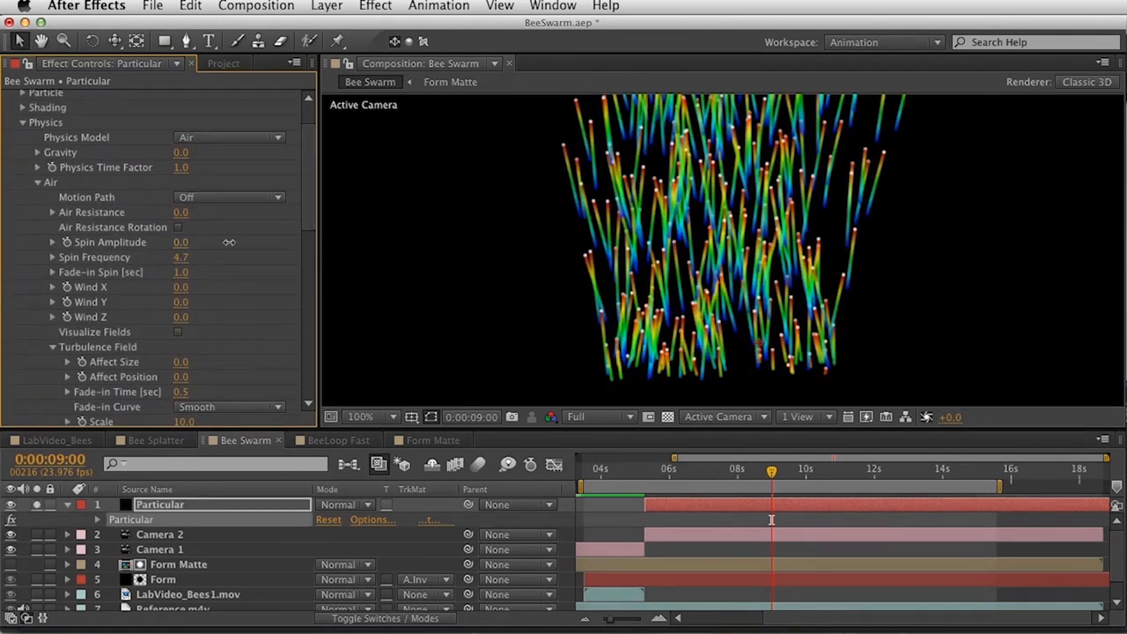
pyautogui.press('Return')
pyautogui.moveTo(346, 235); pyautogui.dragTo(311, 254)
pyautogui.moveTo(182, 244); pyautogui.dragTo(232, 242)
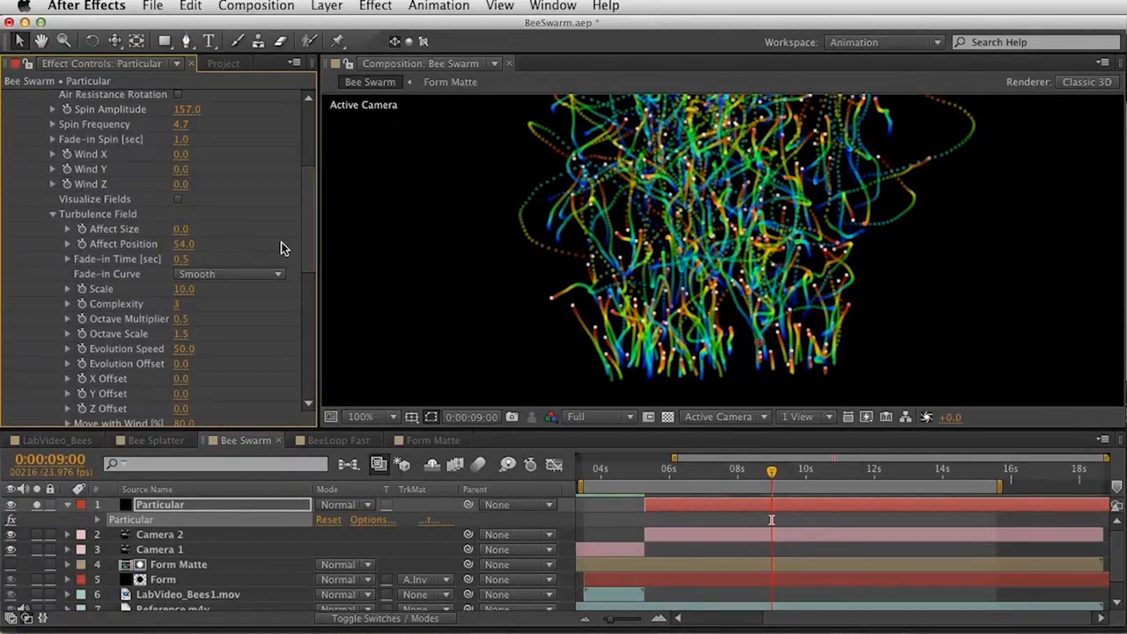
# Turn off the Aux System's emission and preview the particle motion without trails.
pyautogui.scroll(-15, 309, 259)
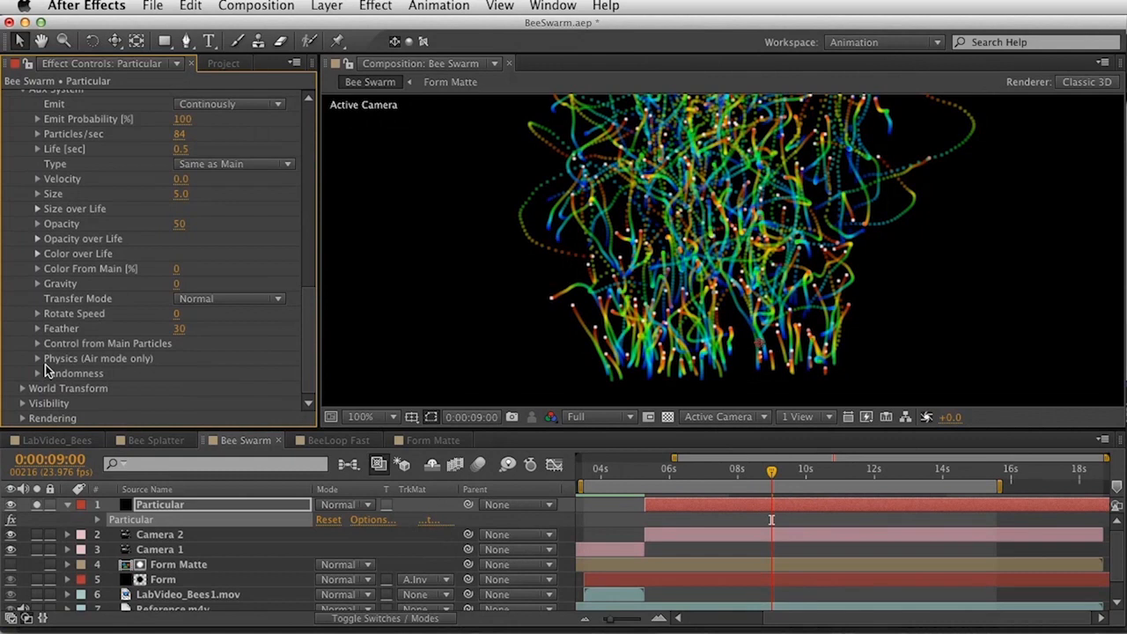
pyautogui.press('h')
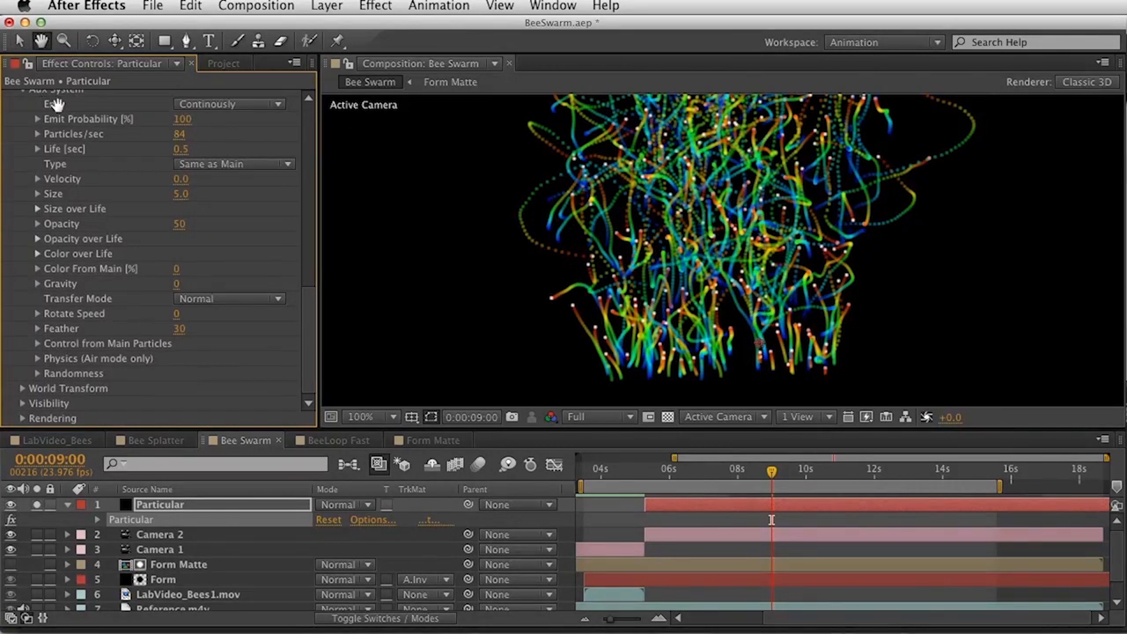
pyautogui.press('v')
pyautogui.click(221, 104)
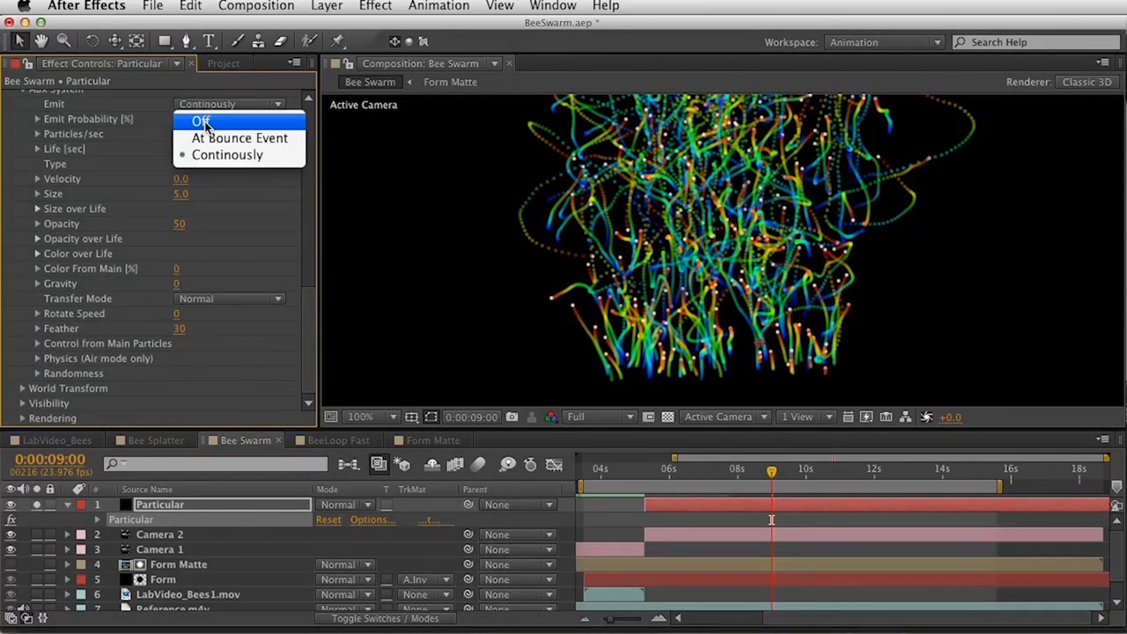
pyautogui.click(317, 149)
pyautogui.scroll(10, 313, 176)
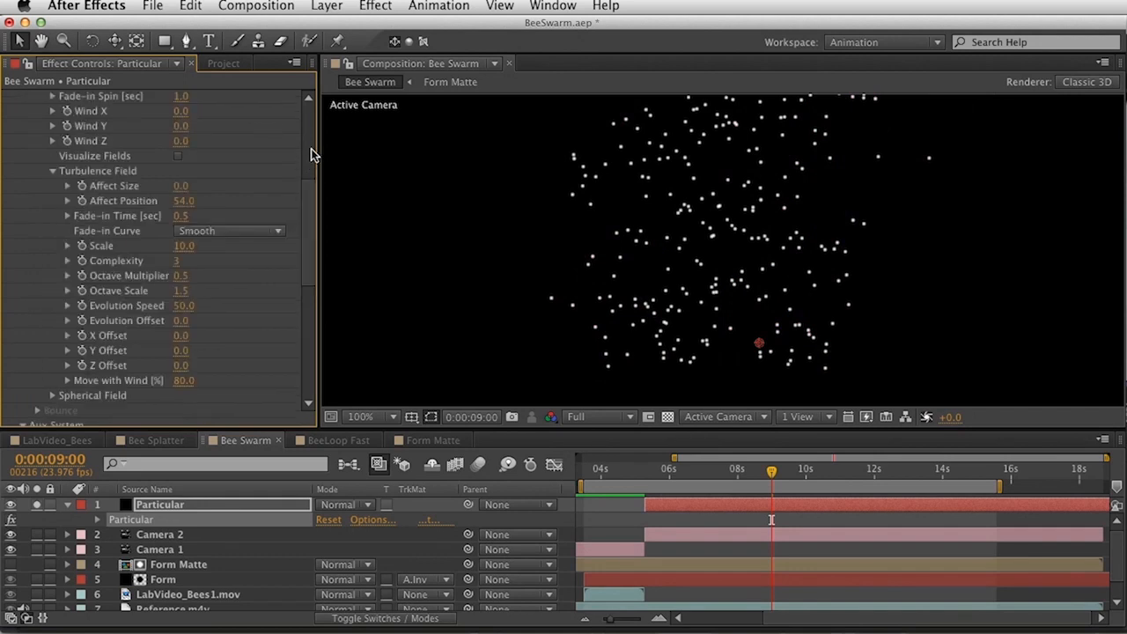
pyautogui.press('space')
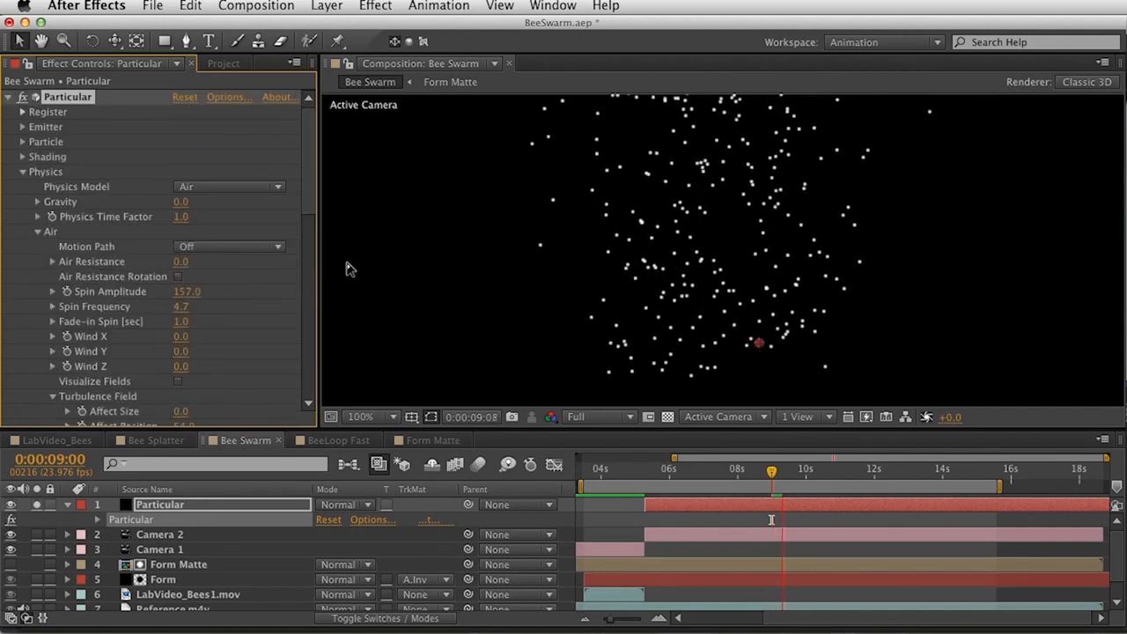
pyautogui.moveTo(671, 479); pyautogui.dragTo(755, 489)
pyautogui.moveTo(678, 484); pyautogui.dragTo(718, 471)
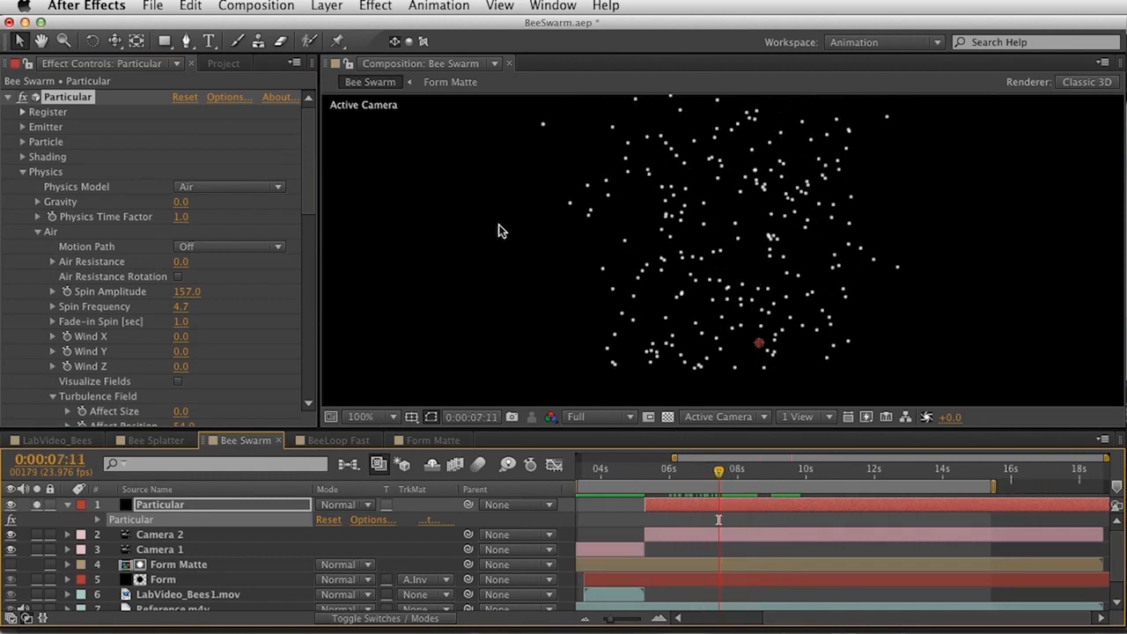
# Collapse the Physics settings and unsolo the Particular layer to show it over the lab footage.
pyautogui.click(23, 172)
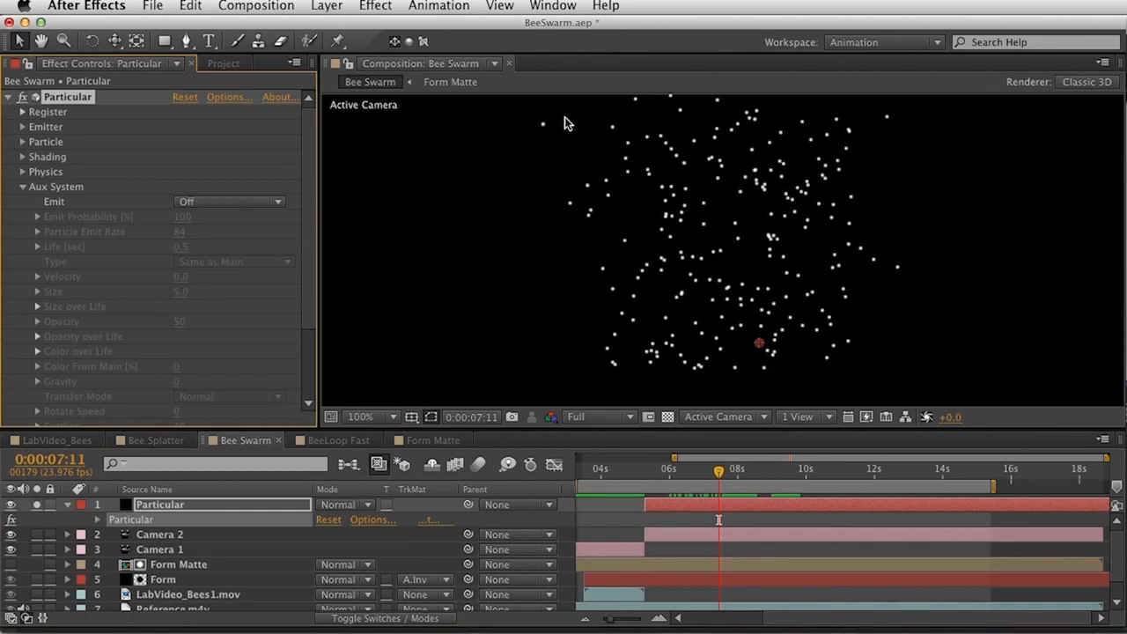
pyautogui.click(29, 507)
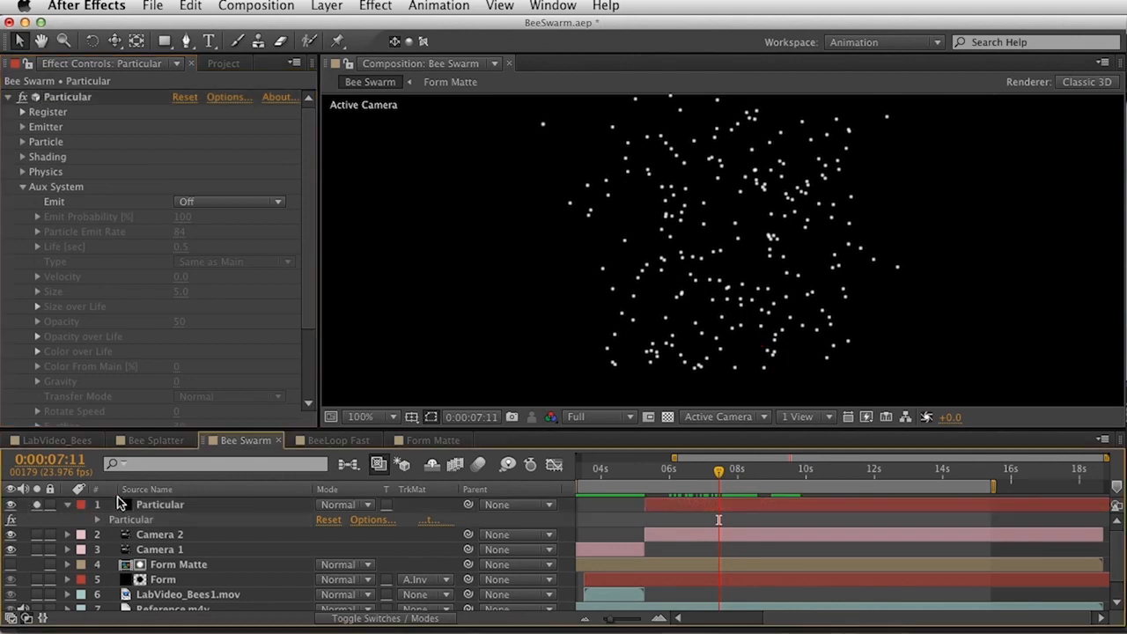
pyautogui.click(38, 505)
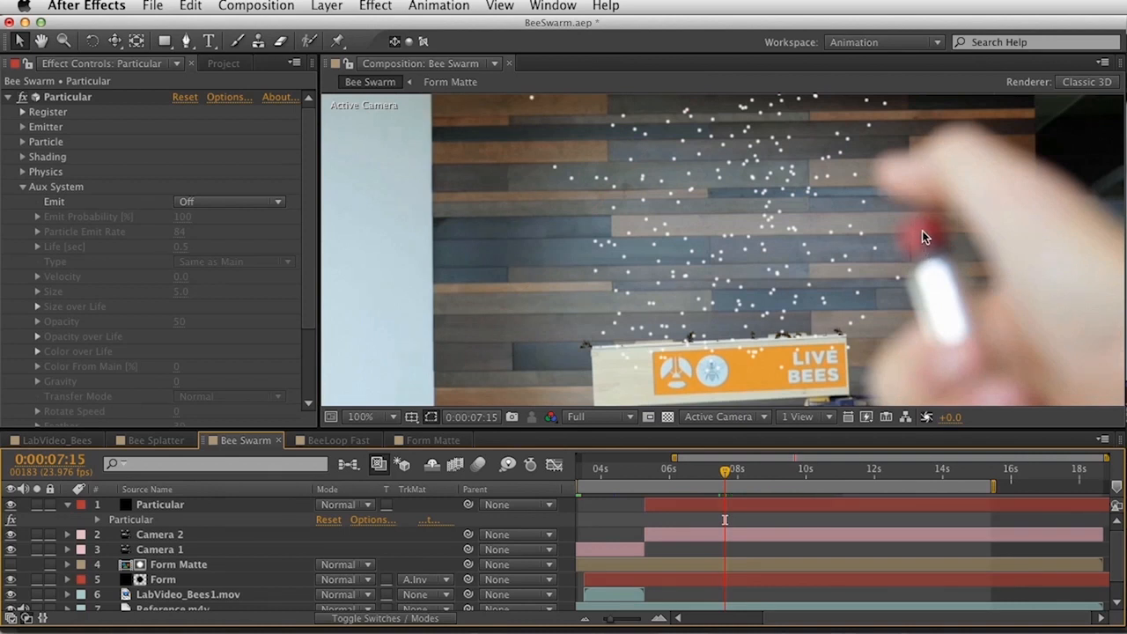
# Solo the Reference.m4v layer and place composition marker 1 at 0:00:07:02.
pyautogui.moveTo(244, 584); pyautogui.dragTo(313, 523)
pyautogui.hscroll(-3, 420, 564)
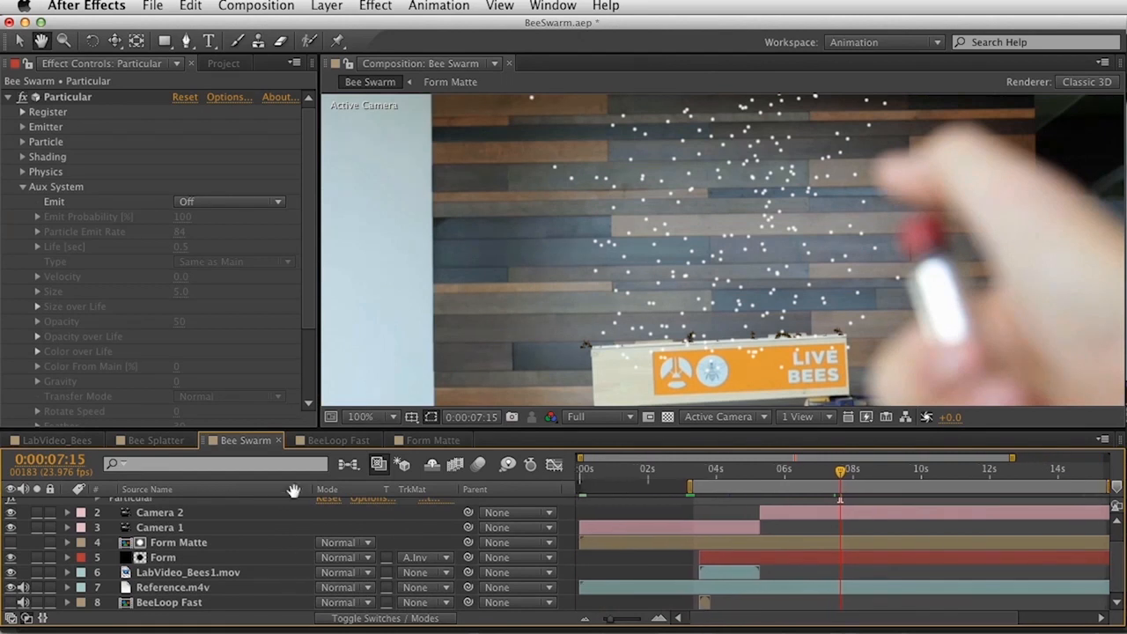
pyautogui.press('v')
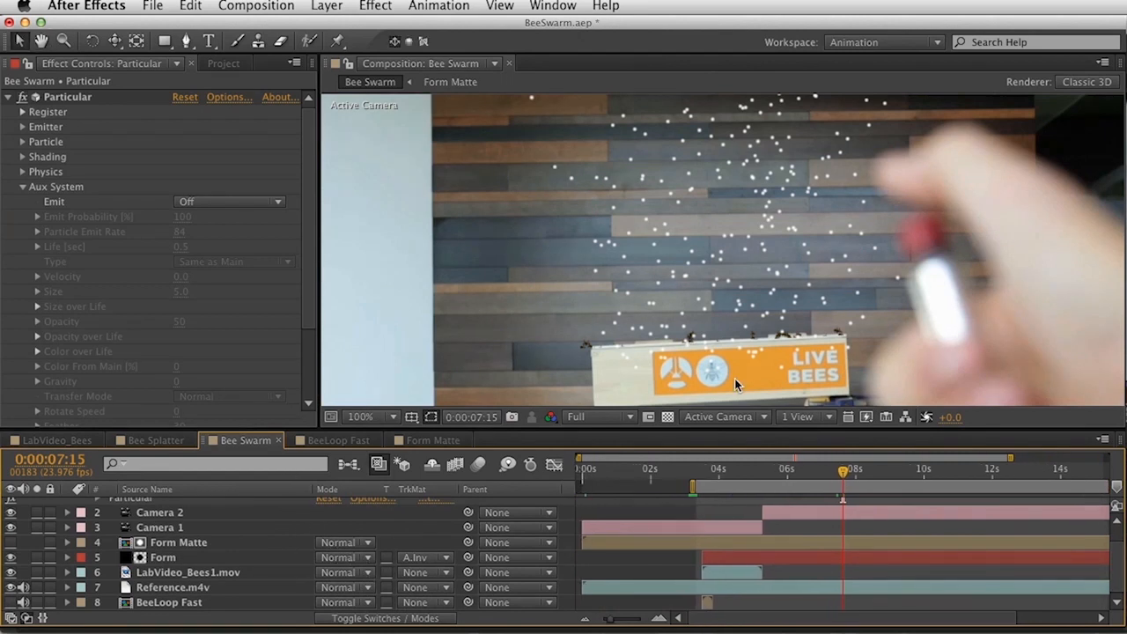
pyautogui.press('-')
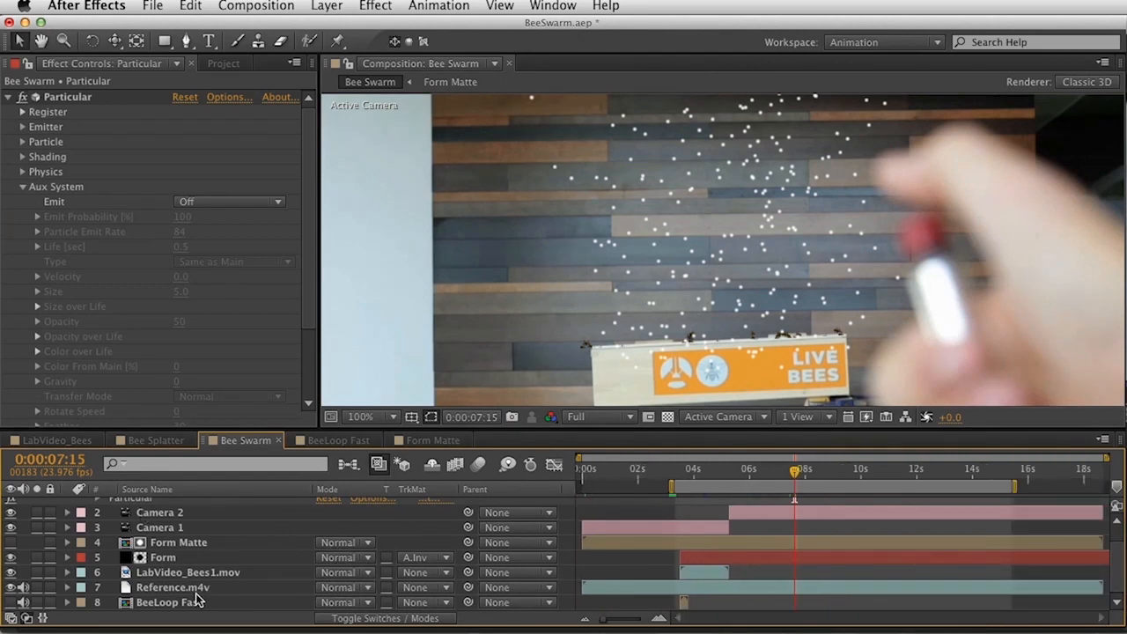
pyautogui.moveTo(796, 472); pyautogui.dragTo(846, 480)
pyautogui.click(37, 588)
pyautogui.moveTo(771, 480)
pyautogui.mouseDown()
pyautogui.moveTo(748, 472)
pyautogui.moveTo(767, 470)
pyautogui.moveTo(731, 473)
pyautogui.moveTo(779, 477)
pyautogui.mouseUp()
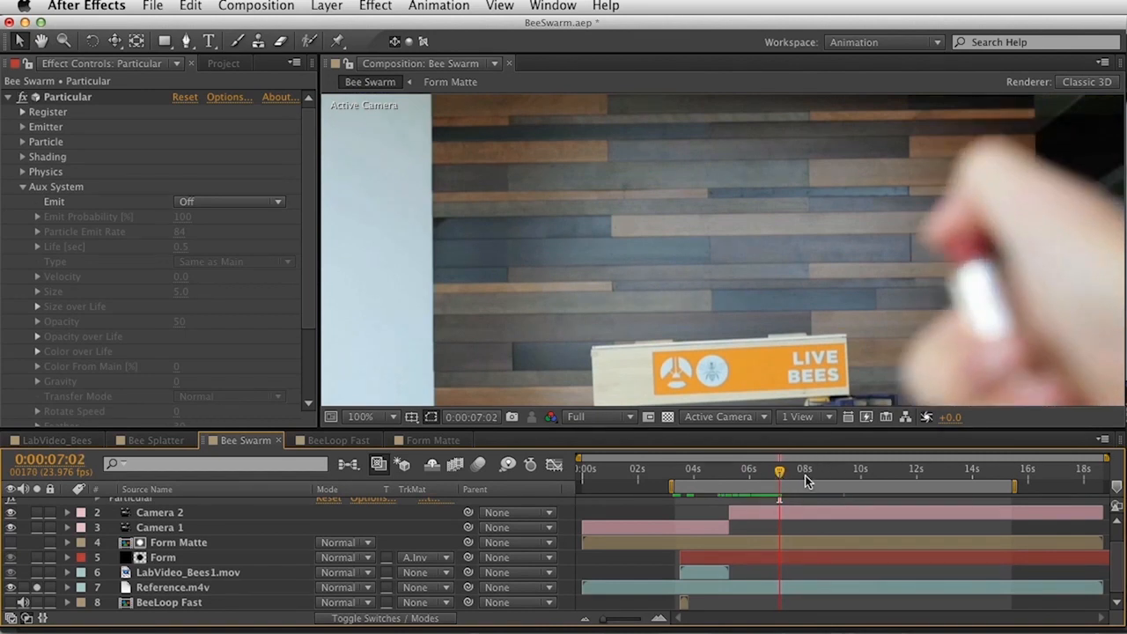
pyautogui.hotkey('shift', '1')
pyautogui.moveTo(777, 477); pyautogui.dragTo(742, 476)
pyautogui.press('1')
# Add LabVideo_Bees2.mov above the LabVideo_Bees1.mov layer and start it where that clip ends.
pyautogui.click(231, 573)
pyautogui.click(272, 68)
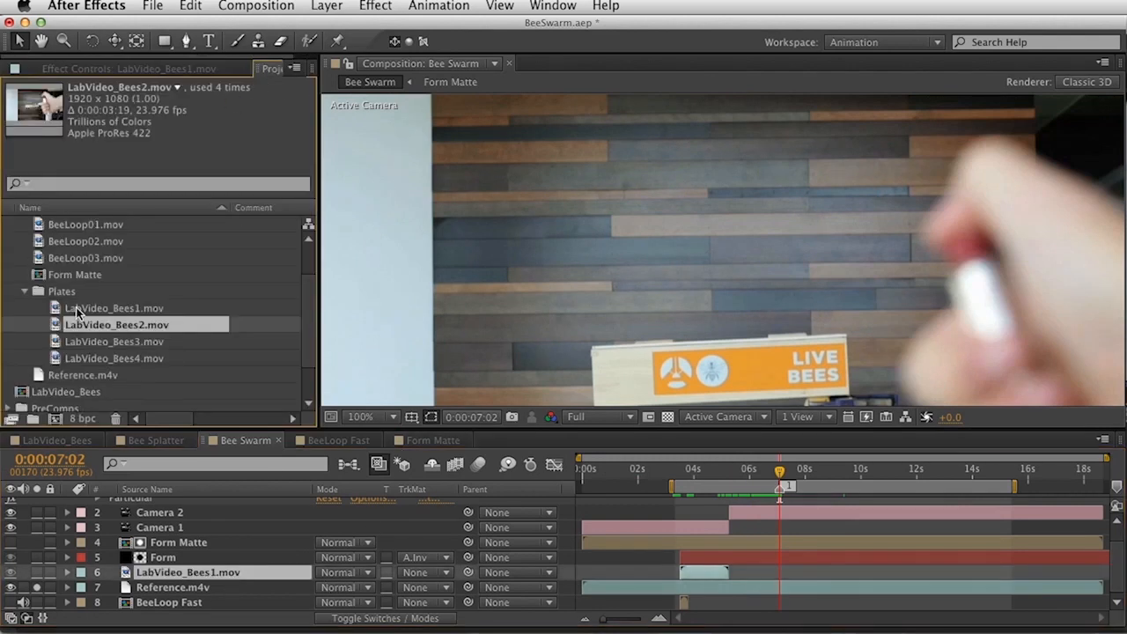
pyautogui.moveTo(100, 330); pyautogui.dragTo(385, 574)
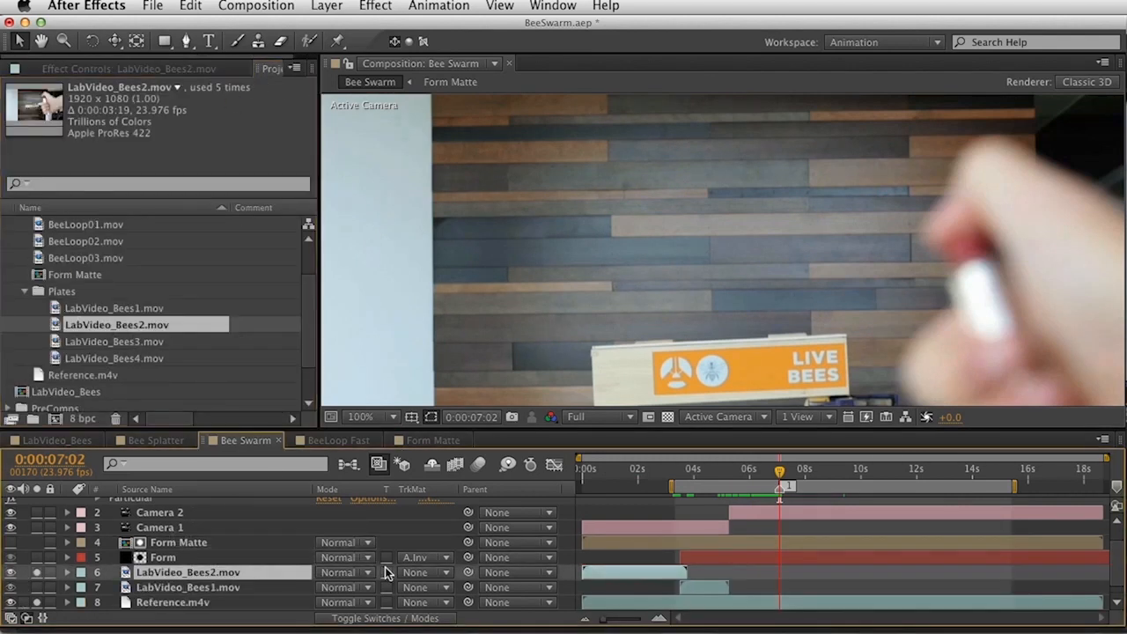
pyautogui.moveTo(616, 583); pyautogui.dragTo(762, 581)
pyautogui.moveTo(779, 473)
pyautogui.mouseDown()
pyautogui.moveTo(714, 476)
pyautogui.moveTo(787, 483)
pyautogui.mouseUp()
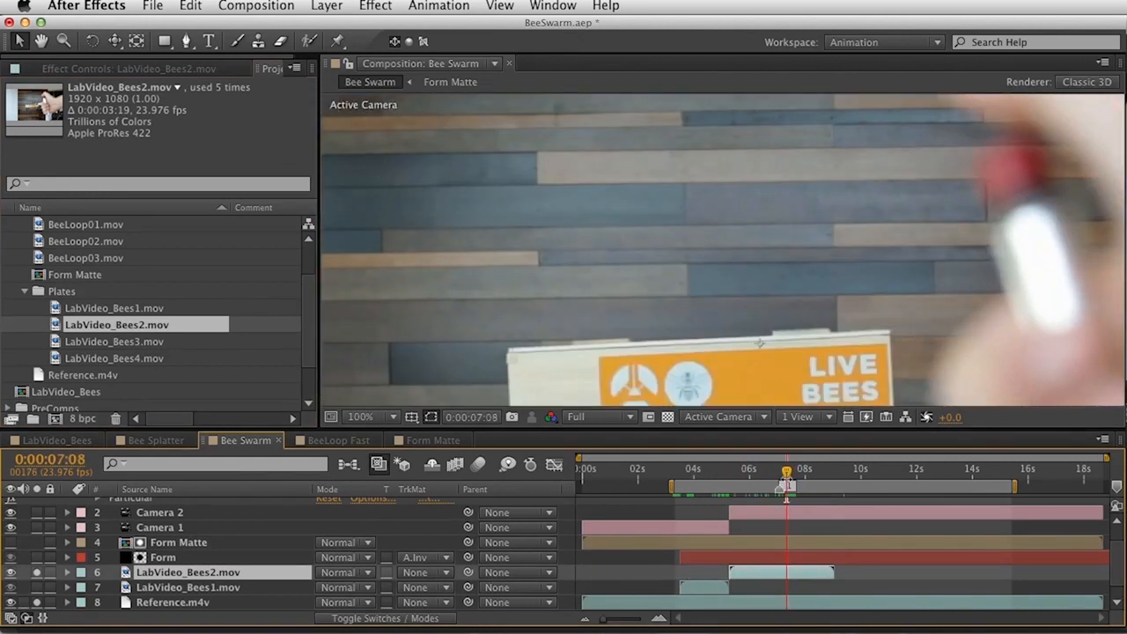
# Fit the LabVideo_Bees2.mov layer to the composition size and check its frames around marker 1.
pyautogui.press('super+alt+f')
pyautogui.press('space')
pyautogui.moveTo(693, 249); pyautogui.dragTo(689, 245)
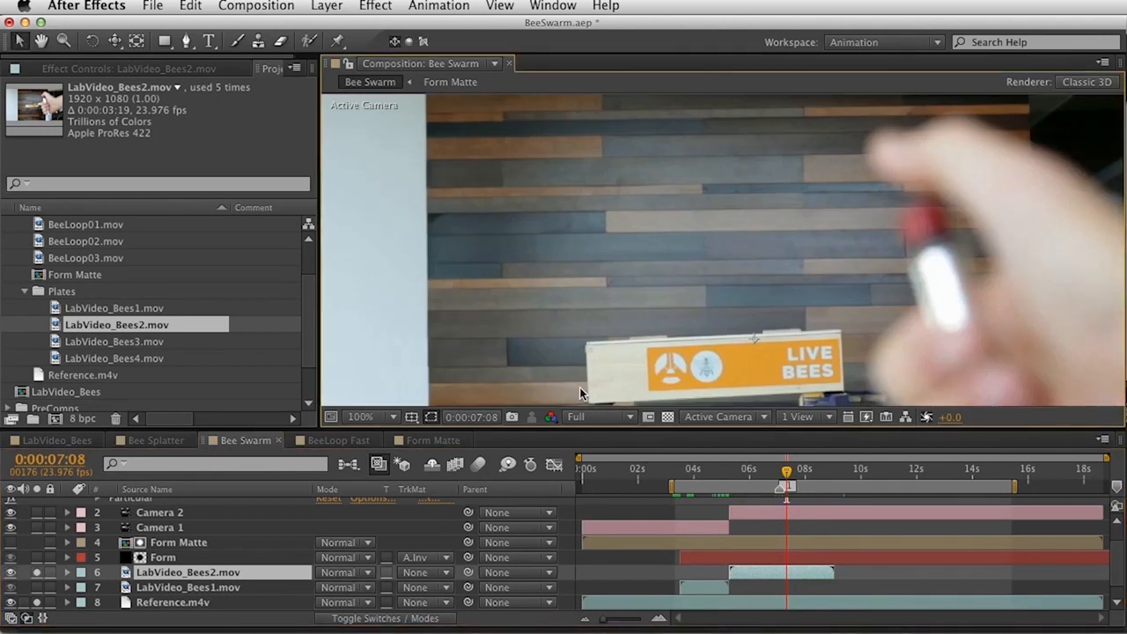
pyautogui.moveTo(772, 476); pyautogui.dragTo(781, 480)
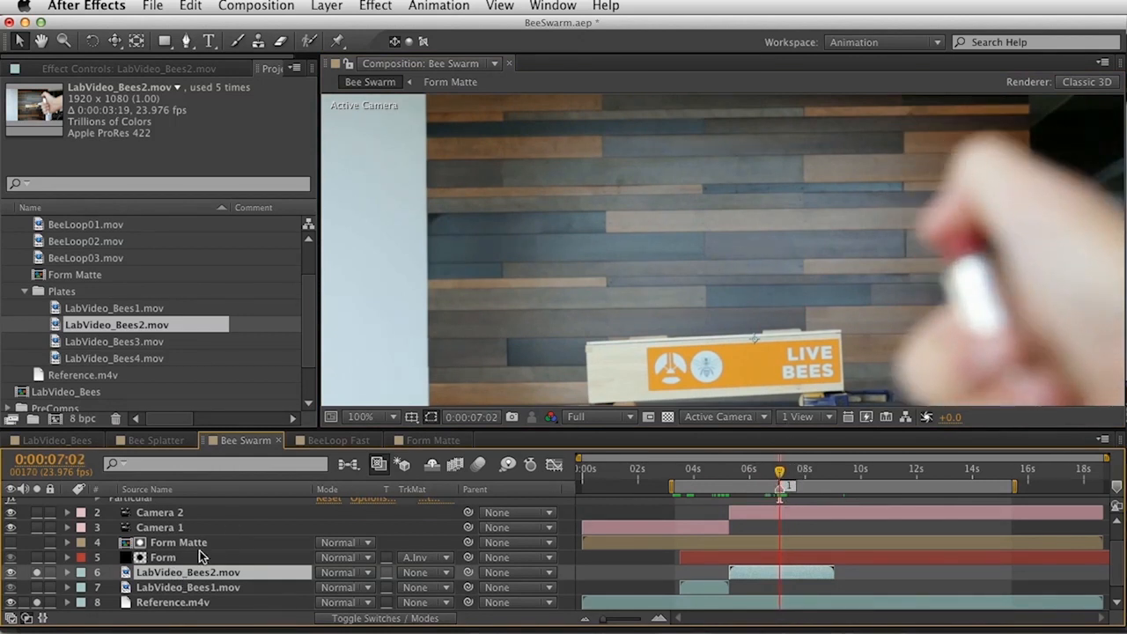
pyautogui.press('pageup')
# Move the Particular layer below Camera 1 in the layer stack.
pyautogui.scroll(1, 246, 597)
pyautogui.click(171, 506)
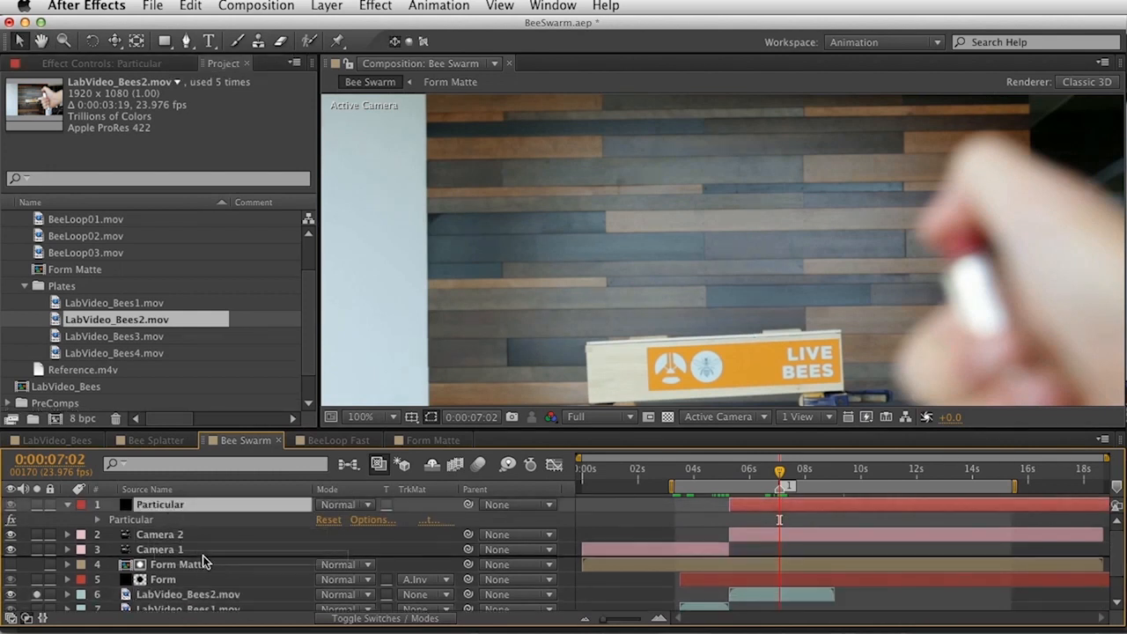
pyautogui.moveTo(198, 561); pyautogui.dragTo(205, 570)
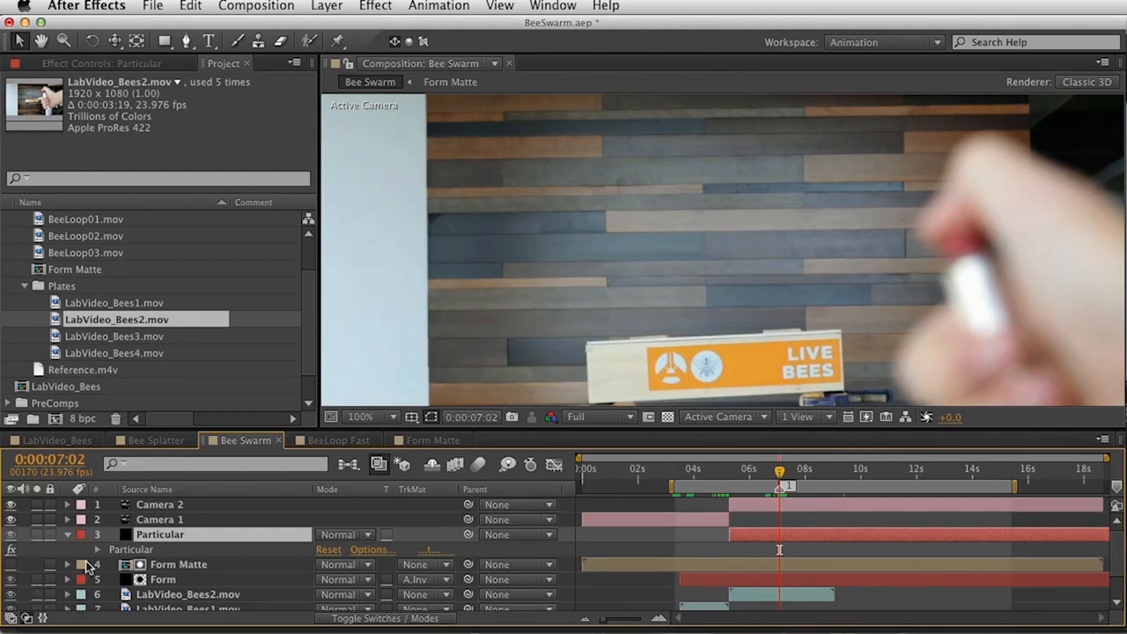
# Expand Particular's Physics settings and preview the soloed particle layer around 0:00:07:02.
pyautogui.doubleClick(138, 551)
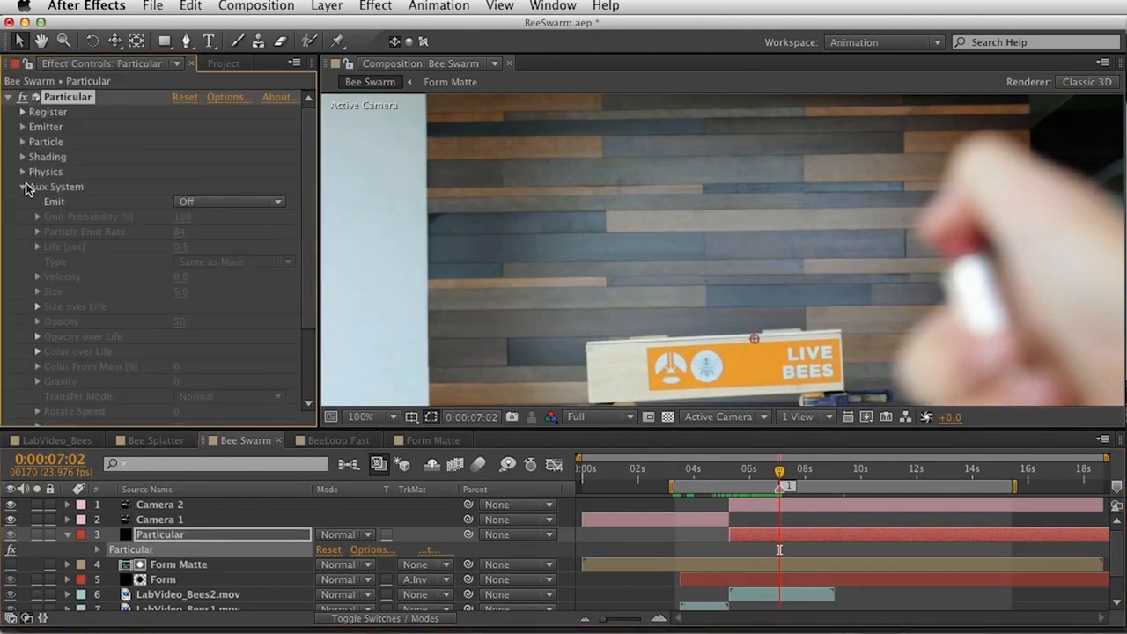
pyautogui.click(24, 187)
pyautogui.click(22, 173)
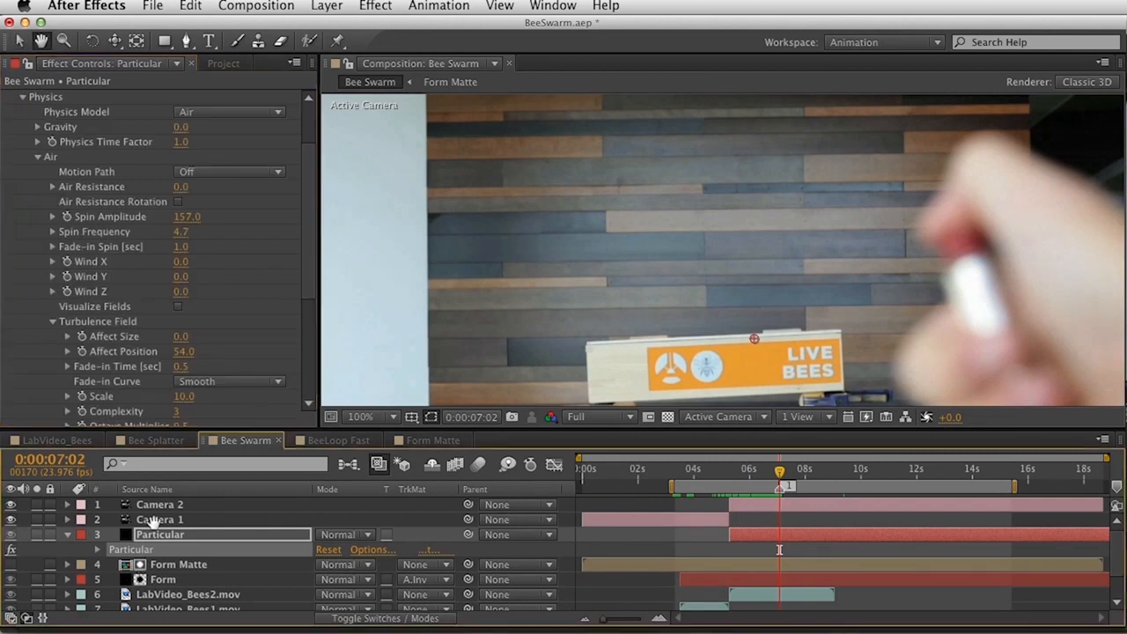
pyautogui.scroll(-2, 40, 582)
pyautogui.press('space')
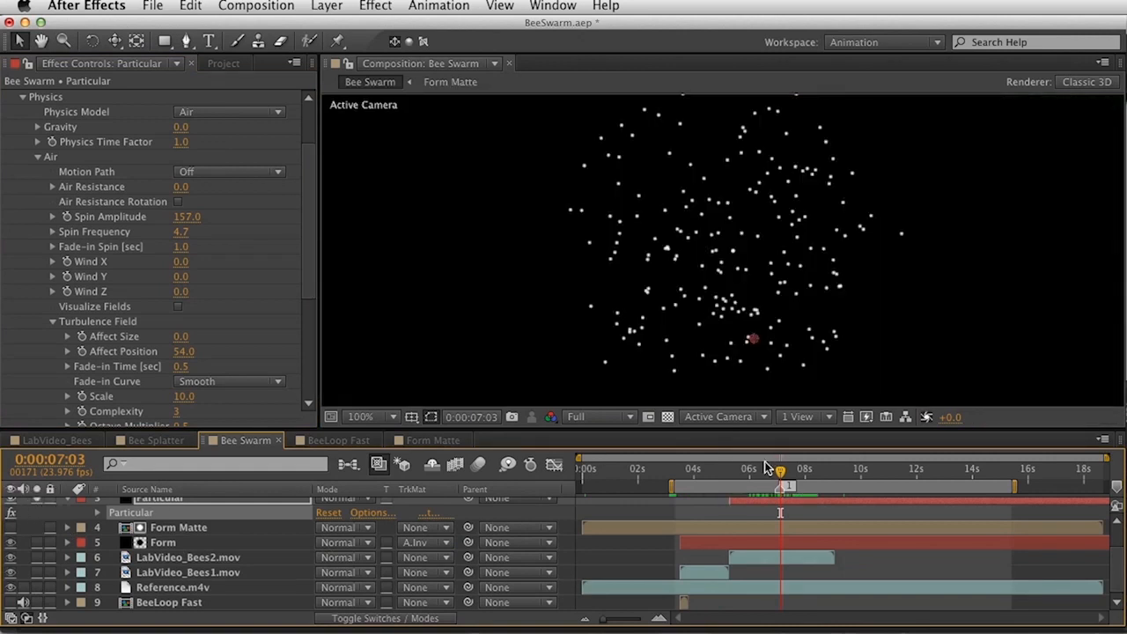
pyautogui.click(751, 474)
pyautogui.press('space')
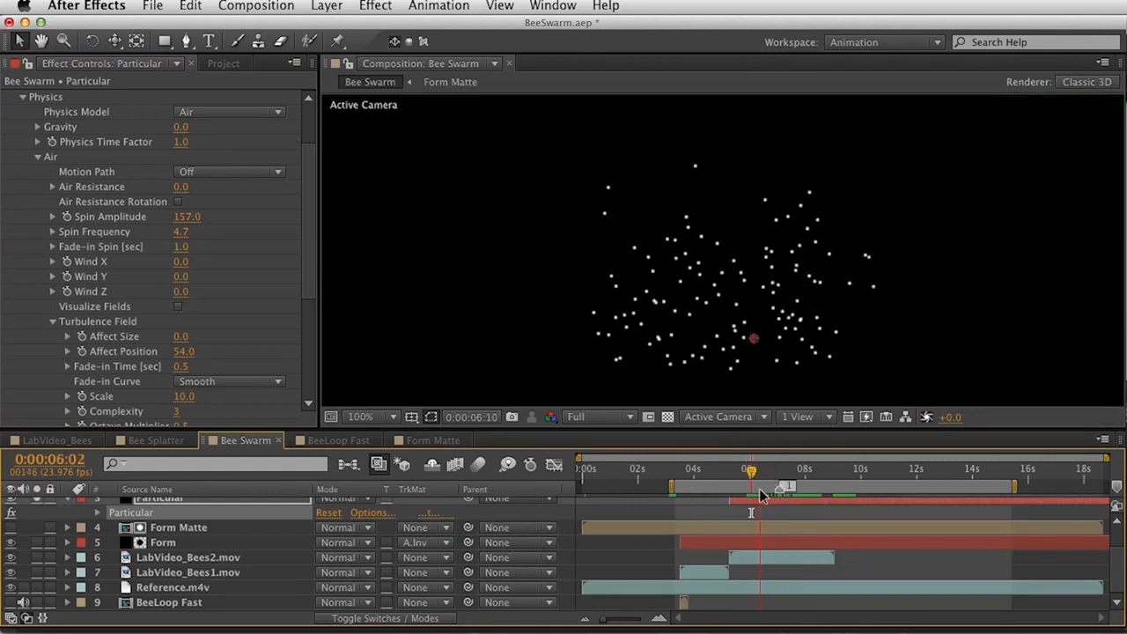
pyautogui.click(781, 474)
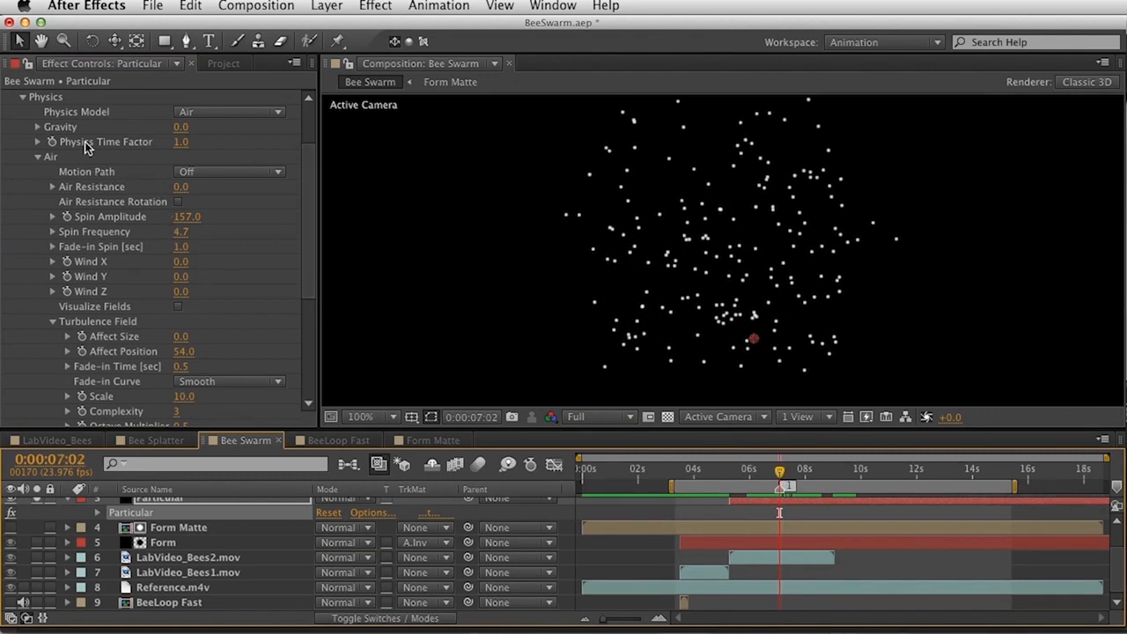
# Keyframe Particular's Physics Time Factor at 1.0 and move the keyframe to 0:00:07:00.
pyautogui.scroll(2, 84, 150)
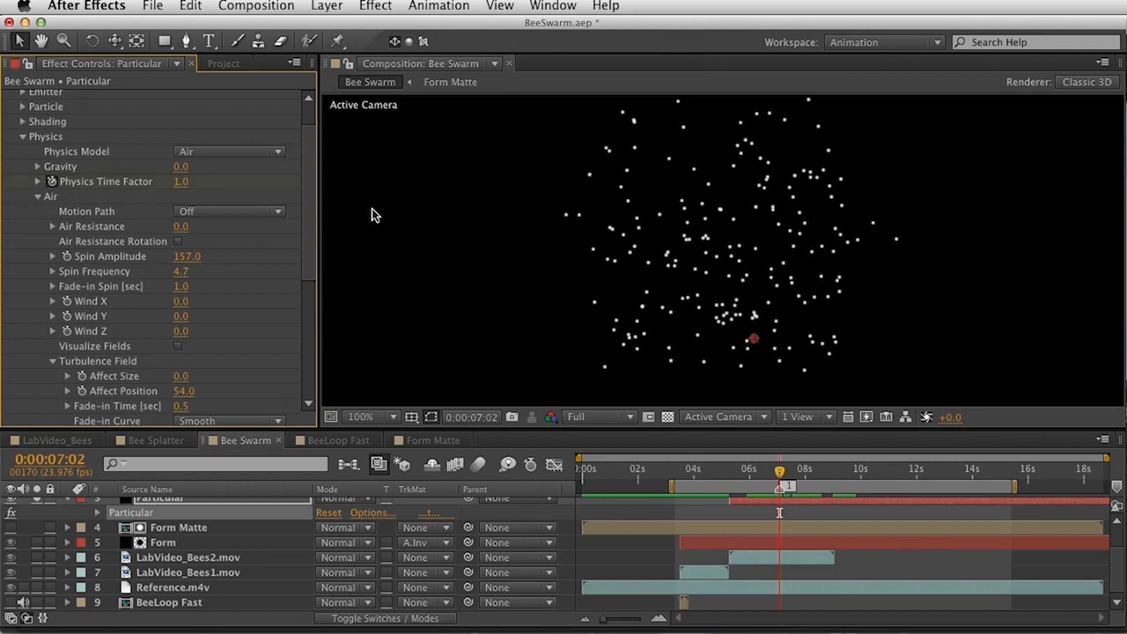
pyautogui.press('=')
pyautogui.press('=')
pyautogui.press('=')
pyautogui.press('=')
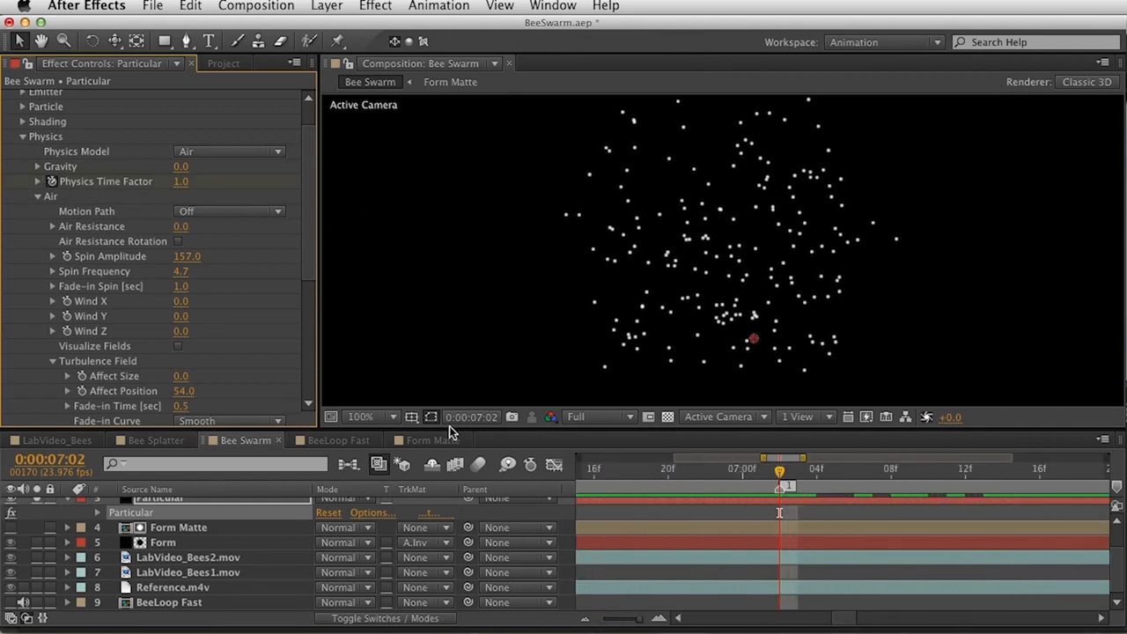
pyautogui.press('u')
pyautogui.moveTo(779, 539); pyautogui.dragTo(742, 535)
# Set the Physics Time Factor to .01 at 0:00:07:02 and preview the slowdown.
pyautogui.click(181, 182)
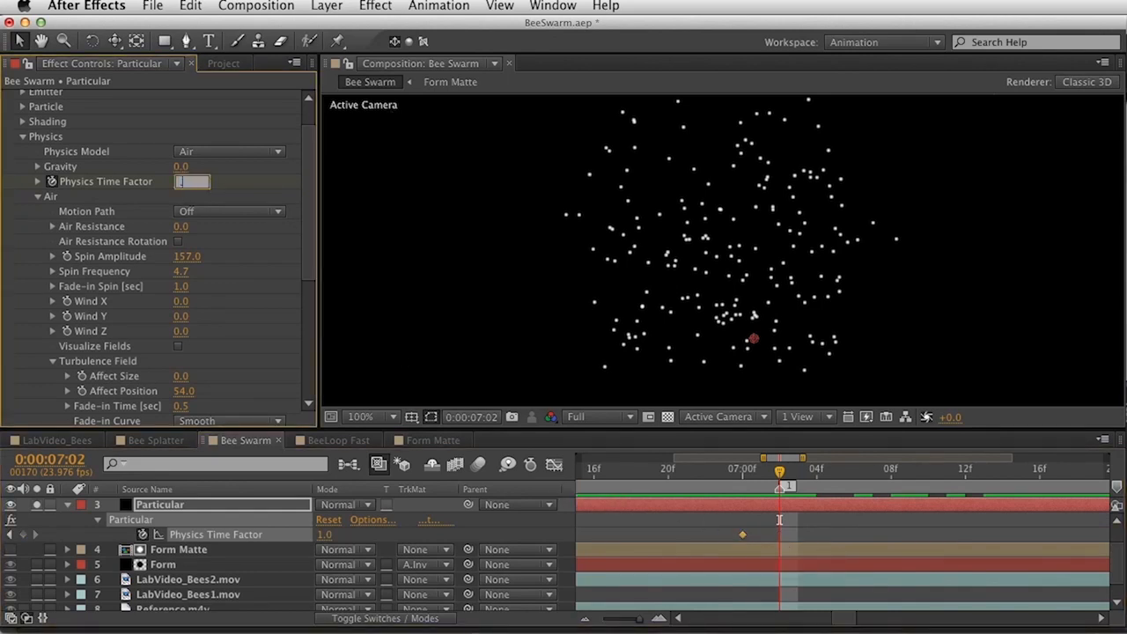
pyautogui.write('.01')
pyautogui.press('Return')
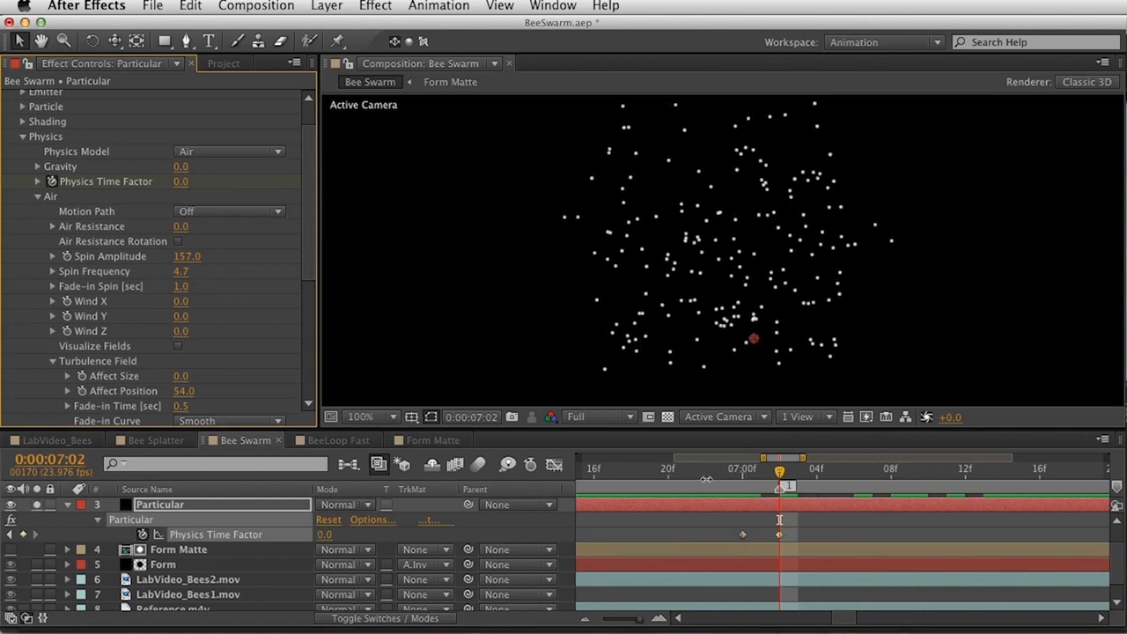
pyautogui.click(670, 471)
pyautogui.press('space')
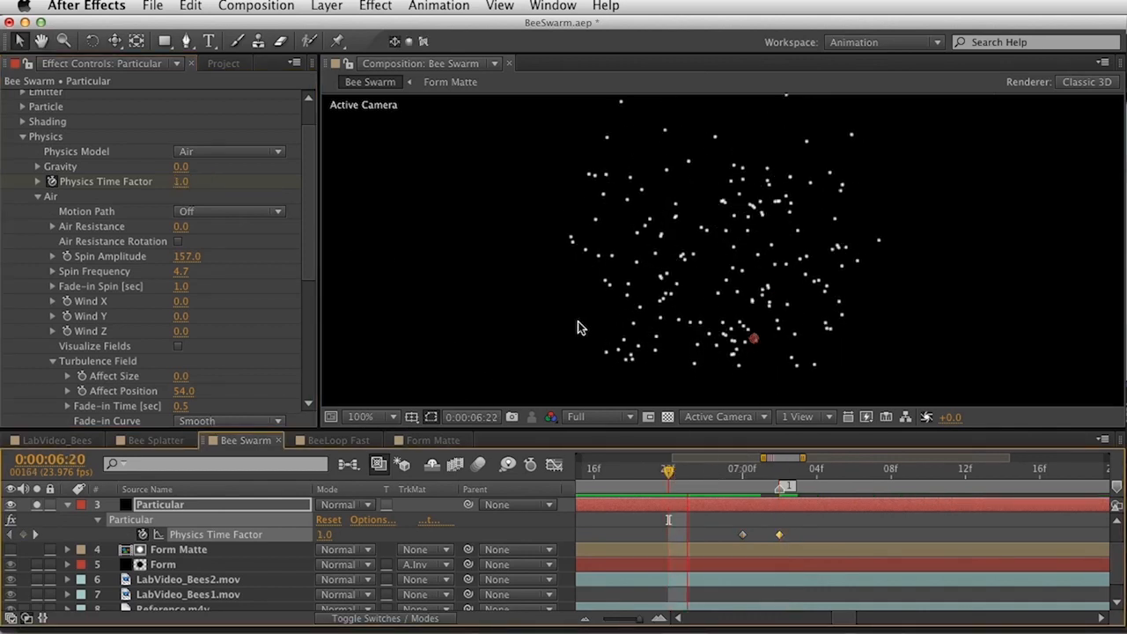
# Move the first Physics Time Factor keyframe to 0:00:06:21 and preview the longer slowdown.
pyautogui.click(720, 473)
pyautogui.moveTo(733, 480); pyautogui.dragTo(687, 479)
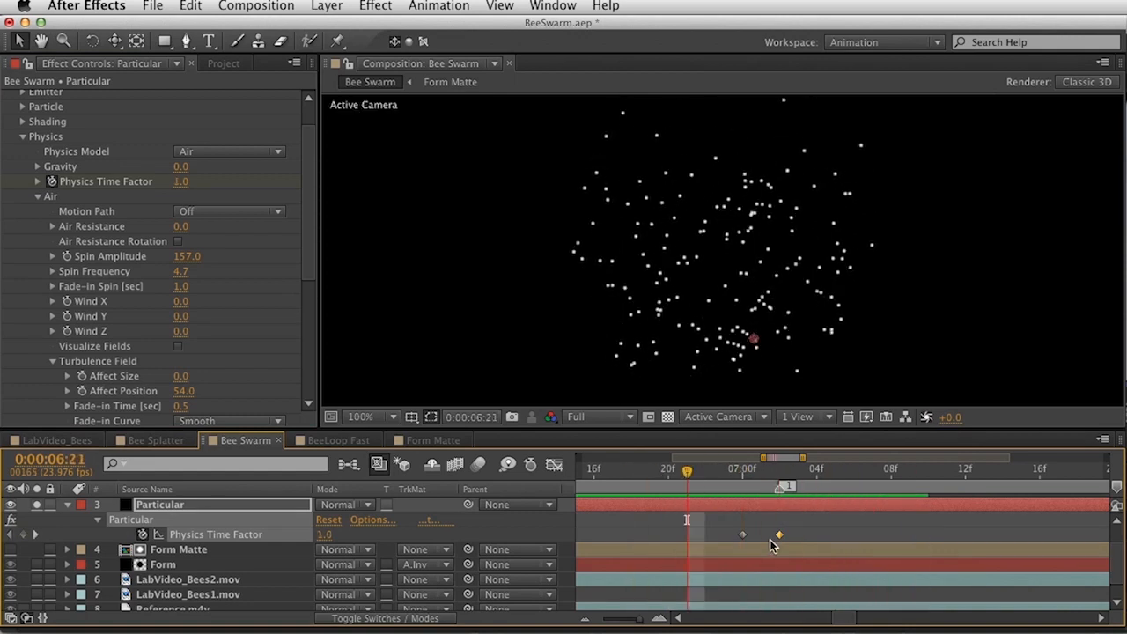
pyautogui.moveTo(744, 535); pyautogui.dragTo(687, 535)
pyautogui.moveTo(674, 472); pyautogui.dragTo(594, 512)
pyautogui.press('space')
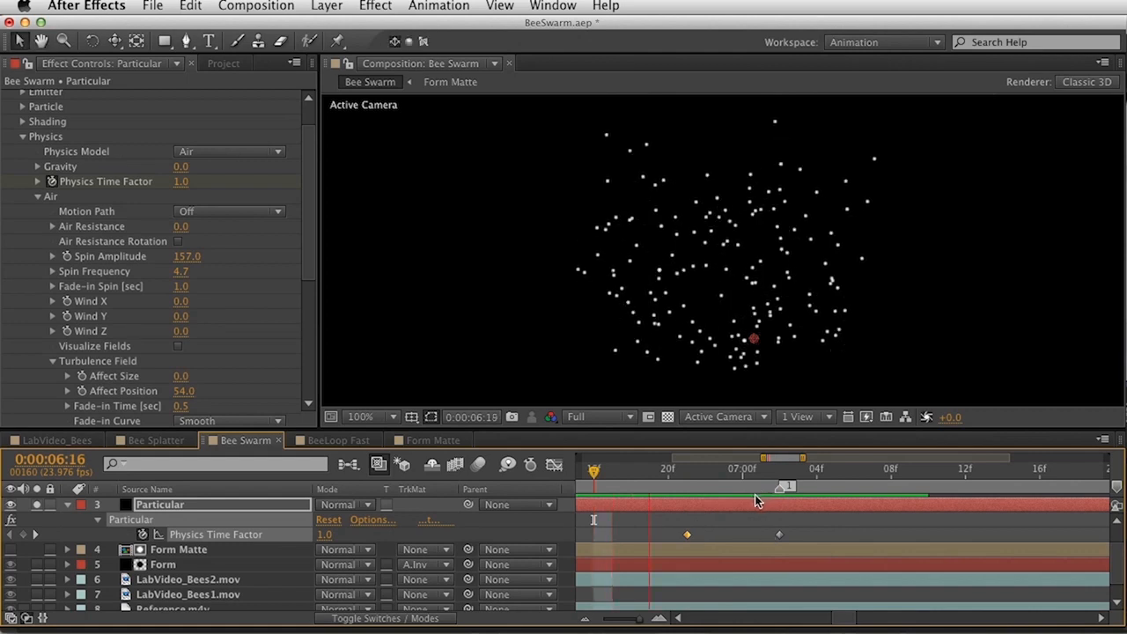
pyautogui.press('space')
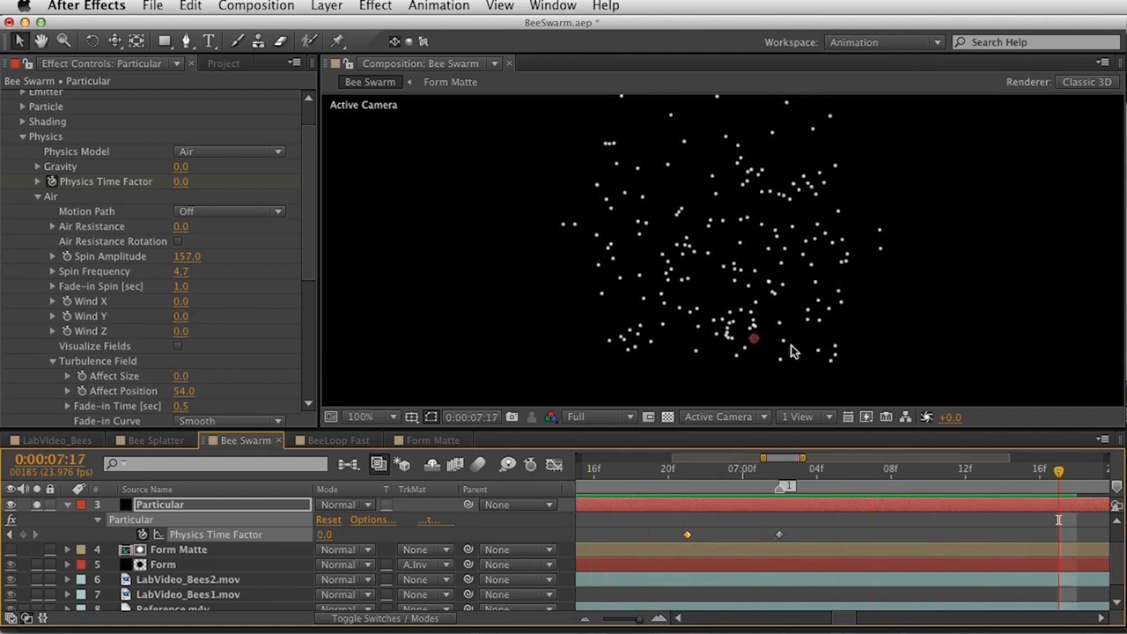
pyautogui.press('-')
pyautogui.press('-')
pyautogui.press('-')
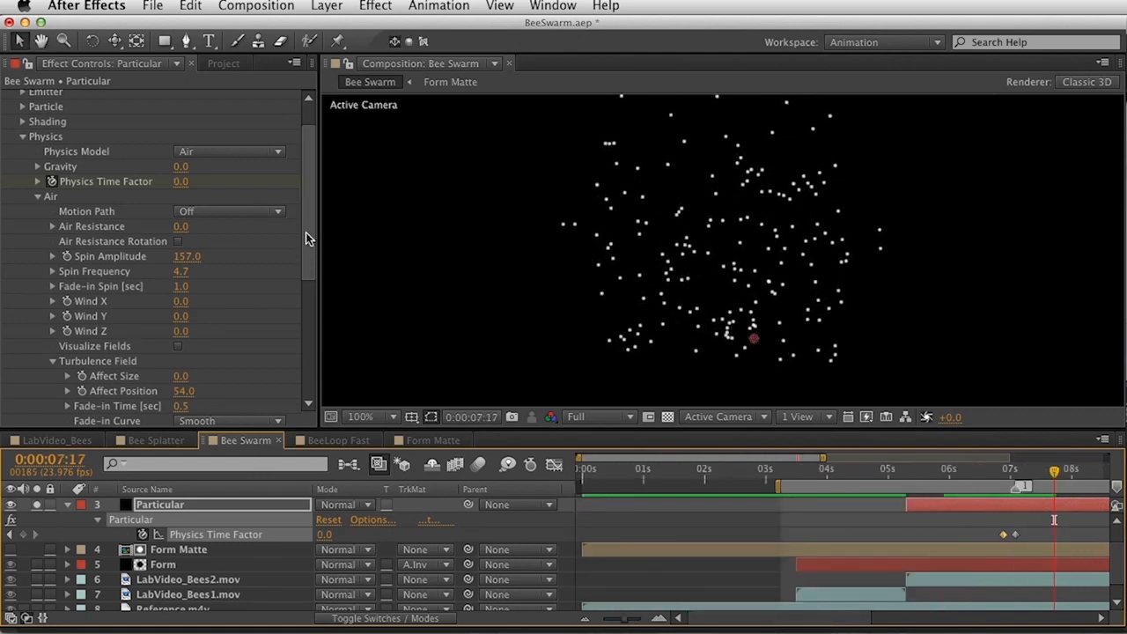
pyautogui.moveTo(308, 216); pyautogui.dragTo(313, 100)
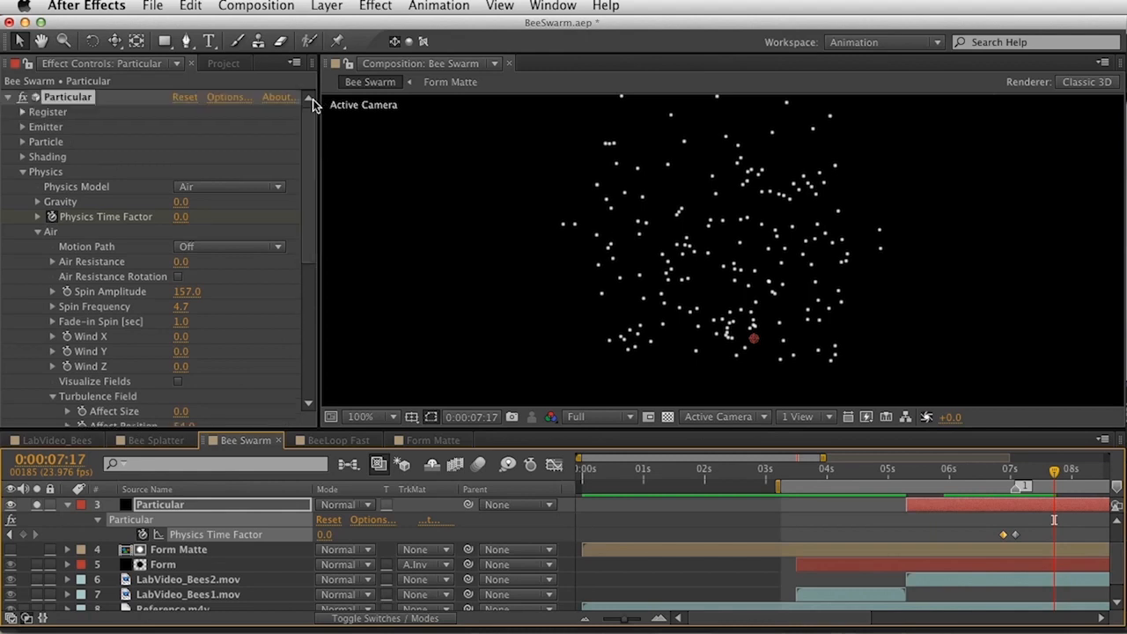
# Change the Particular emitter's Random Seed to 100210 to vary the particle distribution.
pyautogui.click(22, 127)
pyautogui.scroll(-2, 88, 221)
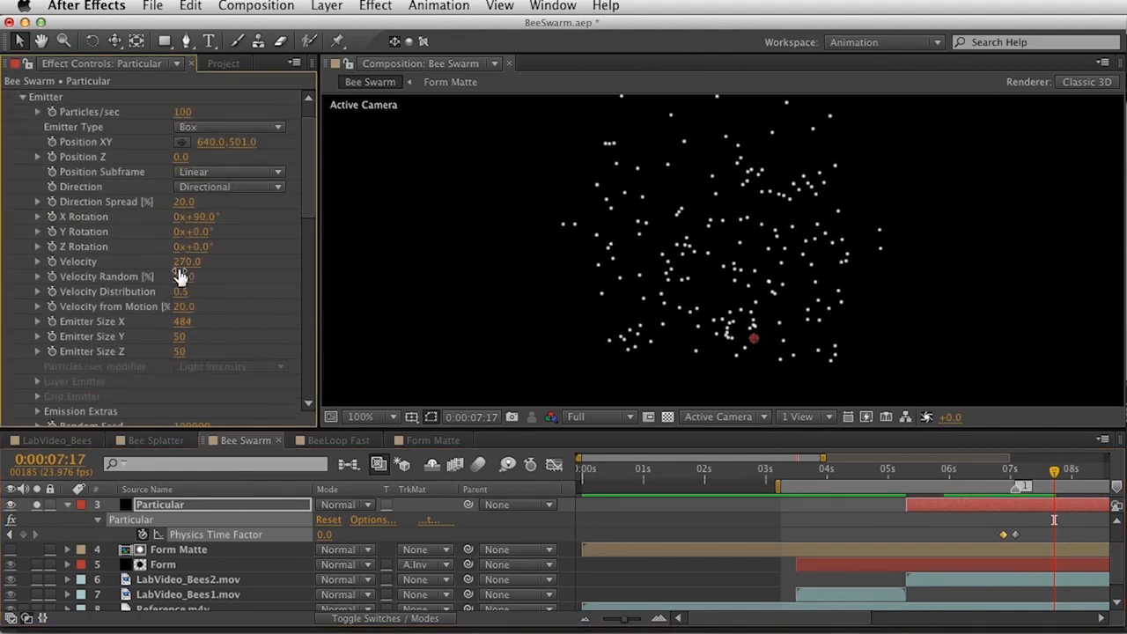
pyautogui.moveTo(176, 380); pyautogui.dragTo(184, 349)
pyautogui.moveTo(197, 388); pyautogui.dragTo(237, 391)
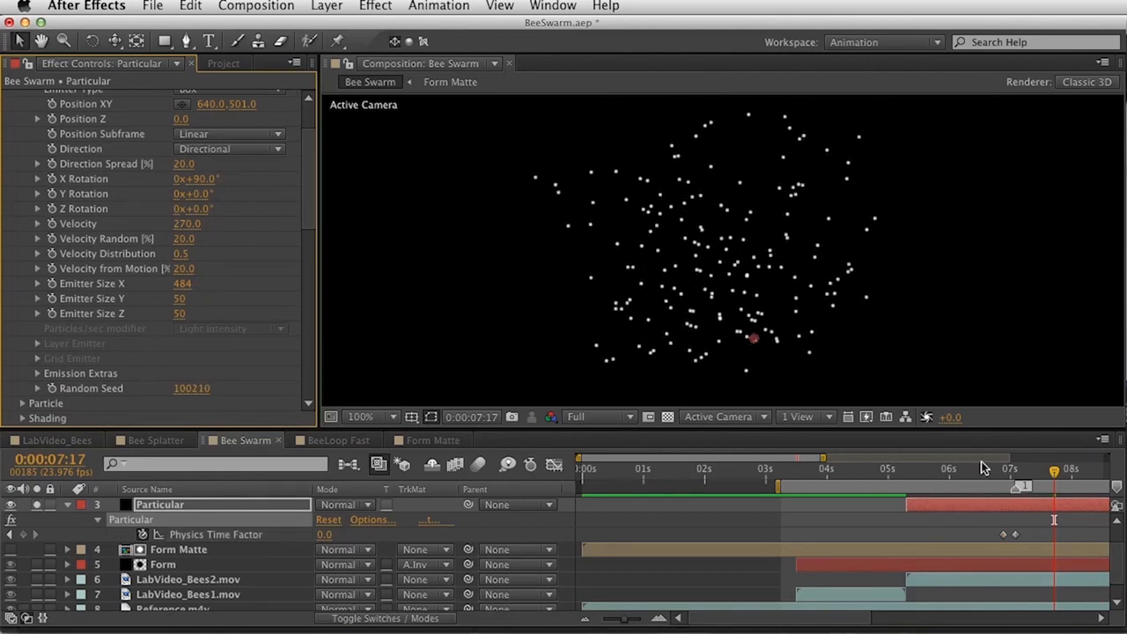
# Preview the particle slowdown around the two Physics Time Factor keyframes, starting from 0:00:06:12.
pyautogui.click(1011, 469)
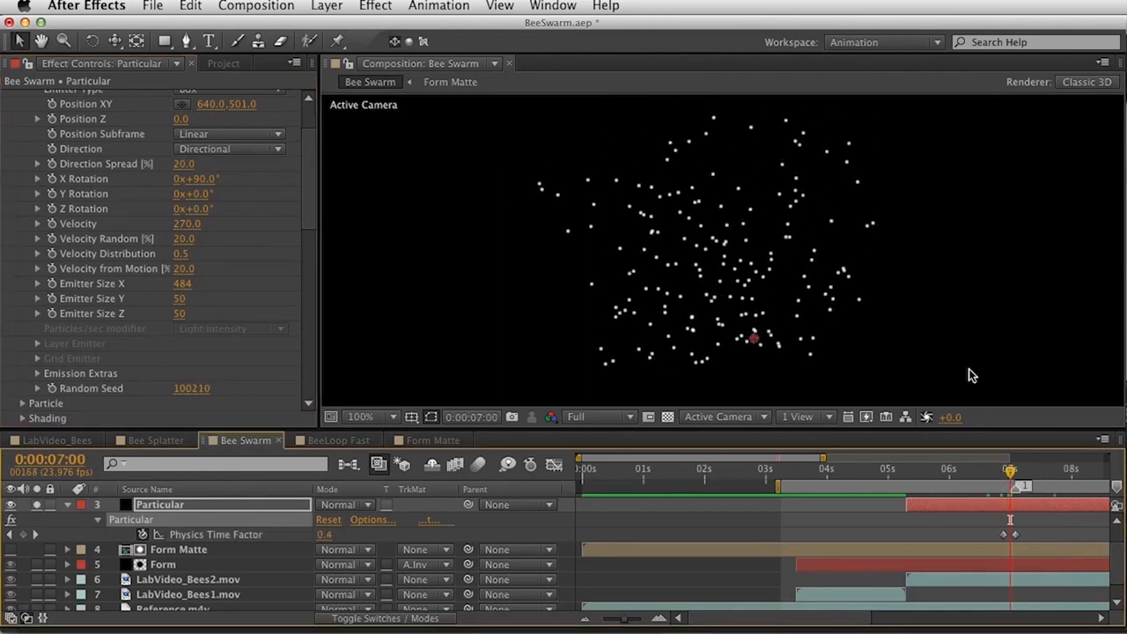
pyautogui.press('=')
pyautogui.press('=')
pyautogui.moveTo(754, 532); pyautogui.dragTo(554, 555)
pyautogui.moveTo(691, 478)
pyautogui.mouseDown()
pyautogui.moveTo(818, 484)
pyautogui.moveTo(671, 485)
pyautogui.mouseUp()
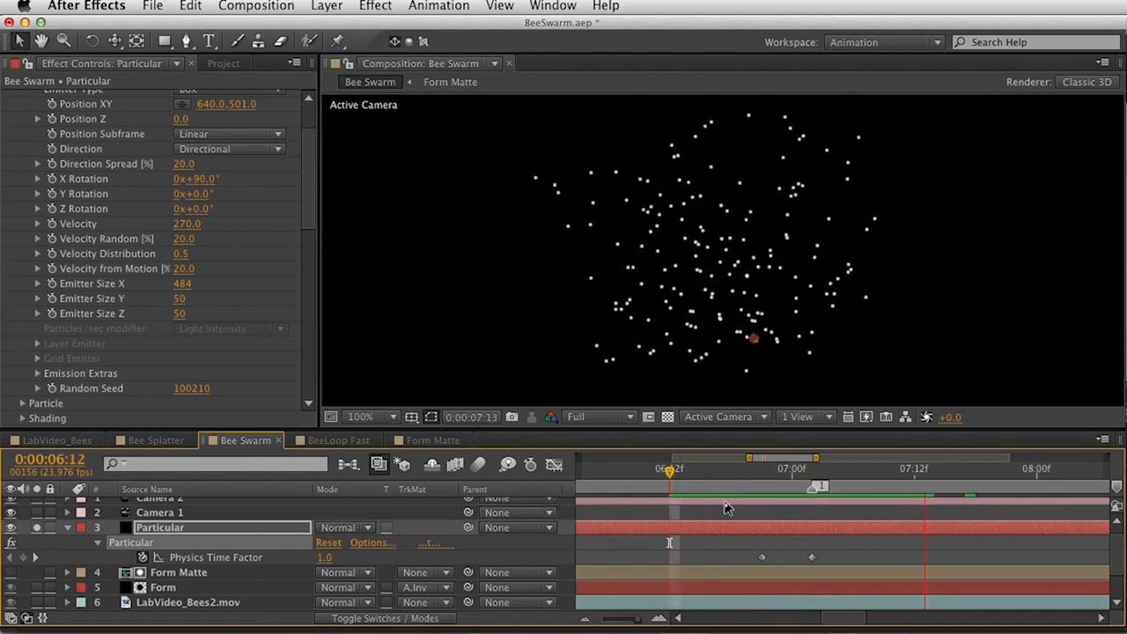
pyautogui.moveTo(713, 480); pyautogui.dragTo(749, 477)
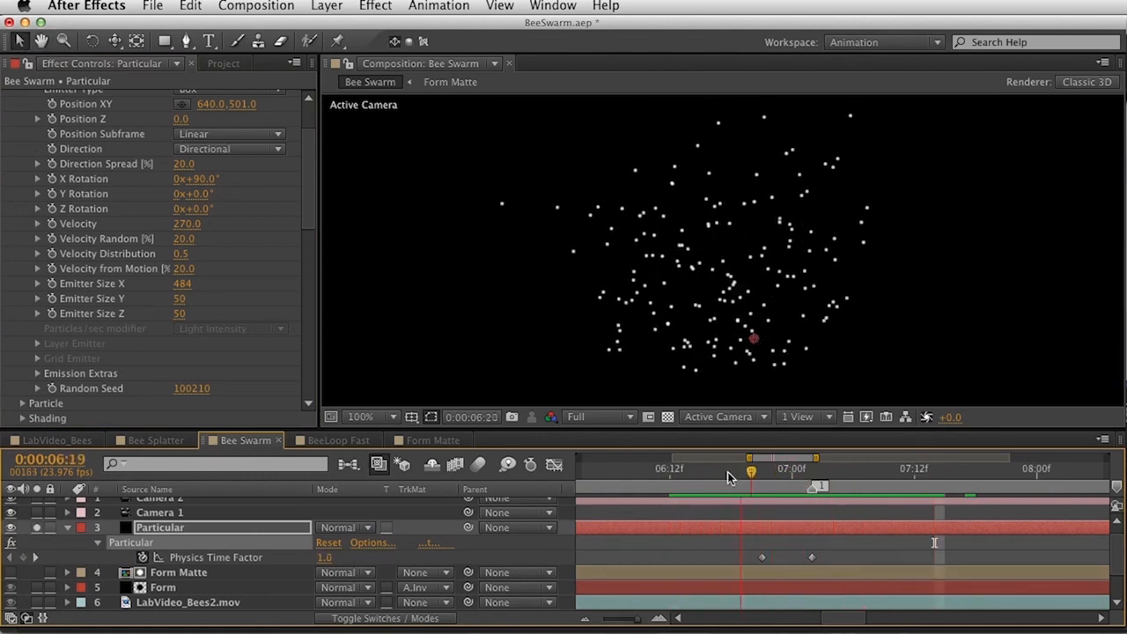
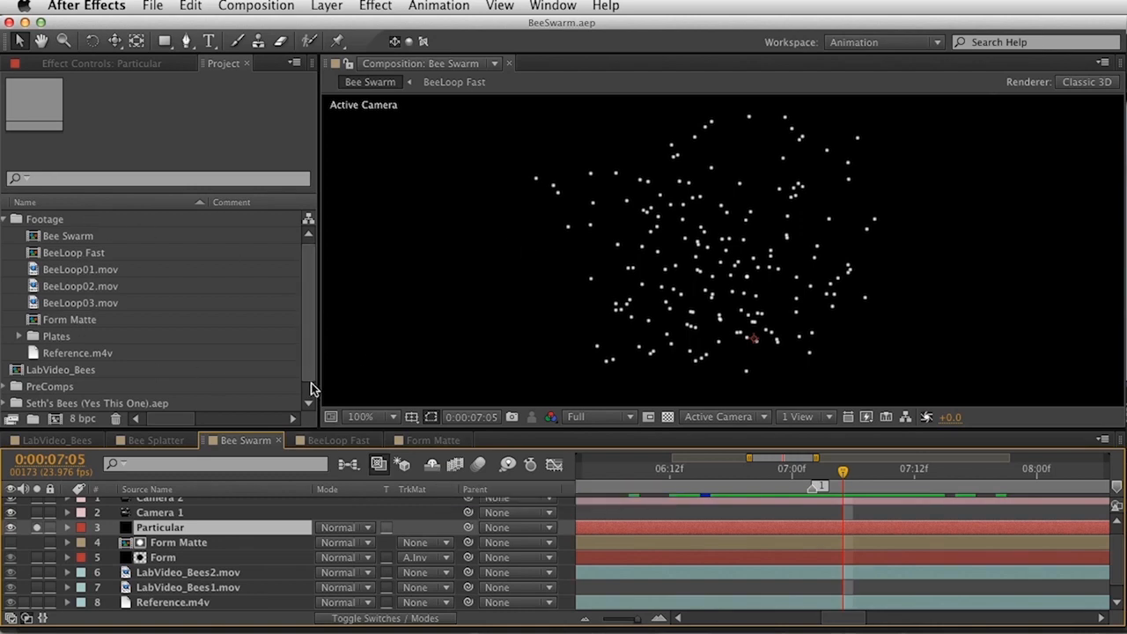
# Find the BeeLoop_3X layer in the LabVideo_Bees composition and reveal its source in the project.
pyautogui.scroll(-1, 307, 303)
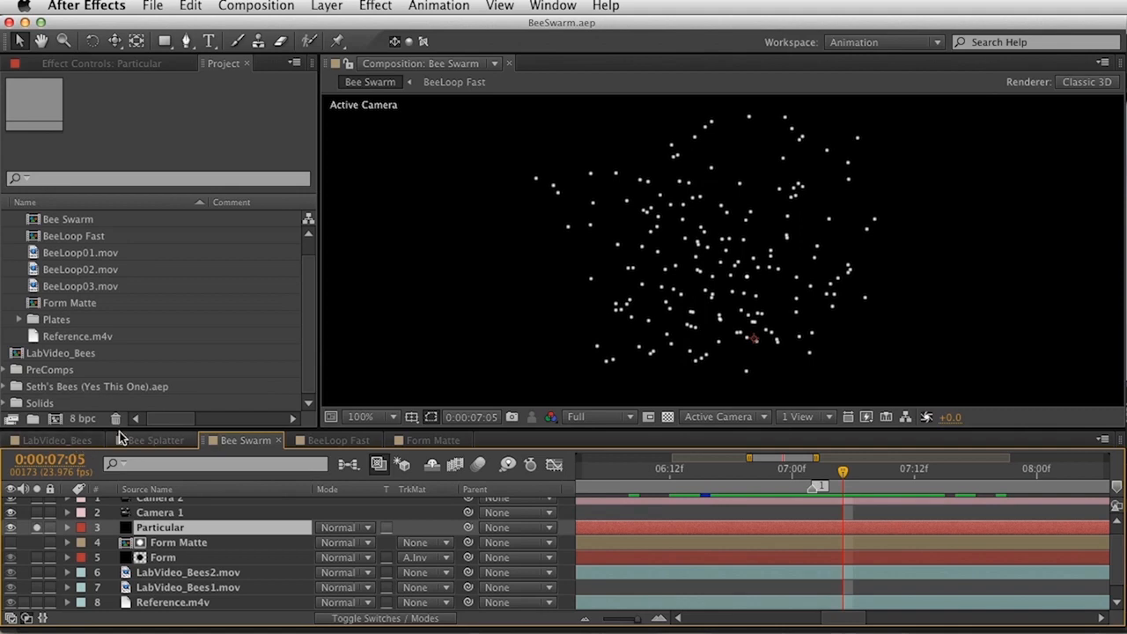
pyautogui.click(55, 440)
pyautogui.scroll(-3, 151, 577)
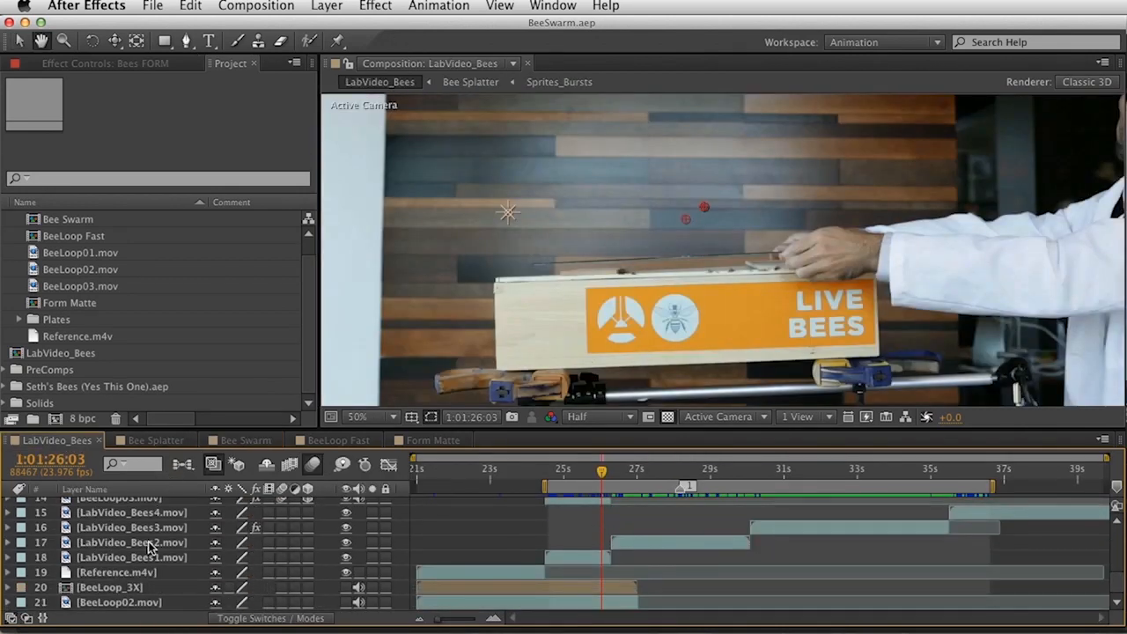
pyautogui.click(123, 588)
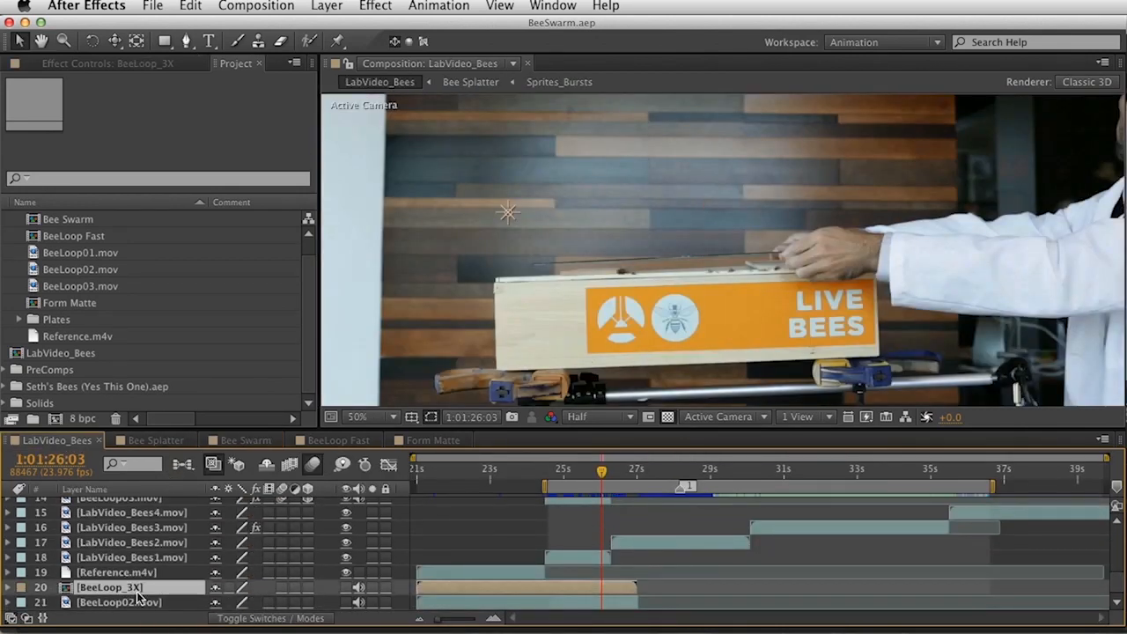
pyautogui.rightClick(123, 592)
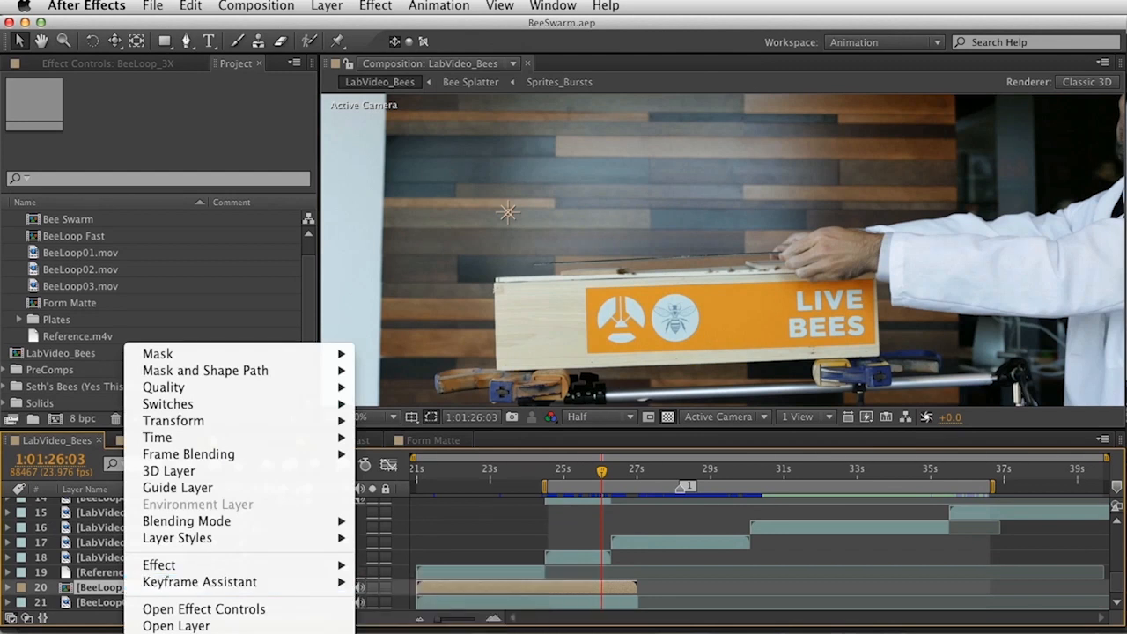
pyautogui.click(258, 516)
# Add the BeeLoop_3X composition to Bee Swarm as a layer directly below Particular.
pyautogui.click(339, 440)
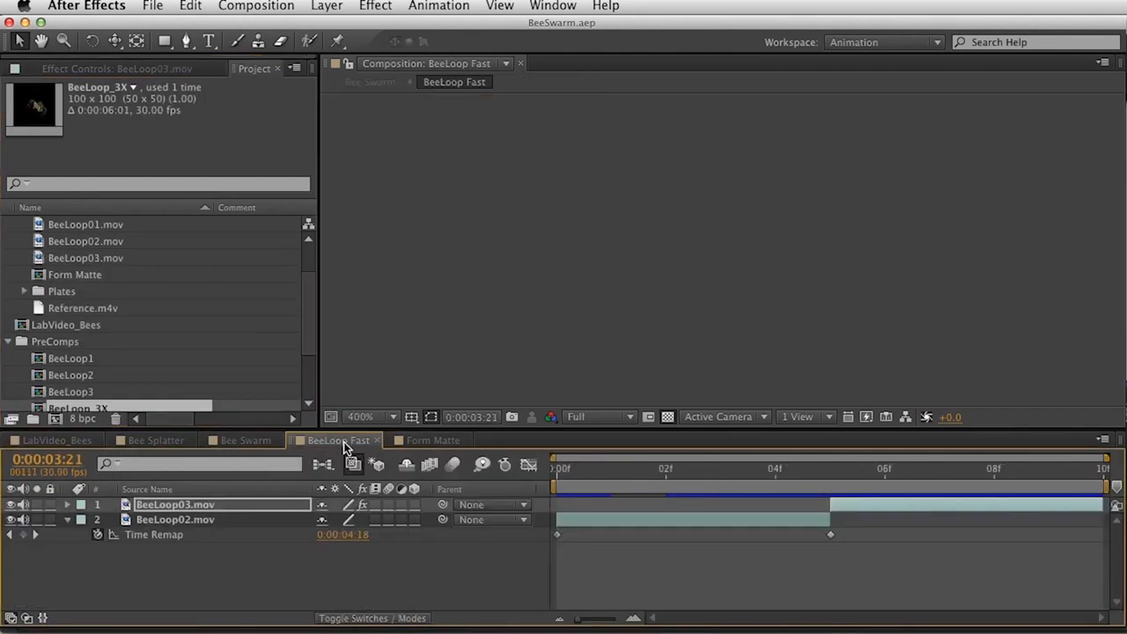
pyautogui.click(245, 440)
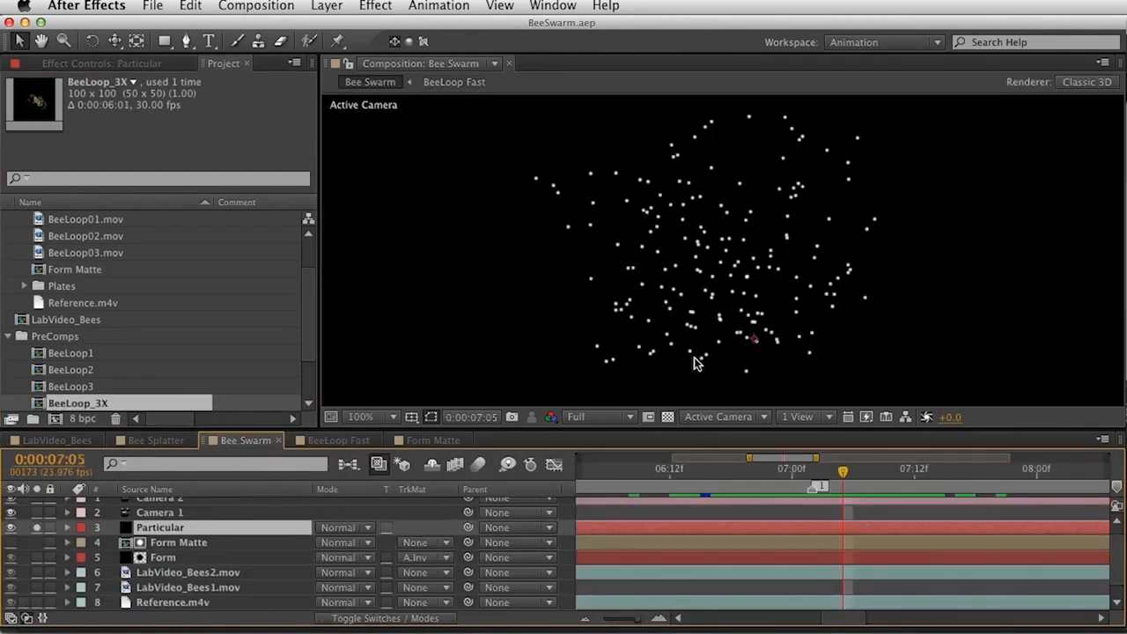
pyautogui.moveTo(91, 407); pyautogui.dragTo(174, 548)
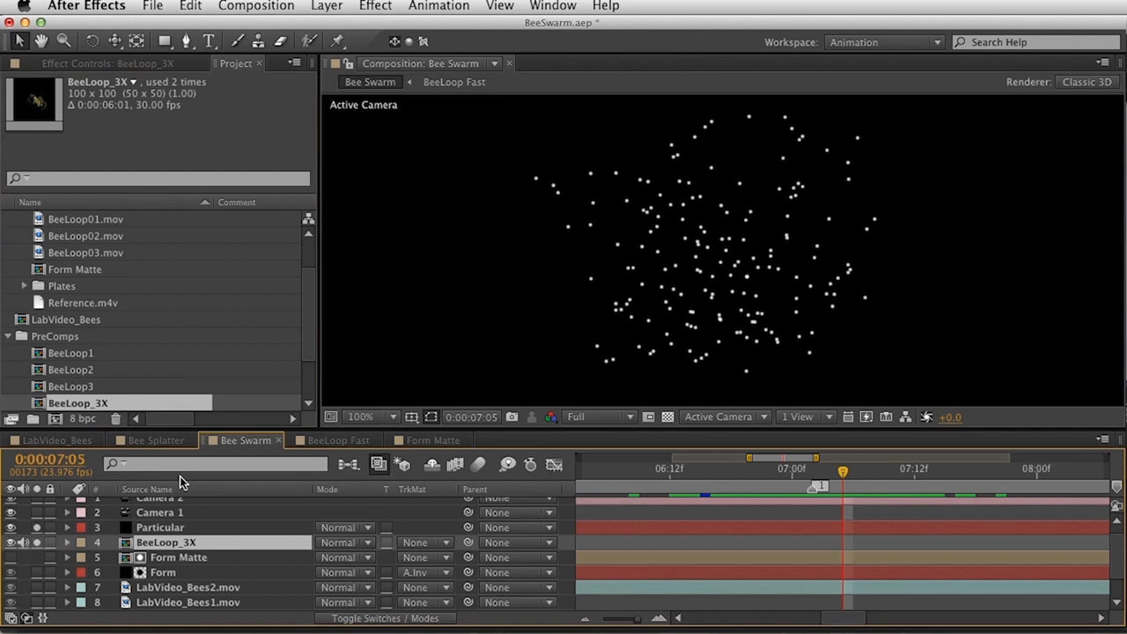
# Open the BeeLoop_3X composition and collapse the BeeLoop1 layer's properties.
pyautogui.doubleClick(165, 543)
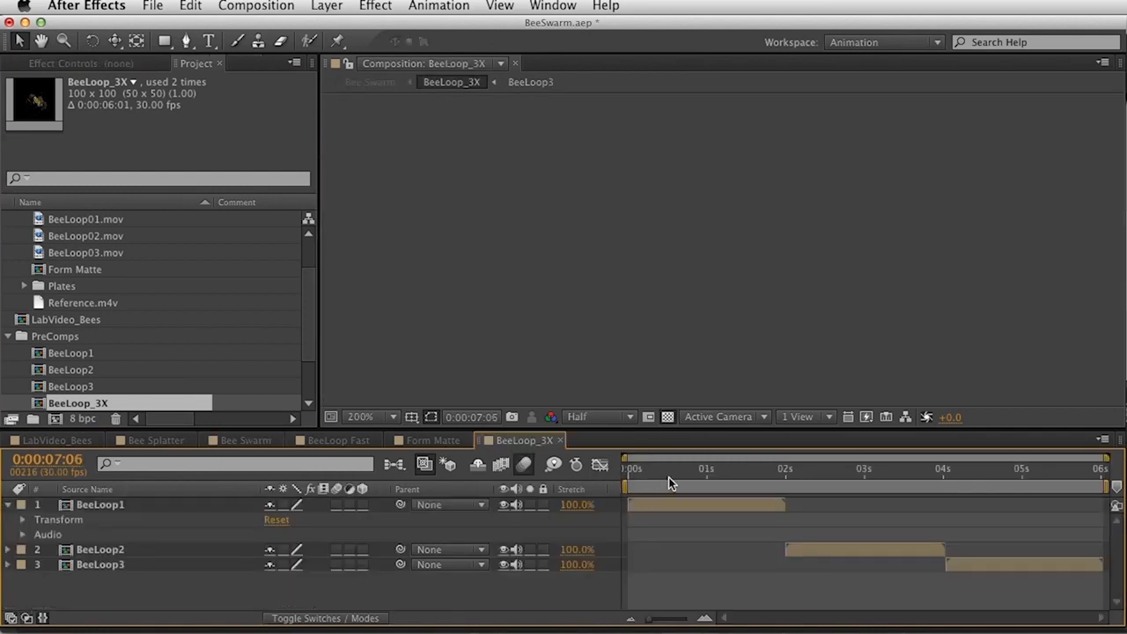
pyautogui.moveTo(669, 476)
pyautogui.mouseDown()
pyautogui.moveTo(637, 476)
pyautogui.moveTo(678, 475)
pyautogui.mouseUp()
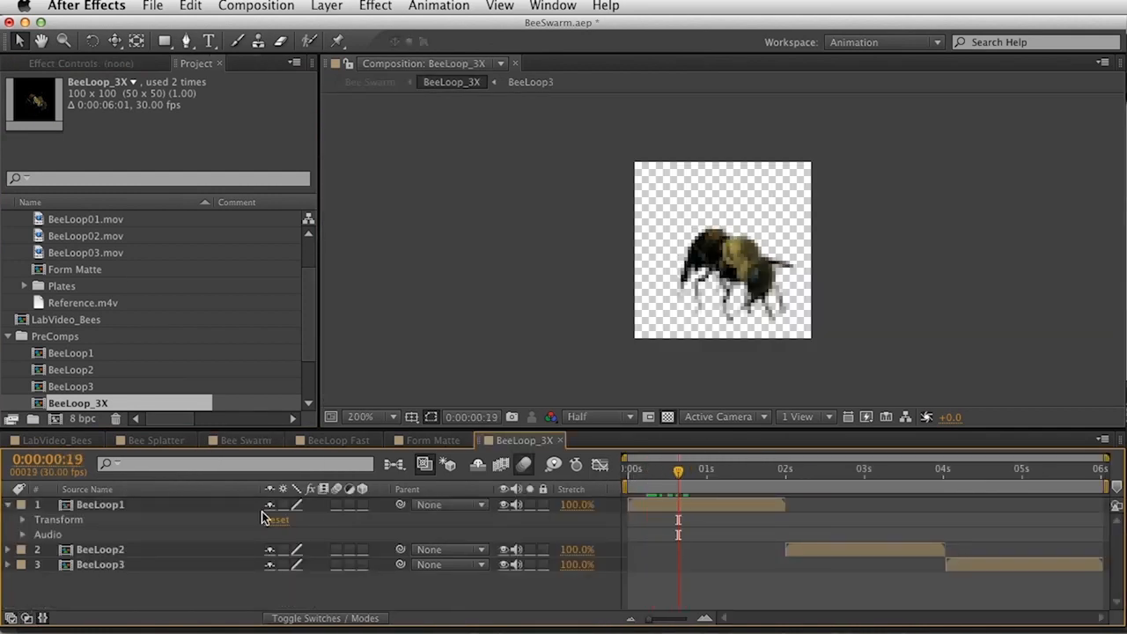
pyautogui.click(128, 508)
pyautogui.press('u')
pyautogui.click(108, 584)
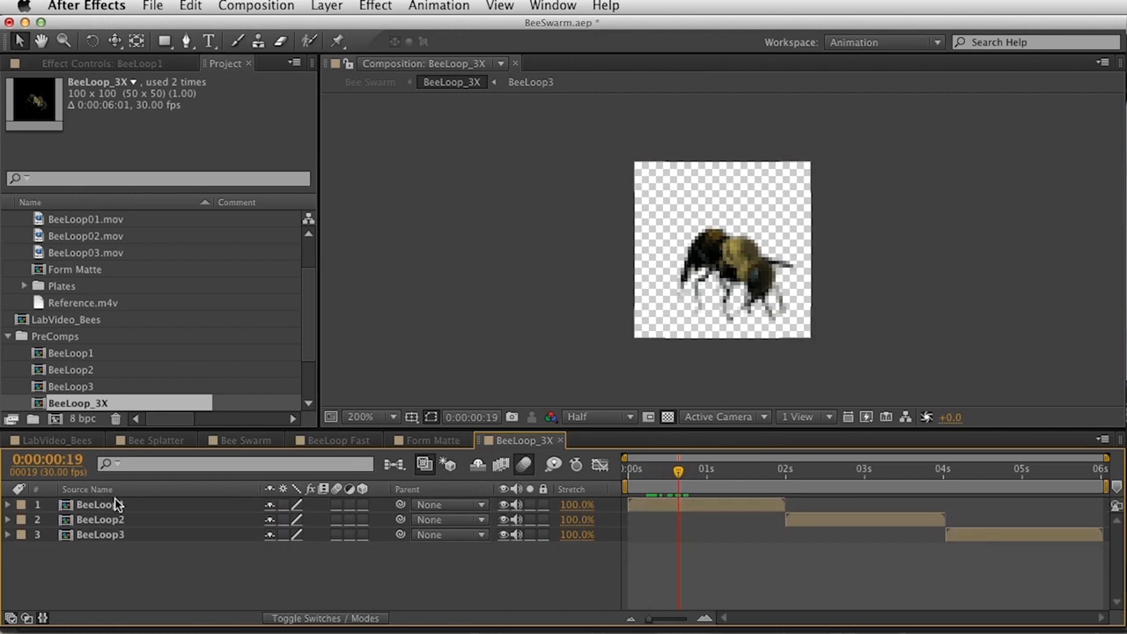
# Review the BeeLoop1, BeeLoop2 and BeeLoop3 layers in sequence by scrubbing through BeeLoop_3X.
pyautogui.click(126, 505)
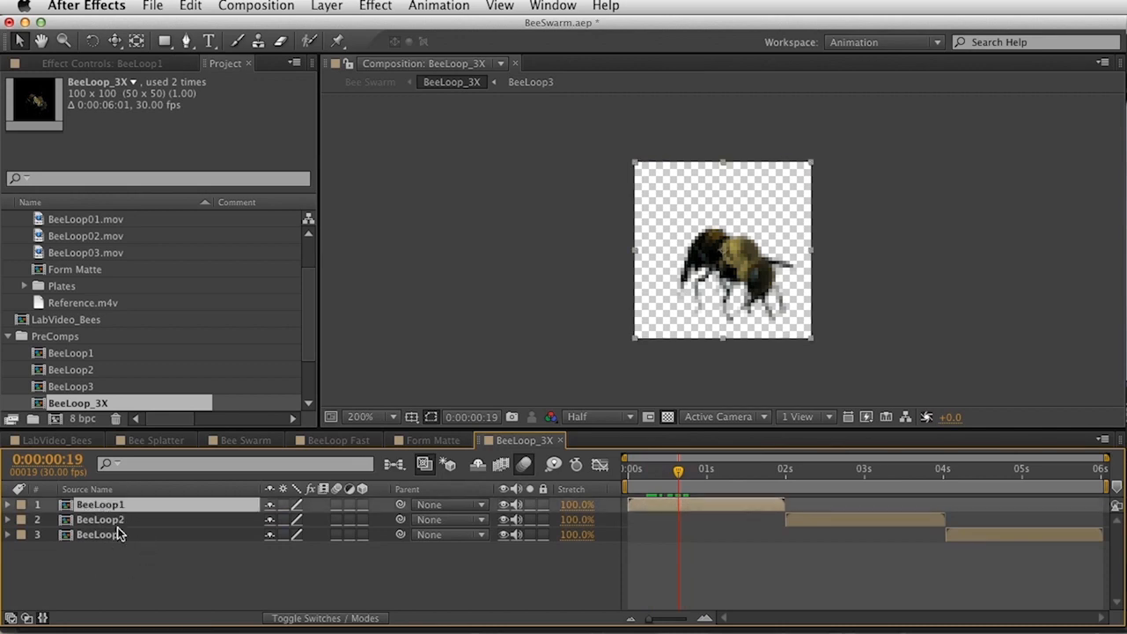
pyautogui.click(123, 522)
pyautogui.click(131, 535)
pyautogui.moveTo(679, 476); pyautogui.dragTo(1001, 484)
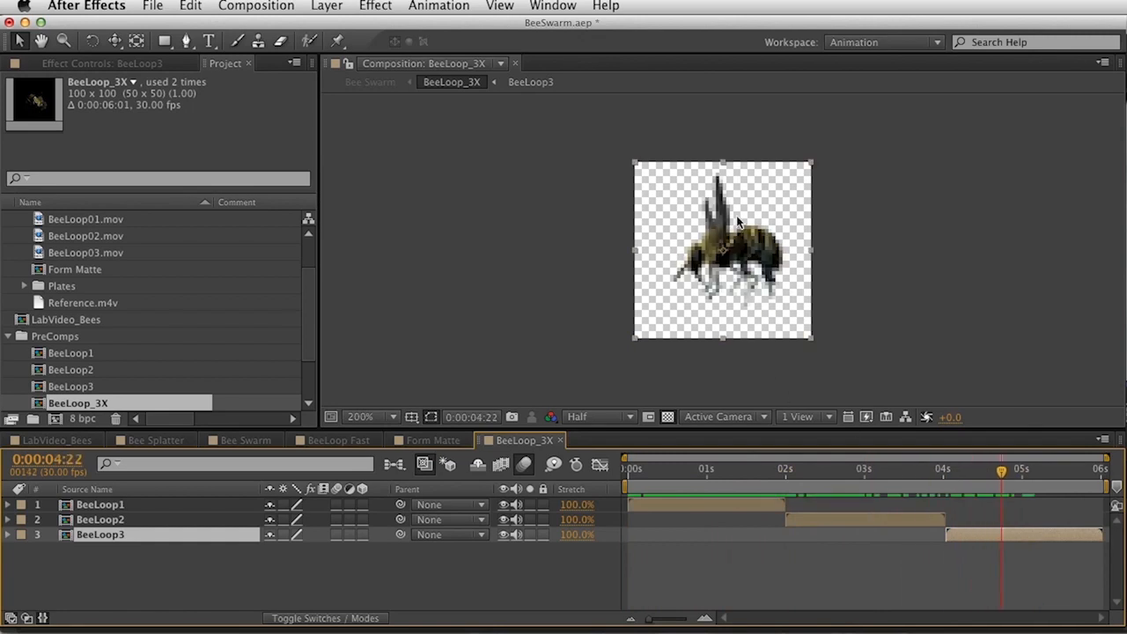
pyautogui.moveTo(695, 473); pyautogui.dragTo(772, 478)
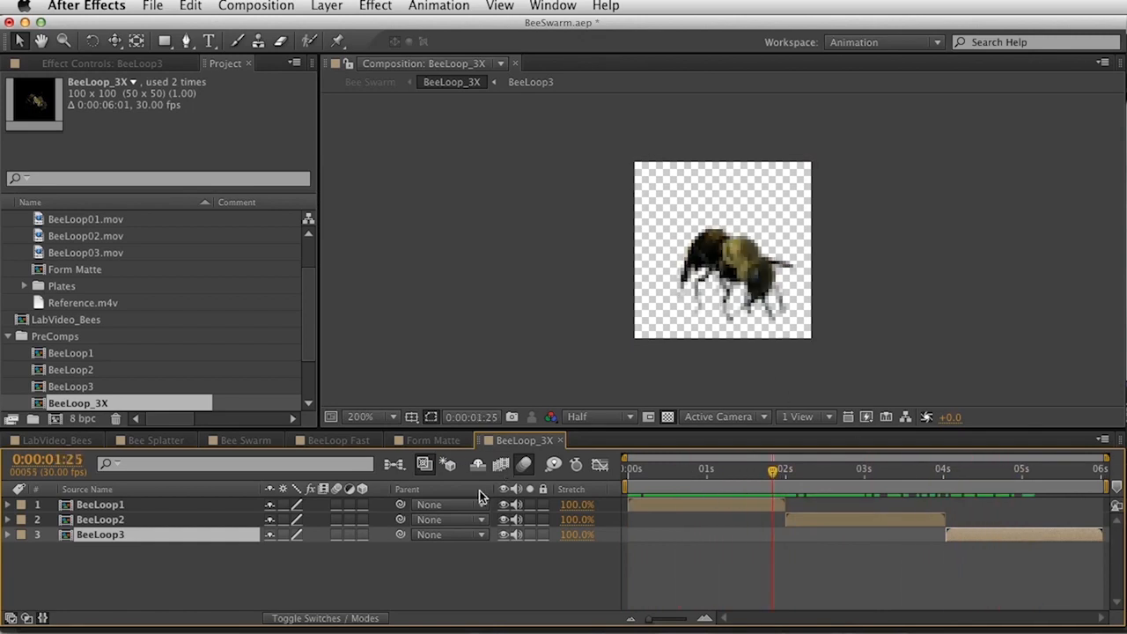
pyautogui.click(320, 567)
# Open the BeeLoop1 precomp from BeeLoop_3X and inspect its BeeLoop01.mov layer.
pyautogui.click(174, 507)
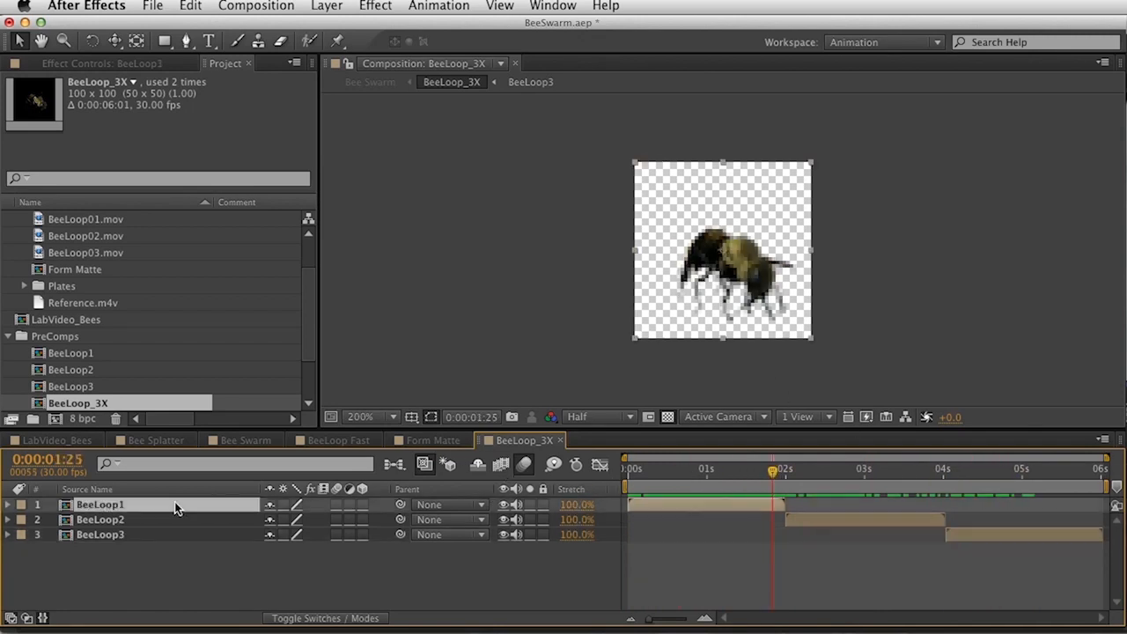
pyautogui.doubleClick(174, 507)
pyautogui.moveTo(666, 474); pyautogui.dragTo(702, 478)
pyautogui.click(137, 508)
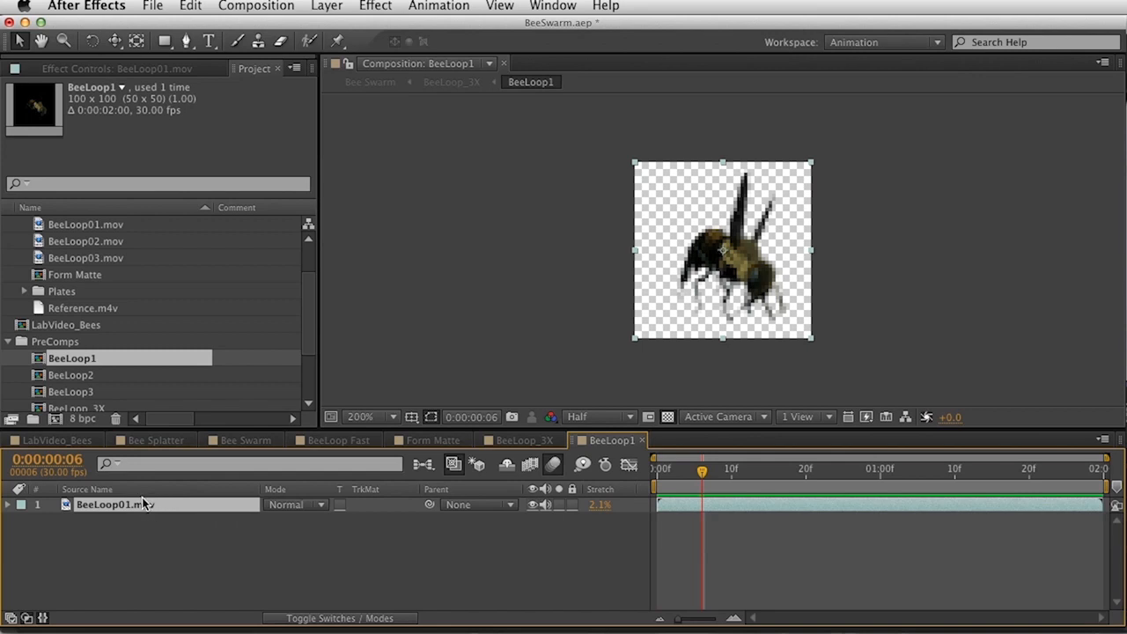
pyautogui.click(525, 440)
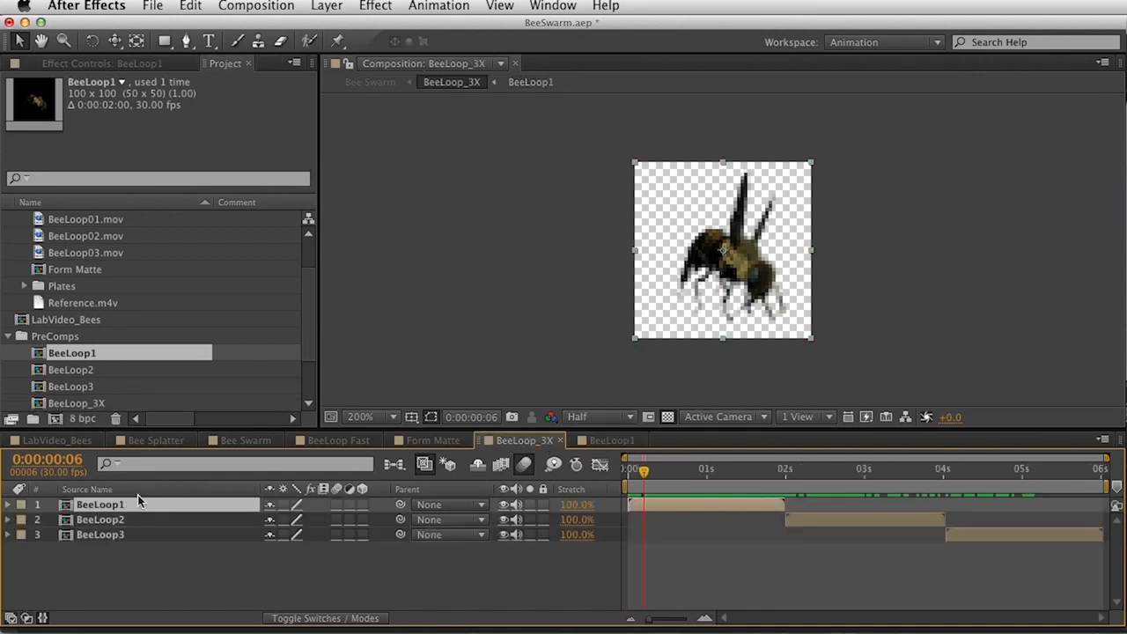
pyautogui.doubleClick(125, 506)
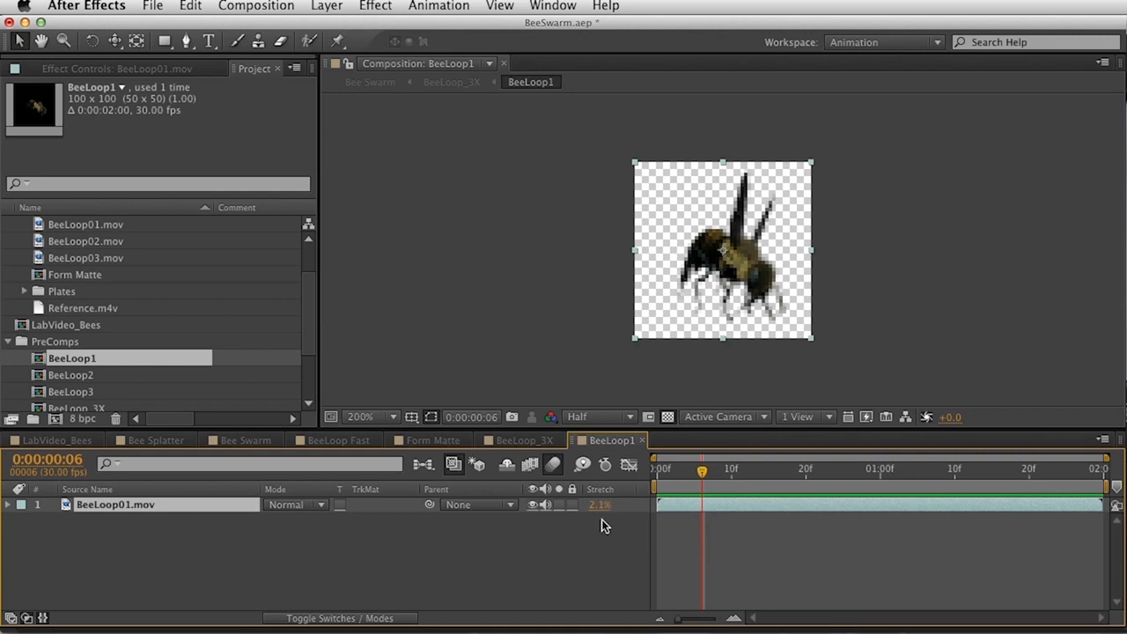
# Scrub and play through BeeLoop1 to examine how the time-stretched bee's wings move over its full duration.
pyautogui.moveTo(780, 476); pyautogui.dragTo(926, 507)
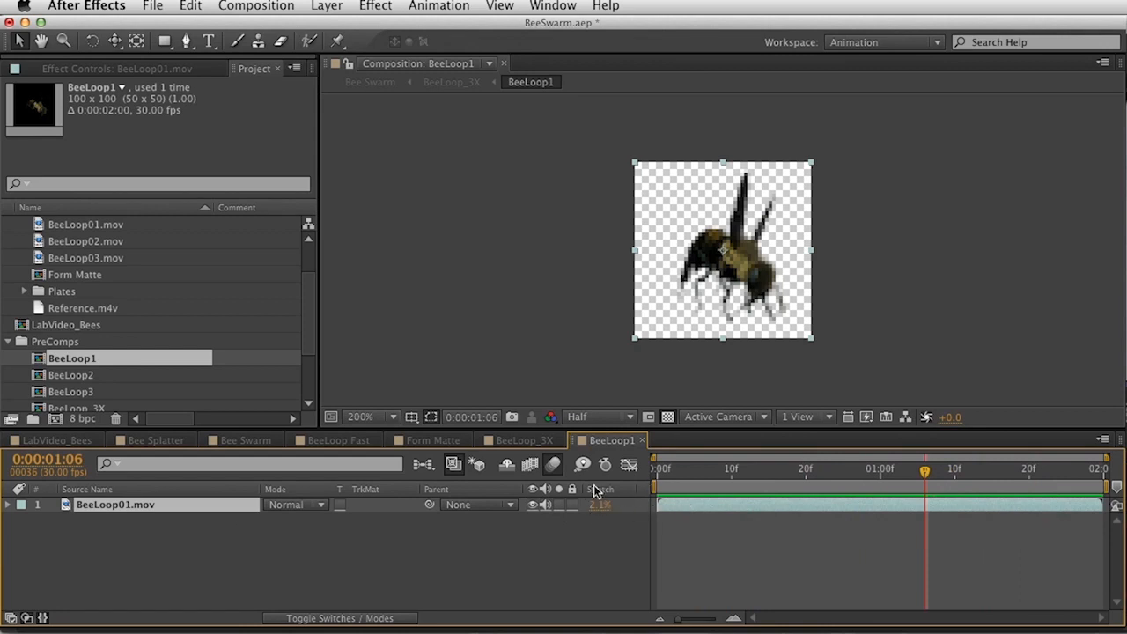
pyautogui.moveTo(737, 476); pyautogui.dragTo(582, 528)
pyautogui.press('space')
pyautogui.press('space')
pyautogui.press('space')
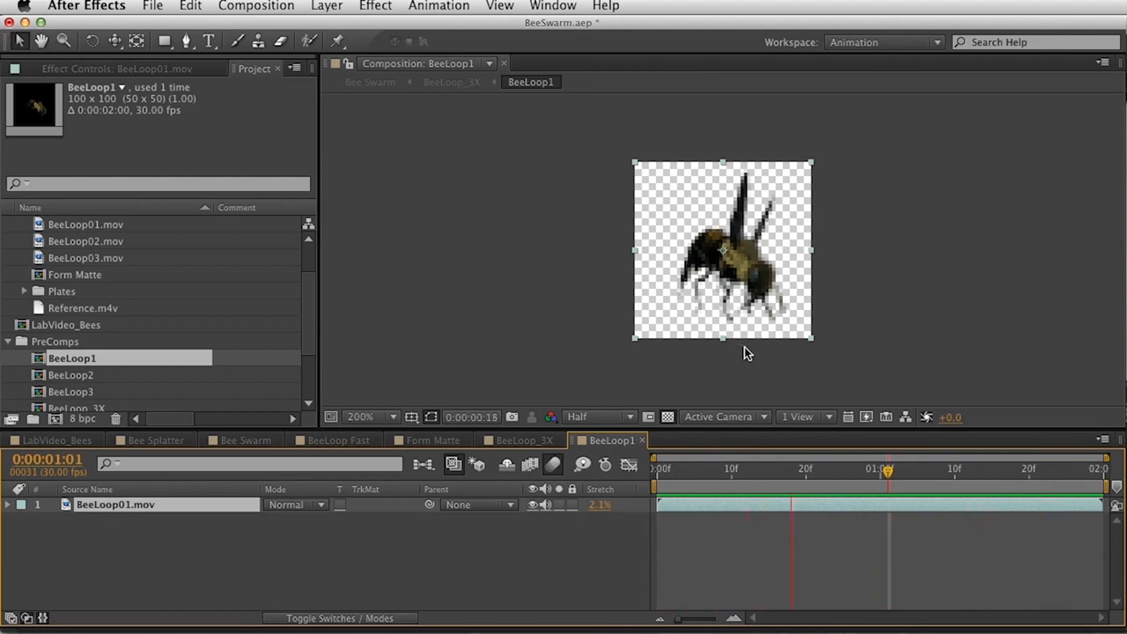
pyautogui.press('space')
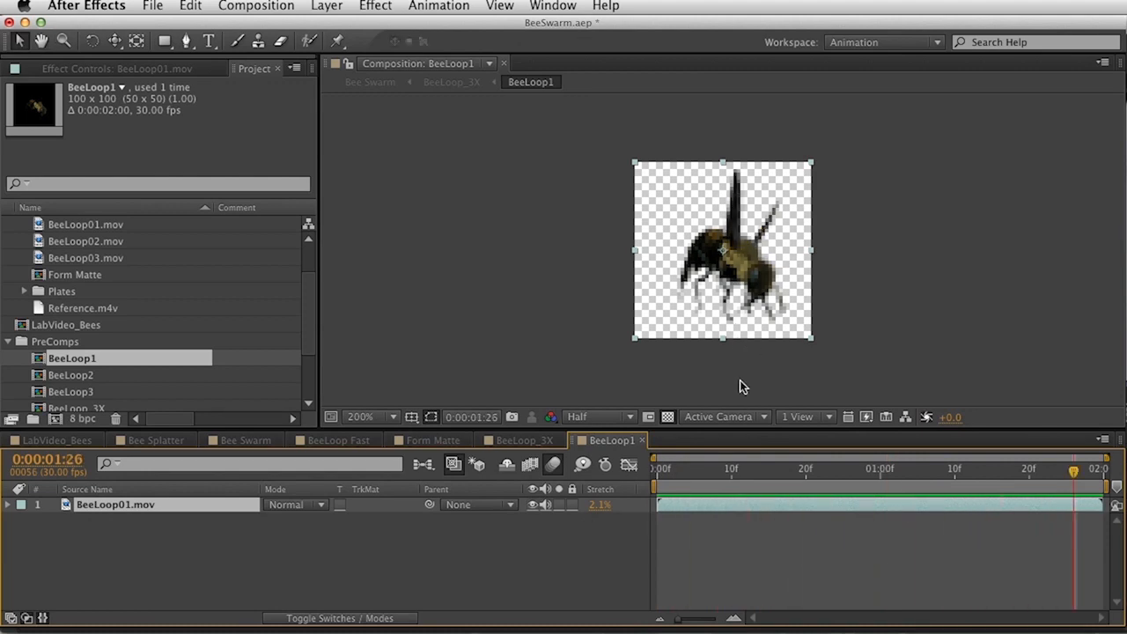
pyautogui.moveTo(717, 477); pyautogui.dragTo(754, 472)
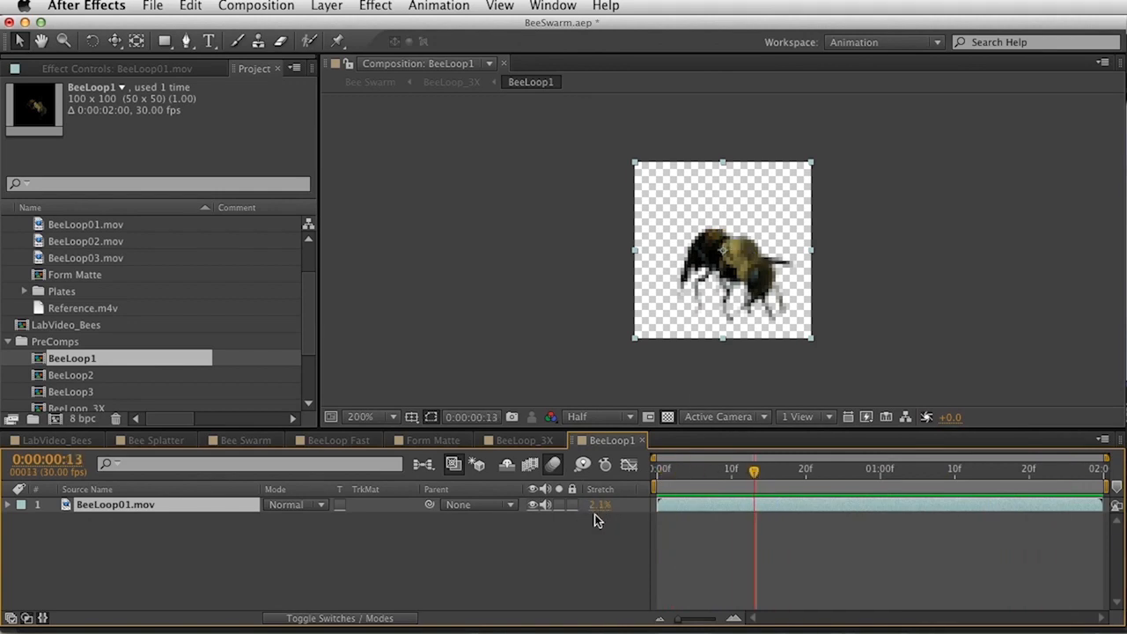
pyautogui.moveTo(704, 471); pyautogui.dragTo(1098, 500)
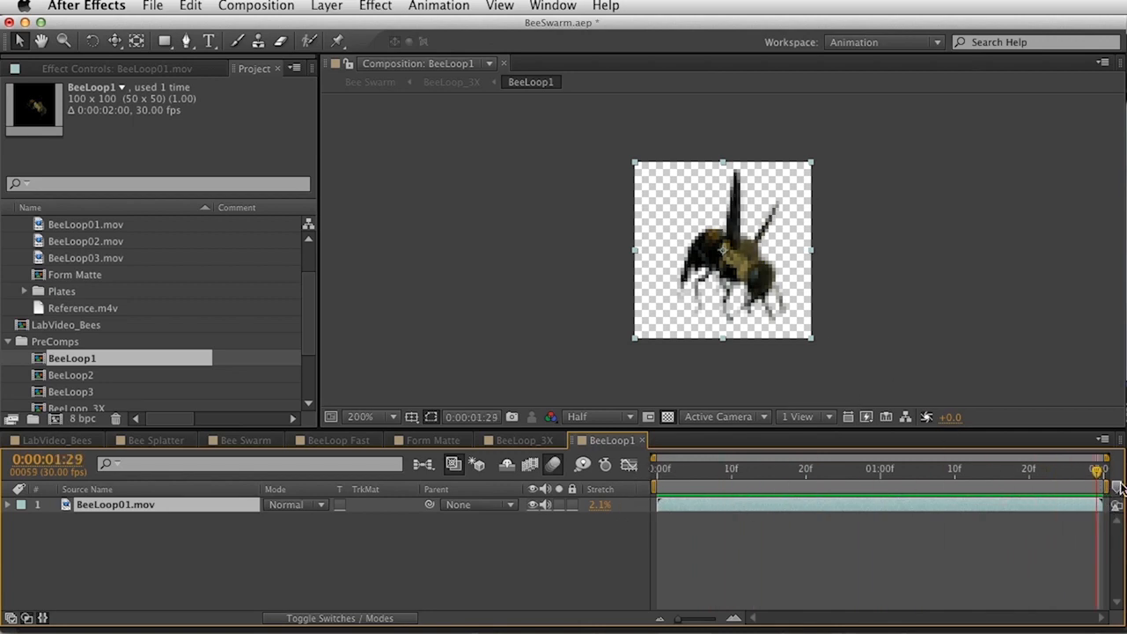
pyautogui.moveTo(792, 468); pyautogui.dragTo(761, 473)
pyautogui.moveTo(670, 471); pyautogui.dragTo(647, 482)
pyautogui.press('space')
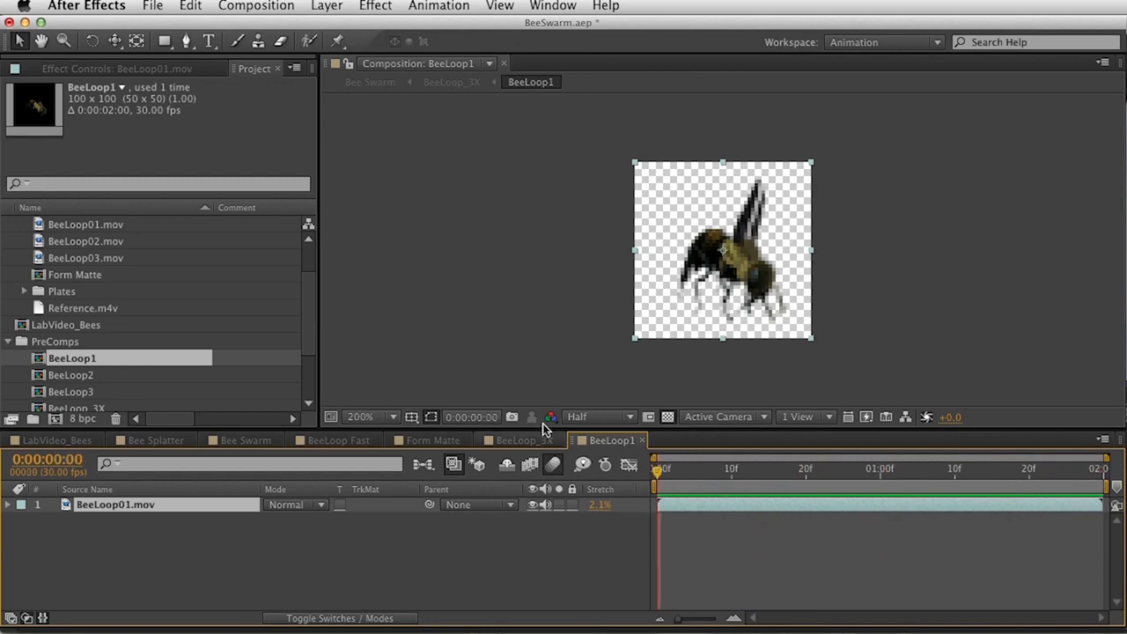
# Scrub the first bee segment in BeeLoop_3X and compare it with the BeeLoop1 precomp.
pyautogui.click(524, 440)
pyautogui.click(695, 474)
pyautogui.moveTo(703, 482); pyautogui.dragTo(659, 485)
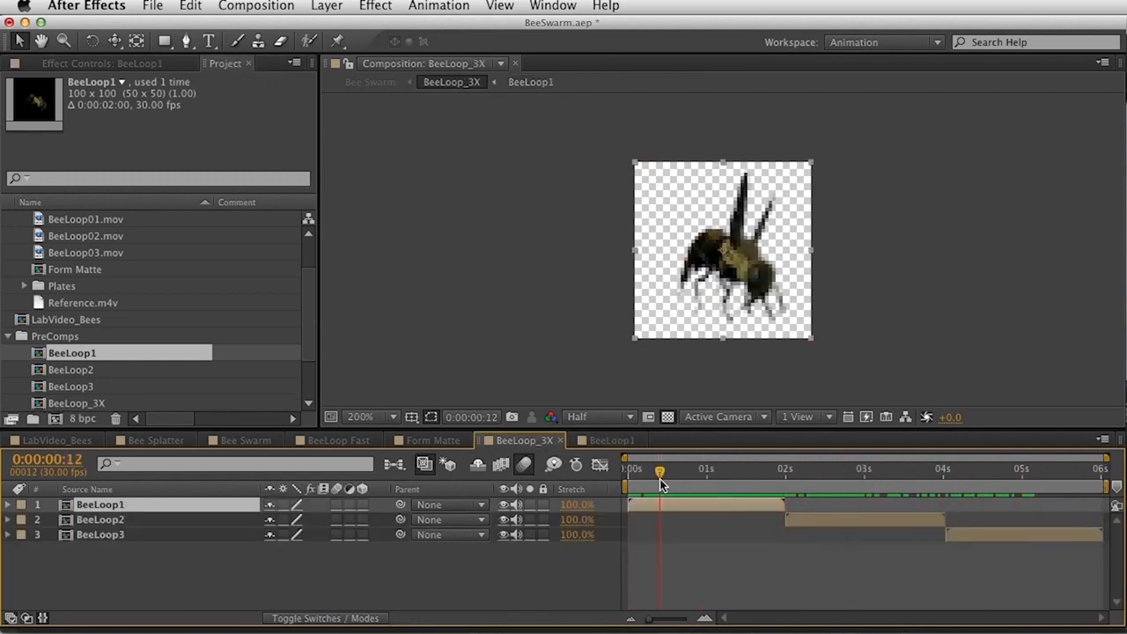
pyautogui.click(611, 440)
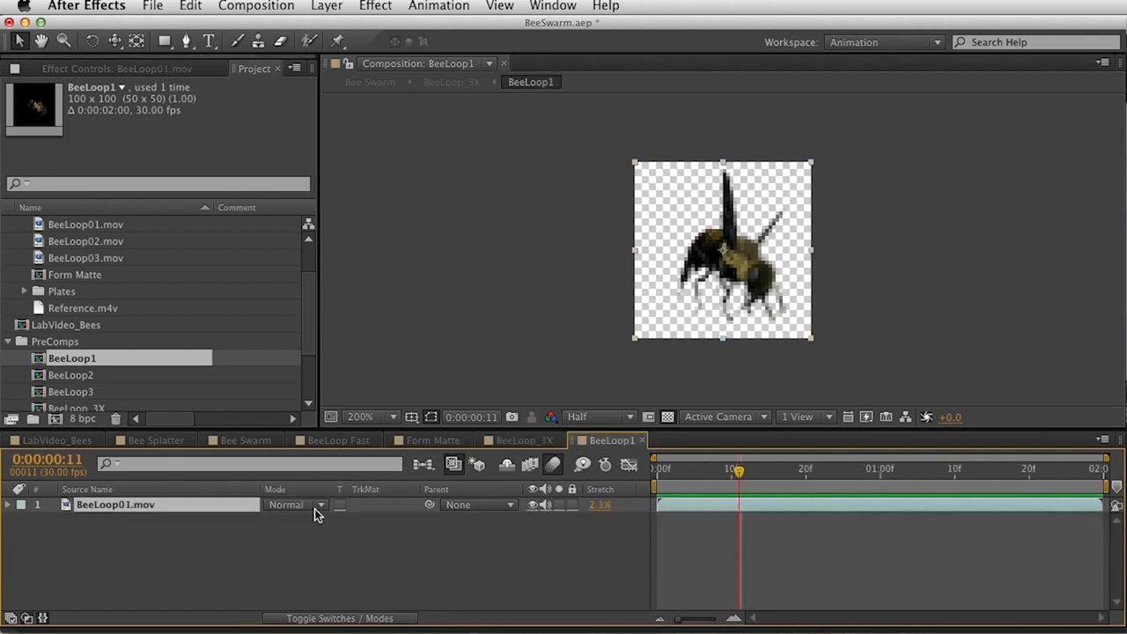
# Close BeeLoop1, open the BeeLoop2 precomp and scrub through its stretched bee clip.
pyautogui.click(641, 440)
pyautogui.doubleClick(242, 521)
pyautogui.moveTo(695, 480); pyautogui.dragTo(863, 480)
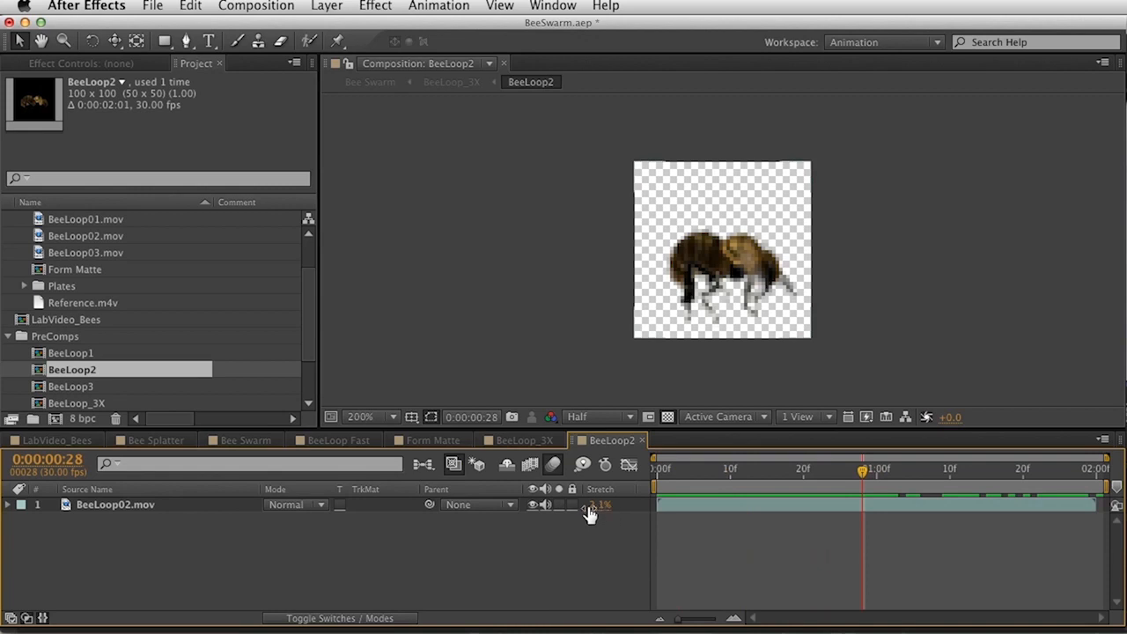
pyautogui.moveTo(743, 473); pyautogui.dragTo(898, 473)
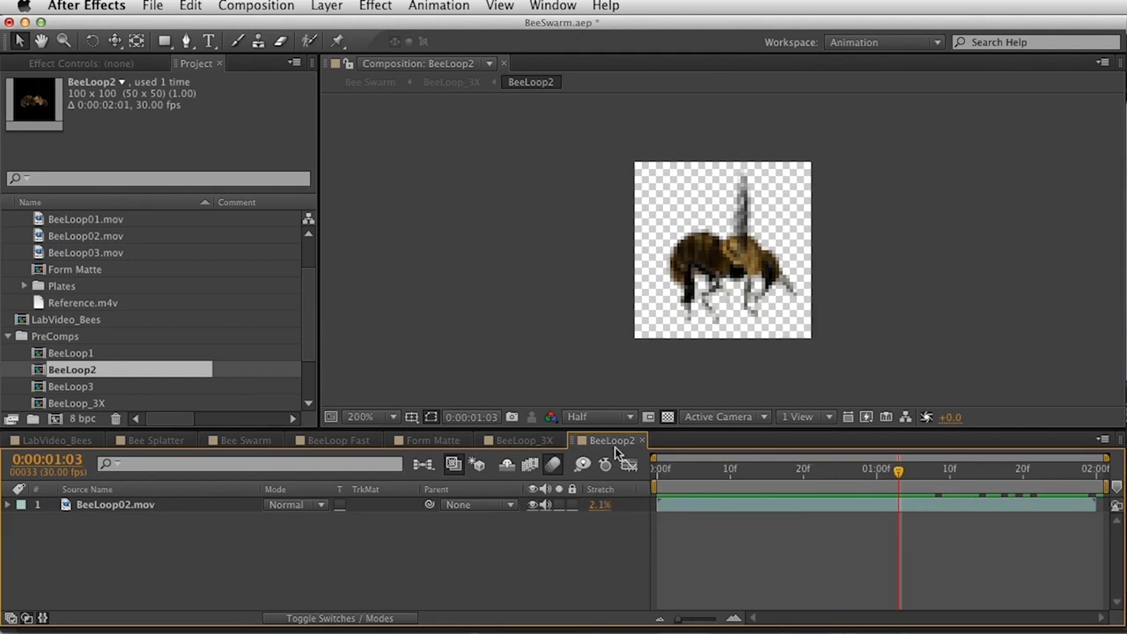
# Close the BeeLoop2 precomp, check the BeeLoop_3X composition settings and scrub through its first bee segment.
pyautogui.press('super+w')
pyautogui.moveTo(683, 480); pyautogui.dragTo(715, 480)
pyautogui.moveTo(627, 476); pyautogui.dragTo(662, 480)
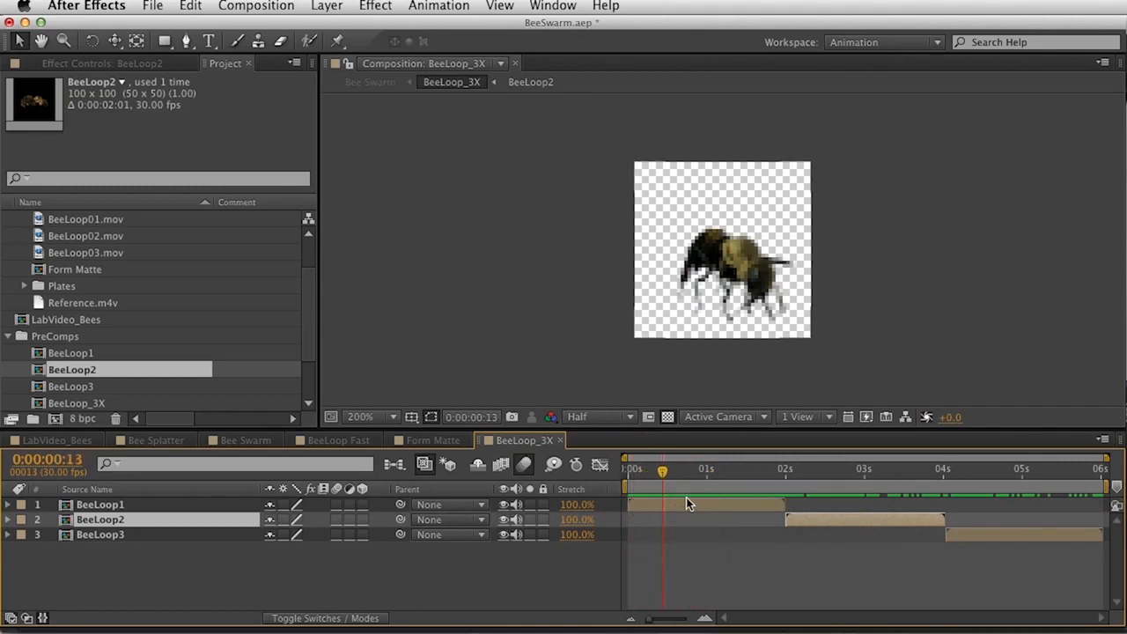
pyautogui.press('super+k')
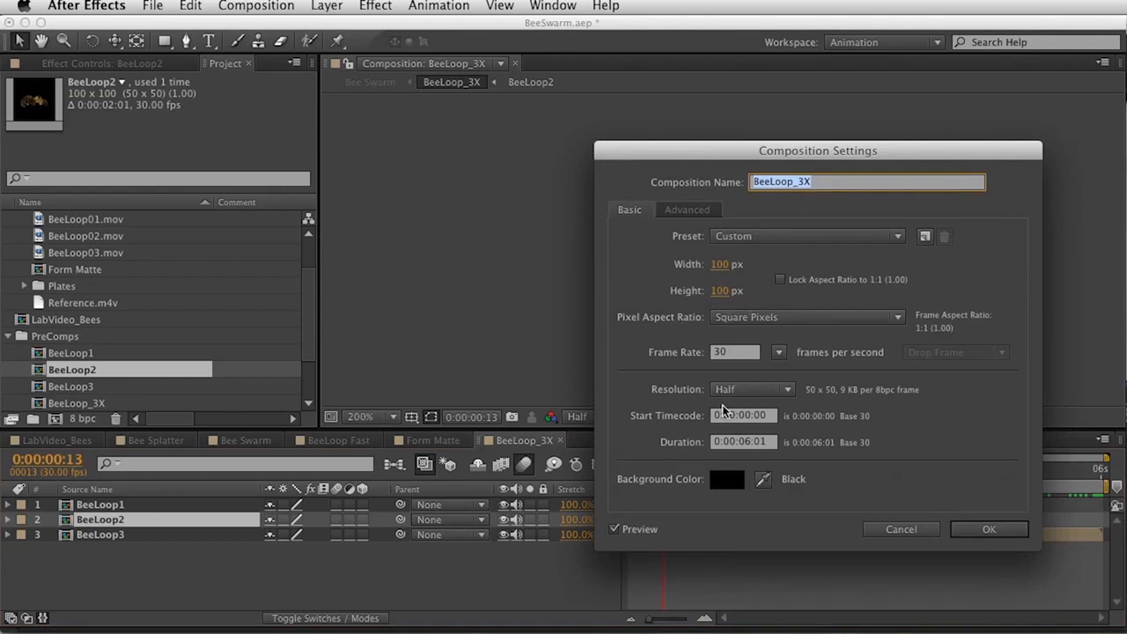
pyautogui.press('Return')
pyautogui.moveTo(665, 471); pyautogui.dragTo(662, 476)
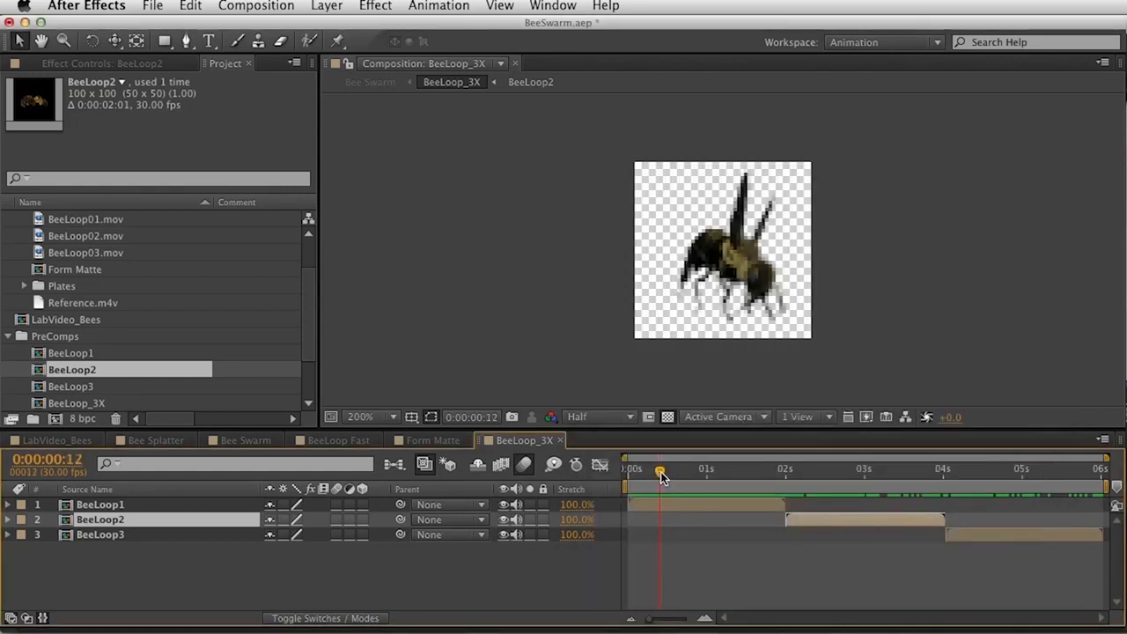
pyautogui.press('pagedown')
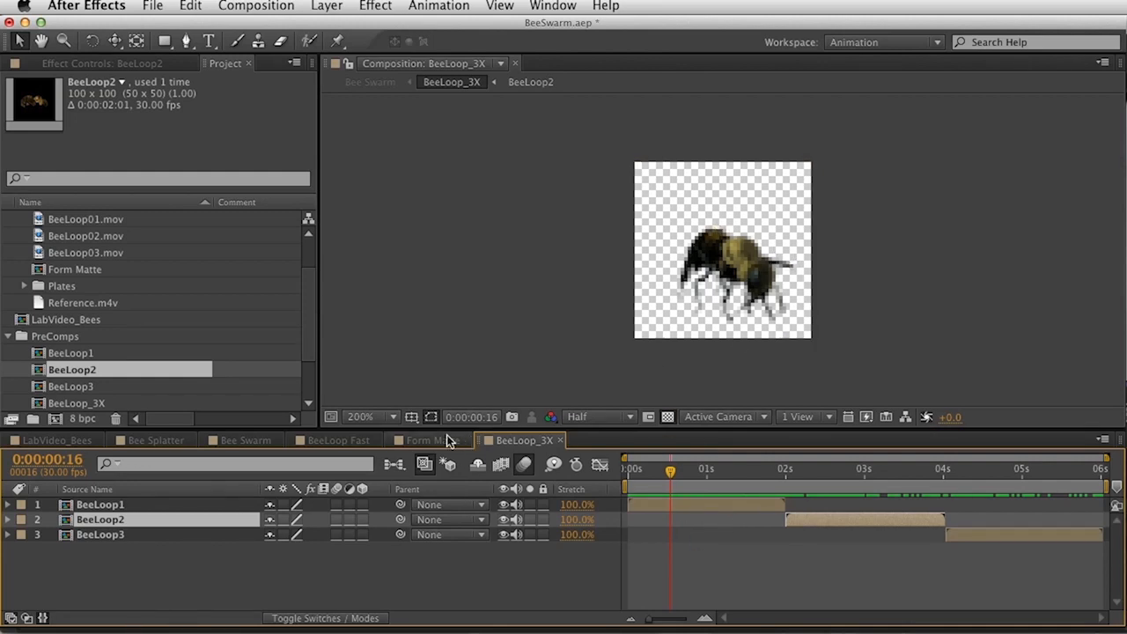
# Close the Bee Splatter, LabVideo_Bees, Form Matte and BeeLoop Fast comps and return to Bee Swarm.
pyautogui.click(248, 440)
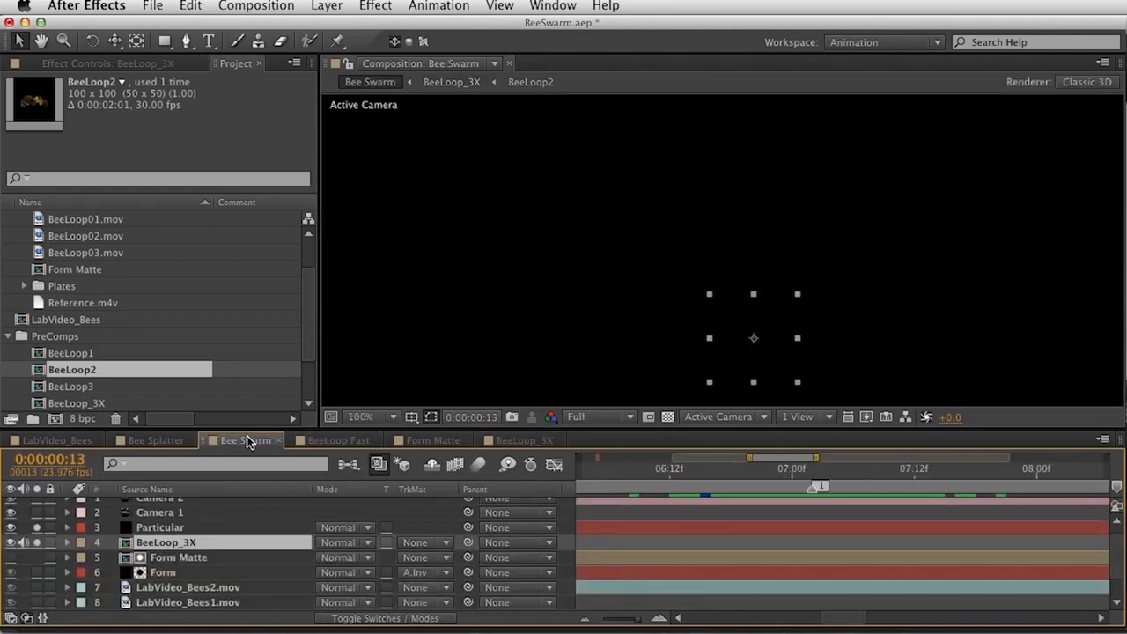
pyautogui.click(145, 442)
pyautogui.click(76, 442)
pyautogui.press('super+w')
pyautogui.click(239, 443)
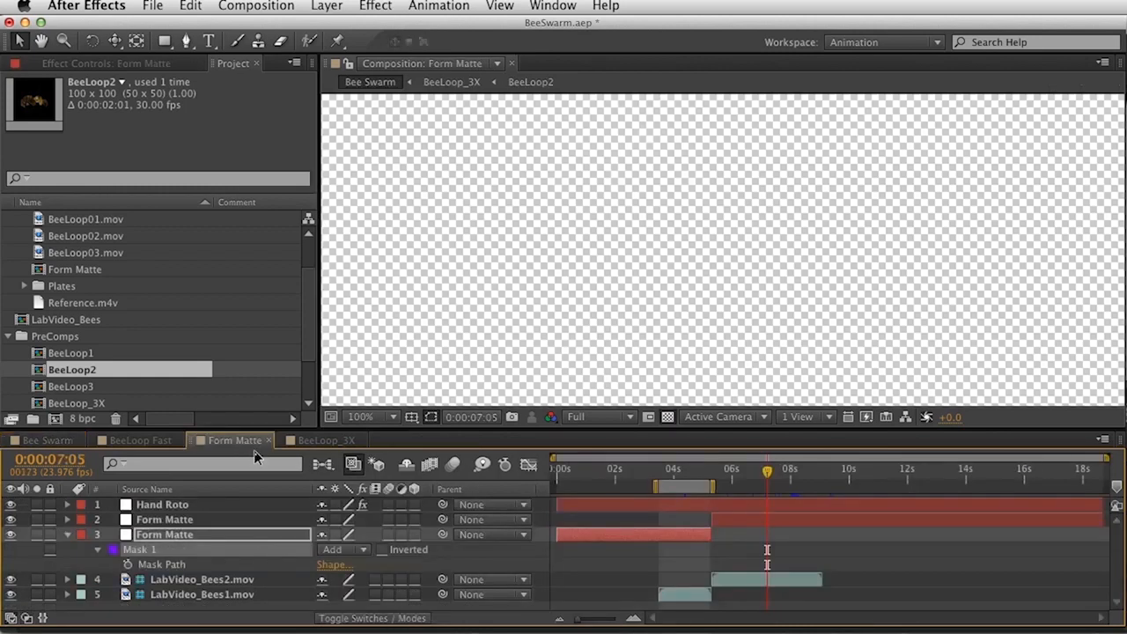
pyautogui.press('super+w')
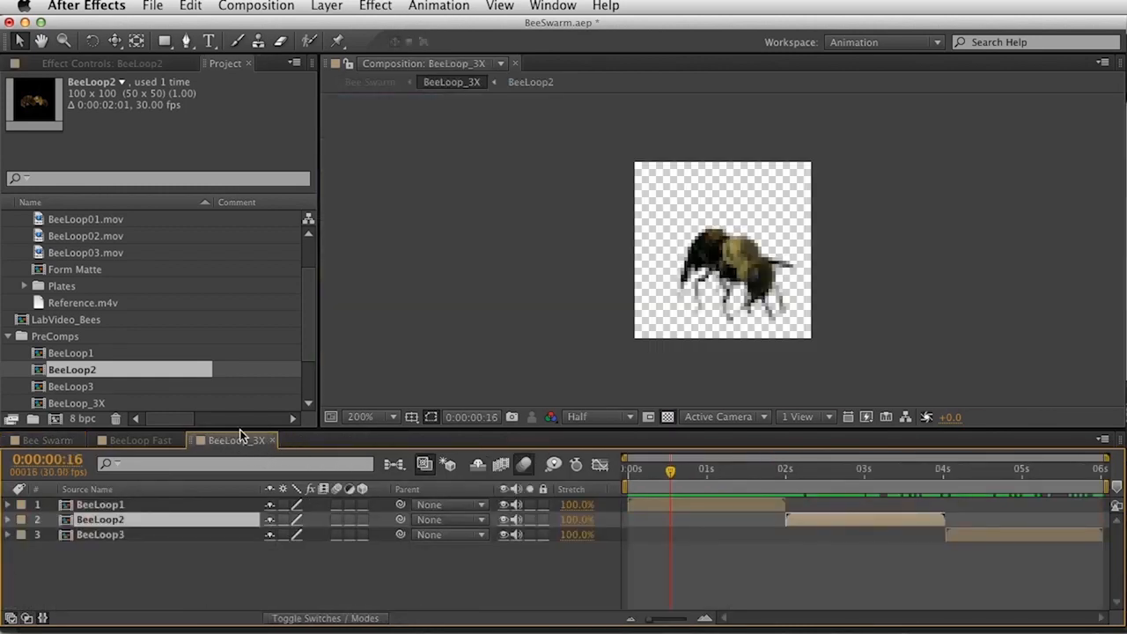
pyautogui.click(136, 442)
pyautogui.press('super+w')
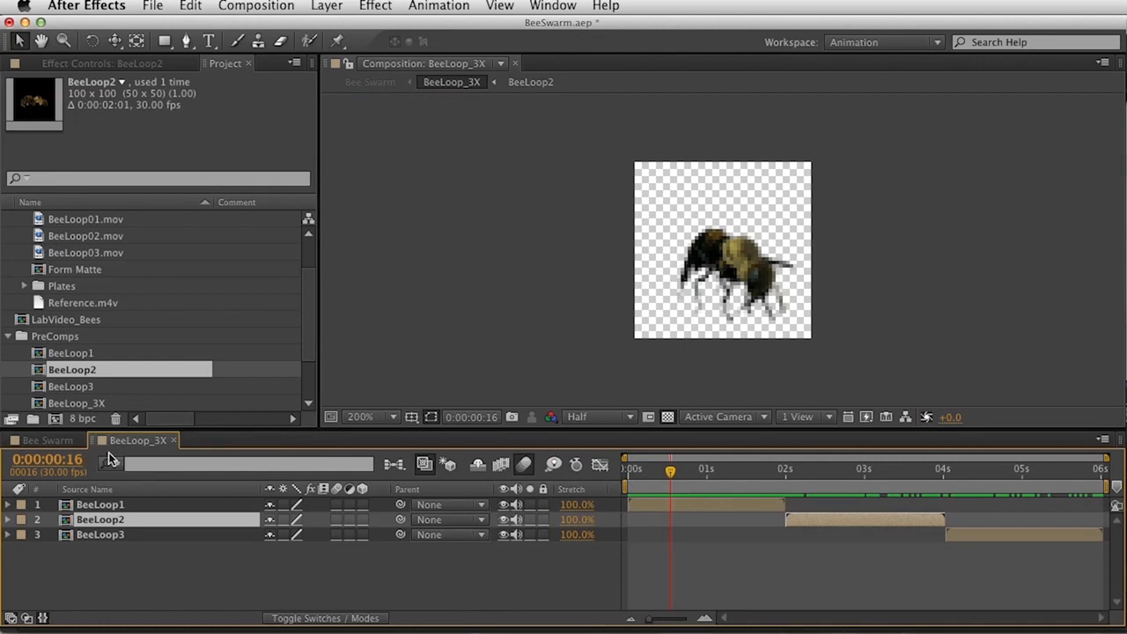
pyautogui.click(55, 442)
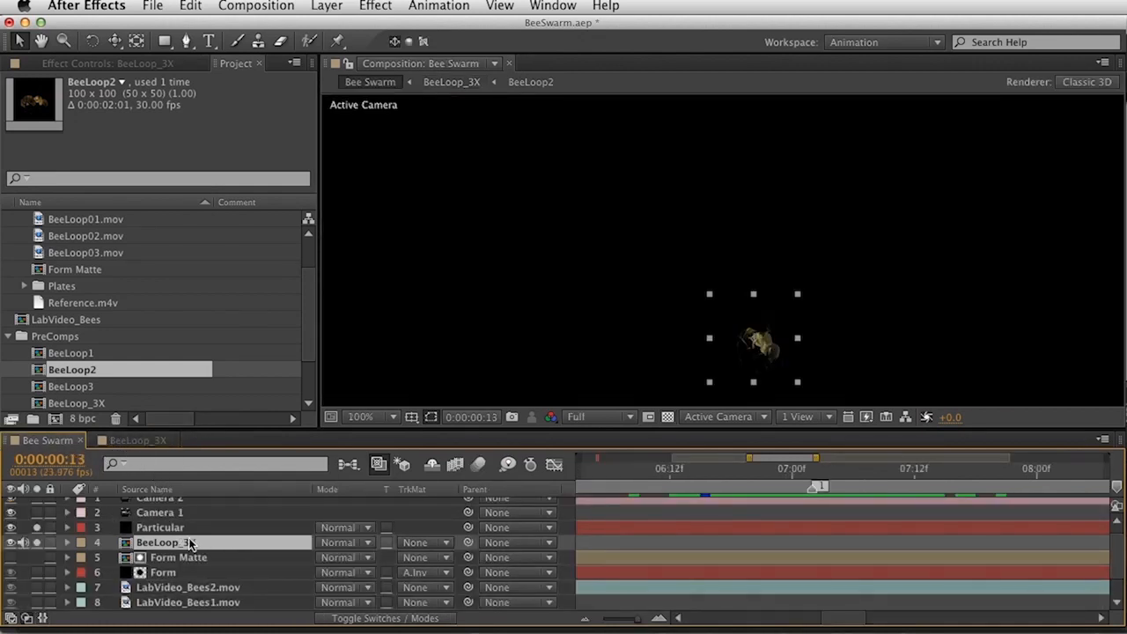
# Hide the BeeLoop_3X layer, and show the Particular layer's effect controls with the current time at 0:00:07:08.
pyautogui.click(11, 542)
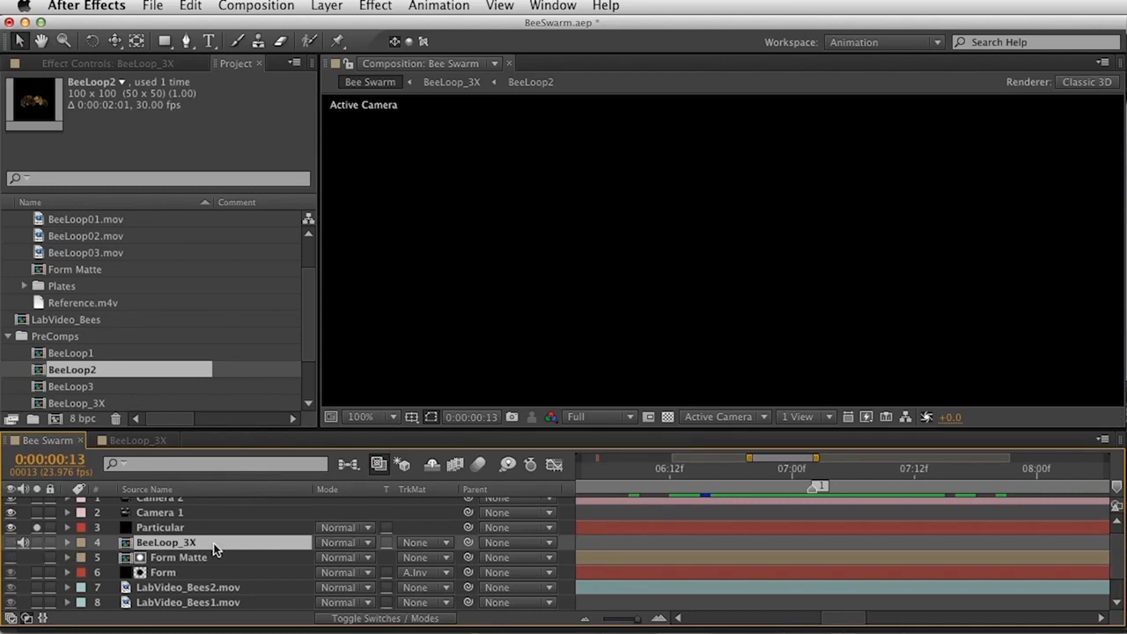
pyautogui.click(170, 528)
pyautogui.press('w')
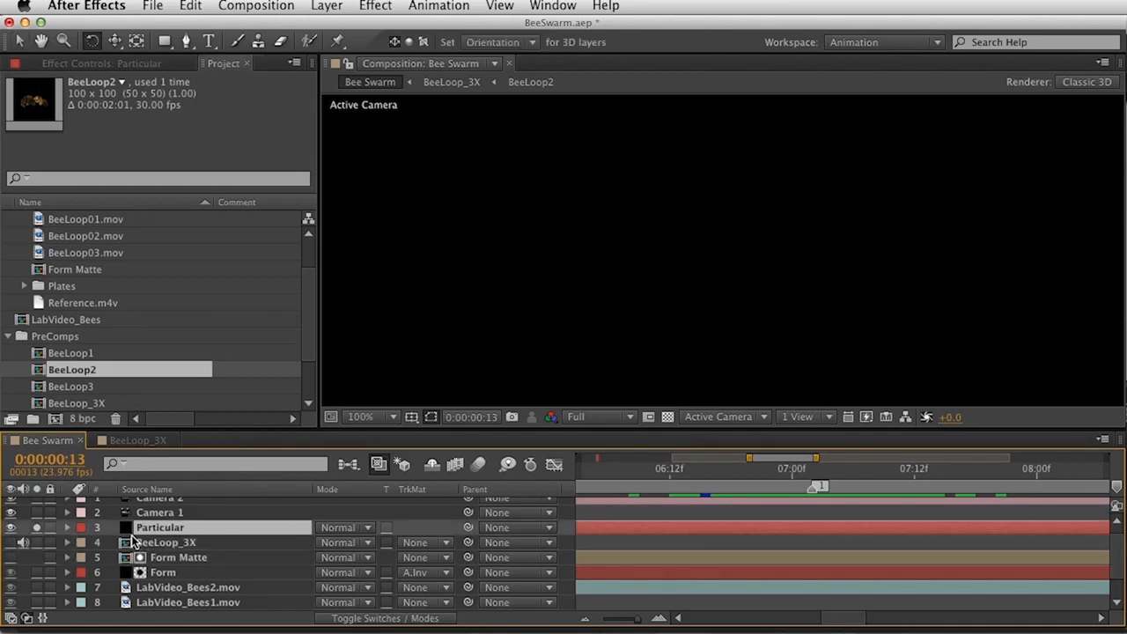
pyautogui.press('e')
pyautogui.doubleClick(135, 543)
pyautogui.moveTo(763, 472); pyautogui.dragTo(833, 472)
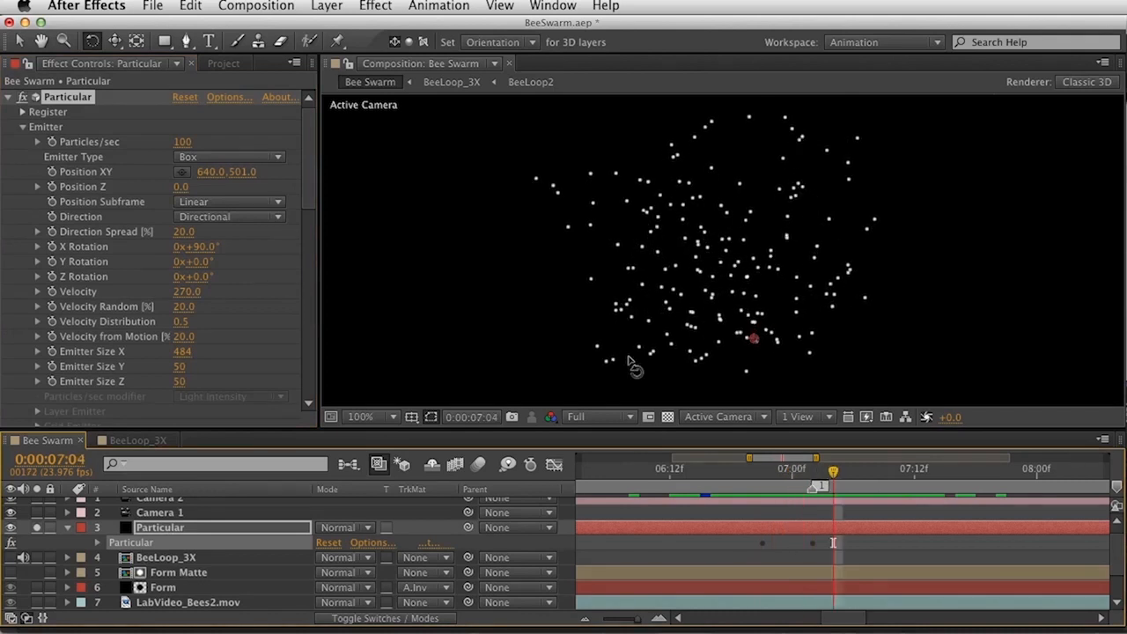
pyautogui.moveTo(819, 484)
pyautogui.mouseDown()
pyautogui.moveTo(738, 484)
pyautogui.moveTo(820, 487)
pyautogui.mouseUp()
pyautogui.moveTo(867, 483); pyautogui.dragTo(874, 483)
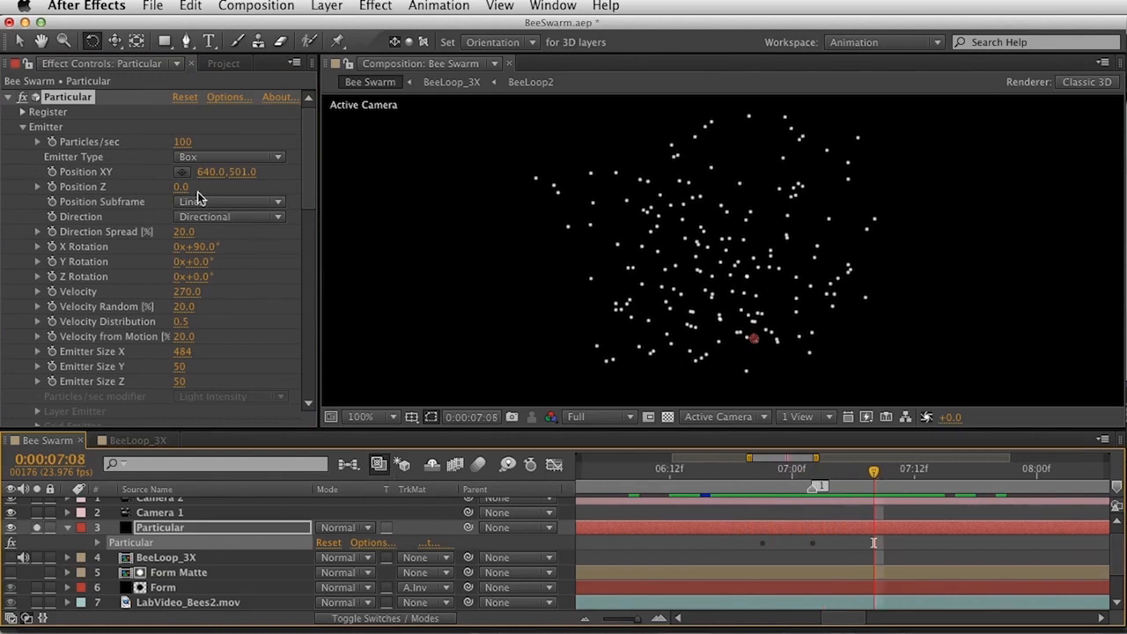
pyautogui.press('space')
# Set the Particle Type of the Particular effect to Sprite.
pyautogui.moveTo(140, 354); pyautogui.dragTo(139, 186)
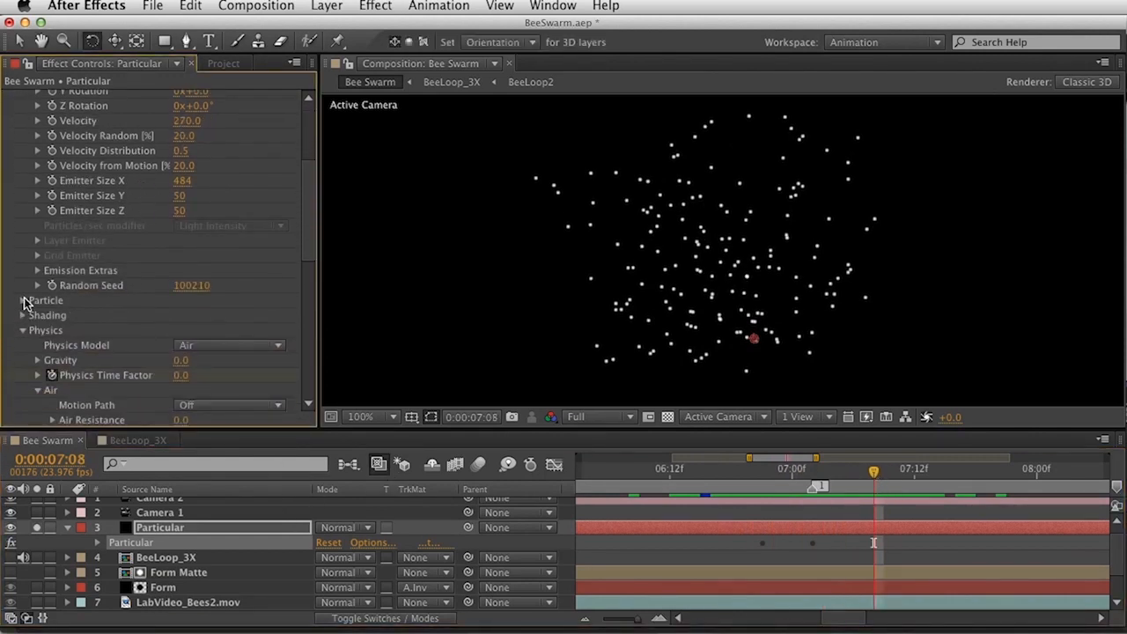
pyautogui.click(24, 300)
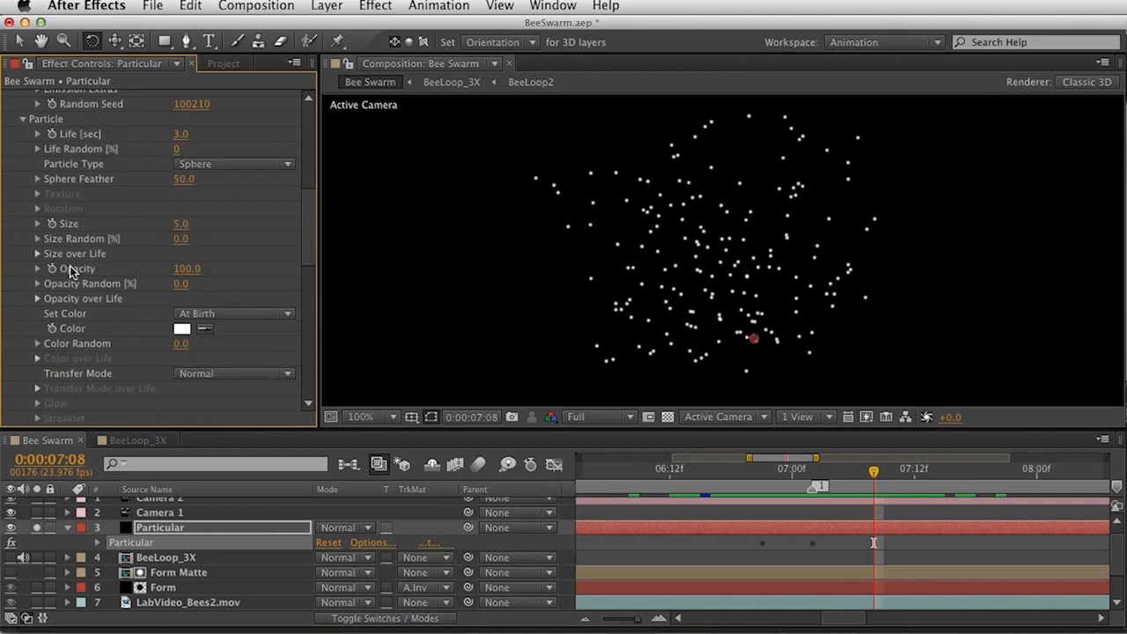
pyautogui.click(210, 170)
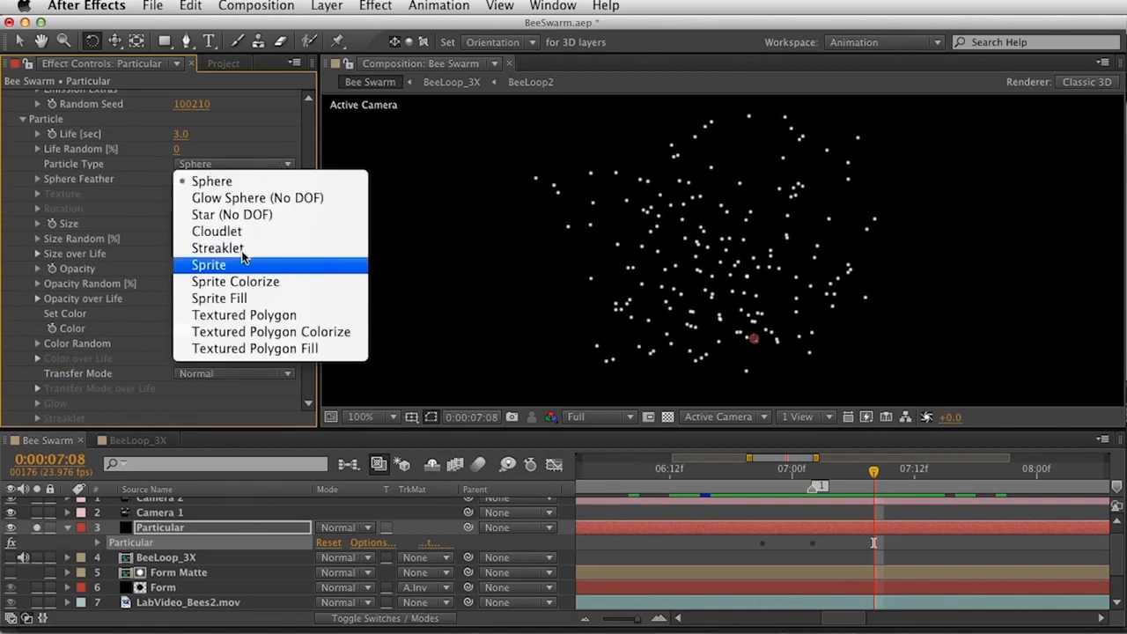
pyautogui.click(243, 258)
# Configure the sprite texture with BeeLoop_3X as its layer, Split Clip - Stretch time sampling and Subframe Sampling enabled.
pyautogui.click(38, 194)
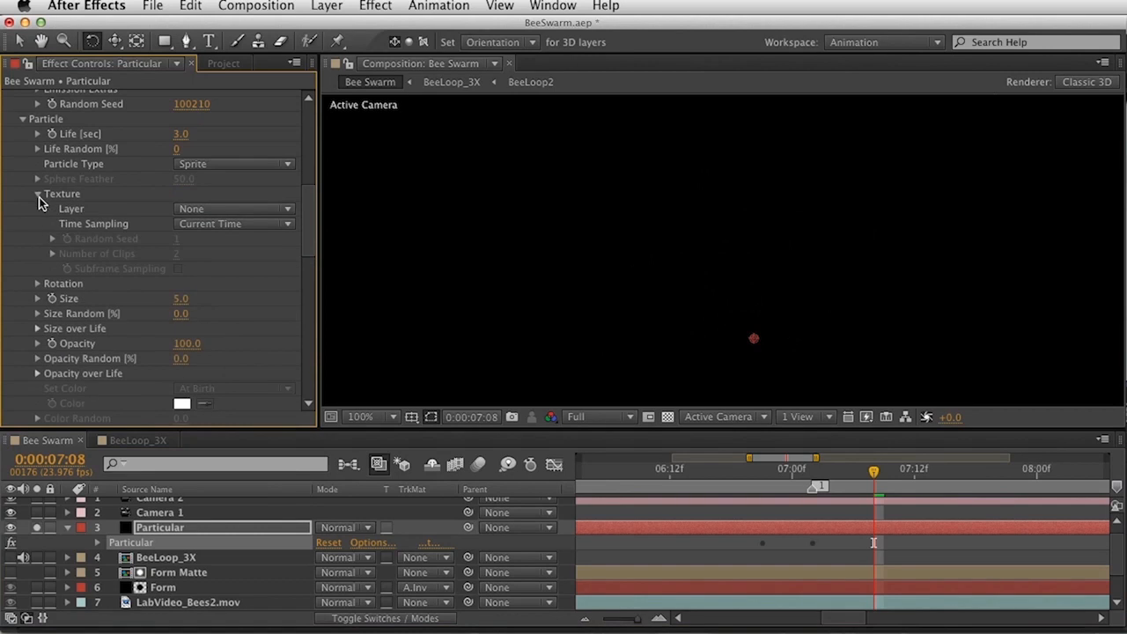
pyautogui.click(218, 225)
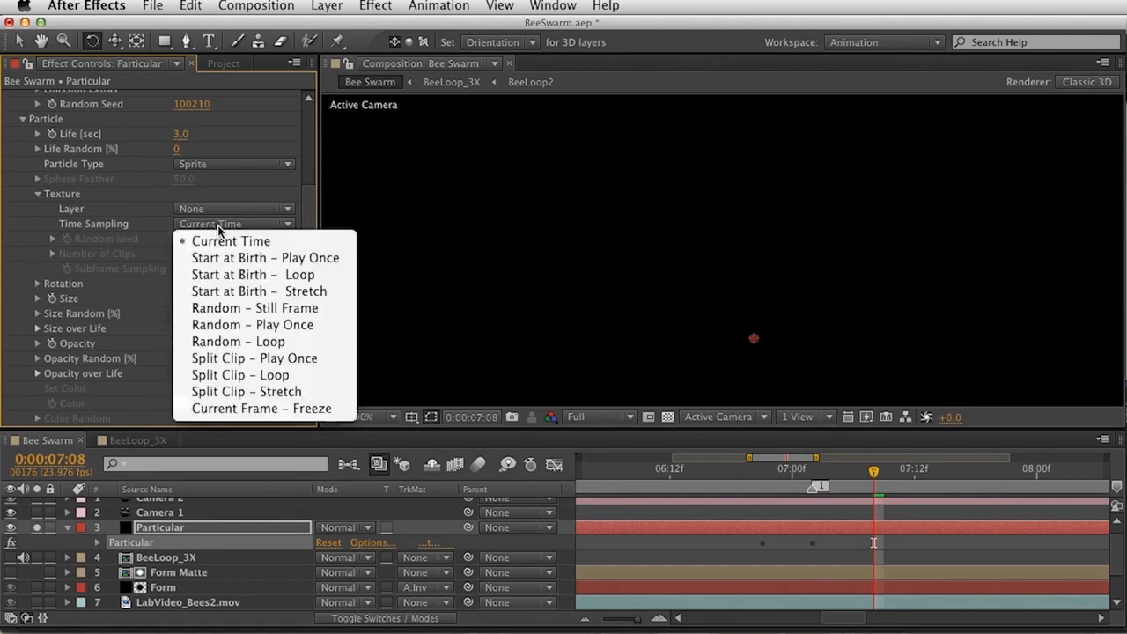
pyautogui.click(345, 392)
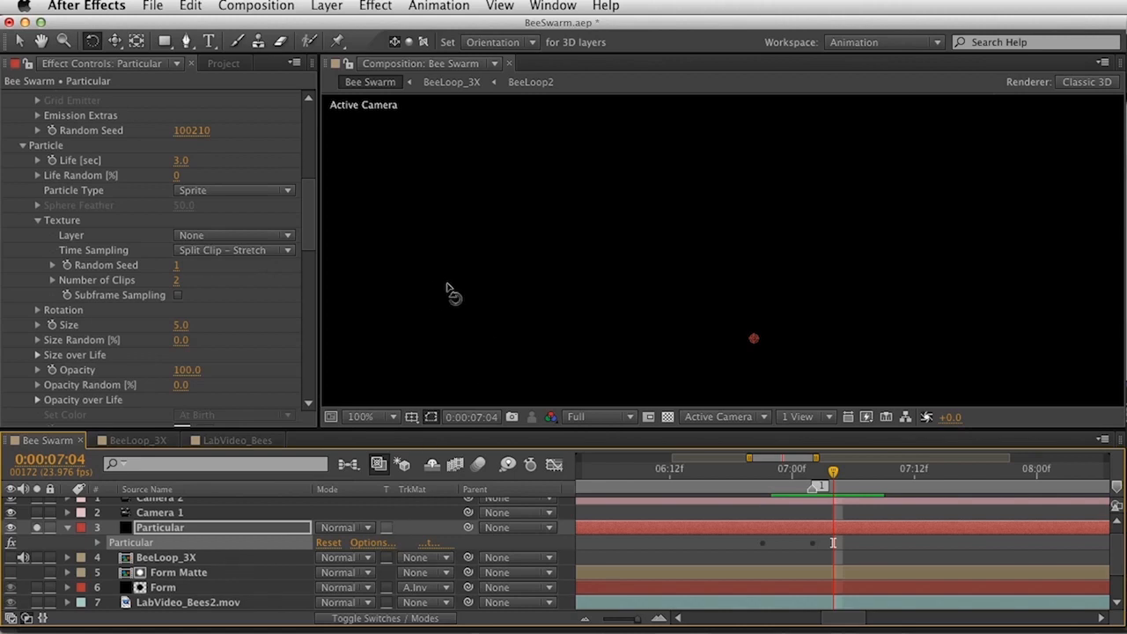
pyautogui.click(181, 297)
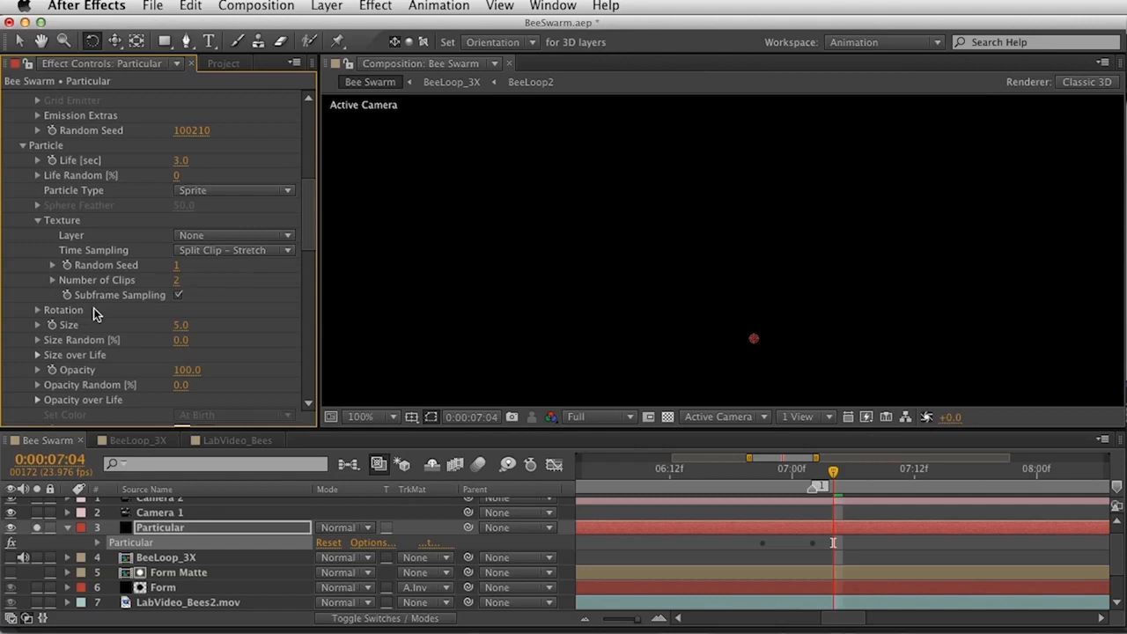
pyautogui.click(181, 236)
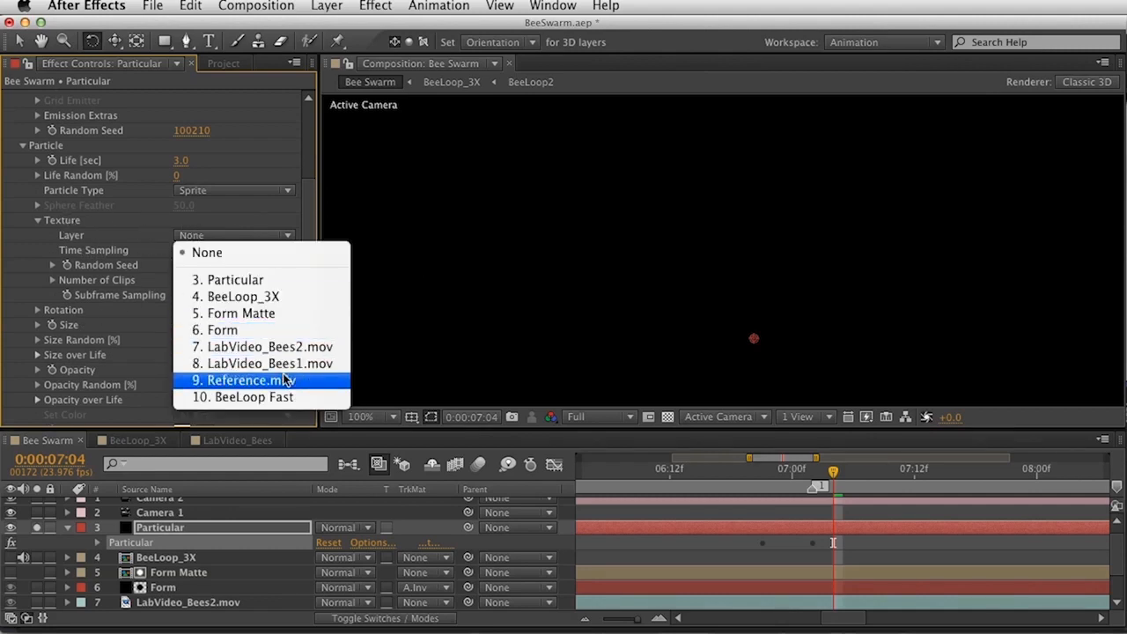
pyautogui.click(346, 385)
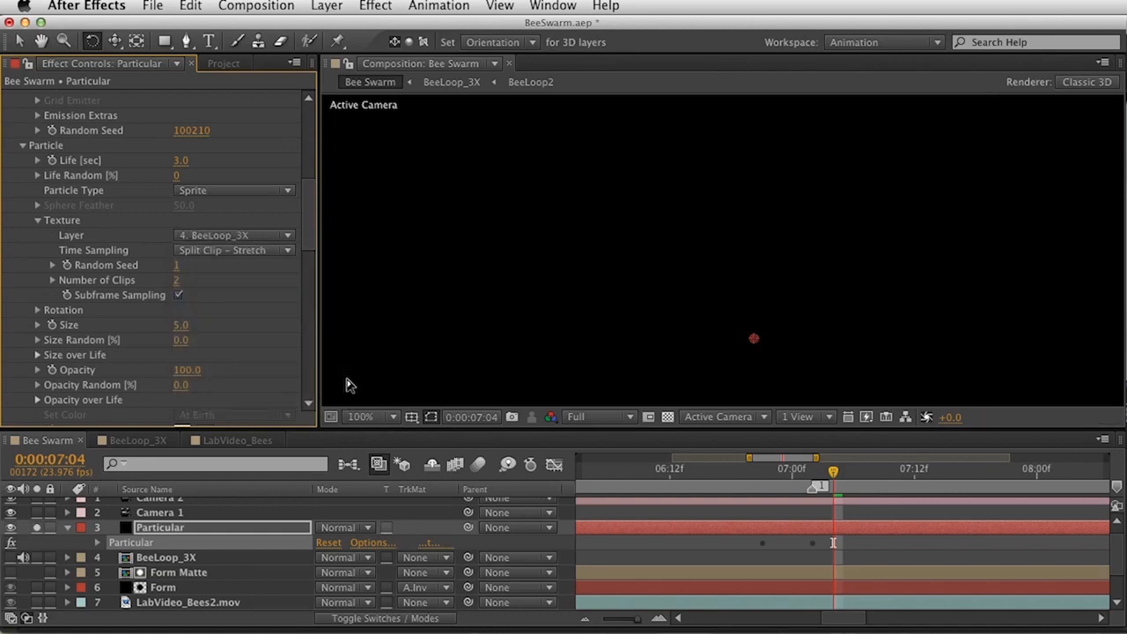
# Set the particle Size to 36 and preview the bee sprites around the Physics Time Factor freeze.
pyautogui.moveTo(184, 326); pyautogui.dragTo(220, 325)
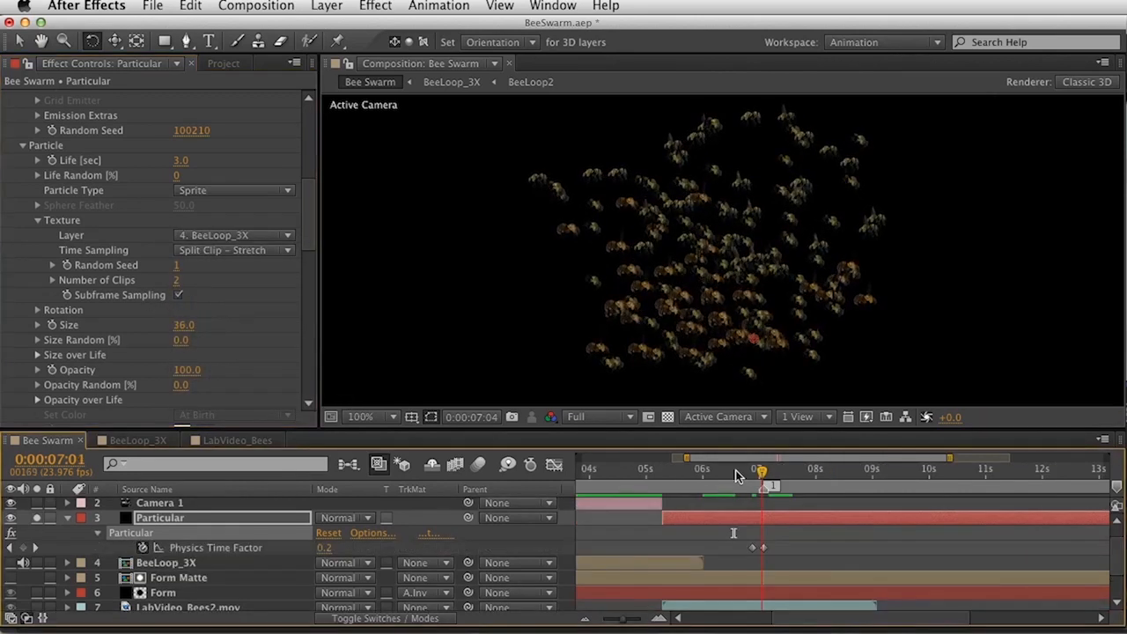
pyautogui.click(736, 470)
pyautogui.moveTo(730, 471); pyautogui.dragTo(776, 472)
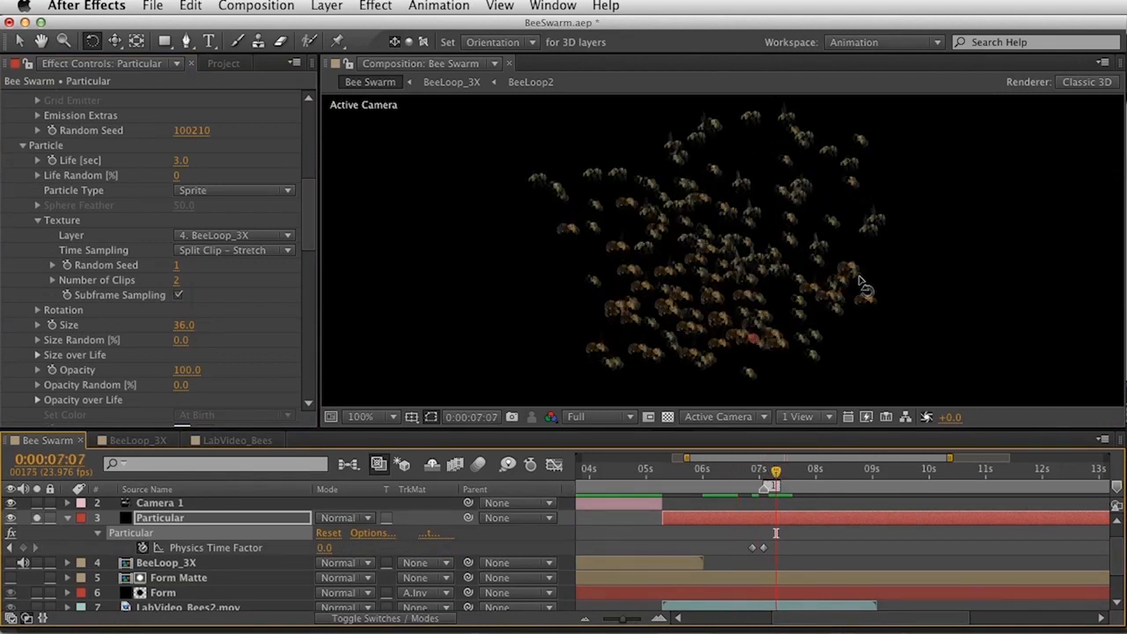
pyautogui.scroll(2, 712, 279)
pyautogui.press('space')
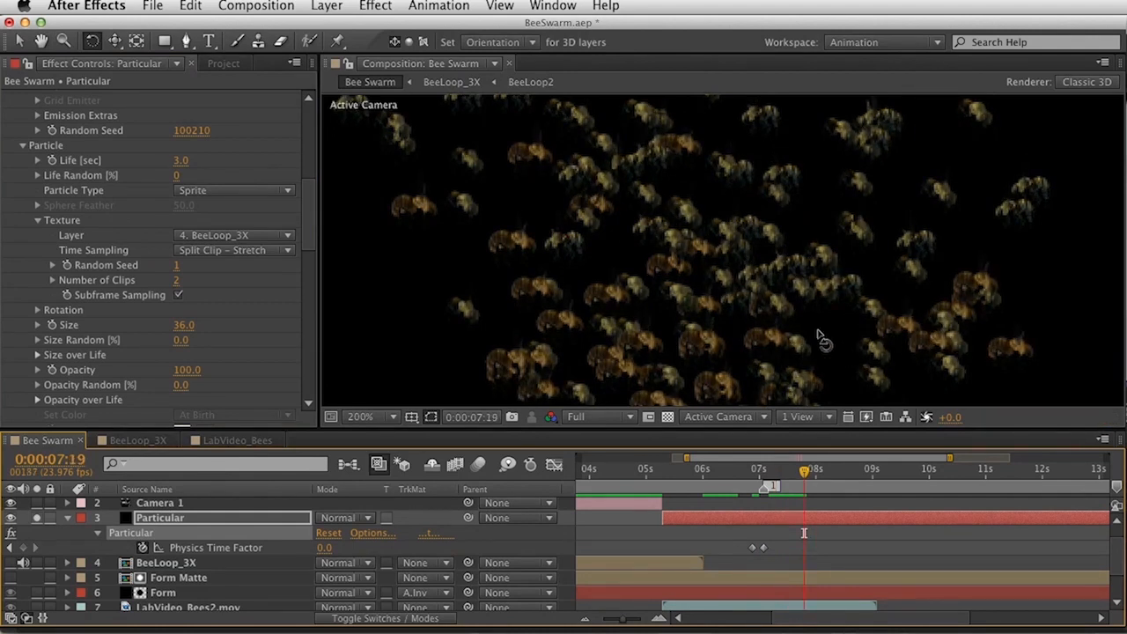
pyautogui.press(',')
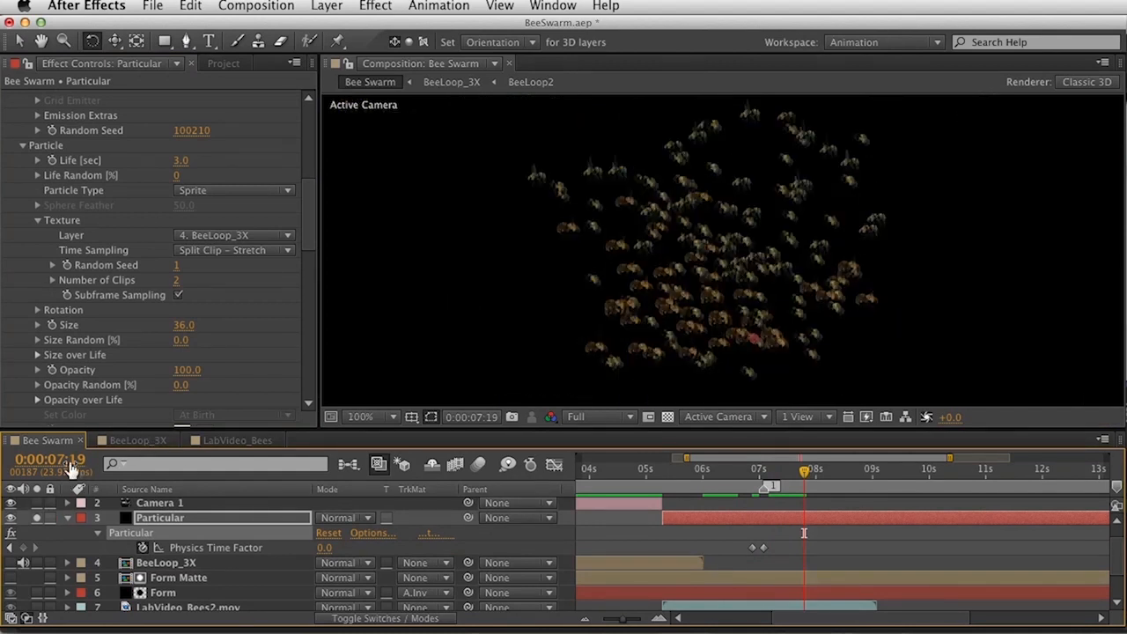
# Open the finished LabVideo_Bees comp and scrub through the bees swarming above the Live Bees box.
pyautogui.click(239, 440)
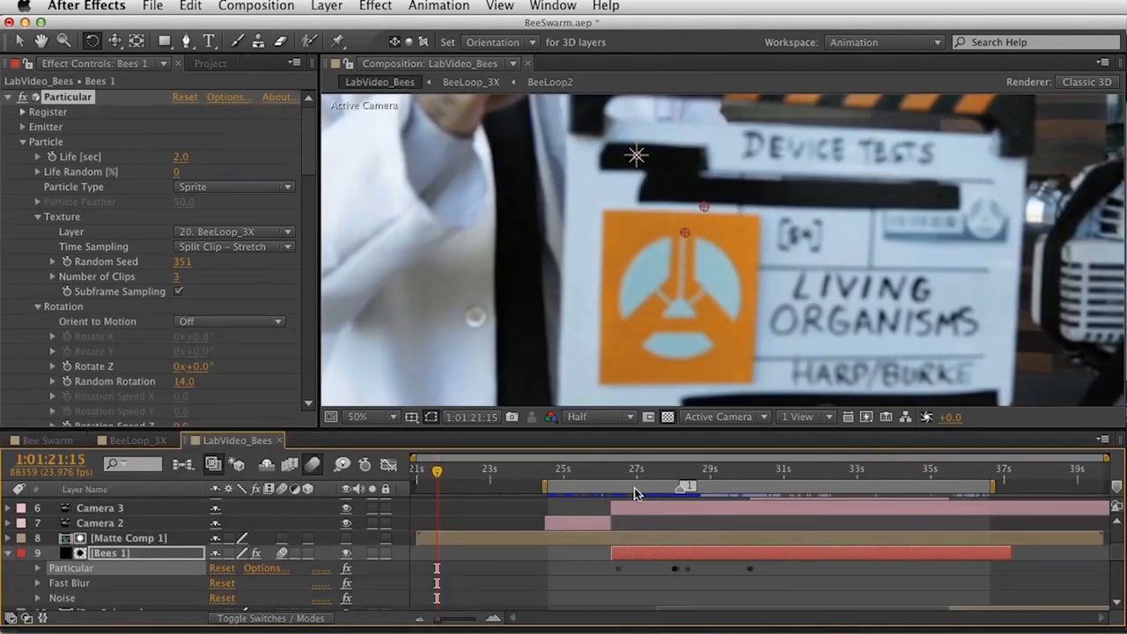
pyautogui.moveTo(703, 476); pyautogui.dragTo(739, 491)
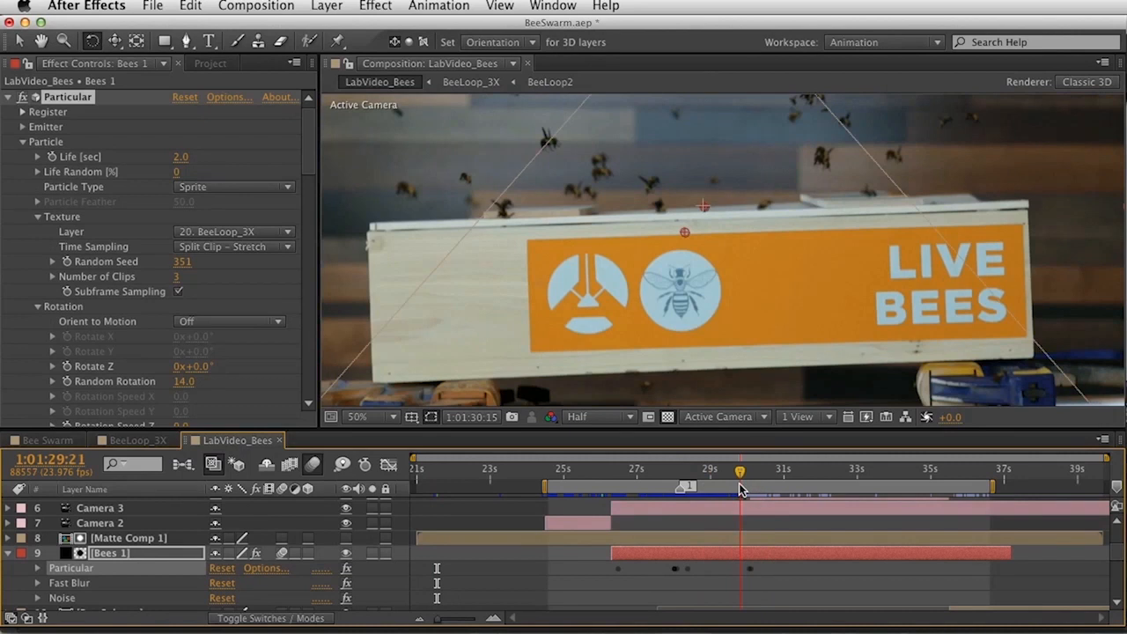
pyautogui.press('h')
pyautogui.moveTo(752, 220); pyautogui.dragTo(776, 313)
pyautogui.press('w')
pyautogui.moveTo(745, 476); pyautogui.dragTo(796, 483)
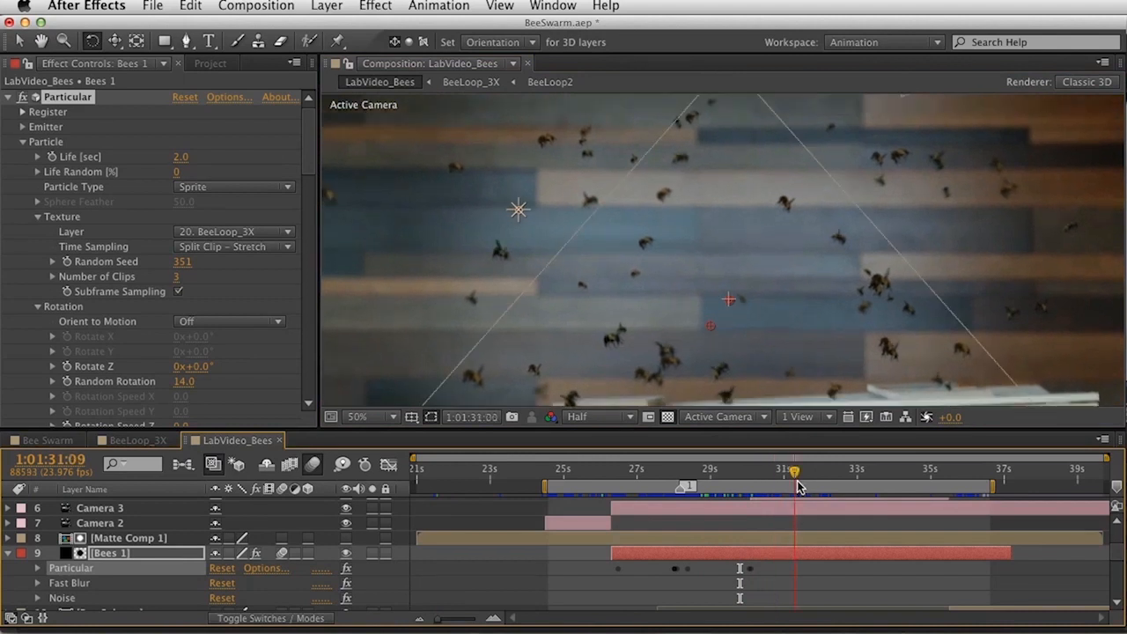
# Reveal the Bees 1 layer's Particular keyframes and scrub through the shot to compare their values with the bees' motion.
pyautogui.click(77, 571)
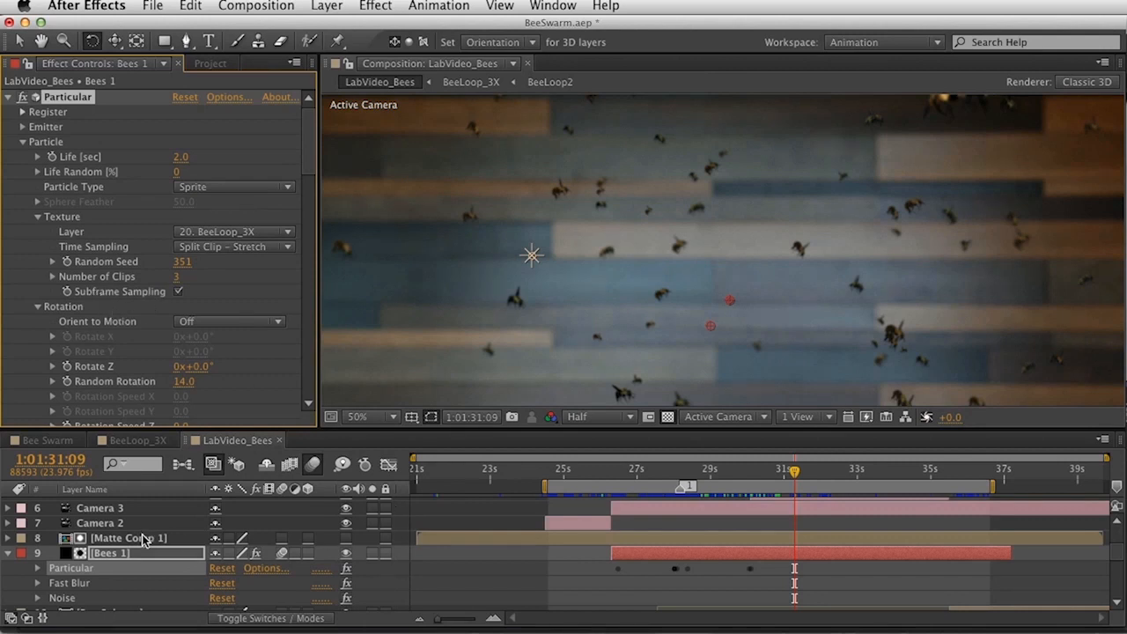
pyautogui.press('u')
pyautogui.moveTo(678, 476); pyautogui.dragTo(637, 476)
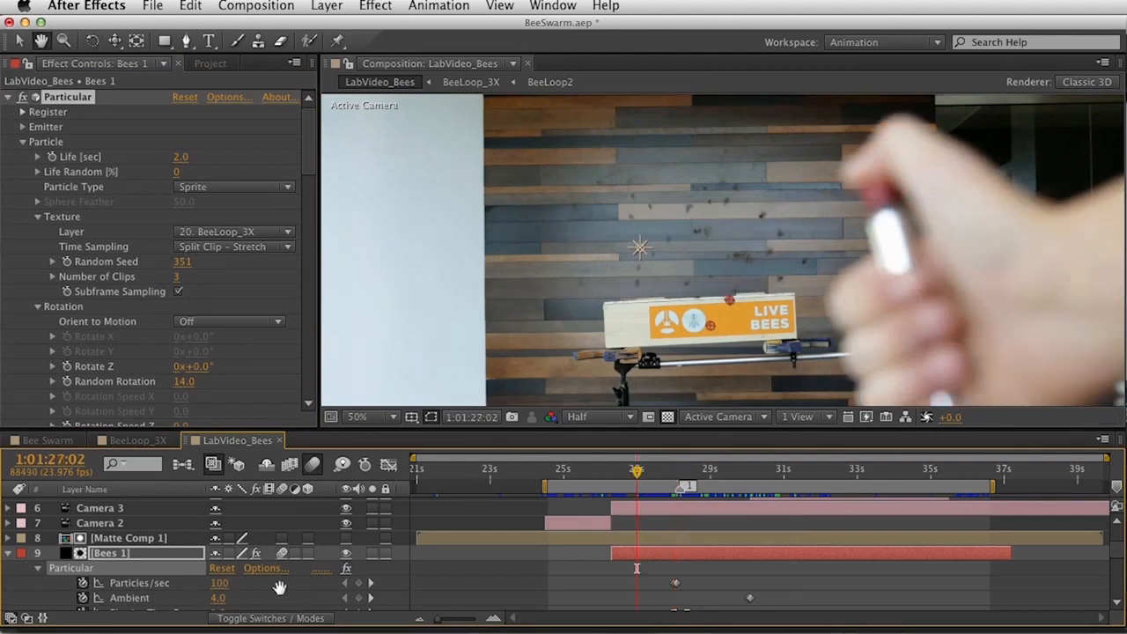
pyautogui.scroll(-3, 176, 591)
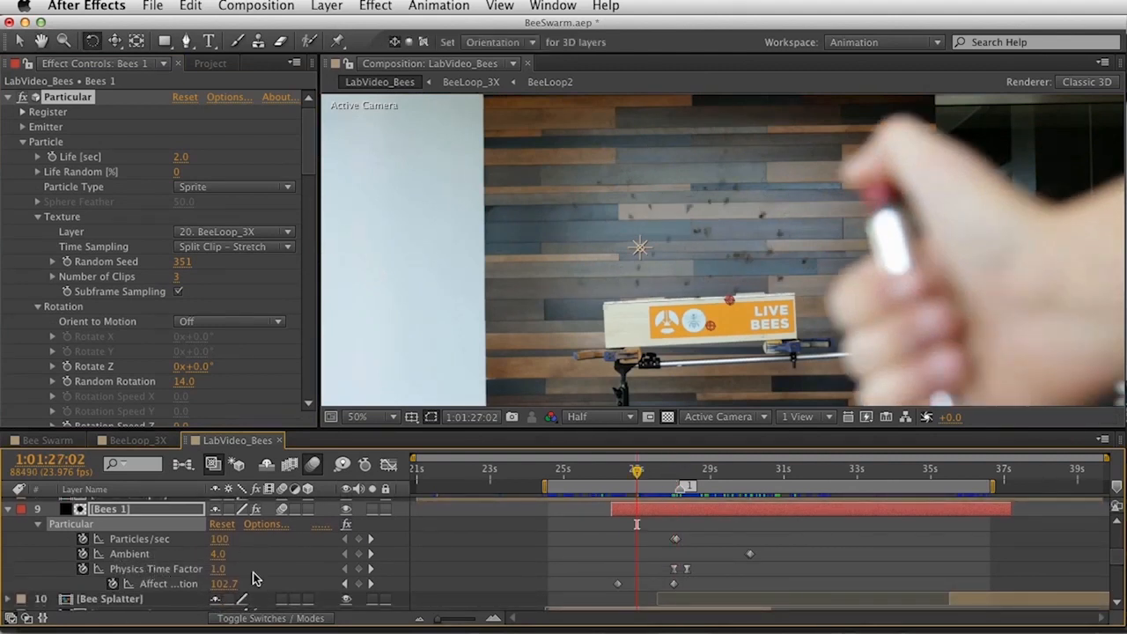
pyautogui.moveTo(645, 477); pyautogui.dragTo(695, 480)
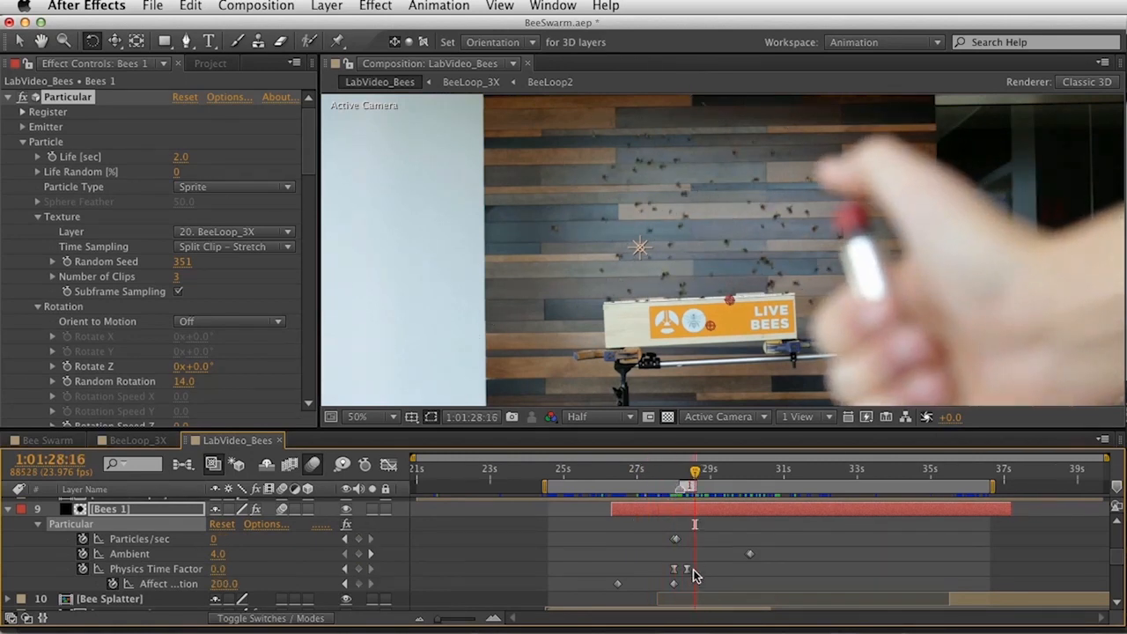
pyautogui.click(675, 480)
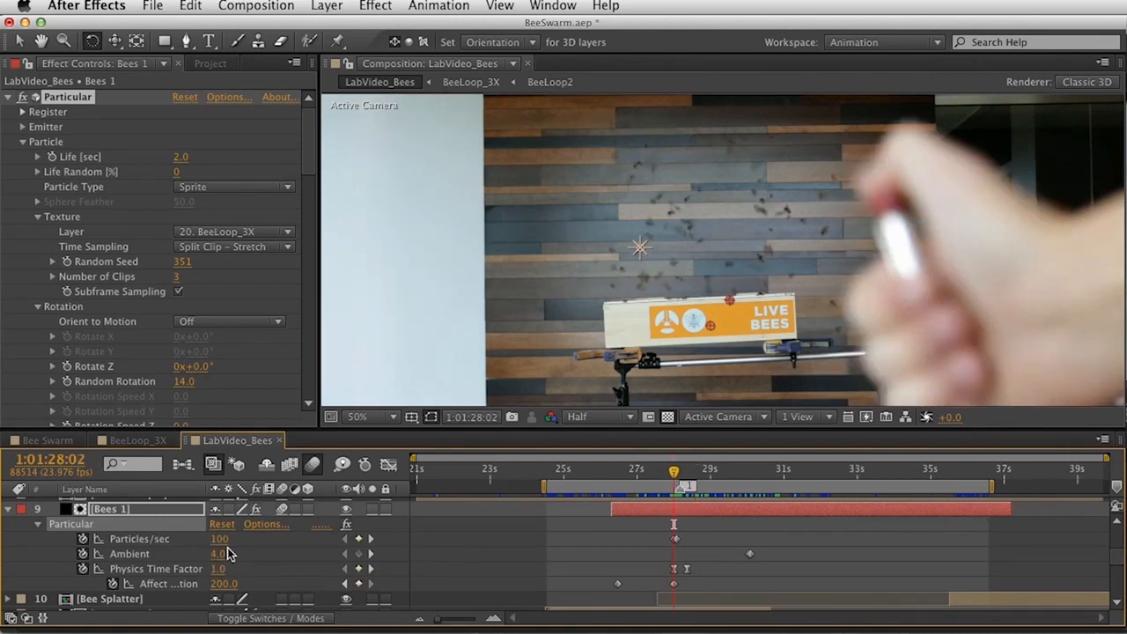
pyautogui.moveTo(747, 480); pyautogui.dragTo(764, 482)
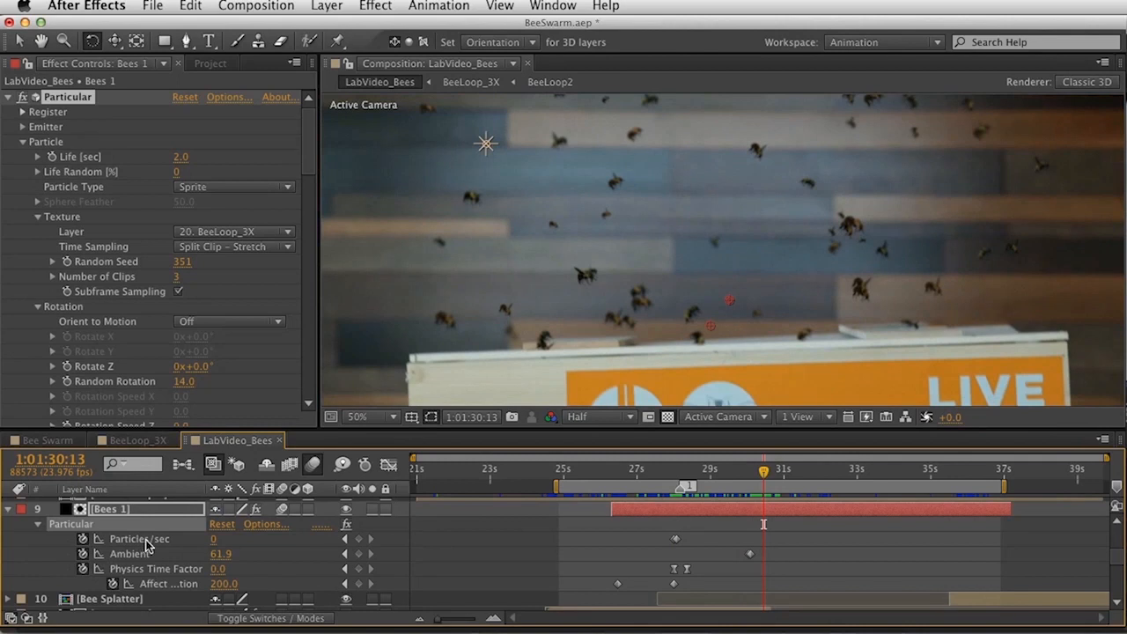
# Scrub from the bees' release through the freeze to the close-up shot, and collapse the Bees 1 layer's properties.
pyautogui.moveTo(660, 480); pyautogui.dragTo(624, 480)
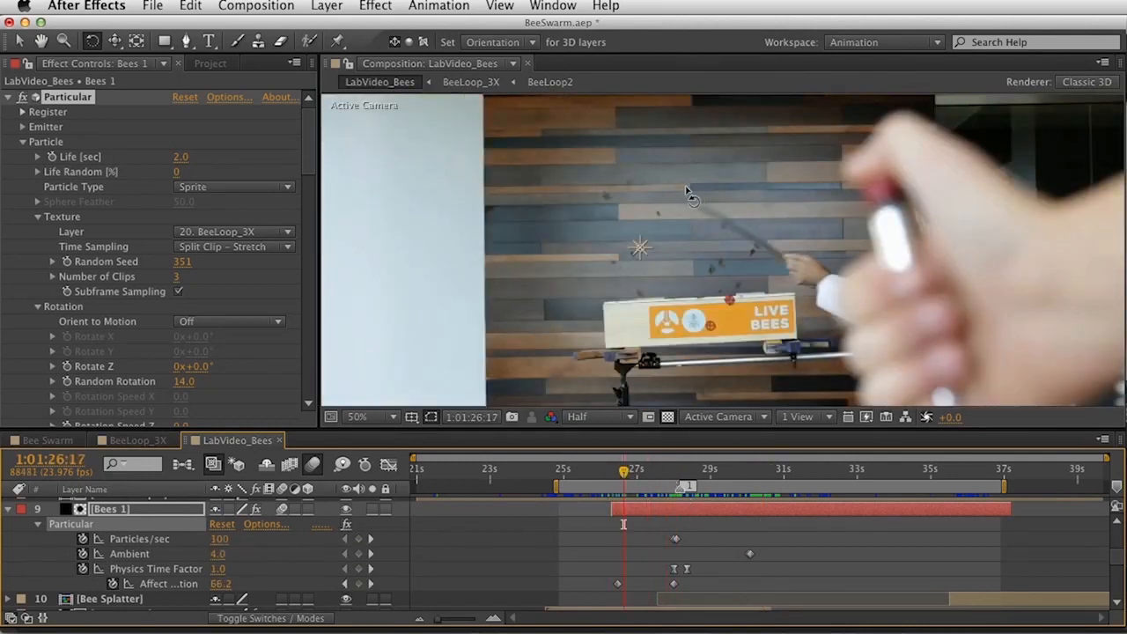
pyautogui.click(675, 474)
pyautogui.moveTo(675, 474); pyautogui.dragTo(693, 474)
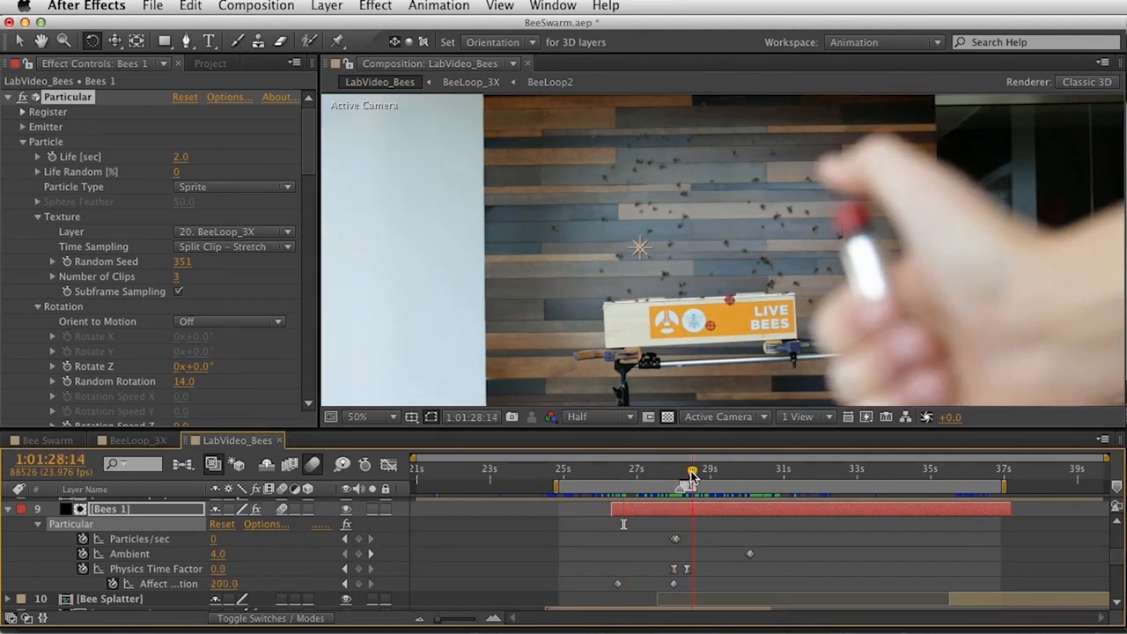
pyautogui.moveTo(667, 485); pyautogui.dragTo(804, 489)
pyautogui.click(161, 509)
pyautogui.press('u')
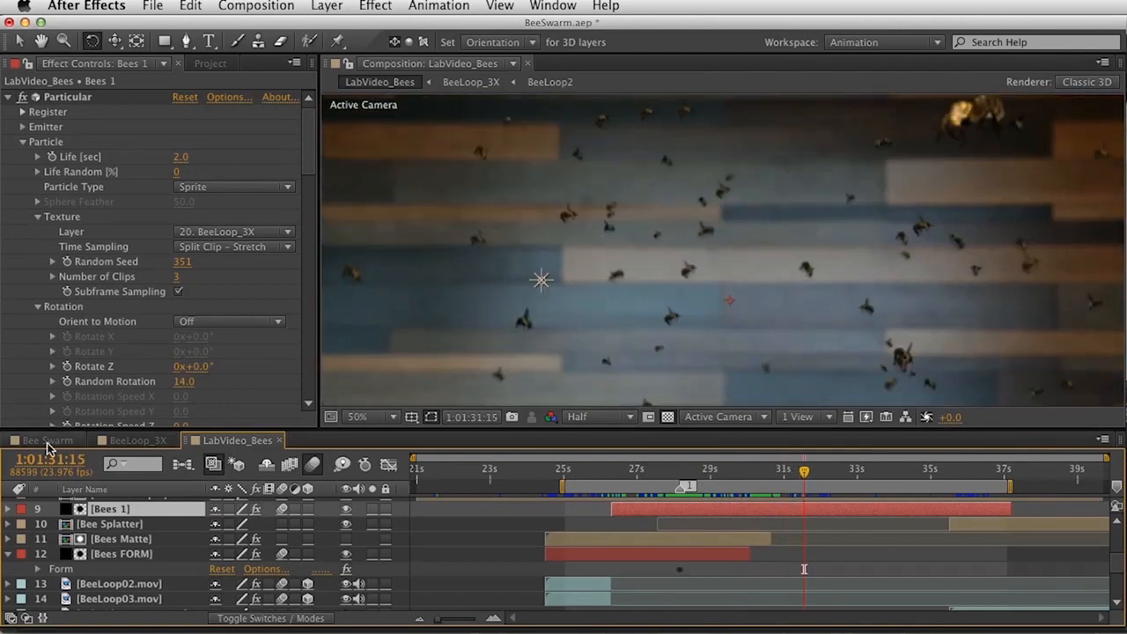
# In the Bee Swarm comp, pre-compose LabVideo_Bees3.mov with all attributes moved into the new composition.
pyautogui.click(53, 440)
pyautogui.click(157, 522)
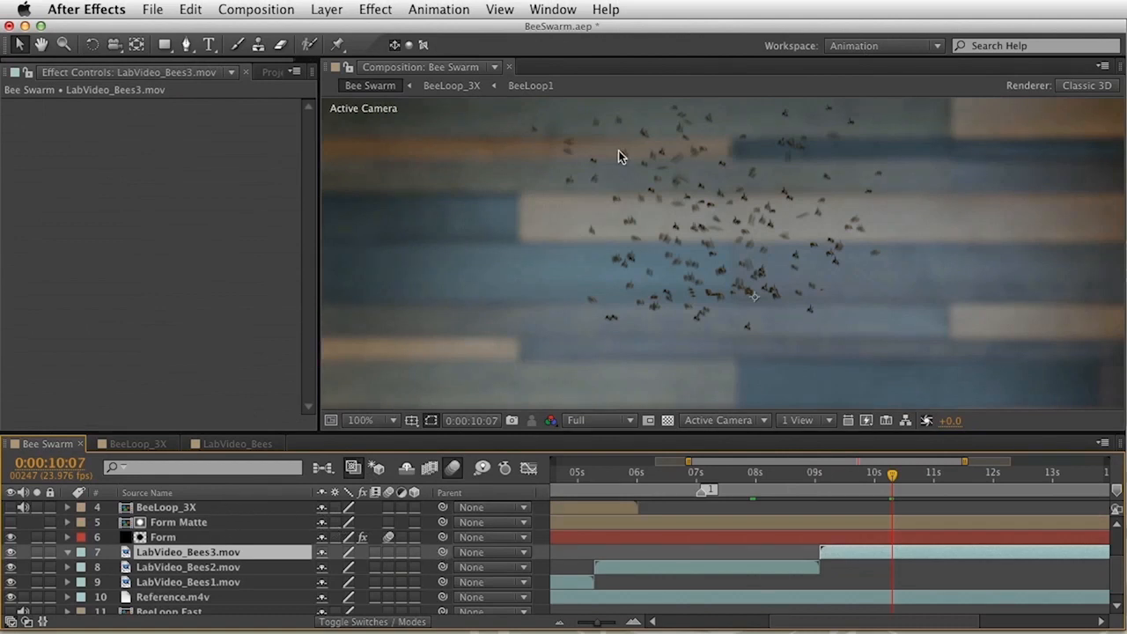
pyautogui.press('s')
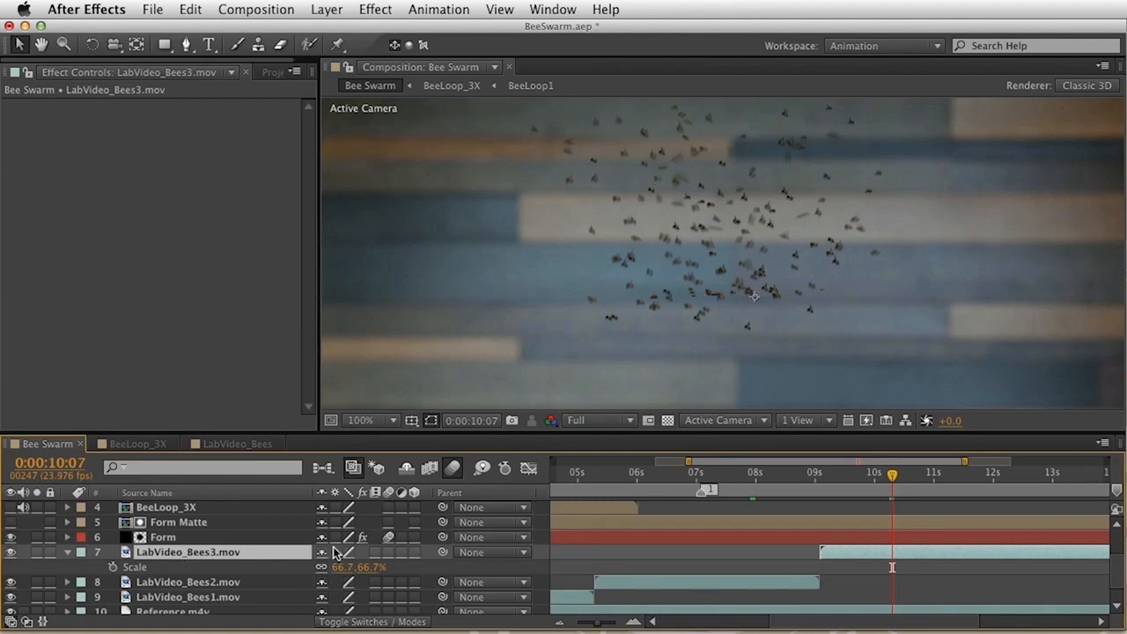
pyautogui.press('super+shift+c')
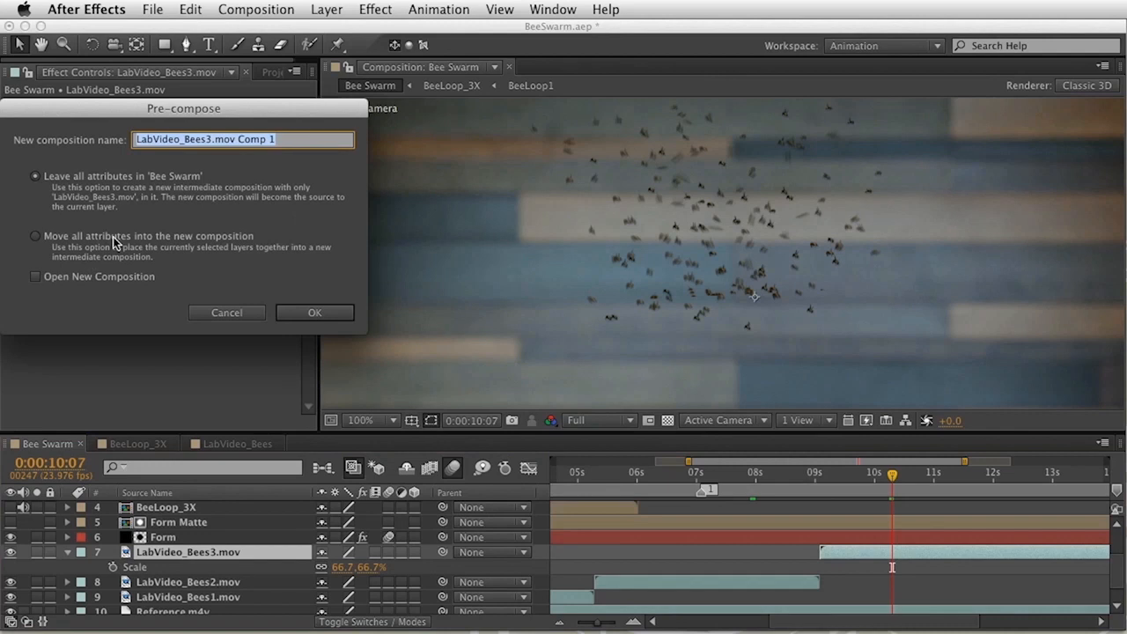
pyautogui.click(190, 240)
pyautogui.click(315, 312)
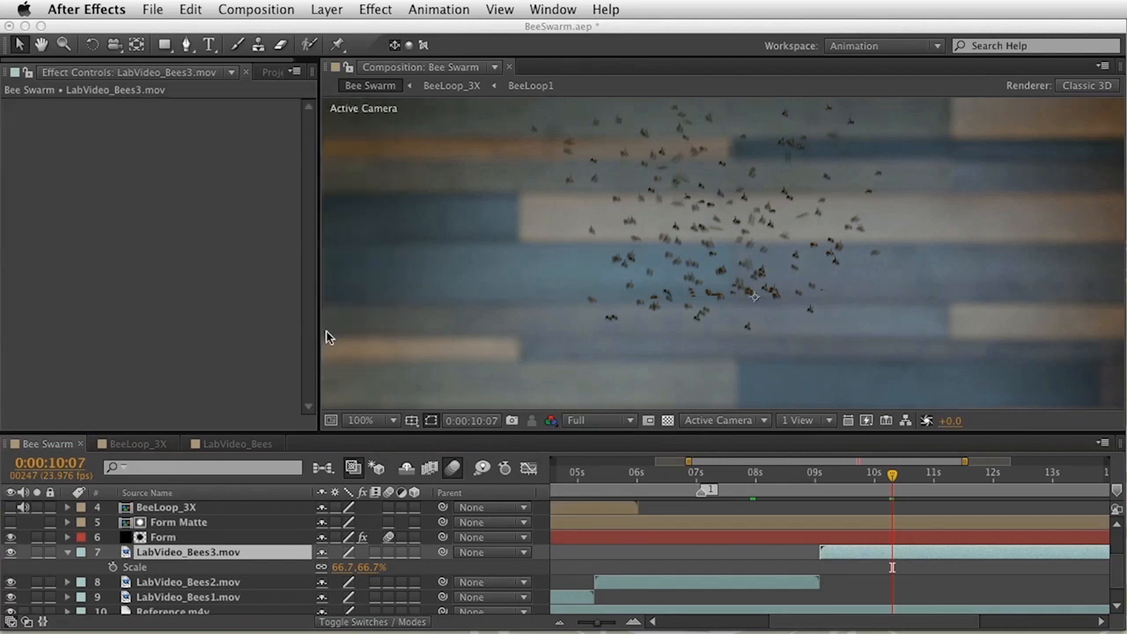
# Check the pre-composed layer's Scale and start Track Camera on it.
pyautogui.press('s')
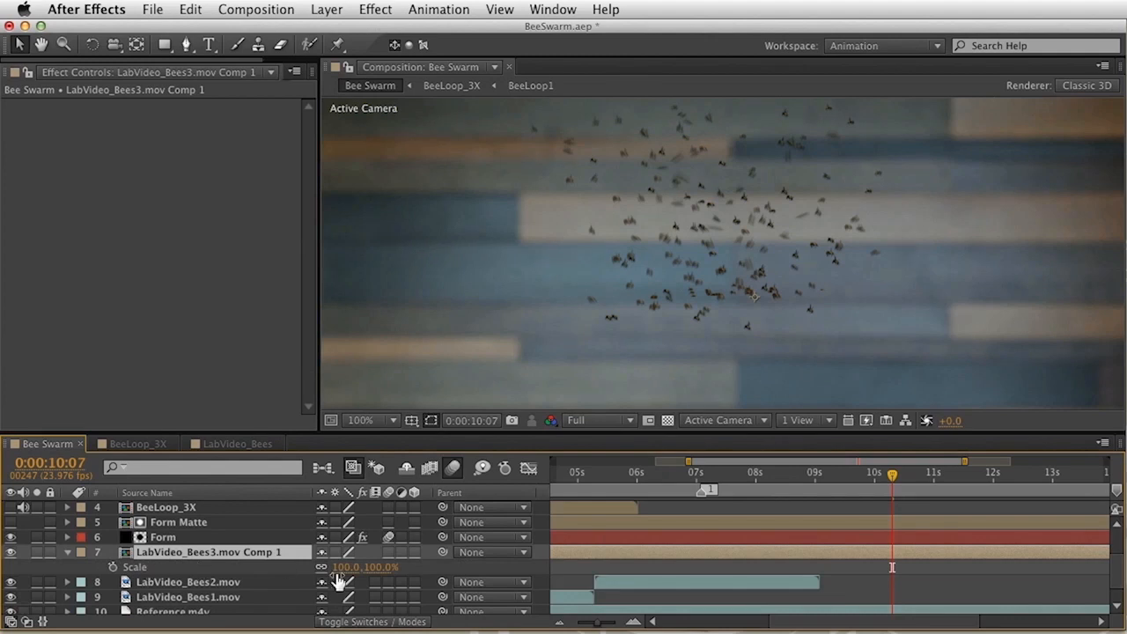
pyautogui.click(437, 10)
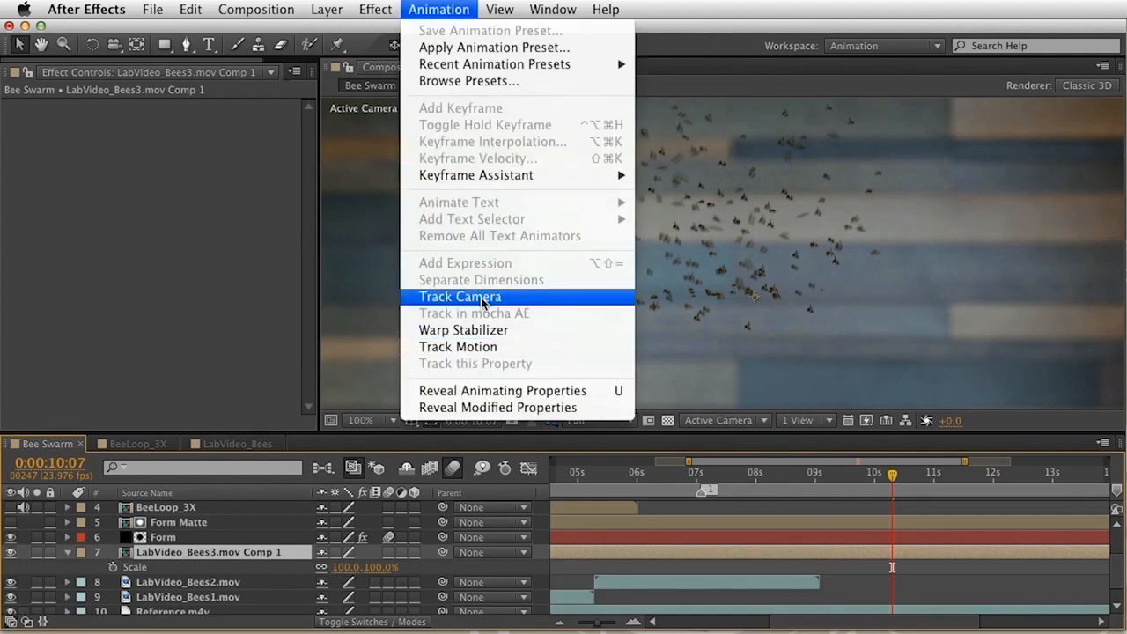
pyautogui.click(476, 296)
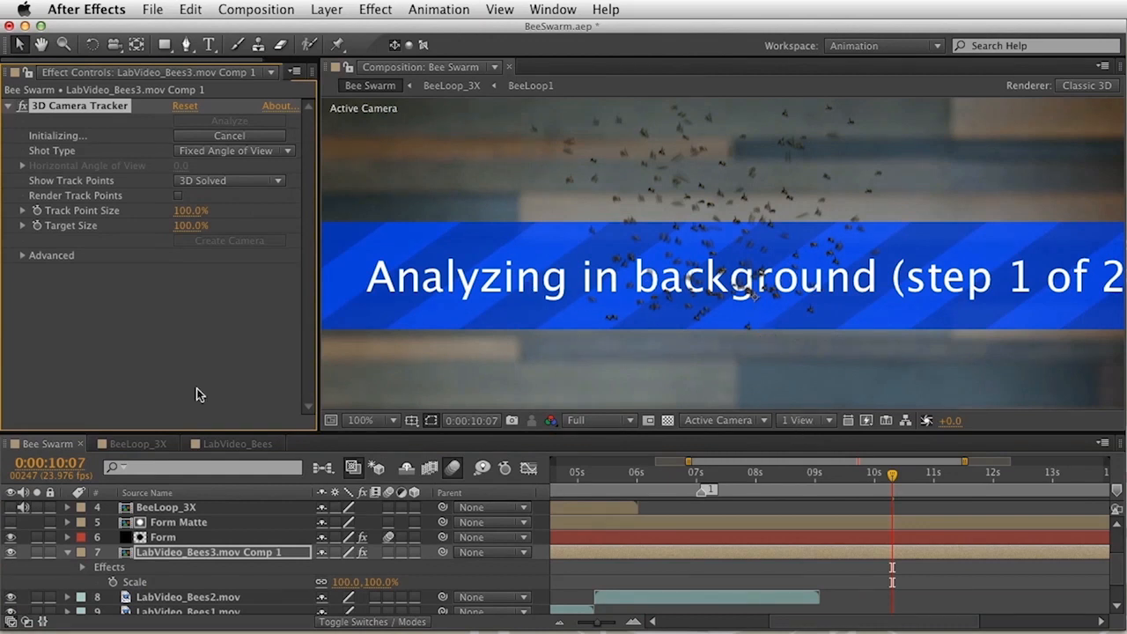
# Return to the LabVideo_Bees comp, select the 3D Tracker Camera layer and show the timeline's Parent column.
pyautogui.click(134, 444)
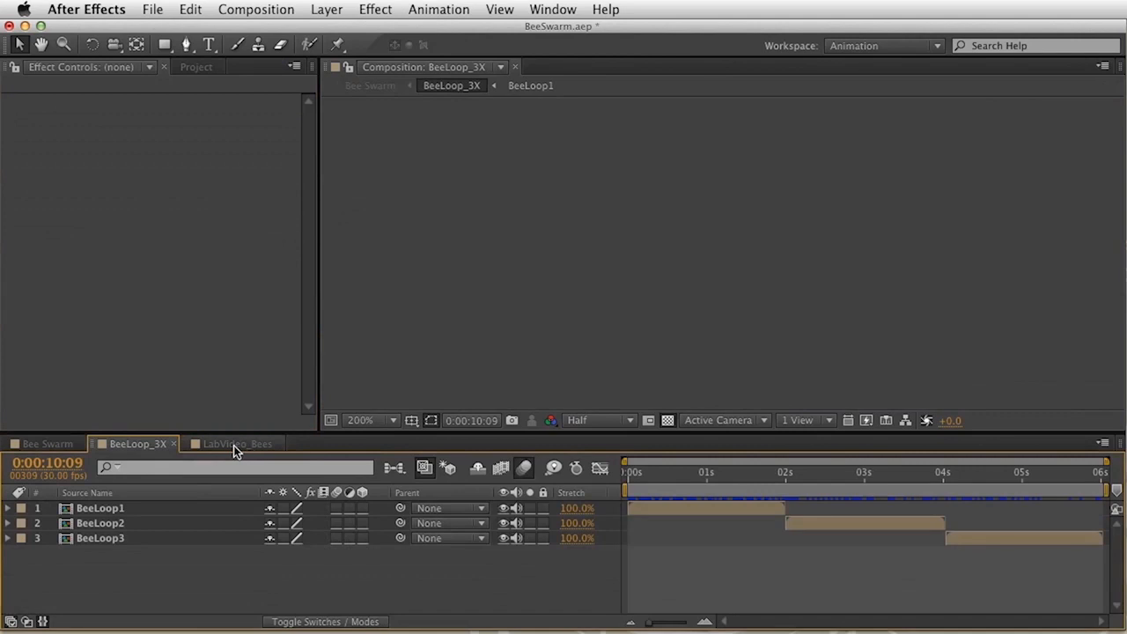
pyautogui.click(236, 446)
pyautogui.click(138, 570)
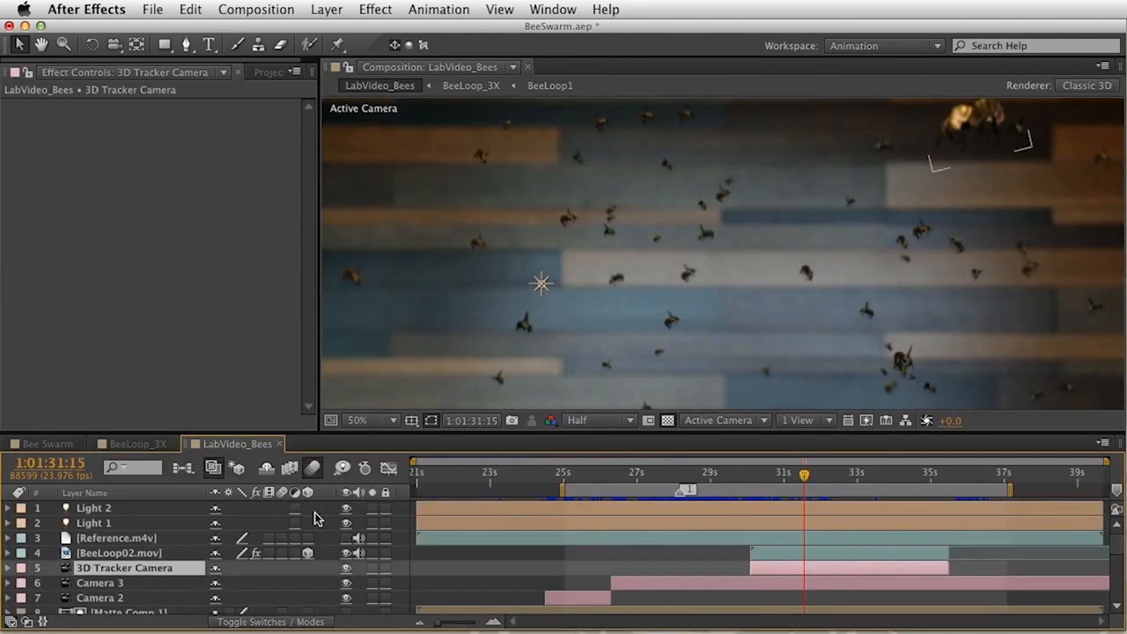
pyautogui.rightClick(347, 492)
pyautogui.moveTo(430, 550)
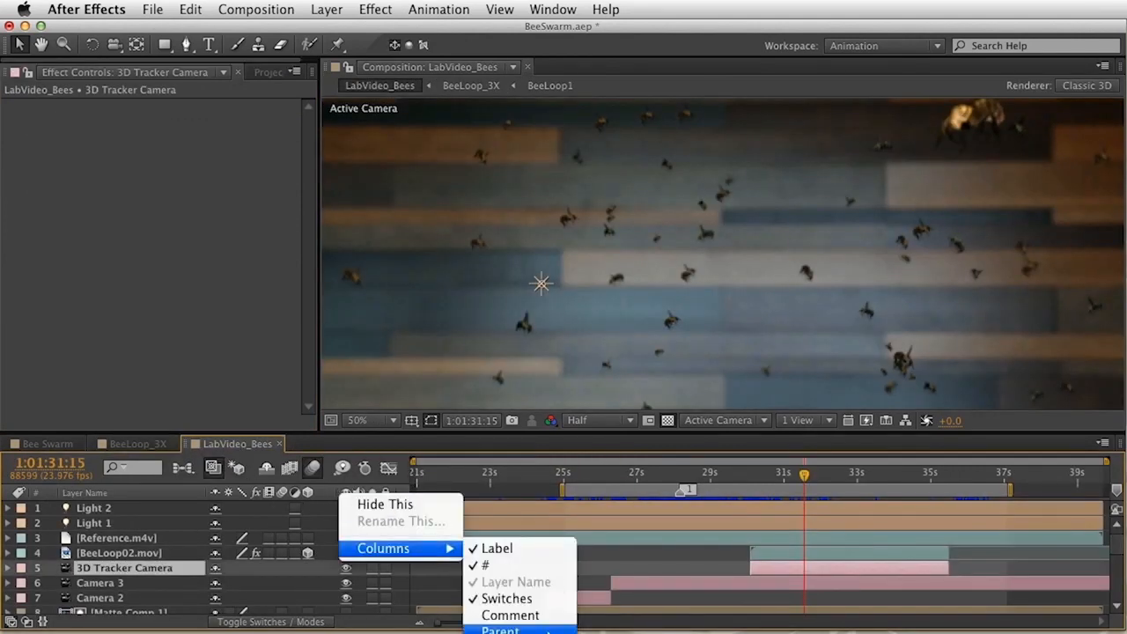
pyautogui.click(500, 629)
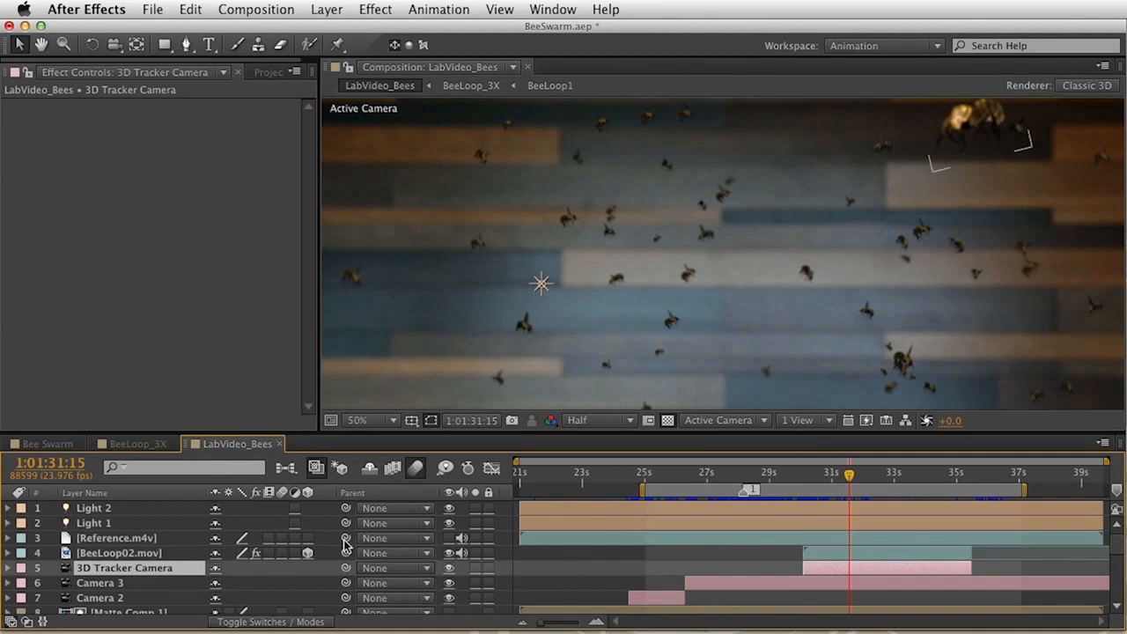
# Add a null object, make it a 3D layer and parent the 3D Tracker Camera to it.
pyautogui.press('space')
pyautogui.moveTo(669, 377); pyautogui.dragTo(668, 220)
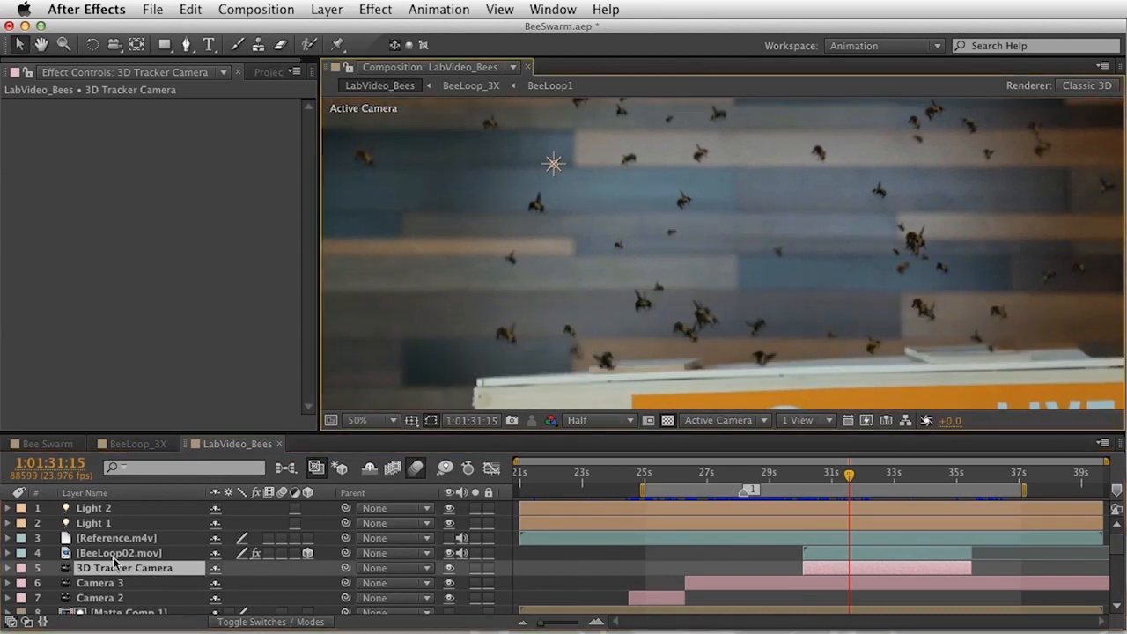
pyautogui.click(326, 9)
pyautogui.moveTo(335, 31)
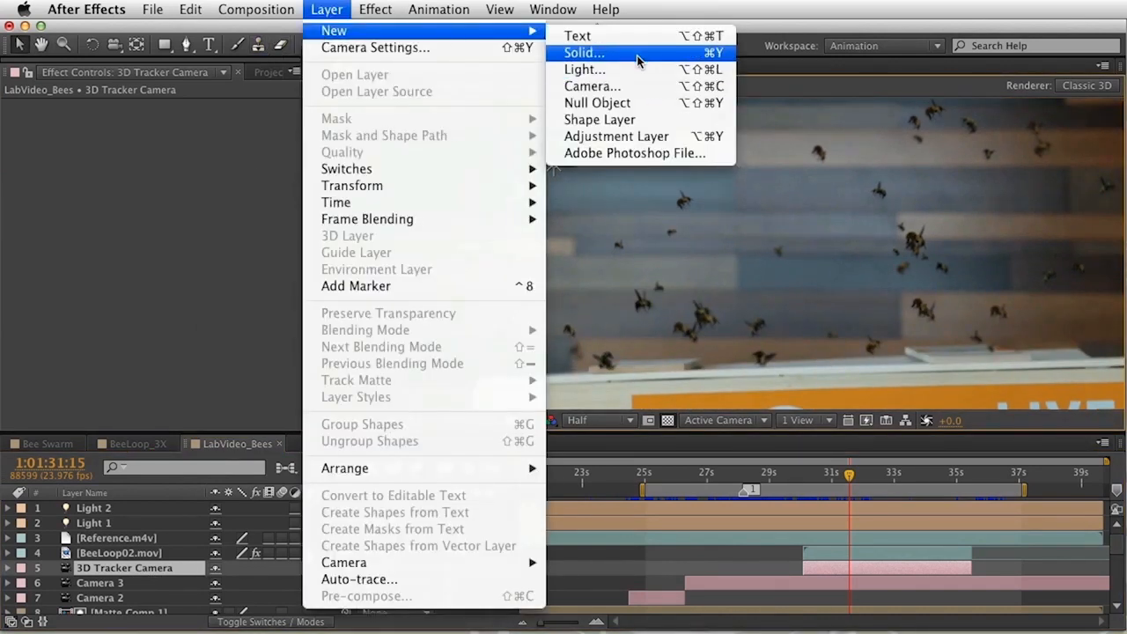
pyautogui.click(649, 102)
pyautogui.click(308, 508)
pyautogui.moveTo(347, 584); pyautogui.dragTo(150, 510)
# Try moving the null to shift the tracked camera's view of the bees, and undo the moves.
pyautogui.moveTo(842, 383); pyautogui.dragTo(797, 374)
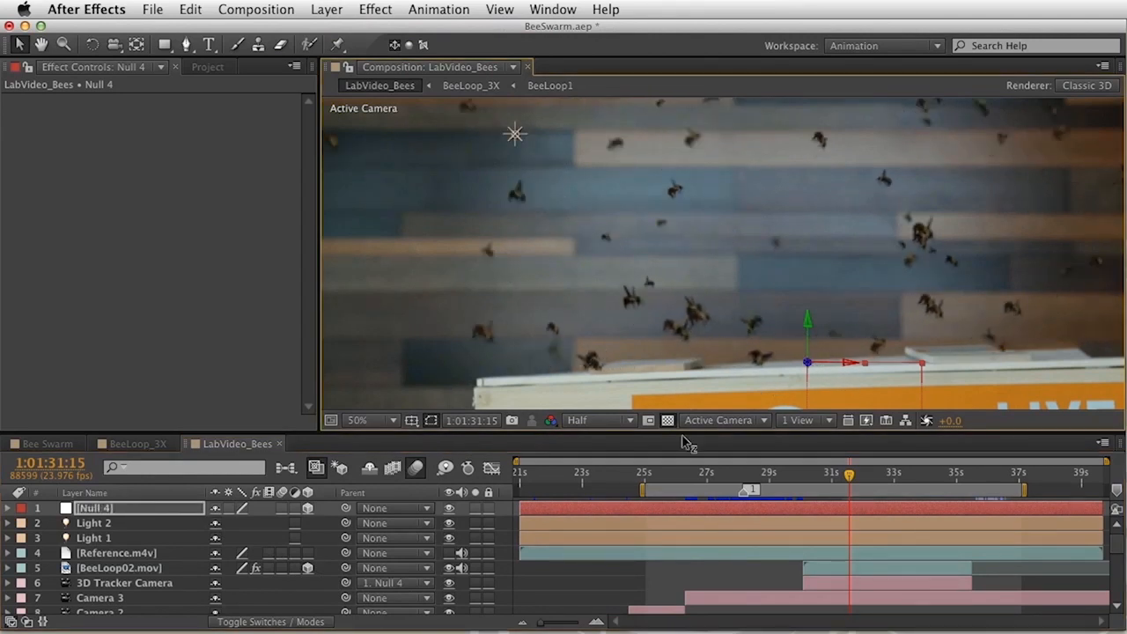
pyautogui.moveTo(706, 426); pyautogui.dragTo(714, 419)
pyautogui.press('super+z')
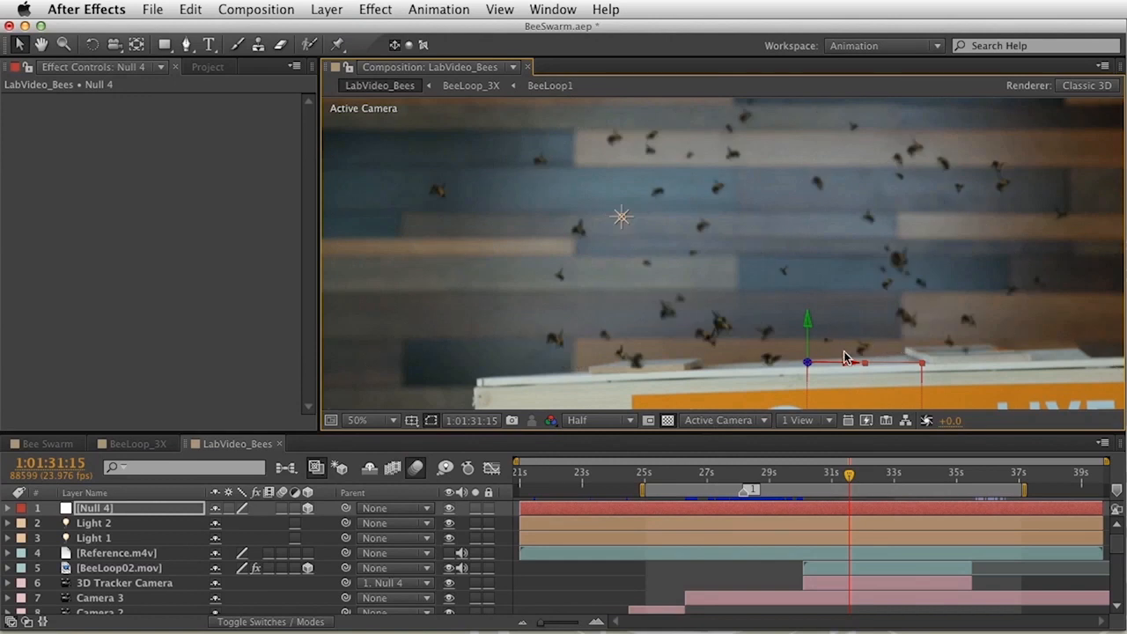
pyautogui.press('super+z')
# Open Matte Comp 1 from the LabVideo_Bees layers and select its Fractal Fade layer.
pyautogui.press('space')
pyautogui.moveTo(859, 330); pyautogui.dragTo(854, 269)
pyautogui.scroll(-3, 147, 589)
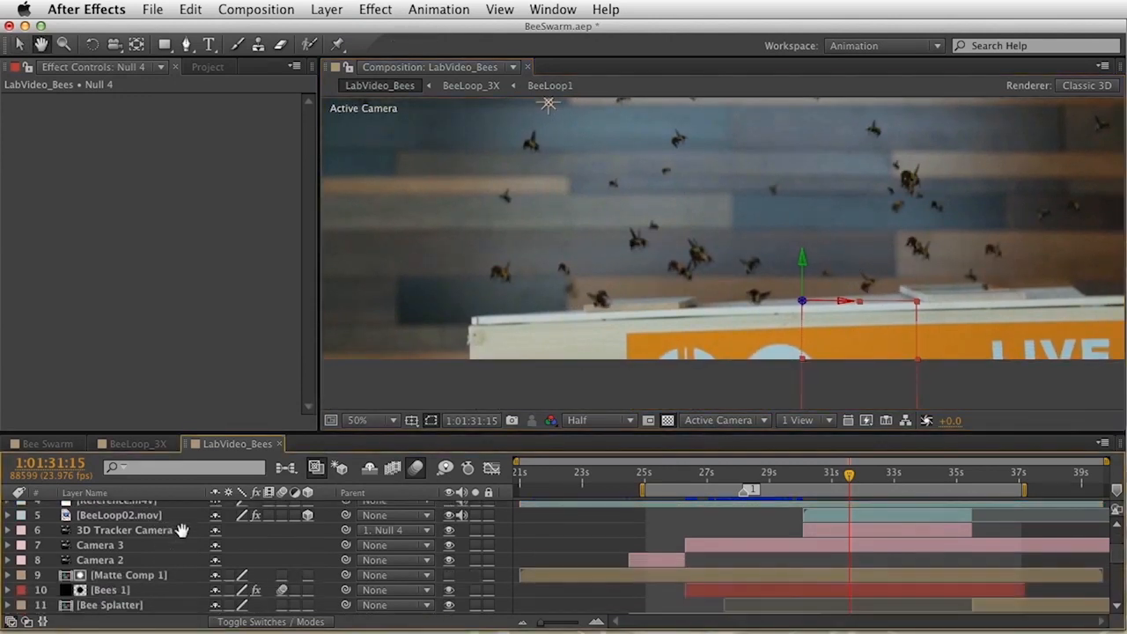
pyautogui.doubleClick(139, 576)
pyautogui.click(200, 510)
pyautogui.press('u')
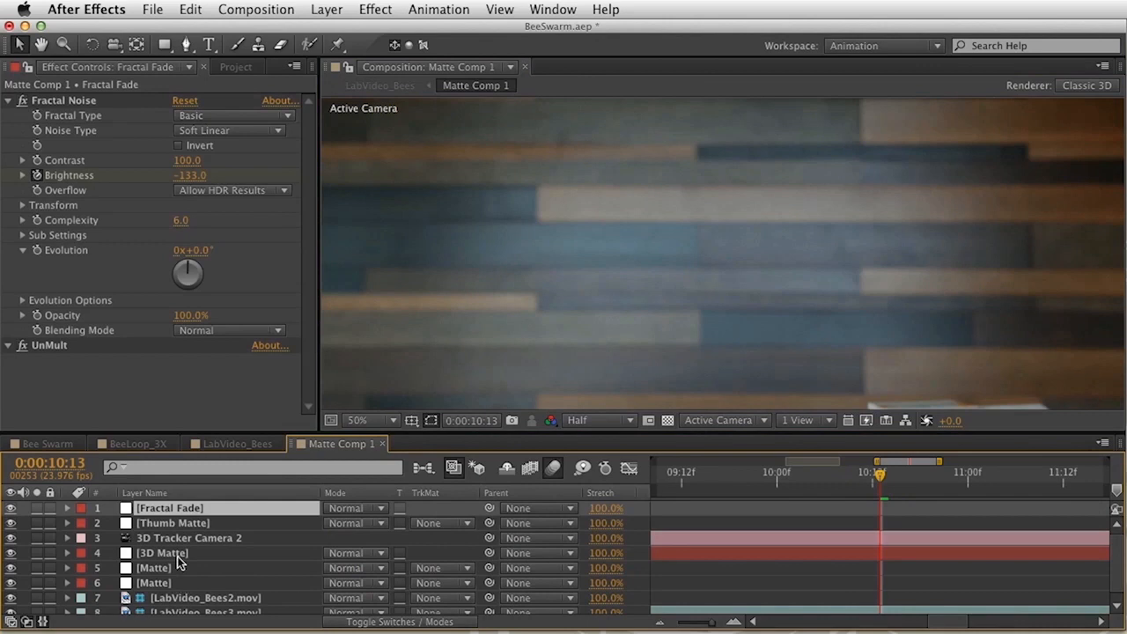
# Display the matte comp's full duration and scrub to compare the 3D Matte layer with the tracked box.
pyautogui.moveTo(877, 461); pyautogui.dragTo(656, 462)
pyautogui.moveTo(927, 461); pyautogui.dragTo(1109, 463)
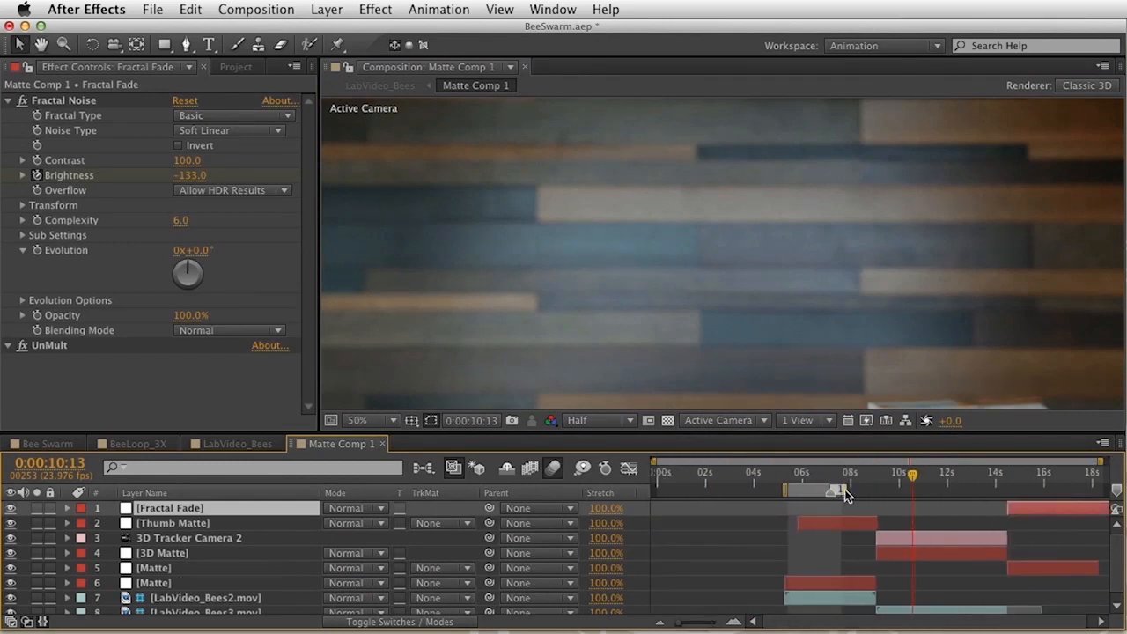
pyautogui.moveTo(805, 489); pyautogui.dragTo(883, 489)
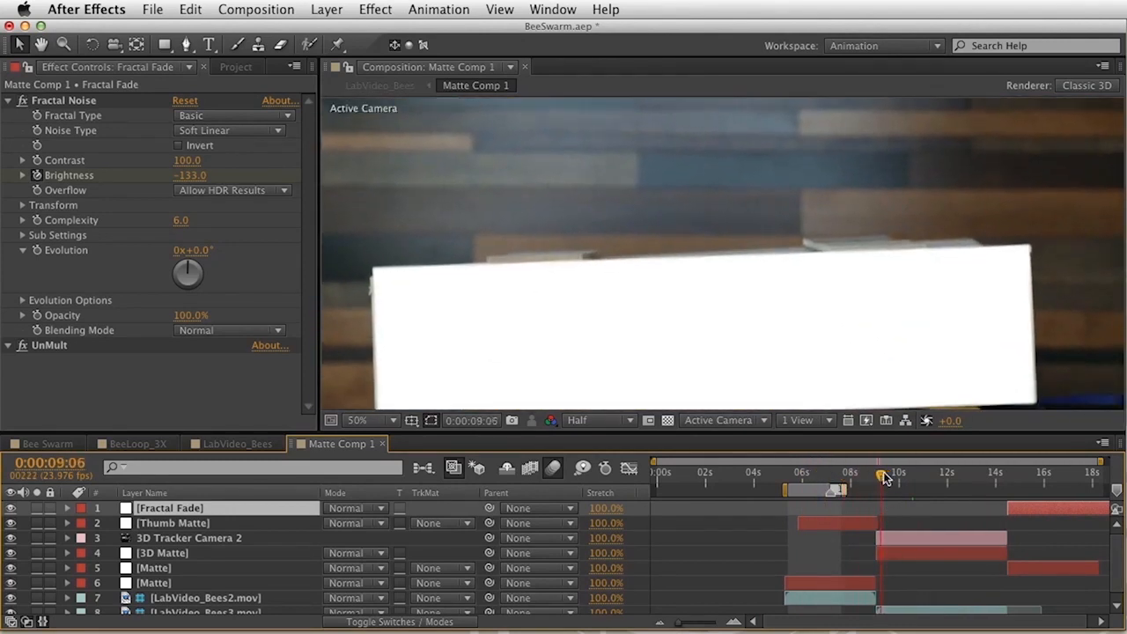
pyautogui.press('h')
pyautogui.moveTo(723, 355); pyautogui.dragTo(742, 290)
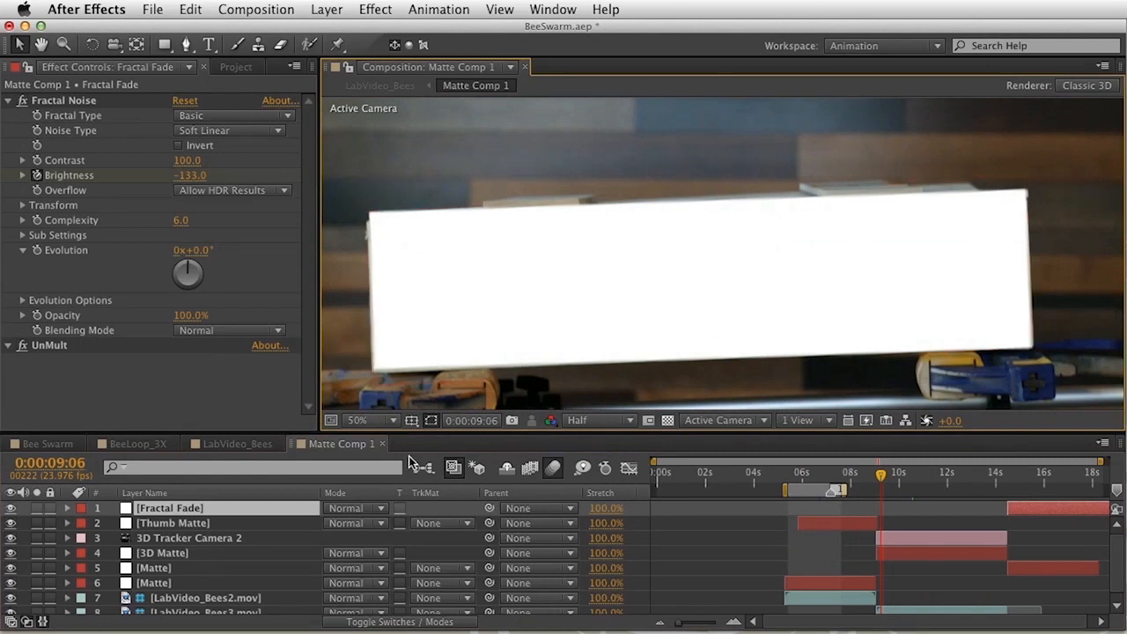
pyautogui.click(194, 559)
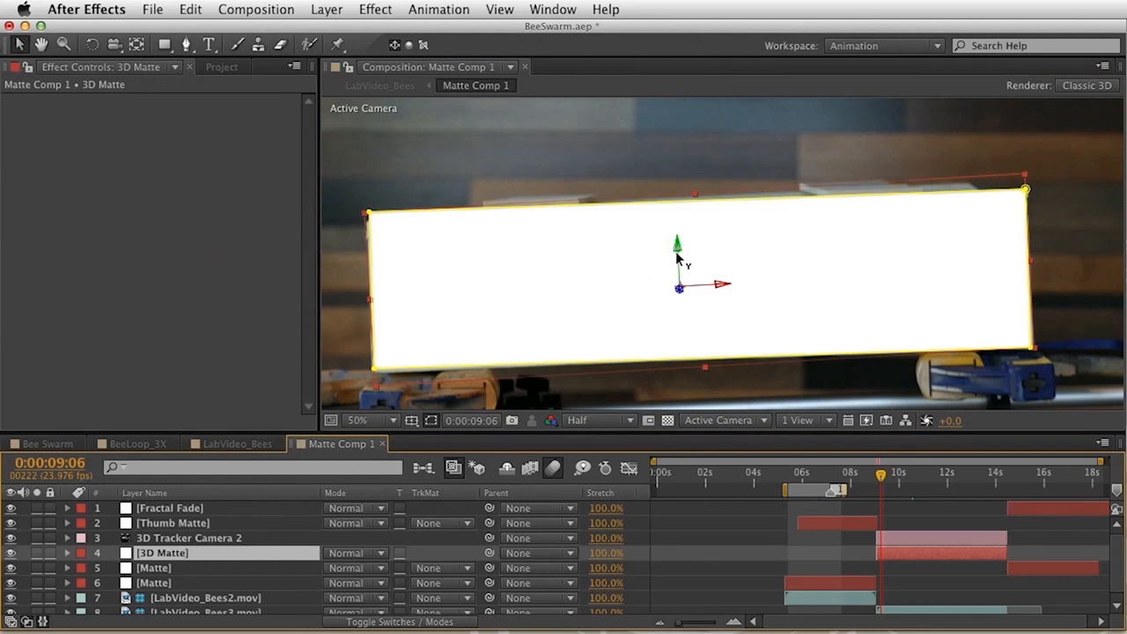
pyautogui.moveTo(881, 475); pyautogui.dragTo(892, 476)
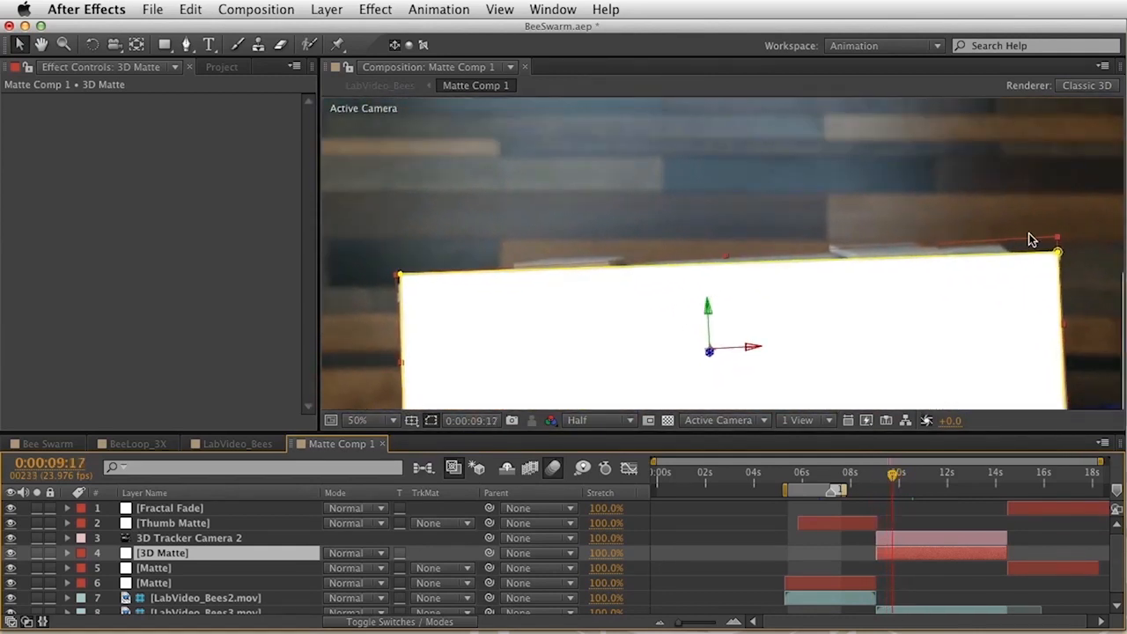
# Hide the LabVideo_Bees2.mov and LabVideo_Bees3.mov layers and scrub through the white box and thumb mattes.
pyautogui.scroll(-1, 247, 579)
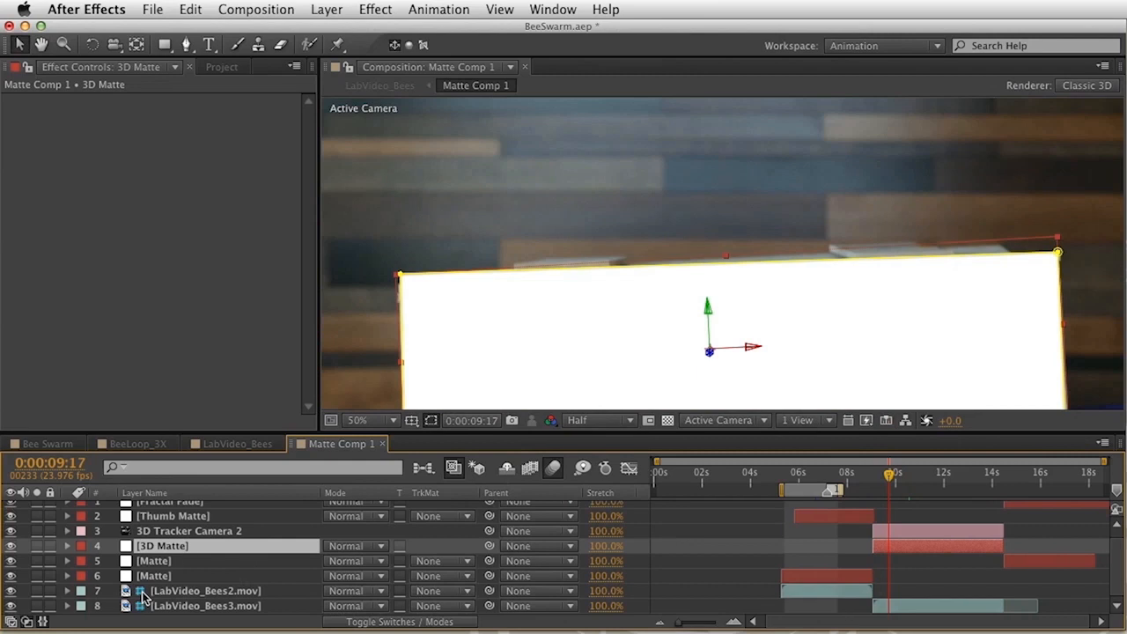
pyautogui.click(13, 608)
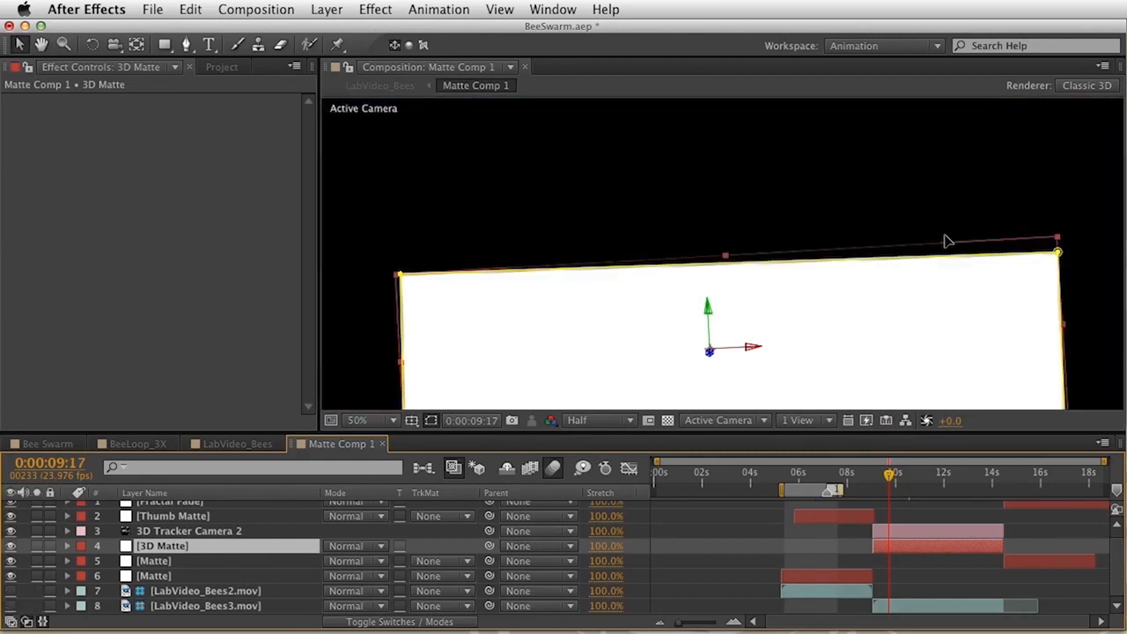
pyautogui.click(837, 478)
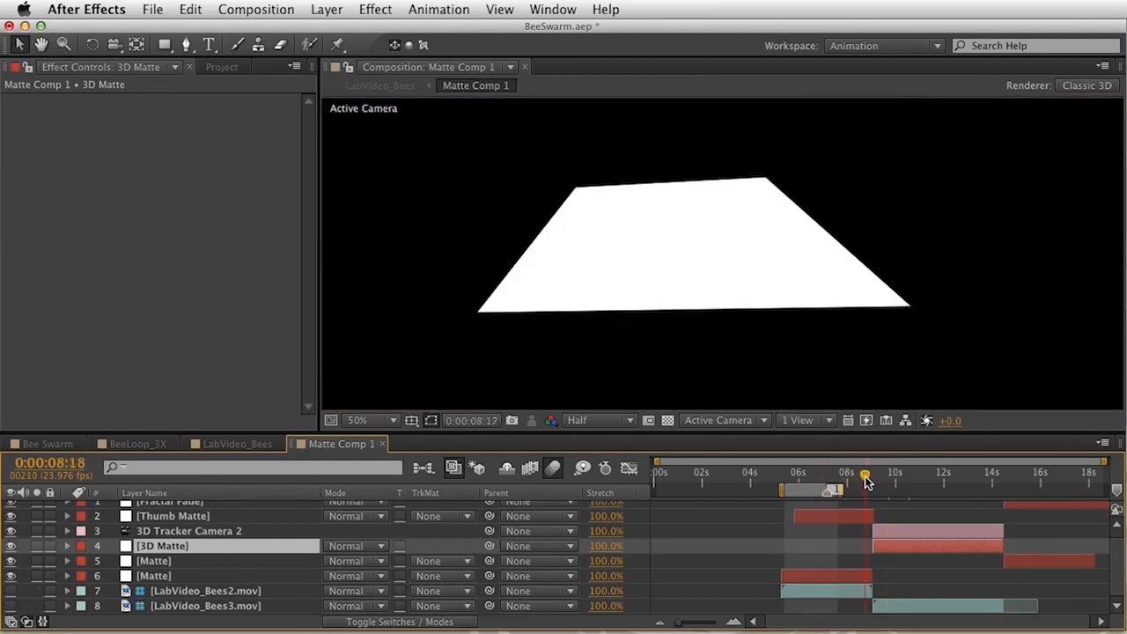
pyautogui.moveTo(866, 481); pyautogui.dragTo(876, 479)
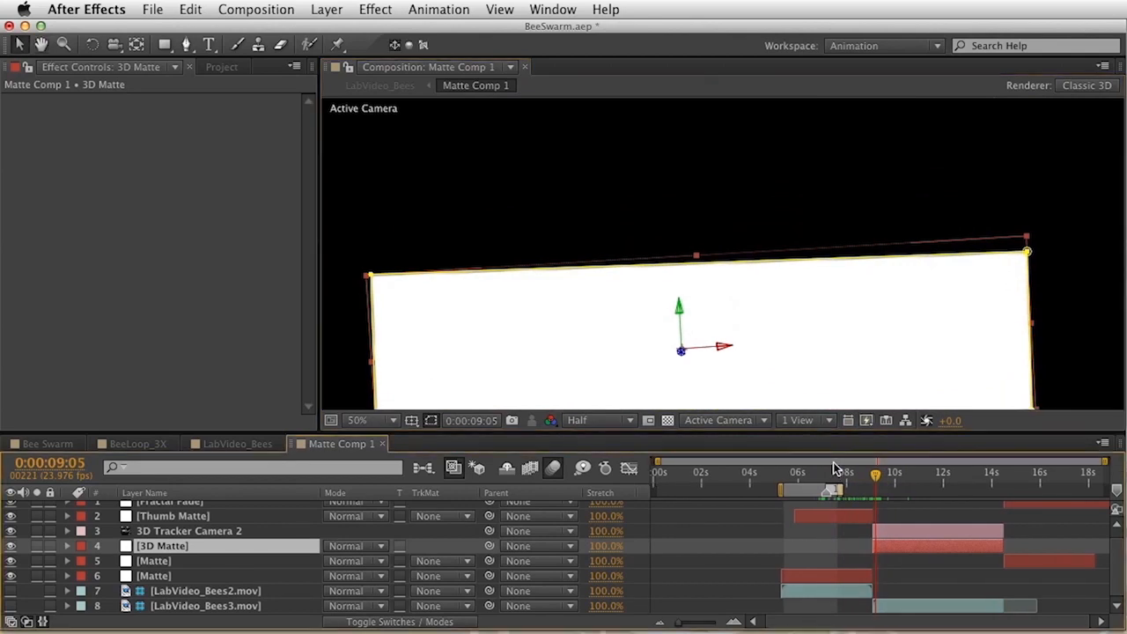
pyautogui.click(839, 472)
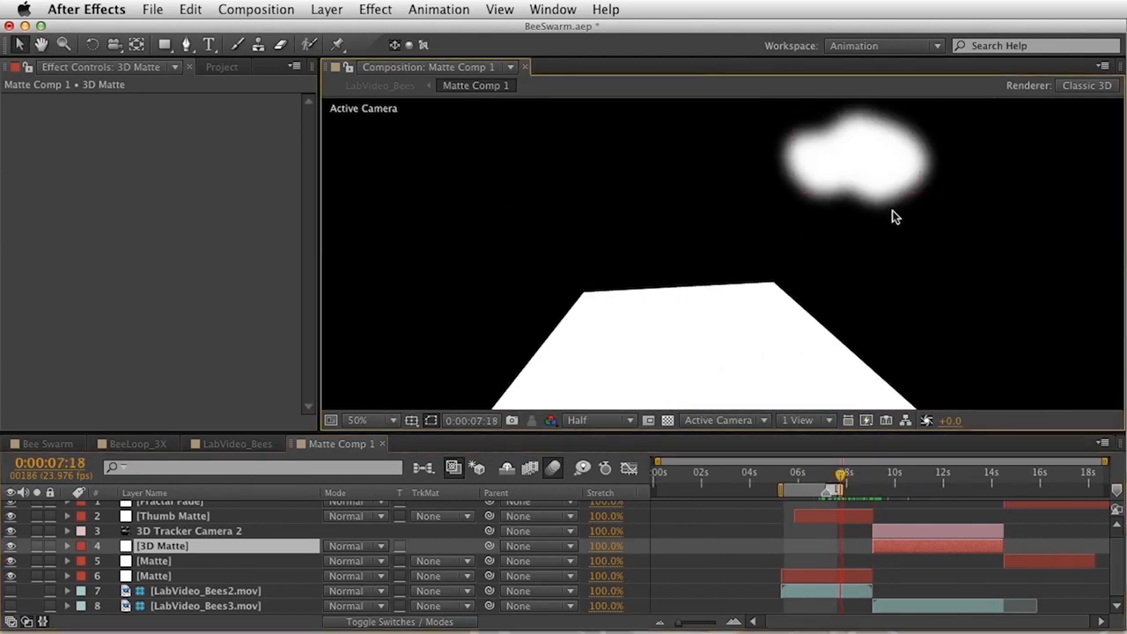
pyautogui.click(851, 483)
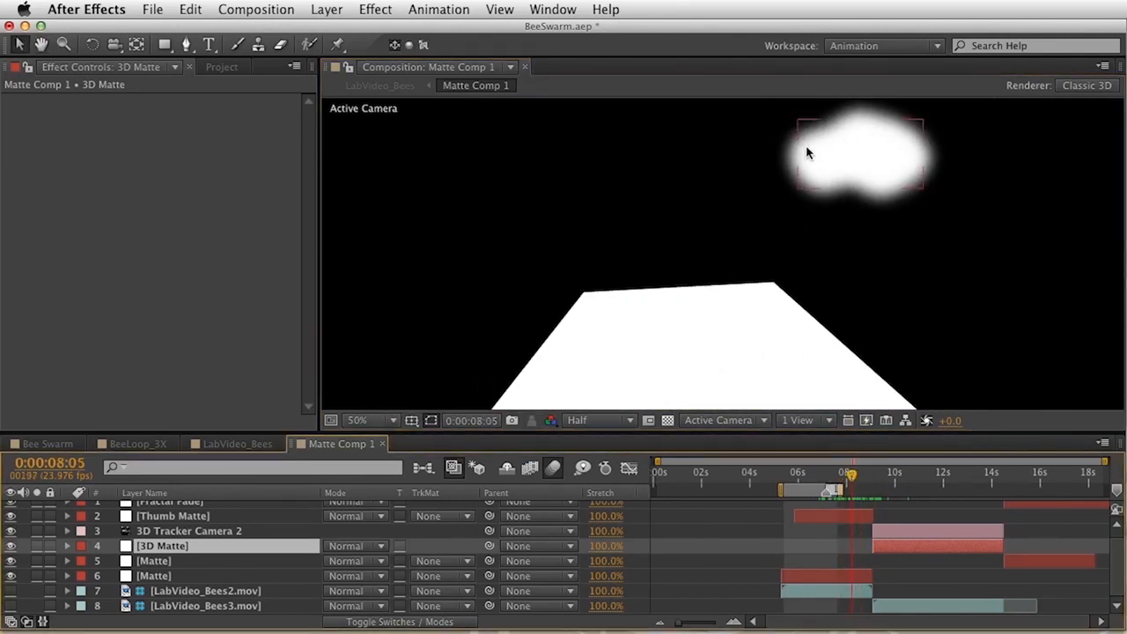
# Scrub the 3D Matte's motion with the whole frame in view and return to the LabVideo_Bees comp.
pyautogui.click(895, 476)
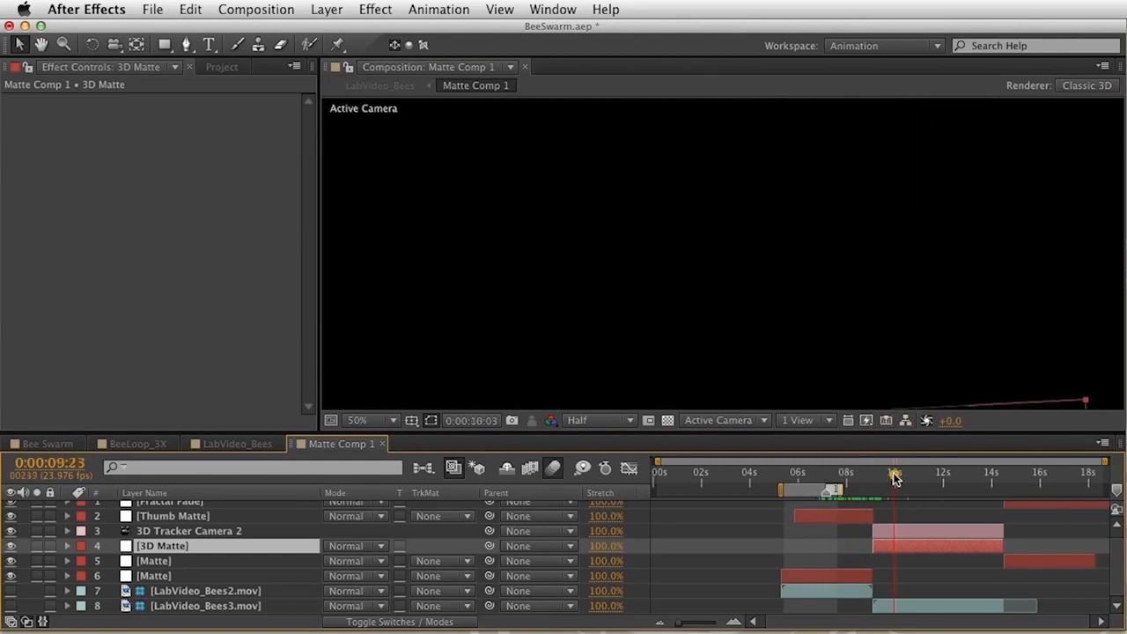
pyautogui.click(886, 476)
pyautogui.press(',')
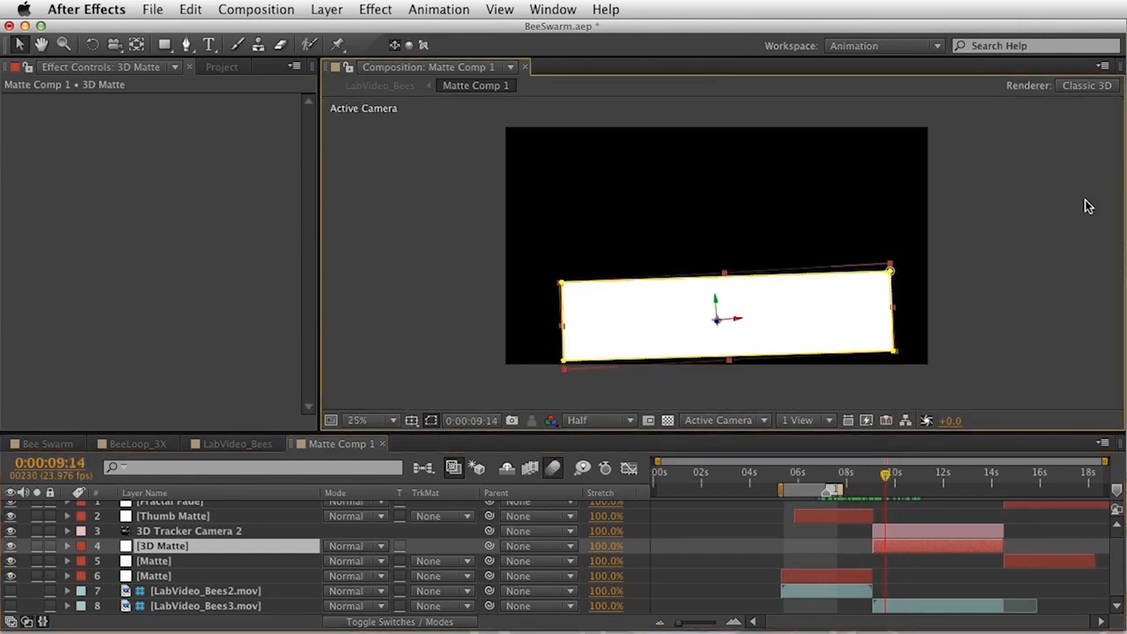
pyautogui.click(916, 476)
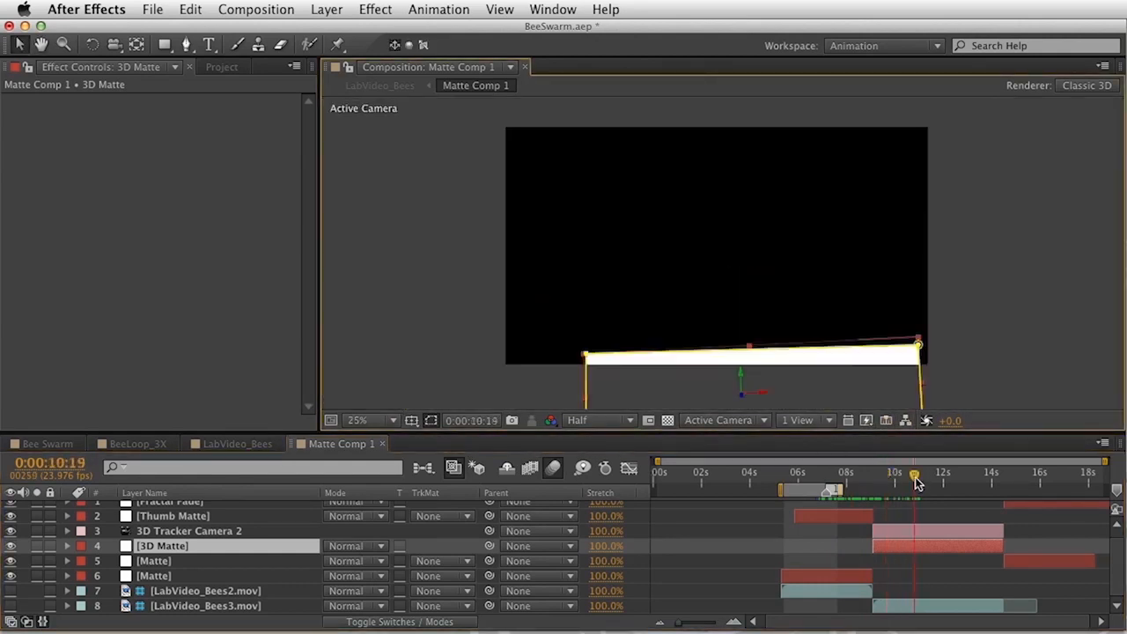
pyautogui.click(255, 448)
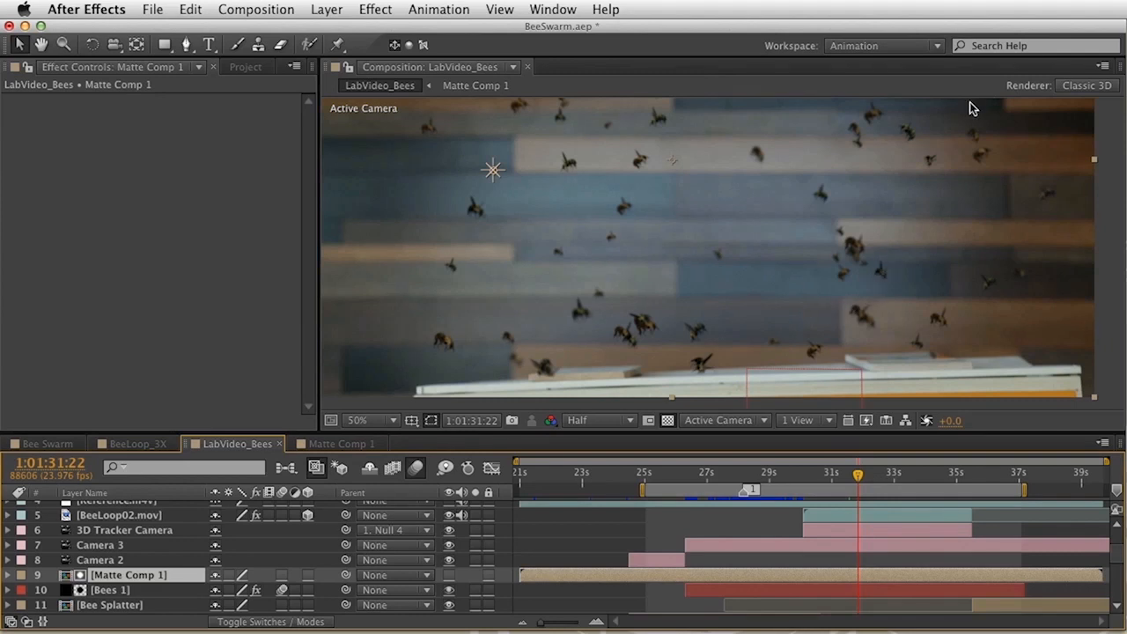
# Switch to QuickTime Player and review the bee shots in LabVideo_Bees_720p.mov, pausing and scrubbing back to replay the swarm.
pyautogui.click(889, 545)
pyautogui.moveTo(757, 632); pyautogui.dragTo(622, 180)
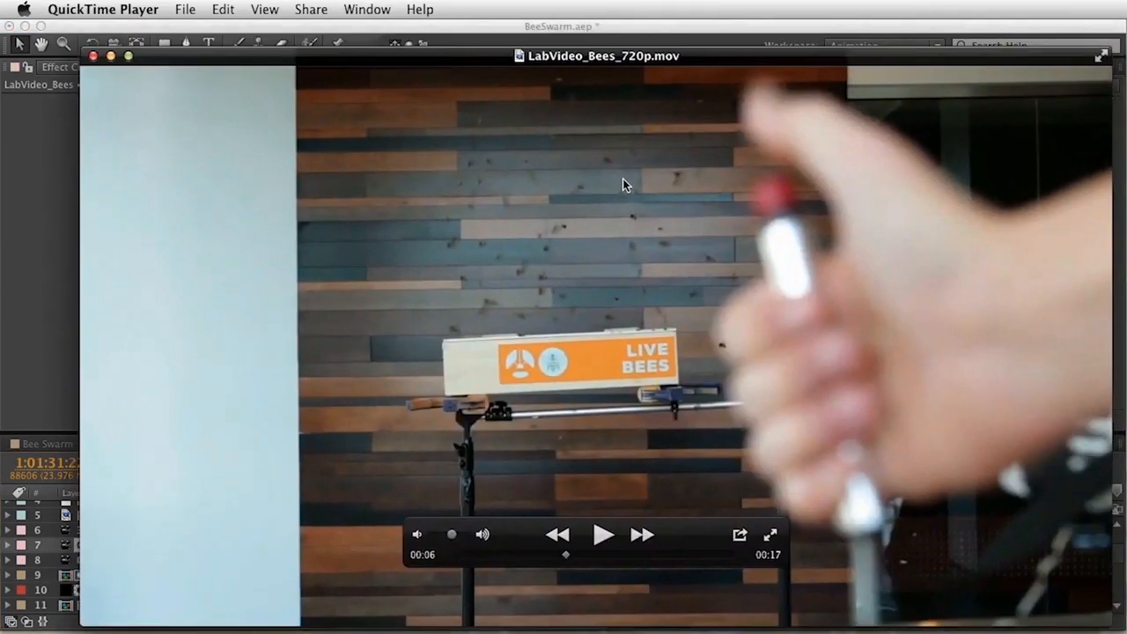
pyautogui.click(603, 535)
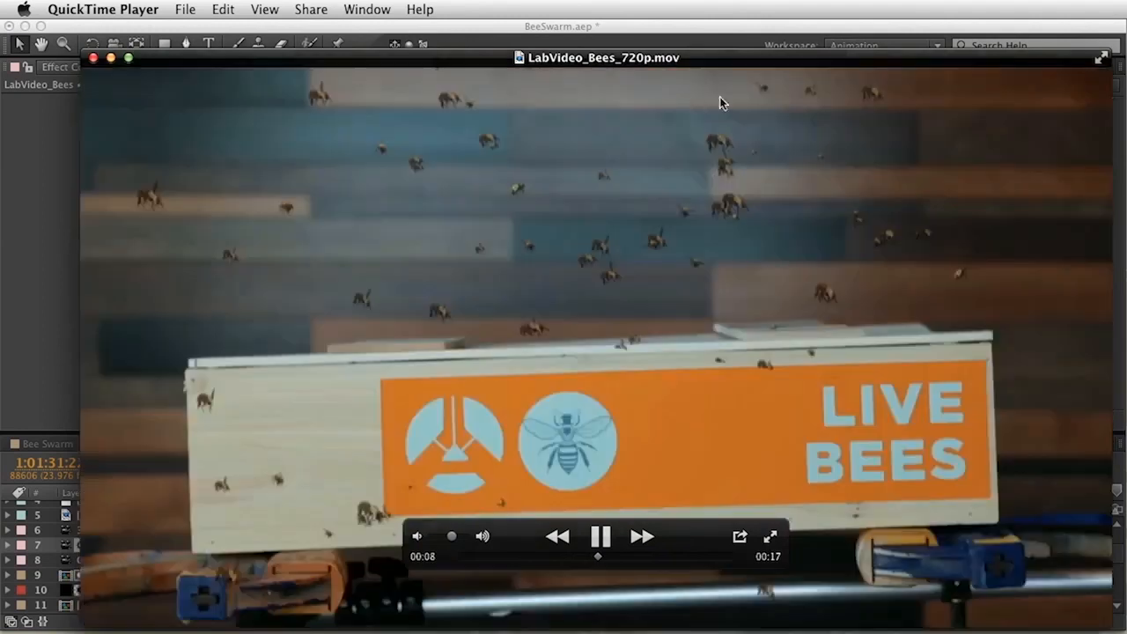
pyautogui.press('space')
pyautogui.moveTo(604, 564); pyautogui.dragTo(588, 560)
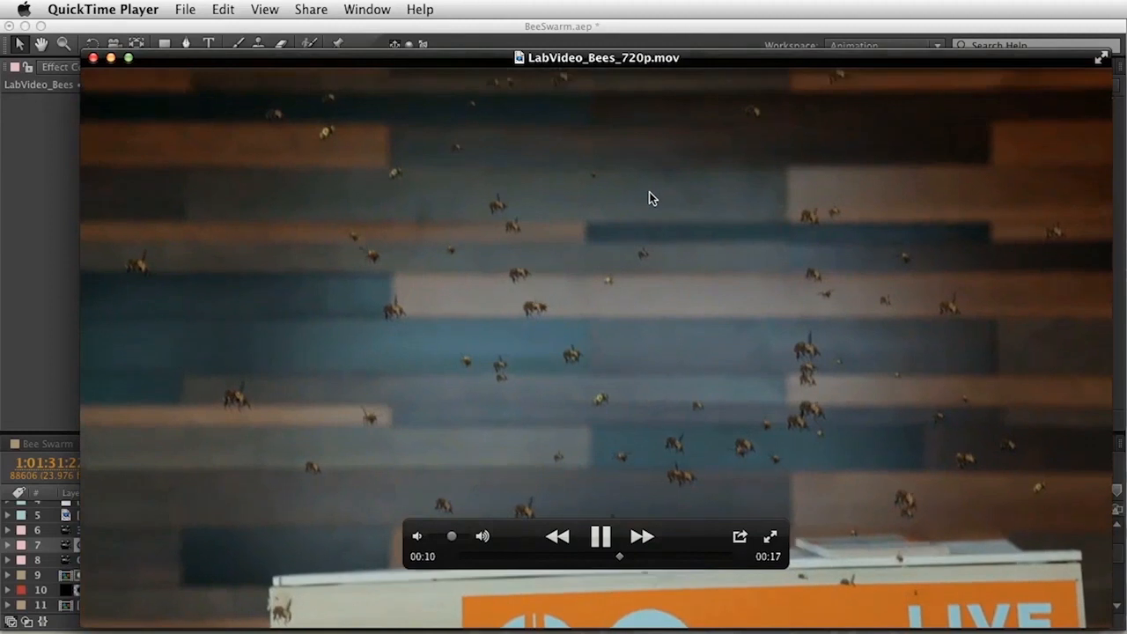
pyautogui.press('space')
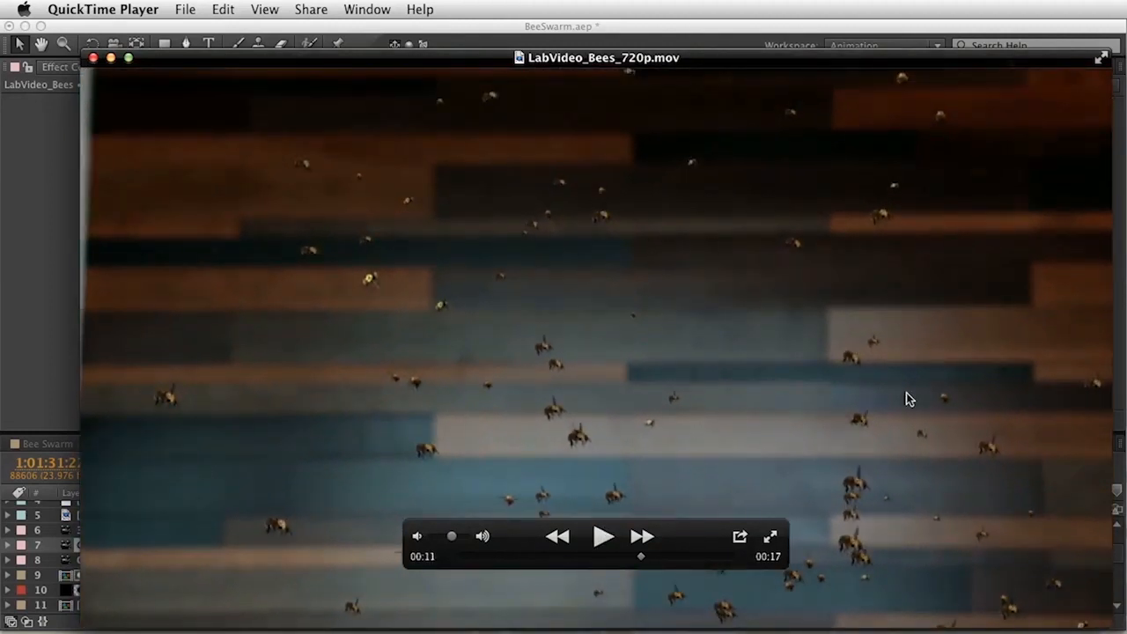
pyautogui.press('space')
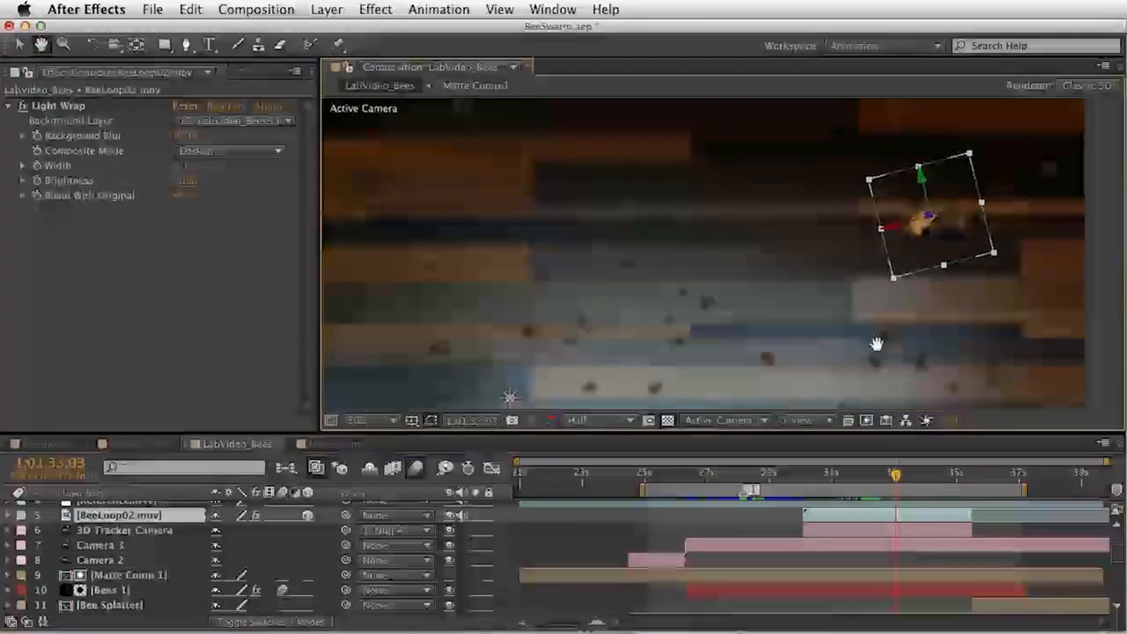
# Switch back to After Effects and scrub the LabVideo_Bees comp to inspect the BeeLoop02.mov close-up bee.
pyautogui.moveTo(876, 344); pyautogui.dragTo(906, 332)
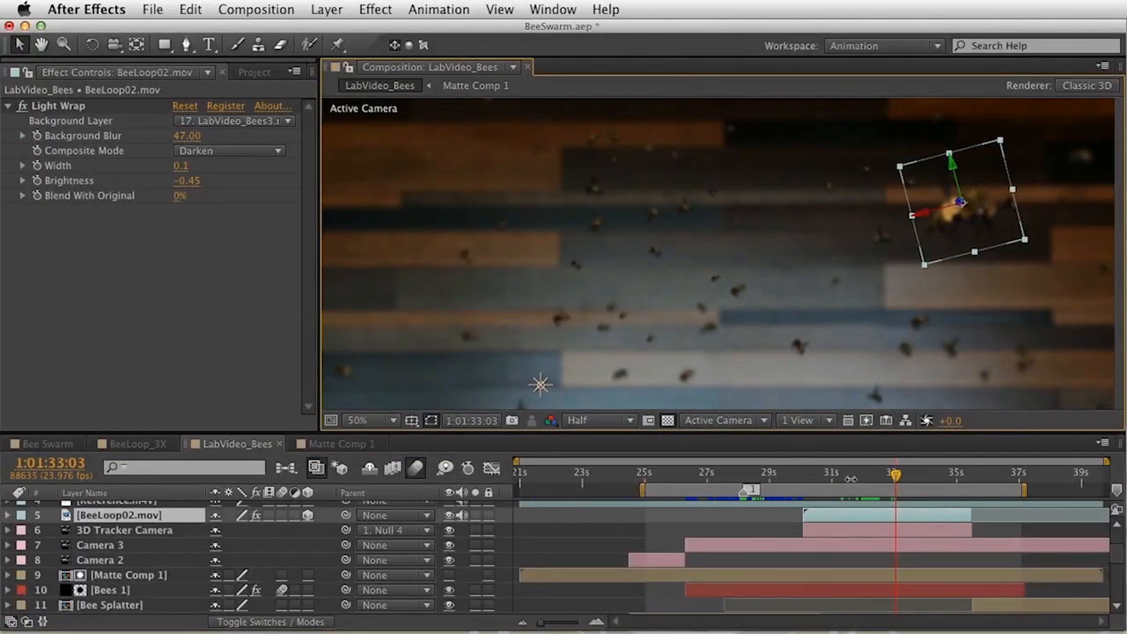
pyautogui.moveTo(896, 473)
pyautogui.mouseDown()
pyautogui.moveTo(868, 473)
pyautogui.moveTo(878, 473)
pyautogui.mouseUp()
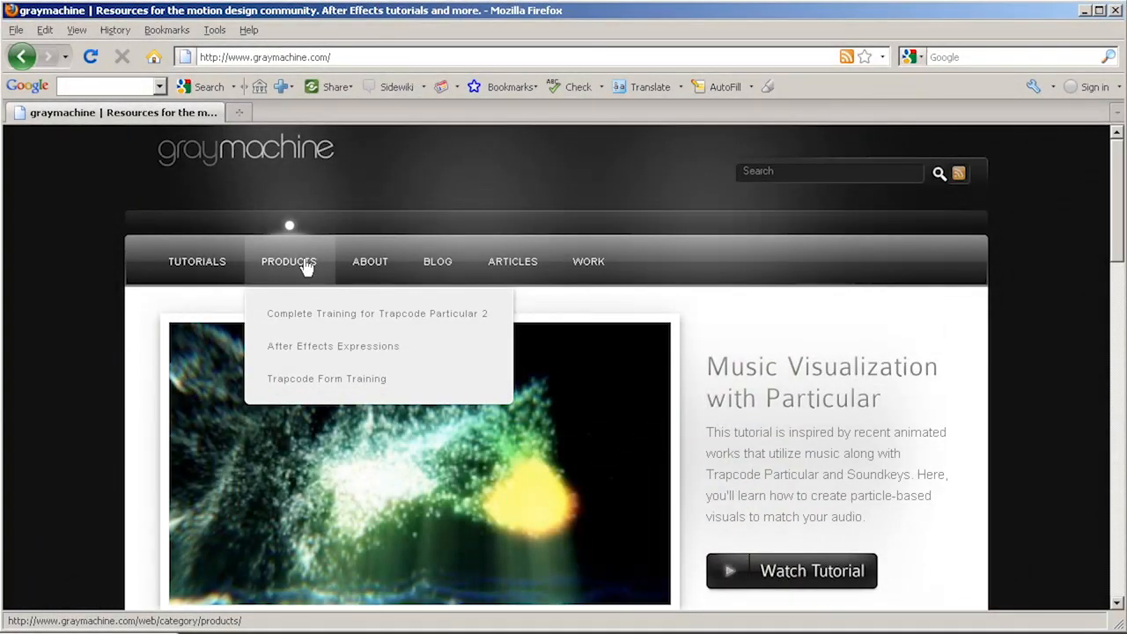
# Switch to Firefox and browse the After Effects and Trapcode training listings on graymachine's Products page.
pyautogui.click(306, 264)
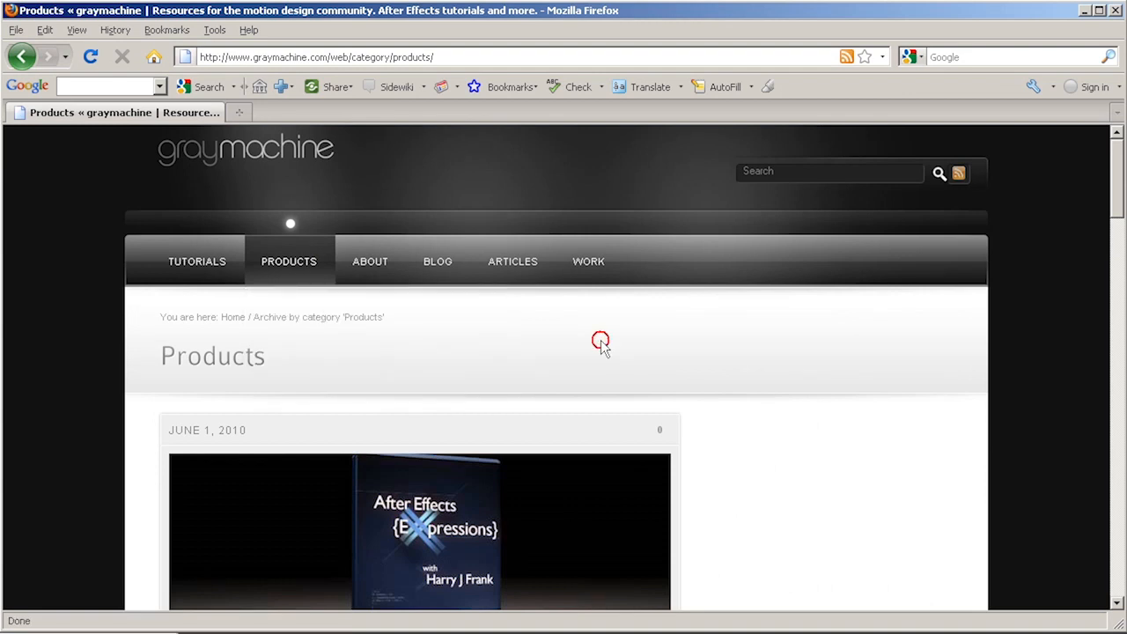
pyautogui.scroll(-10, 642, 391)
pyautogui.scroll(-1, 731, 447)
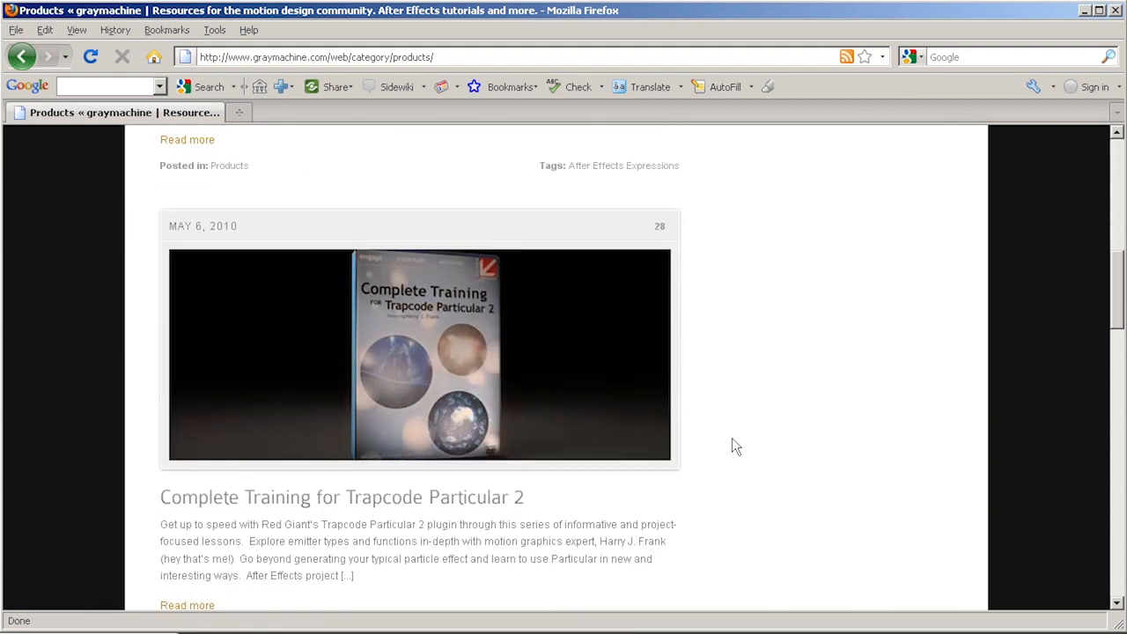
pyautogui.scroll(-17, 719, 480)
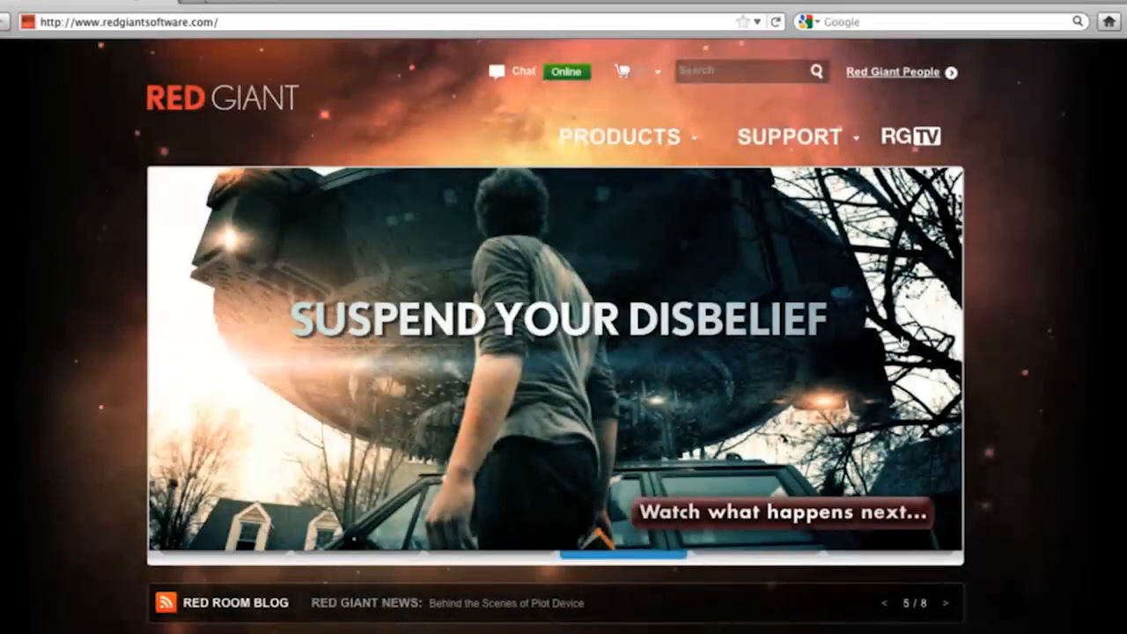
# Open the Trapcode Suite product page on the Red Giant site and go to its free trial registration form.
pyautogui.moveTo(634, 137)
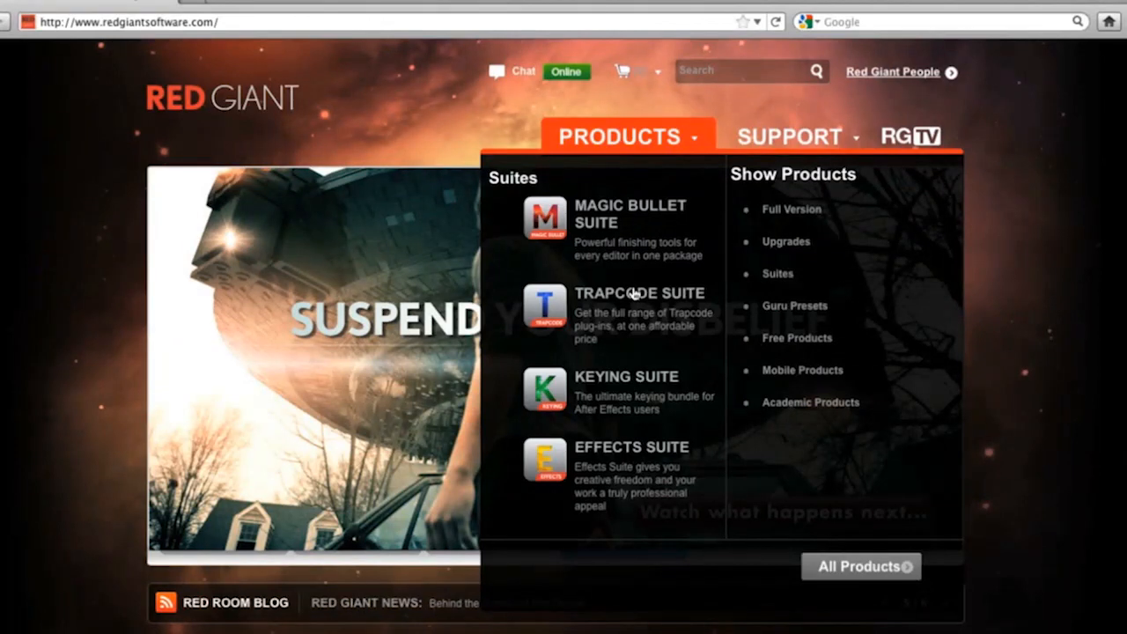
pyautogui.click(634, 293)
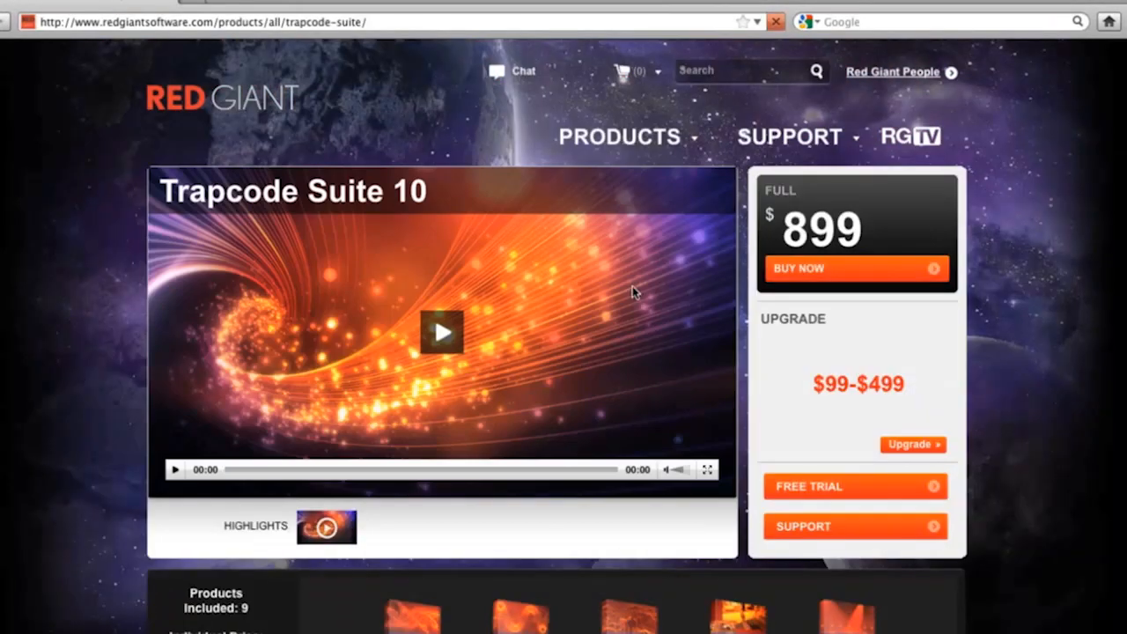
pyautogui.click(814, 489)
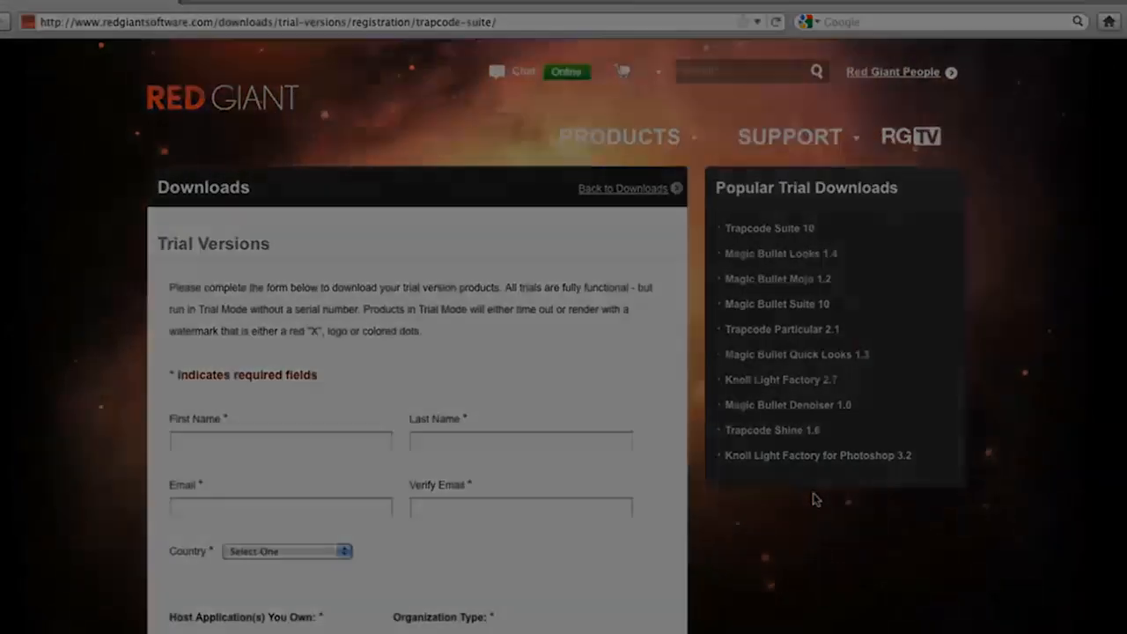